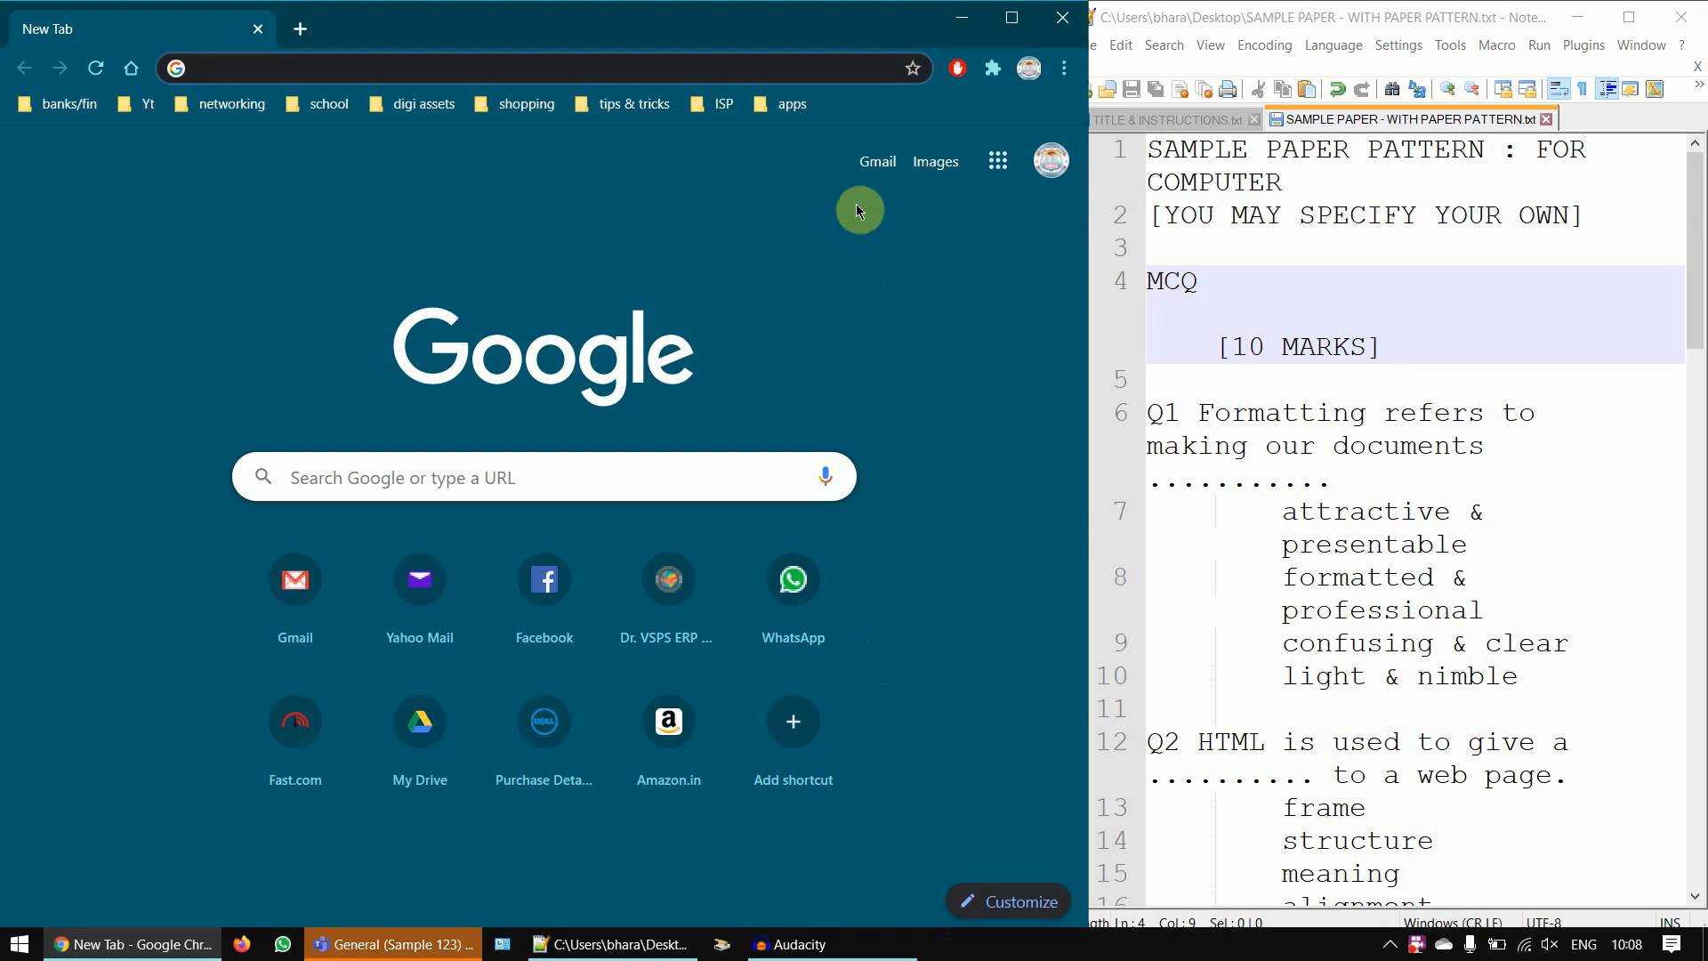
- Go to office.com in the browser and dismiss all the overdue reminders
left_click(783, 71)
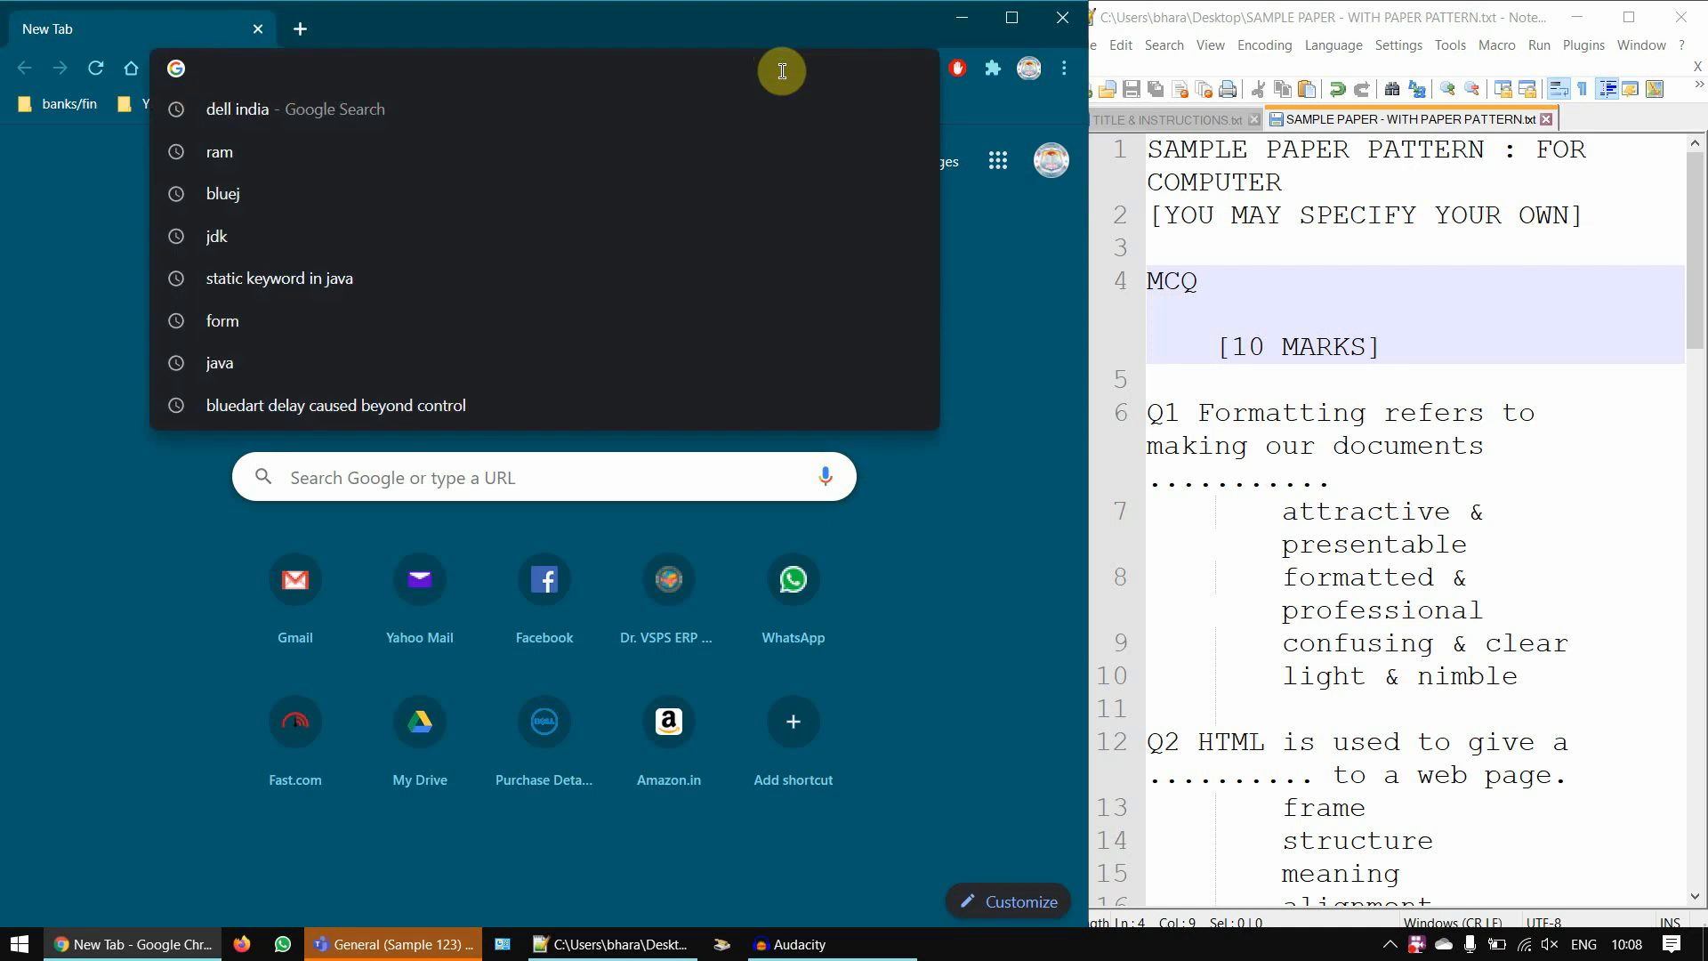
type("office.com")
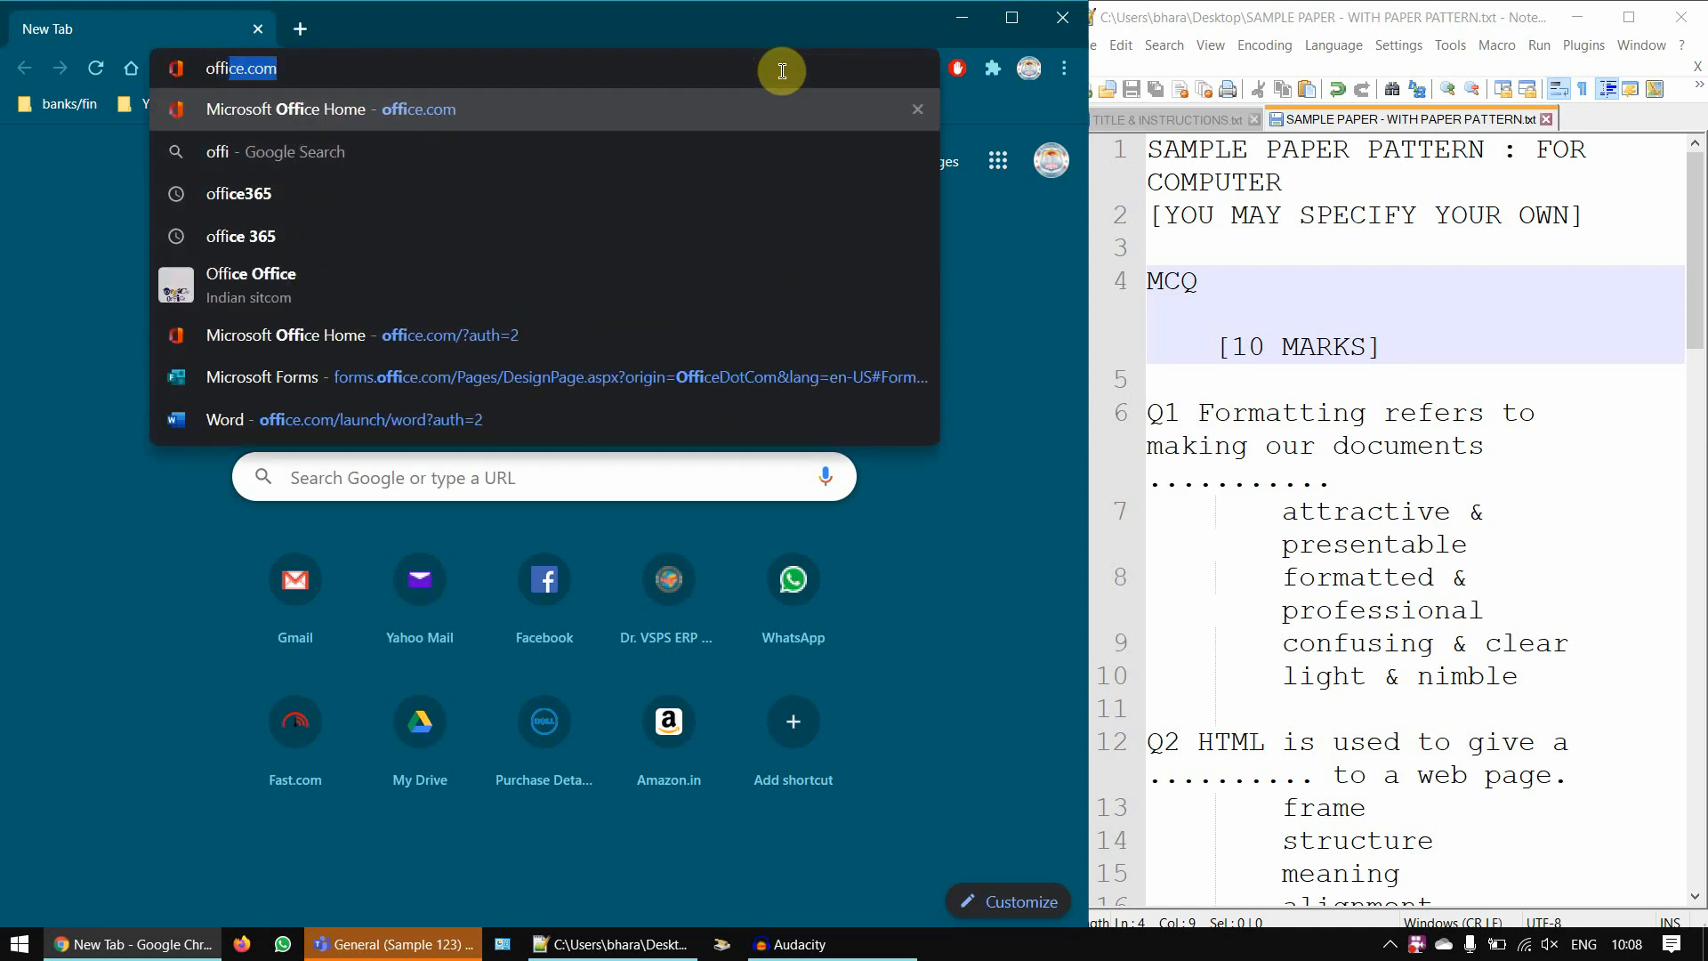
key("Return")
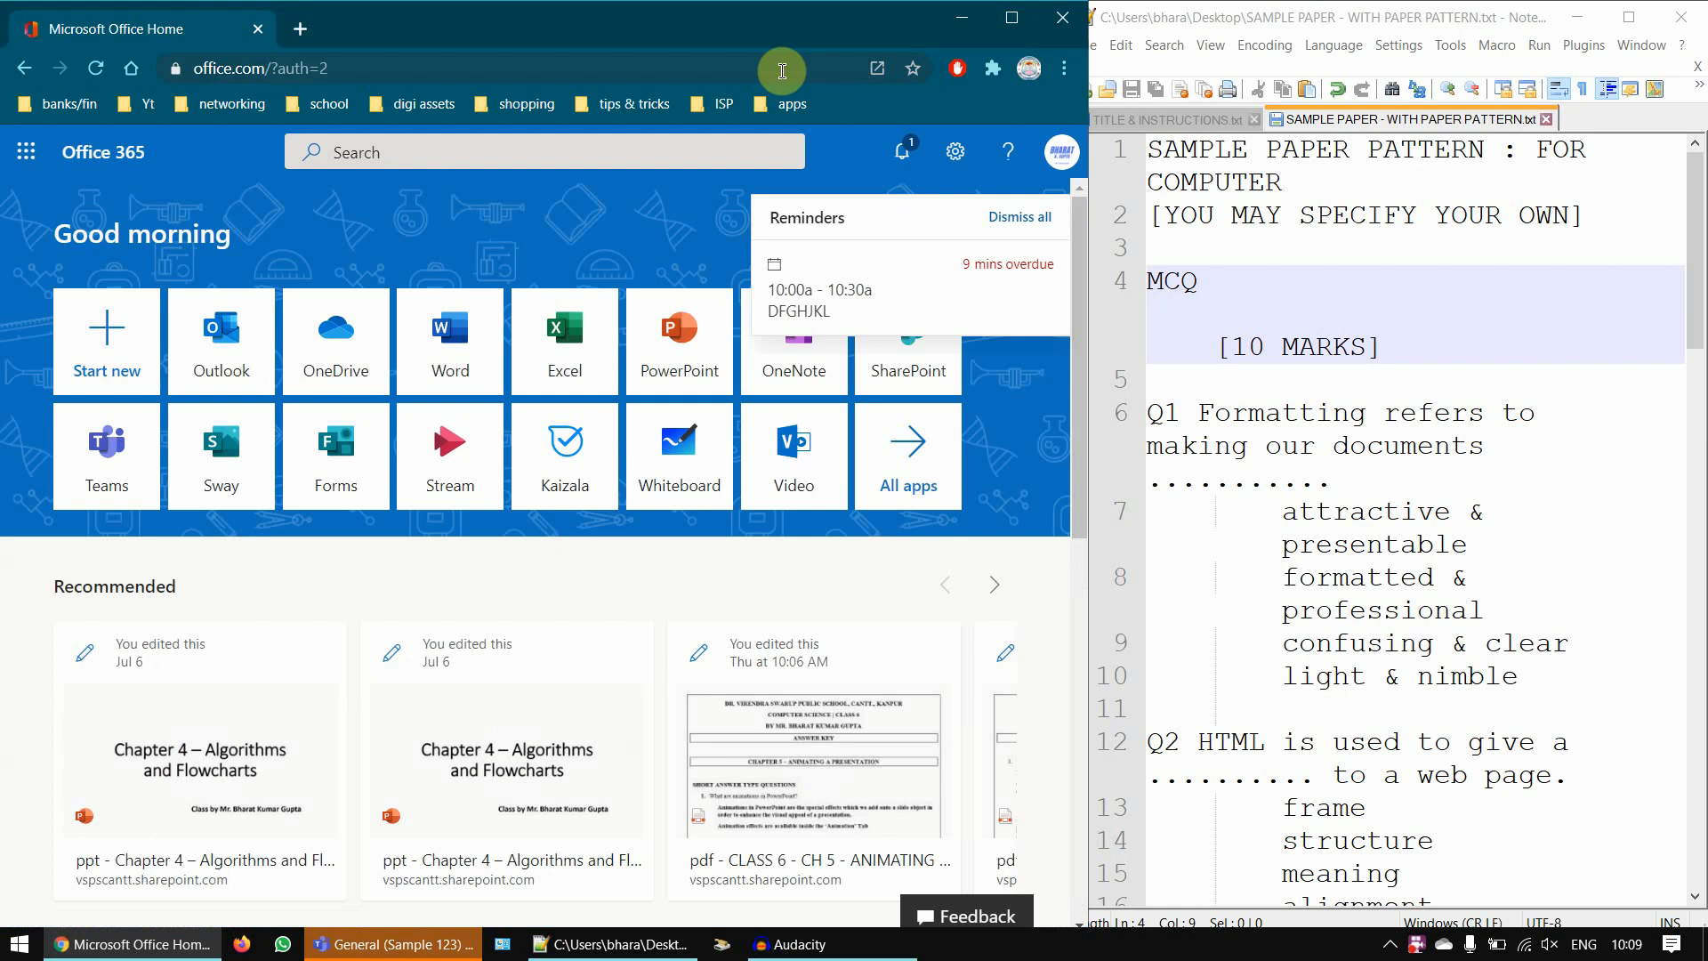
left_click(1034, 218)
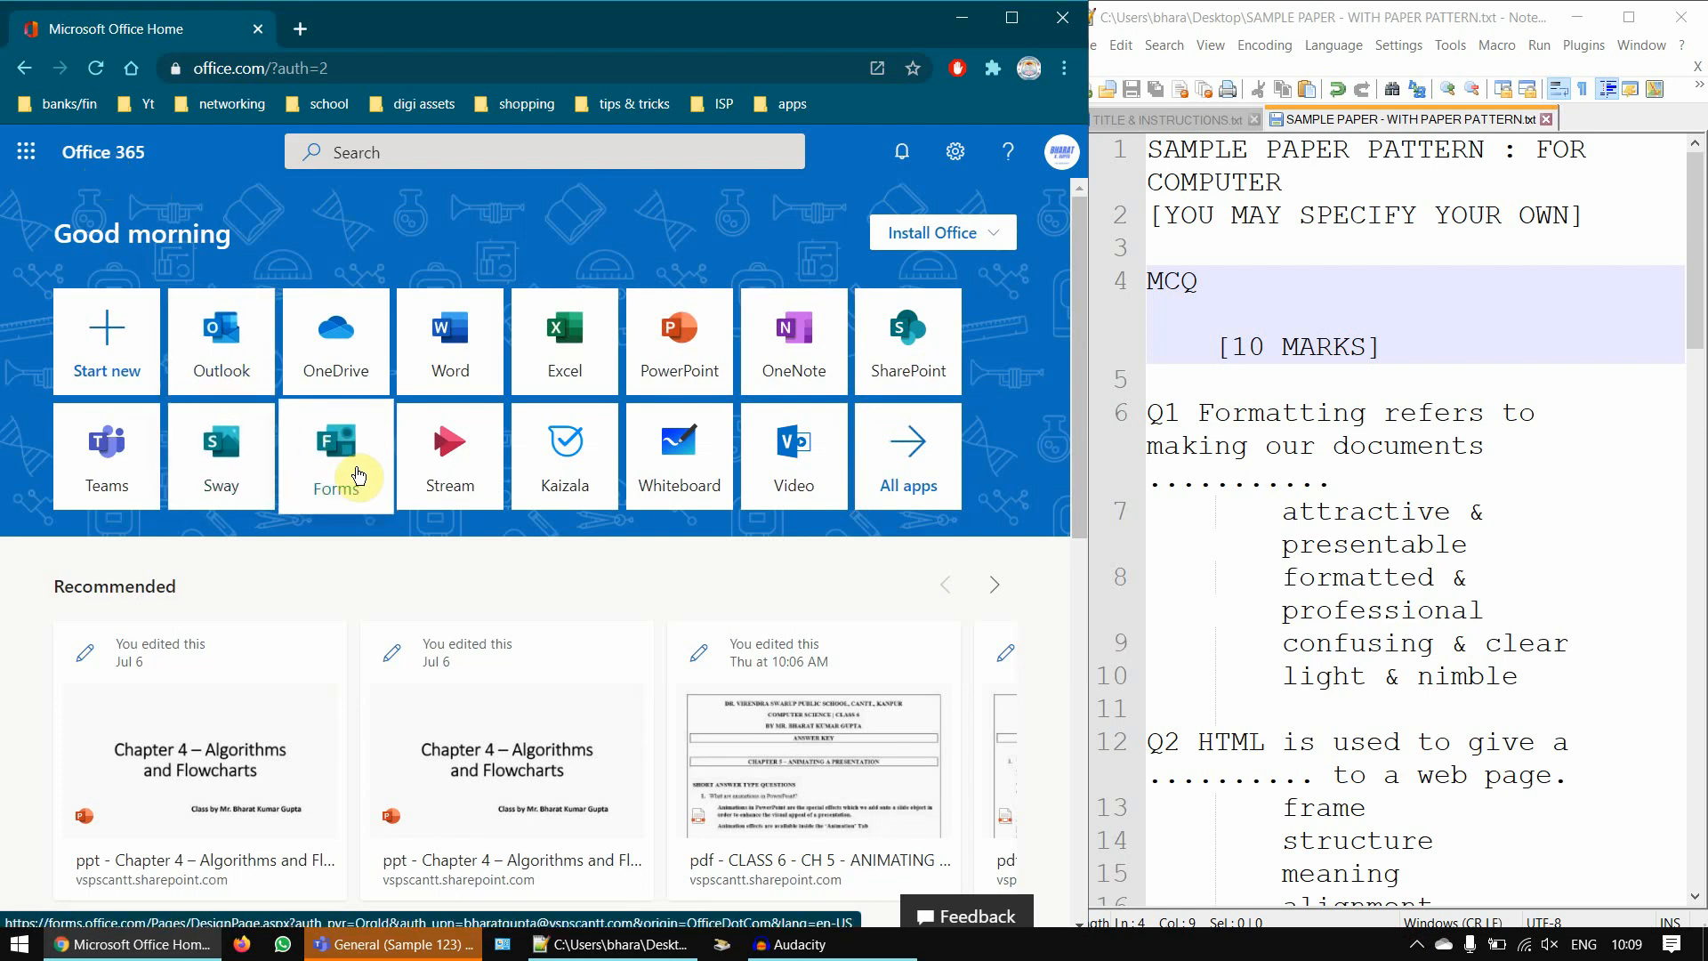
- Open Microsoft Forms from the Office 365 home page
left_click(27, 160)
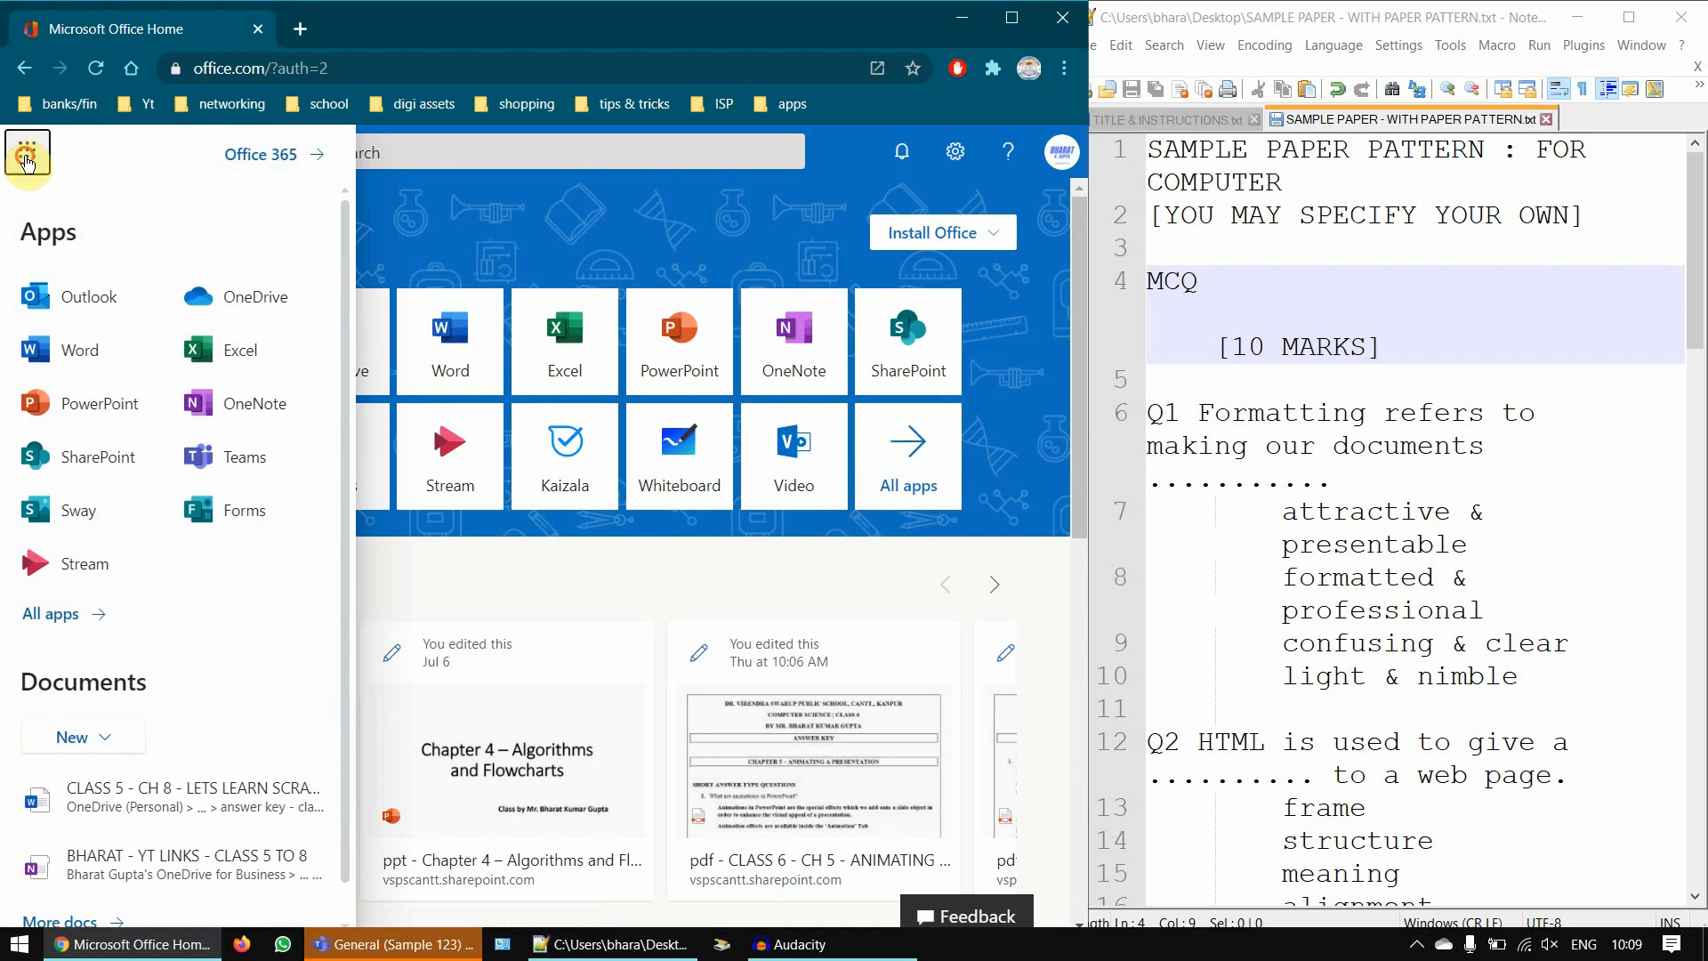
left_click(27, 160)
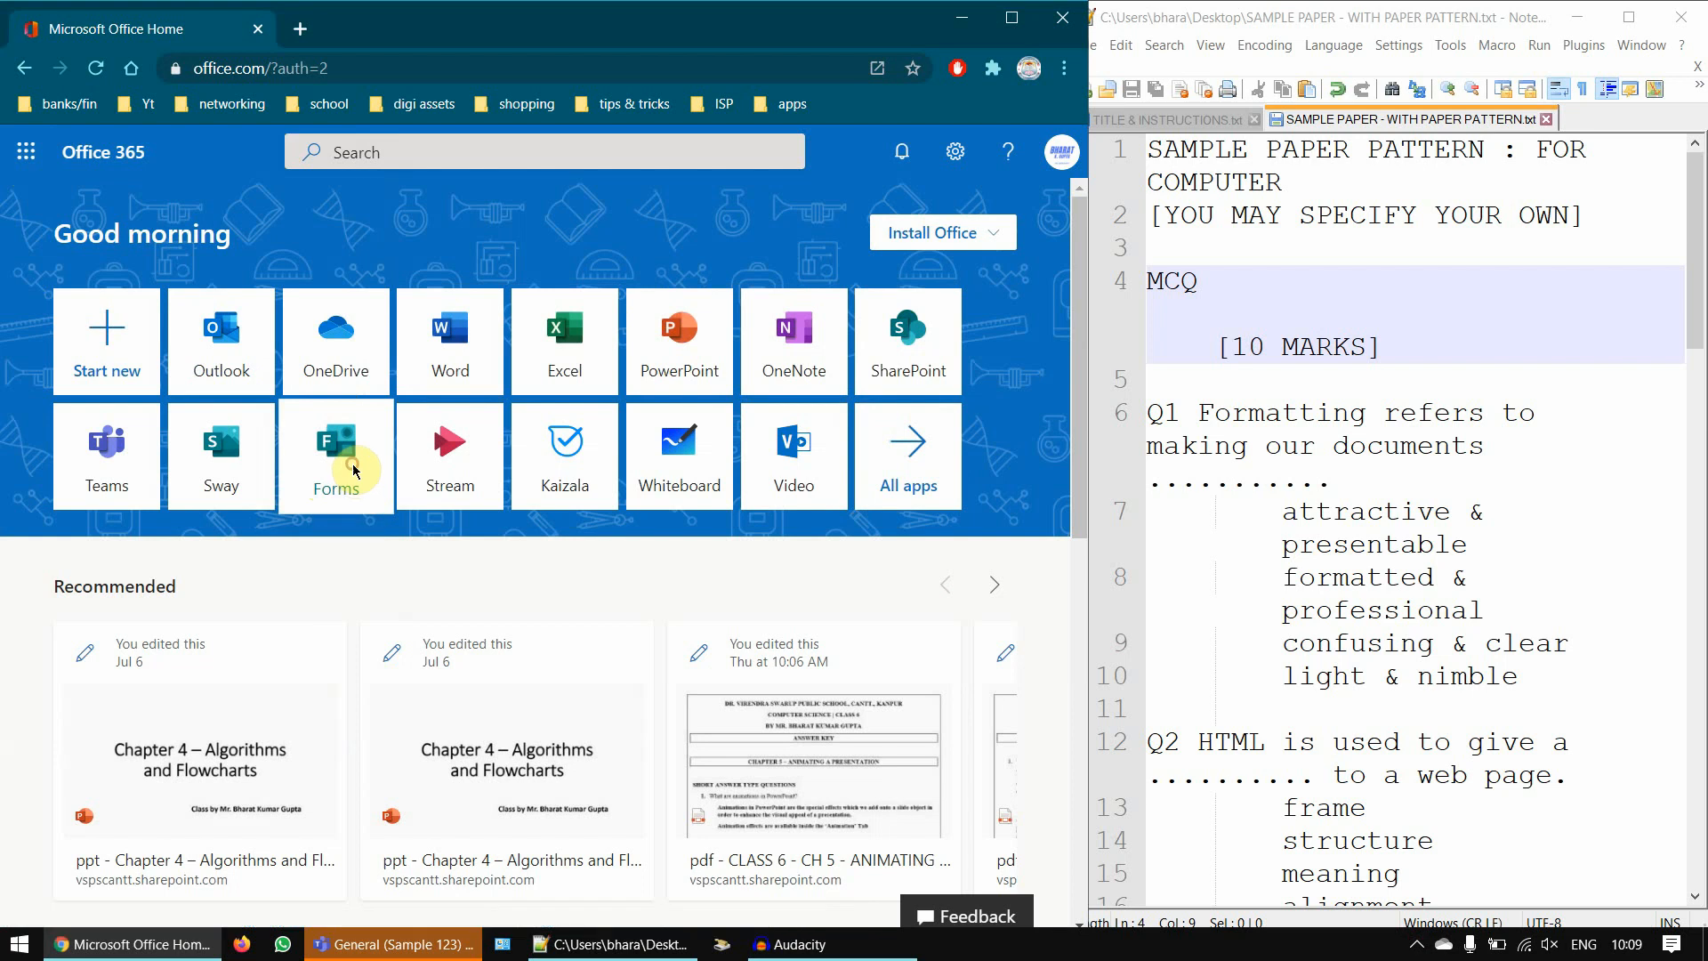
left_click(354, 472)
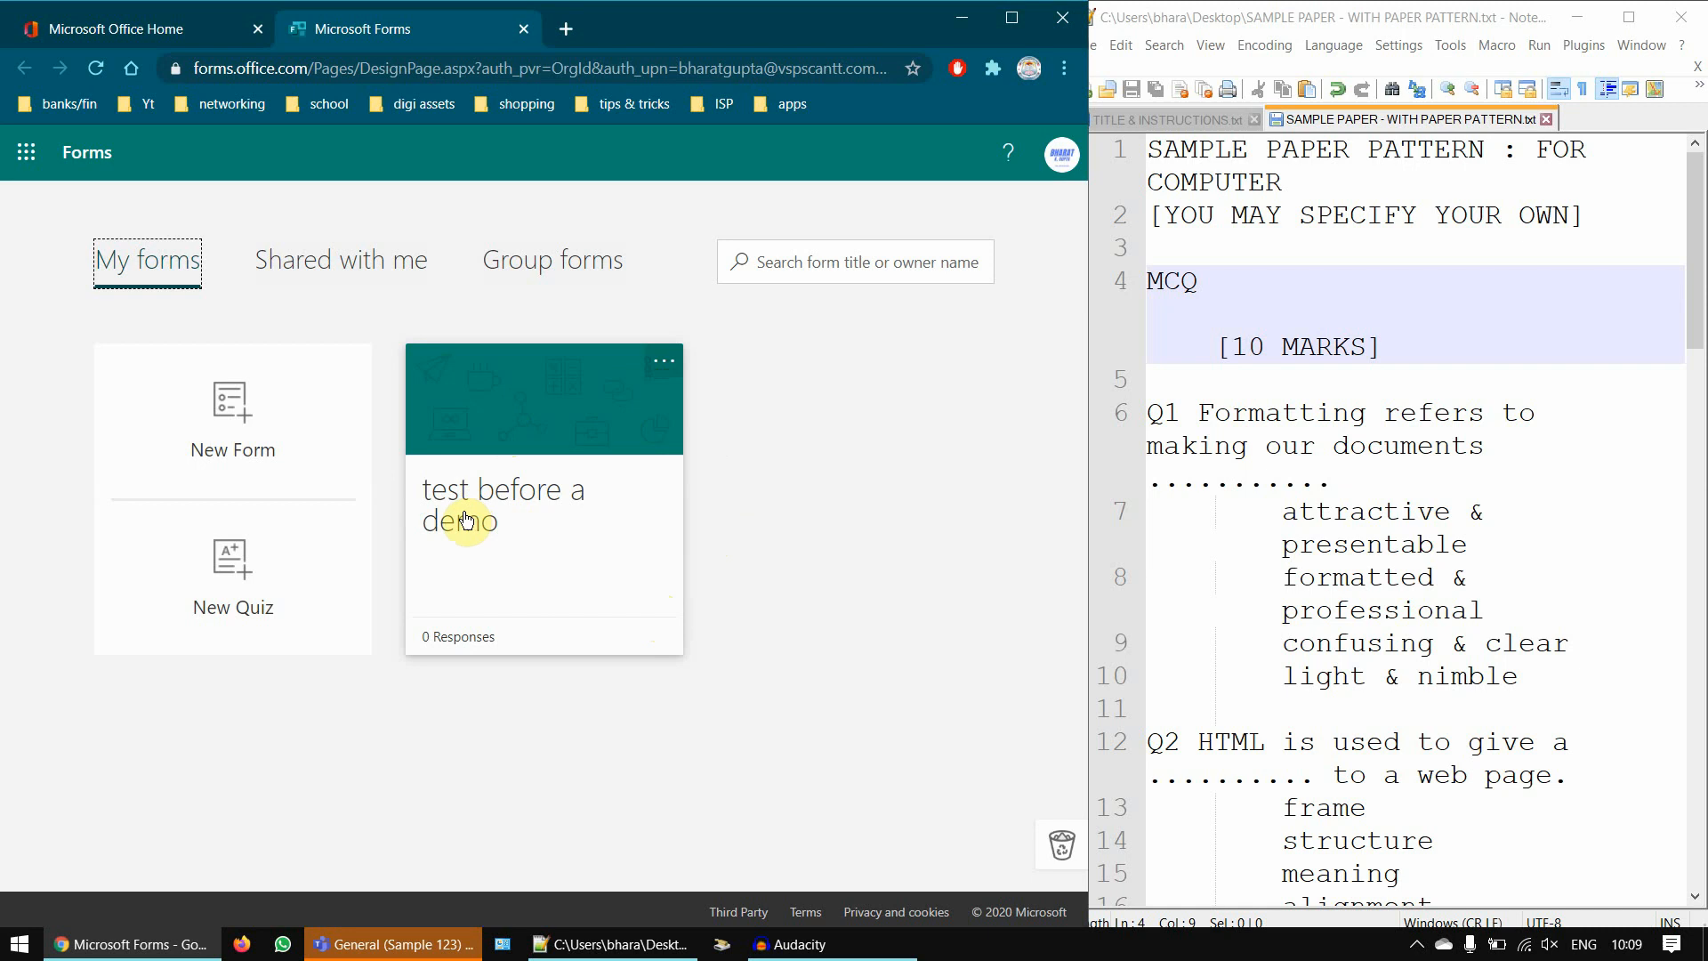
- Delete the existing form "test before a demo" from My forms
left_click(664, 362)
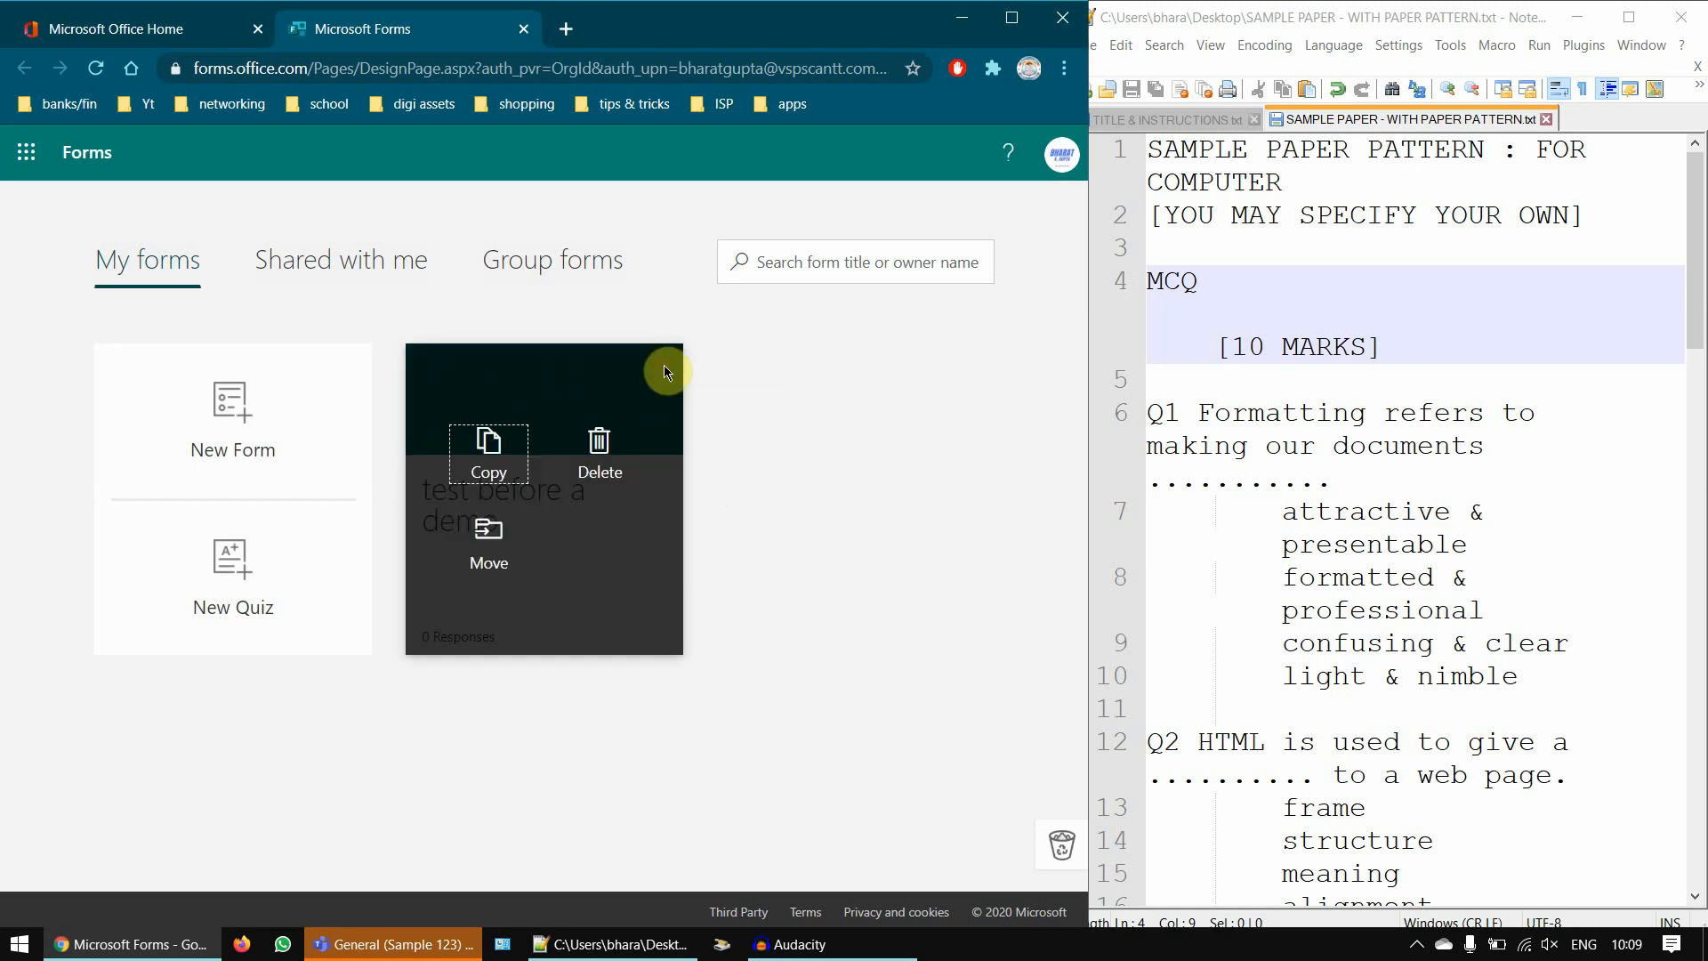
left_click(599, 444)
left_click(453, 543)
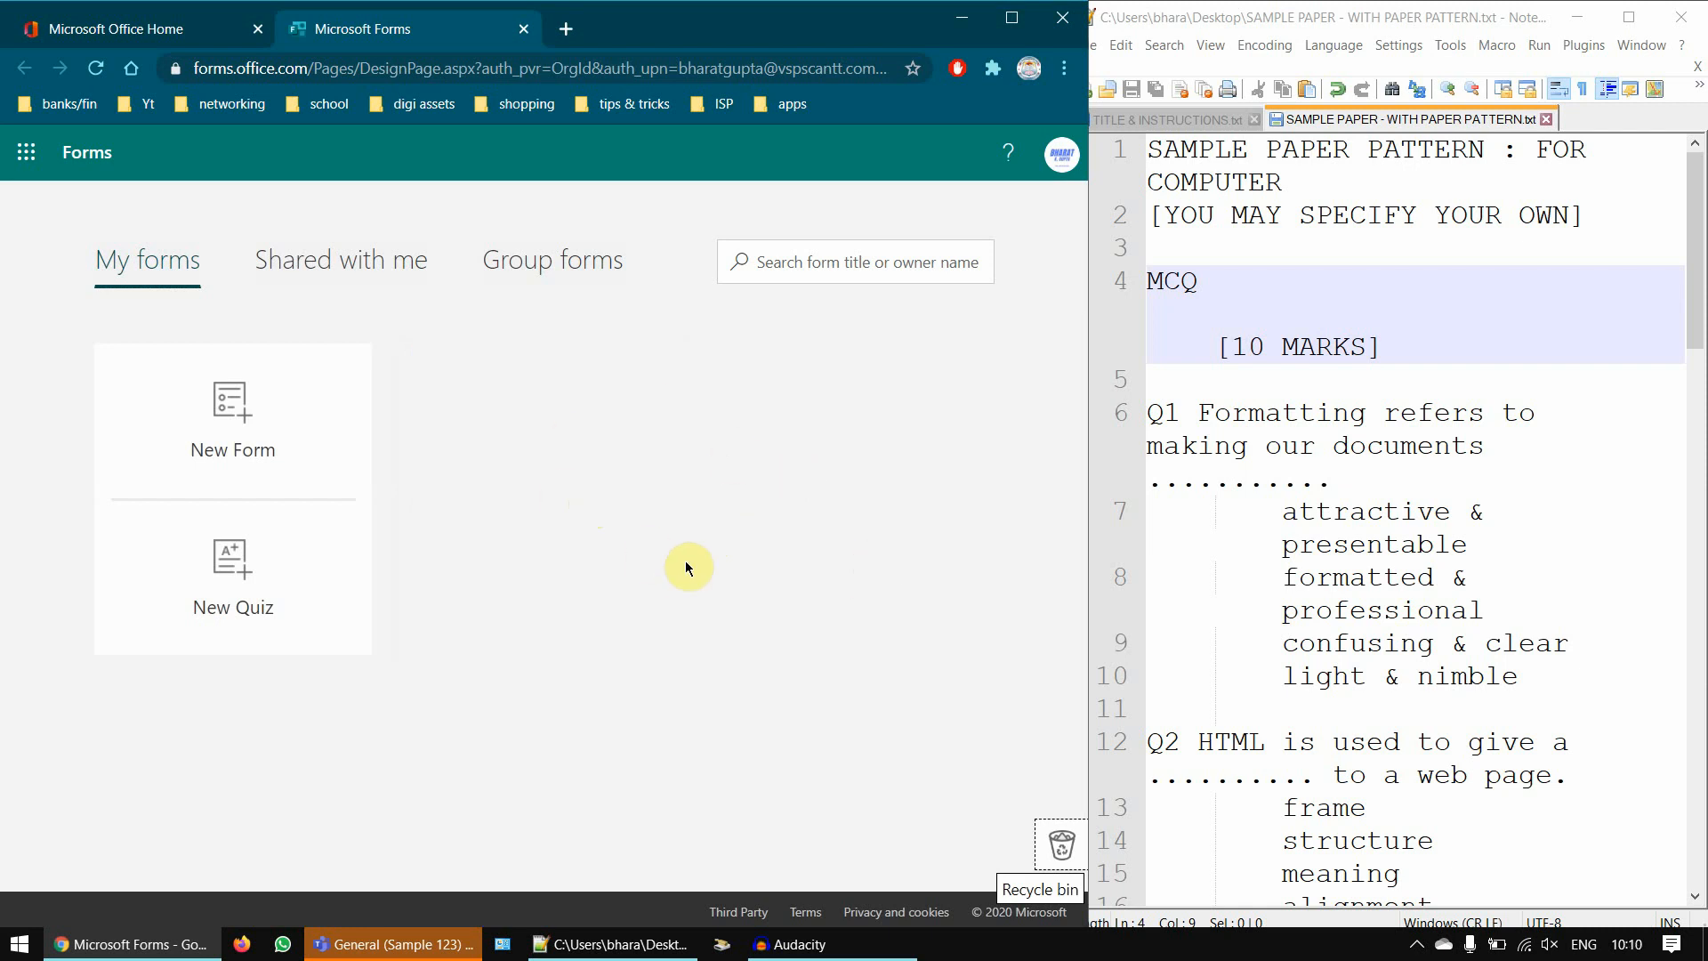
- Create a new quiz and title it "TERM 1: UNIT TEST 1 | SUBJECT: COMPUTER | CLASS 8 | M.M.: 40", copied from TITLE & INSTRUCTIONS.txt
left_click(267, 594)
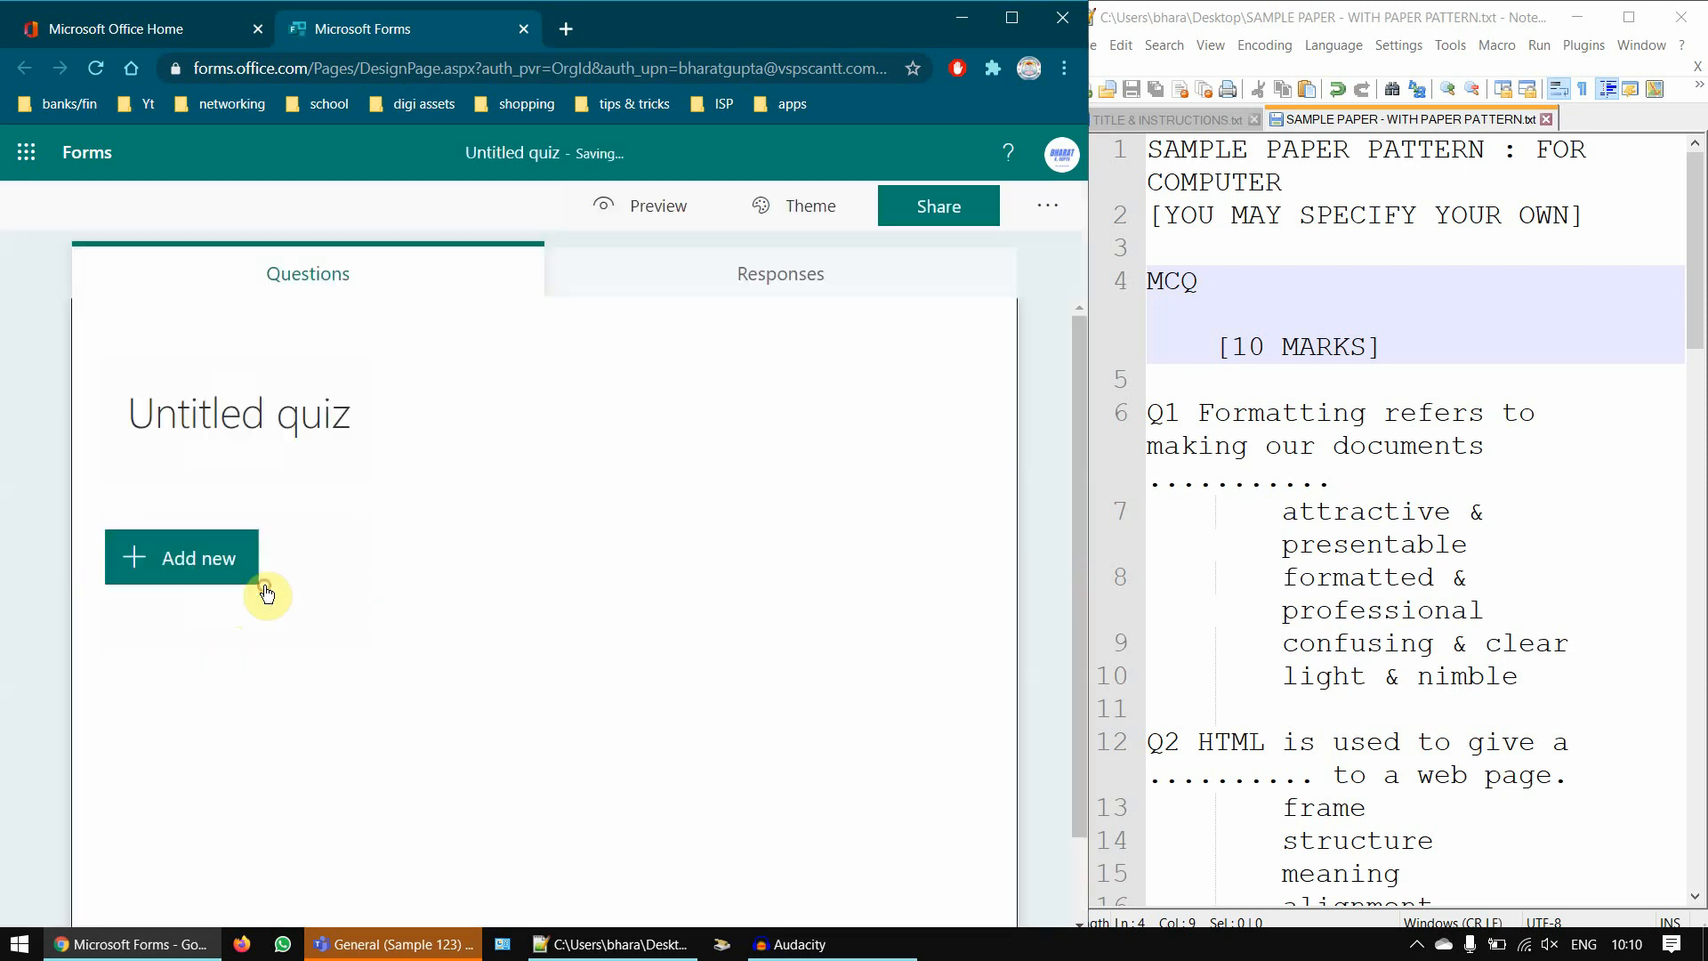
left_click(332, 419)
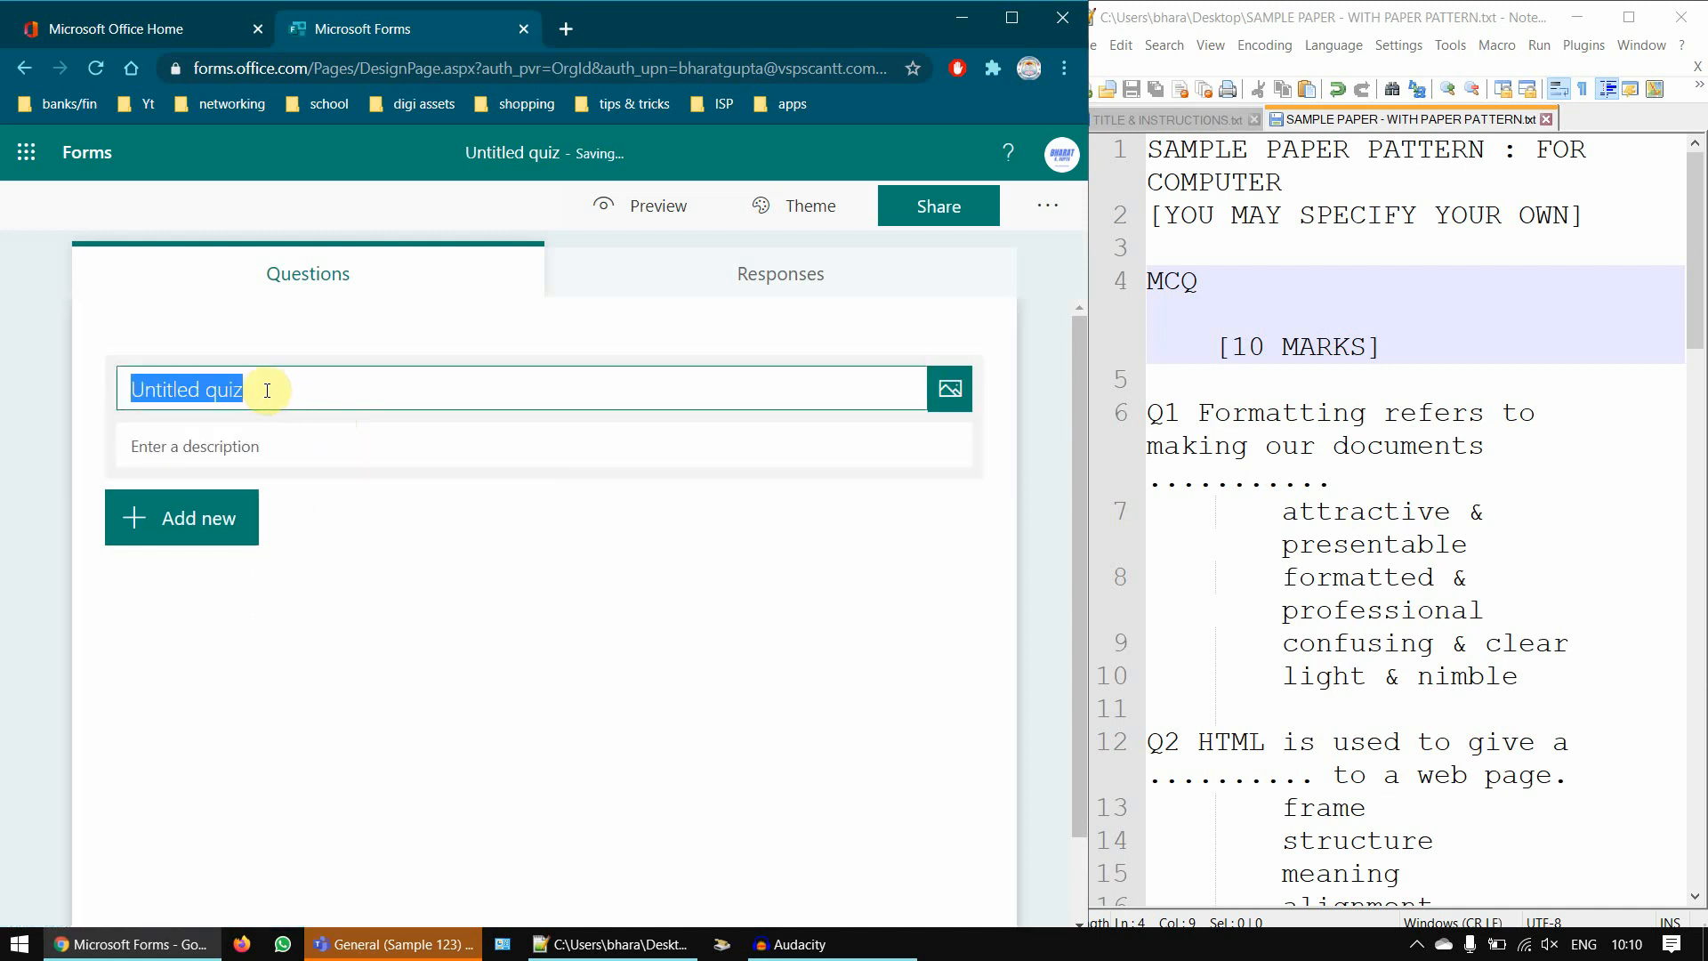
left_click(1187, 119)
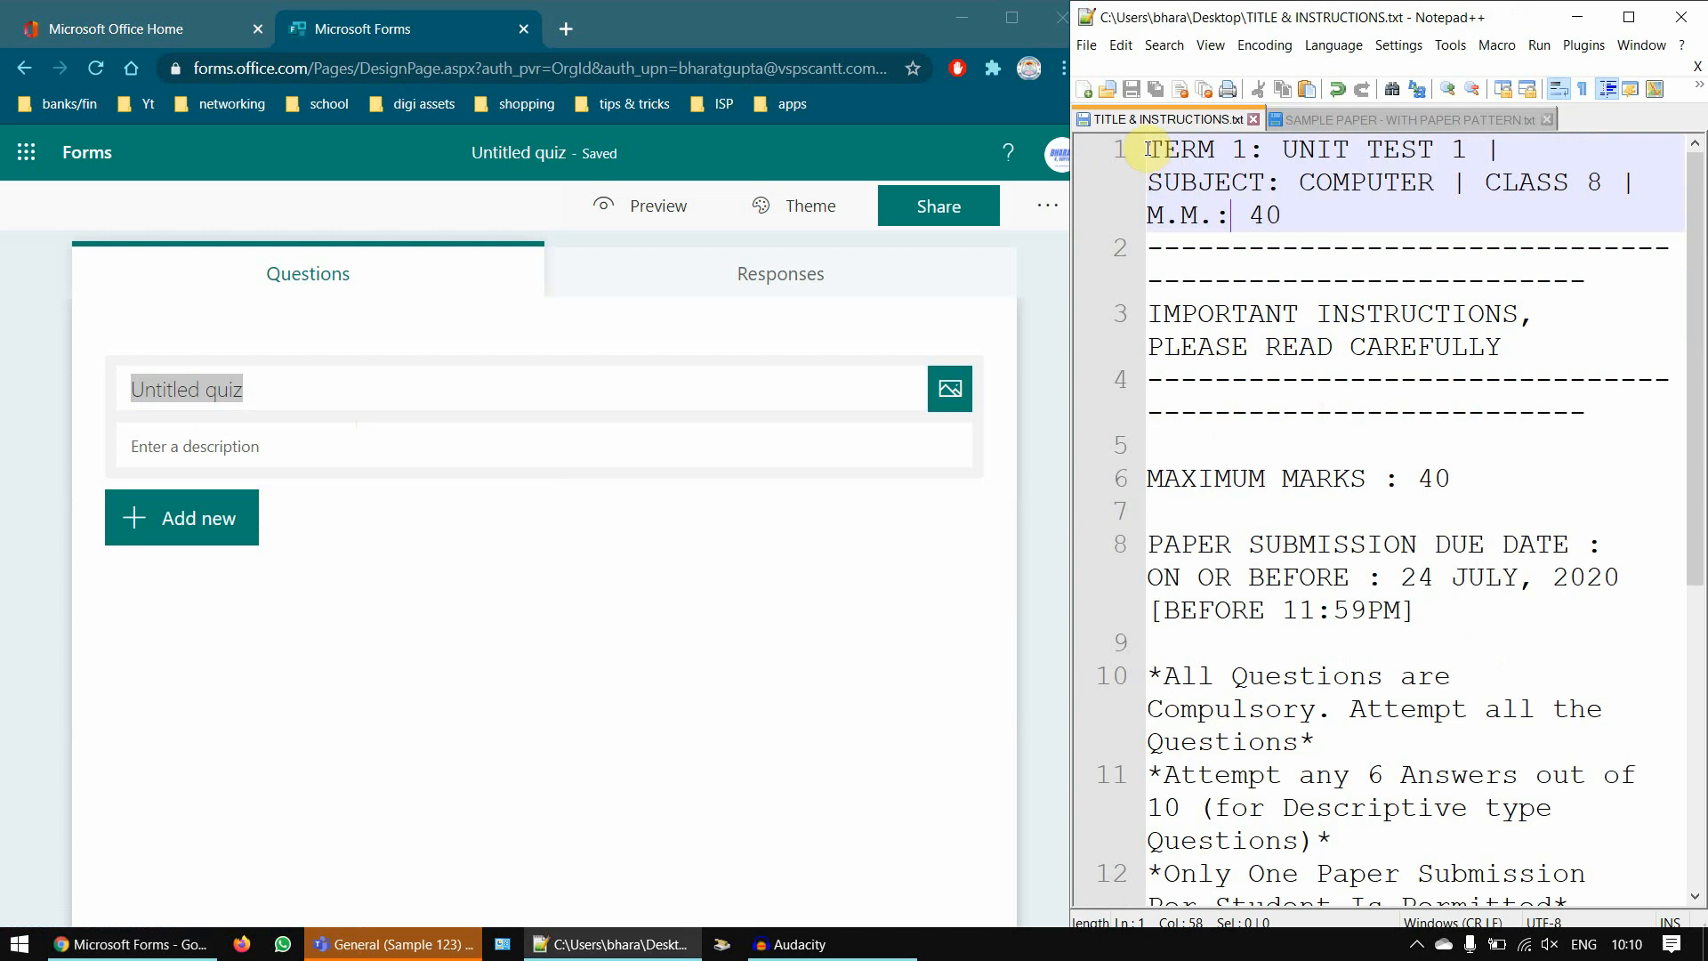
left_click_drag(1149, 151, 1326, 223)
scroll(1190, 231, "down", 1)
left_click_drag(1189, 231, 1464, 534)
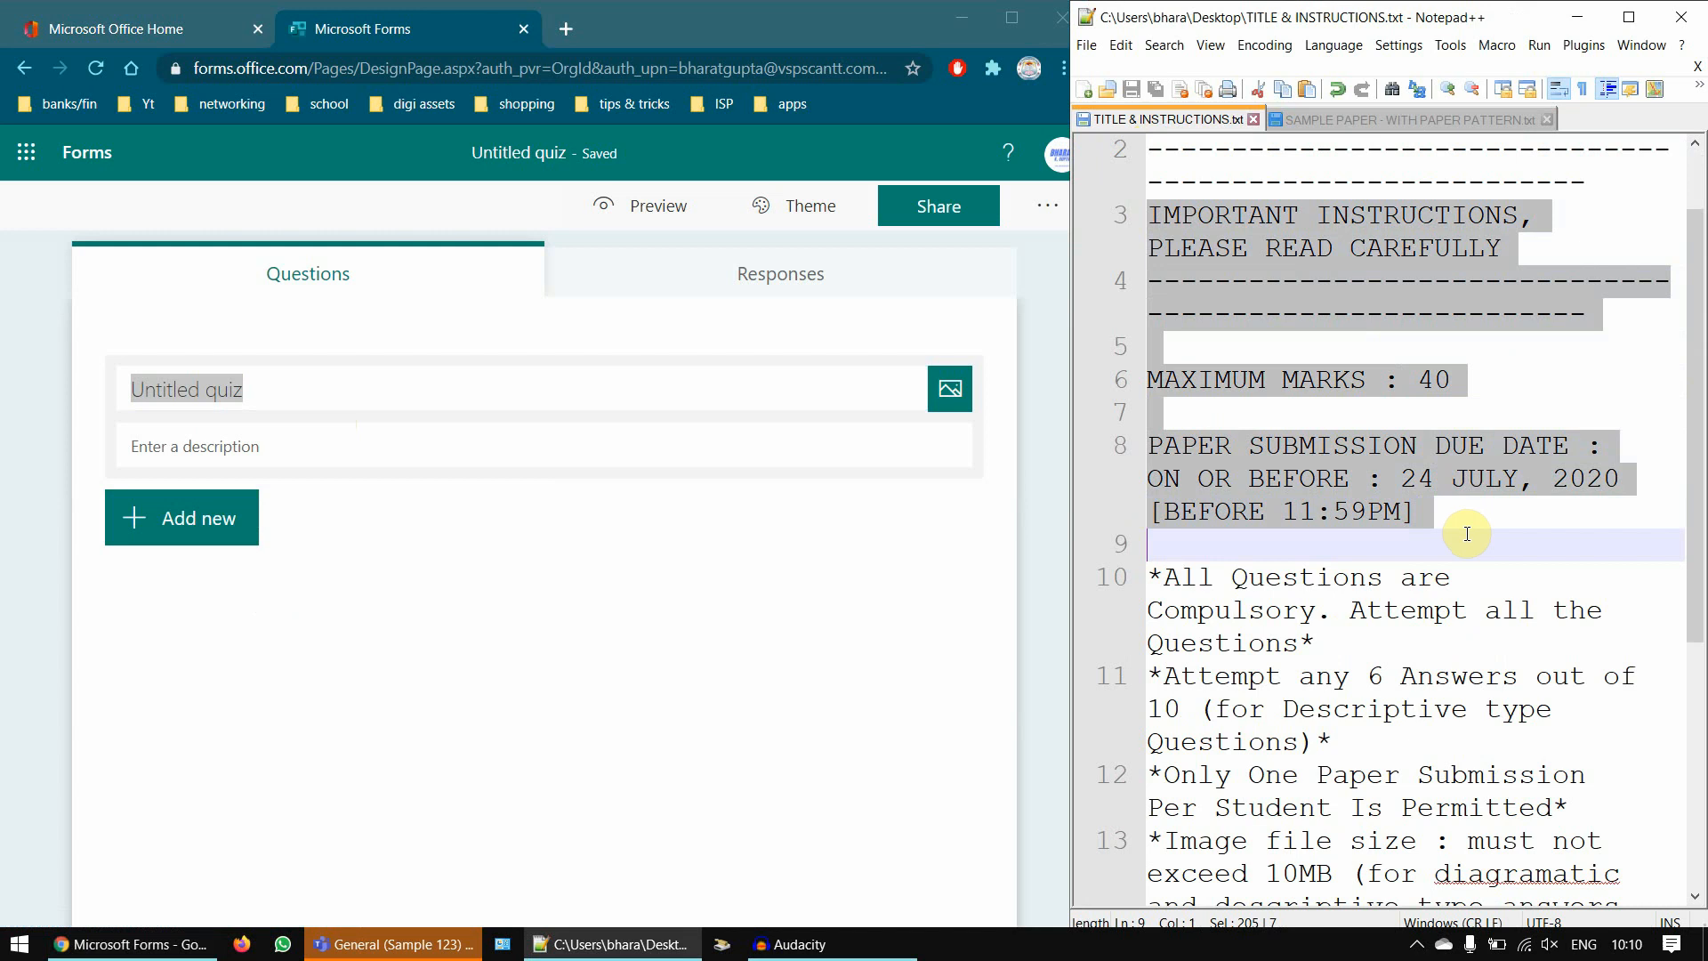
scroll(1459, 512, "down", 4)
scroll(1459, 511, "up", 5)
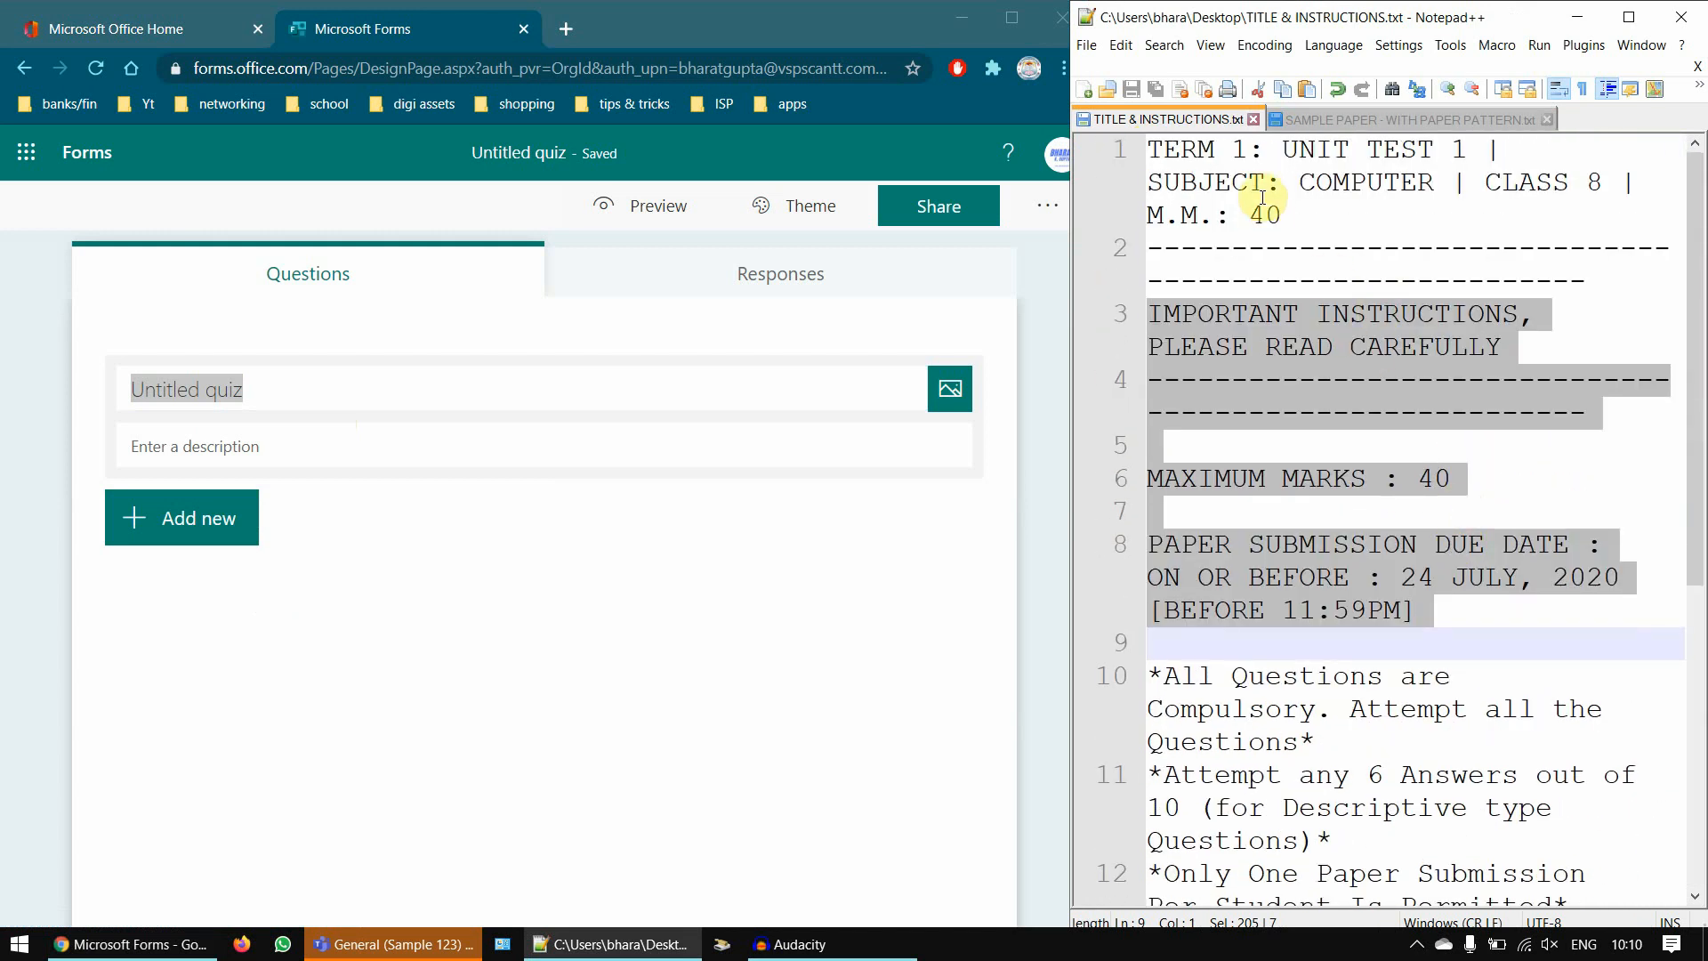
double_click(1182, 152)
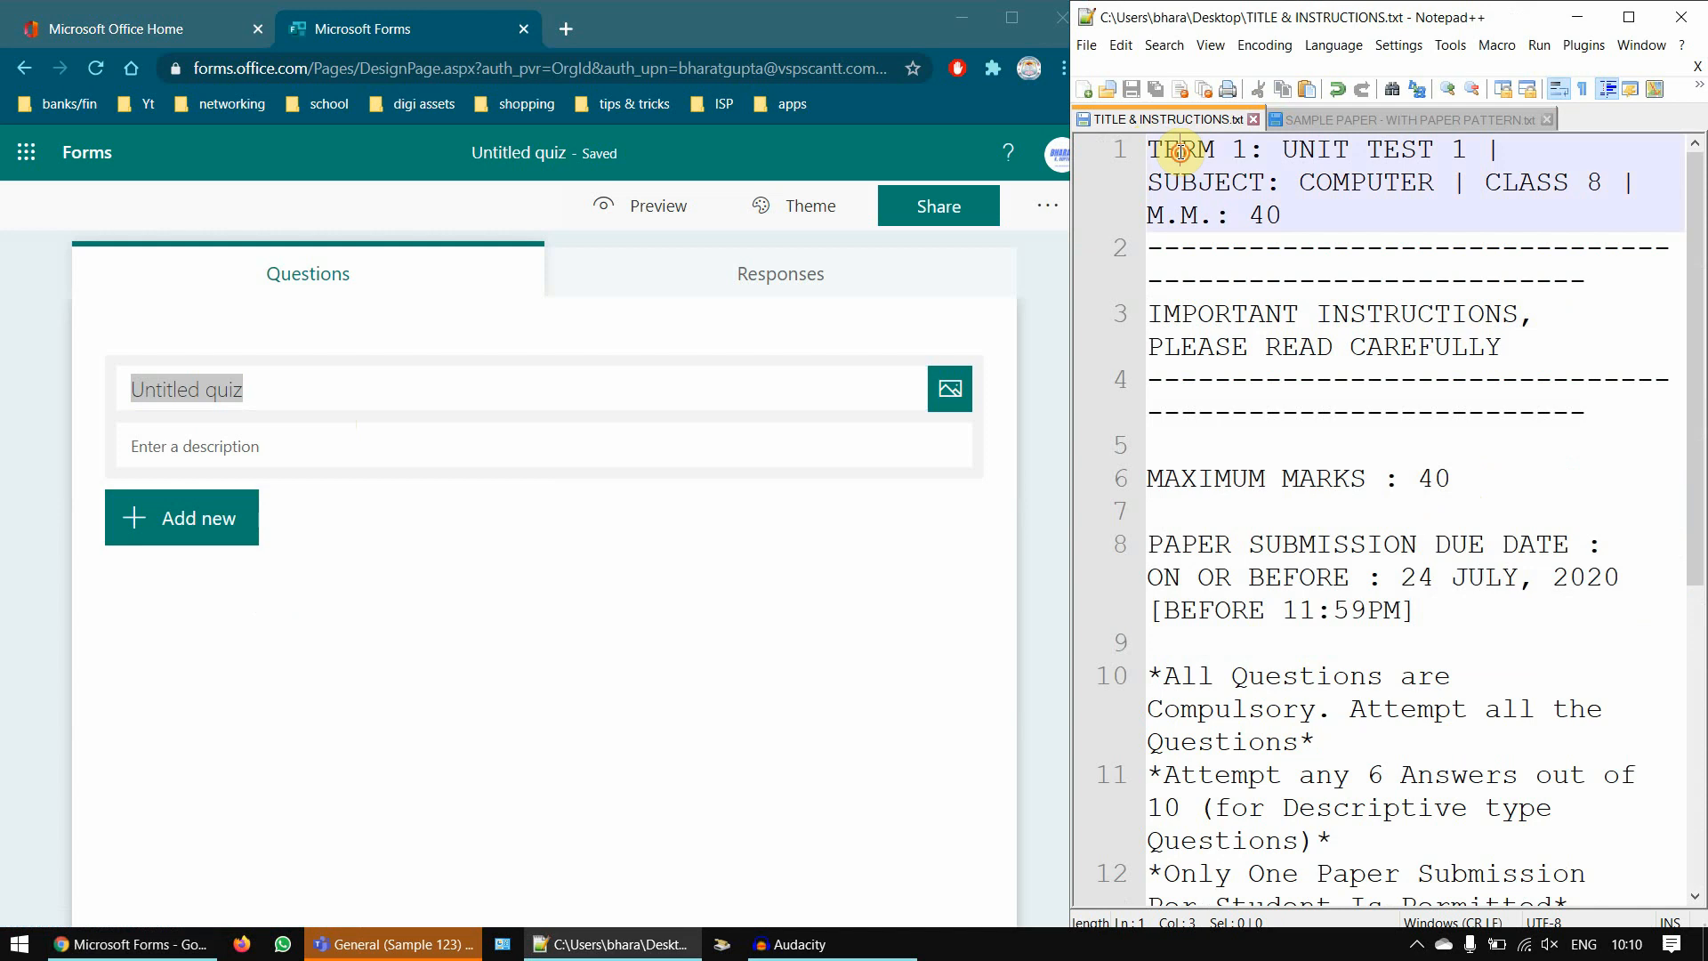
left_click(1283, 216, "shift")
key("ctrl+c")
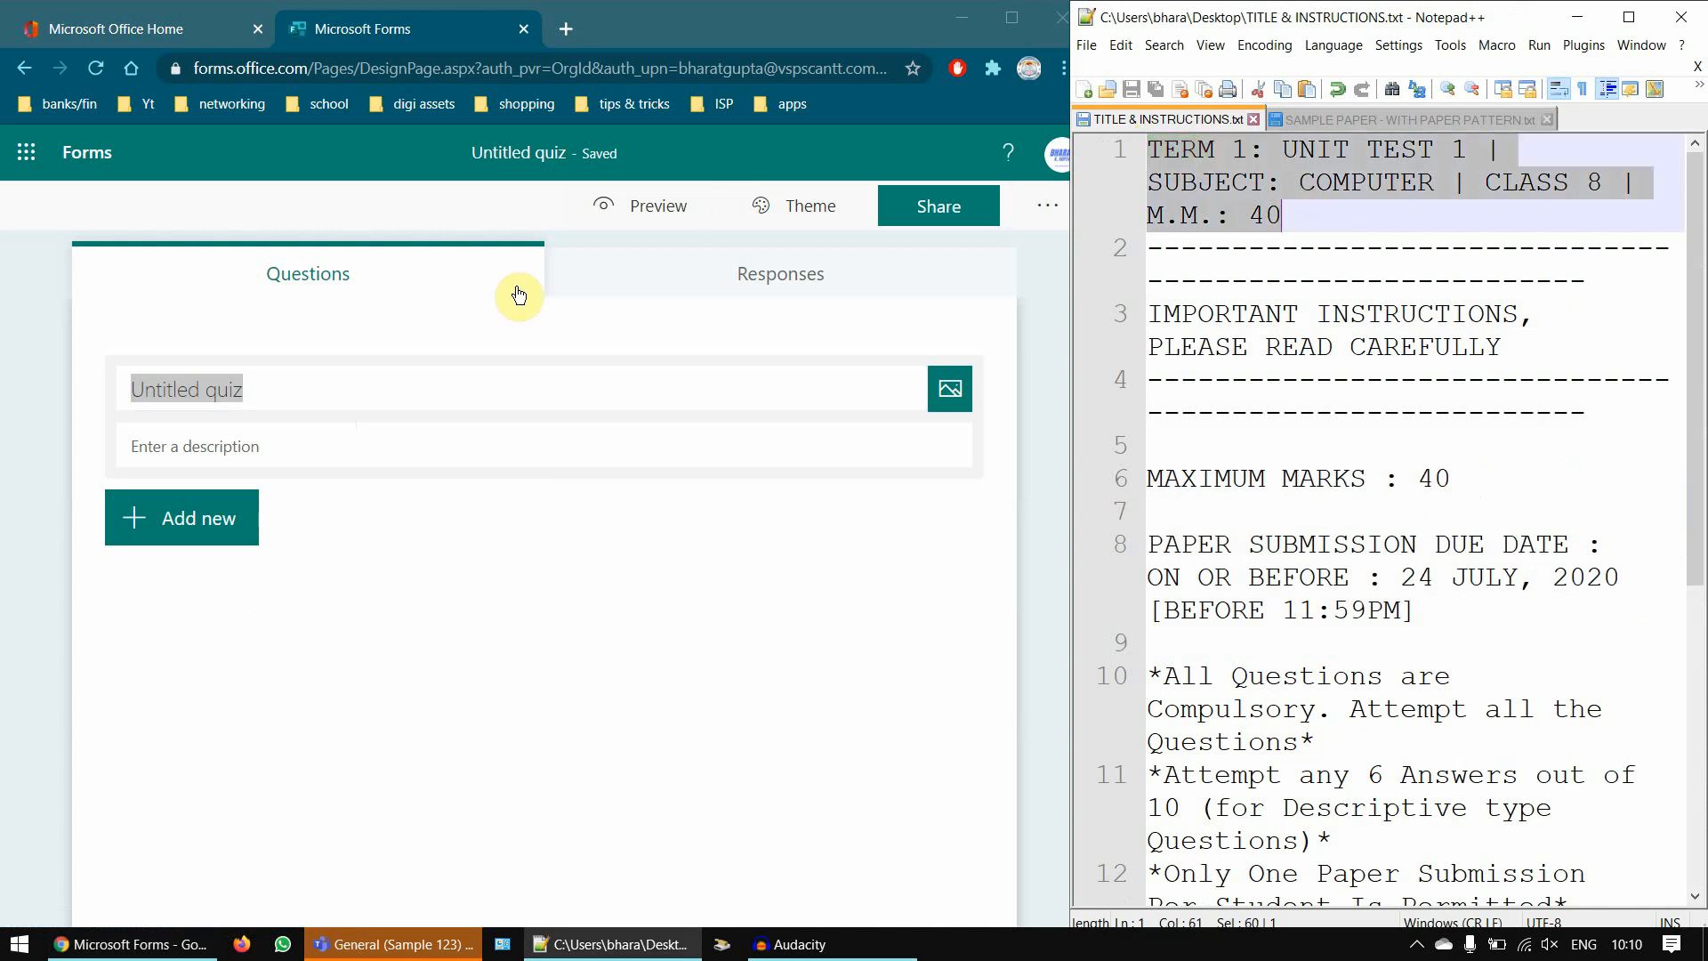
left_click(465, 366)
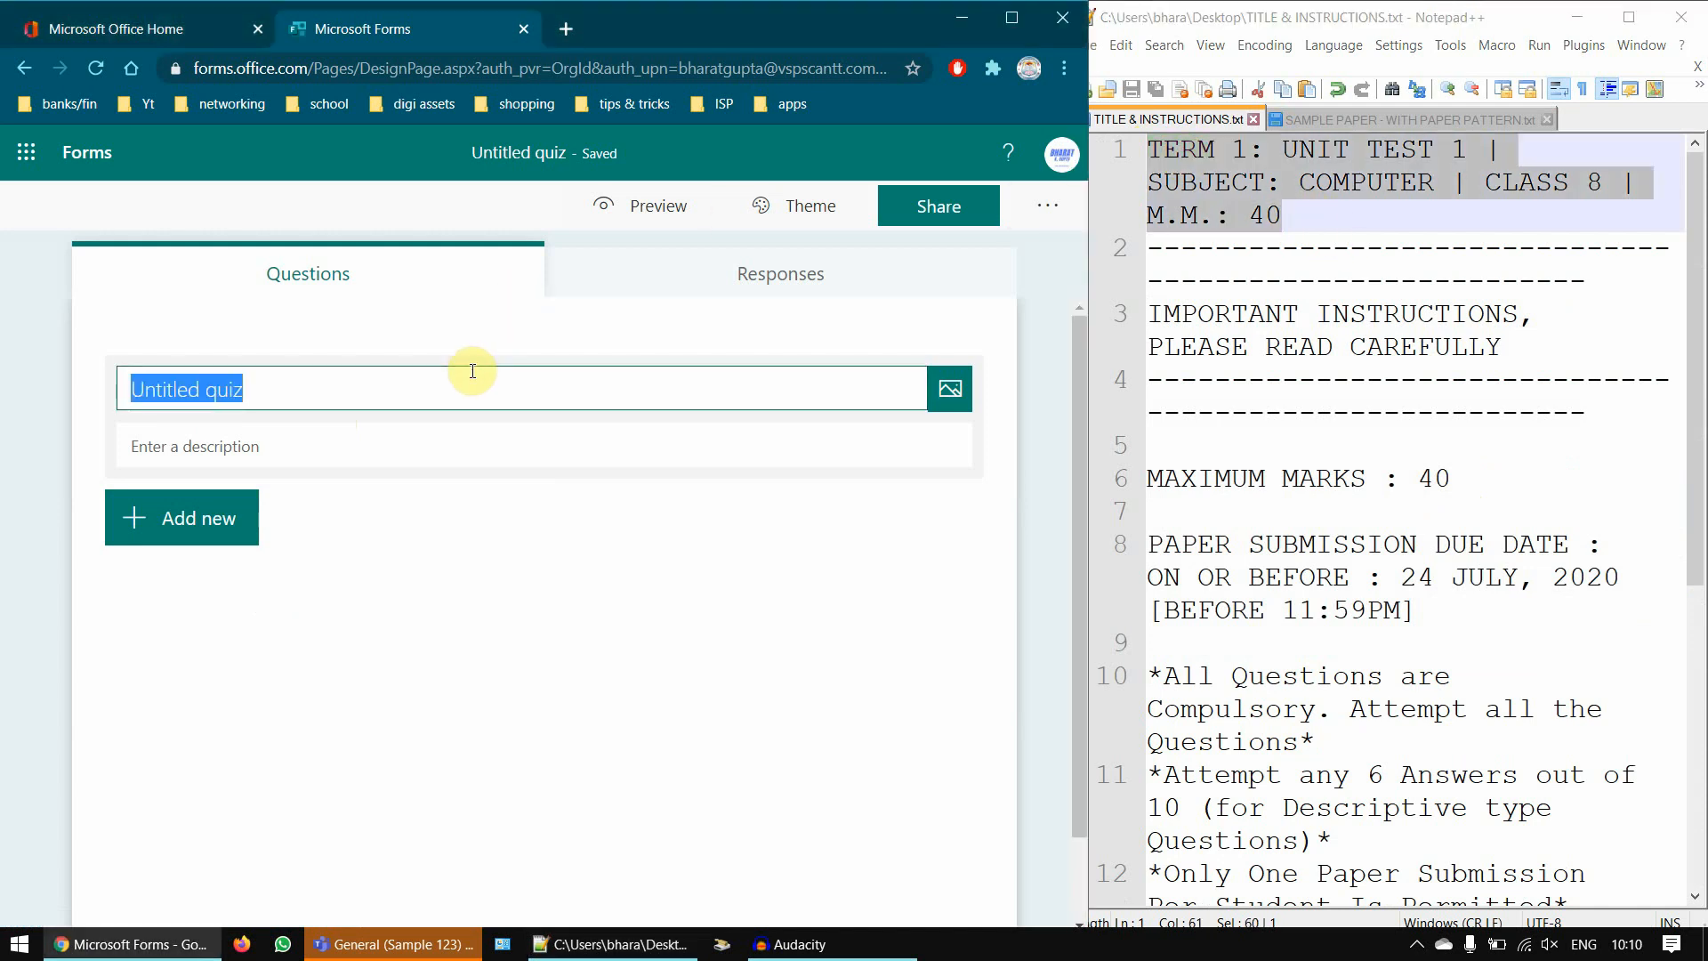
key("ctrl+v")
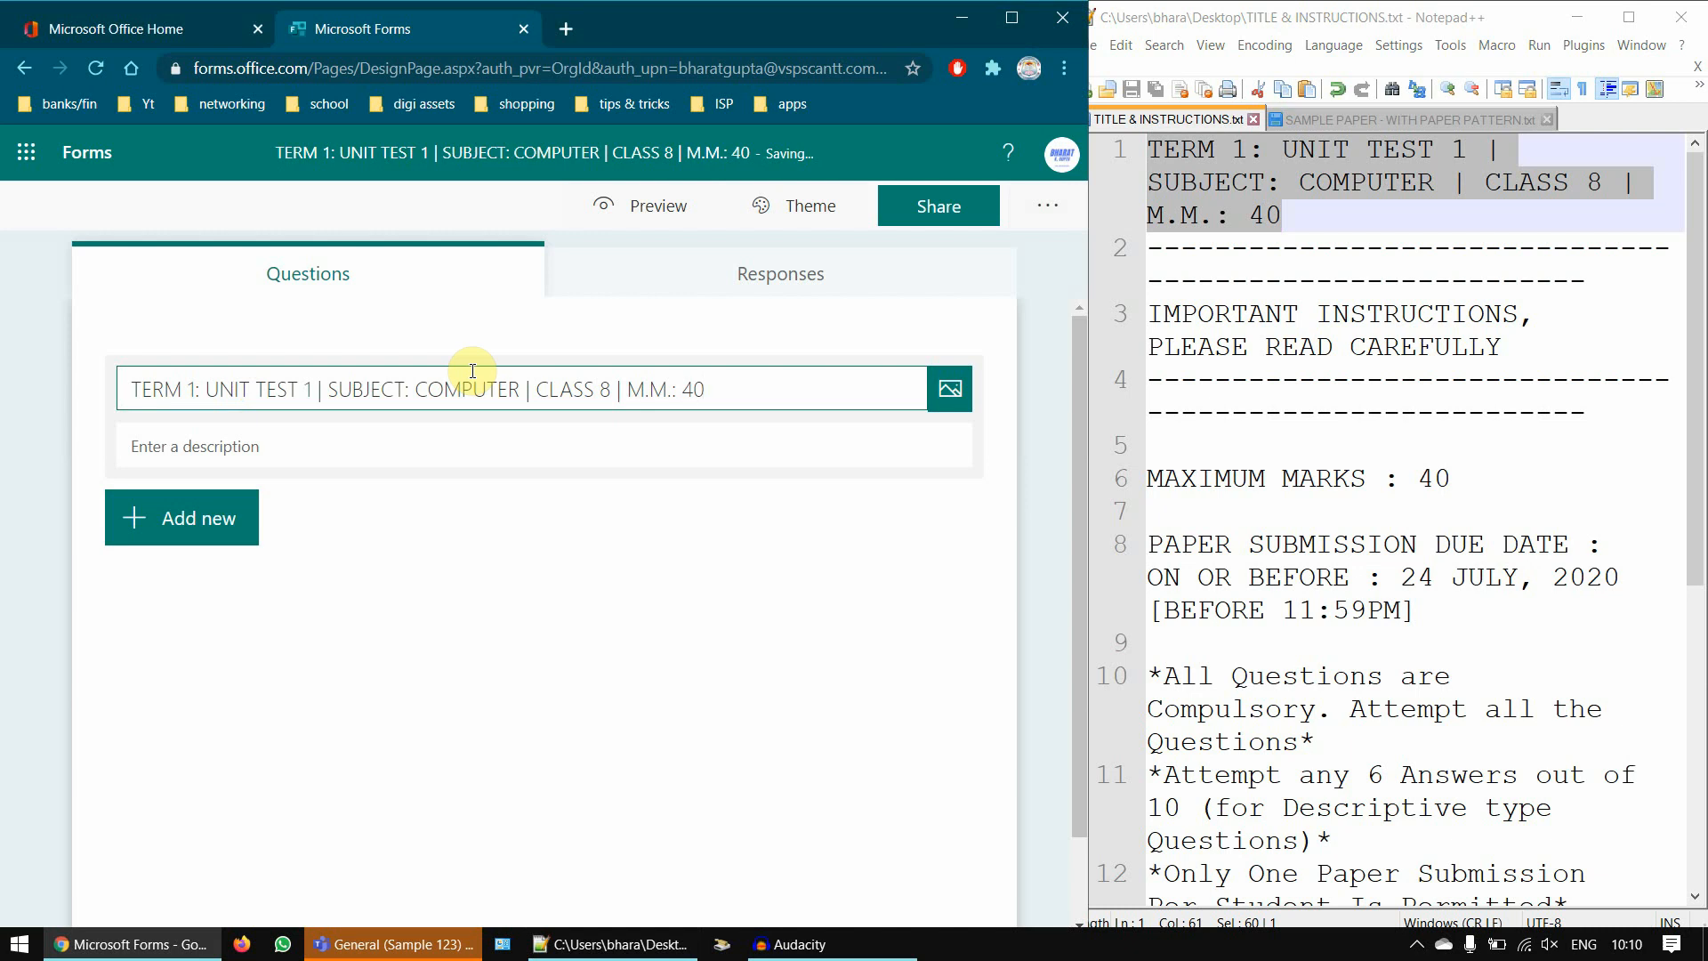
- Copy the text from "IMPORTANT INSTRUCTIONS, PLEASE READ CAREFULLY" to the end of the instructions file into the quiz description
double_click(1168, 316)
scroll(1308, 400, "down", 3)
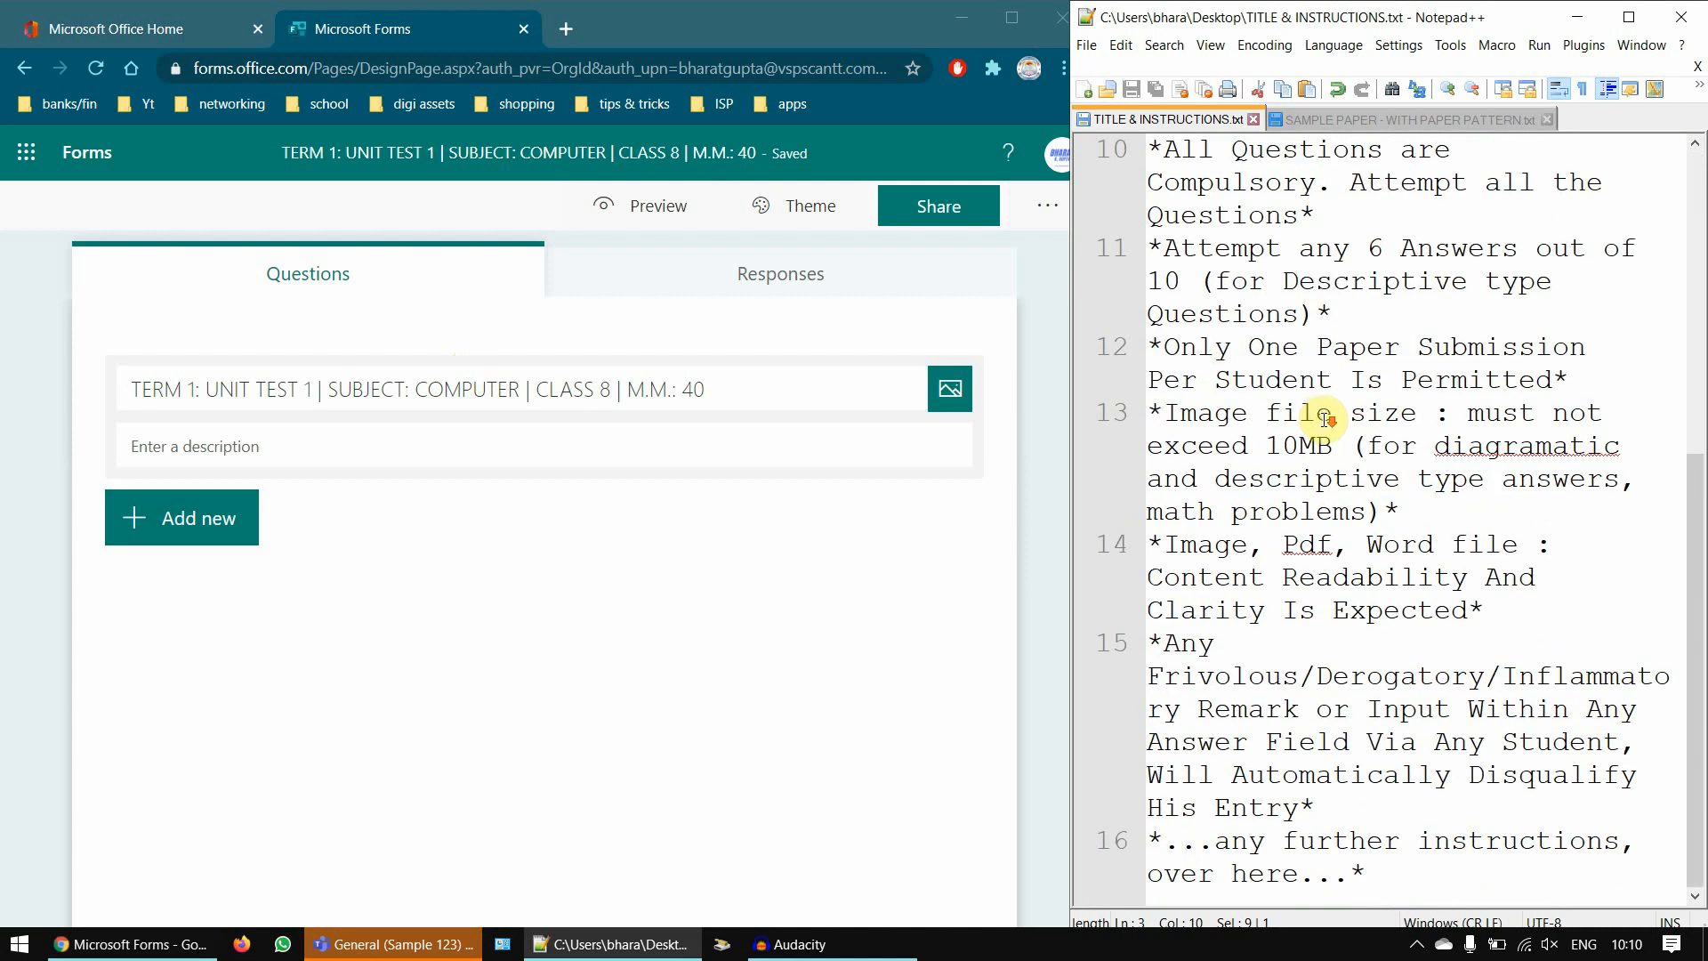
left_click(1432, 862, "shift")
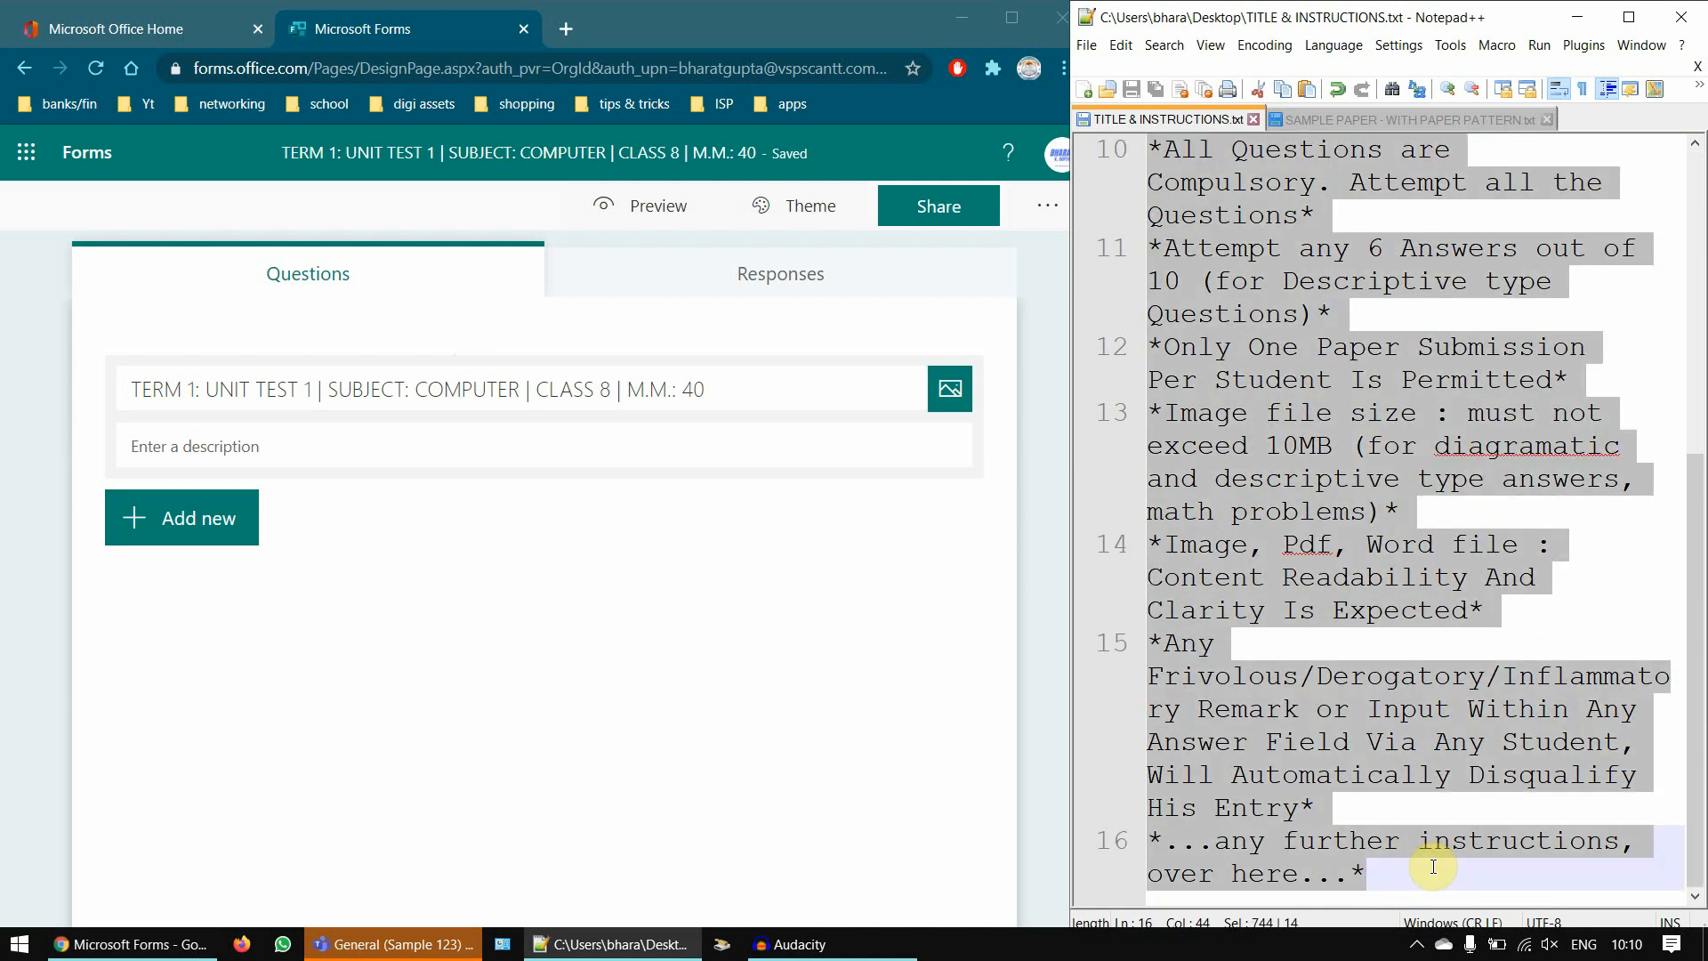
key("ctrl+c")
left_click(378, 445)
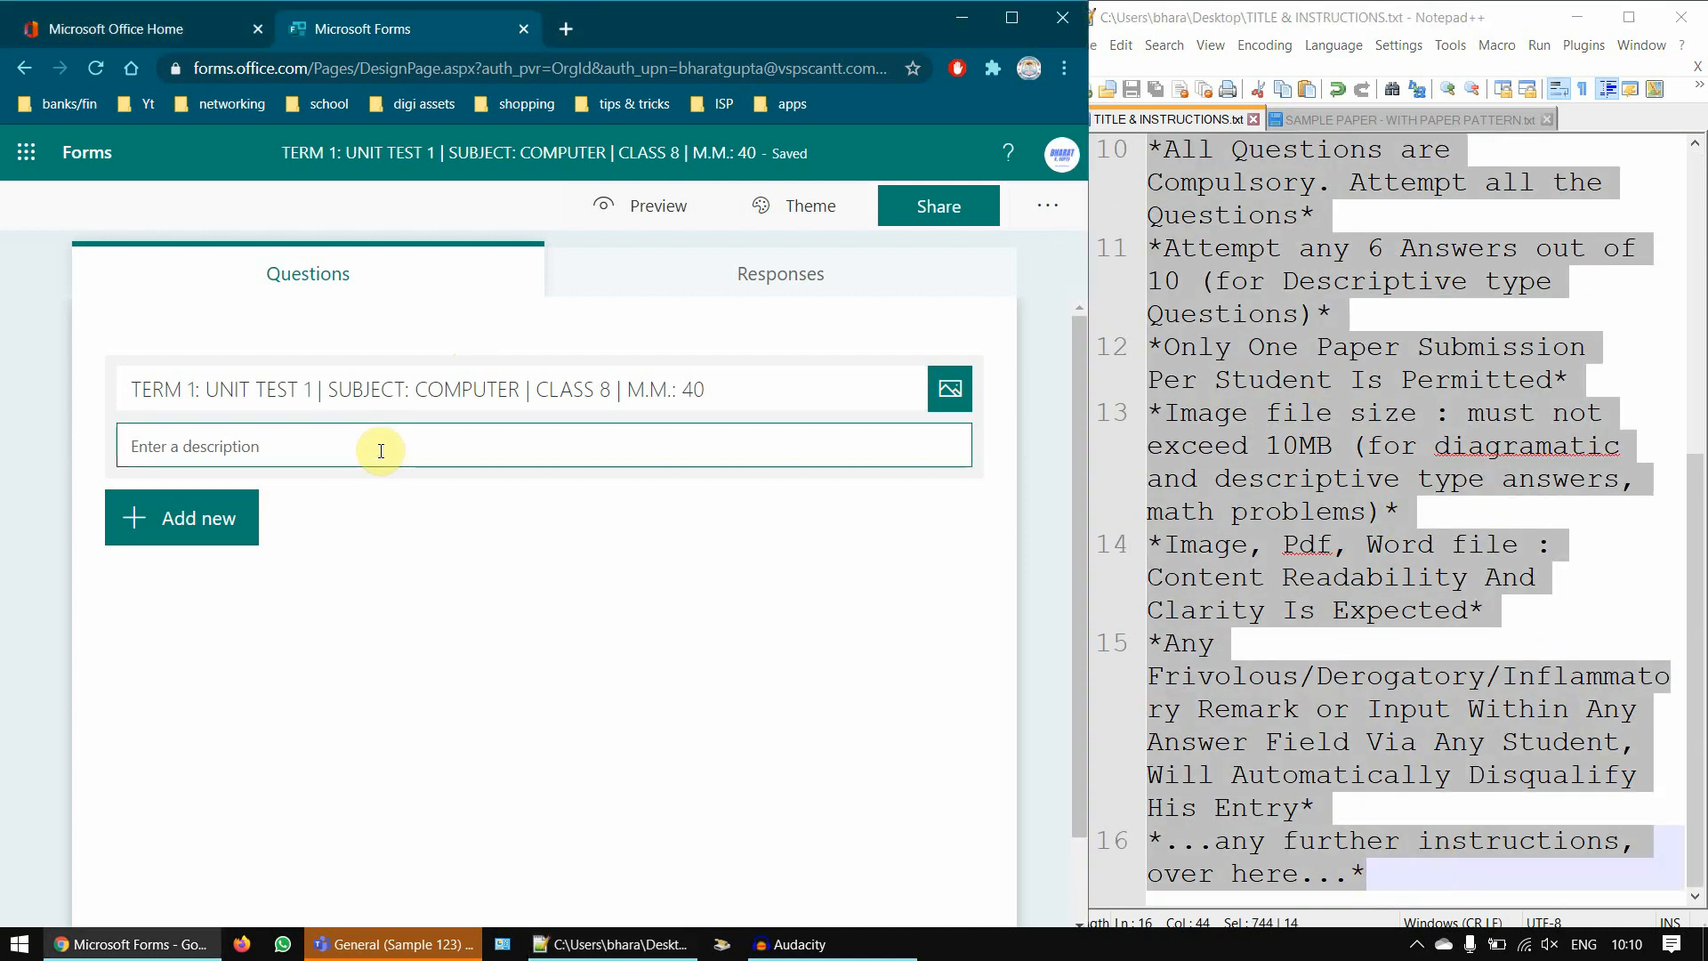
key("ctrl+v")
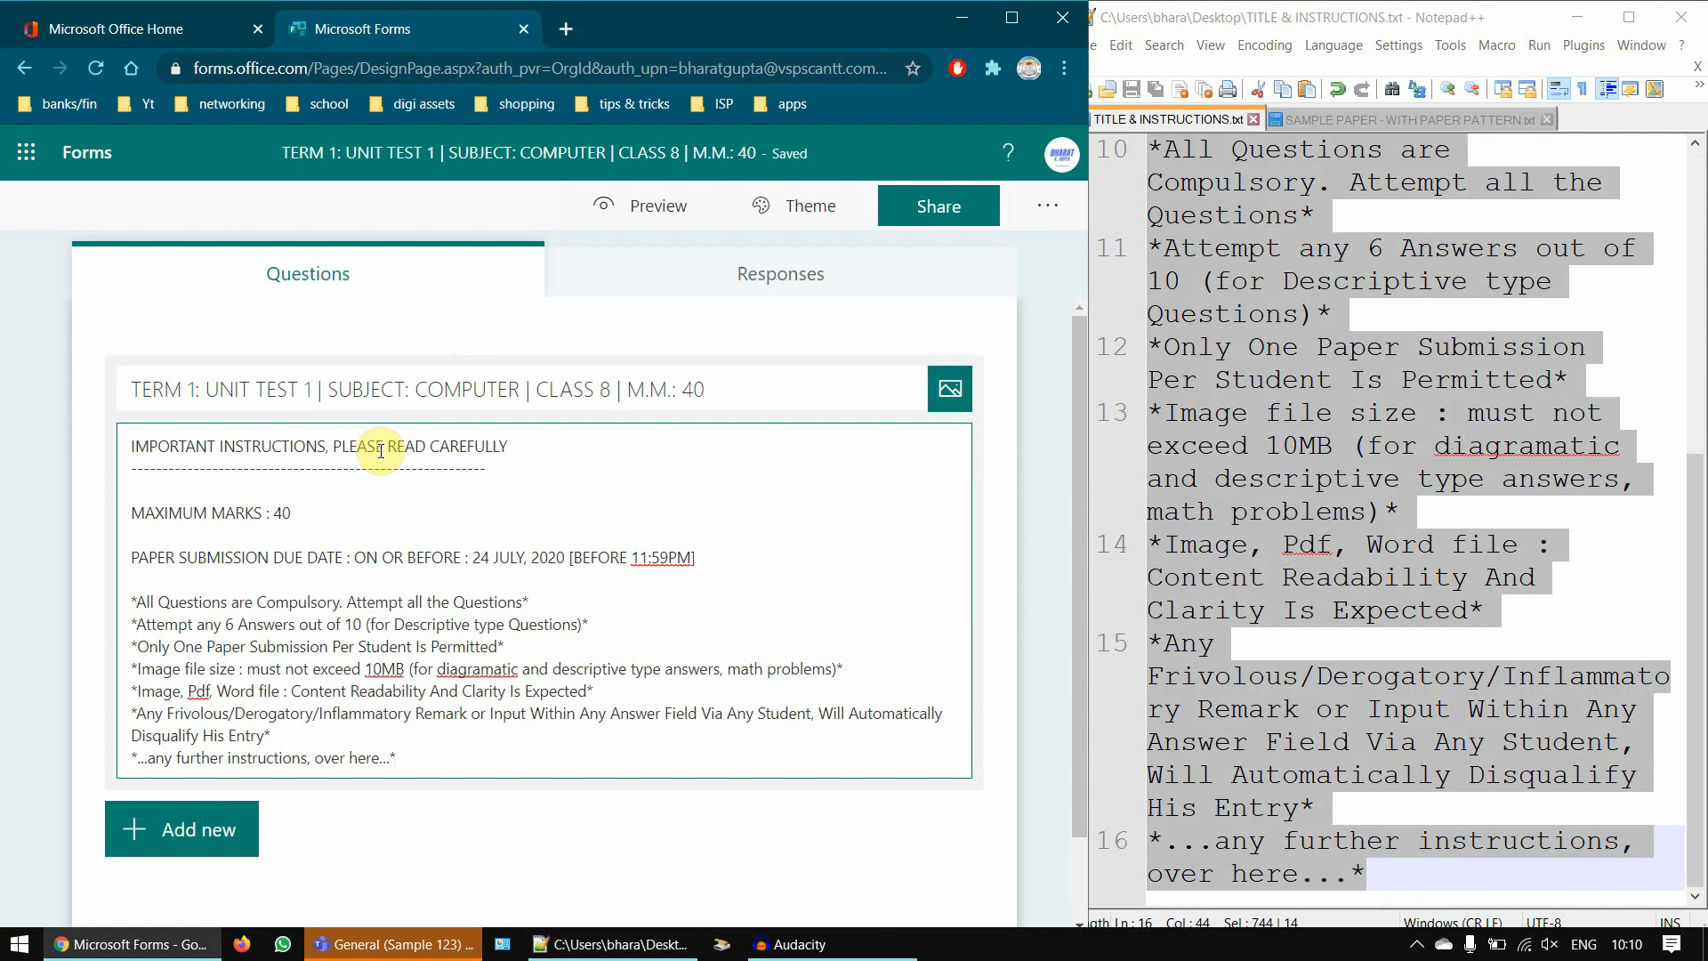
- Upload the SCHOOL LOGO image from the ASSETS folder on the Desktop as the quiz's title image
left_click(951, 391)
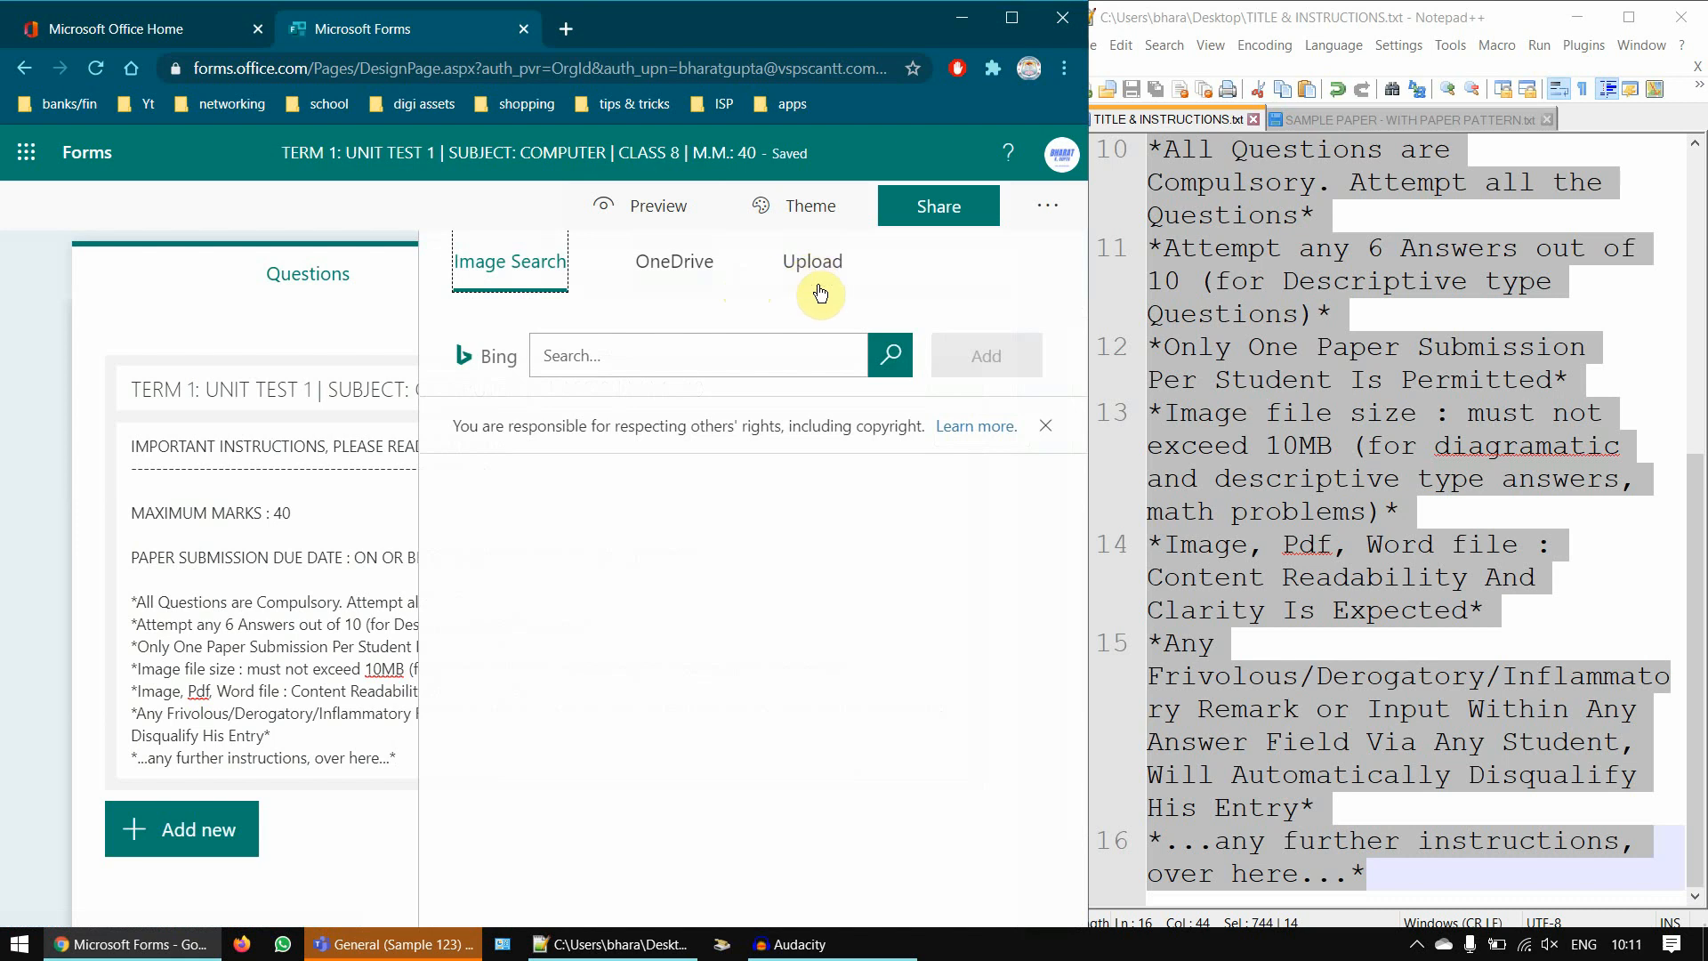
left_click(831, 275)
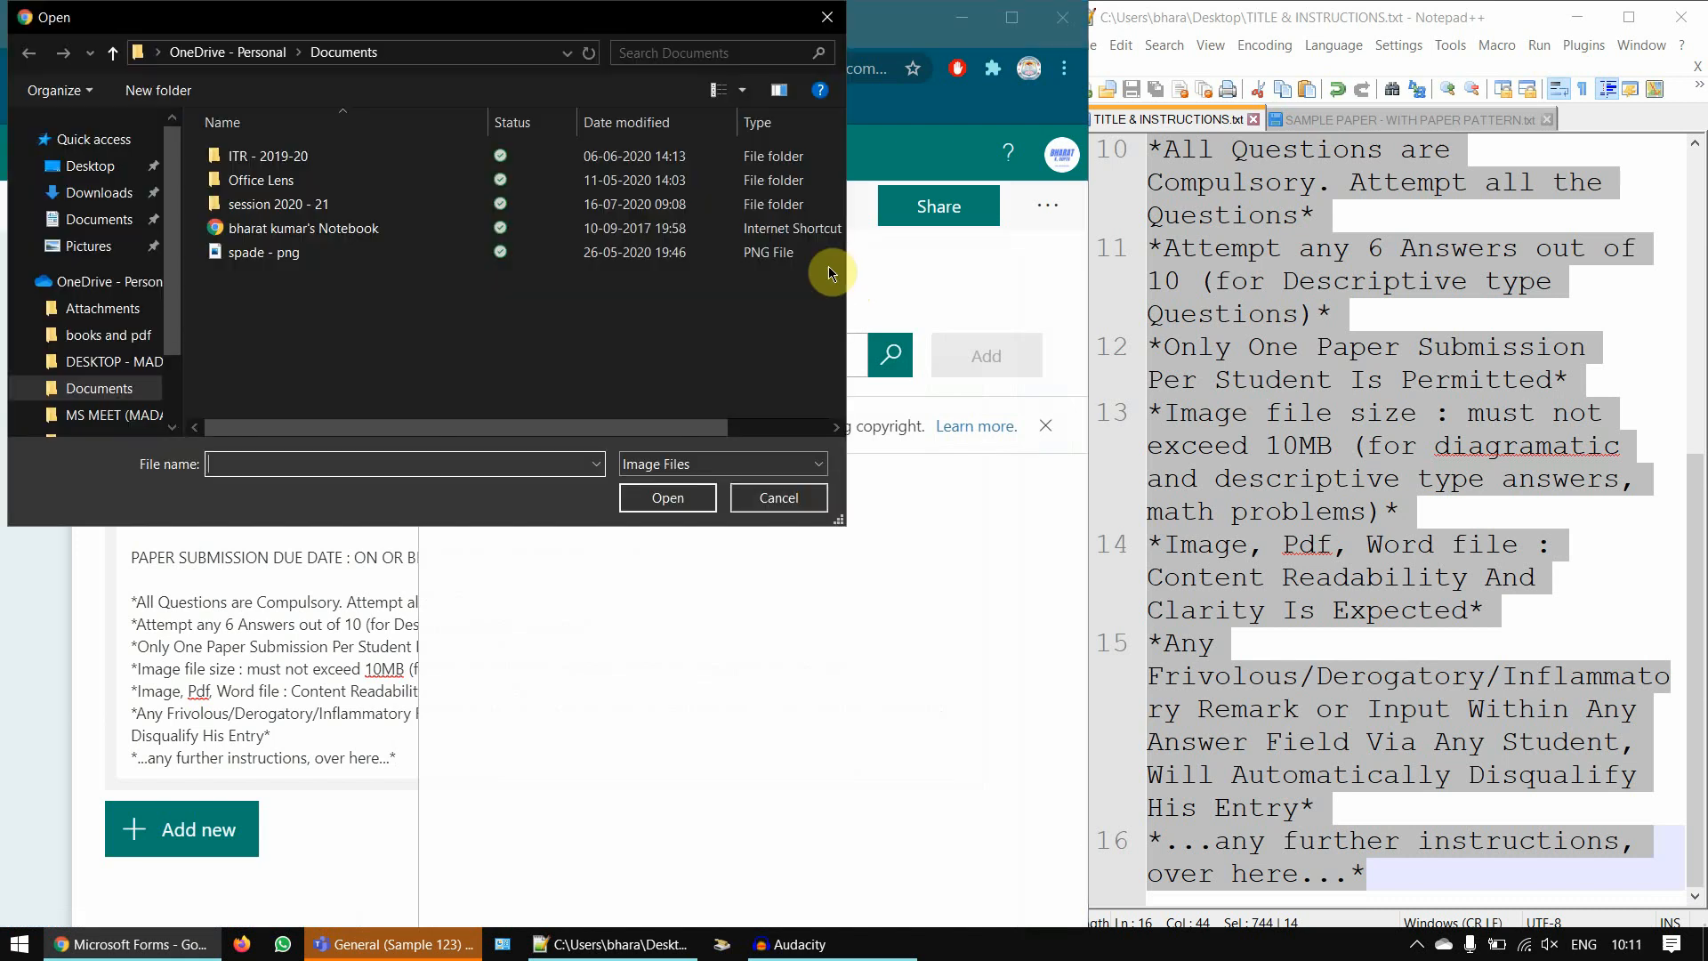
left_click(113, 168)
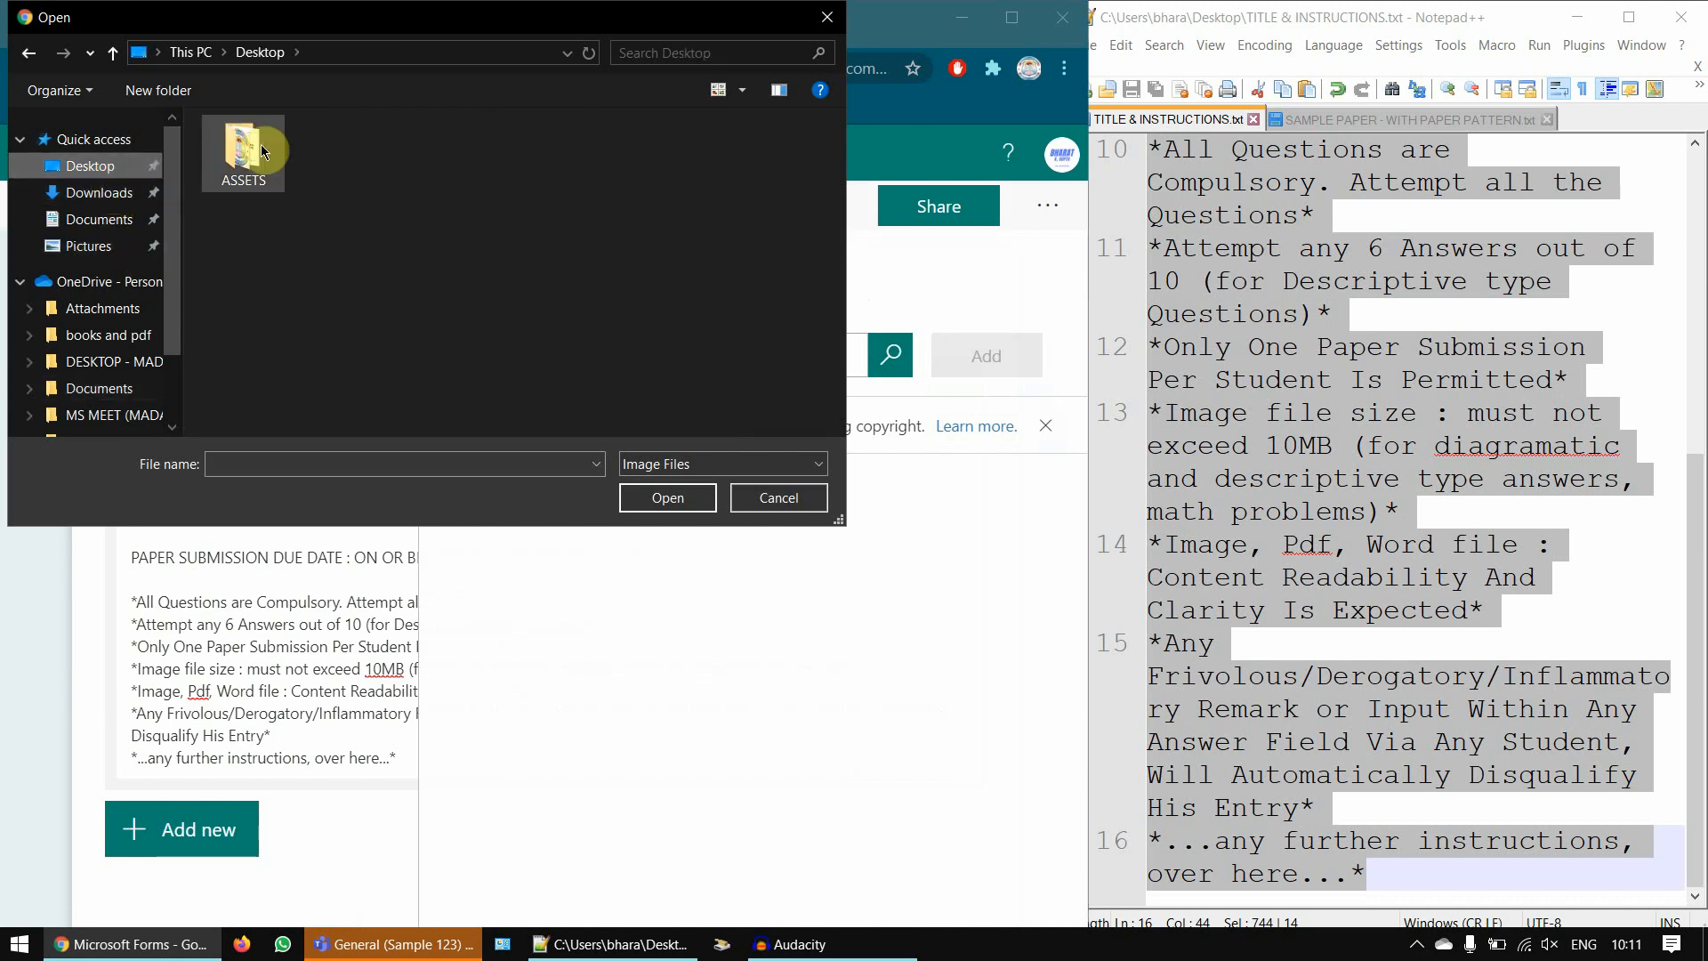
double_click(263, 151)
left_click(389, 213)
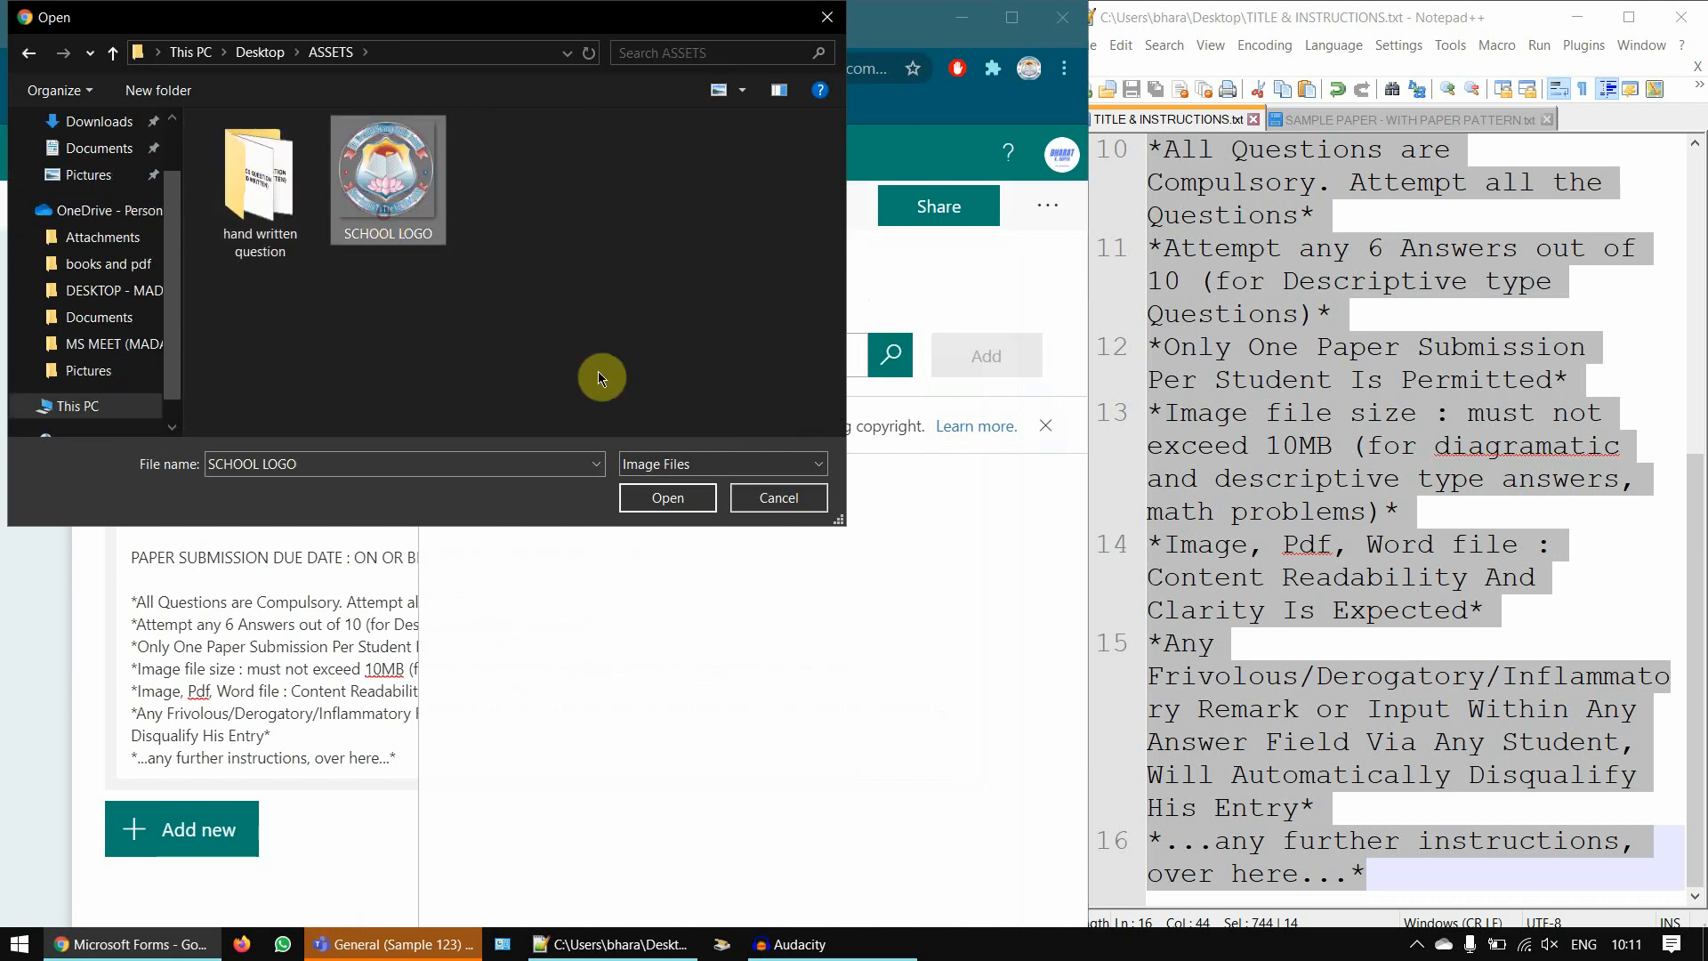
left_click(682, 499)
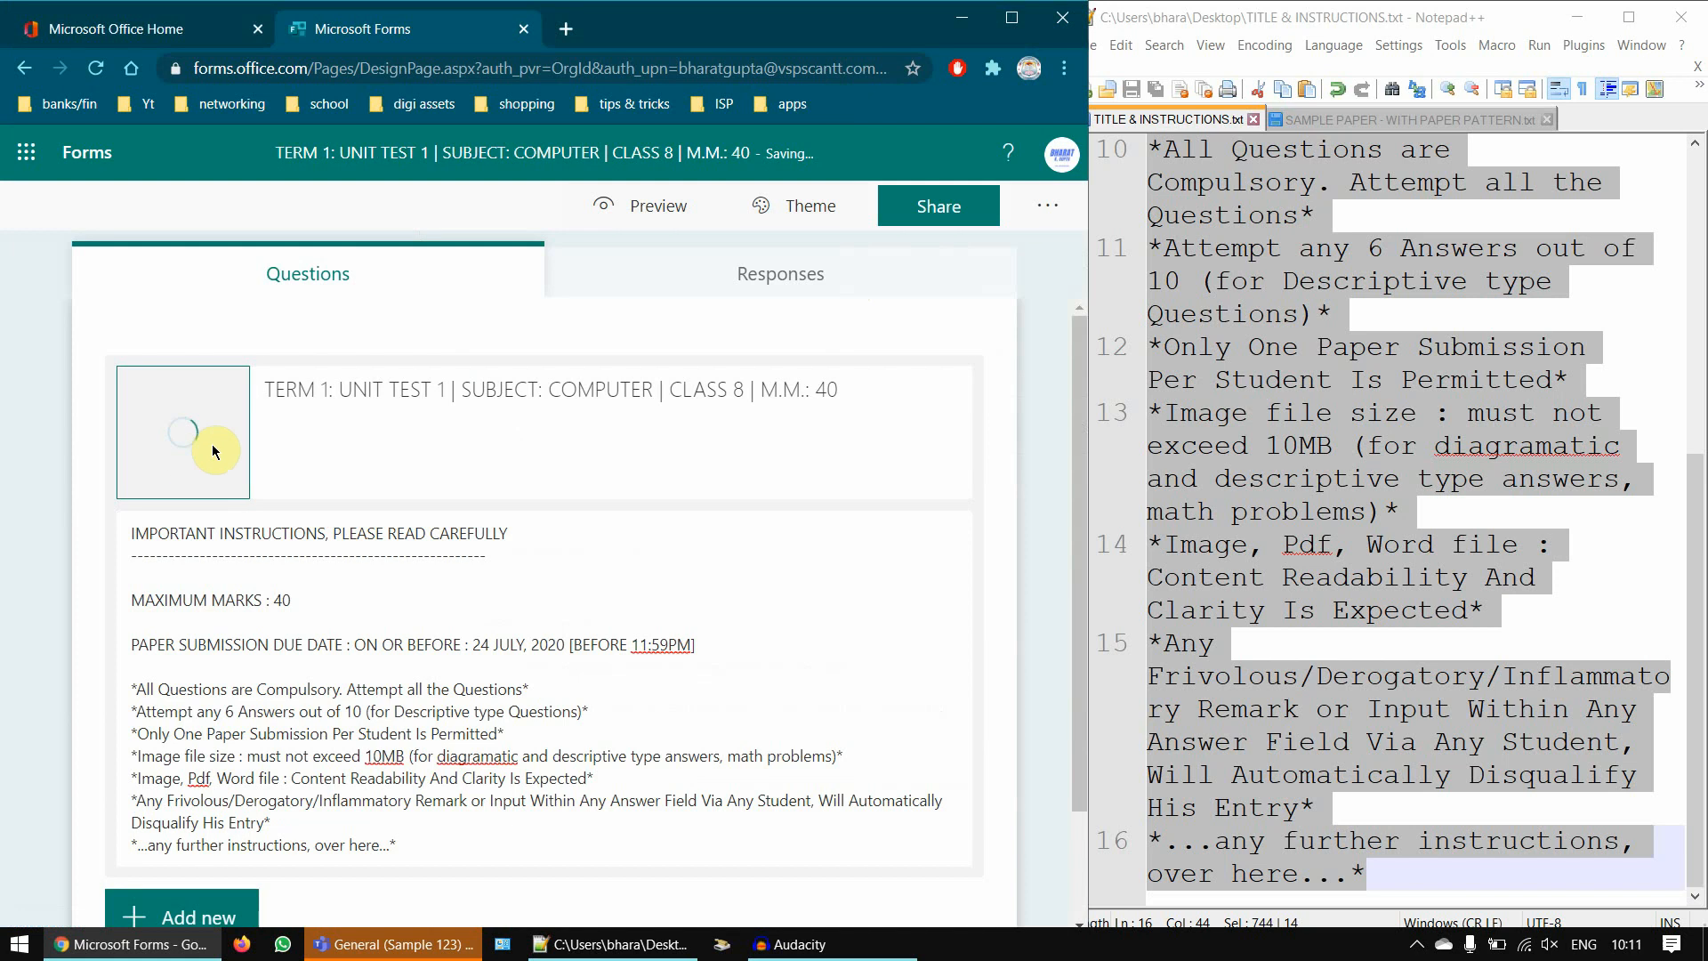
scroll(249, 445, "down", 1)
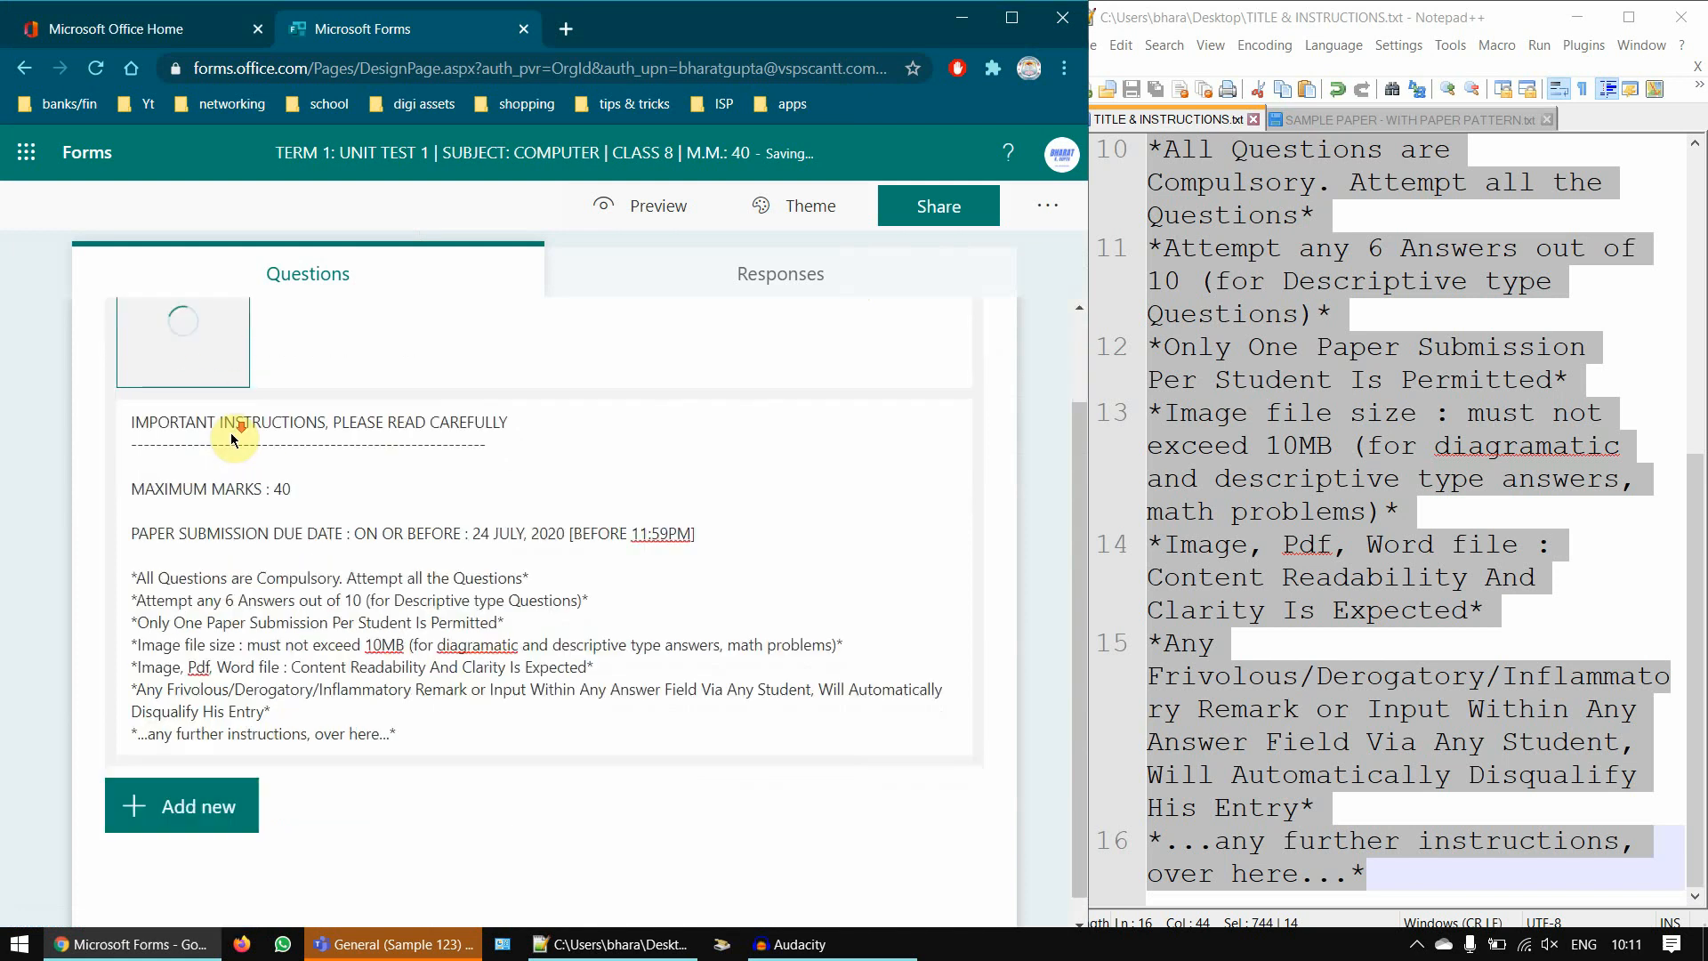
scroll(310, 327, "up", 1)
scroll(333, 401, "down", 2)
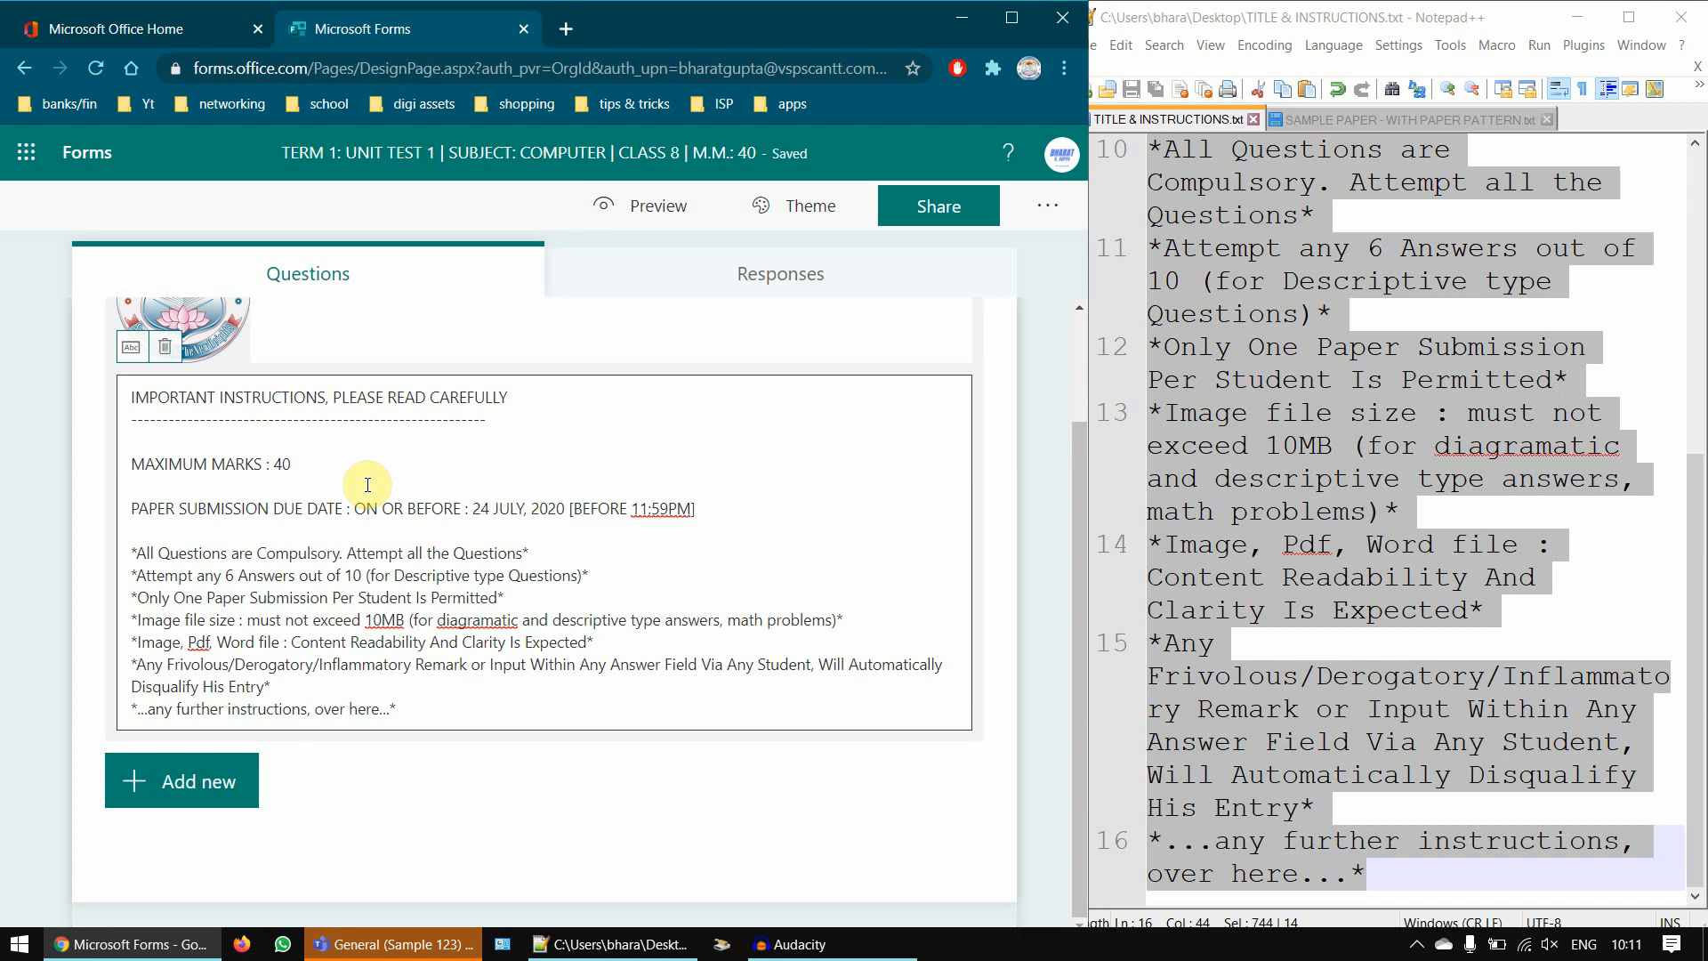
- Preview the quiz's logo, title and instructions in the computer view, and return to the question editor
left_click(679, 222)
scroll(798, 311, "down", 3)
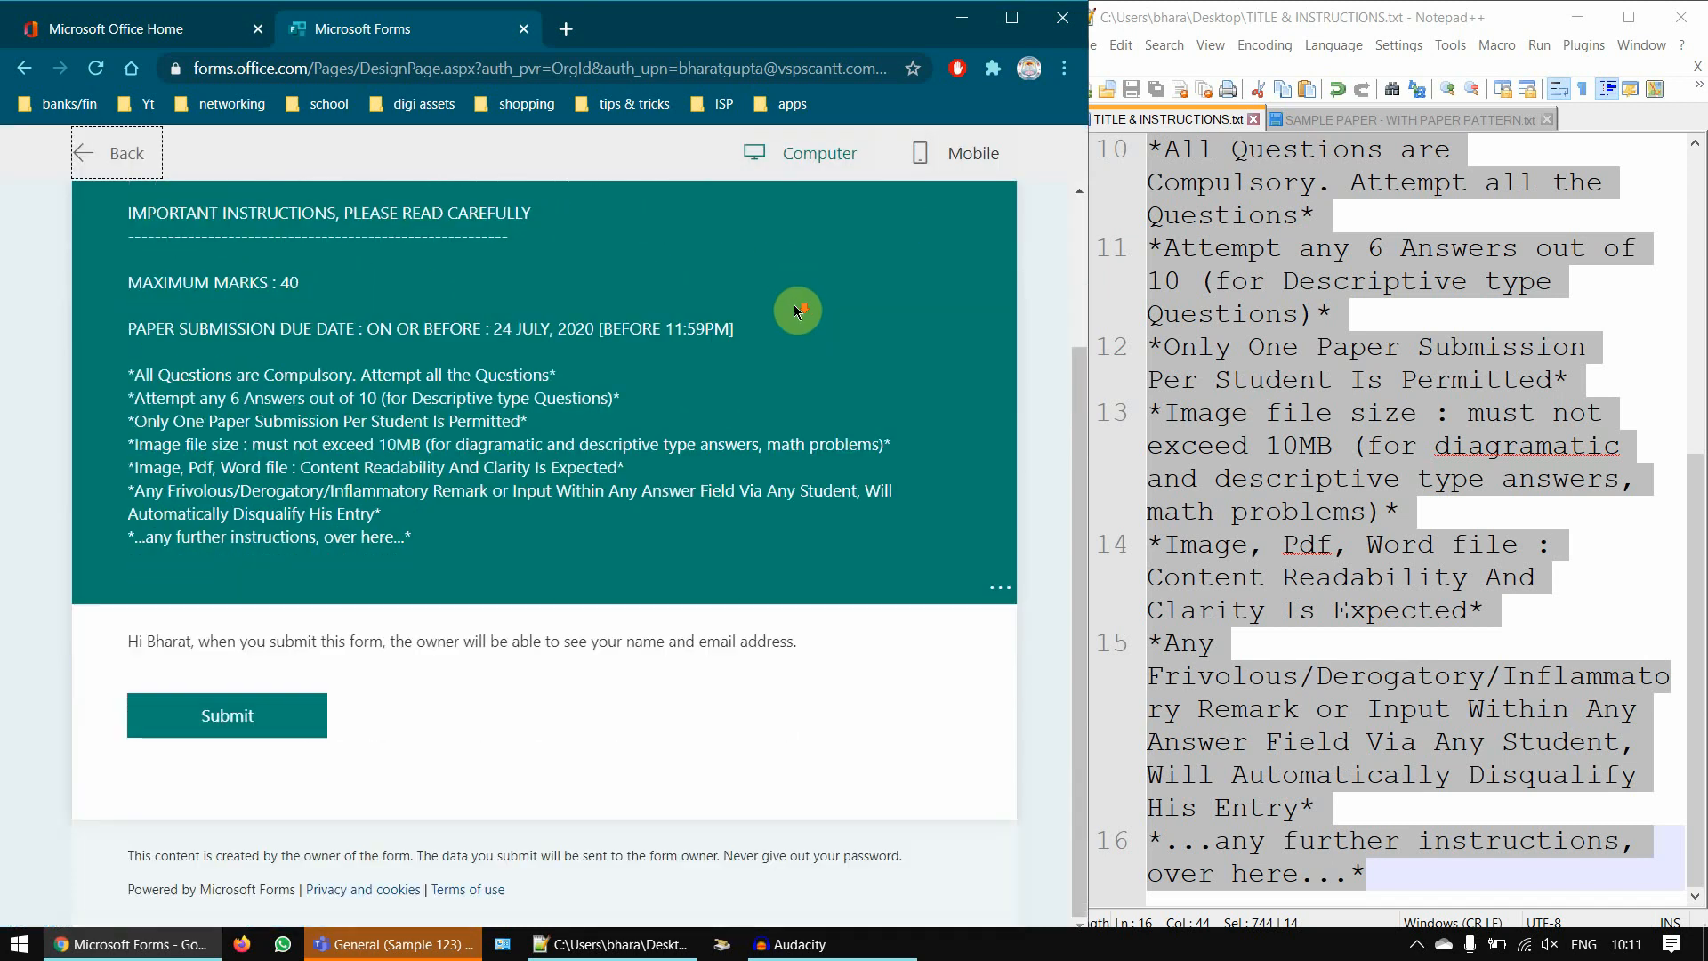
scroll(798, 311, "up", 3)
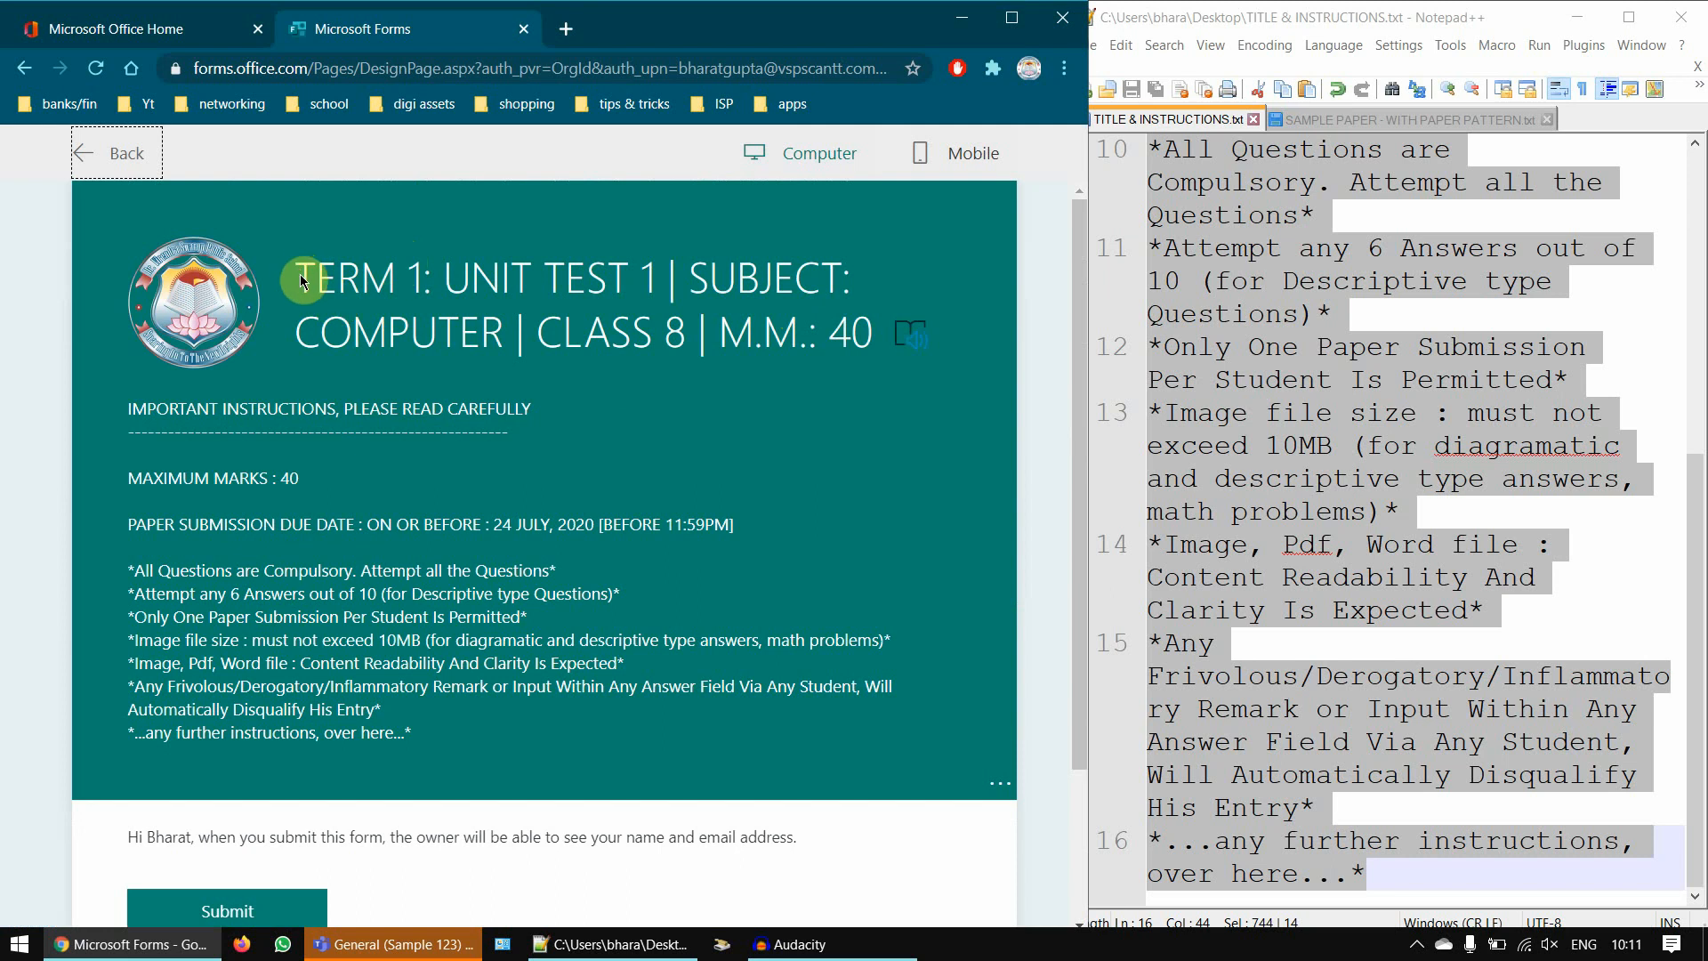
scroll(676, 327, "down", 2)
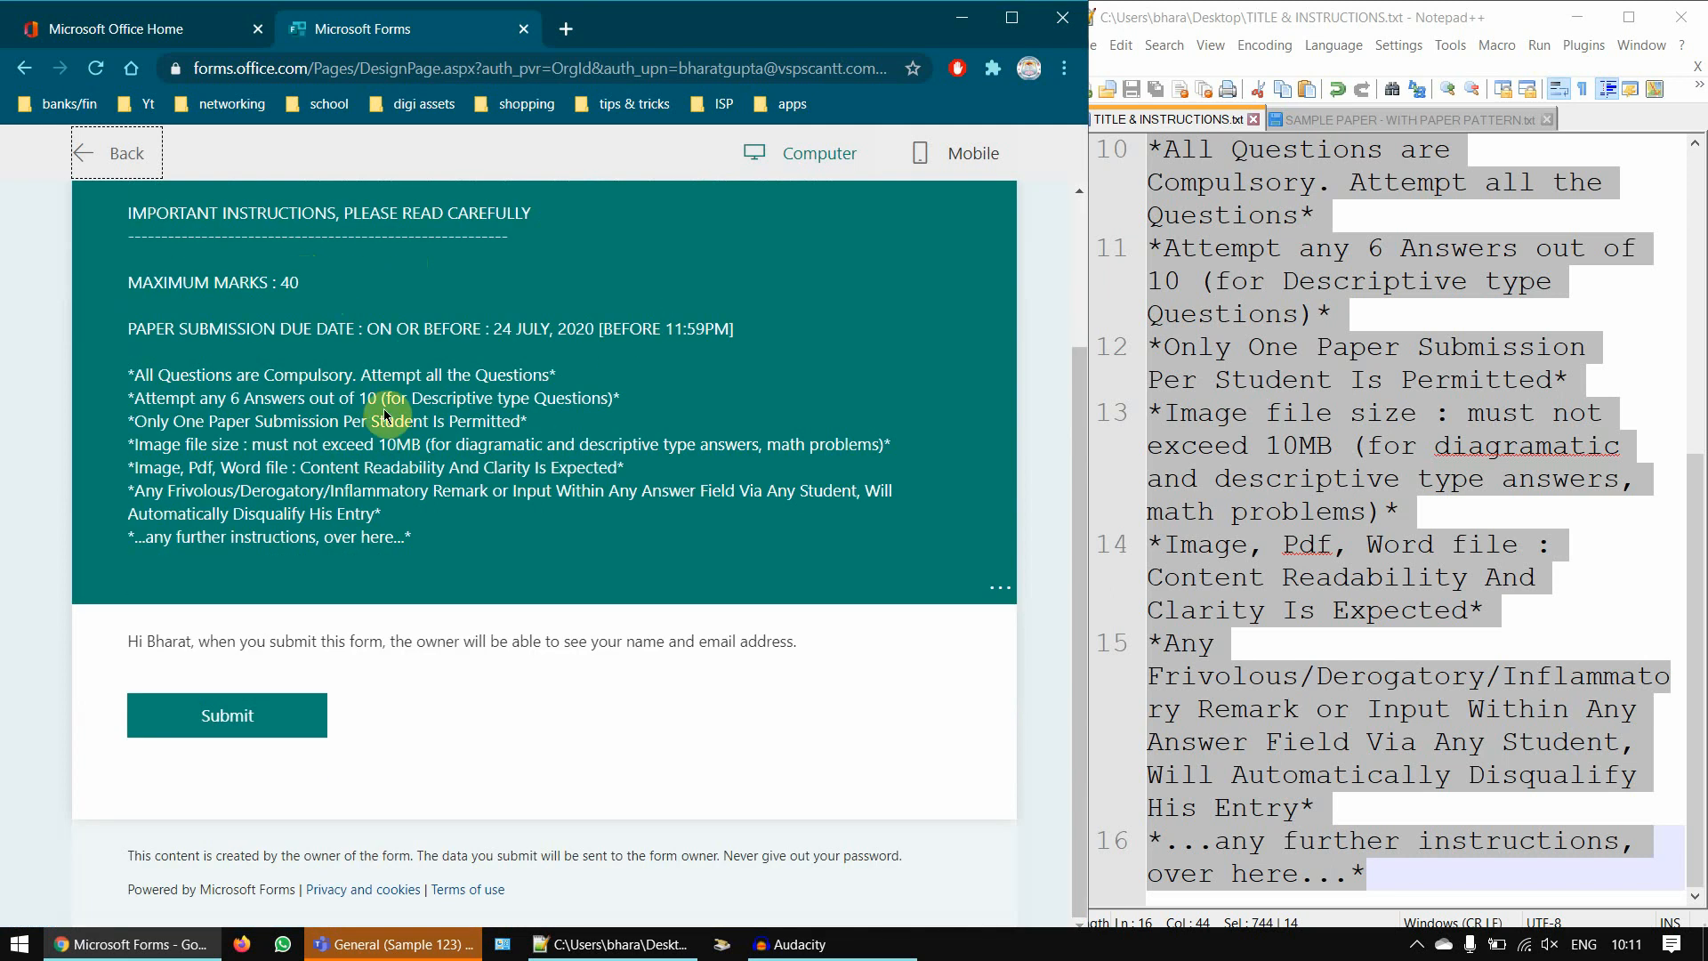
scroll(385, 416, "up", 2)
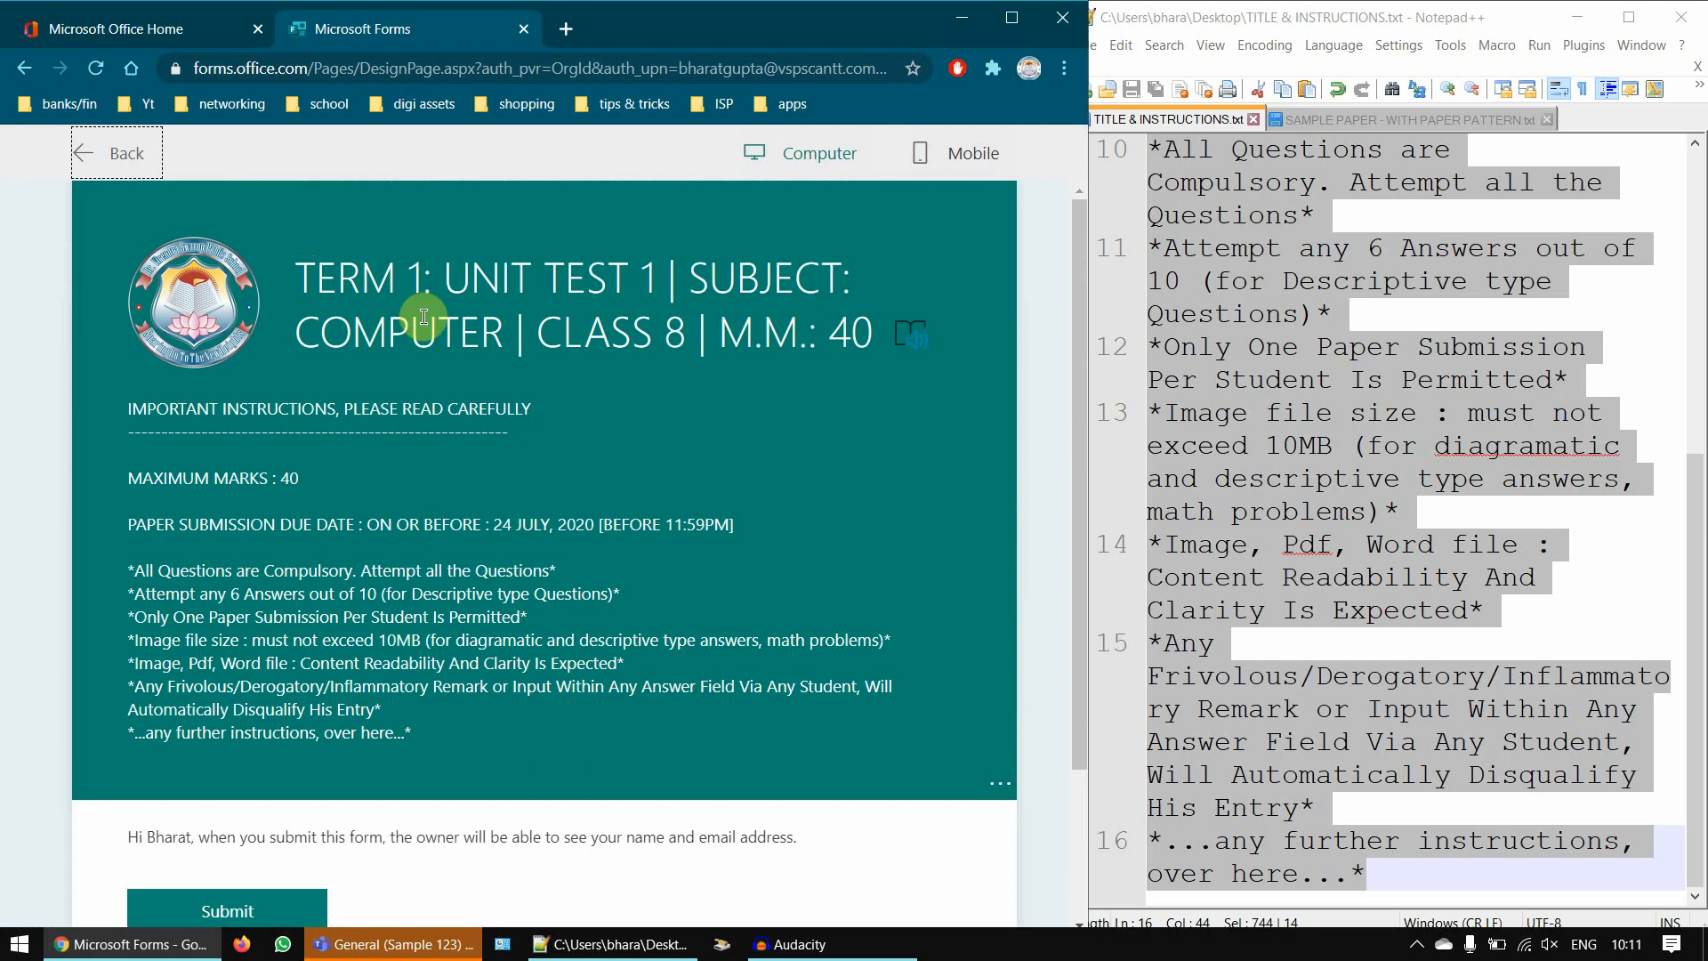
left_click(131, 158)
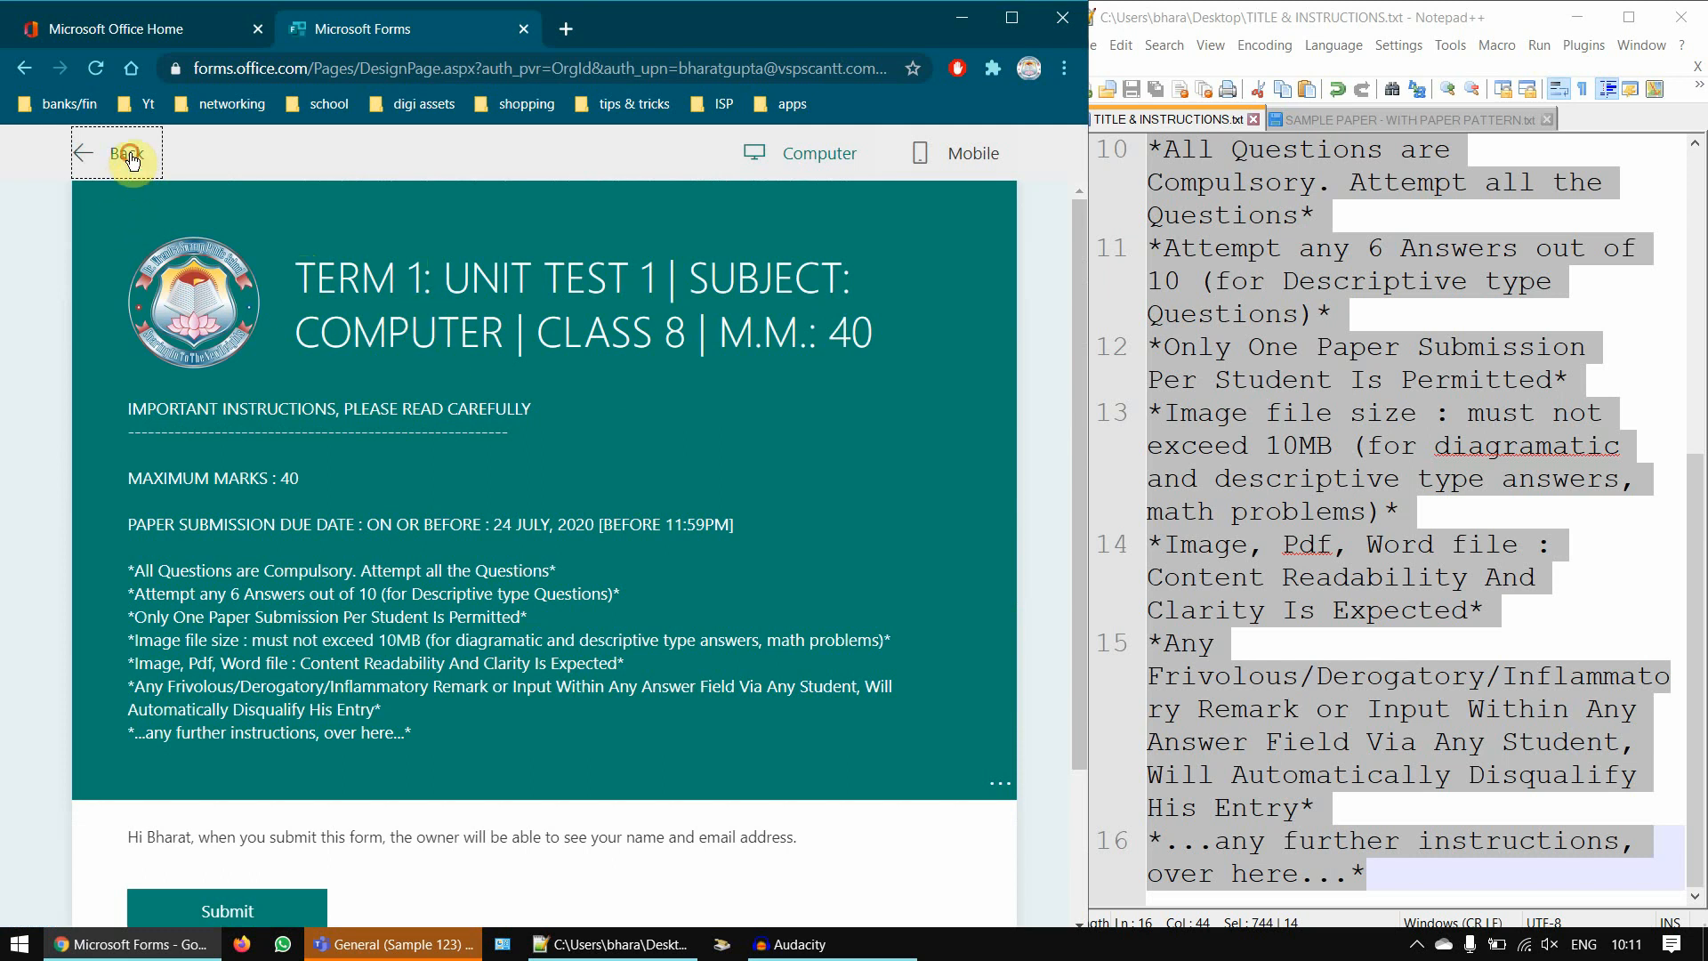
scroll(613, 363, "down", 1)
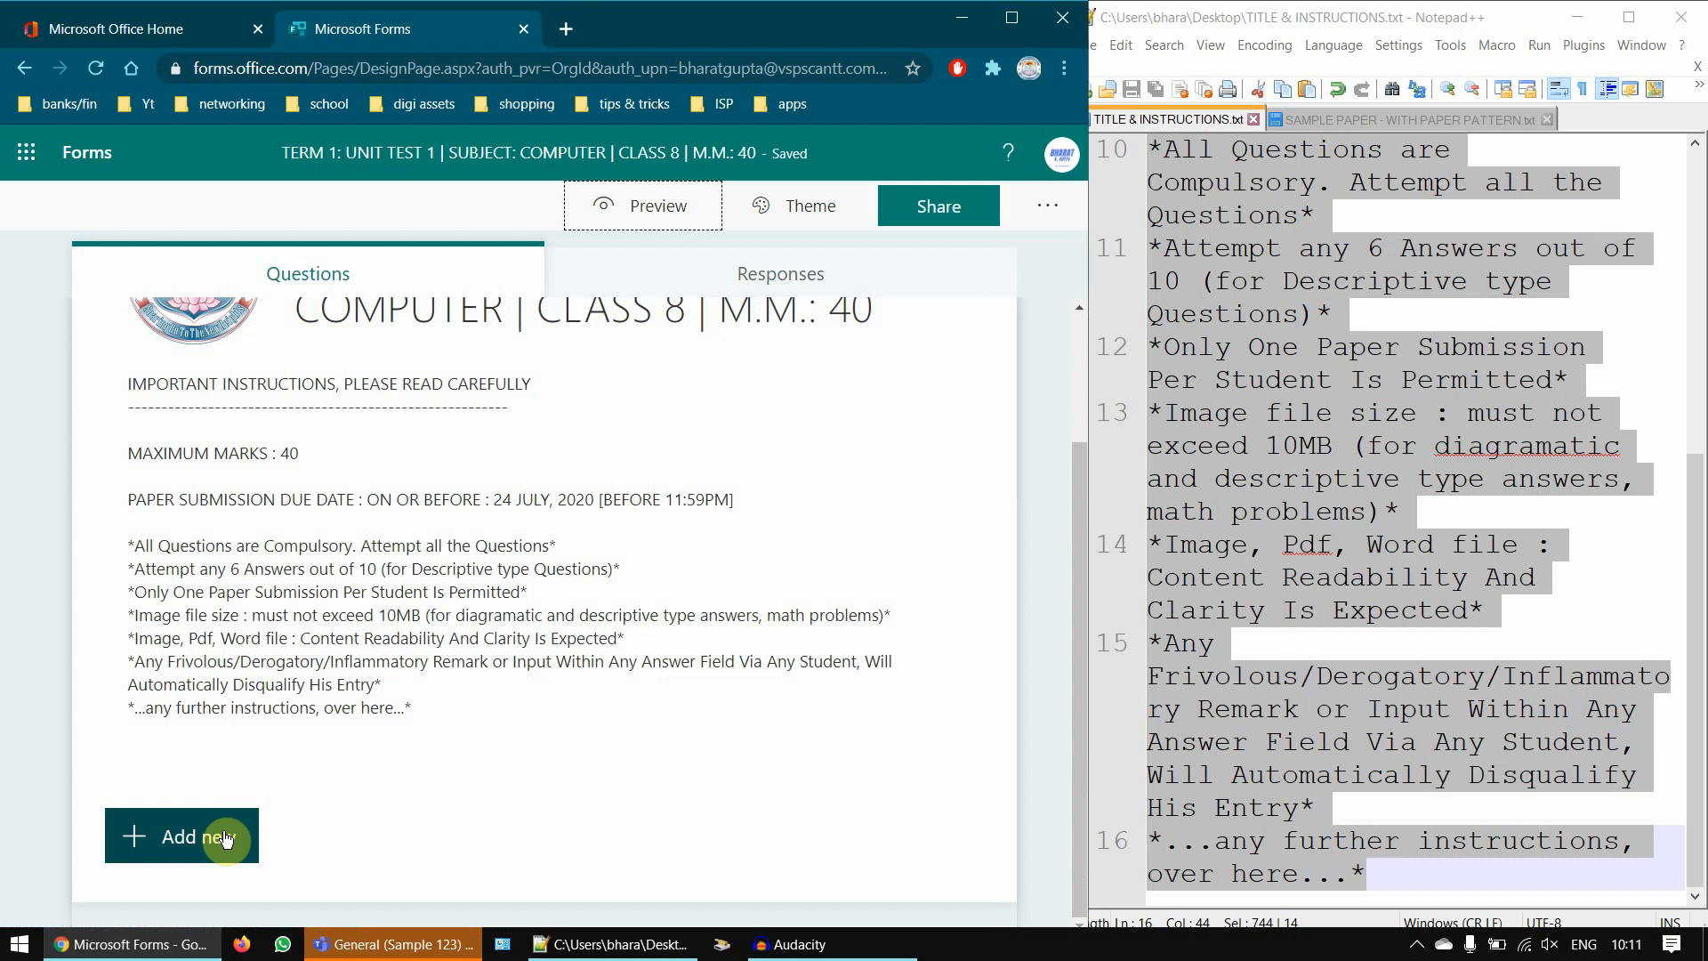
- Switch to SAMPLE PAPER - WITH PAPER PATTERN.txt in a maximized window and review the MCQ section's marks and two sample questions
left_click(1505, 119)
left_click(1609, 158)
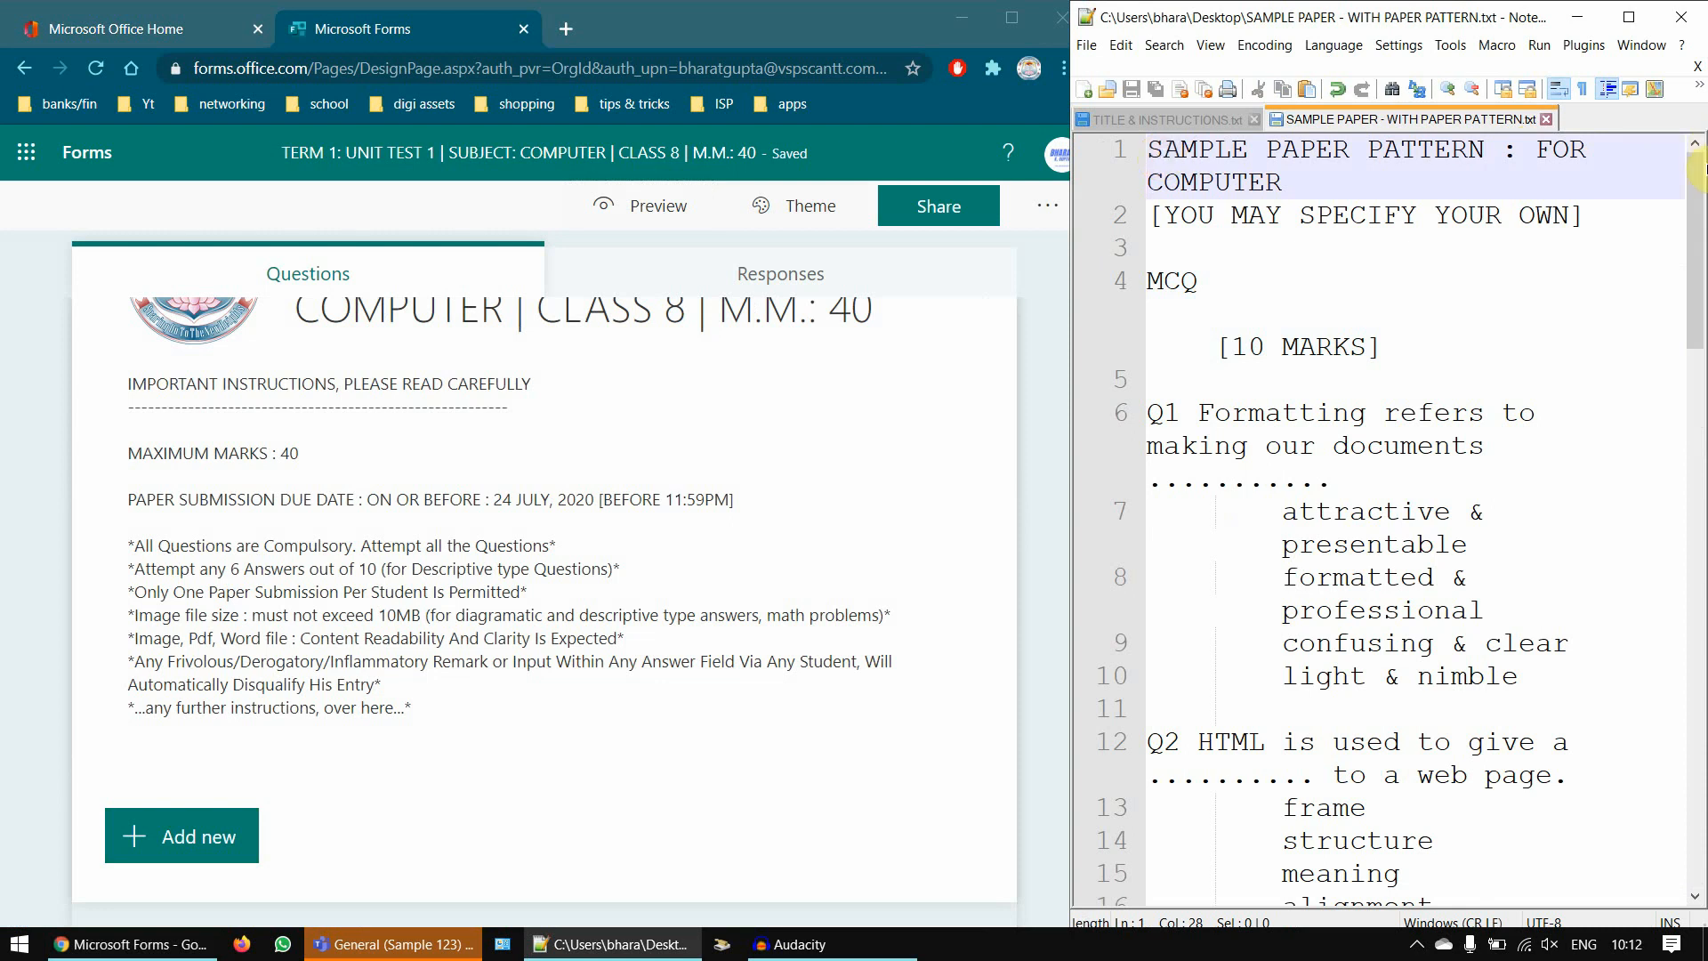
left_click(1631, 22)
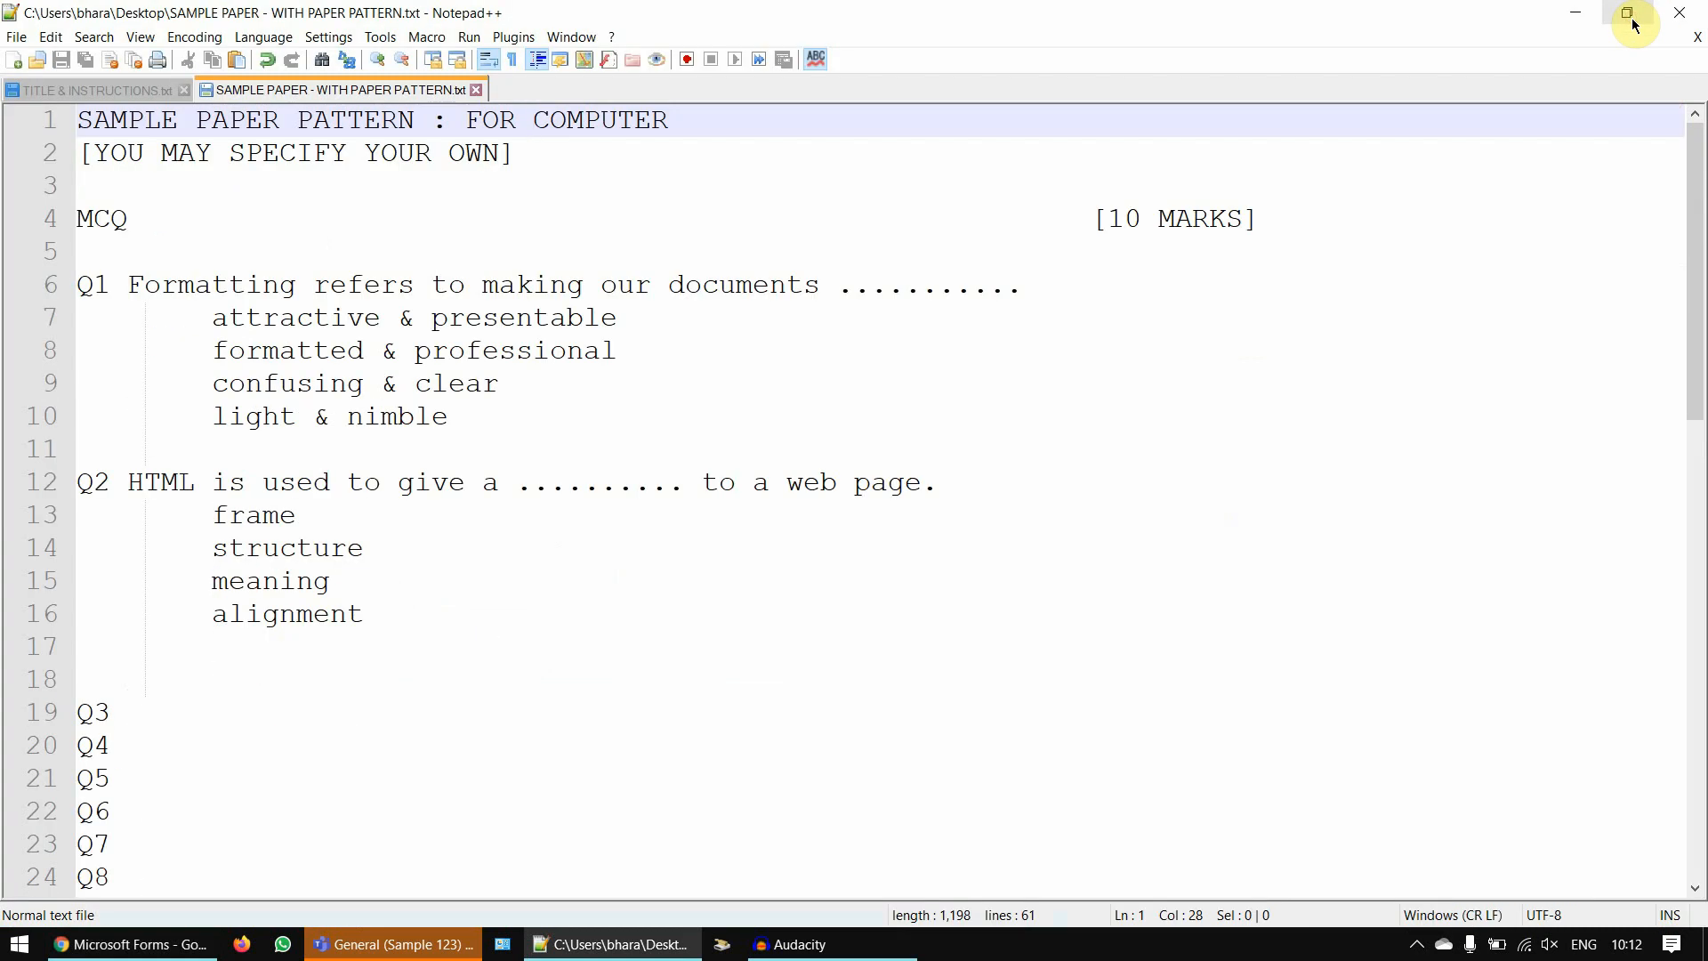
left_click(227, 217)
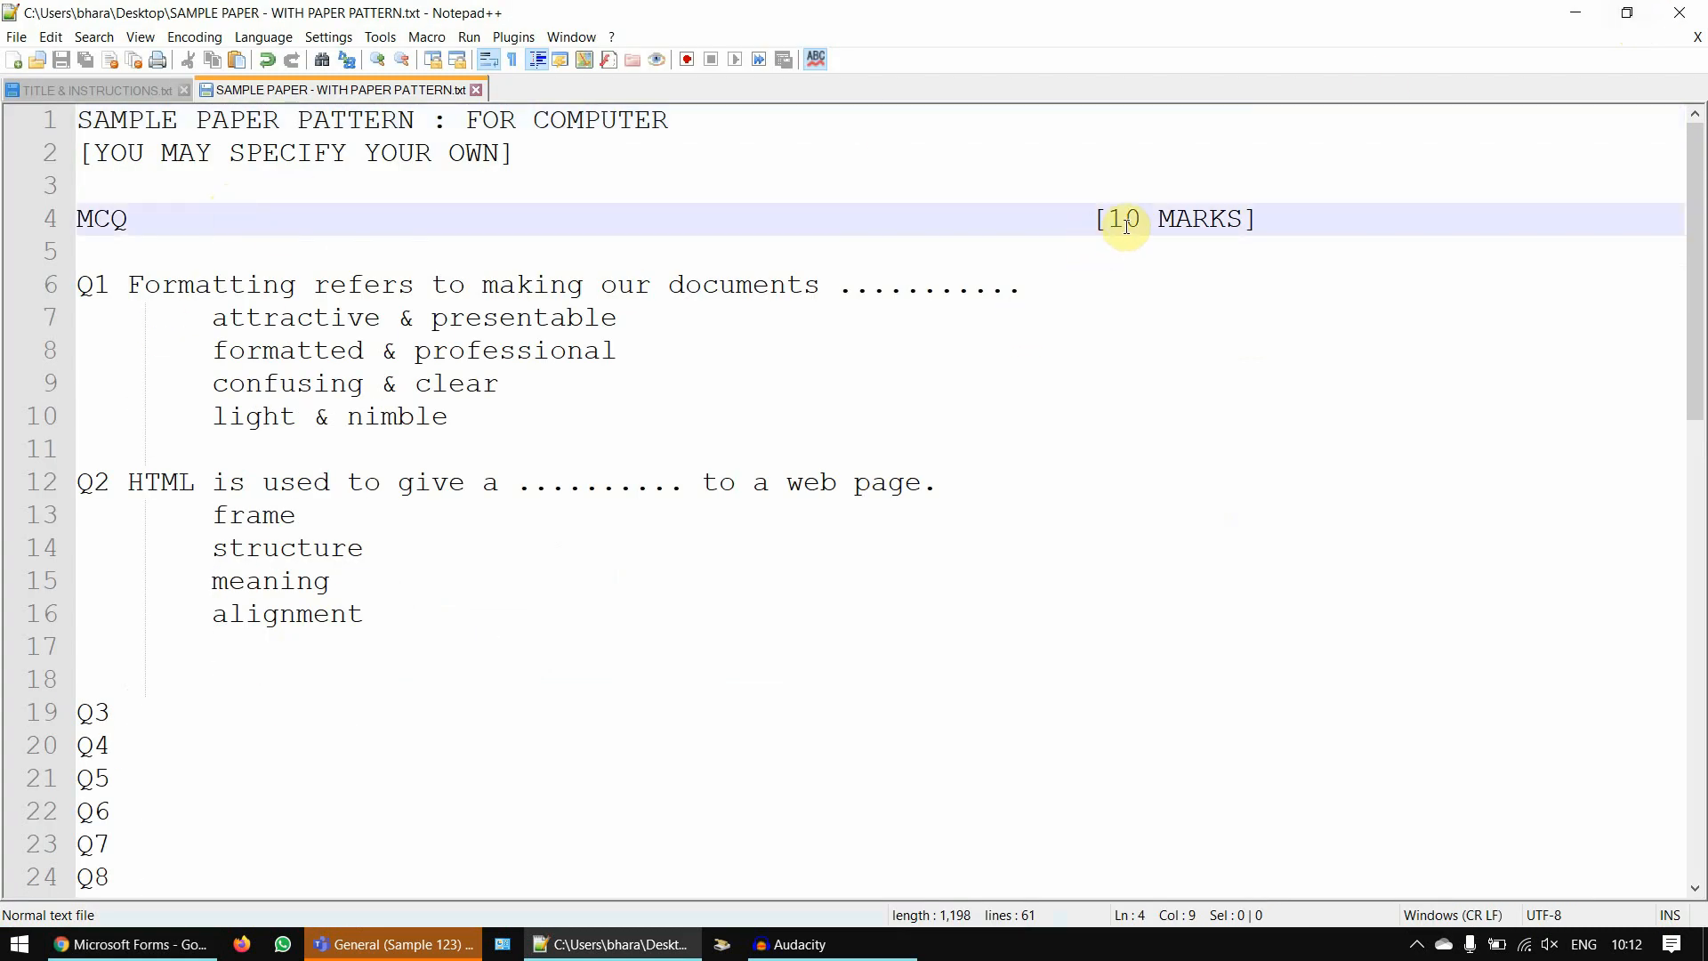
scroll(113, 217, "down", 1)
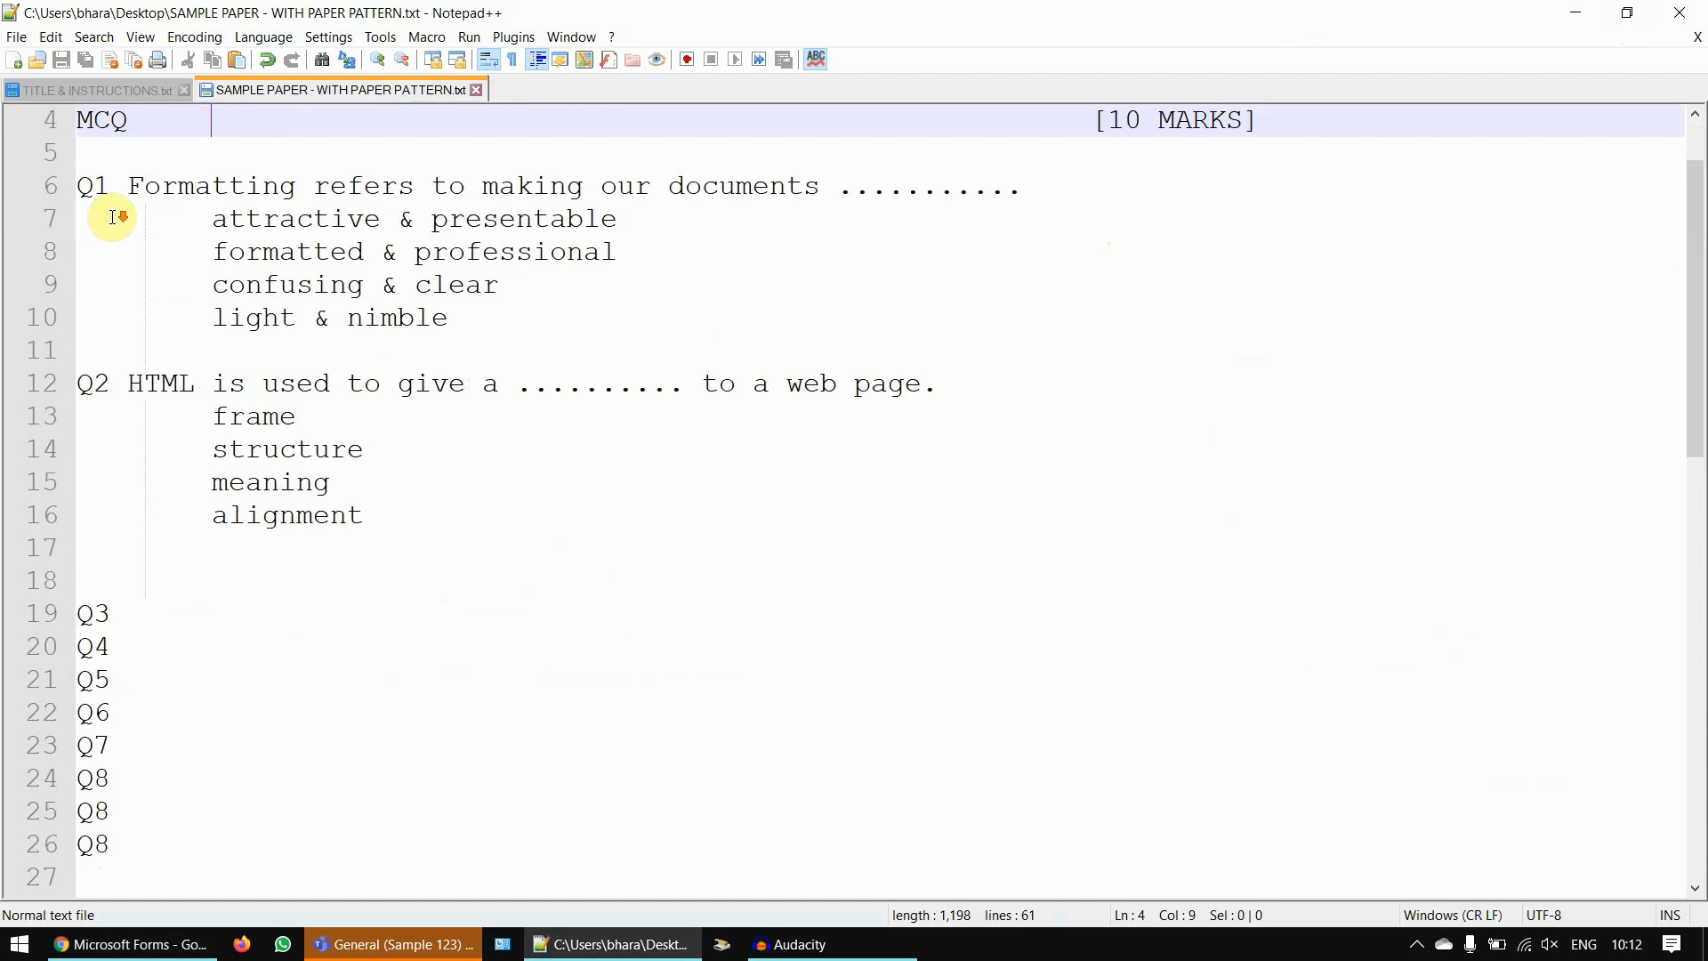
left_click(81, 186)
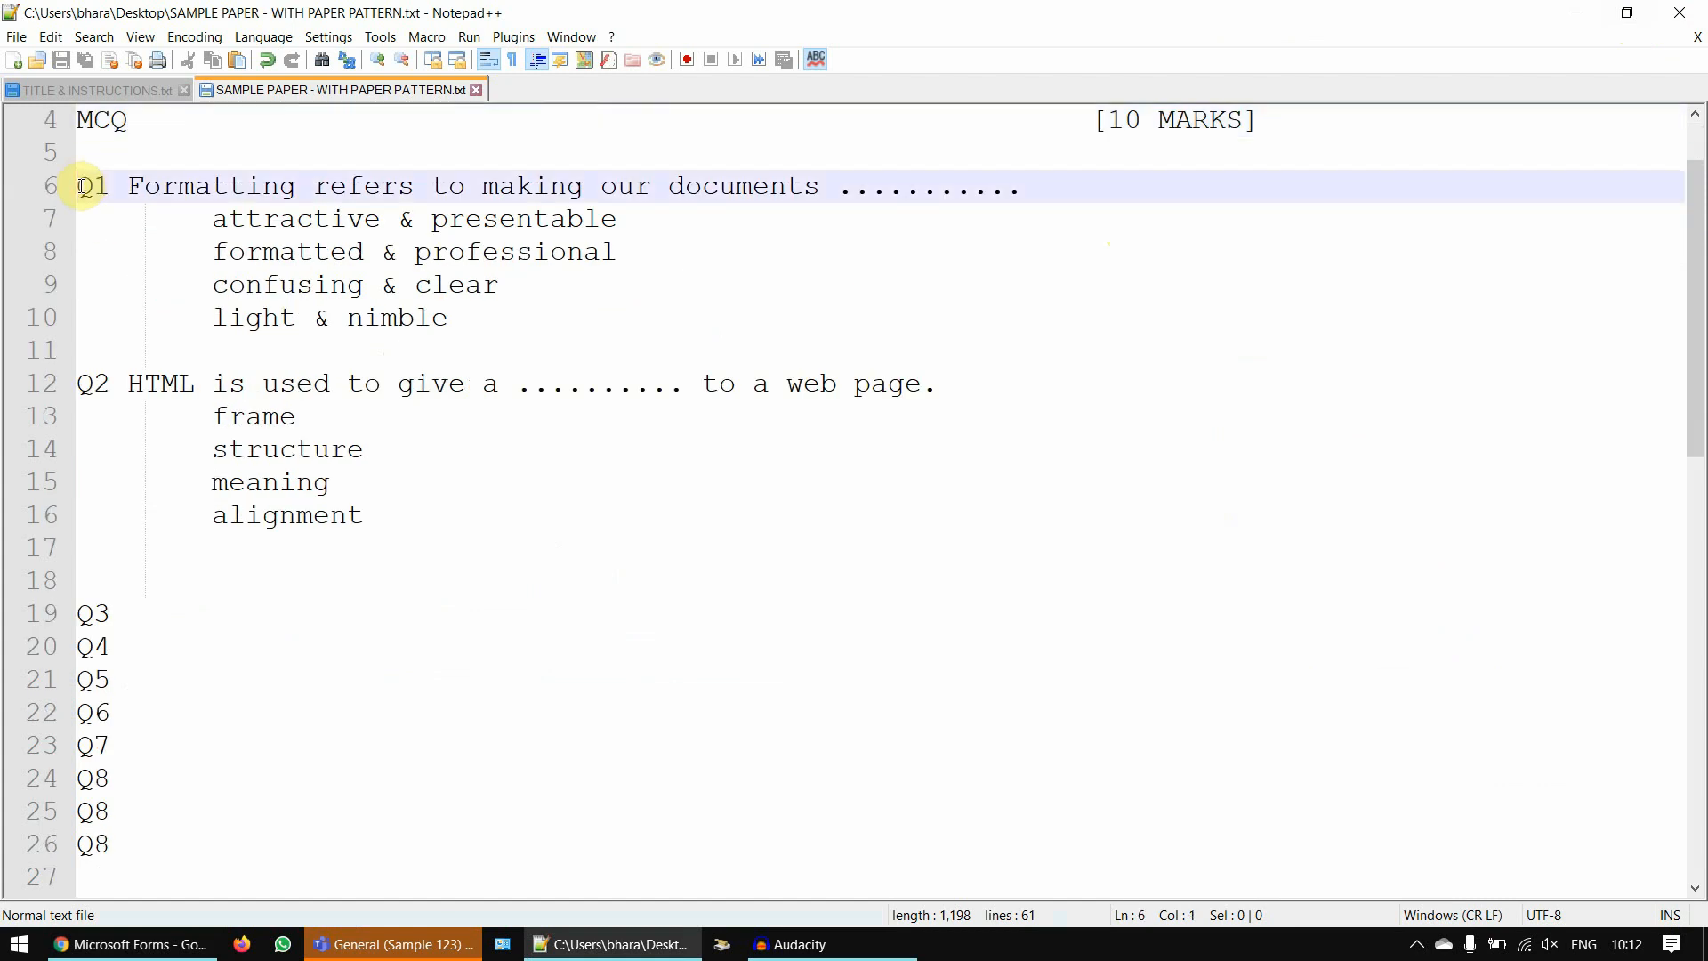
left_click(401, 520, "shift")
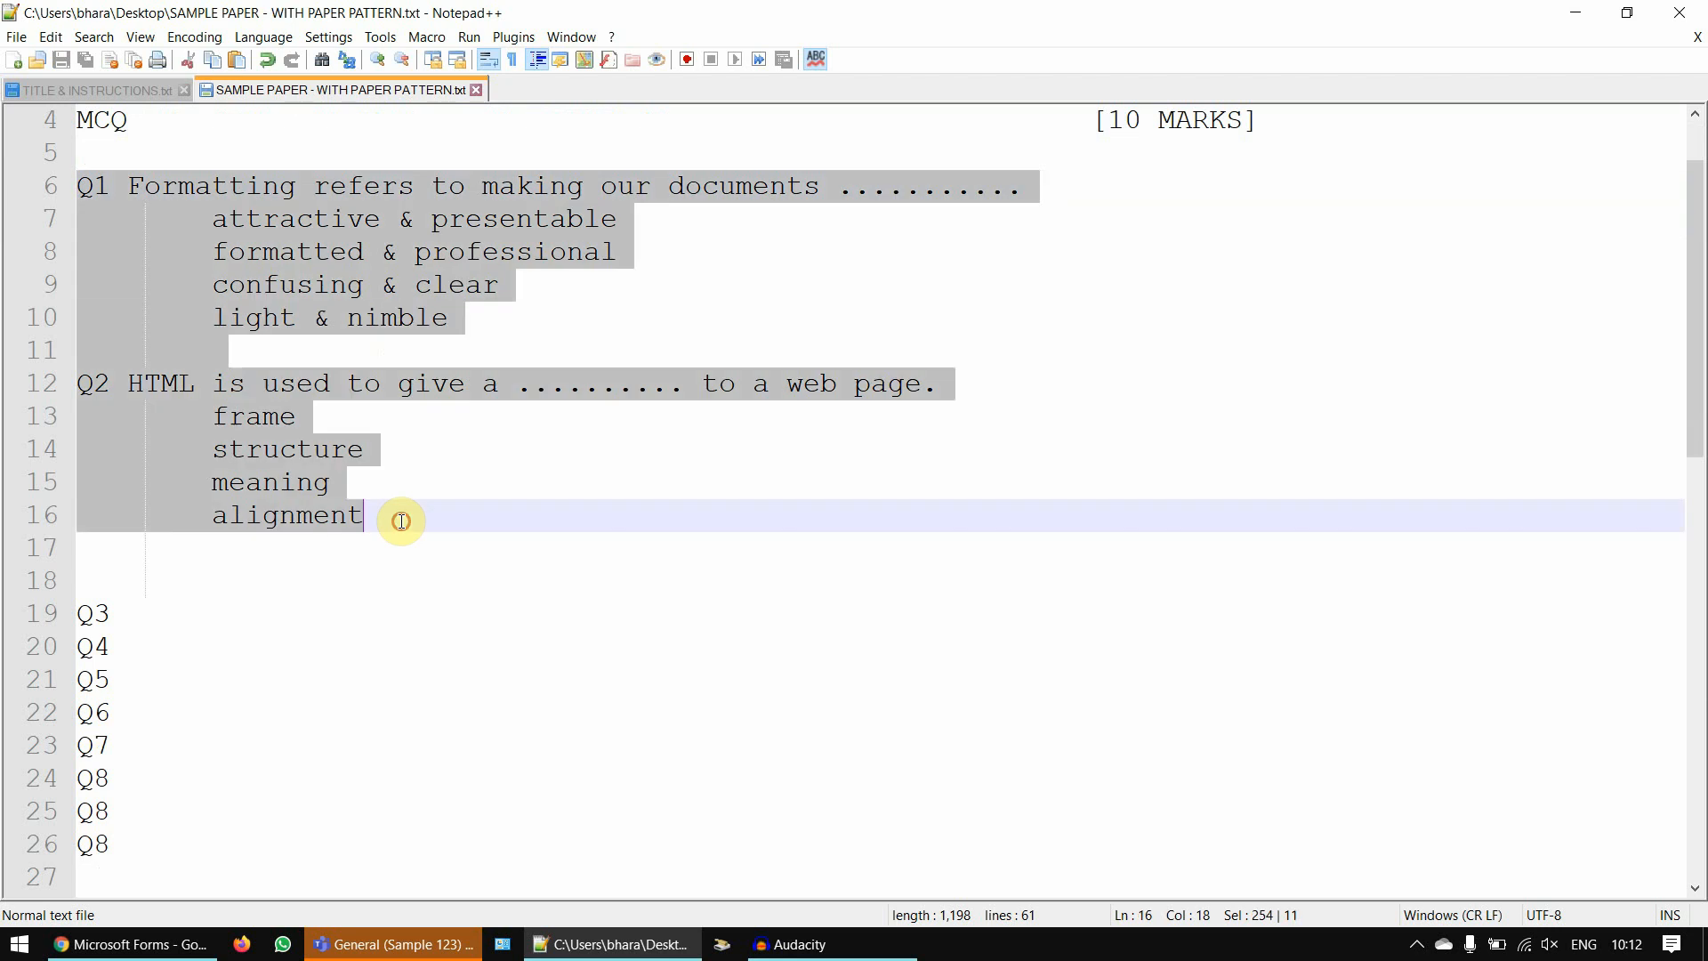
- Review the ONE WORD ANSWER section, examining its answer type, marks, sample questions and the accepted answer variants listed for Q1
scroll(402, 521, "down", 6)
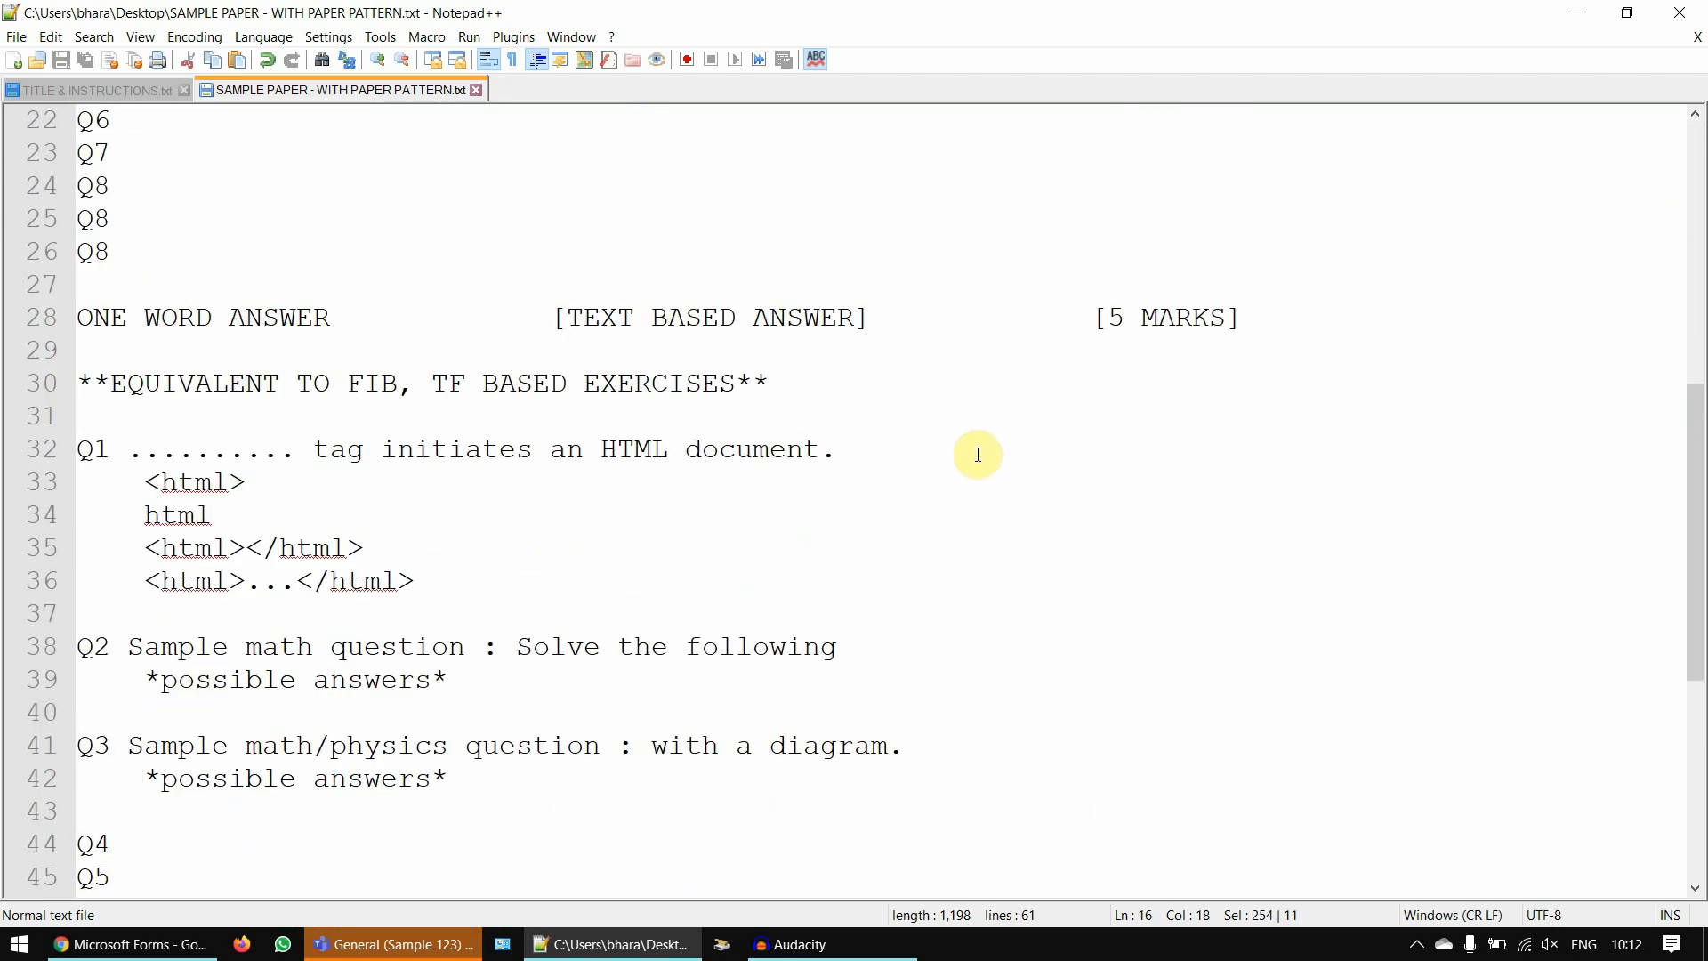
left_click(864, 383)
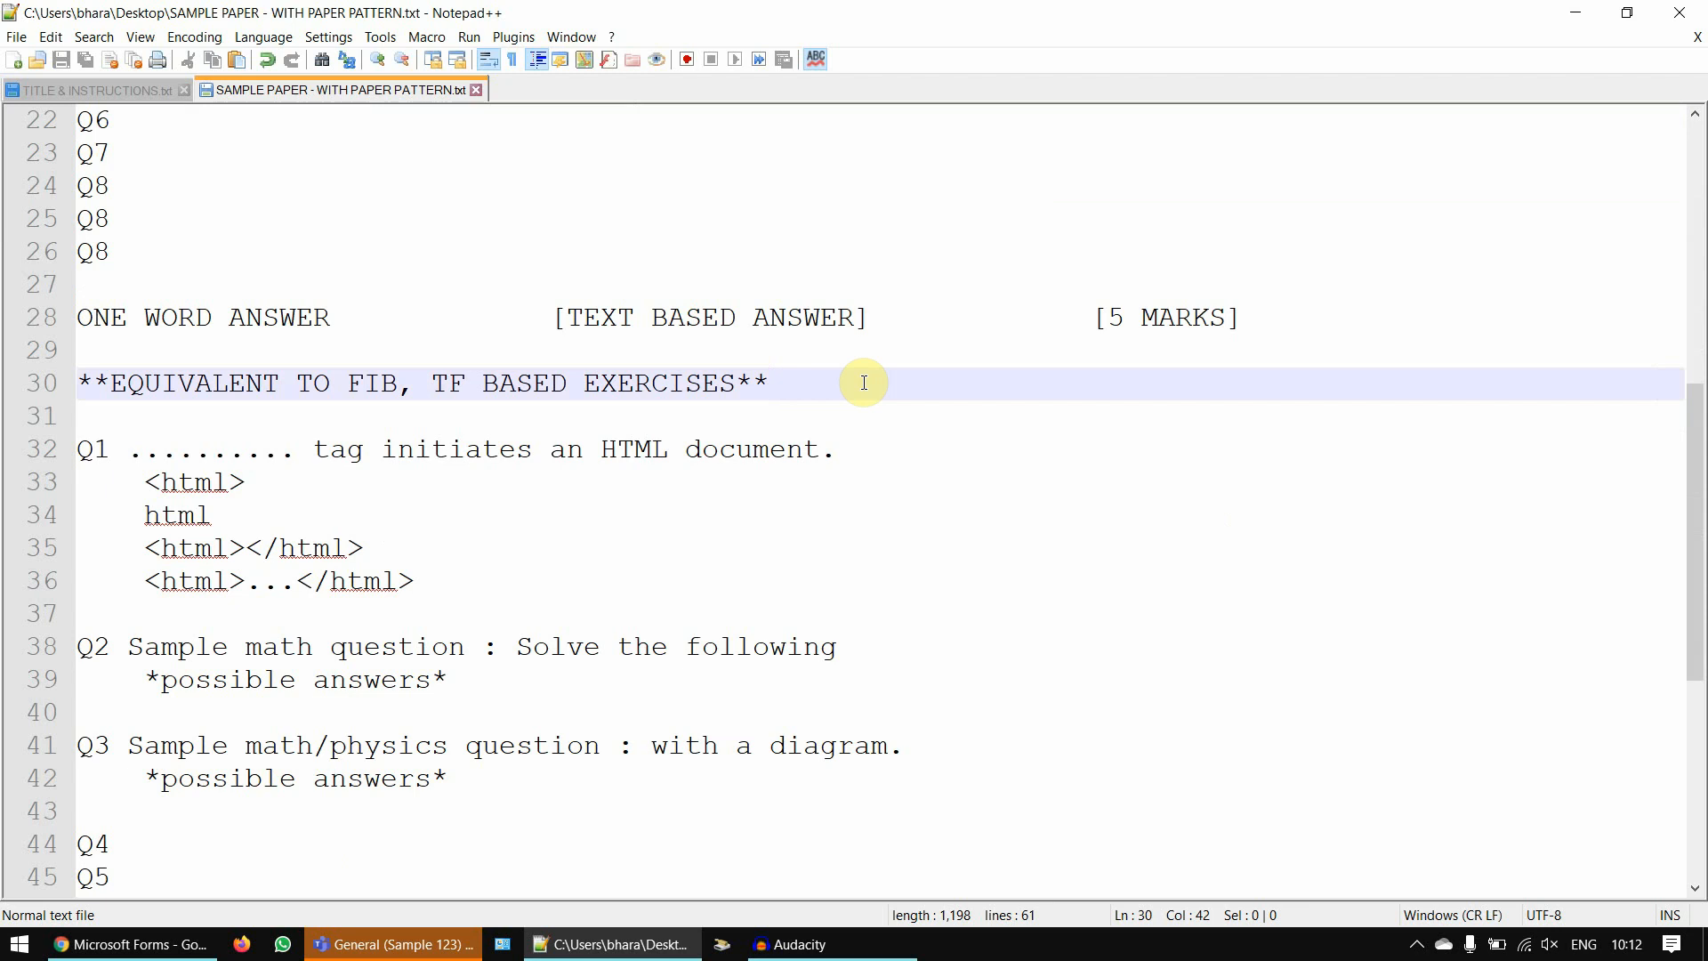
left_click(384, 320)
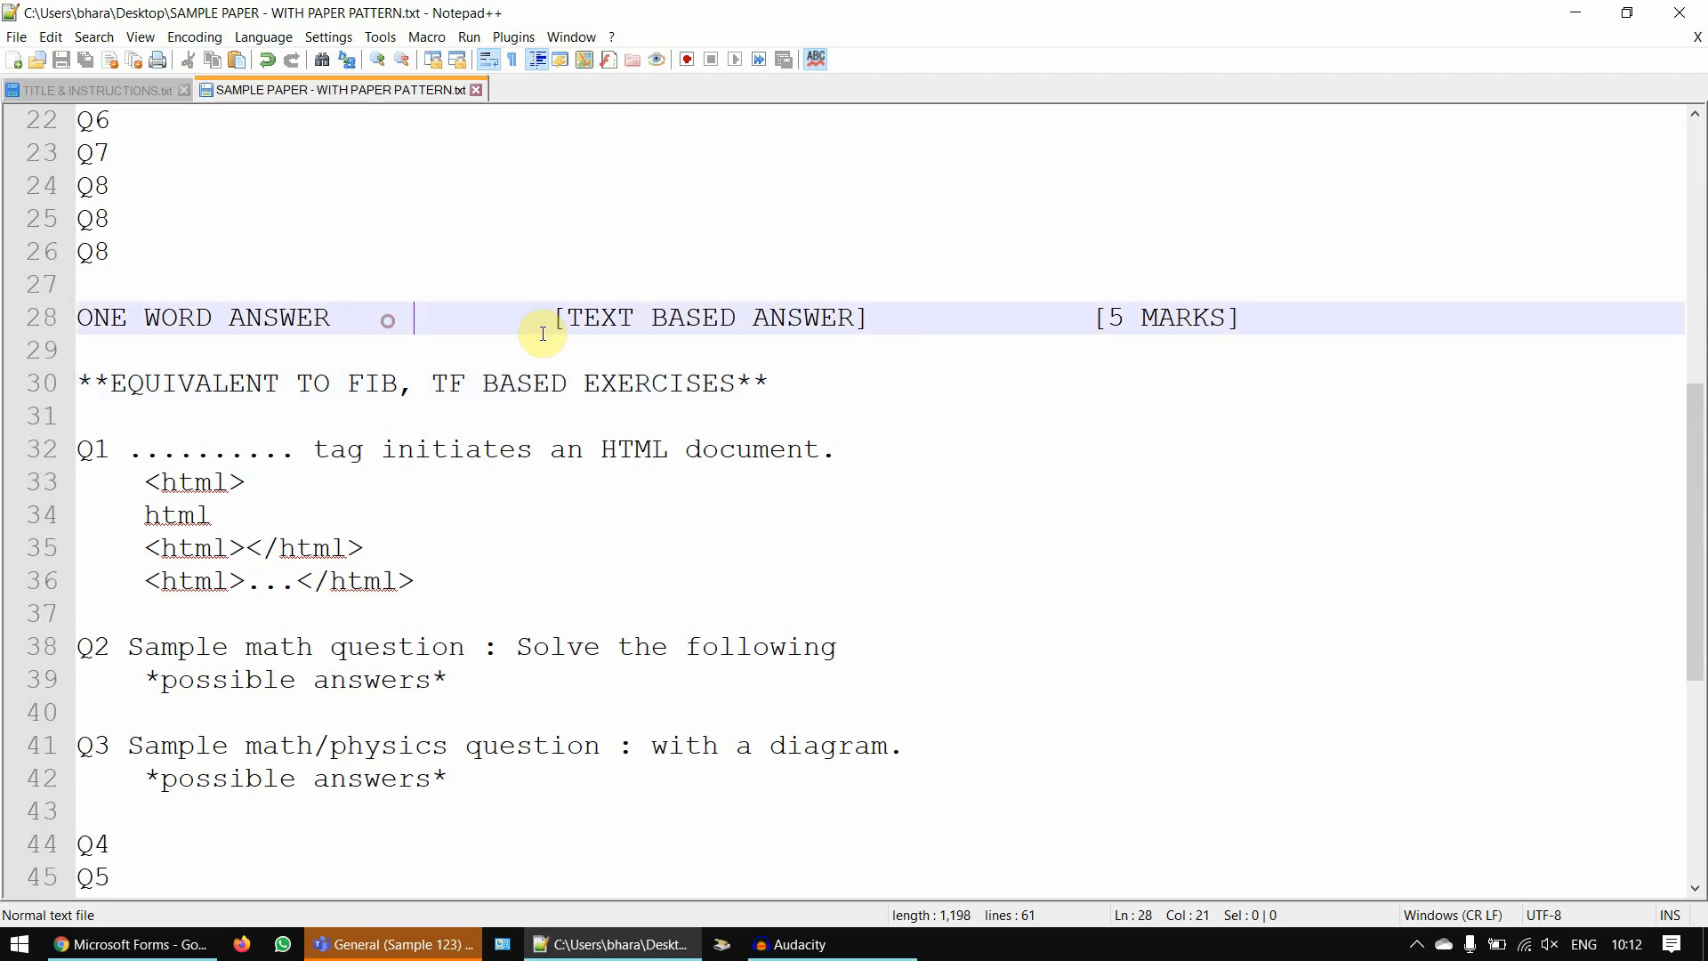
double_click(614, 320)
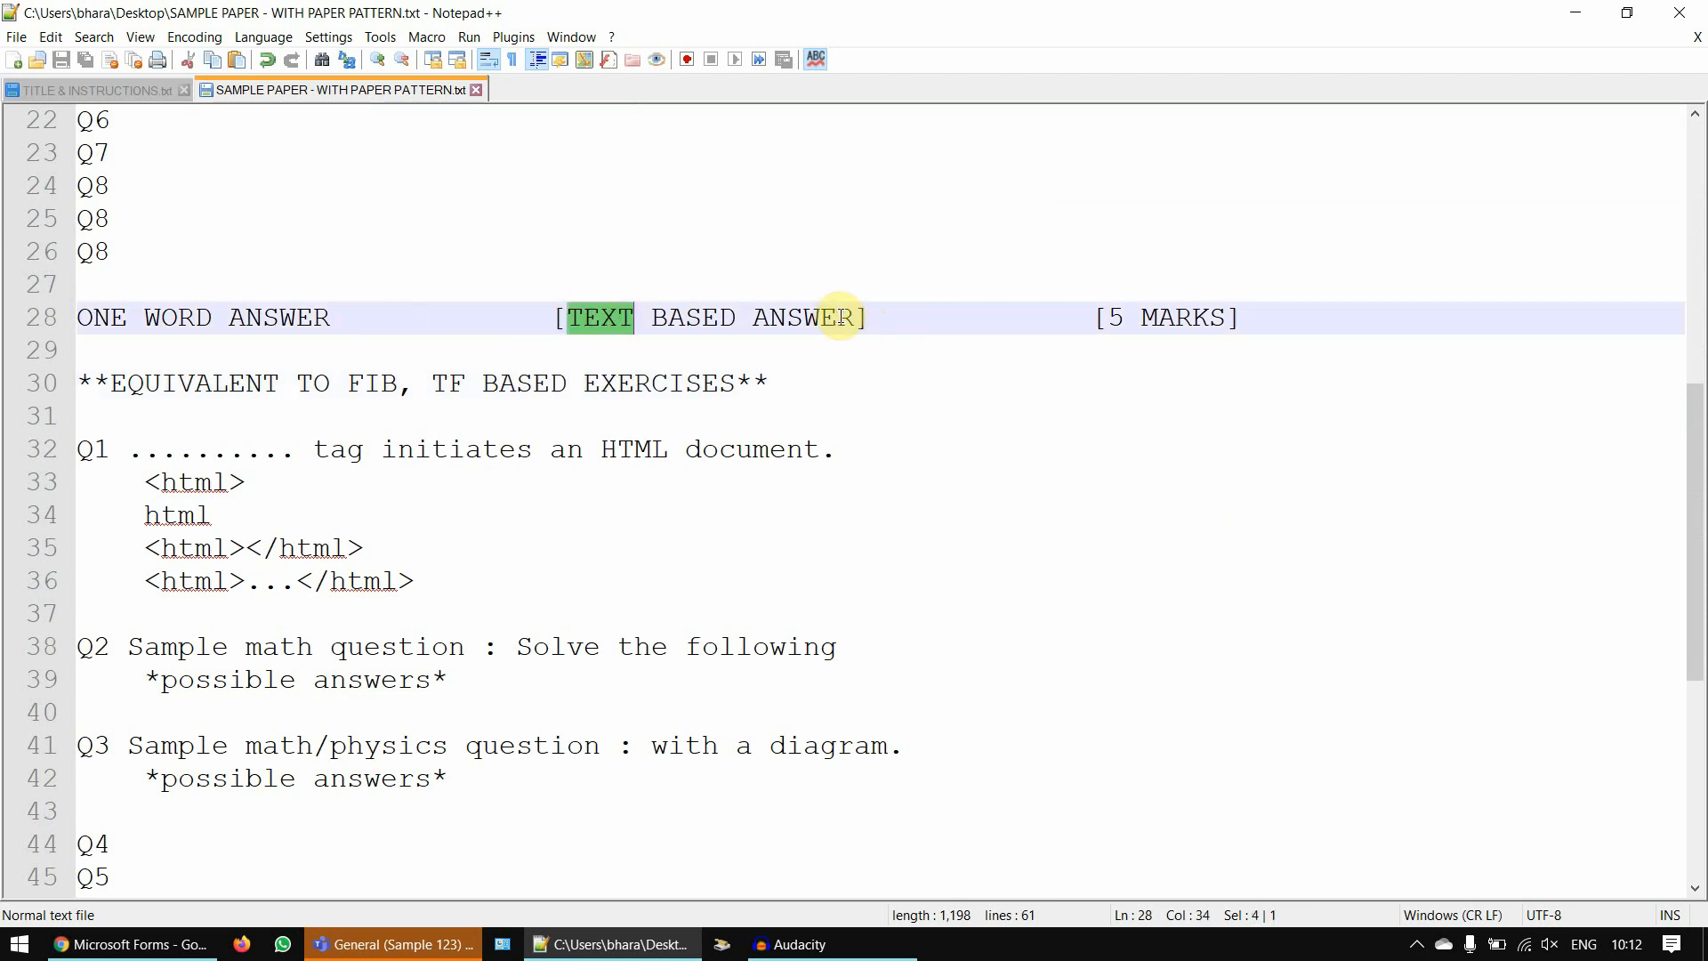
scroll(840, 317, "down", 1)
left_click(174, 351)
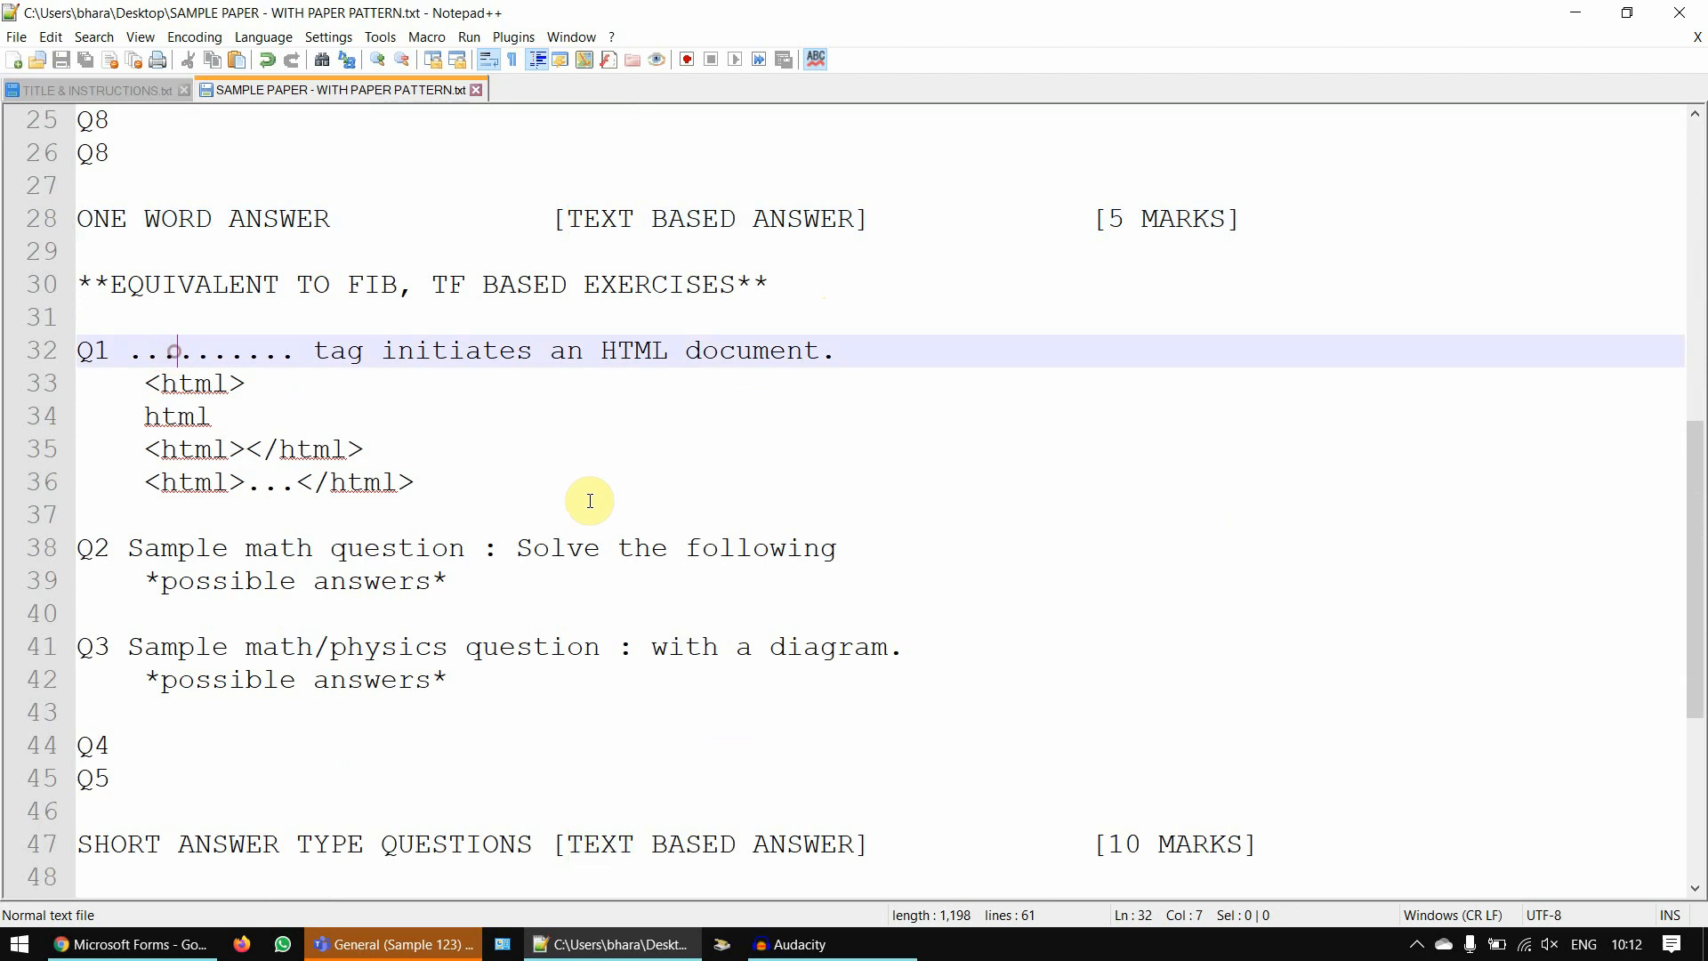
scroll(783, 596, "down", 1)
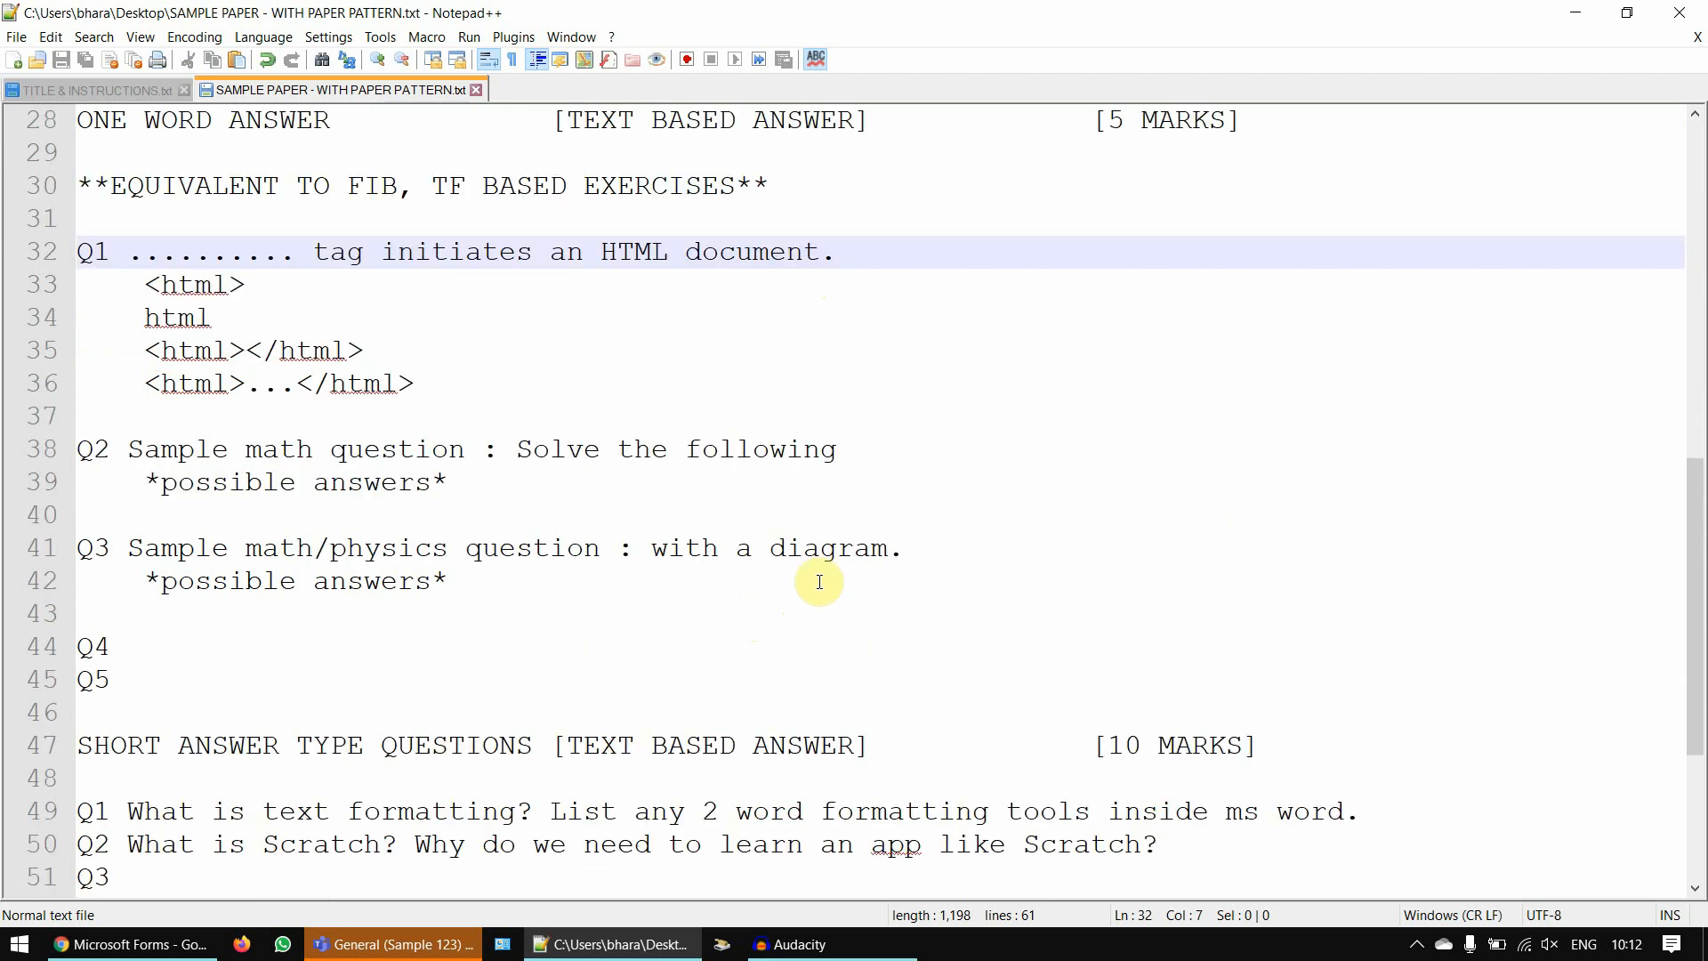
left_click(683, 580, "shift")
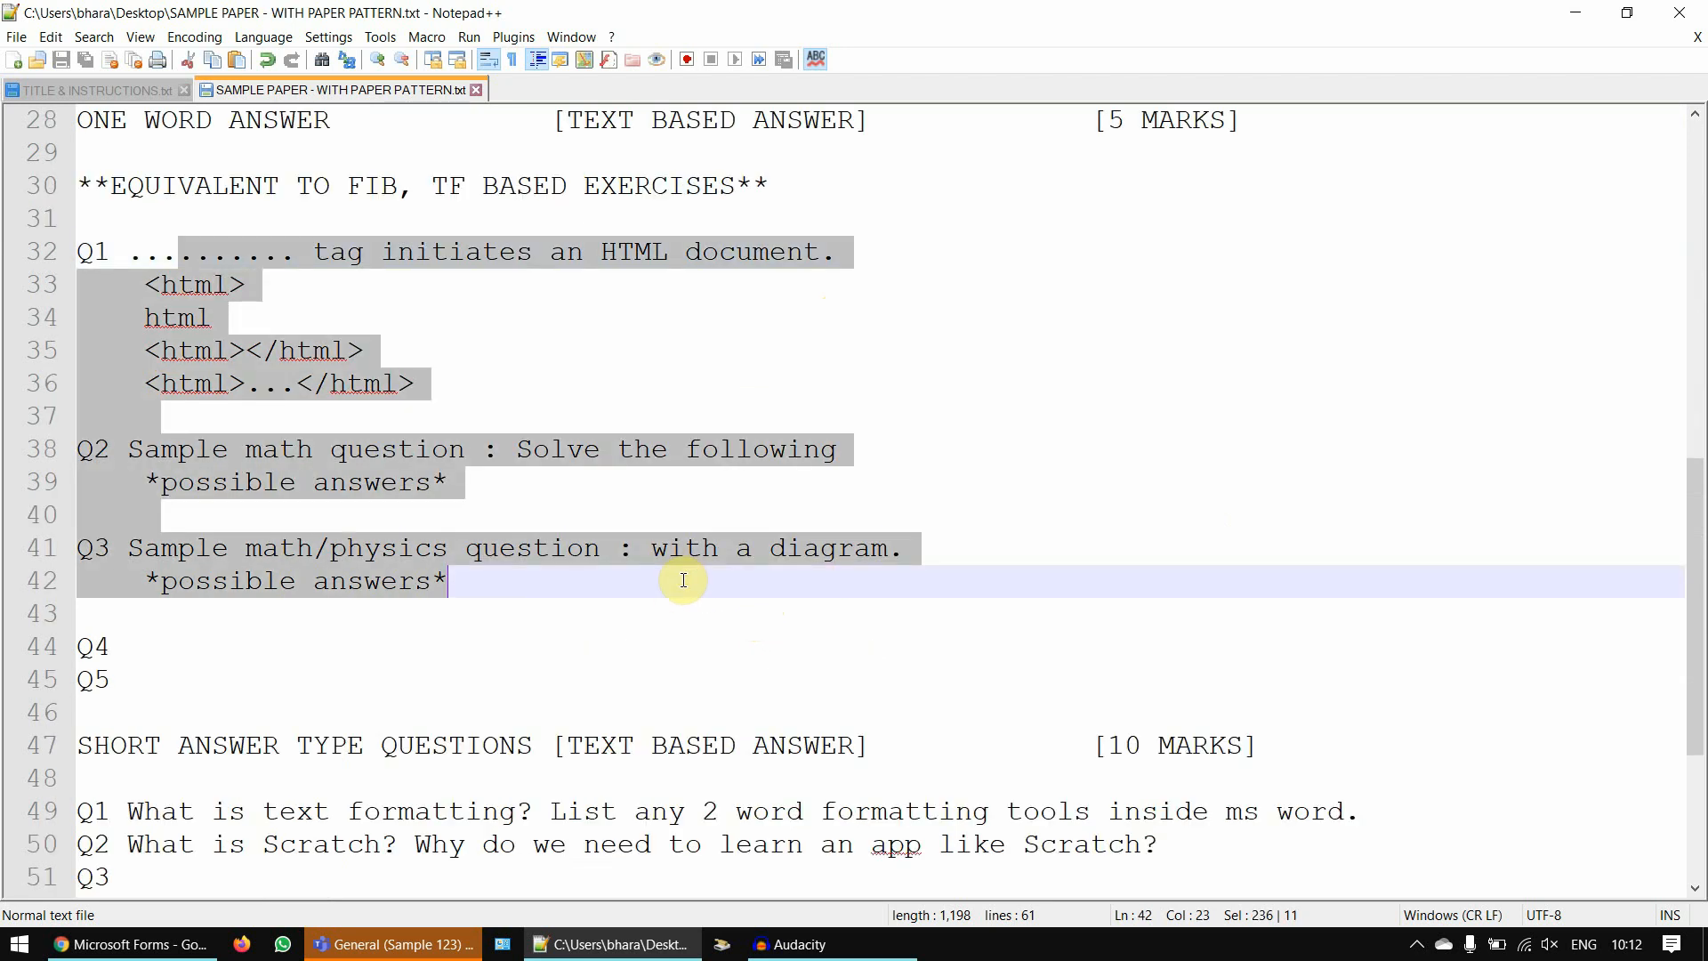
left_click(454, 372)
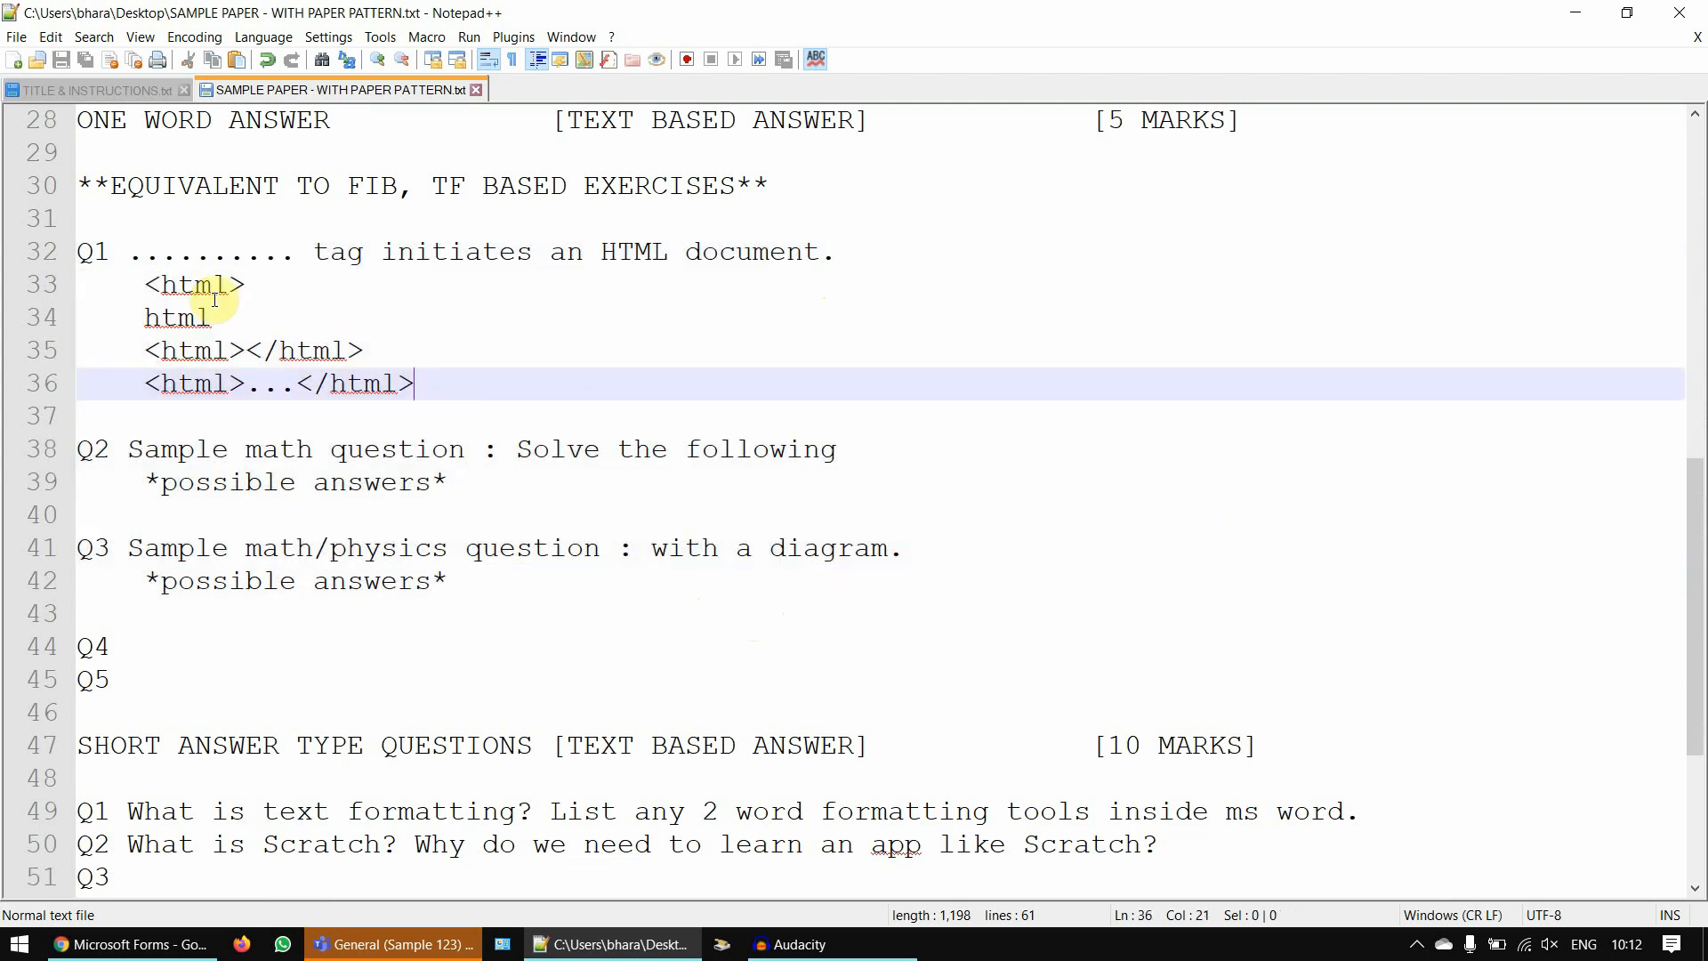
left_click(142, 281)
left_click(283, 322, "shift")
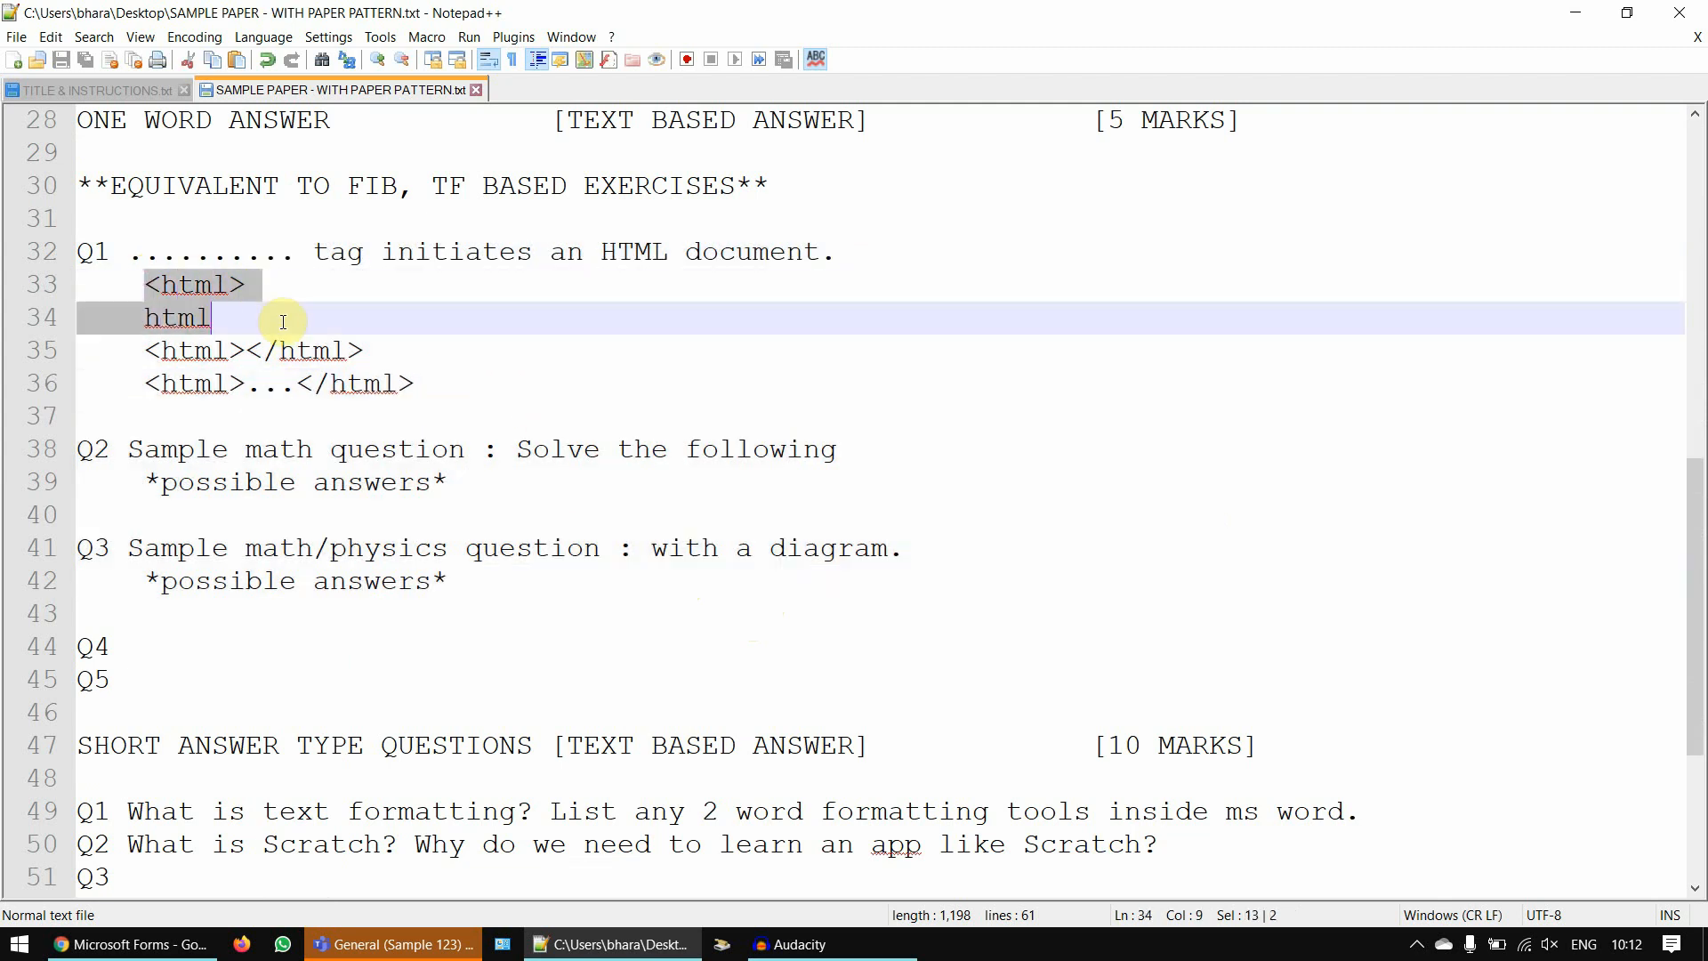
left_click(361, 351, "shift")
left_click(428, 383, "shift")
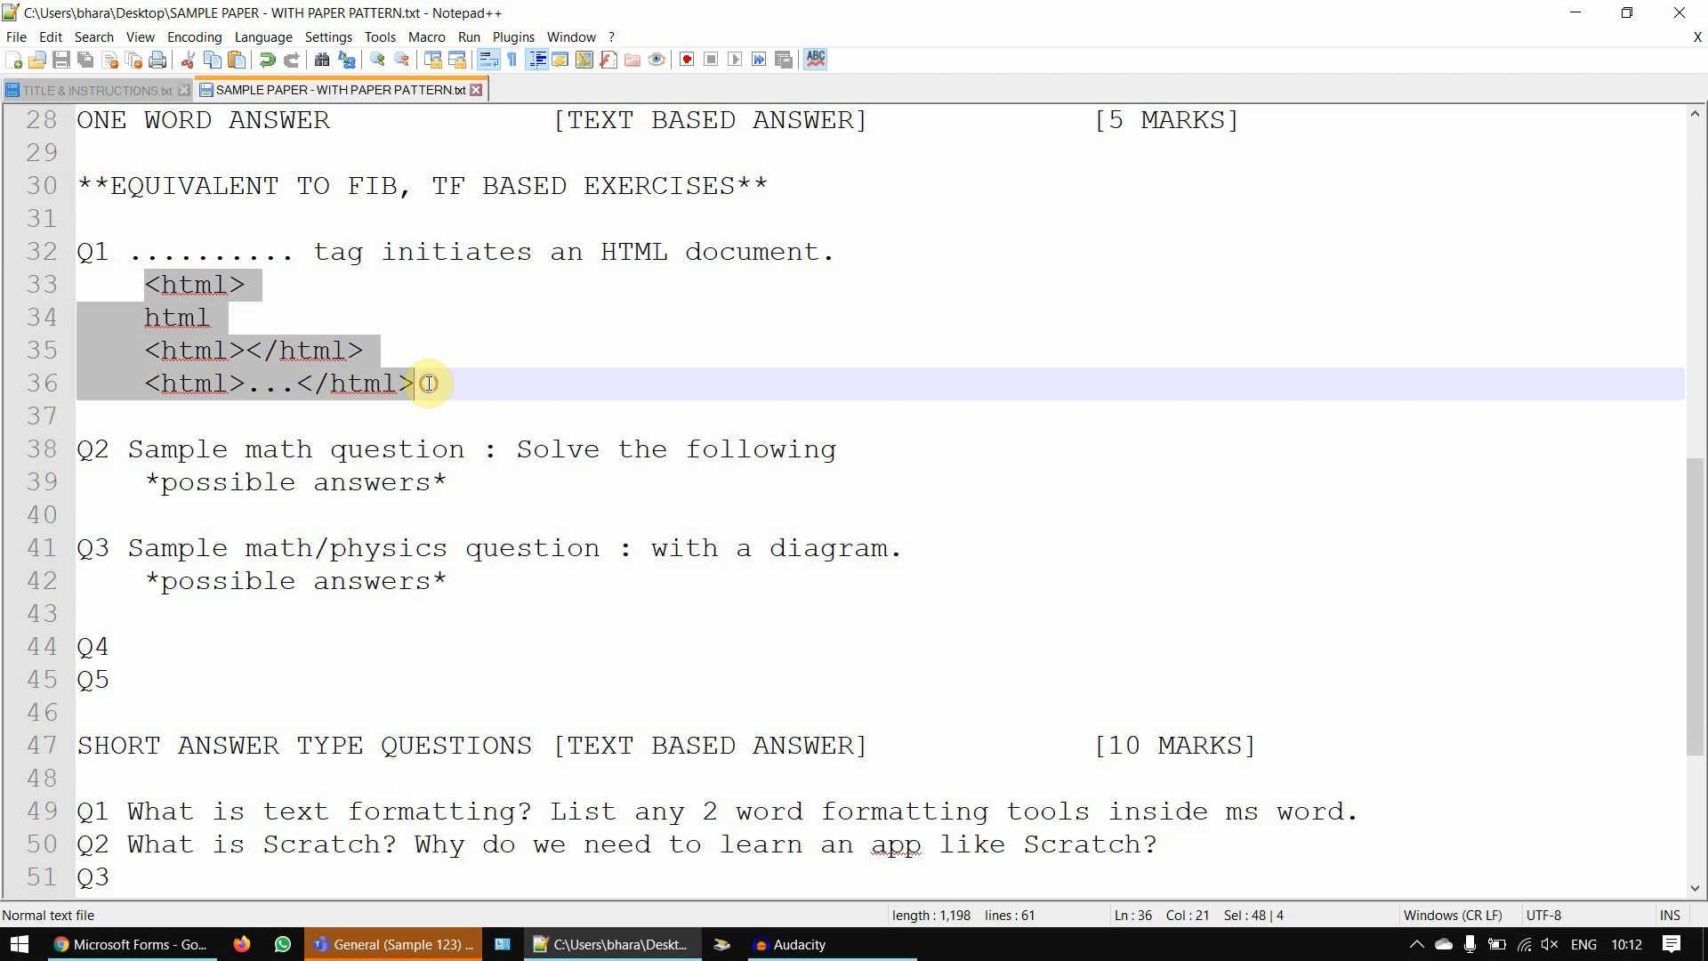
left_click(557, 255)
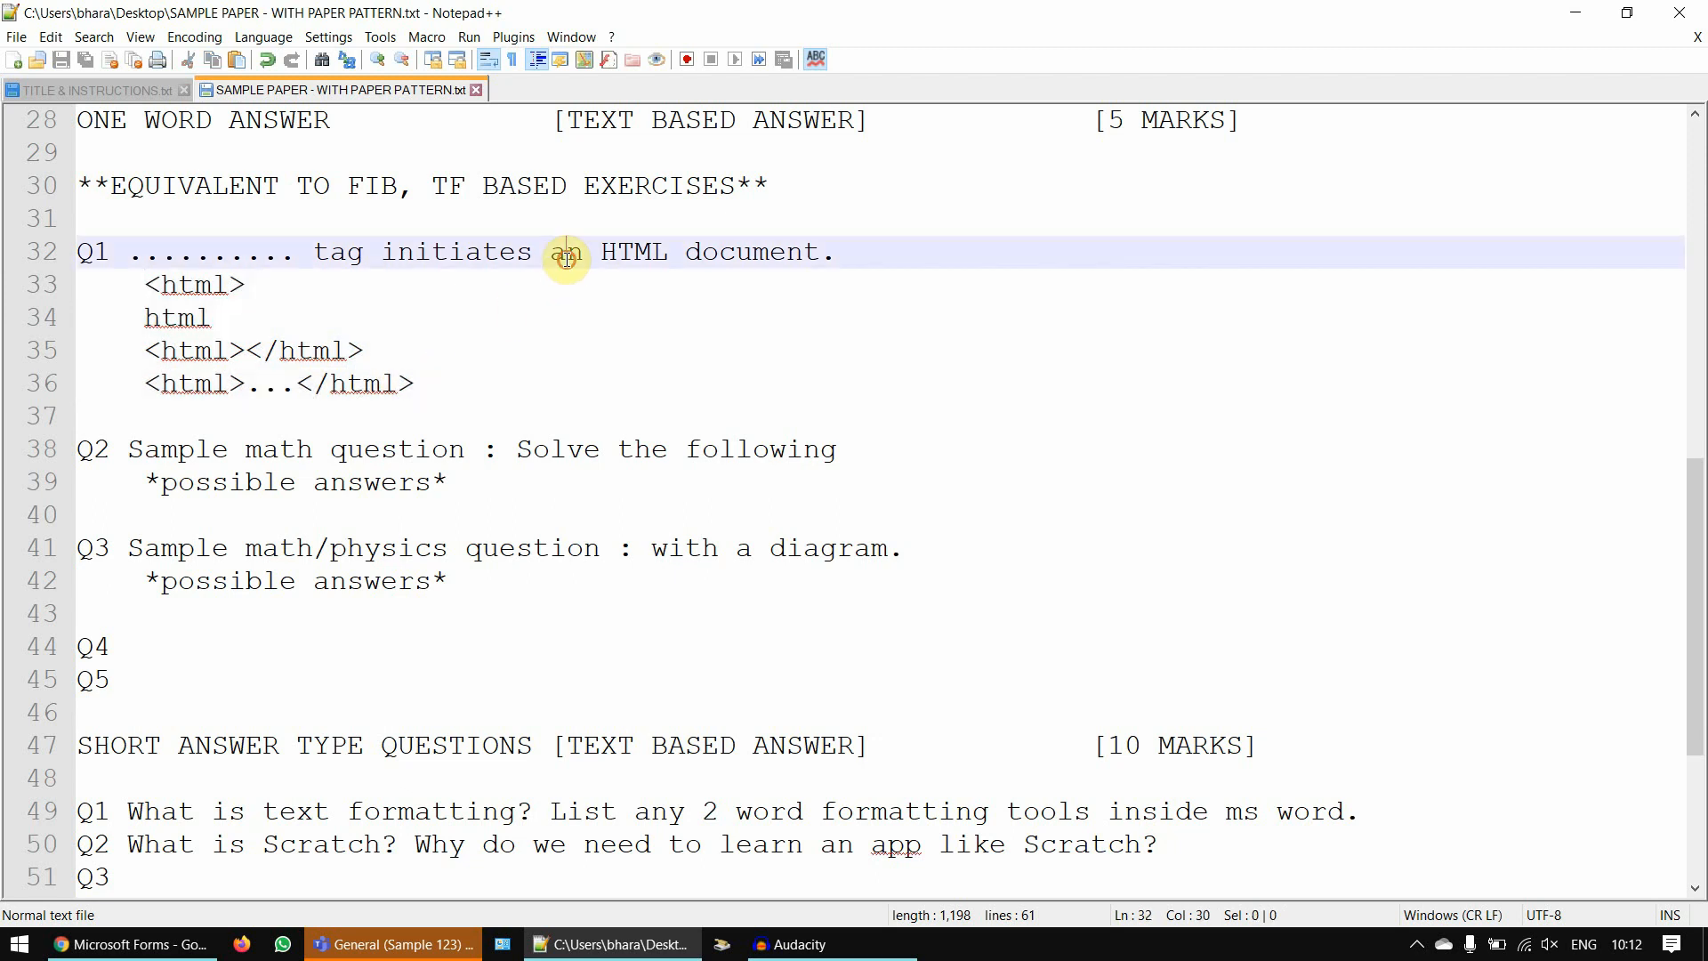
scroll(565, 258, "up", 1)
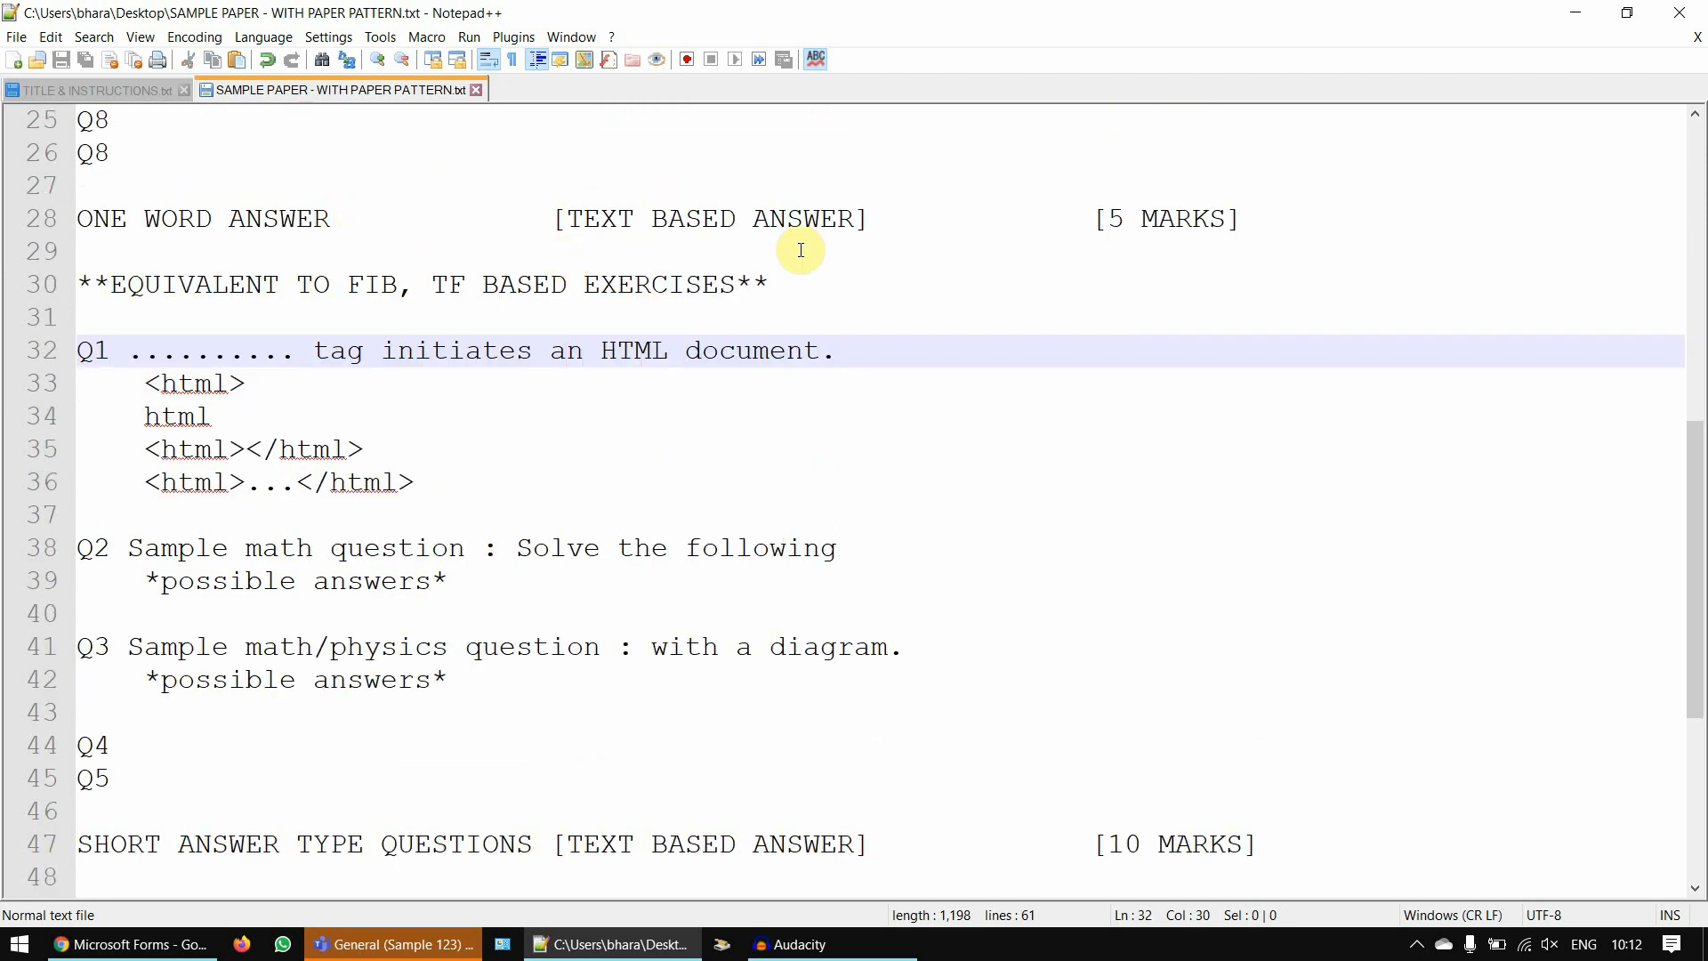
scroll(792, 252, "up", 1)
- Review the marks and sample questions of the short answer and descriptive sections, and return to the start of the paper
scroll(1155, 320, "down", 6)
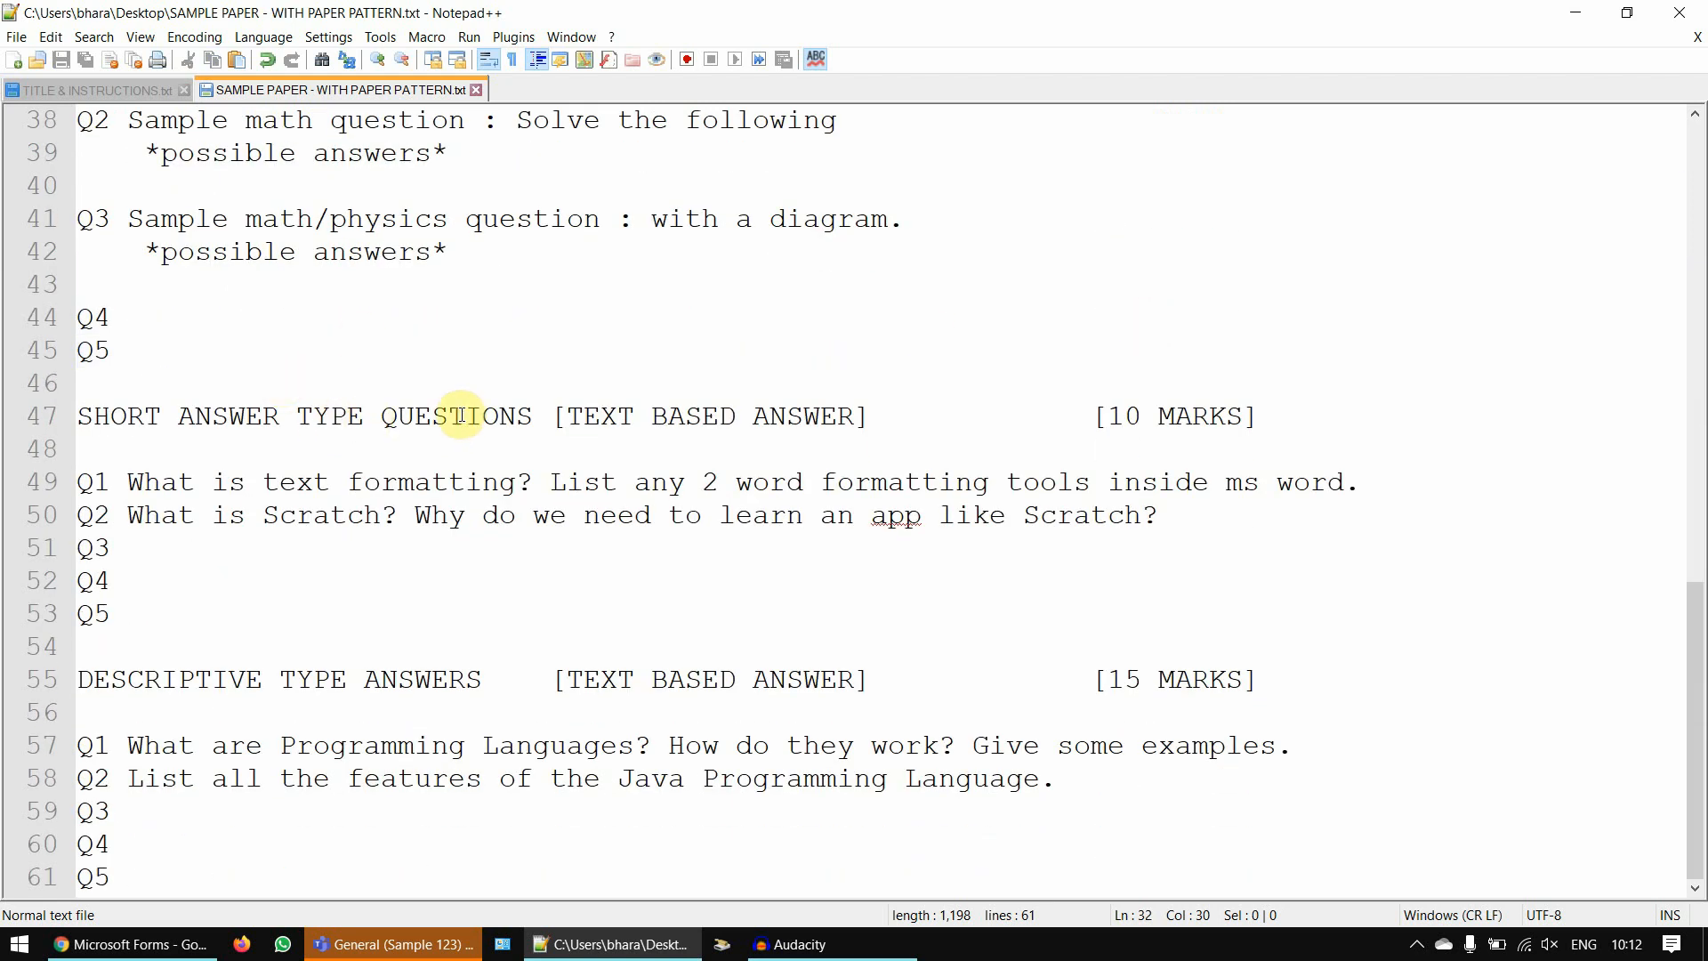
left_click_drag(1110, 414, 1238, 412)
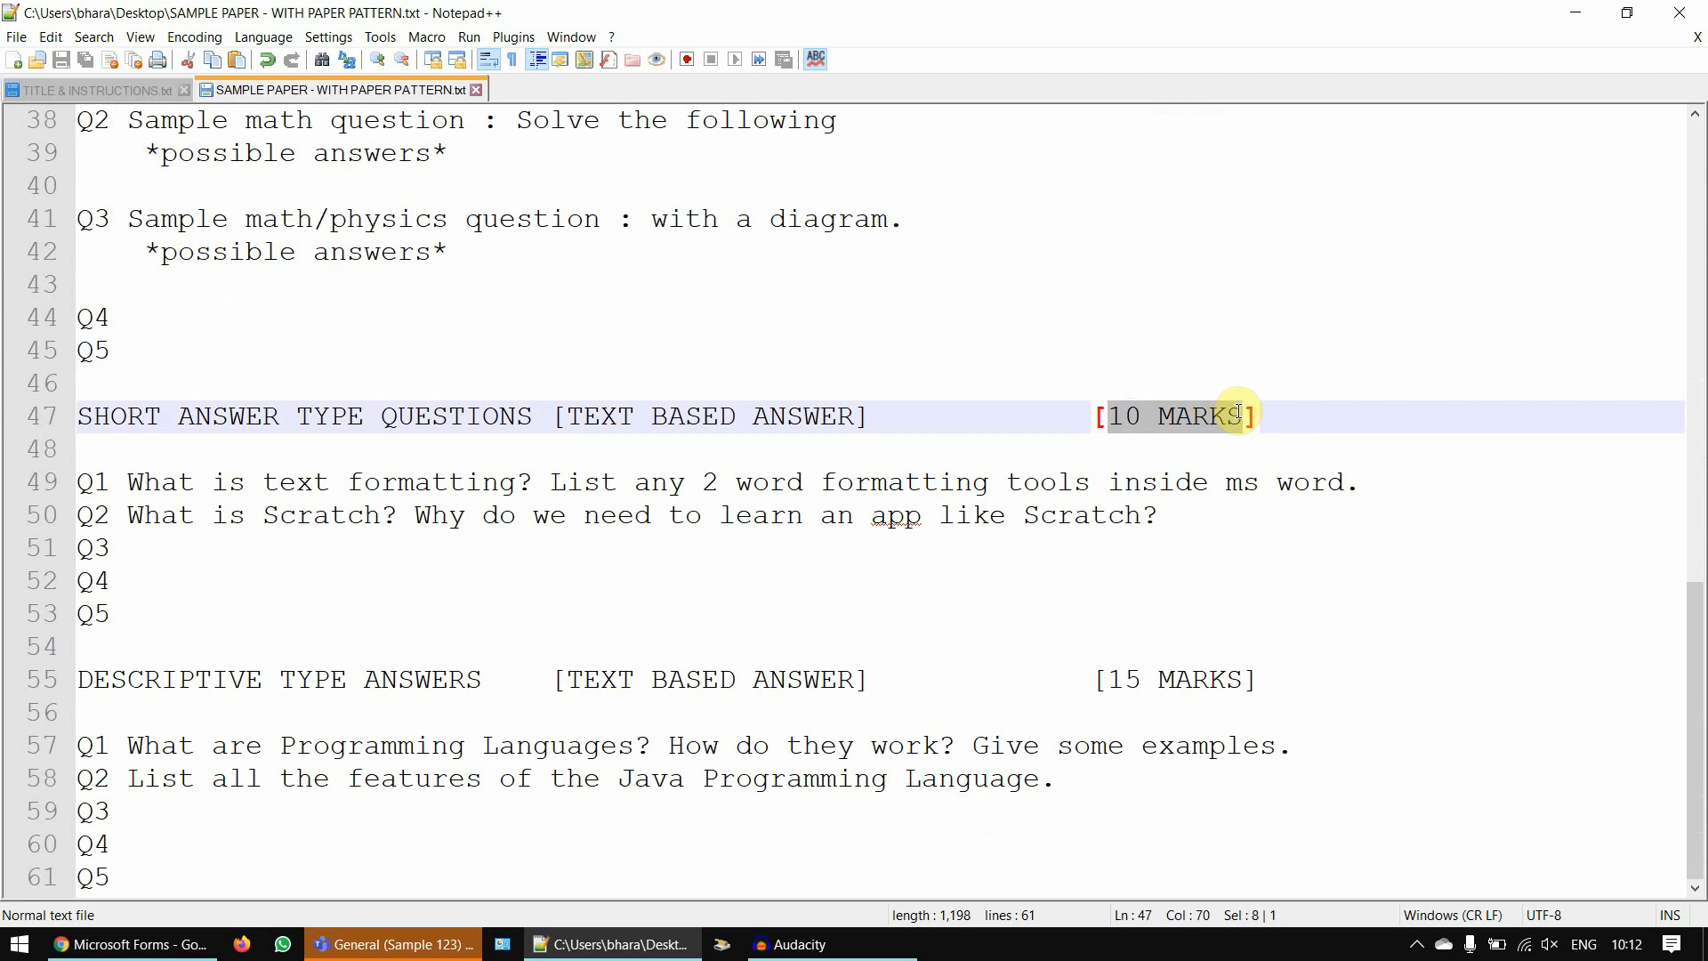
left_click(1278, 482)
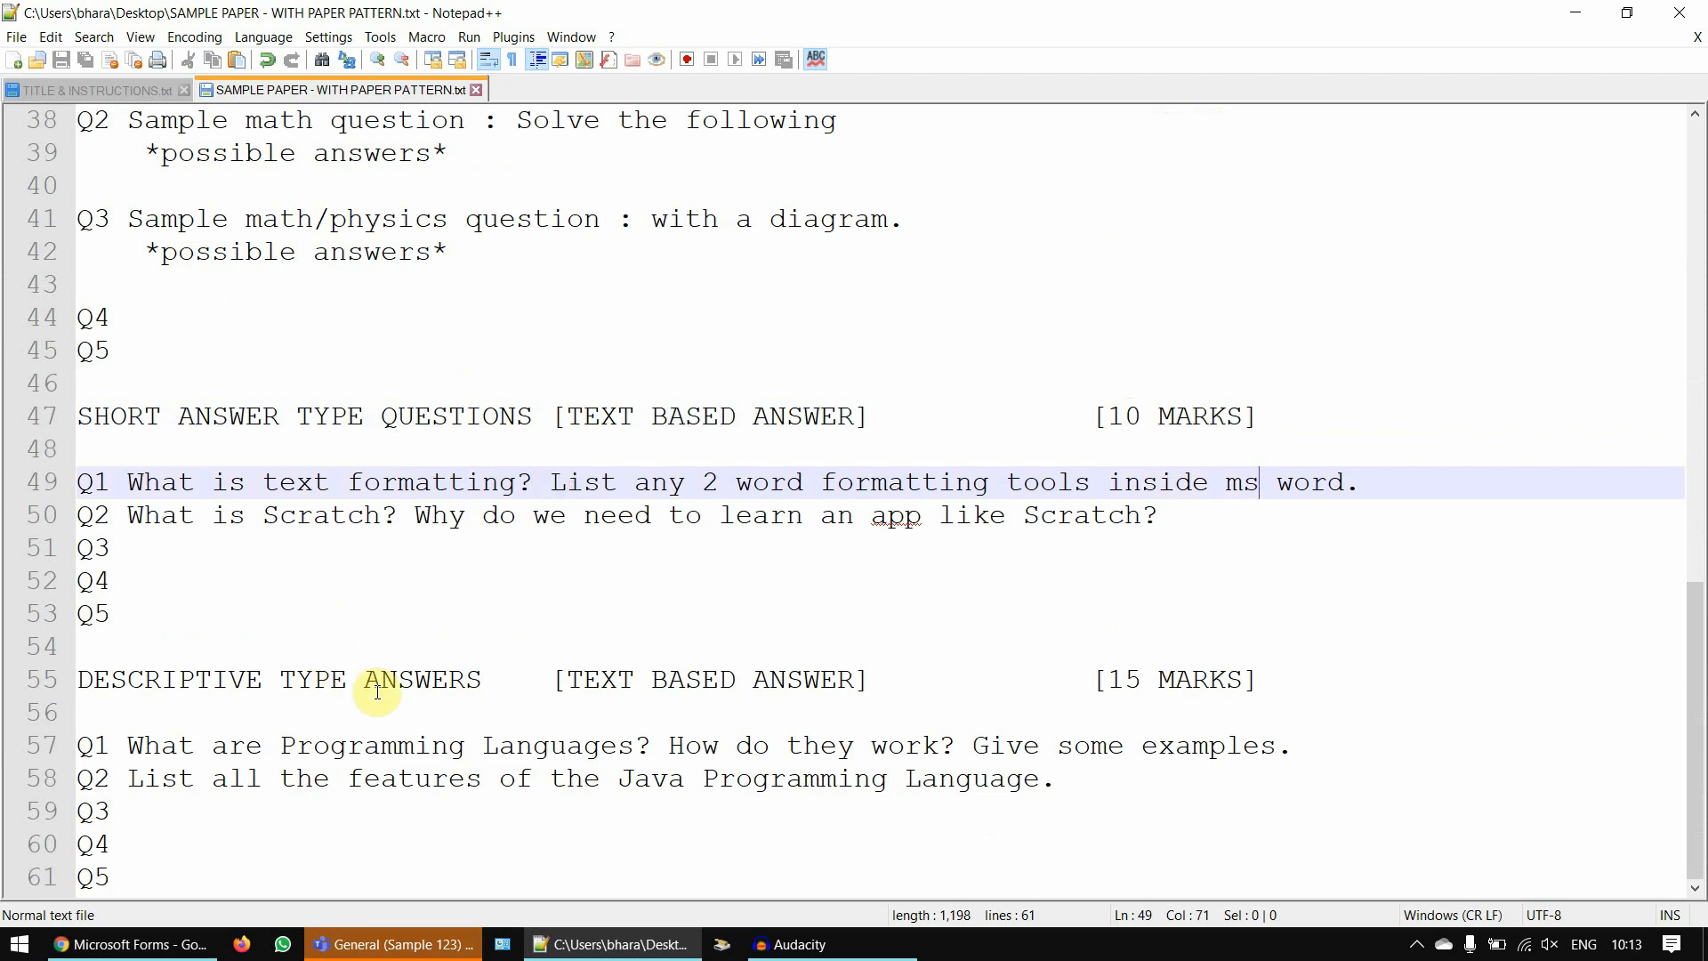
left_click(1108, 684)
scroll(1109, 683, "up", 12)
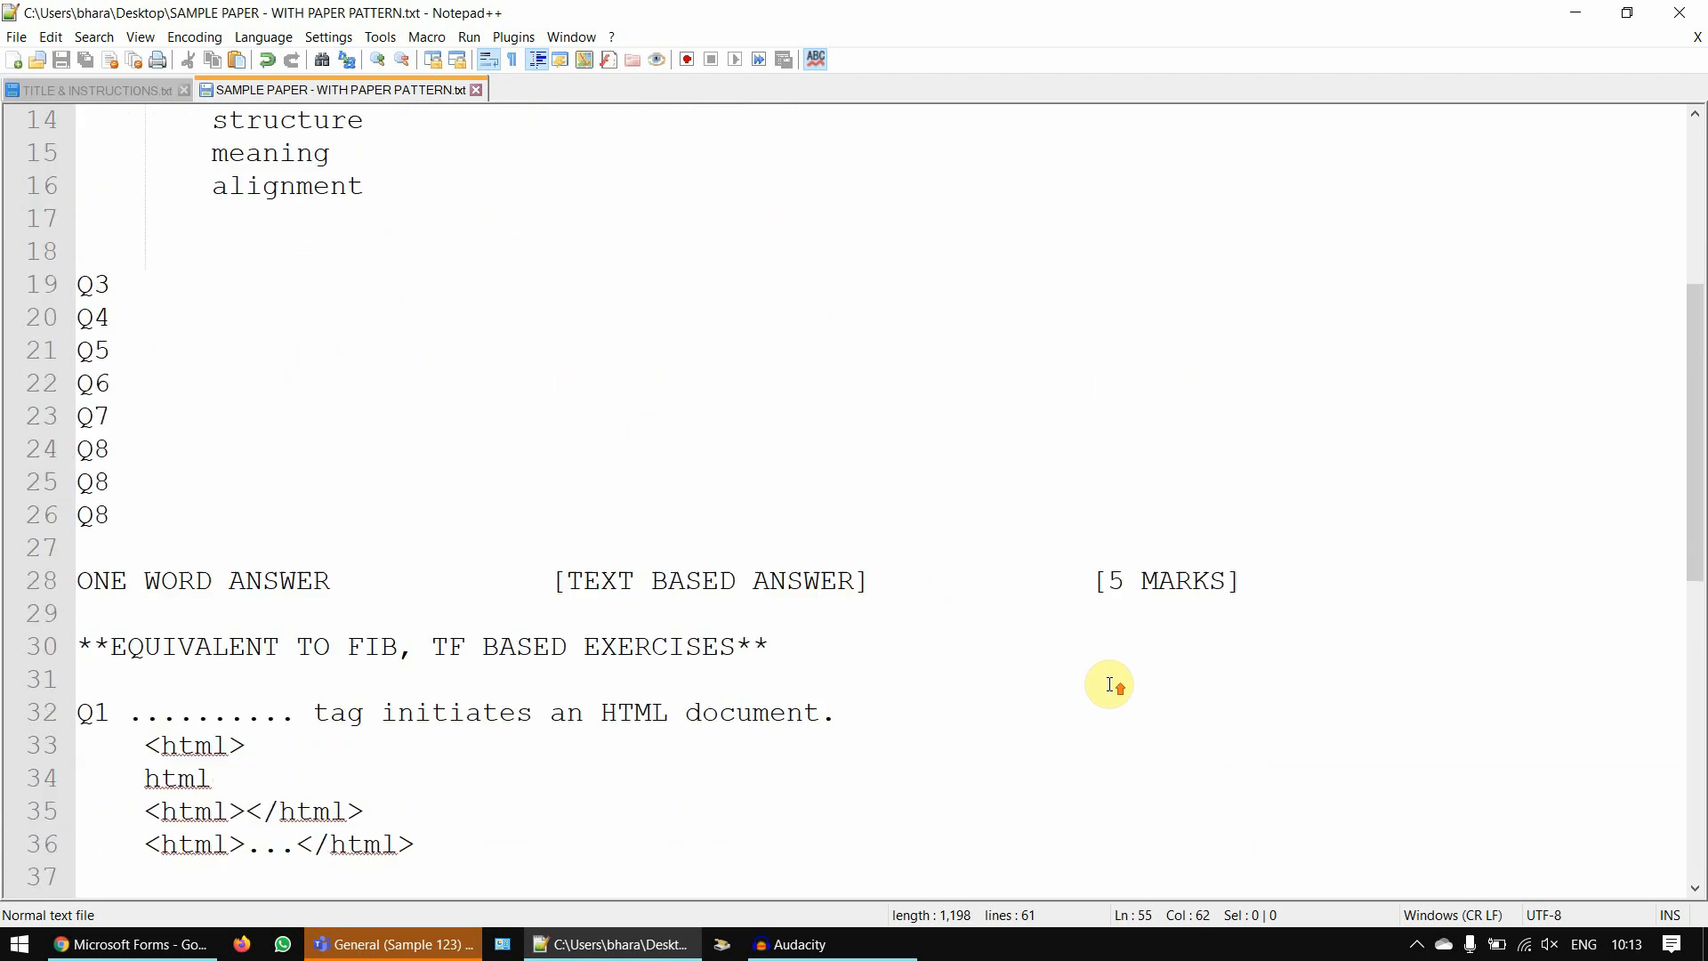
scroll(1109, 683, "up", 1)
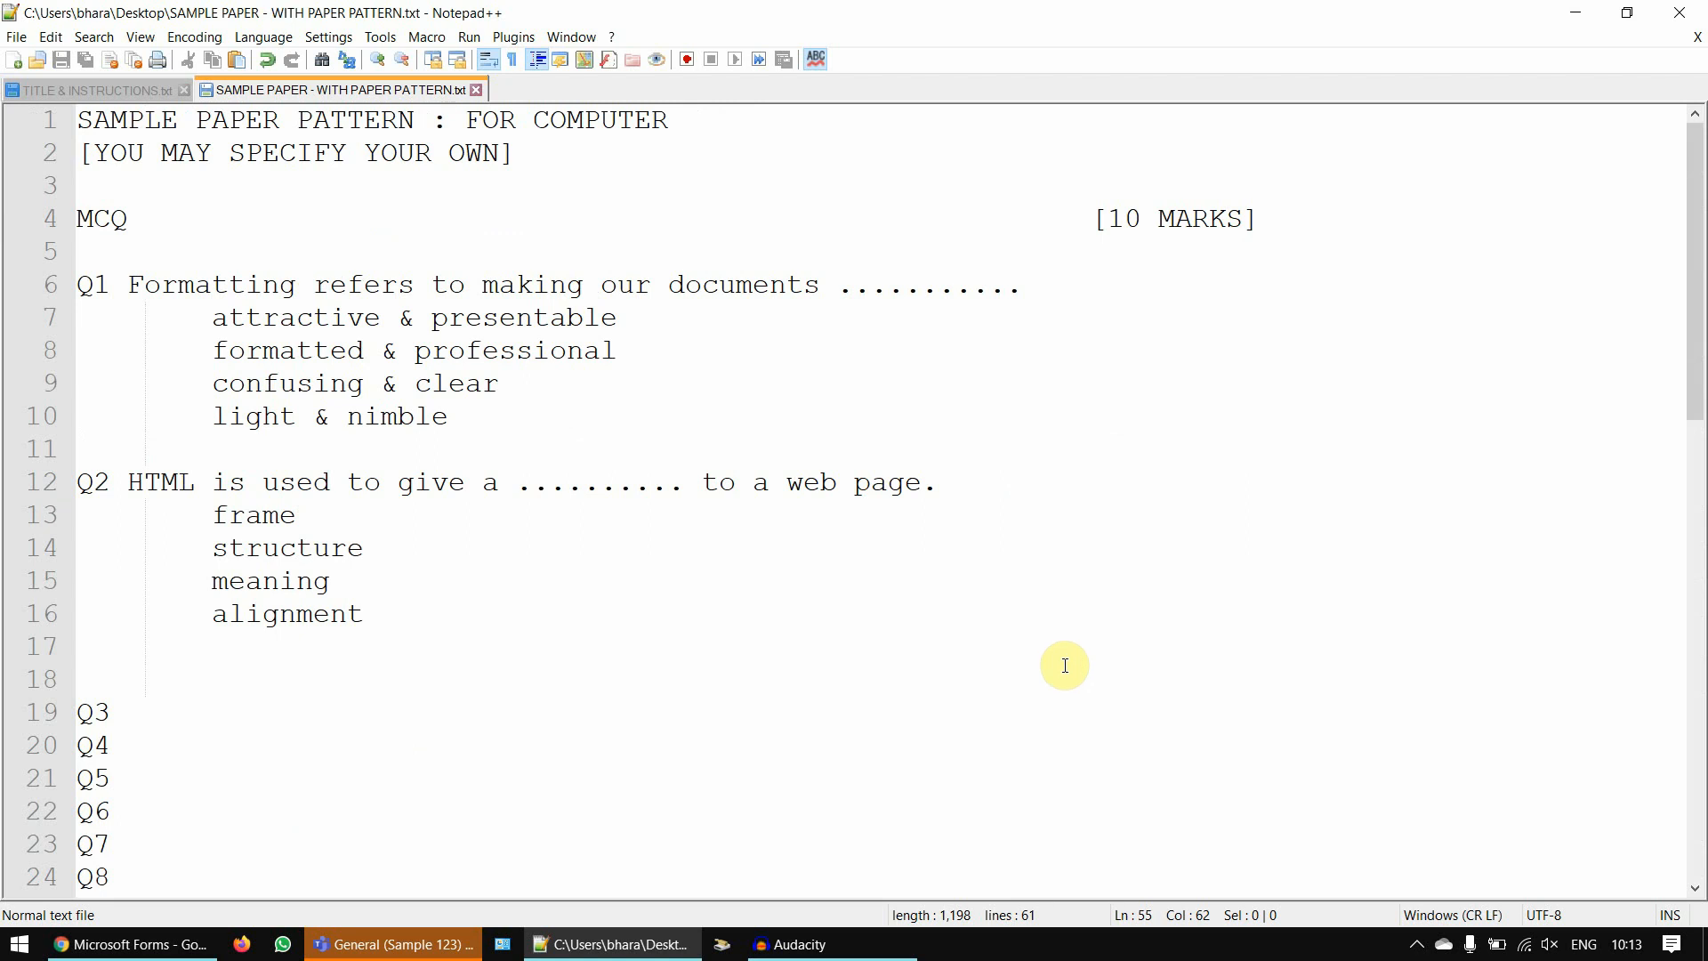
- Arrange the sample paper and the Forms browser window side by side, giving the browser about three quarters of the screen
left_click(1626, 16)
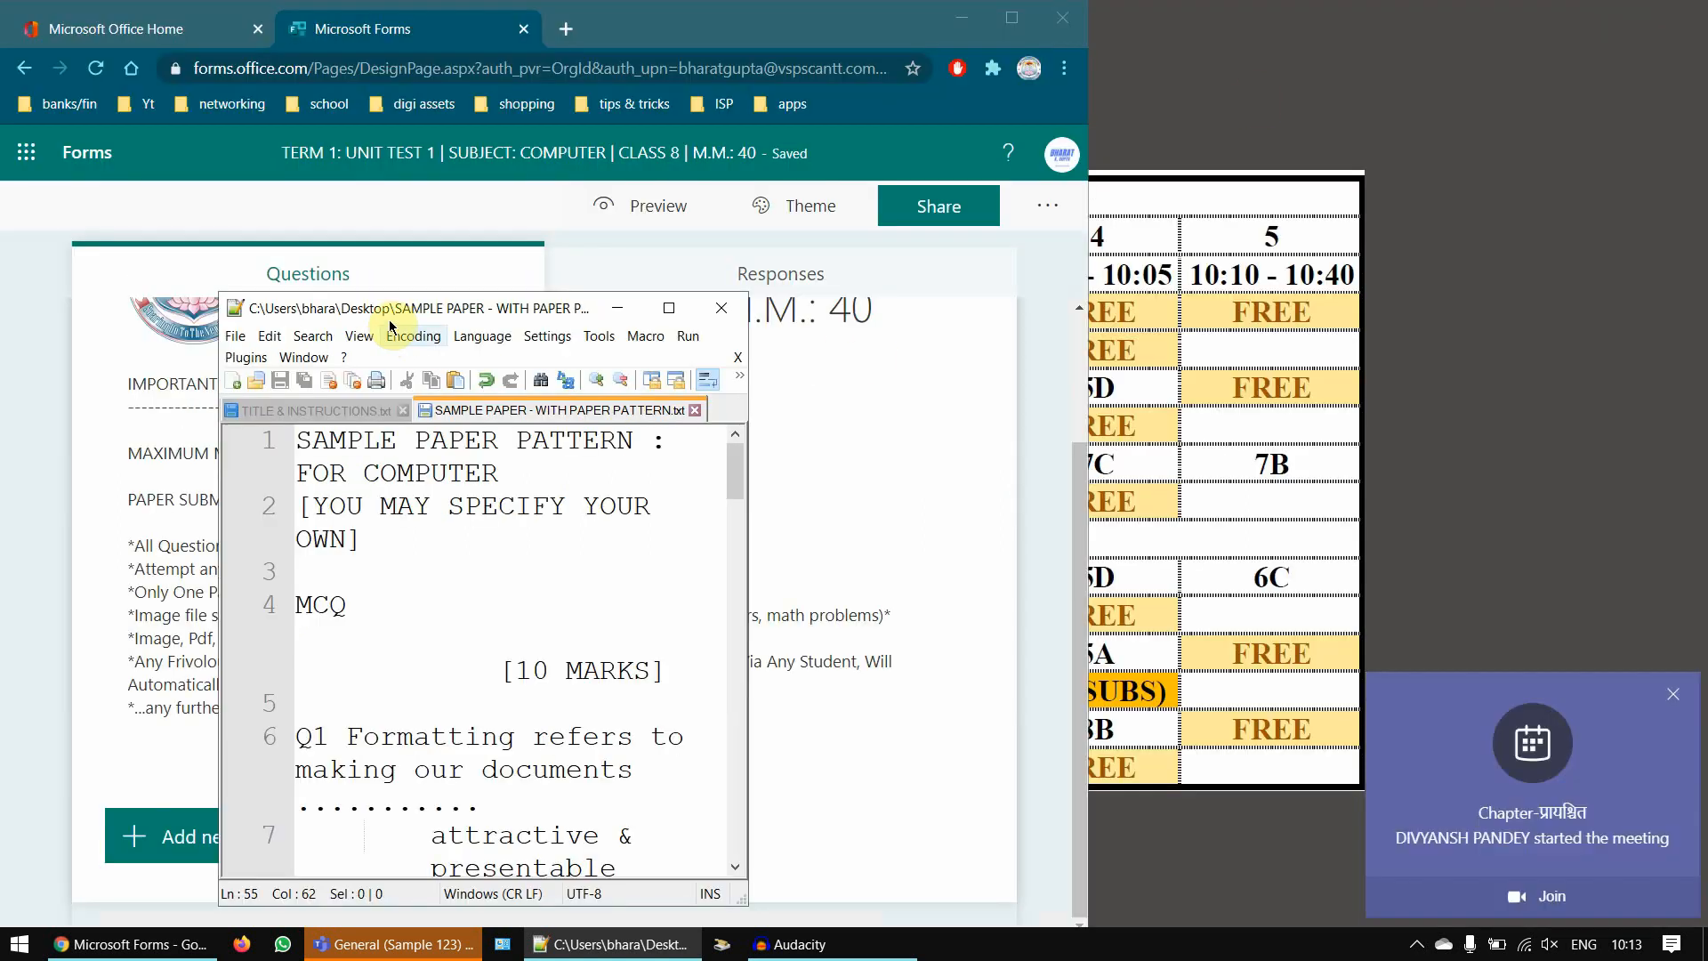
left_click_drag(410, 305, 1704, 191)
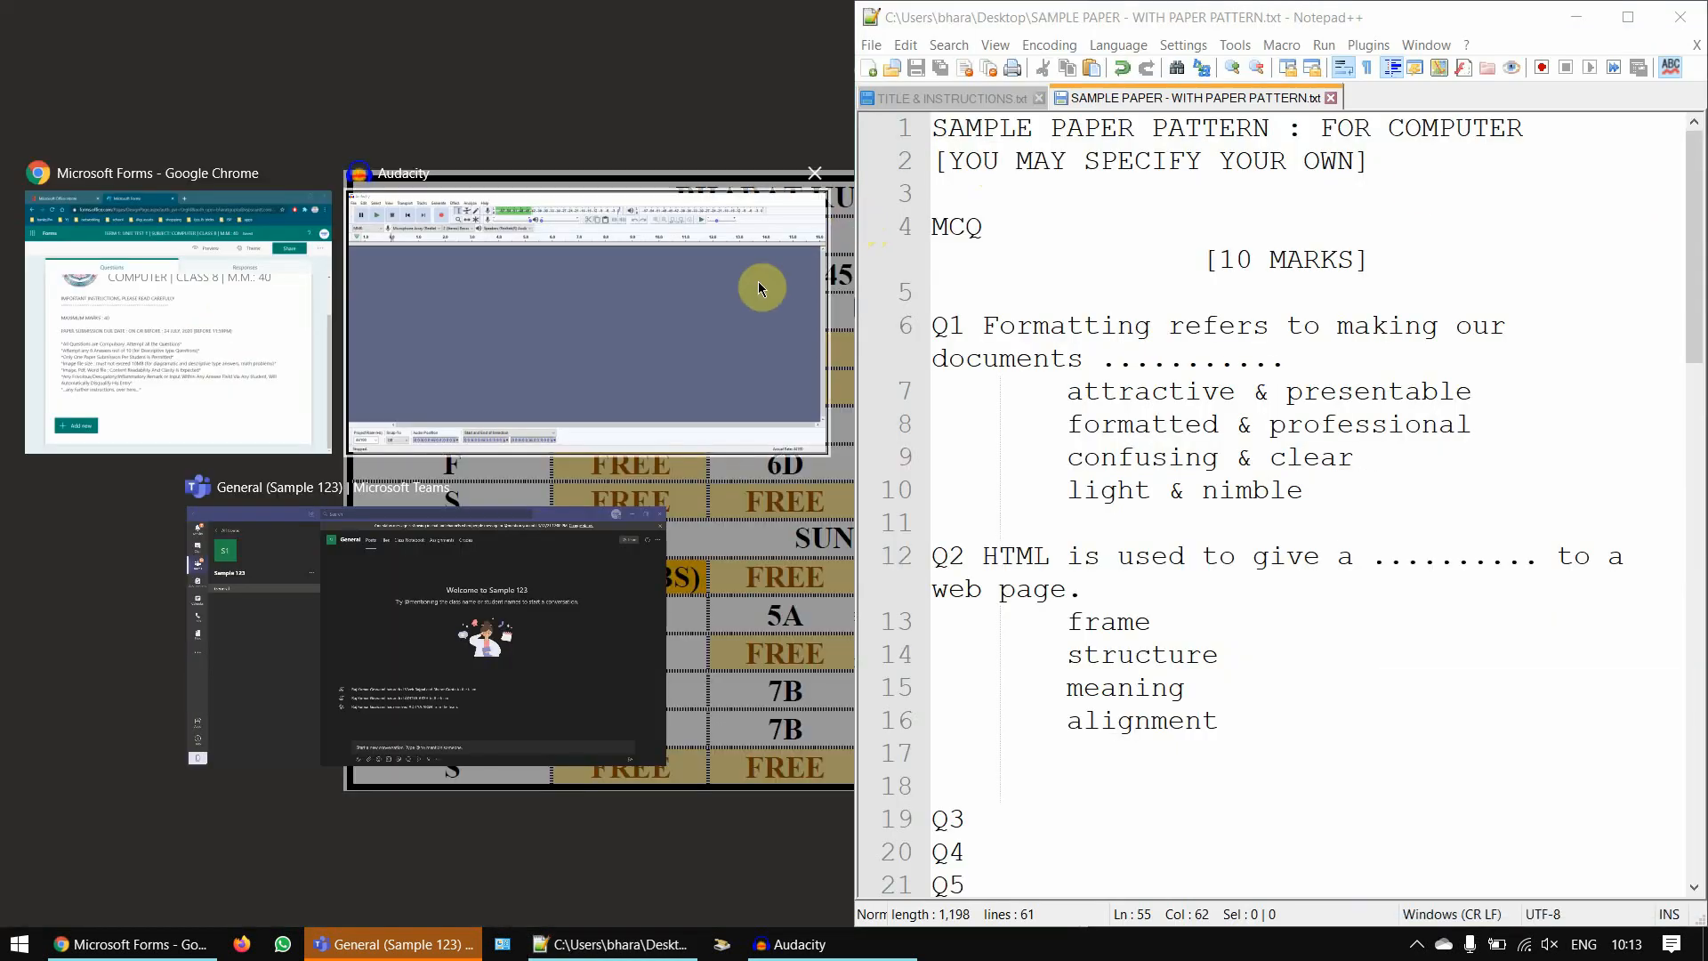
left_click(231, 414)
left_click(862, 332)
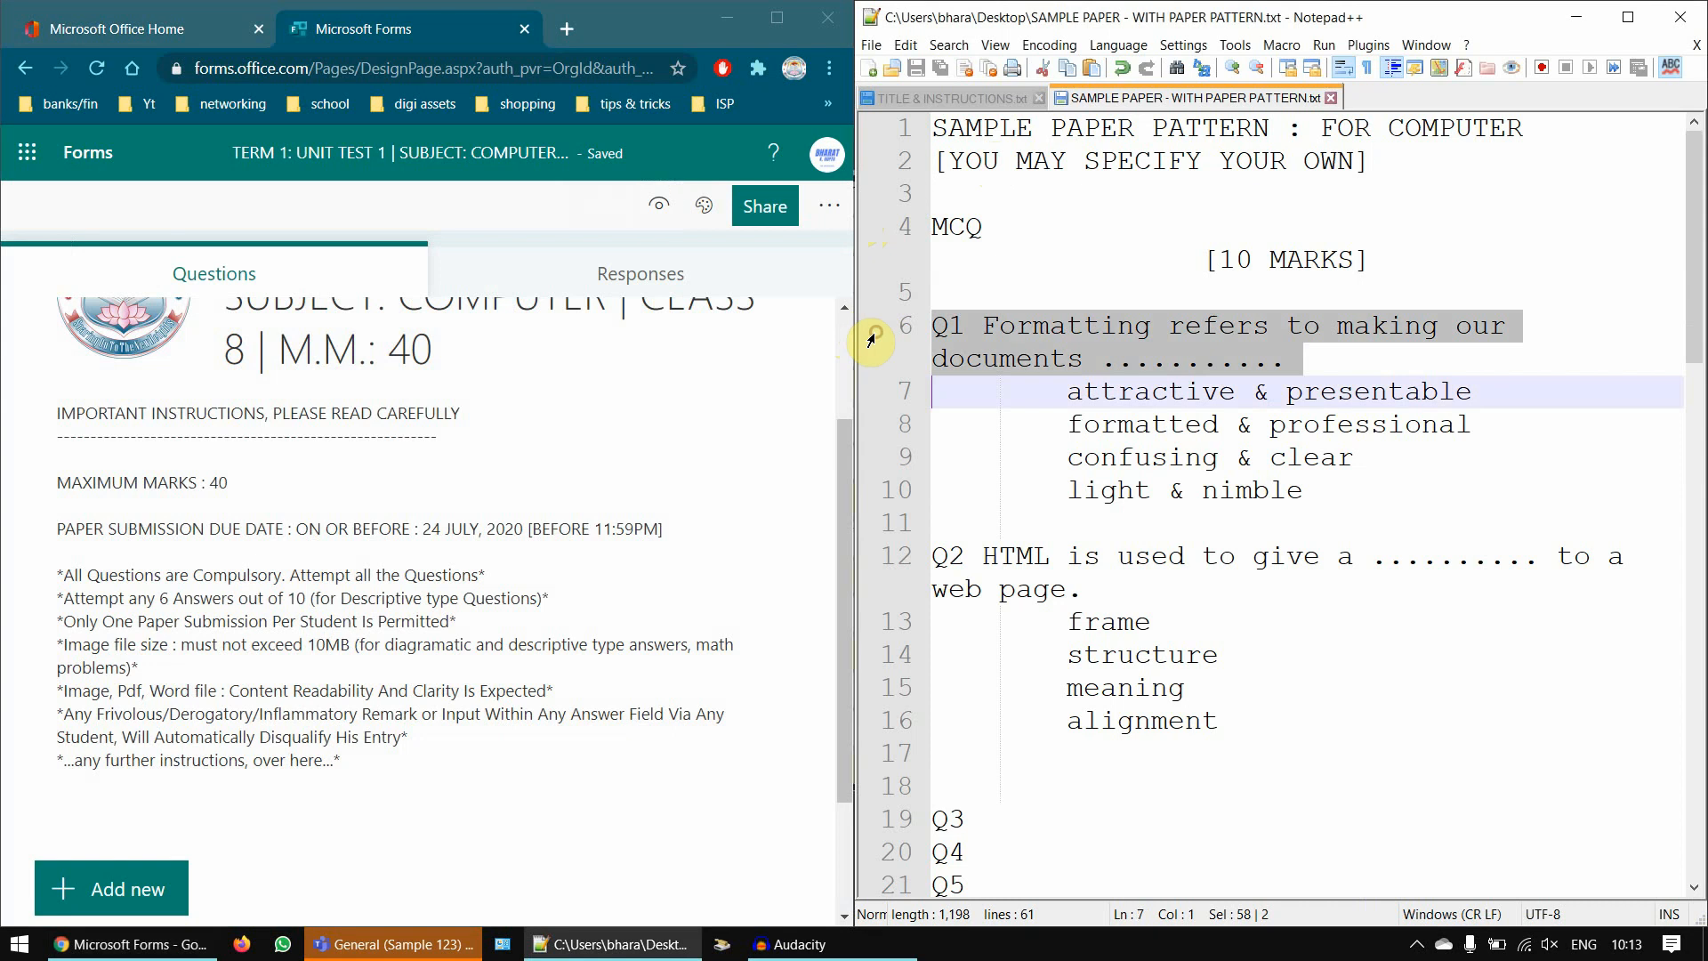
left_click_drag(854, 325, 1237, 330)
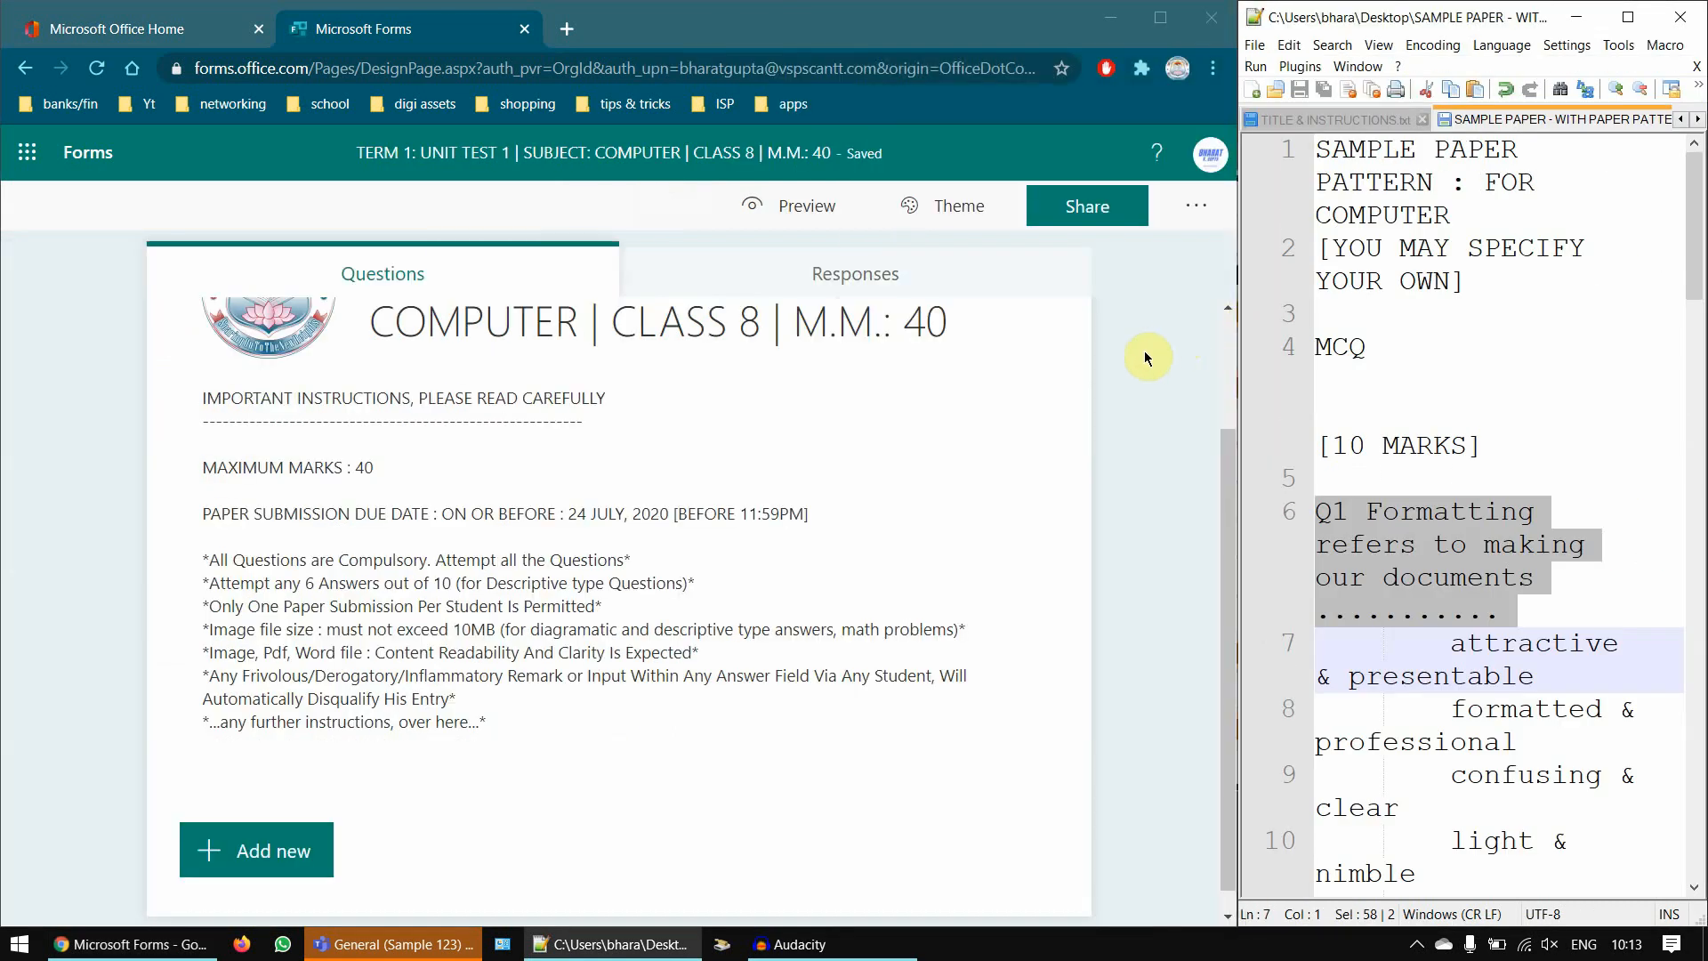
- Look through the available question types and add a Choice question below the quiz instructions
scroll(294, 774, "down", 1)
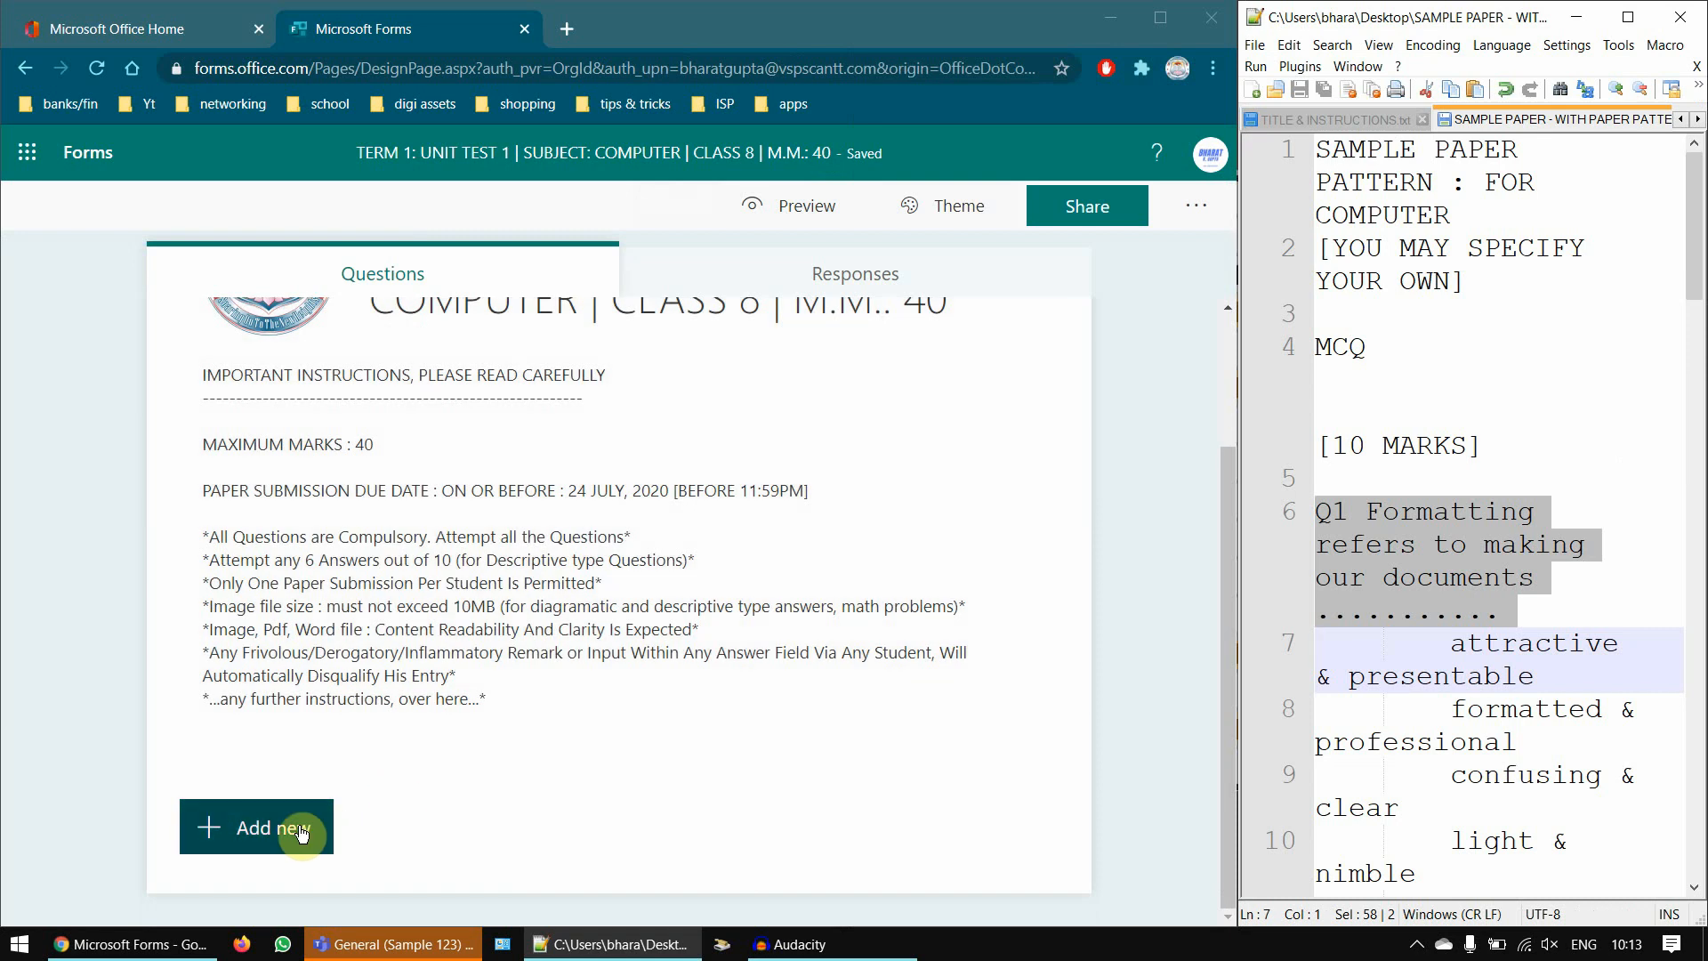
left_click(301, 832)
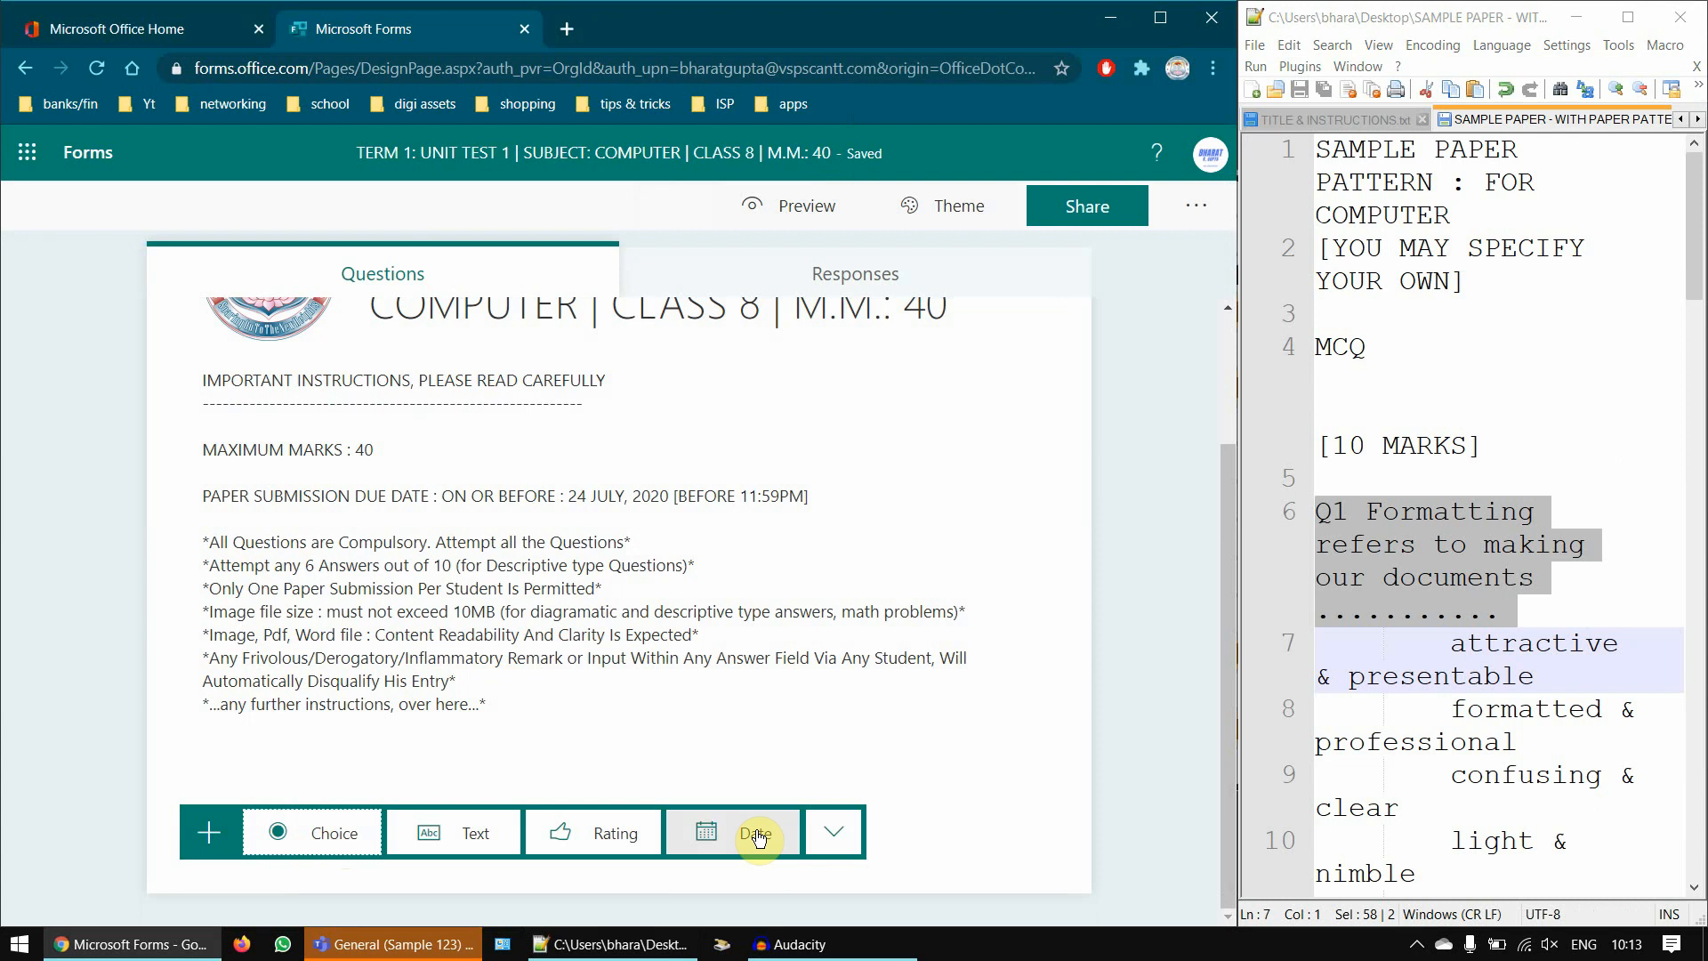
left_click(834, 832)
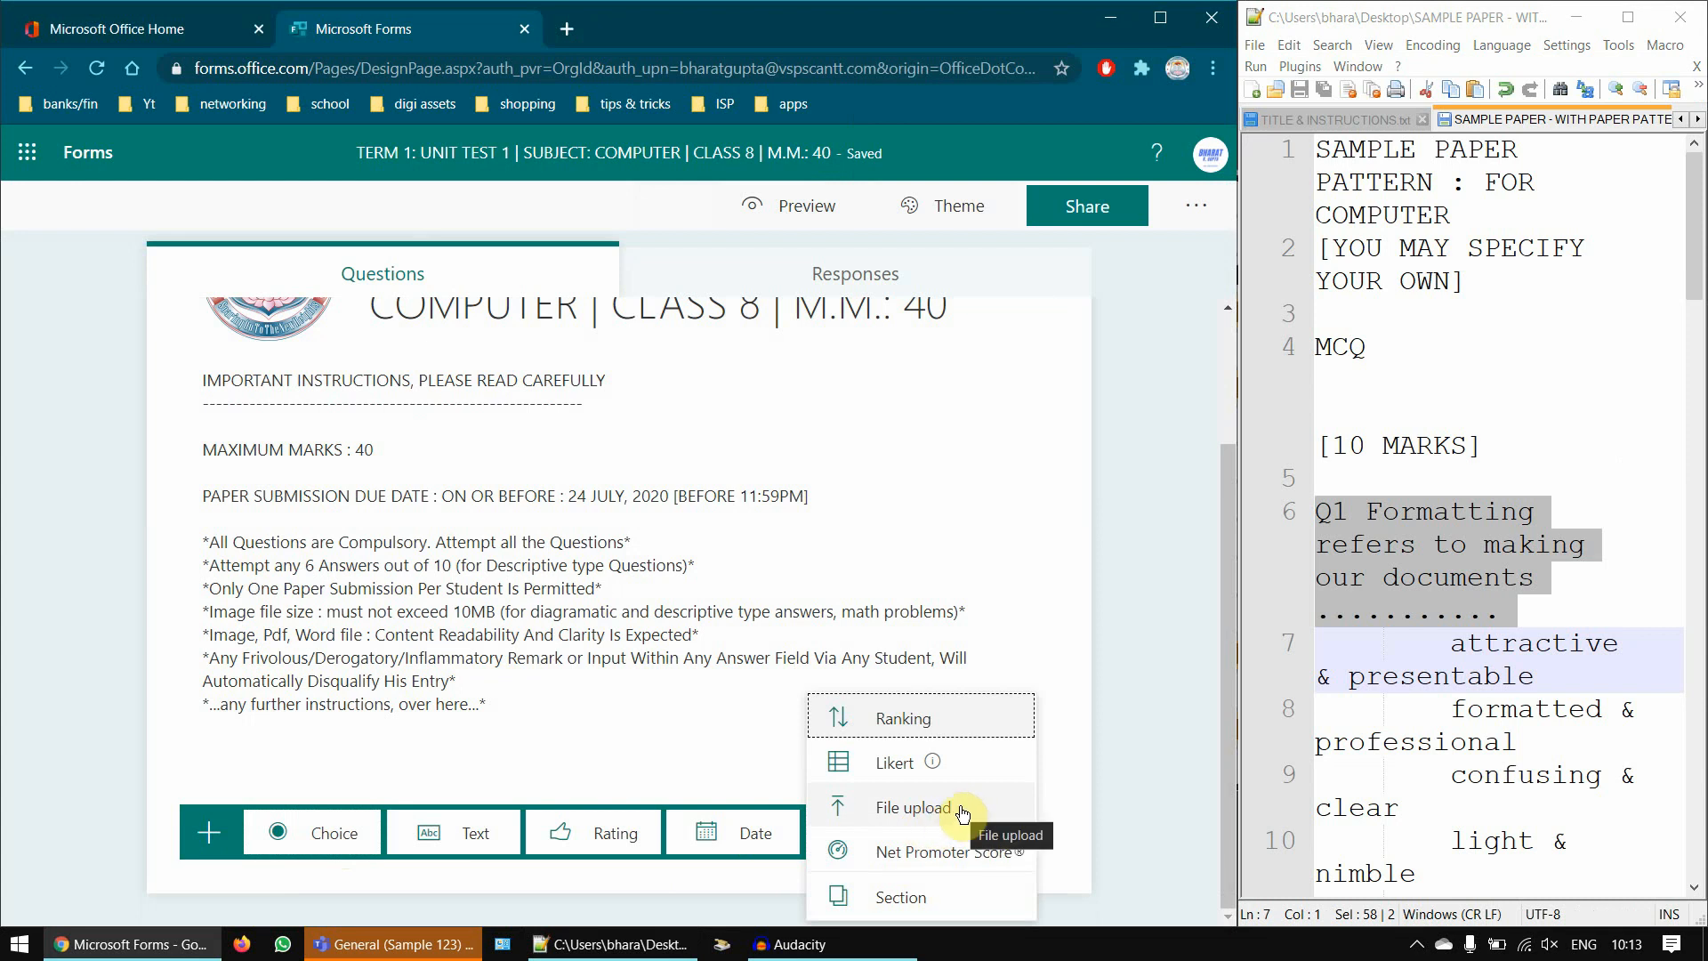
left_click(354, 839)
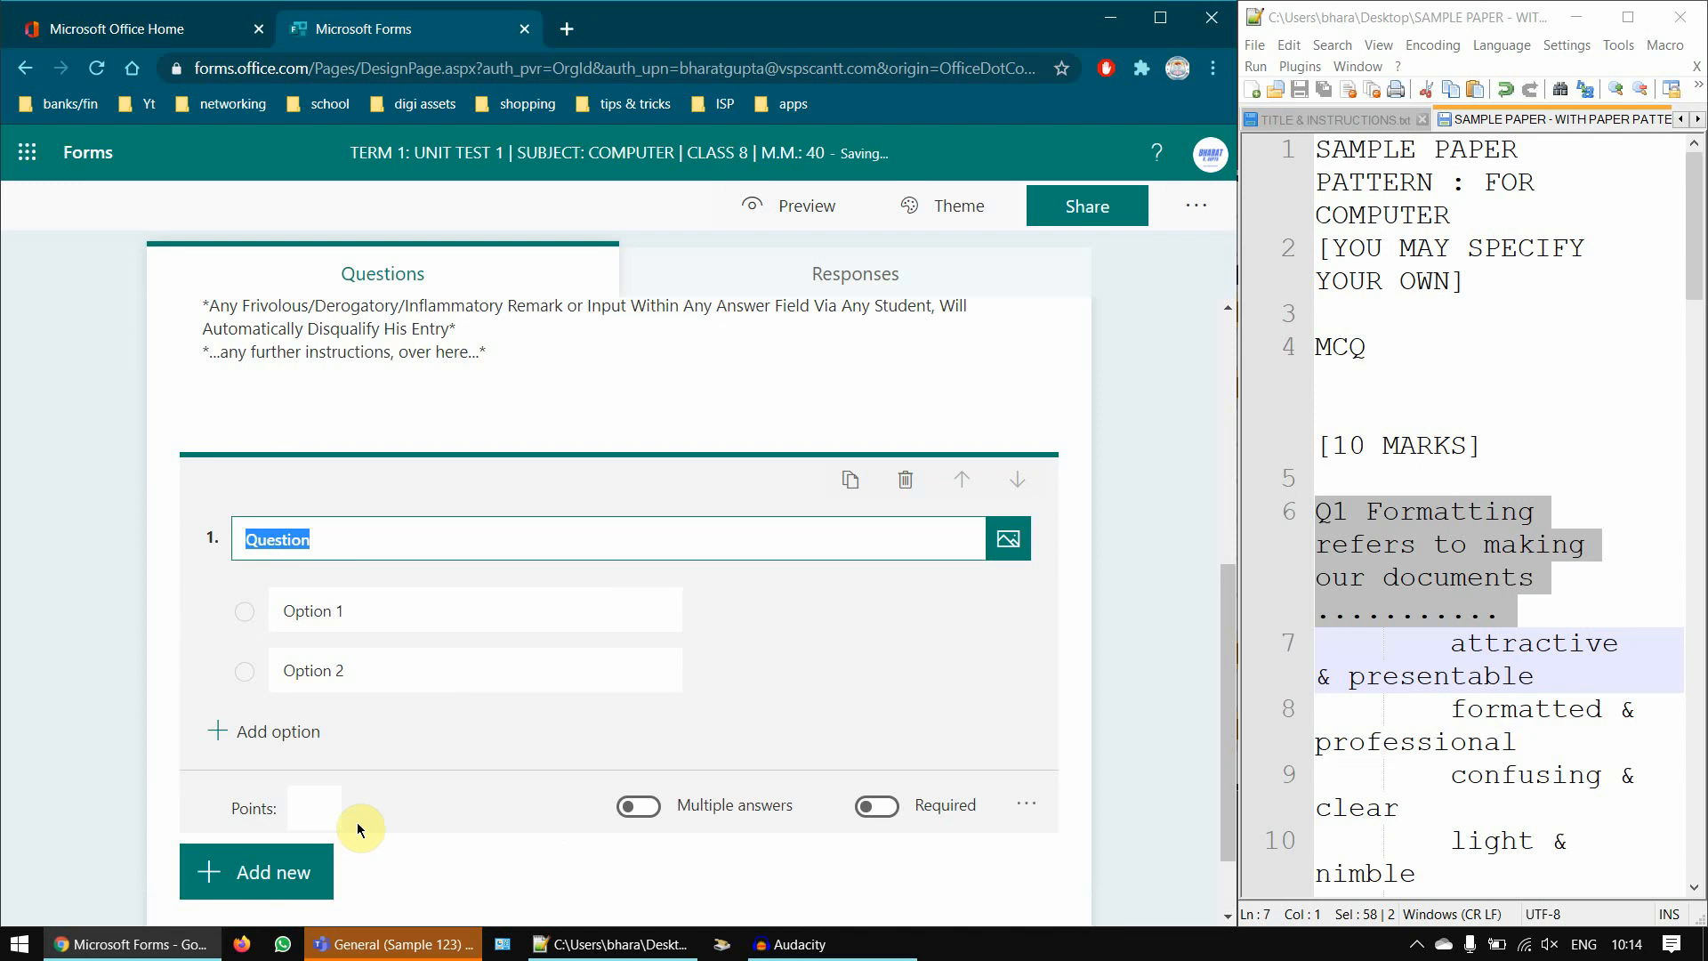
- Copy the Q1 text "Formatting refers to making our documents ..........." from the sample paper into the first question's title
double_click(1428, 512)
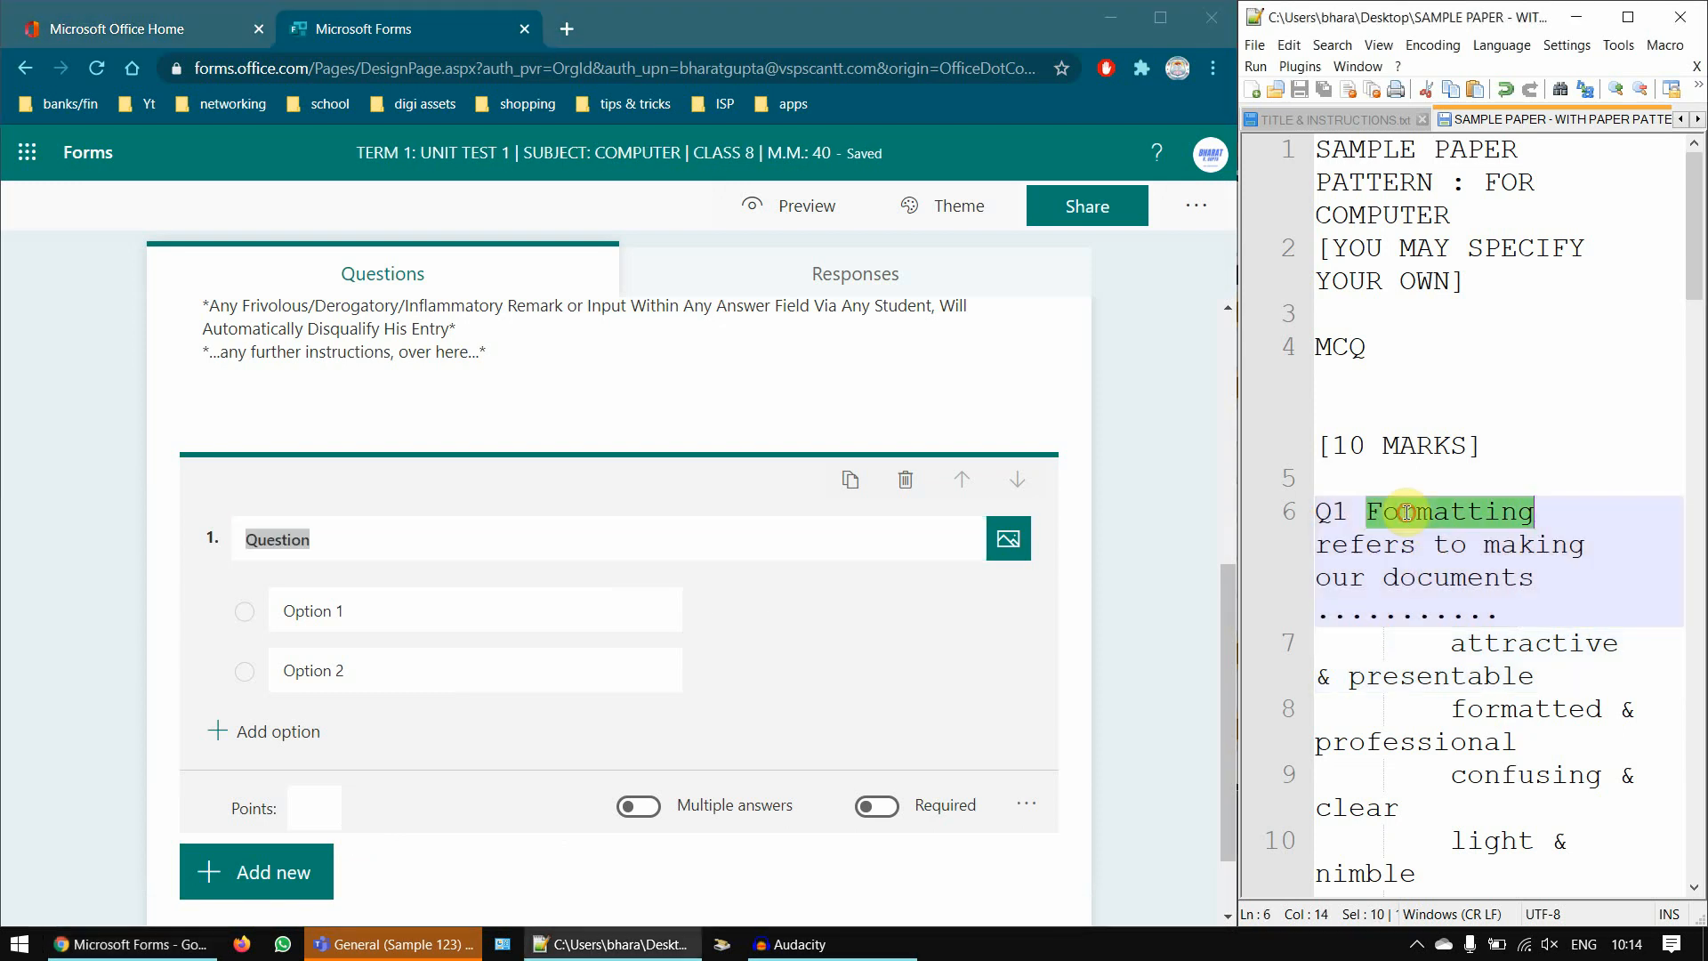
left_click(1532, 606, "shift")
key("ctrl+c")
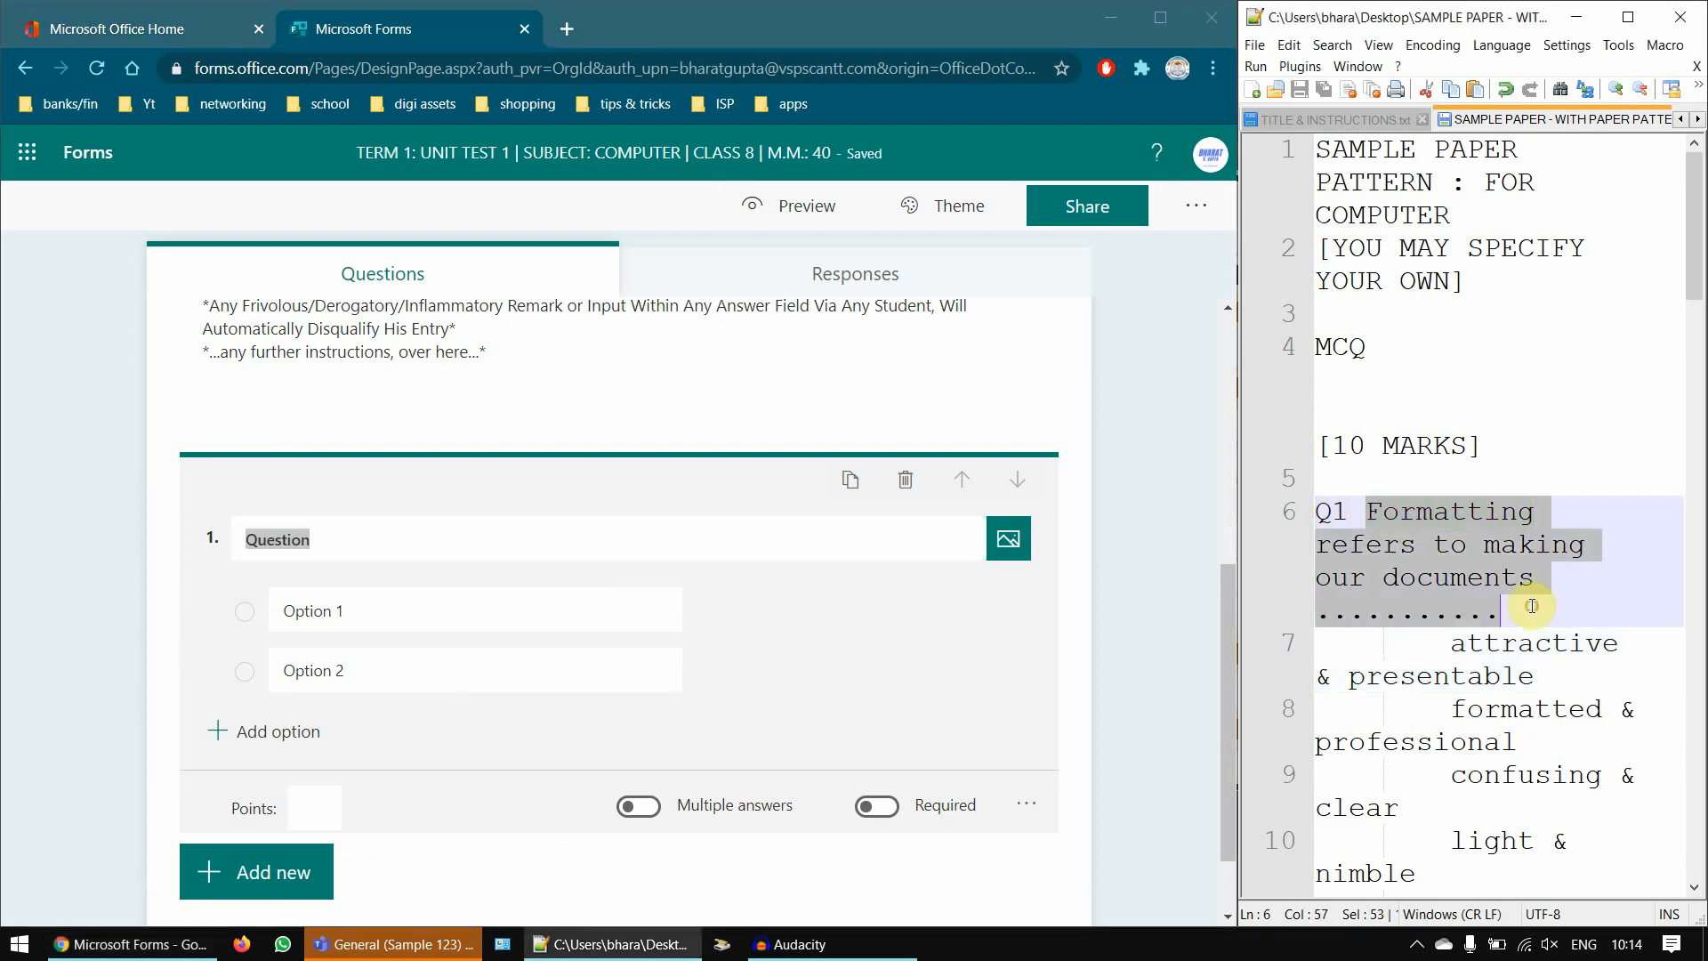
left_click(359, 539)
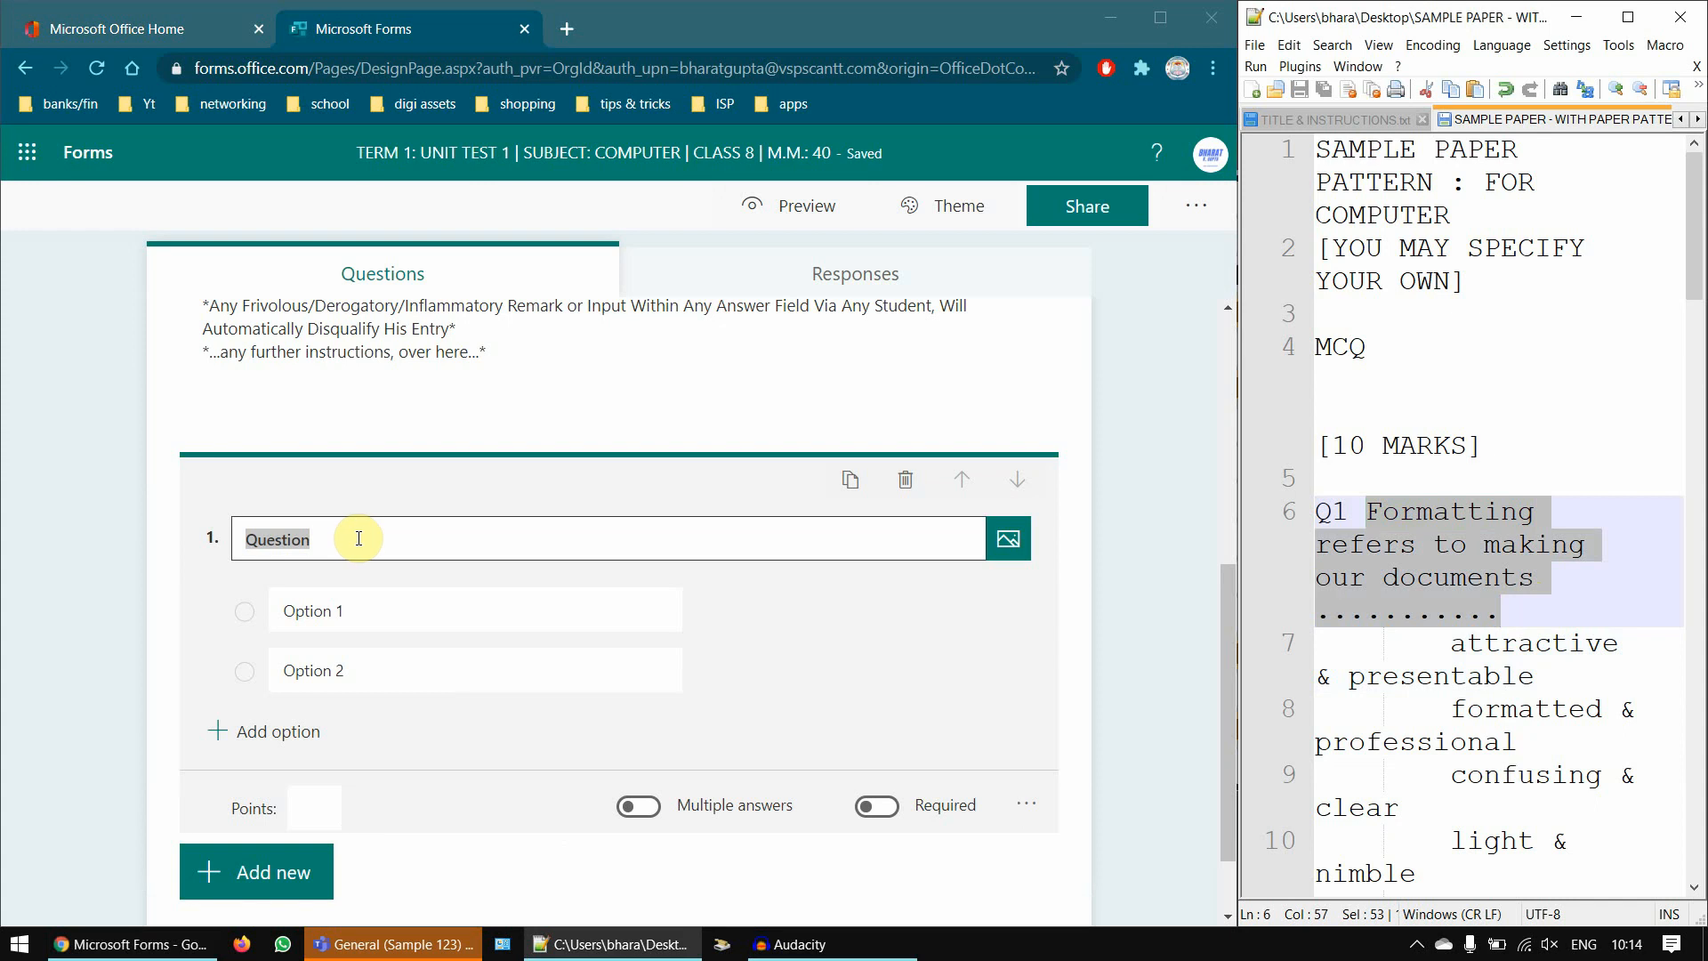
key("ctrl+a")
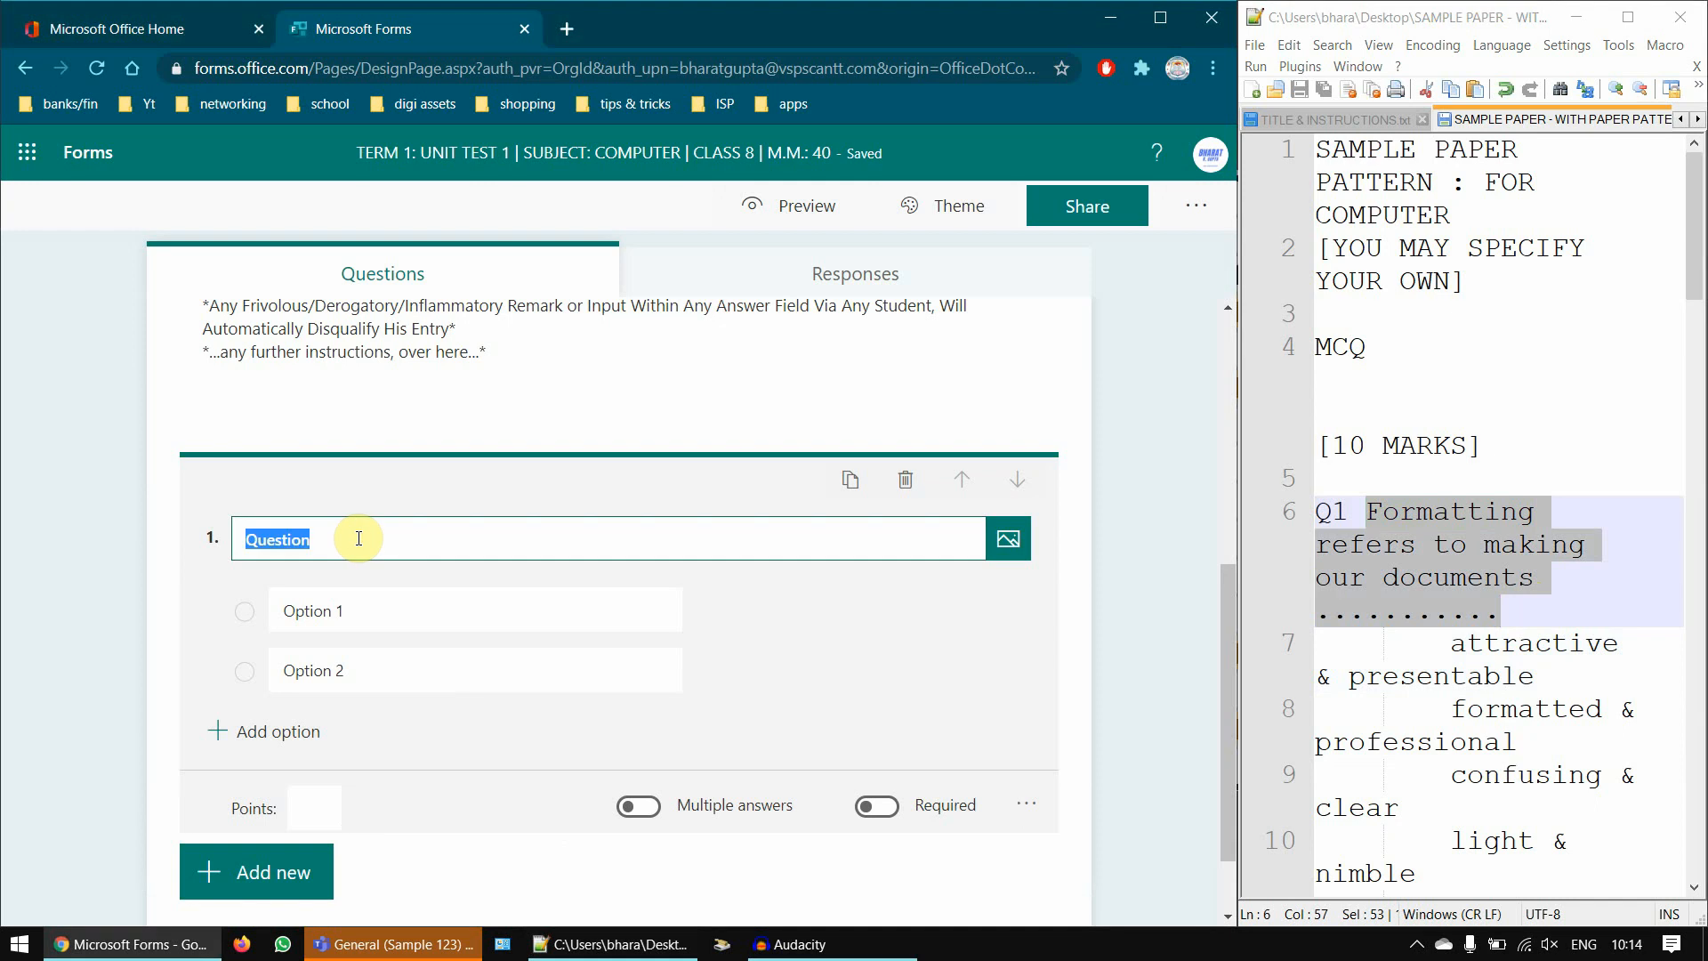
key("ctrl+v")
scroll(359, 539, "down", 1)
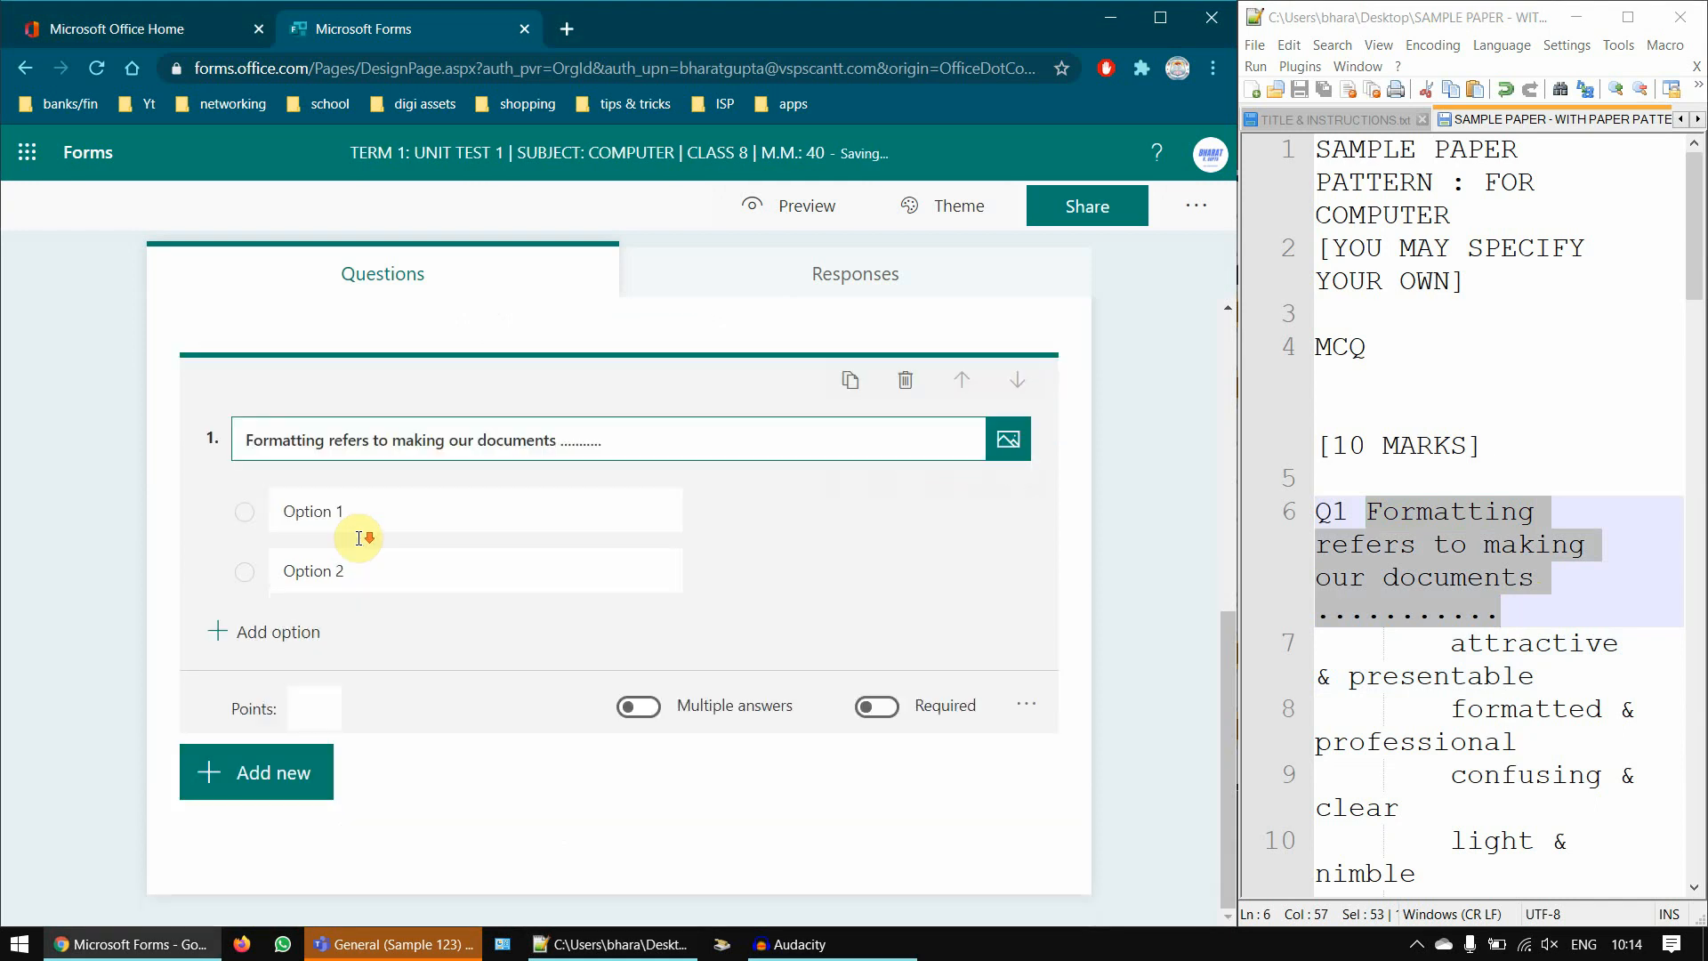
- Replace the first answer option of question 1 with "attractive & presentable" copied from the sample paper
double_click(1512, 645)
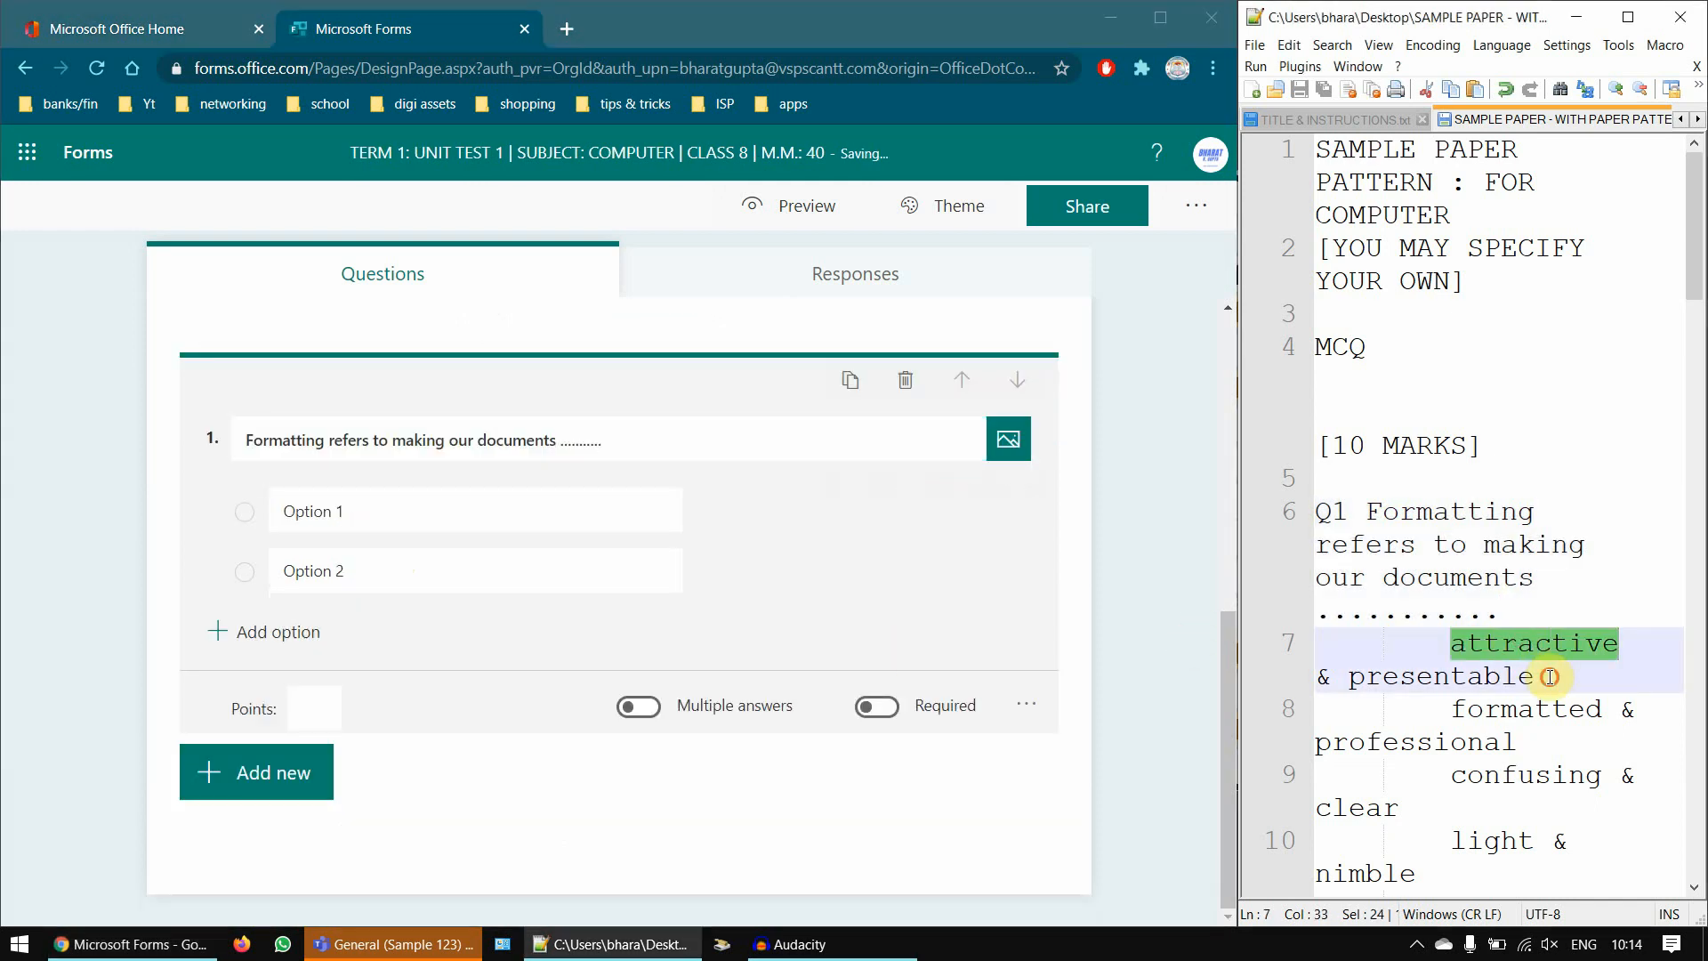
left_click(1536, 678, "shift")
key("ctrl+c")
left_click(477, 516)
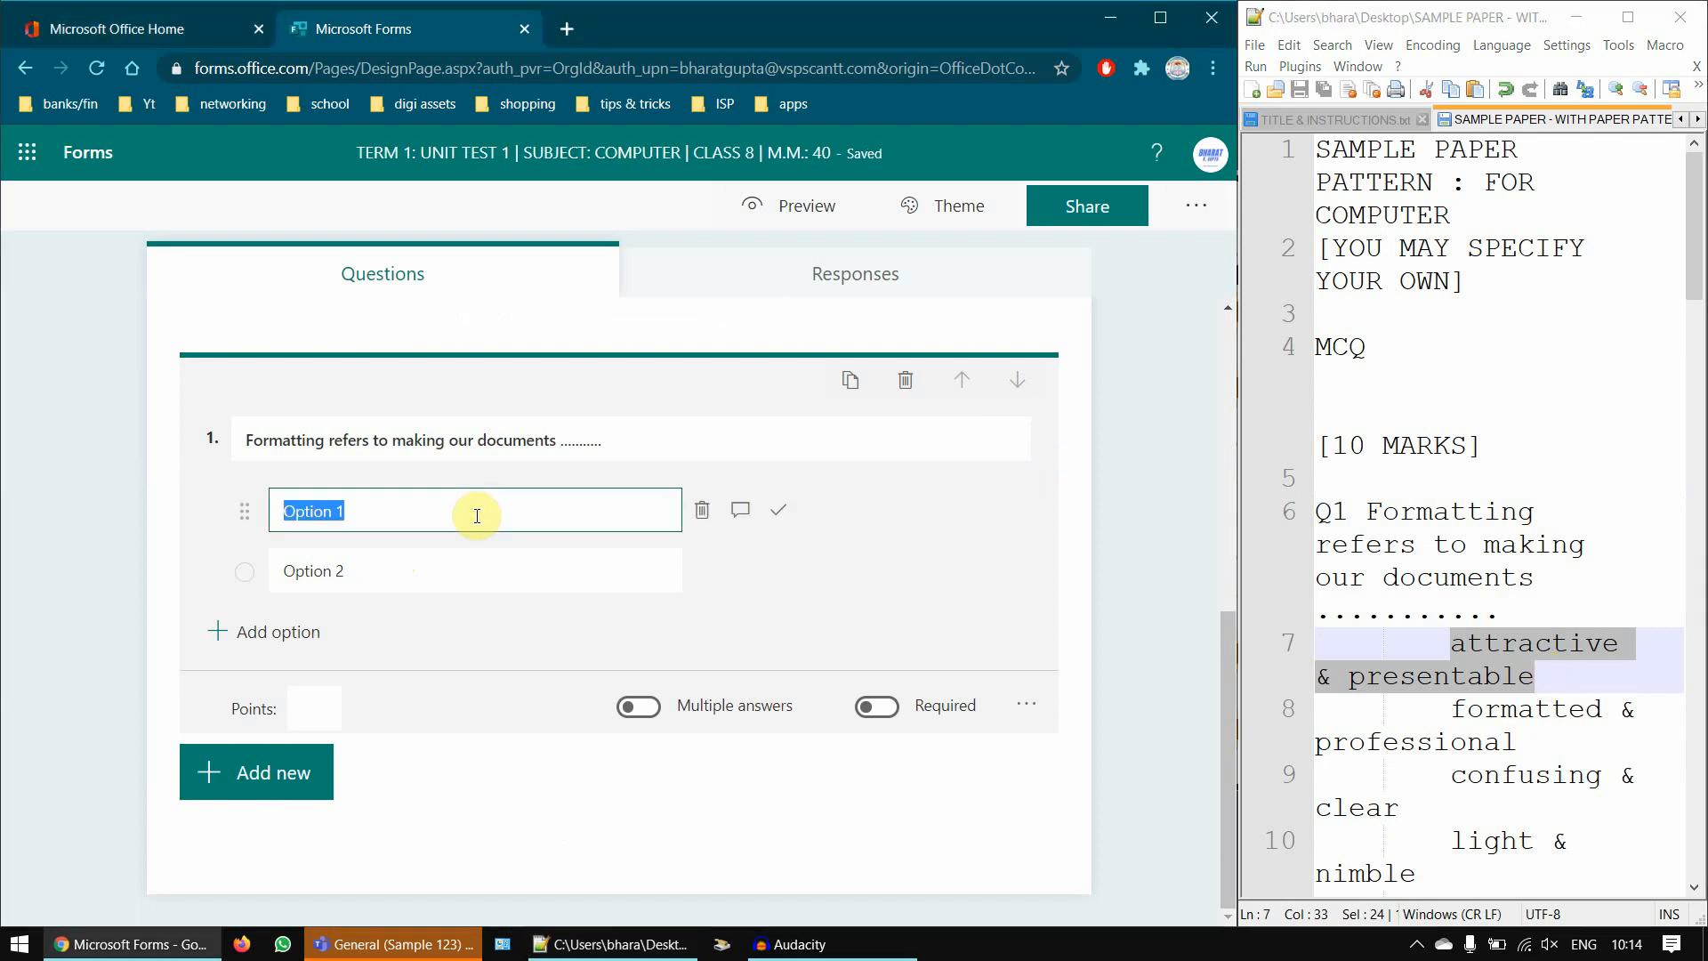
key("ctrl+v")
- Replace the second answer option of question 1 with "formatted & professional" copied from the sample paper
left_click(461, 567)
double_click(1501, 719)
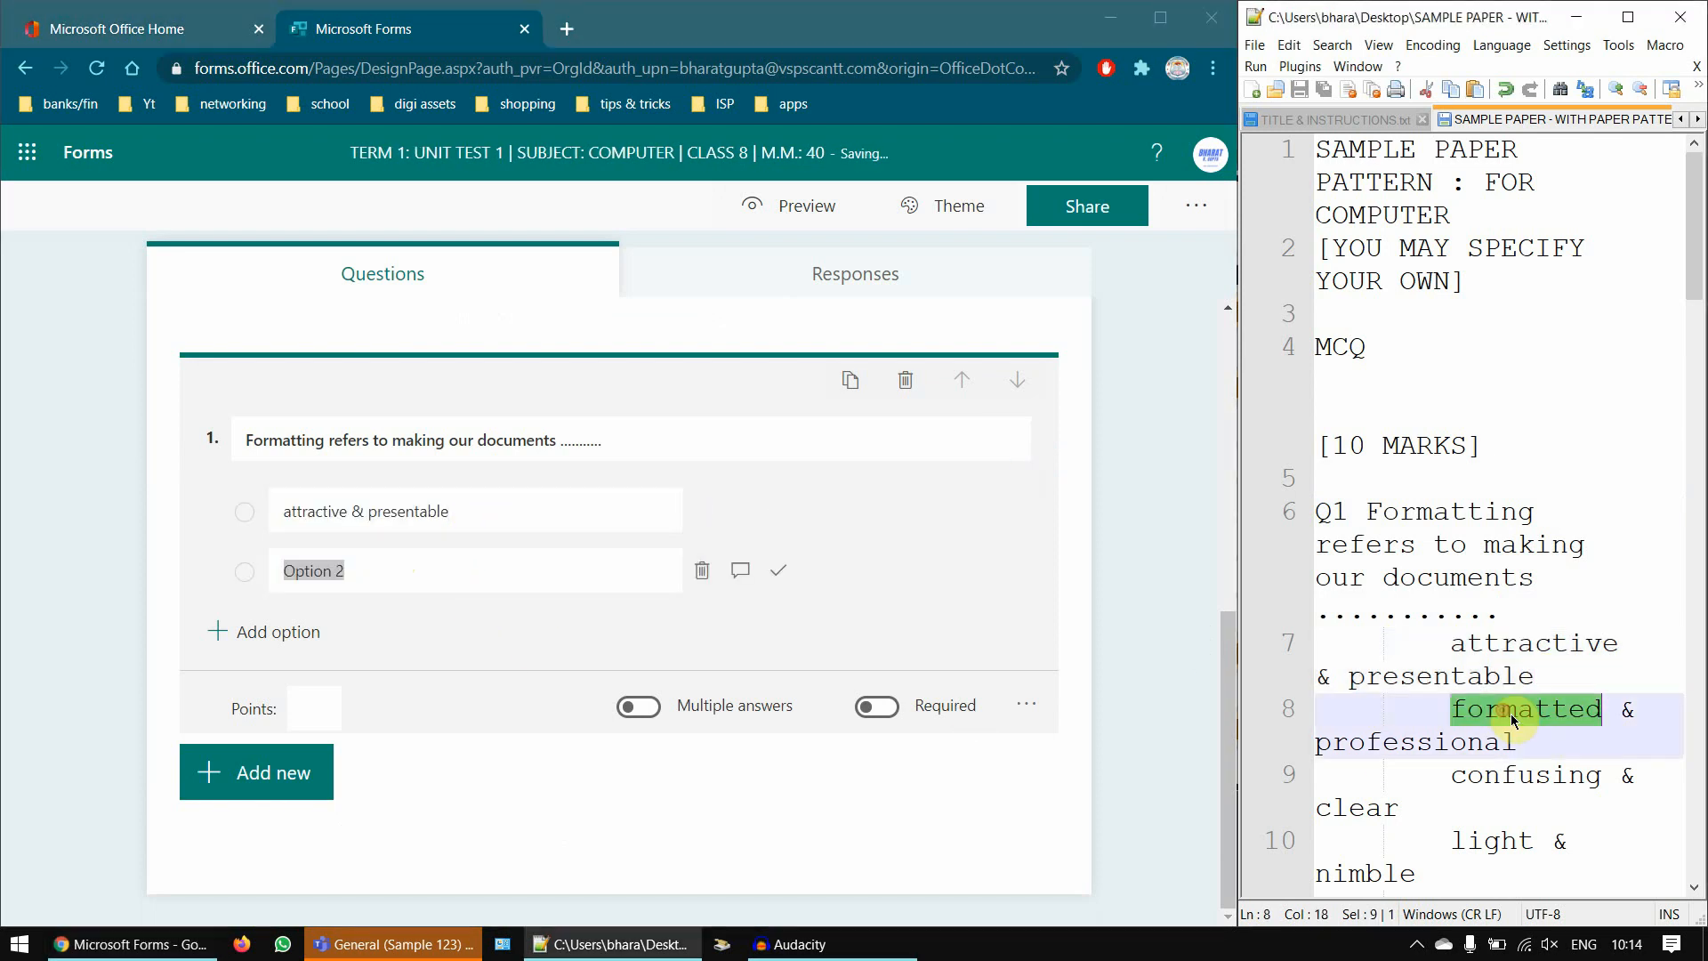
left_click(1553, 748, "shift")
key("ctrl+c")
left_click(450, 569)
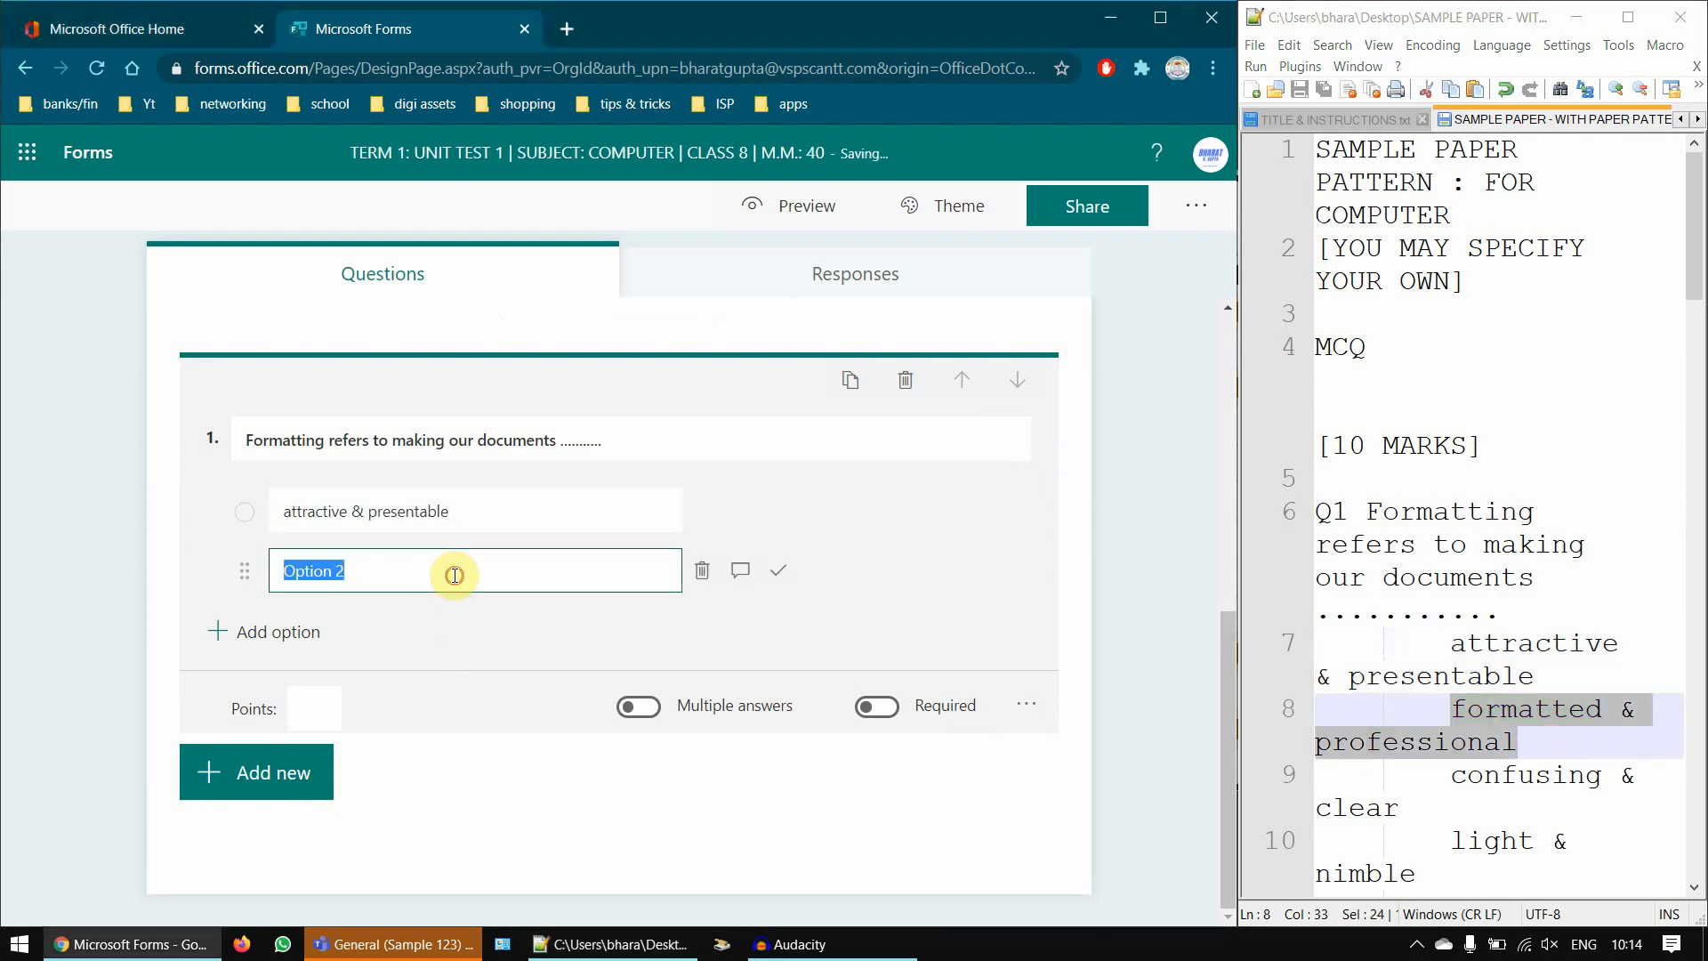
left_click(452, 571)
key("ctrl+a")
key("ctrl+v")
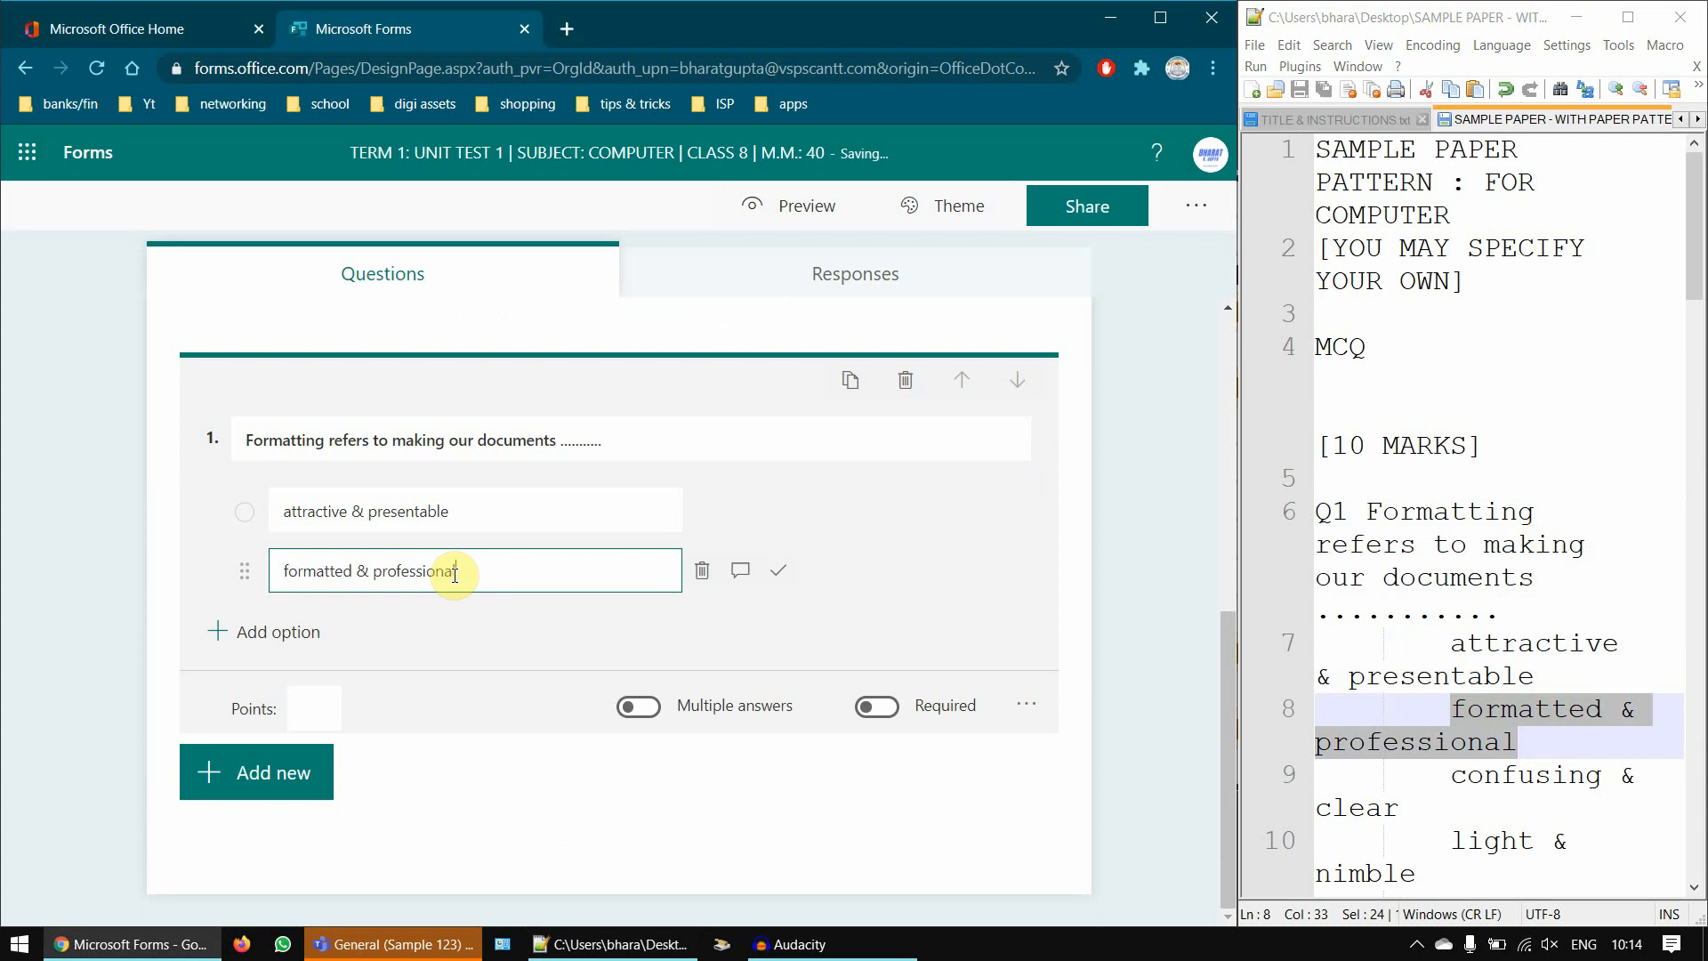
- Add a third answer option to question 1 and fill it with "confusing & clear" from the sample paper
left_click(293, 632)
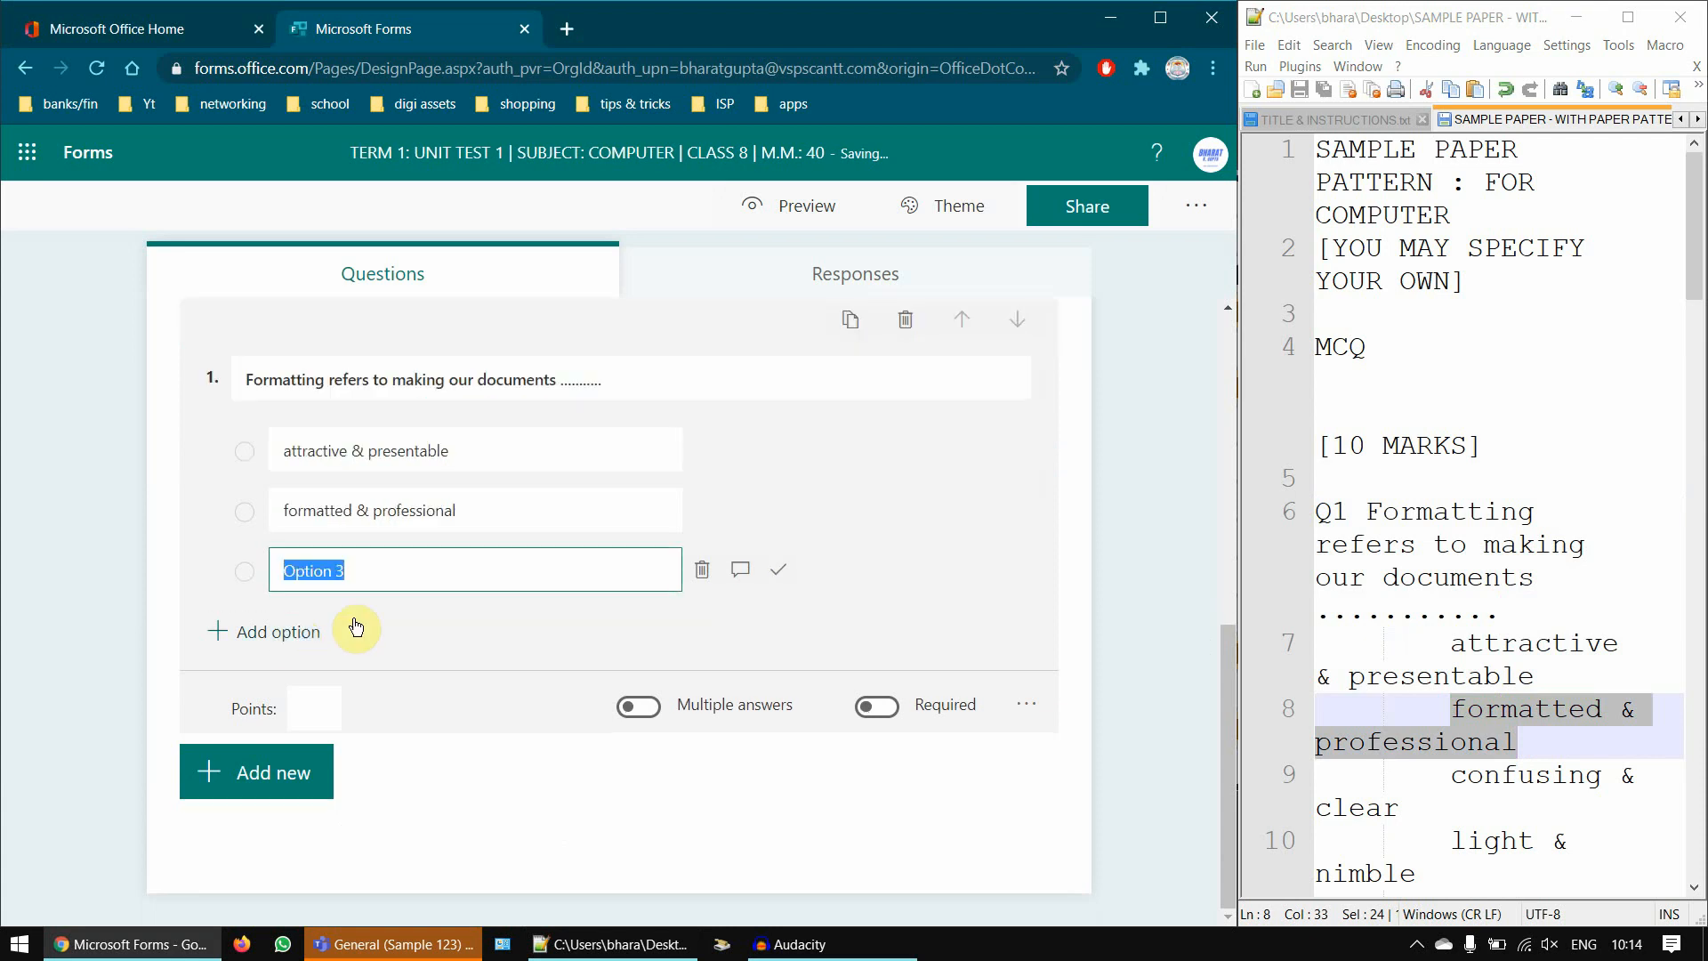
left_click_drag(1452, 776, 1400, 809)
key("ctrl+c")
left_click(484, 567)
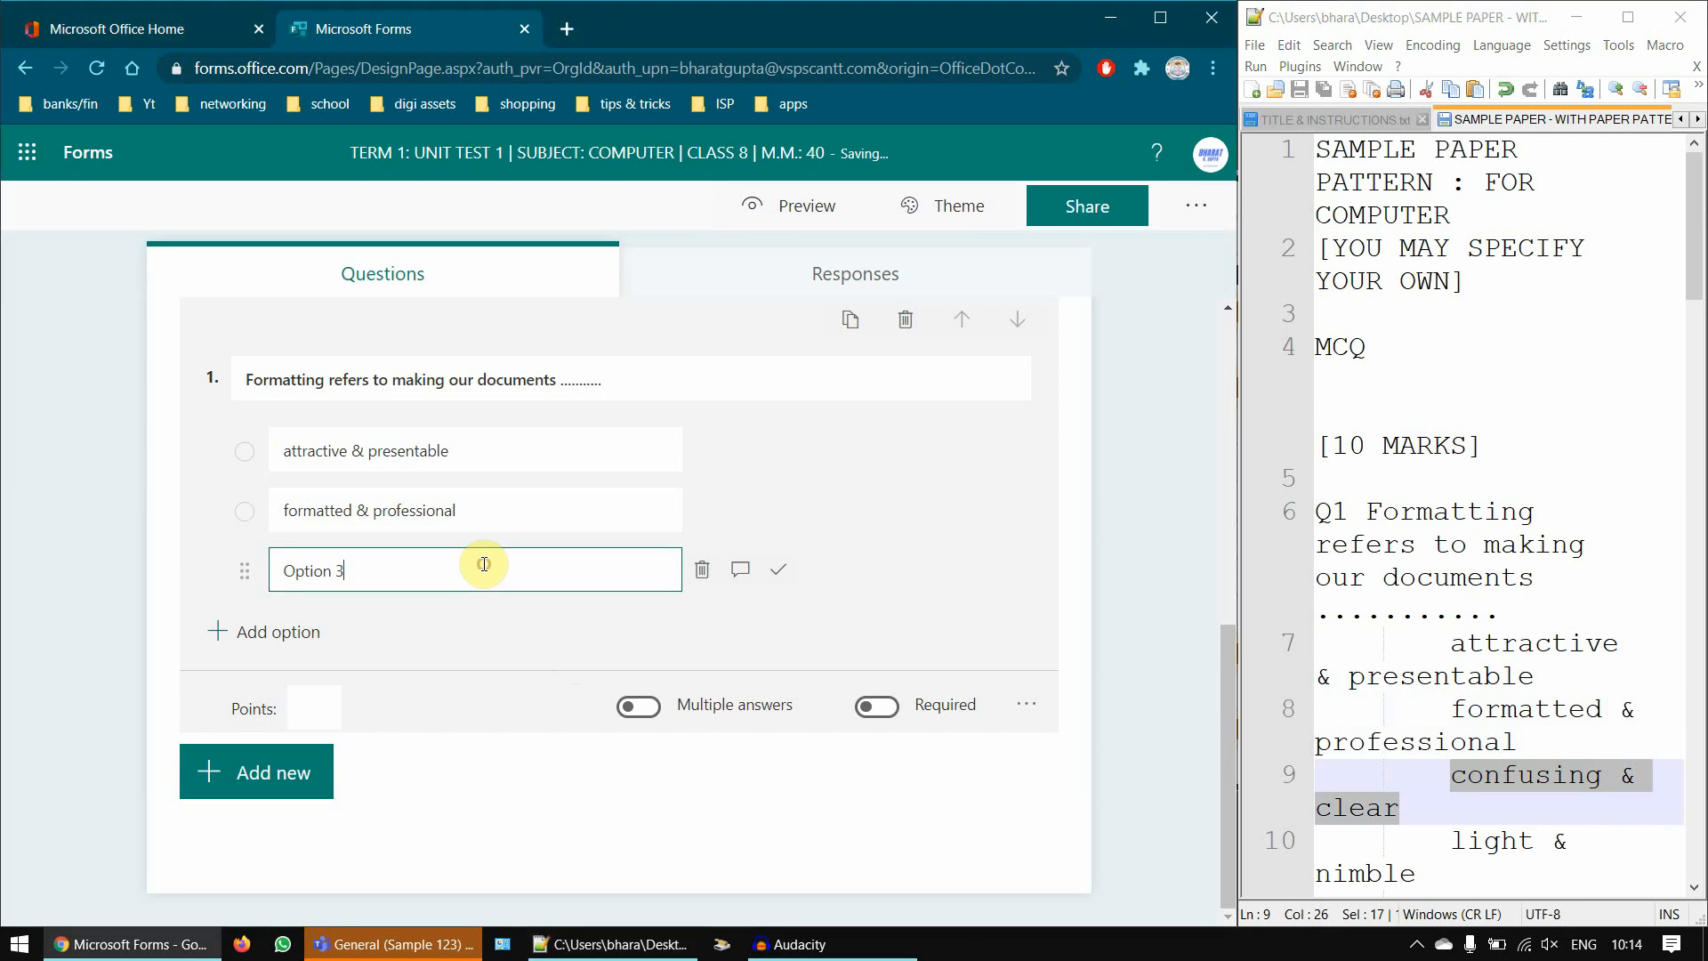
key("ctrl+v")
- Add a fourth answer option to question 1 and fill it with "light & nimble" from the sample paper
left_click(267, 631)
left_click_drag(1452, 841, 1426, 876)
key("ctrl+c")
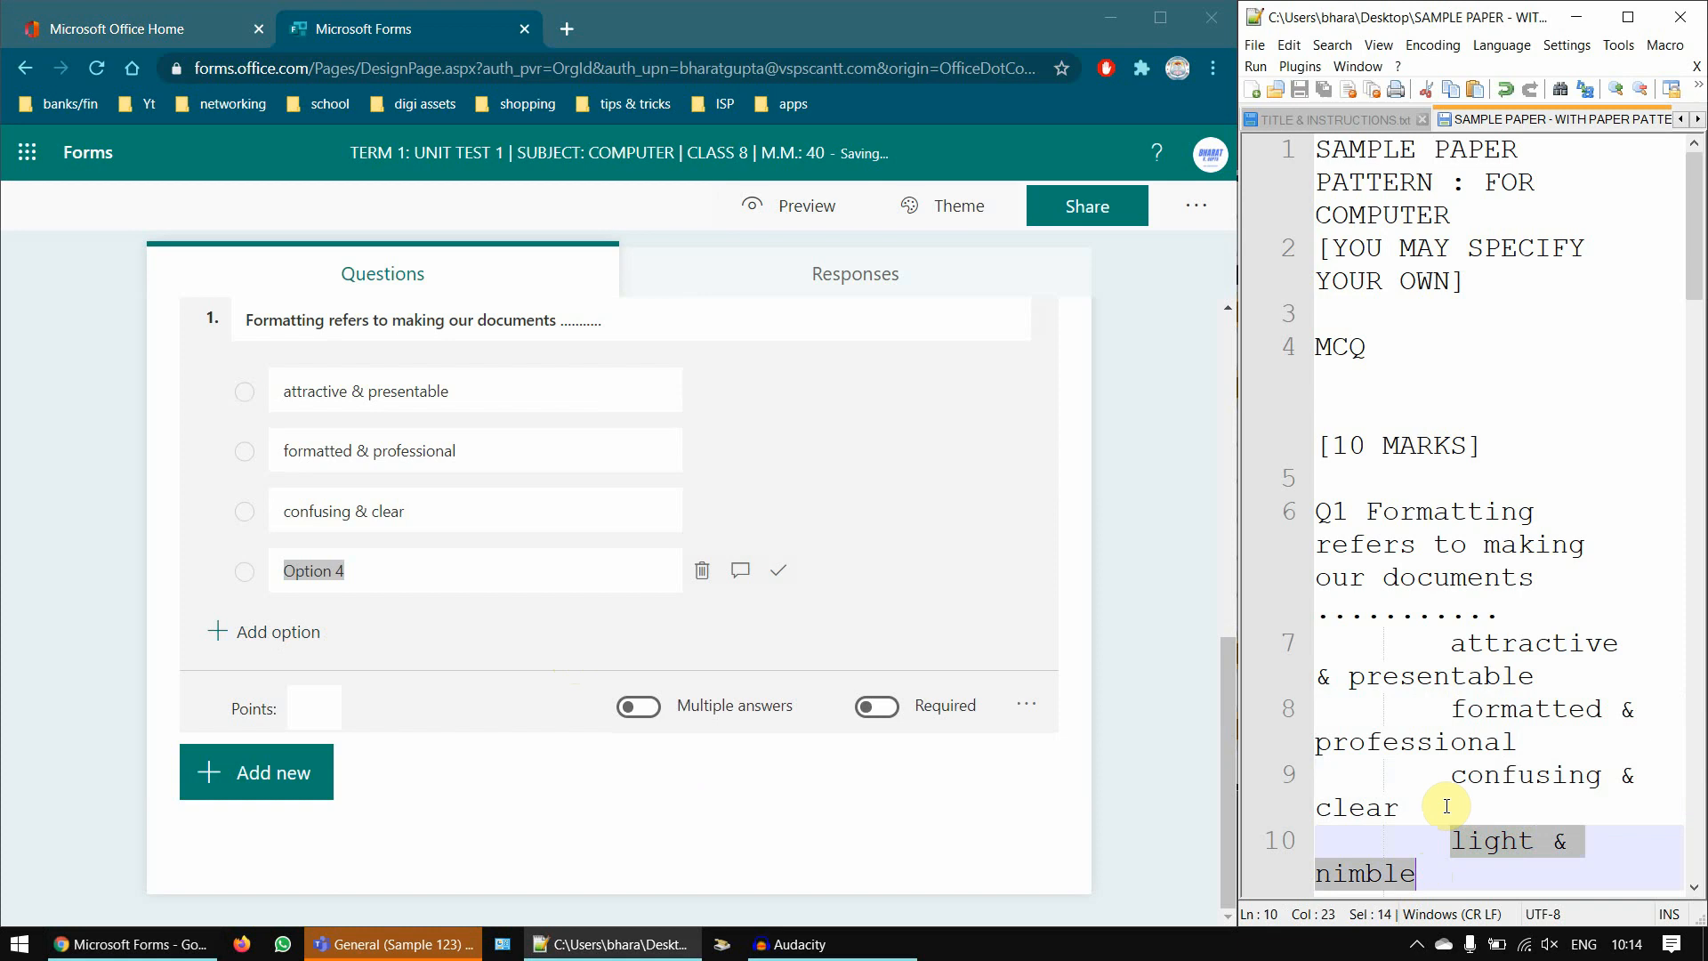
left_click(371, 577)
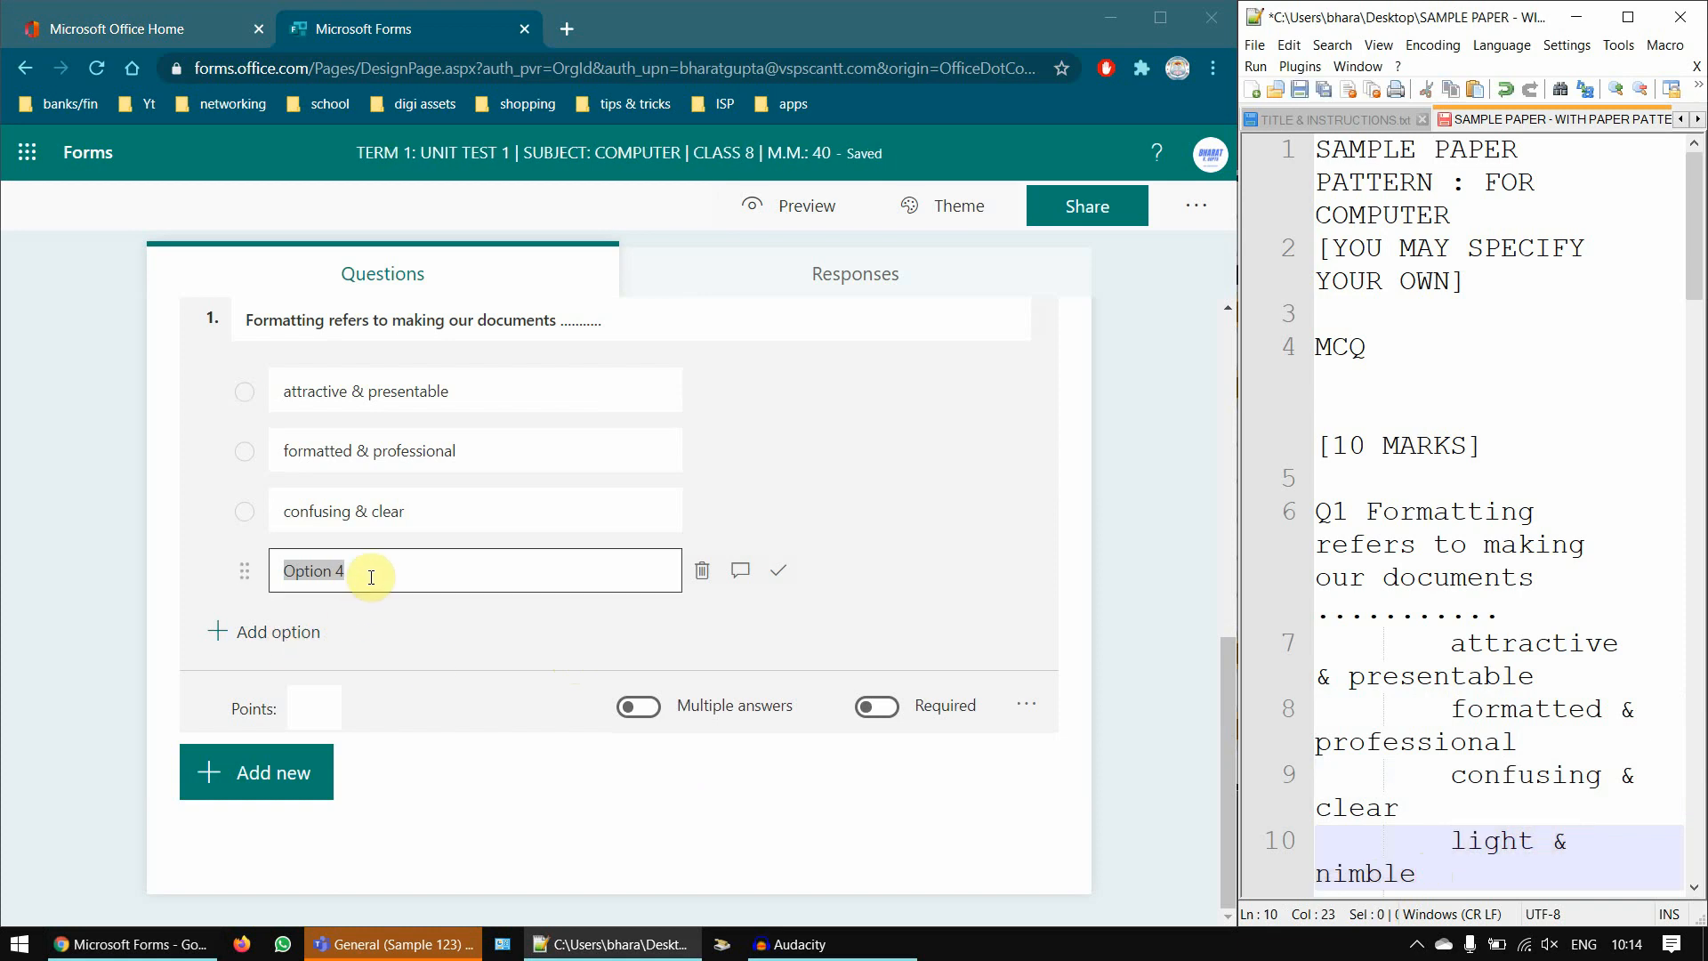
left_click(371, 576)
key("ctrl+a")
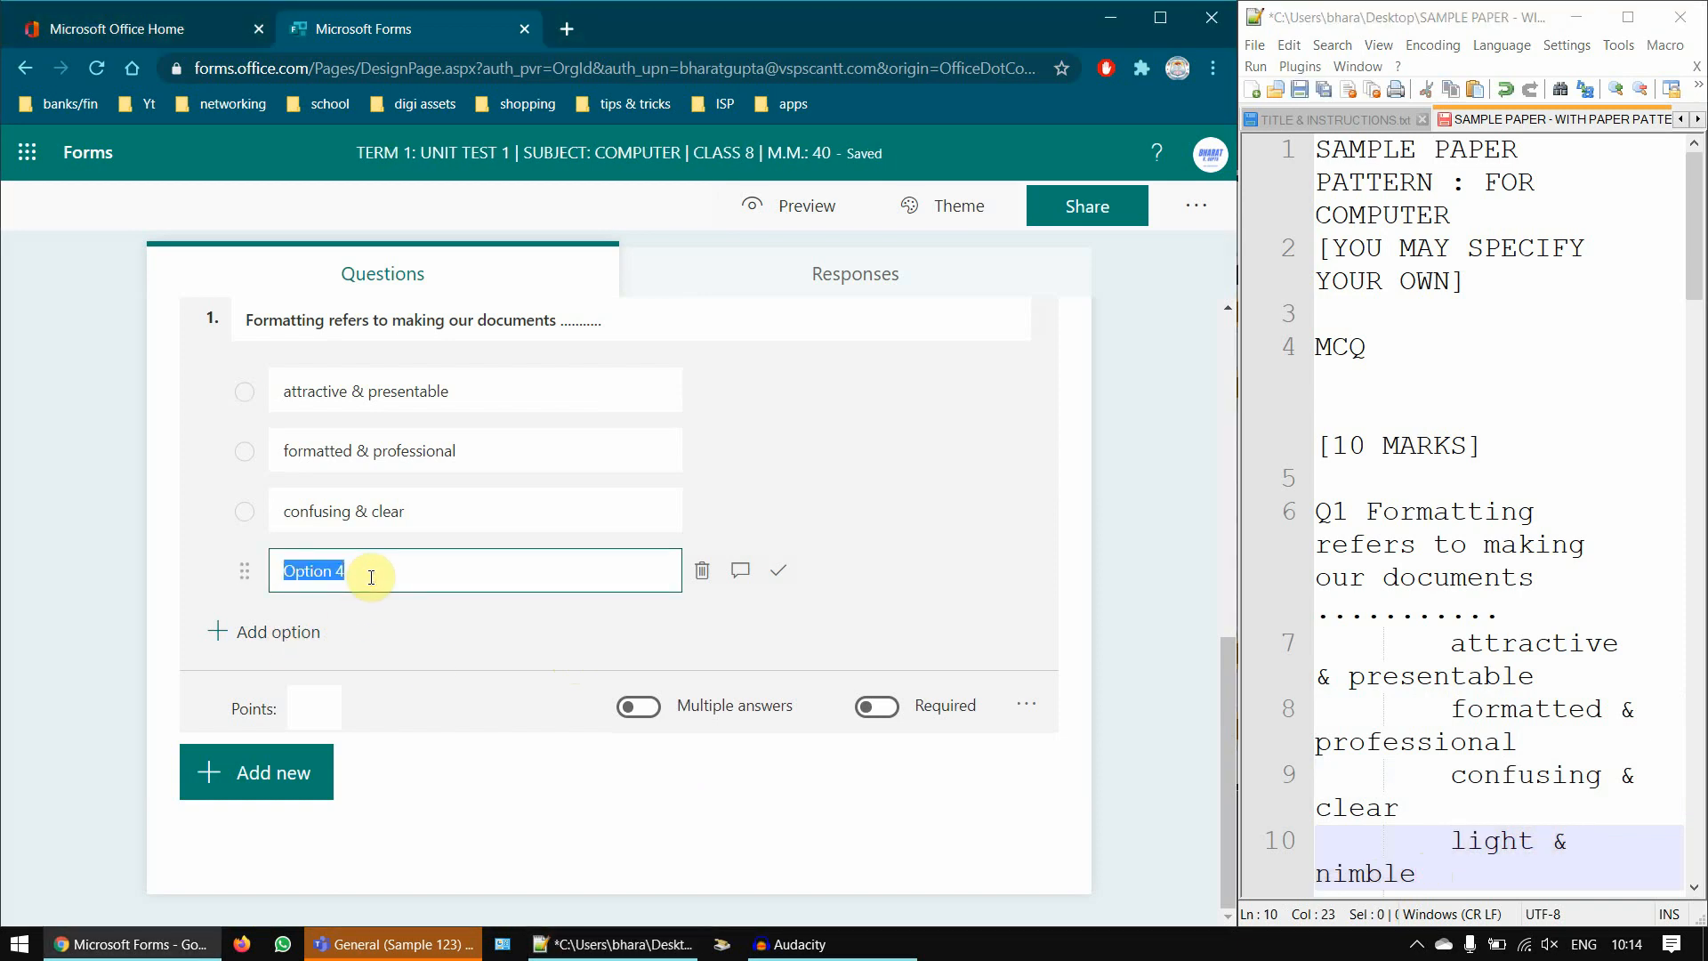
key("ctrl+v")
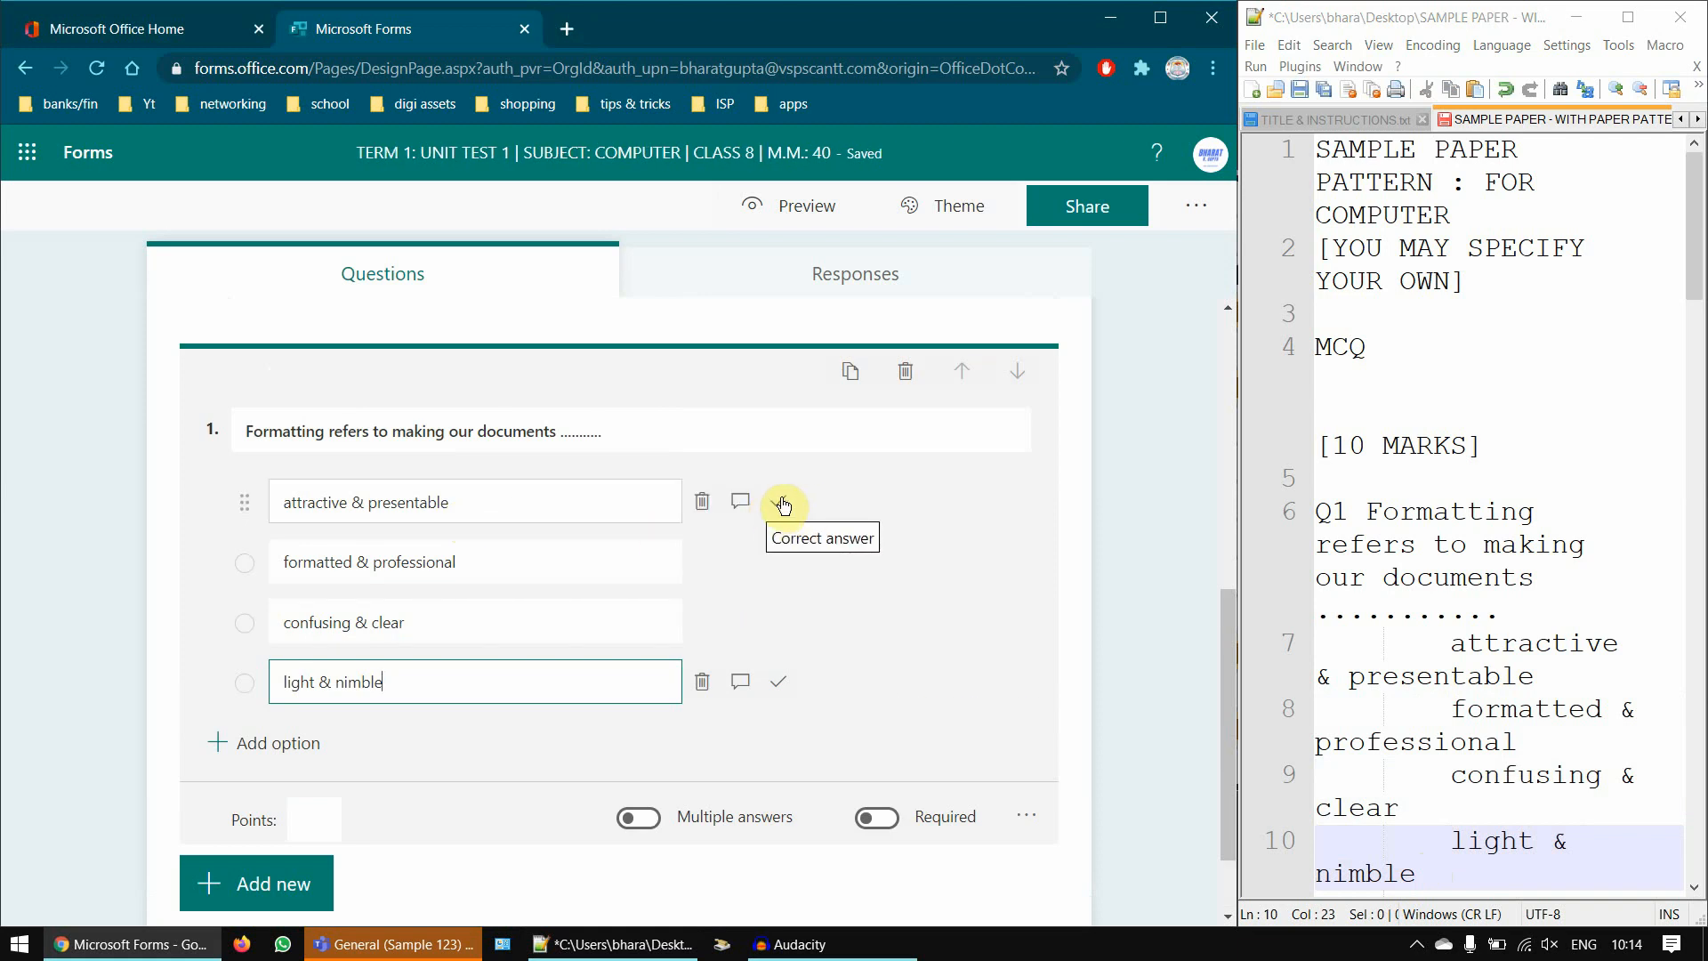
- Mark "attractive & presentable" as the correct answer of question 1 and make the question required
left_click(783, 505)
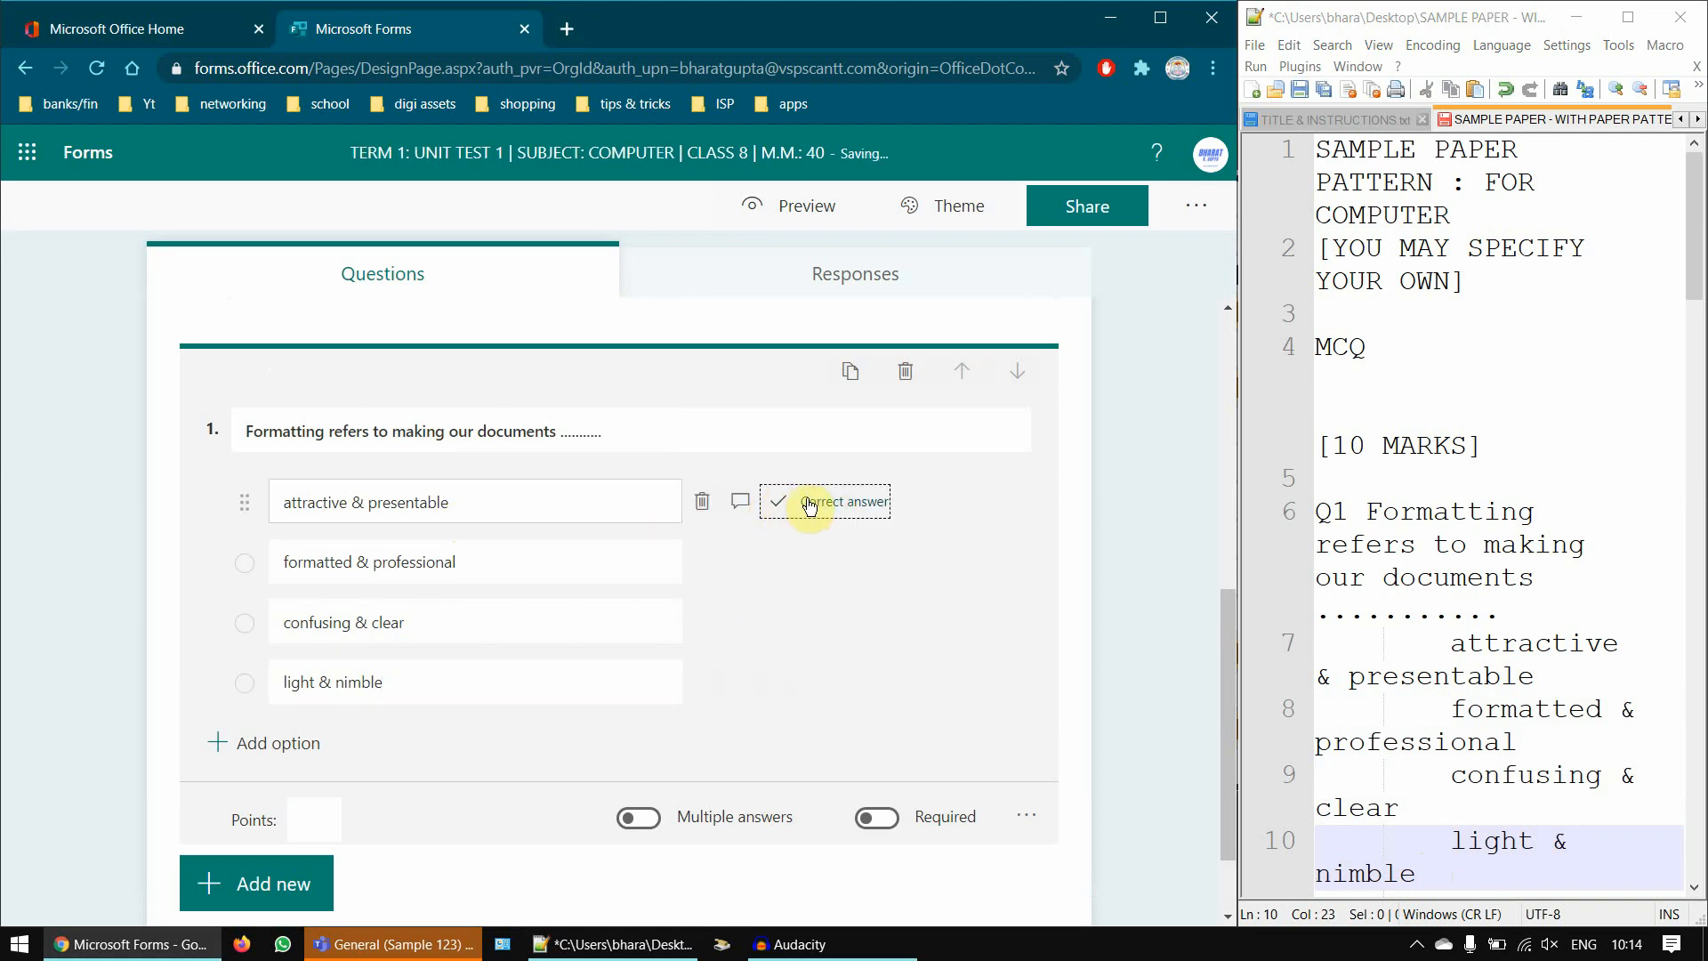
scroll(808, 507, "down", 1)
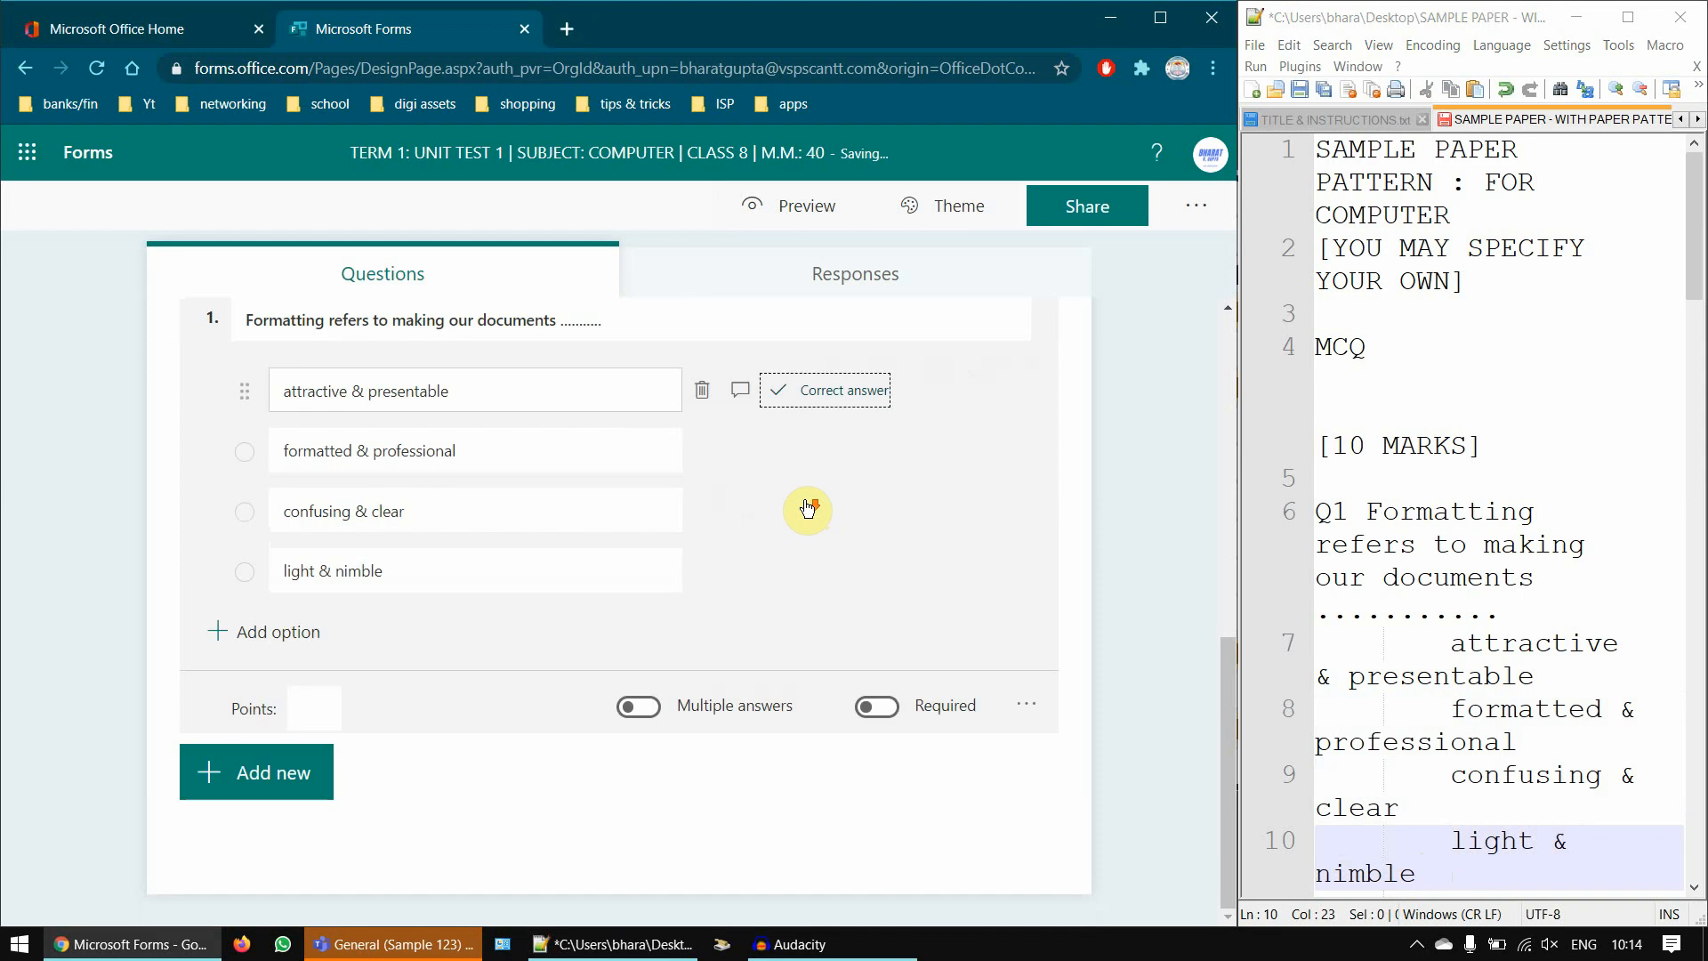
left_click(879, 707)
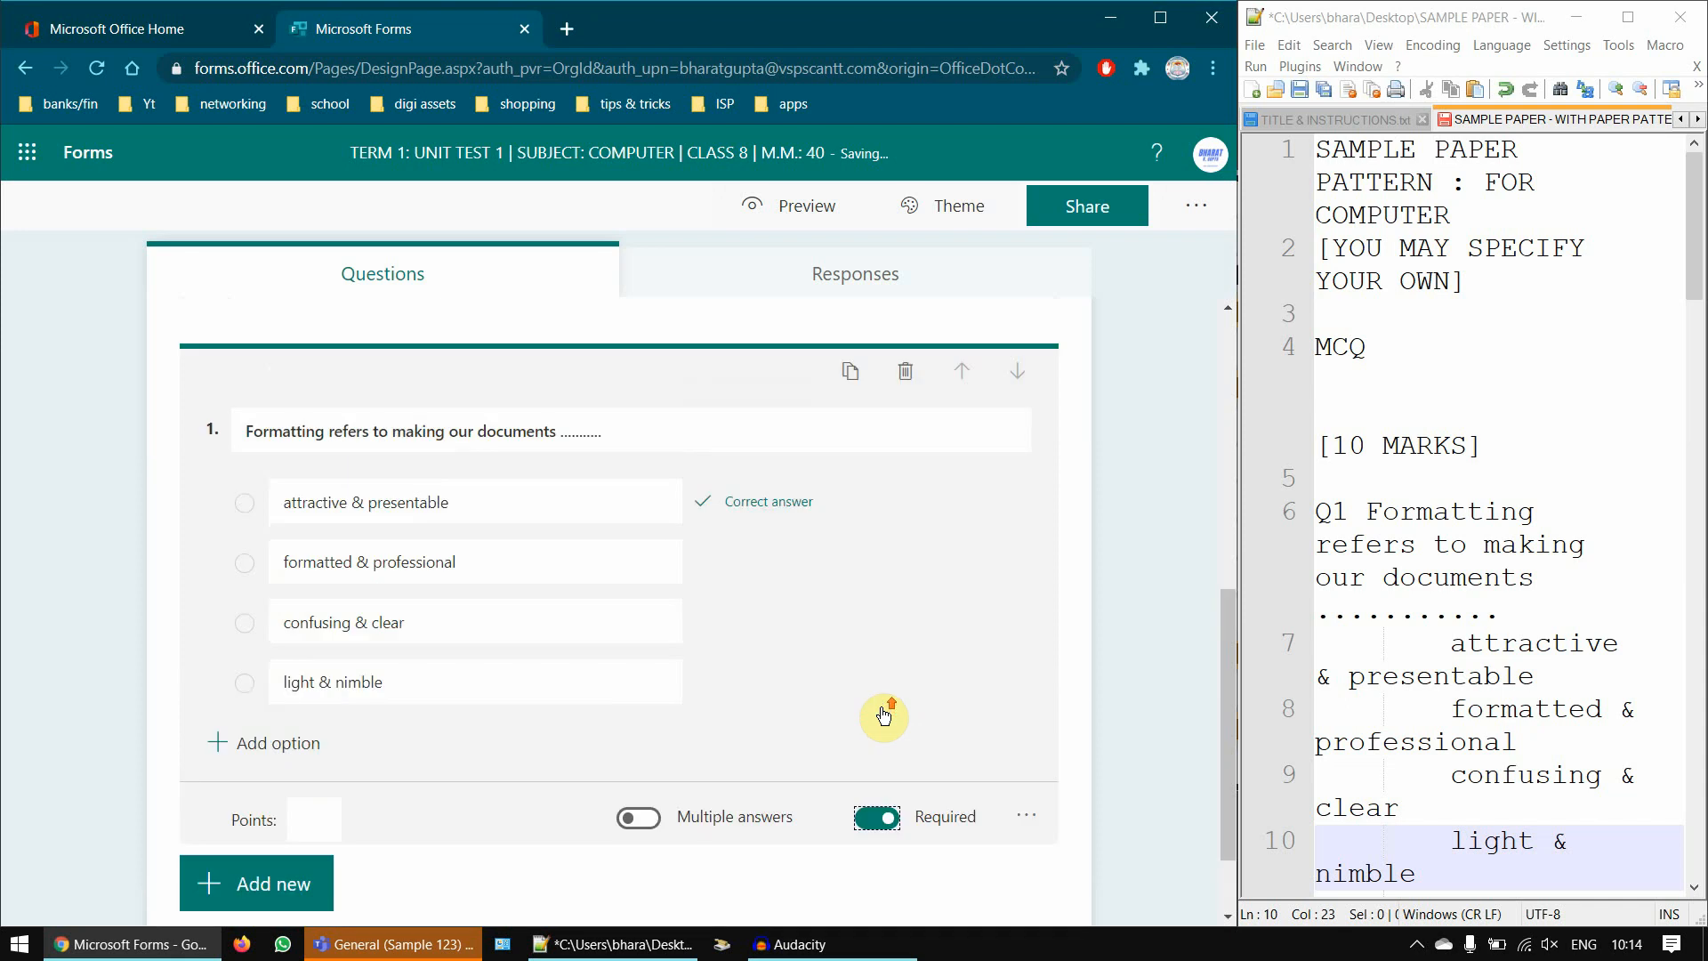
scroll(888, 833, "down", 1)
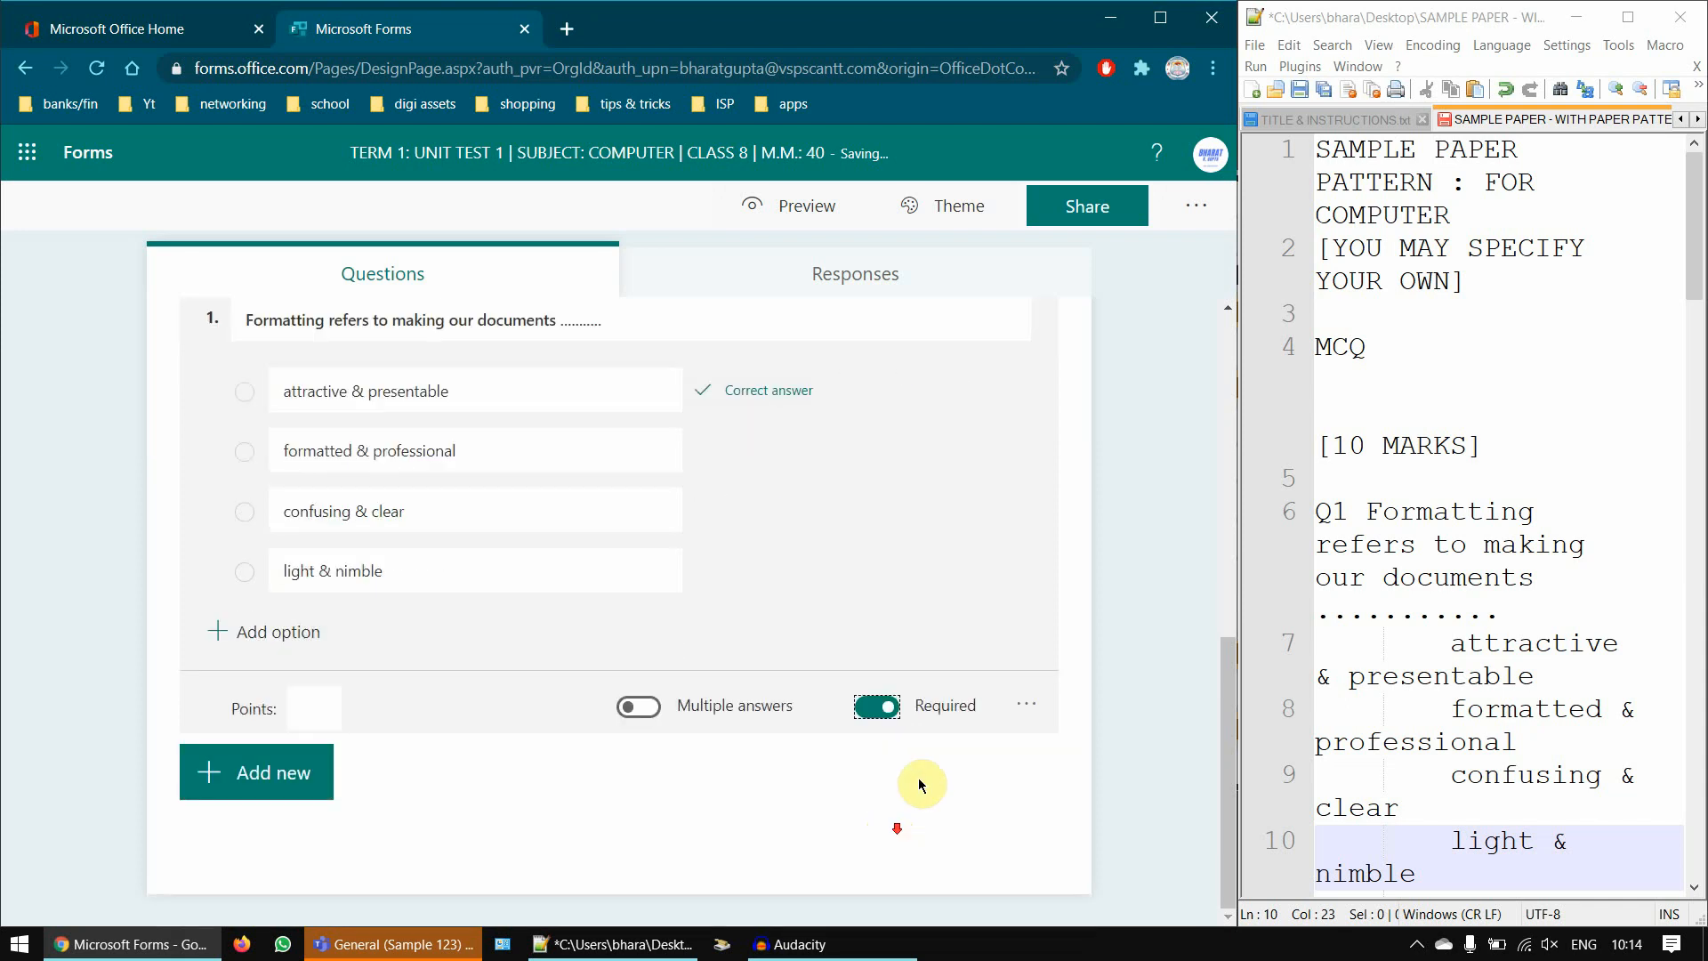
- Duplicate the completed first question to use its copy as question 2
left_click(1496, 442)
scroll(1496, 445, "down", 2, "ctrl")
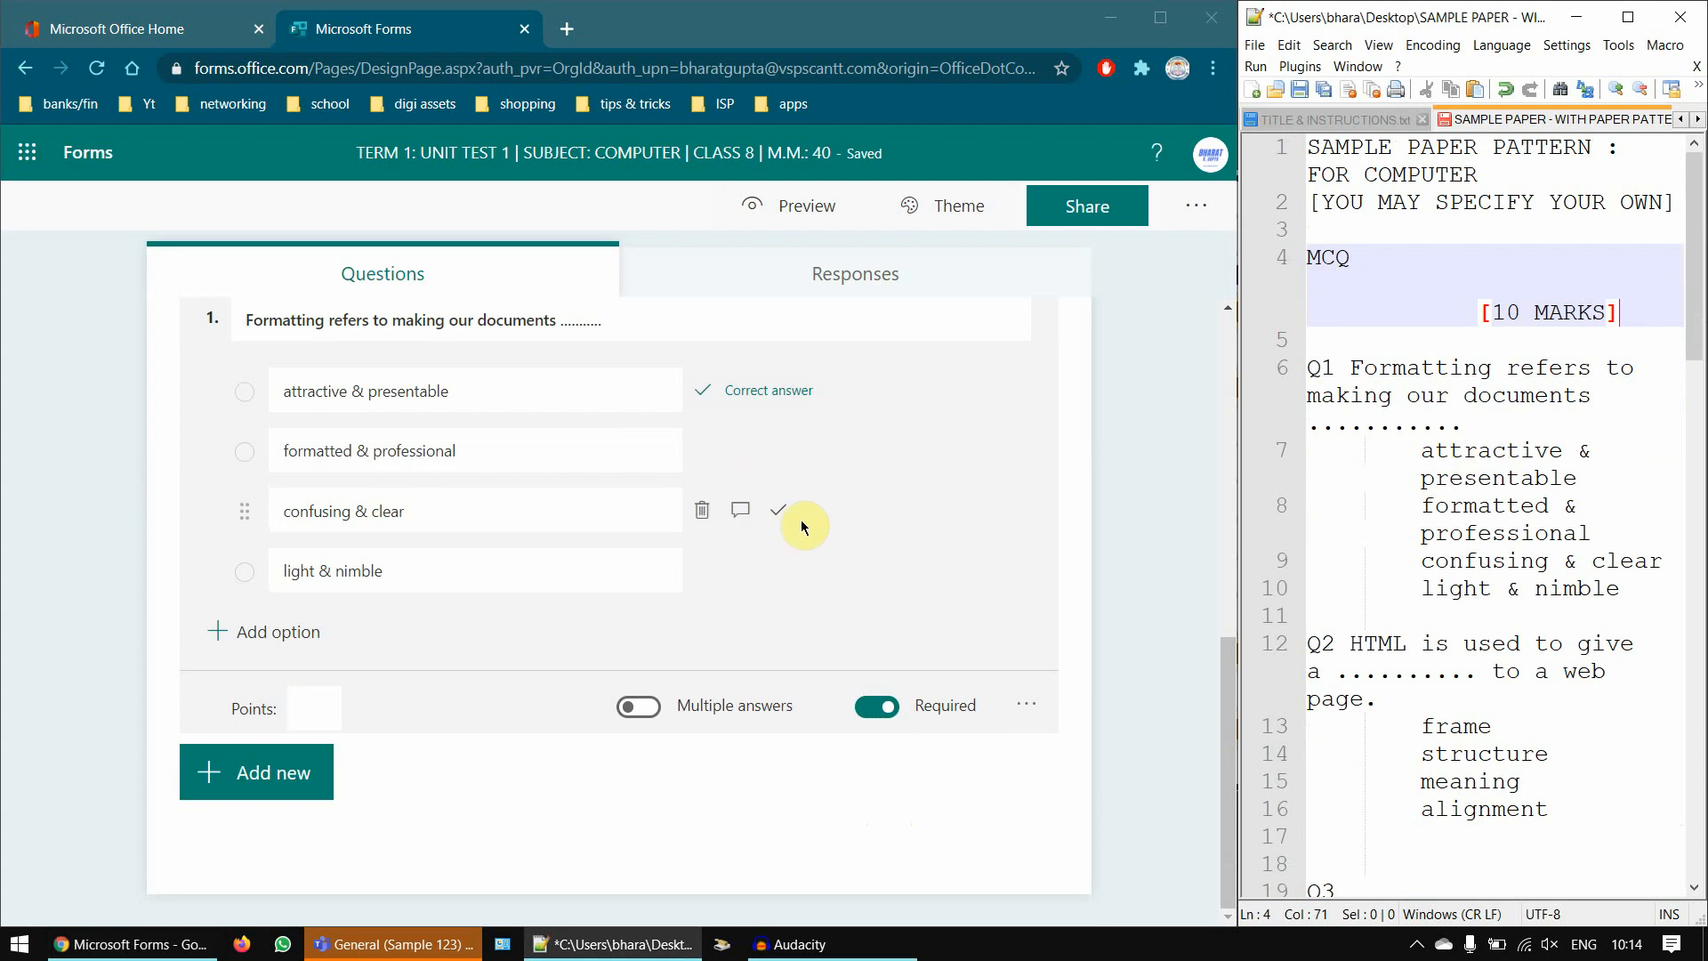
left_click(857, 568)
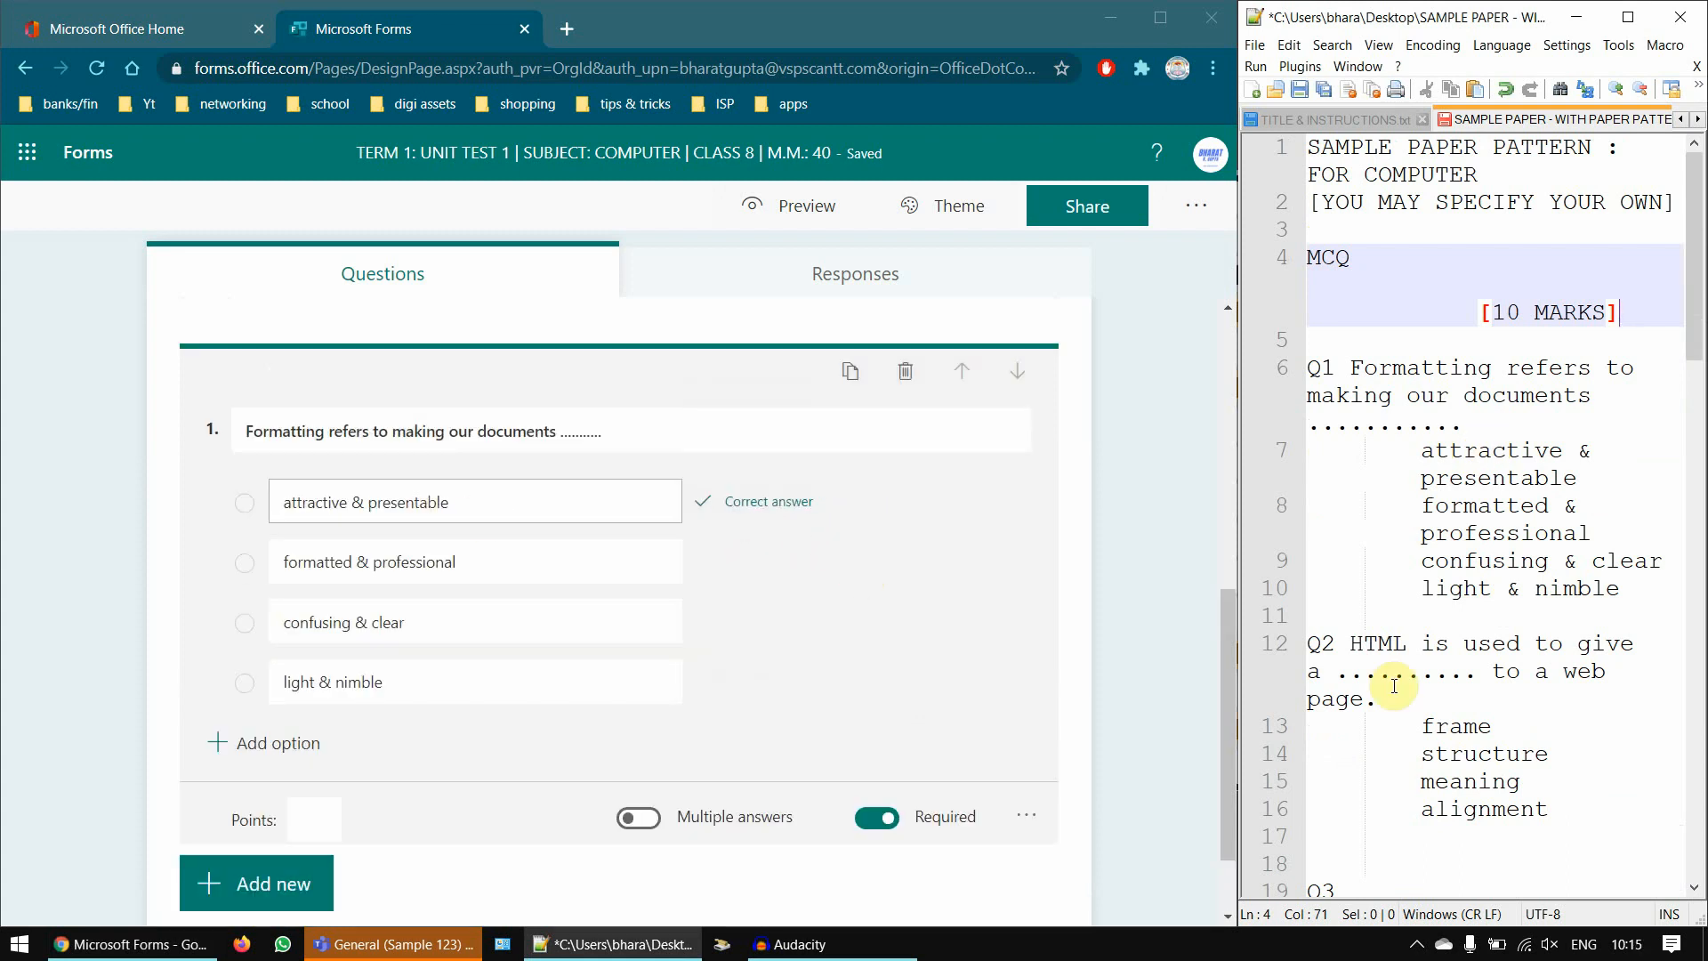
scroll(816, 613, "down", 1)
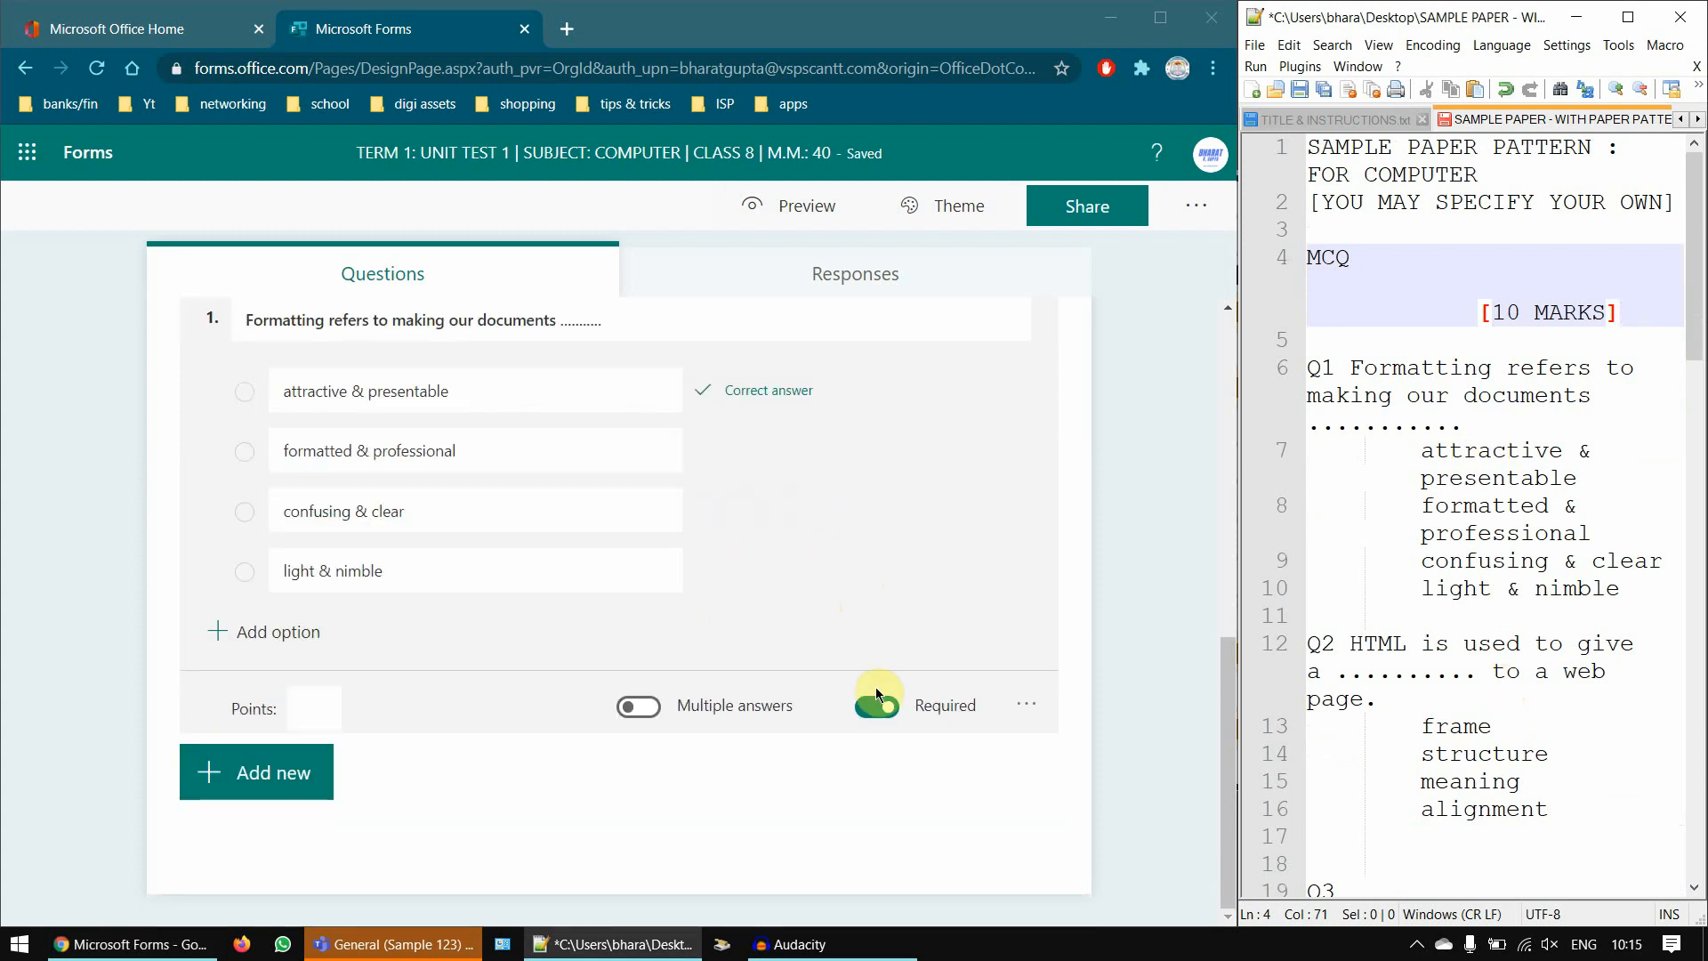
scroll(876, 687, "up", 1)
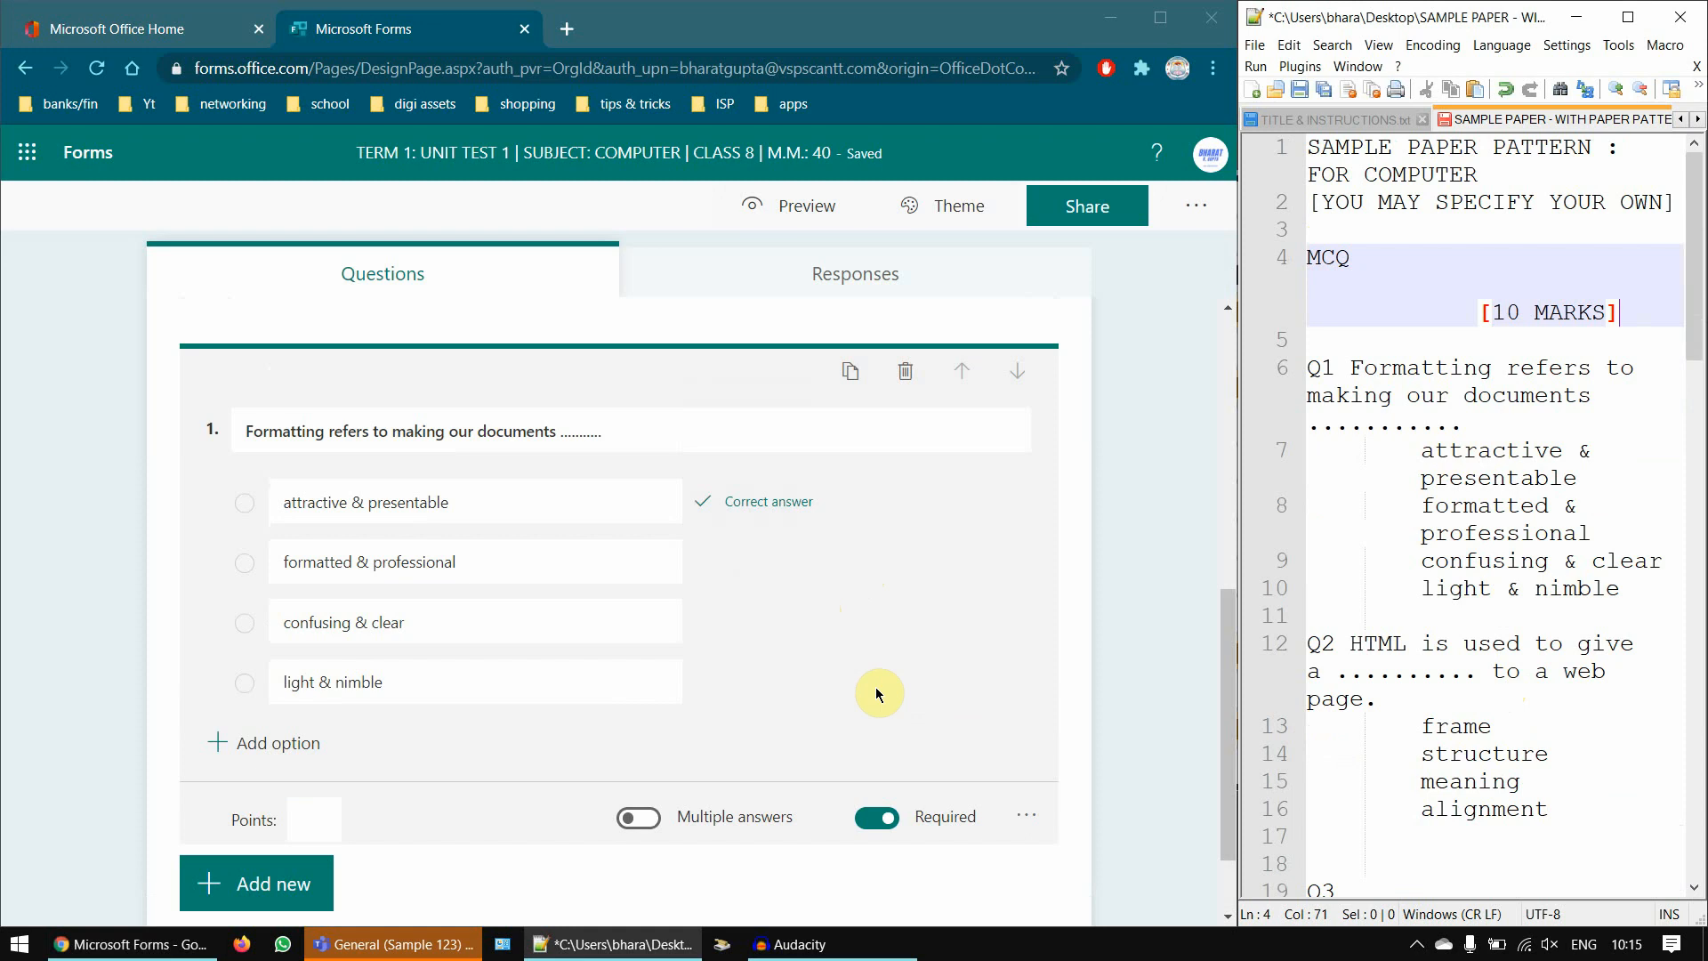
left_click(849, 378)
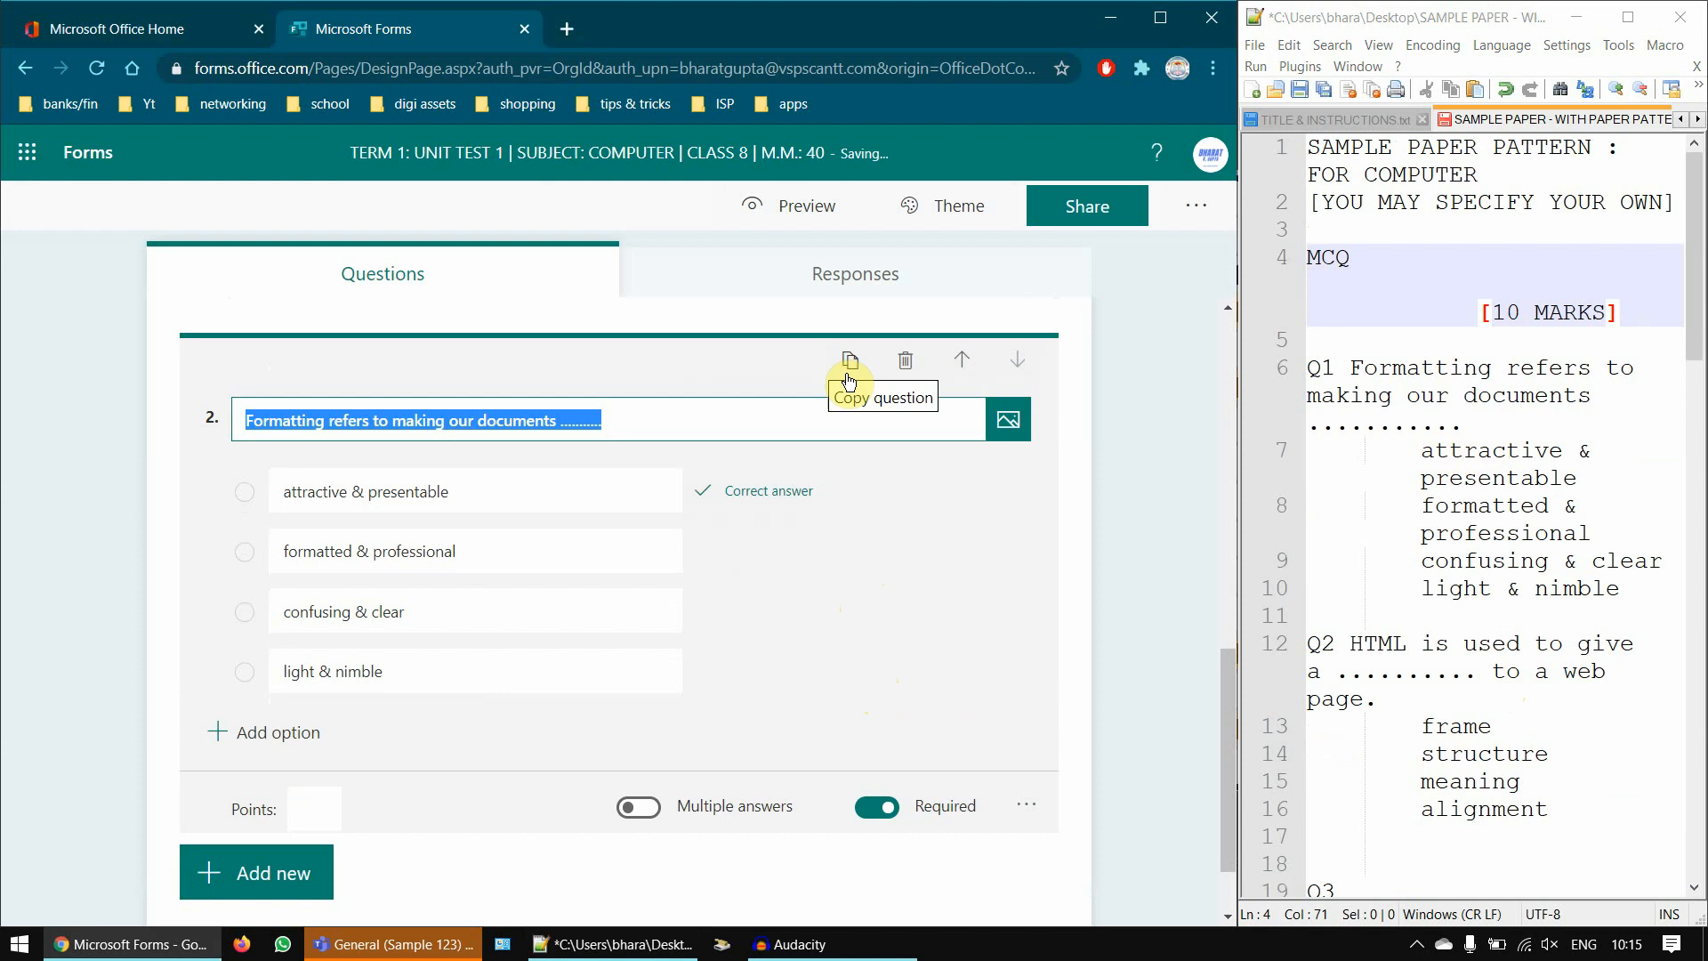
scroll(850, 387, "up", 3)
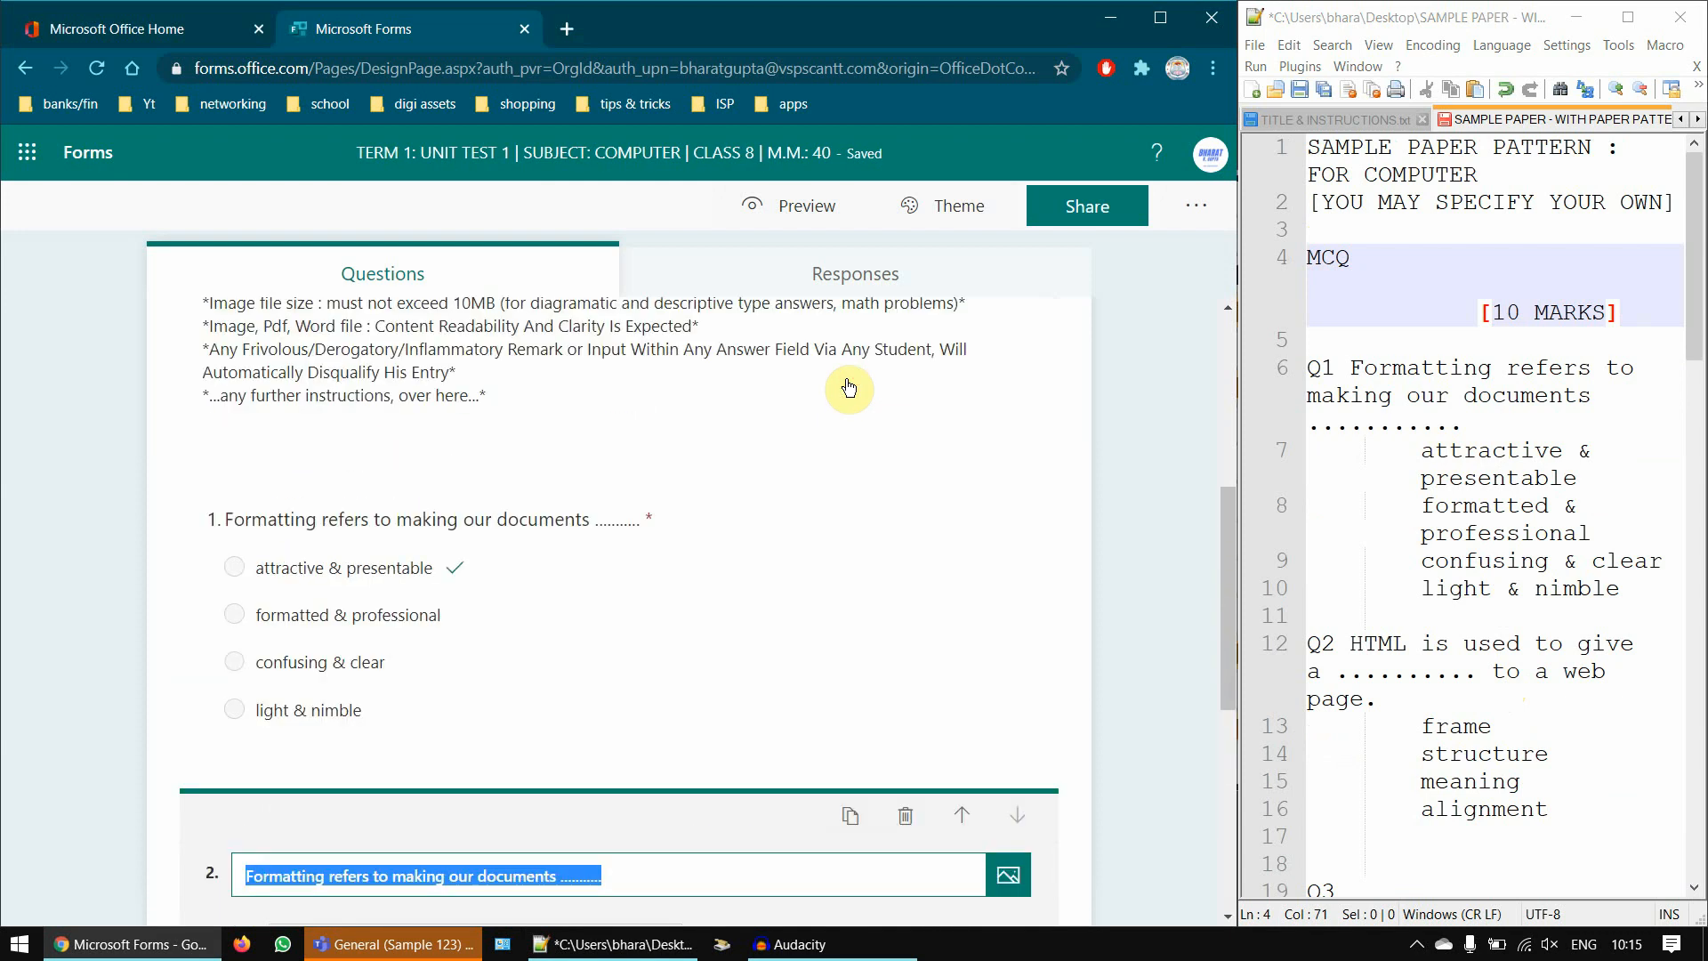
scroll(850, 389, "down", 4)
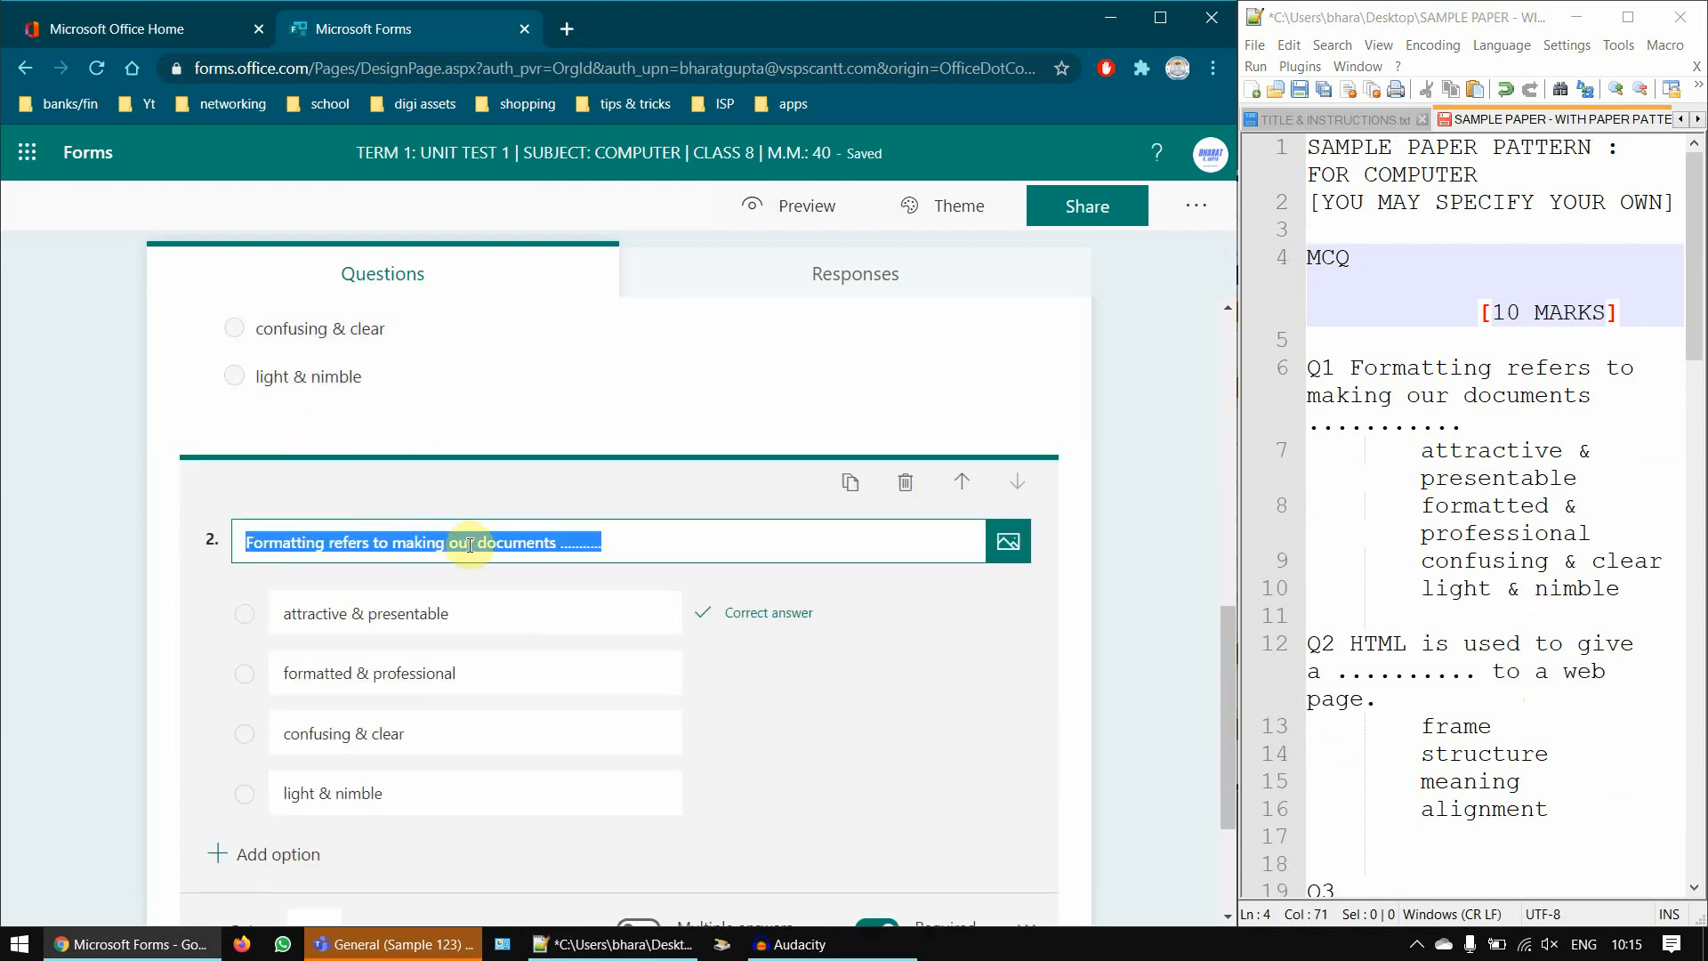
- Replace the text of question 2 with "HTML is used to give a .......... to a web page." copied from the sample paper
left_click(1374, 641)
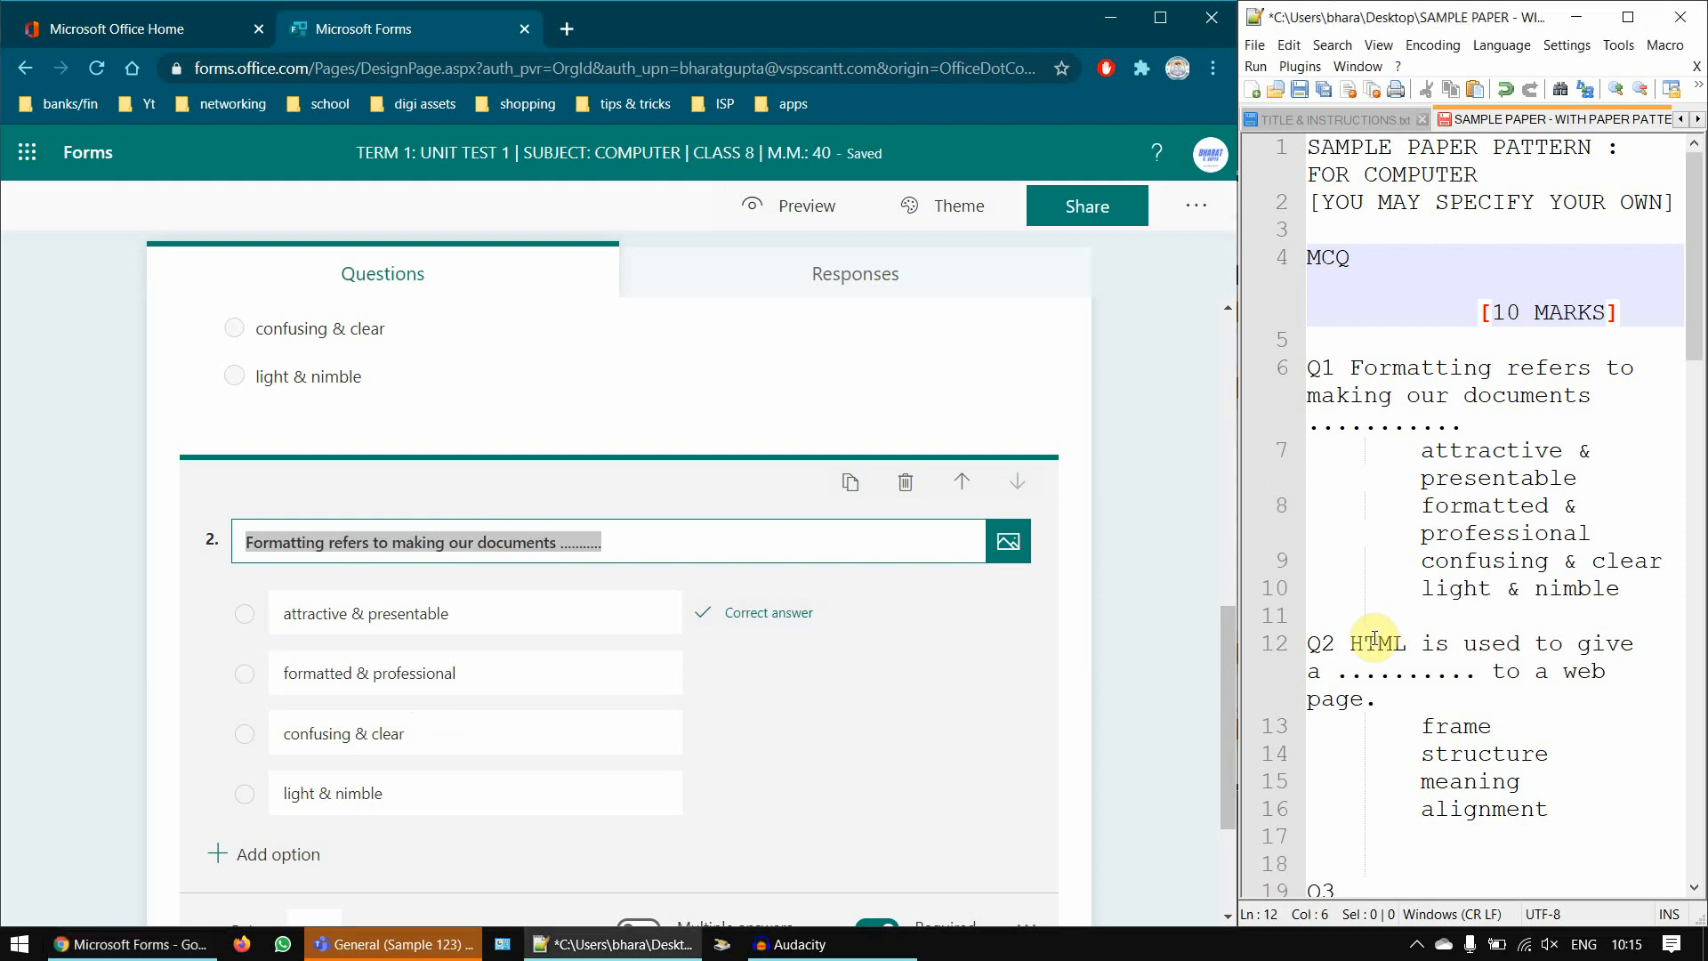
double_click(1375, 640)
left_click(1390, 707, "shift")
key("ctrl+c")
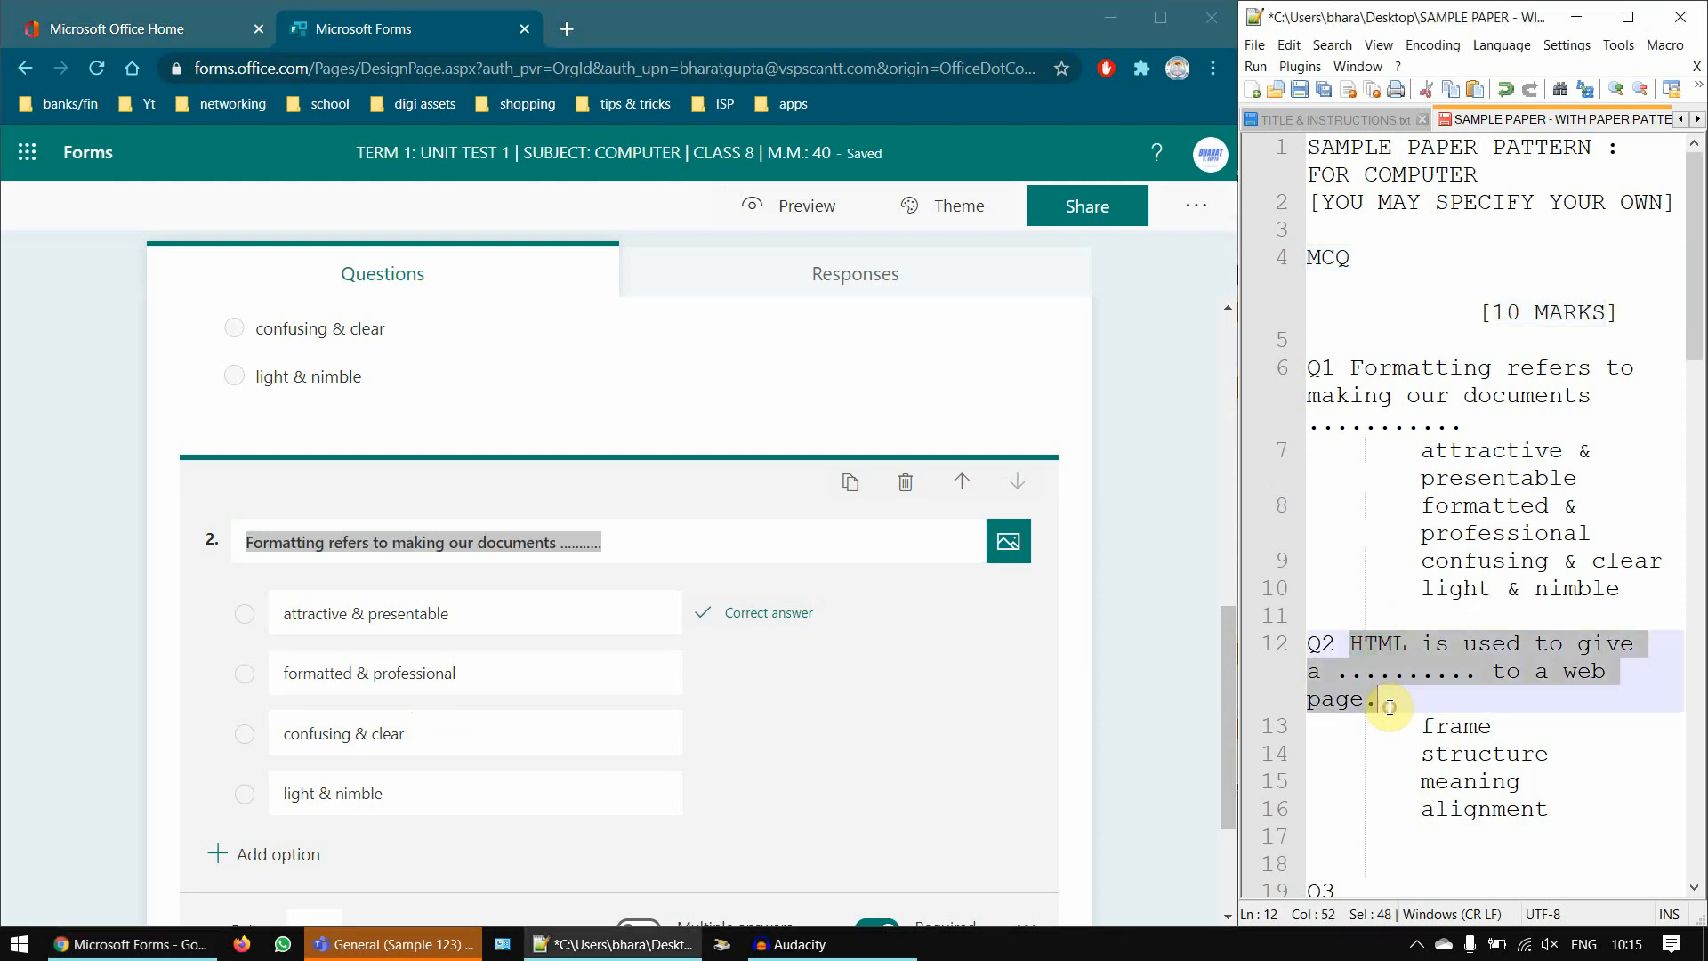
left_click(635, 537)
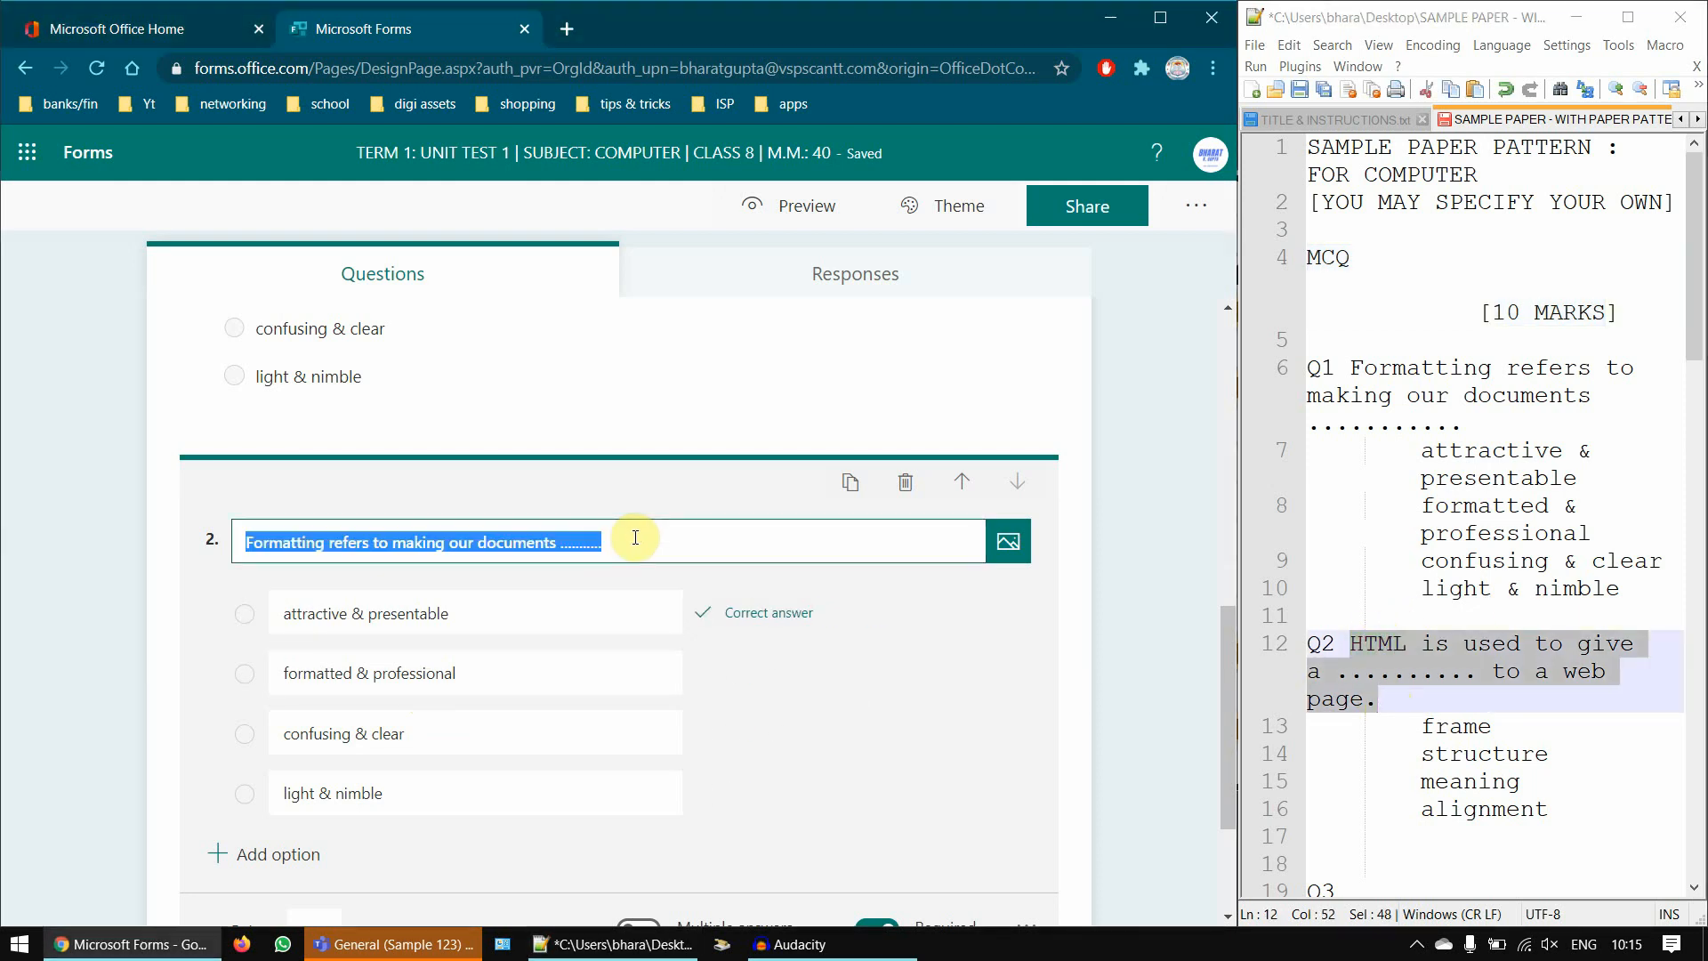
key("ctrl+v")
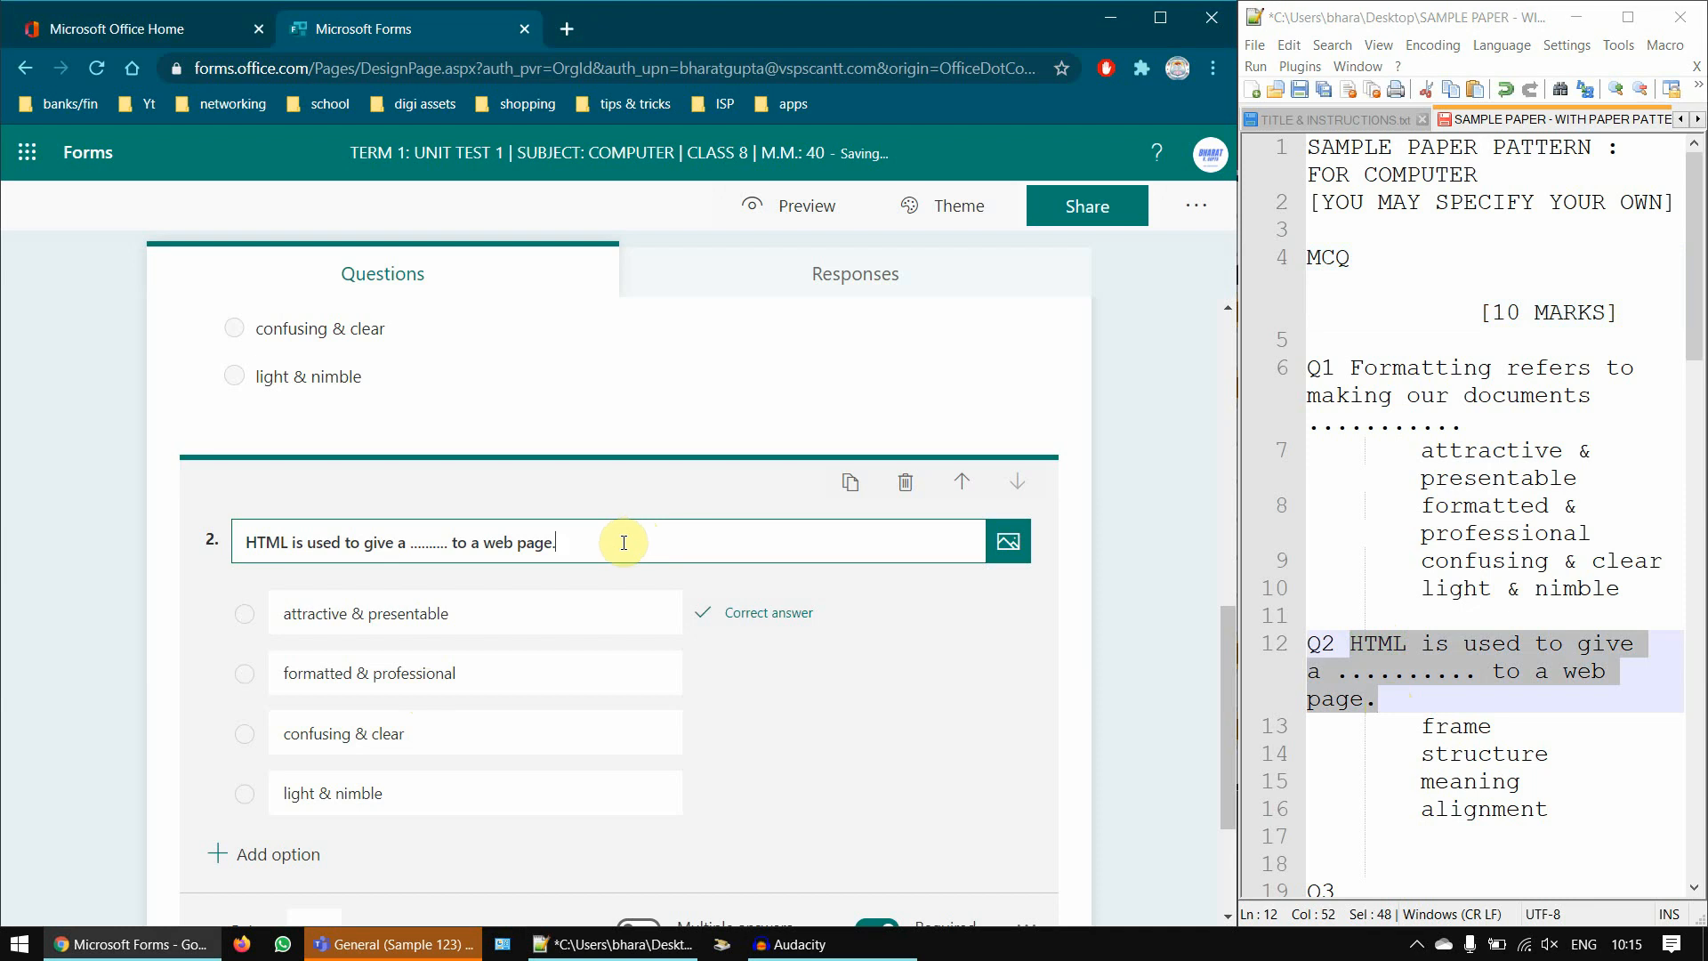
- Replace the first answer option of question 2 with "frame" copied from the sample paper
scroll(607, 548, "down", 2)
scroll(544, 488, "up", 1)
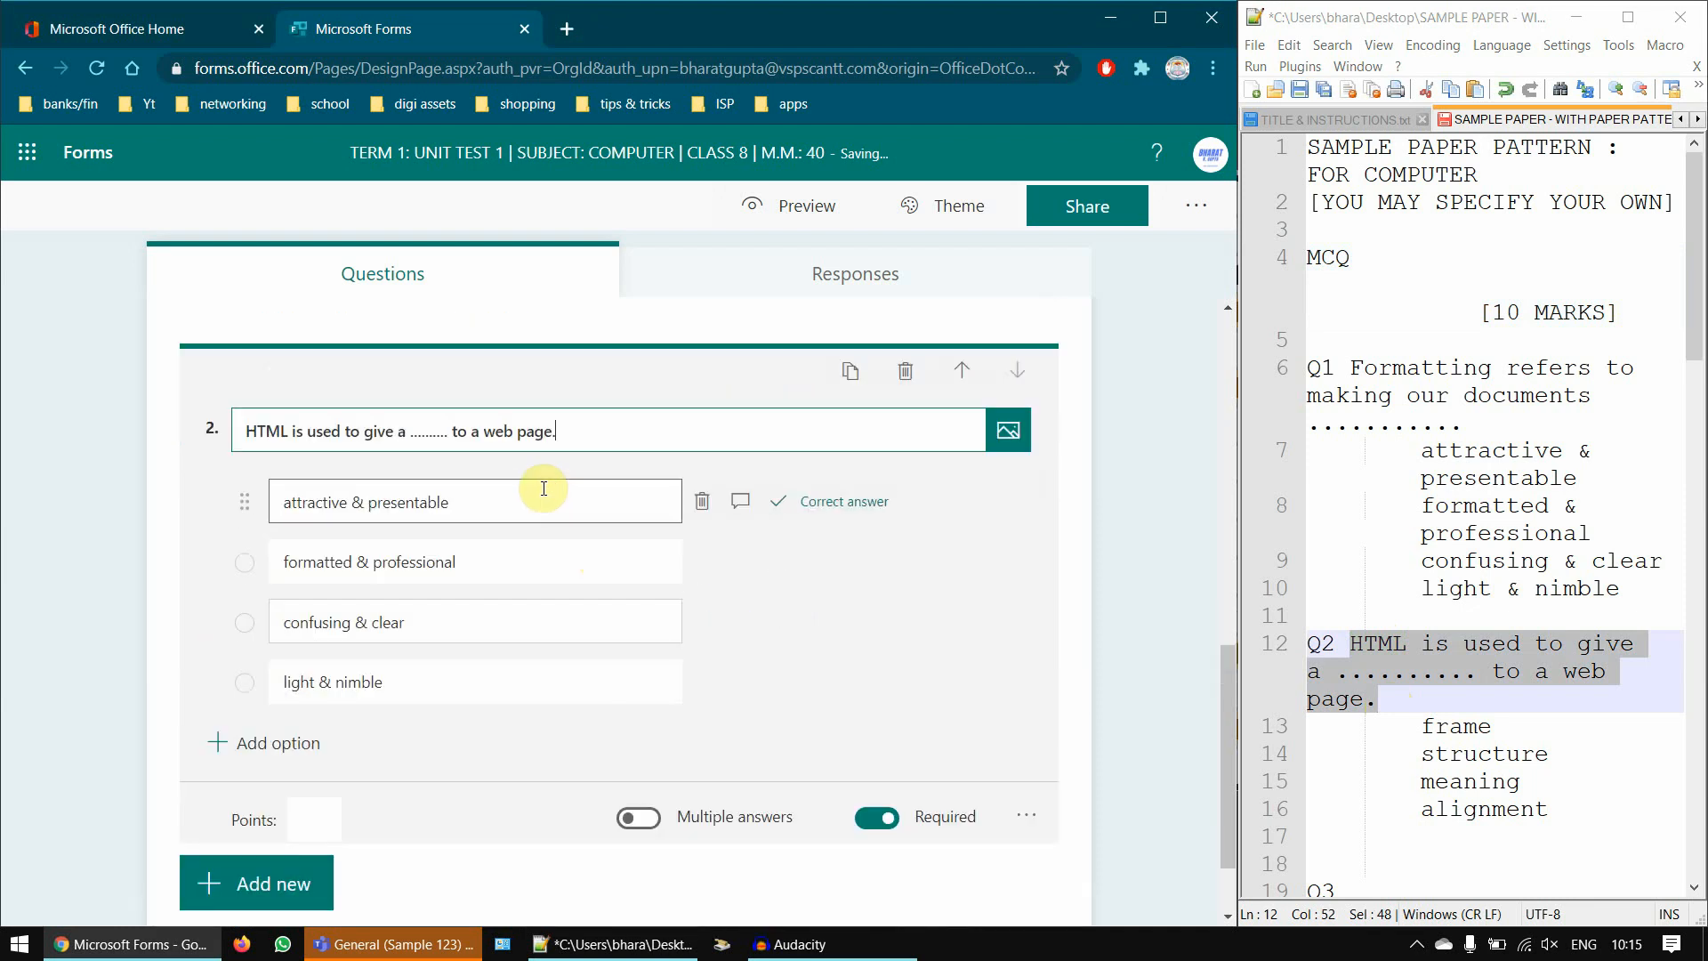
scroll(1432, 663, "down", 2)
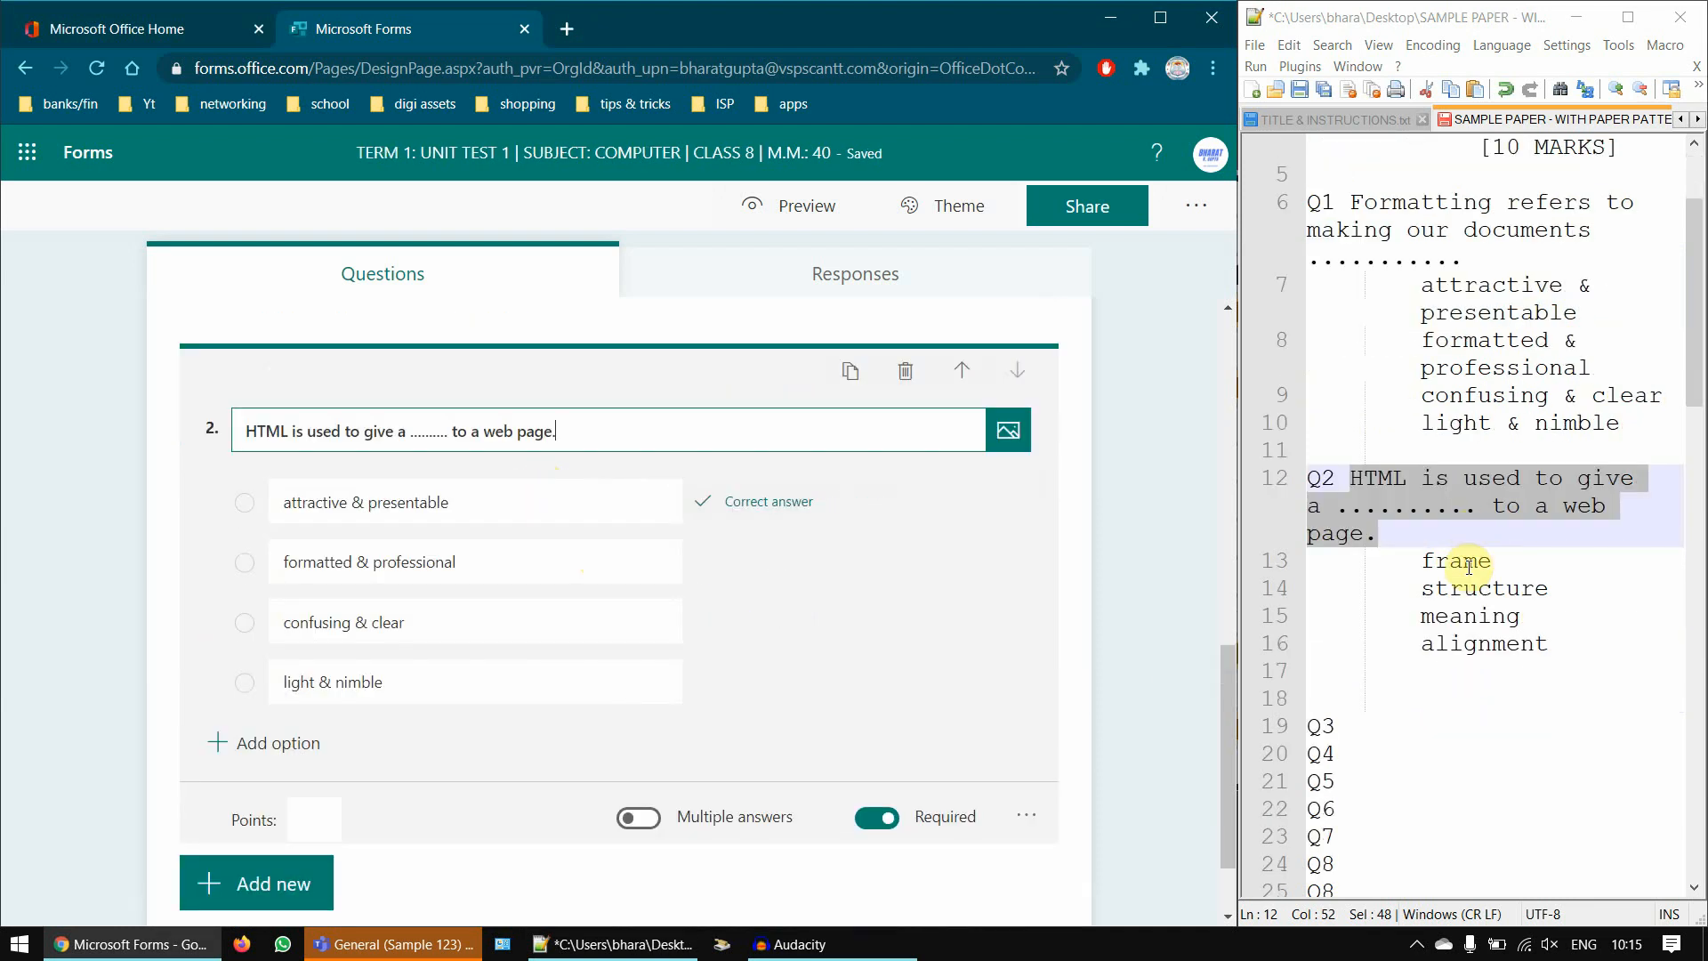
double_click(1470, 565)
key("ctrl+c")
triple_click(488, 501)
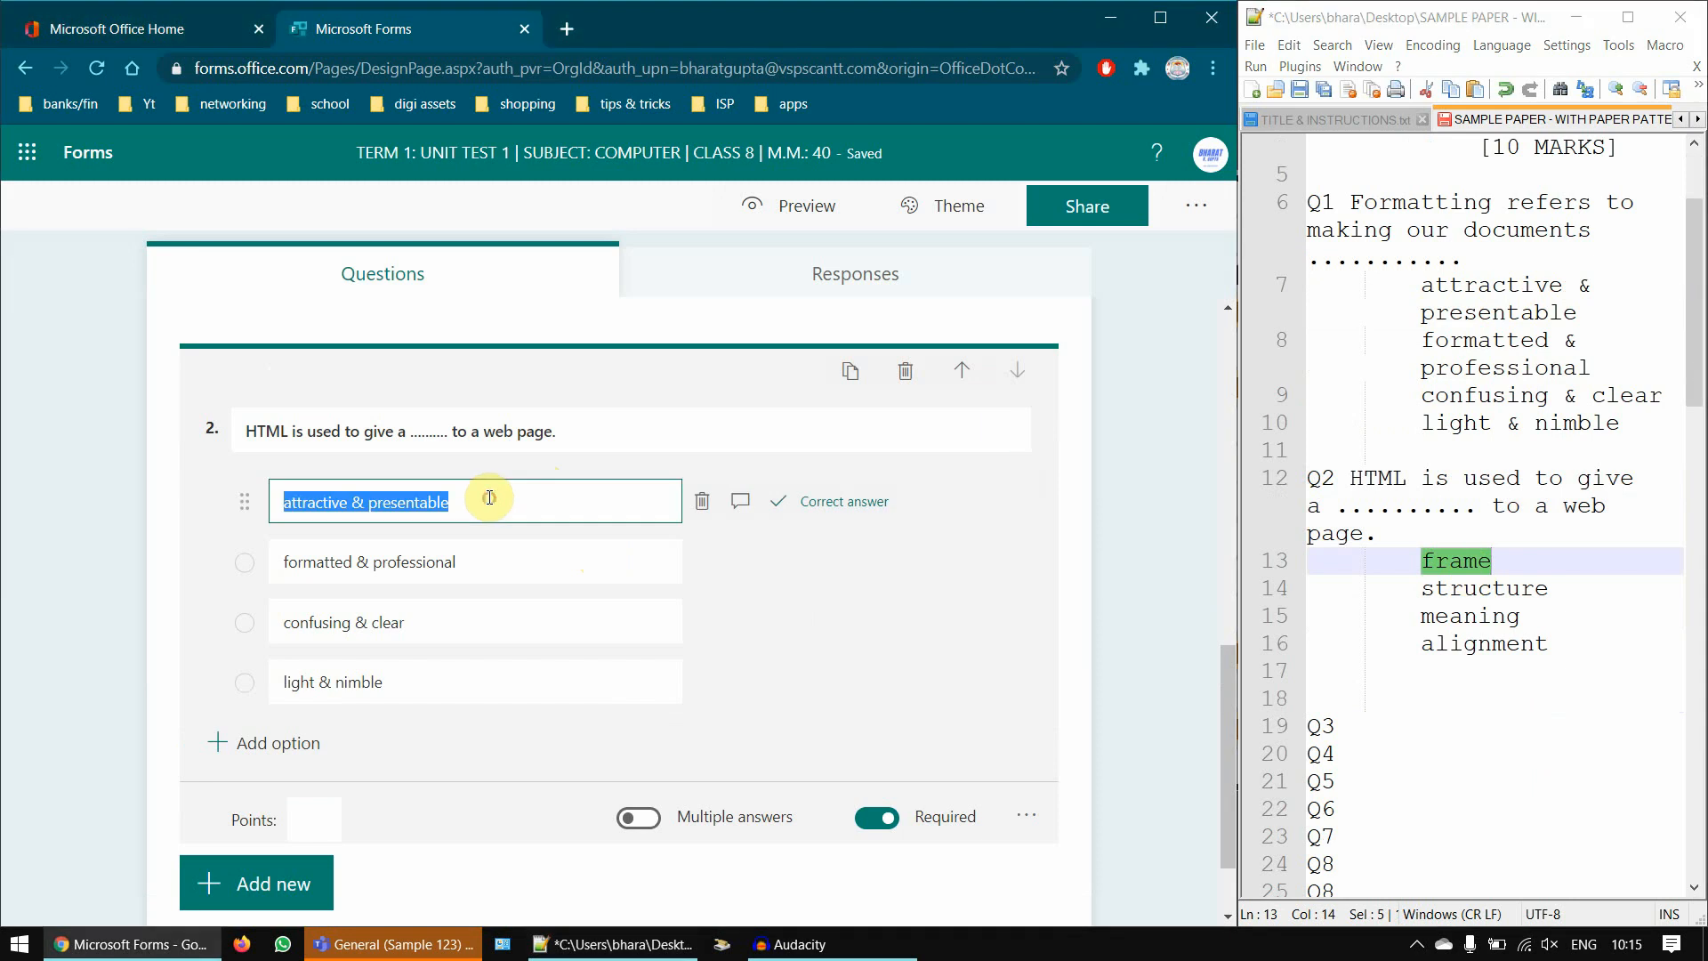
key("ctrl+v")
- Replace the second answer option of question 2 with "structure" copied from the sample paper
double_click(1455, 592)
key("ctrl+c")
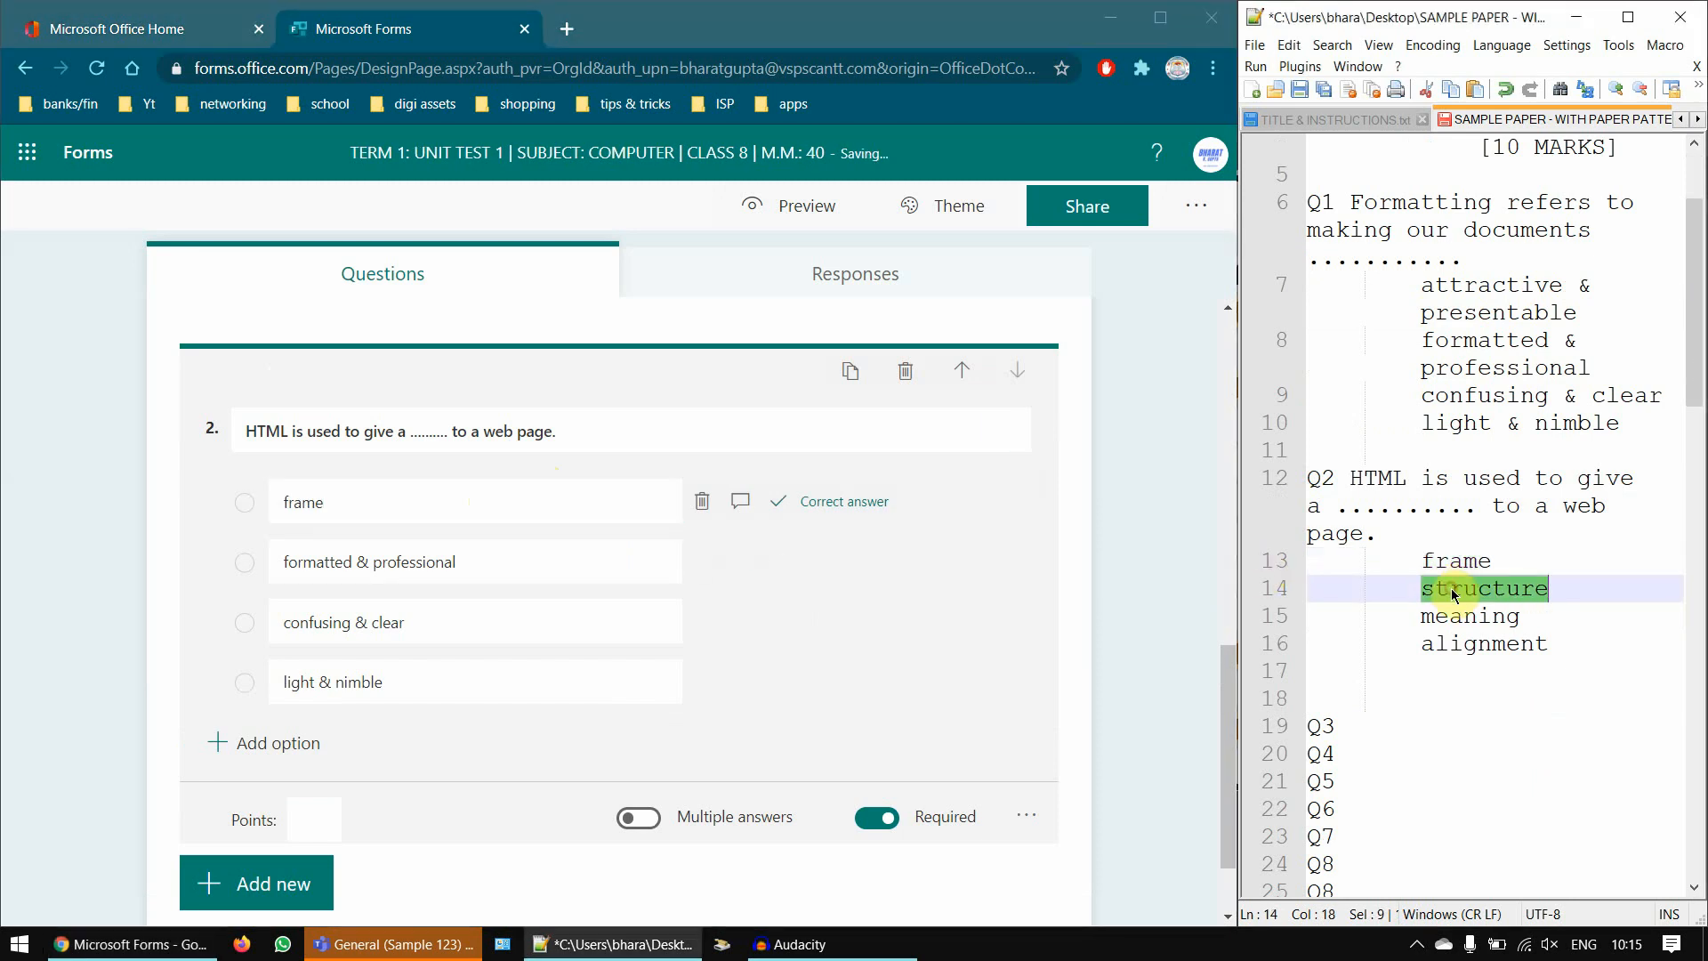
triple_click(526, 564)
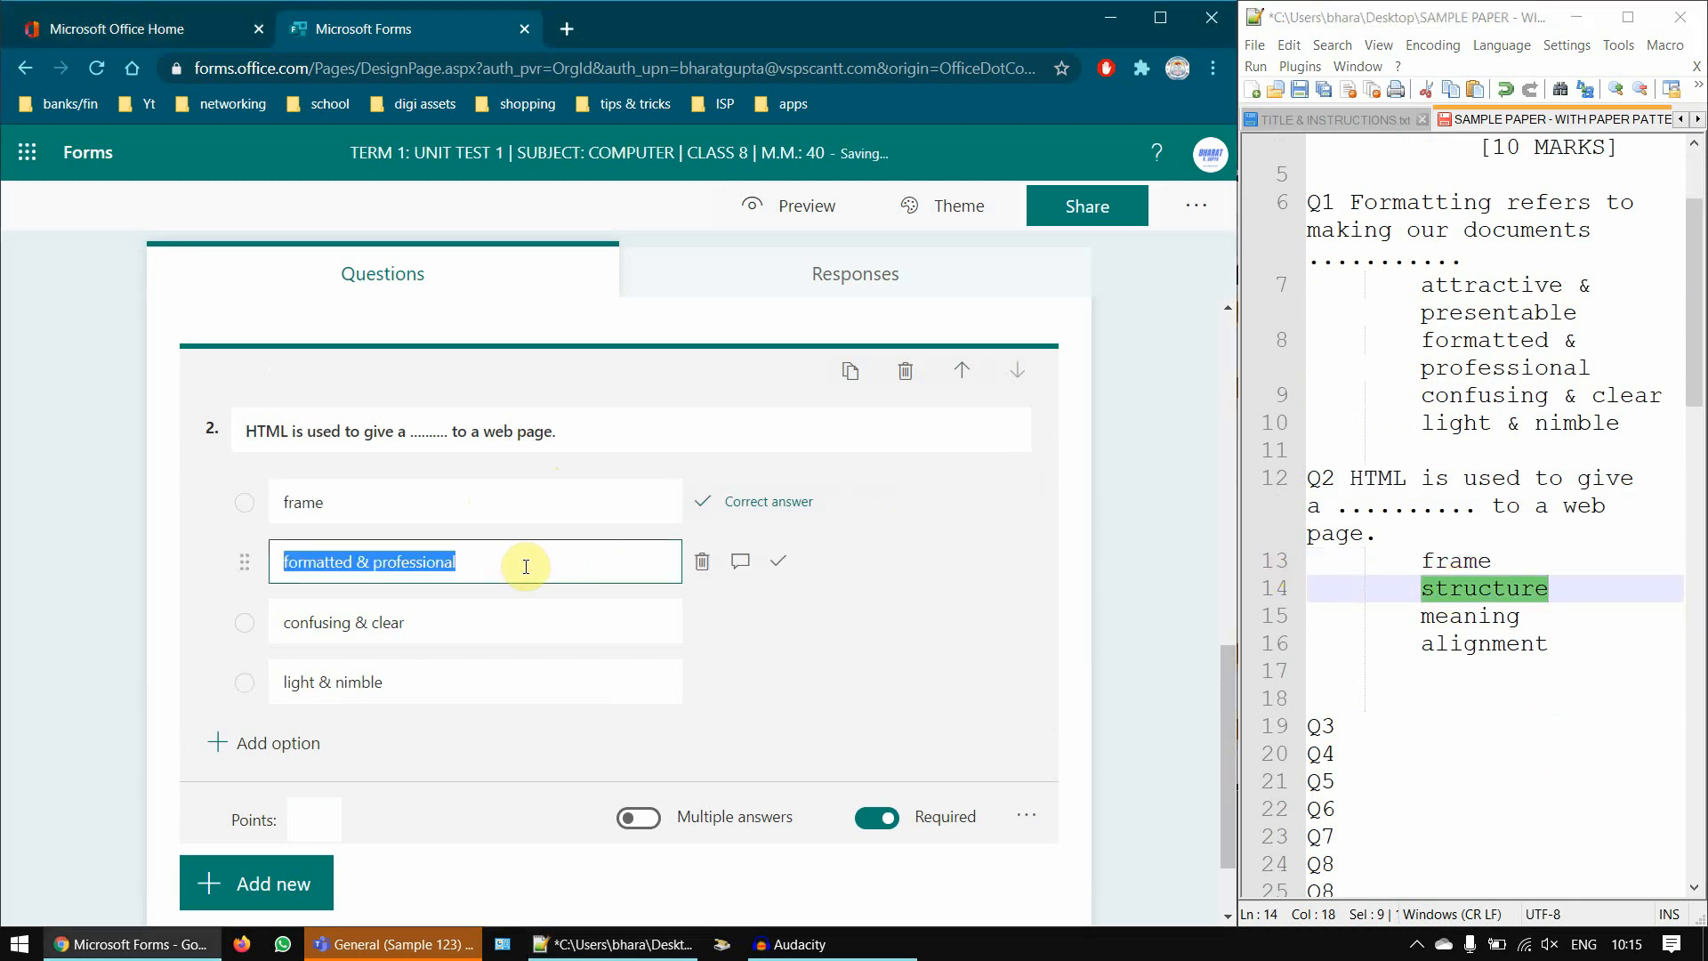
key("ctrl+v")
- Replace the third answer option of question 2, "confusing & clear", with "meaning"
triple_click(496, 622)
double_click(1483, 618)
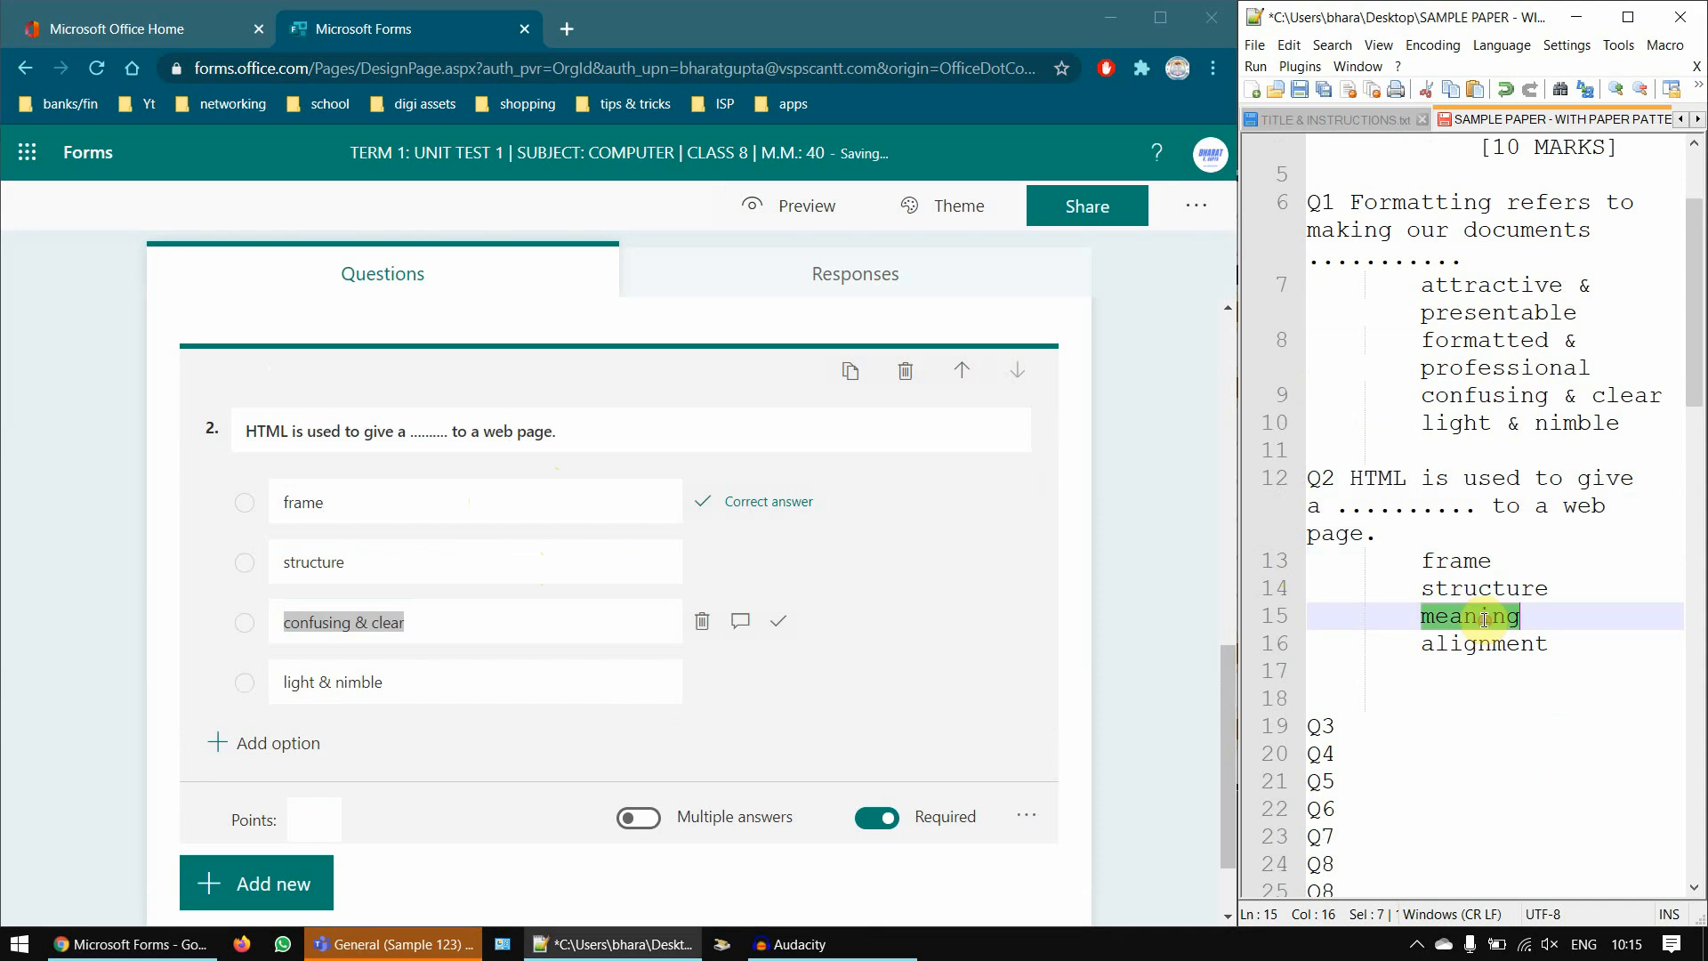
left_click(498, 622)
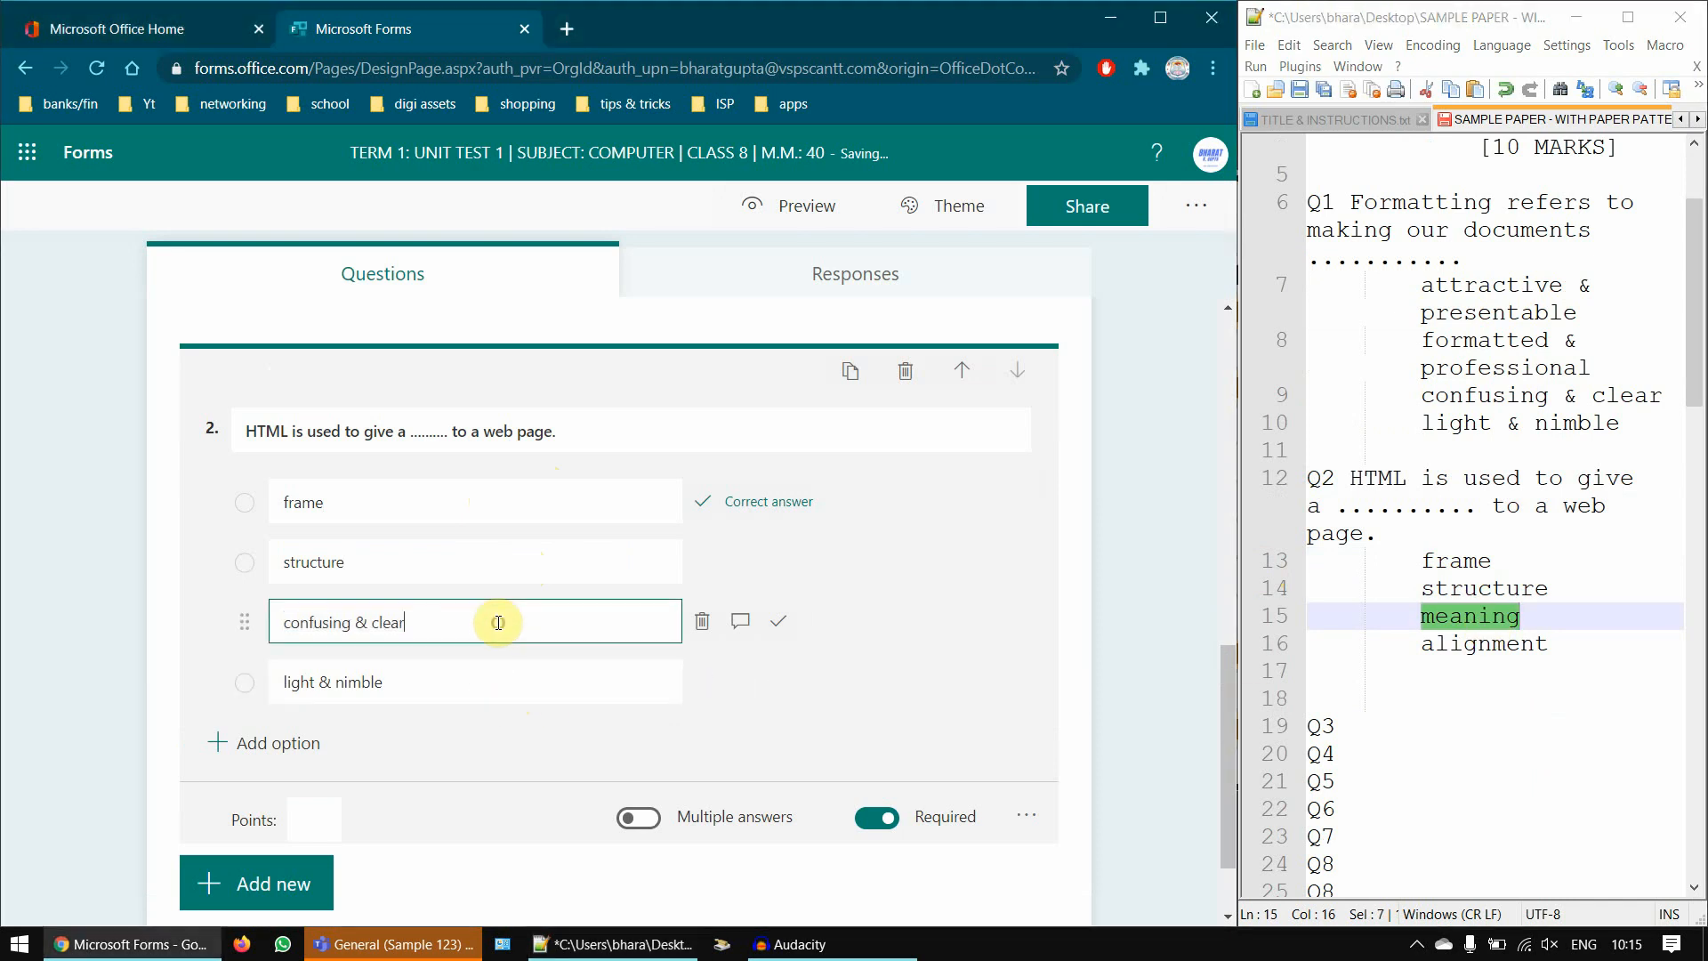
triple_click(498, 622)
type("meaning")
- Replace the fourth answer option of question 2 with "alignment" and mark "structure" as the correct answer
triple_click(461, 682)
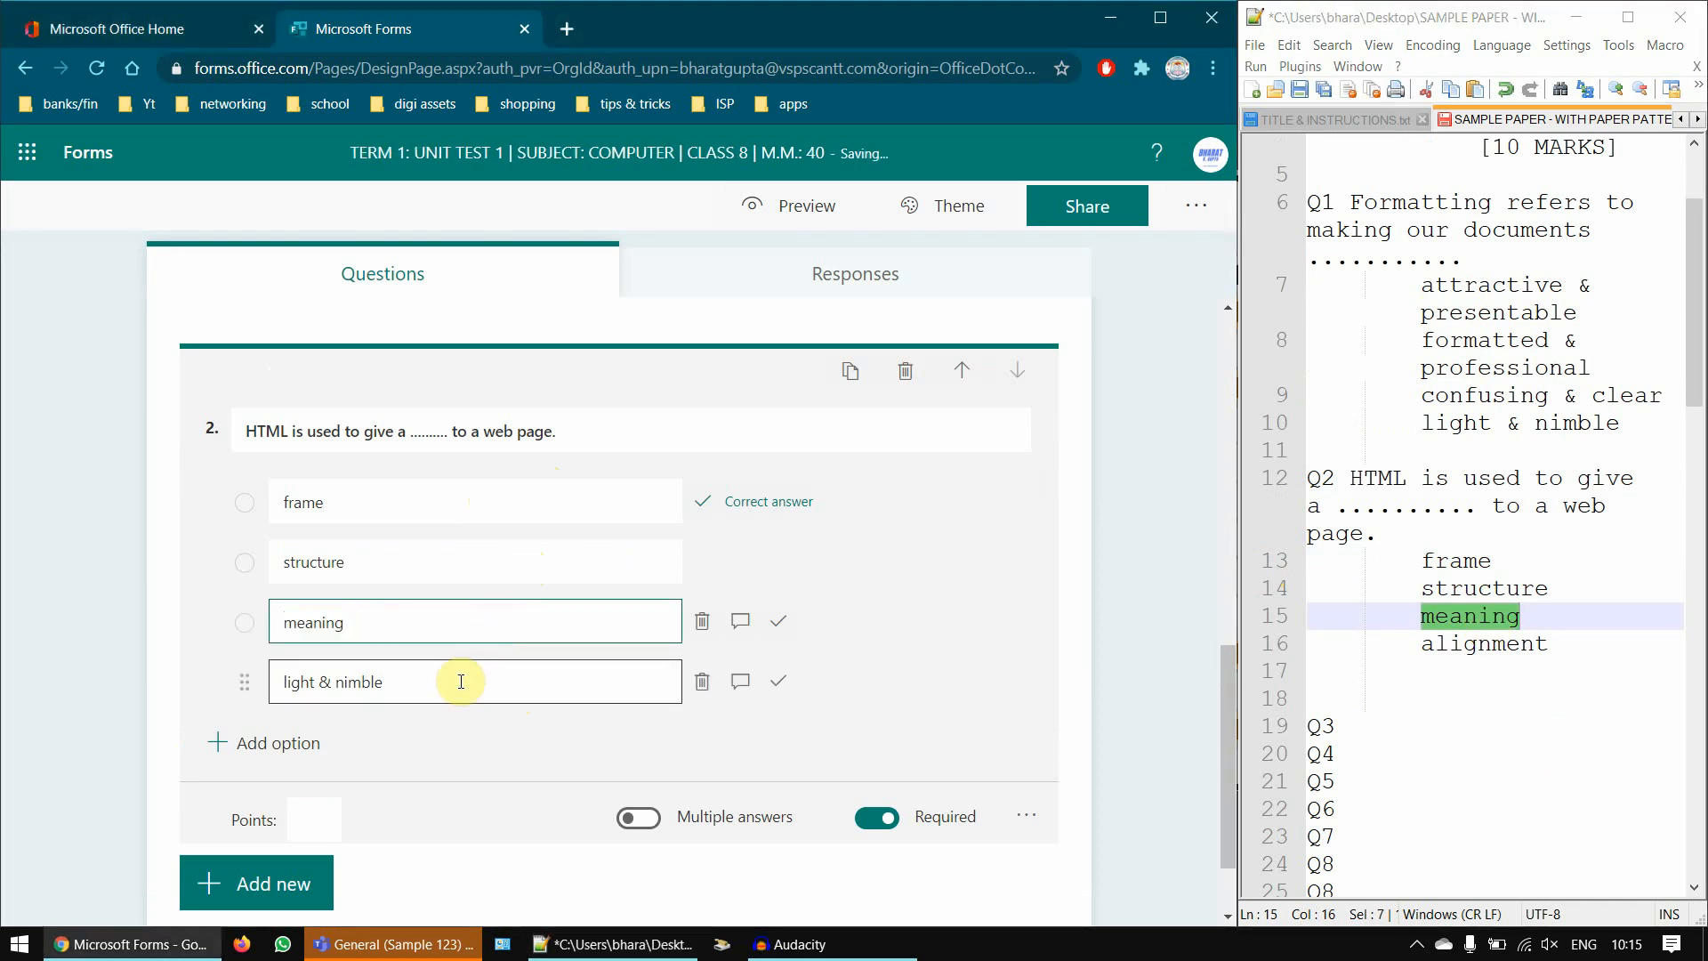
type("alig")
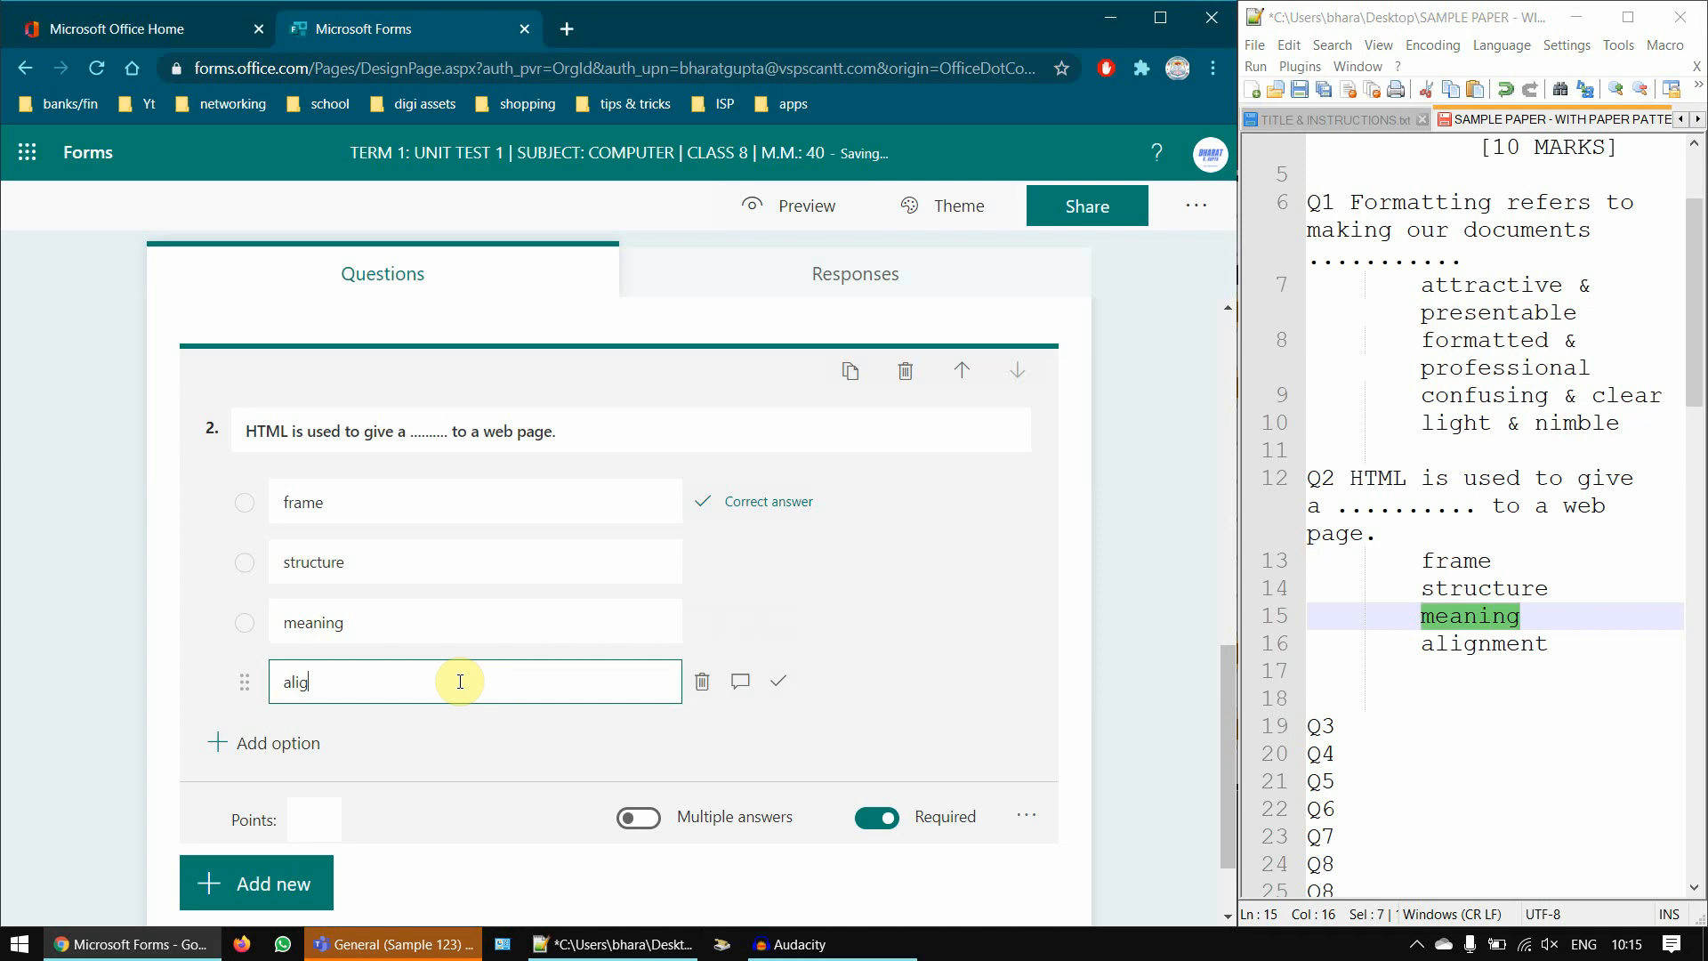
type("nment")
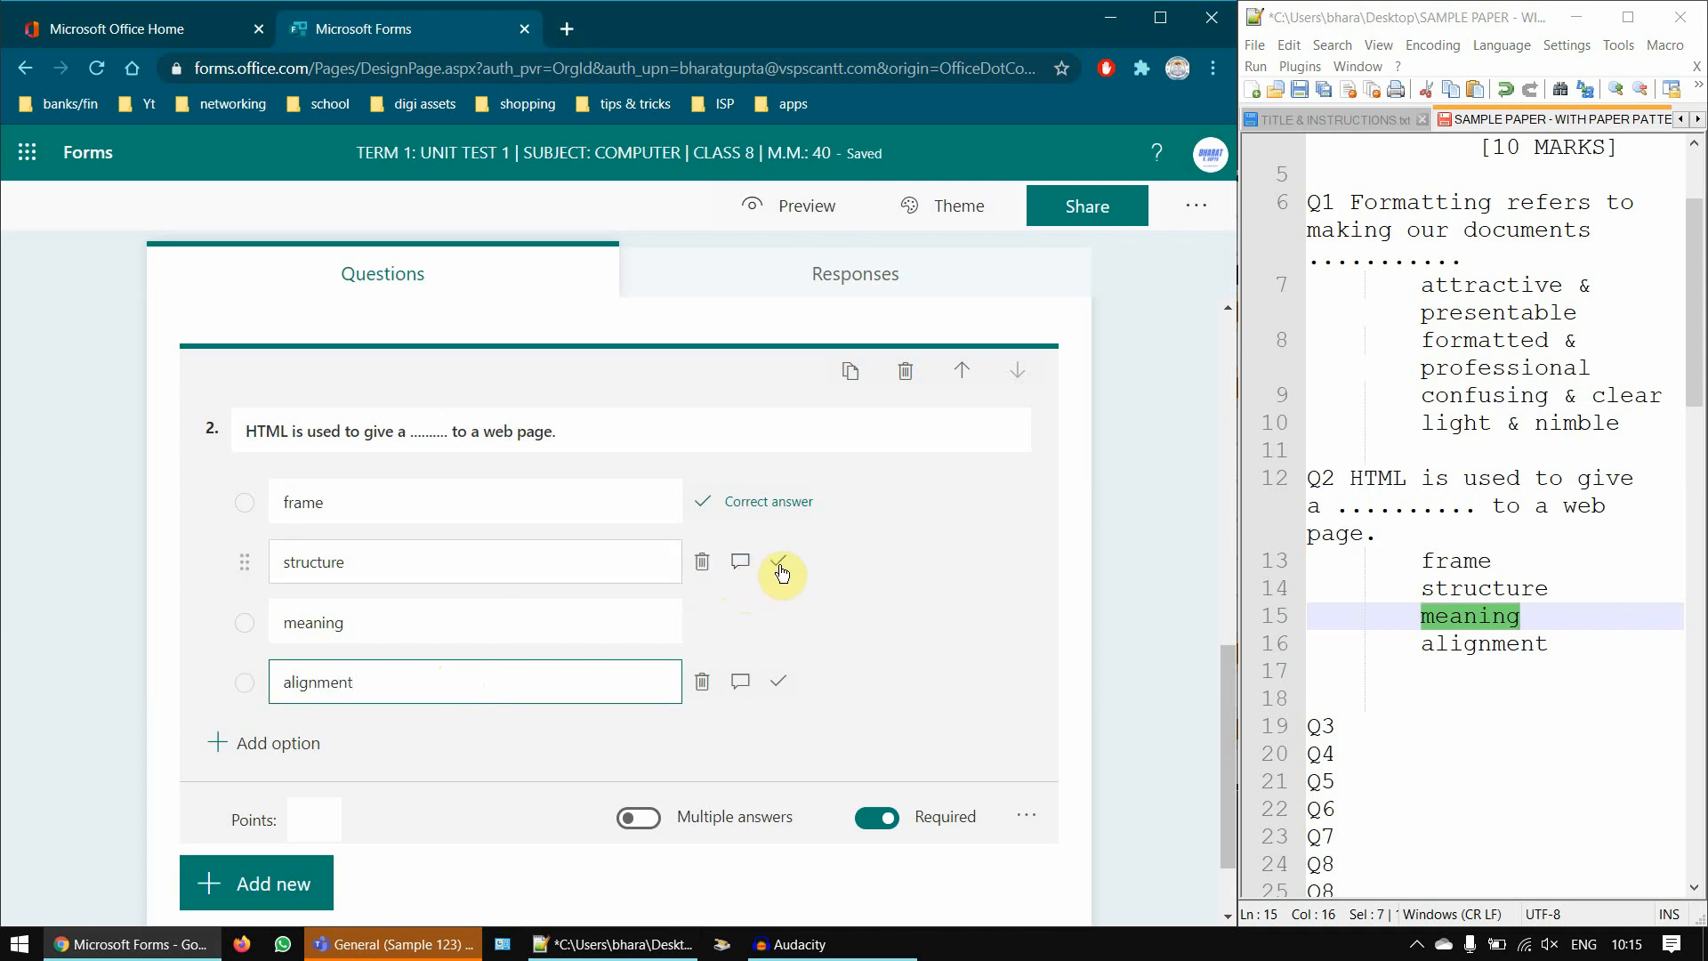
left_click(779, 566)
scroll(782, 573, "down", 1)
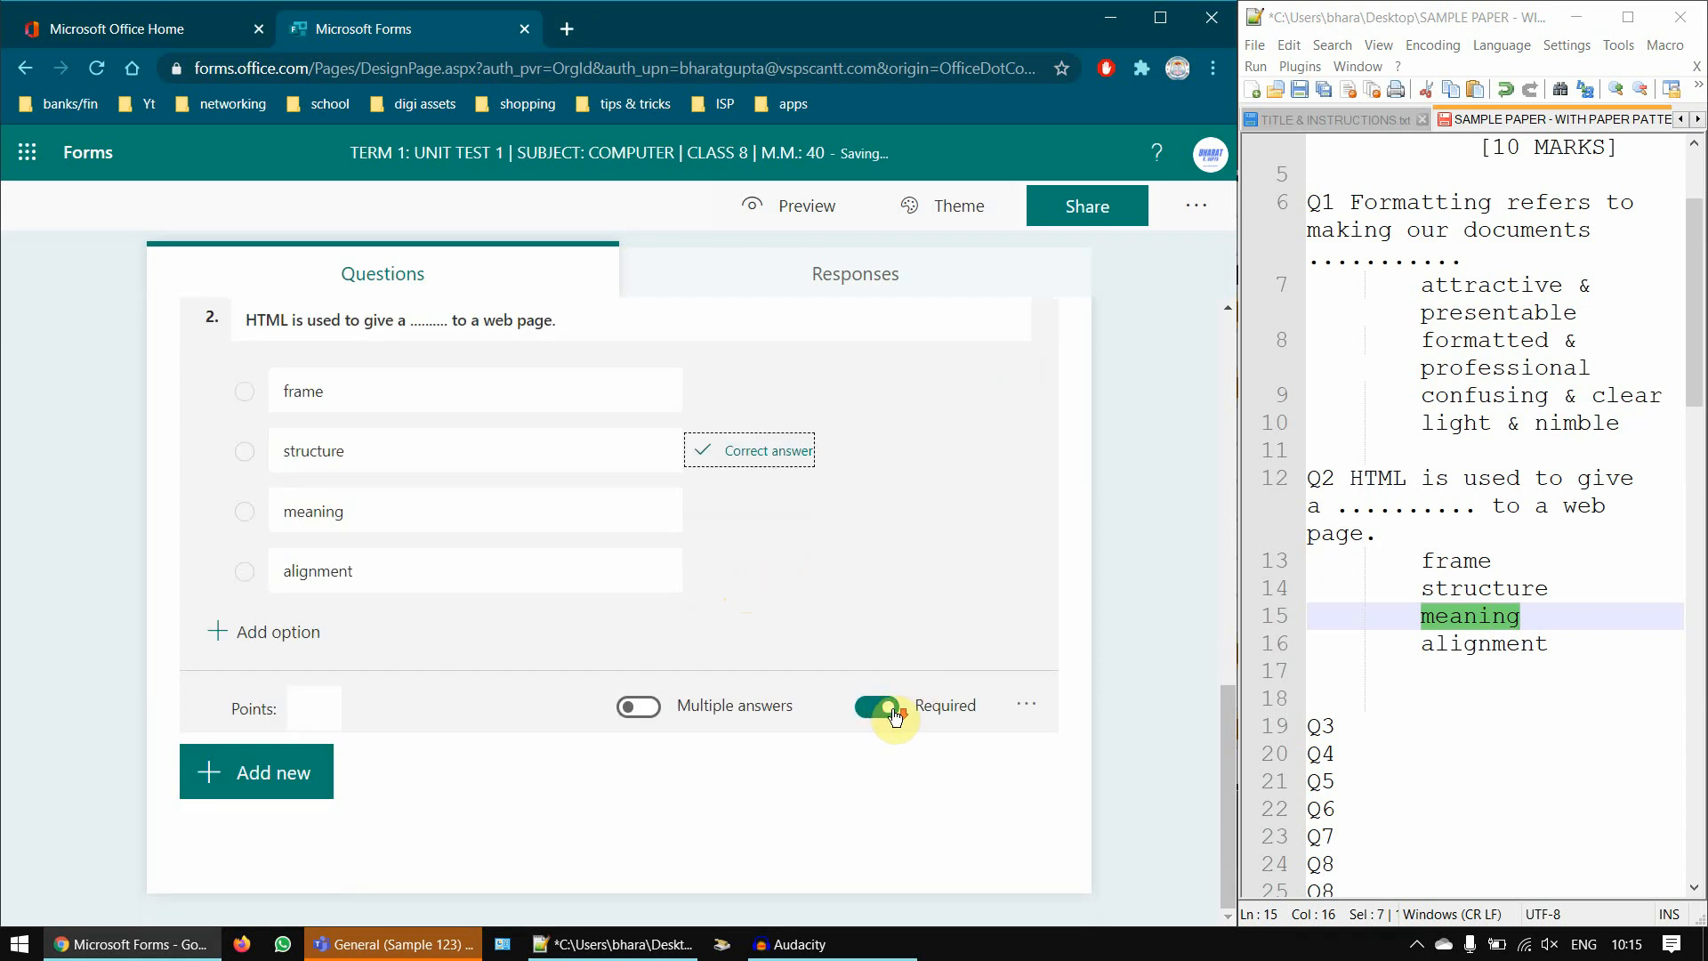
- Review the sample paper's one-word, text-based answer section and the questions listed under it
left_click(1568, 596)
scroll(1575, 603, "down", 5)
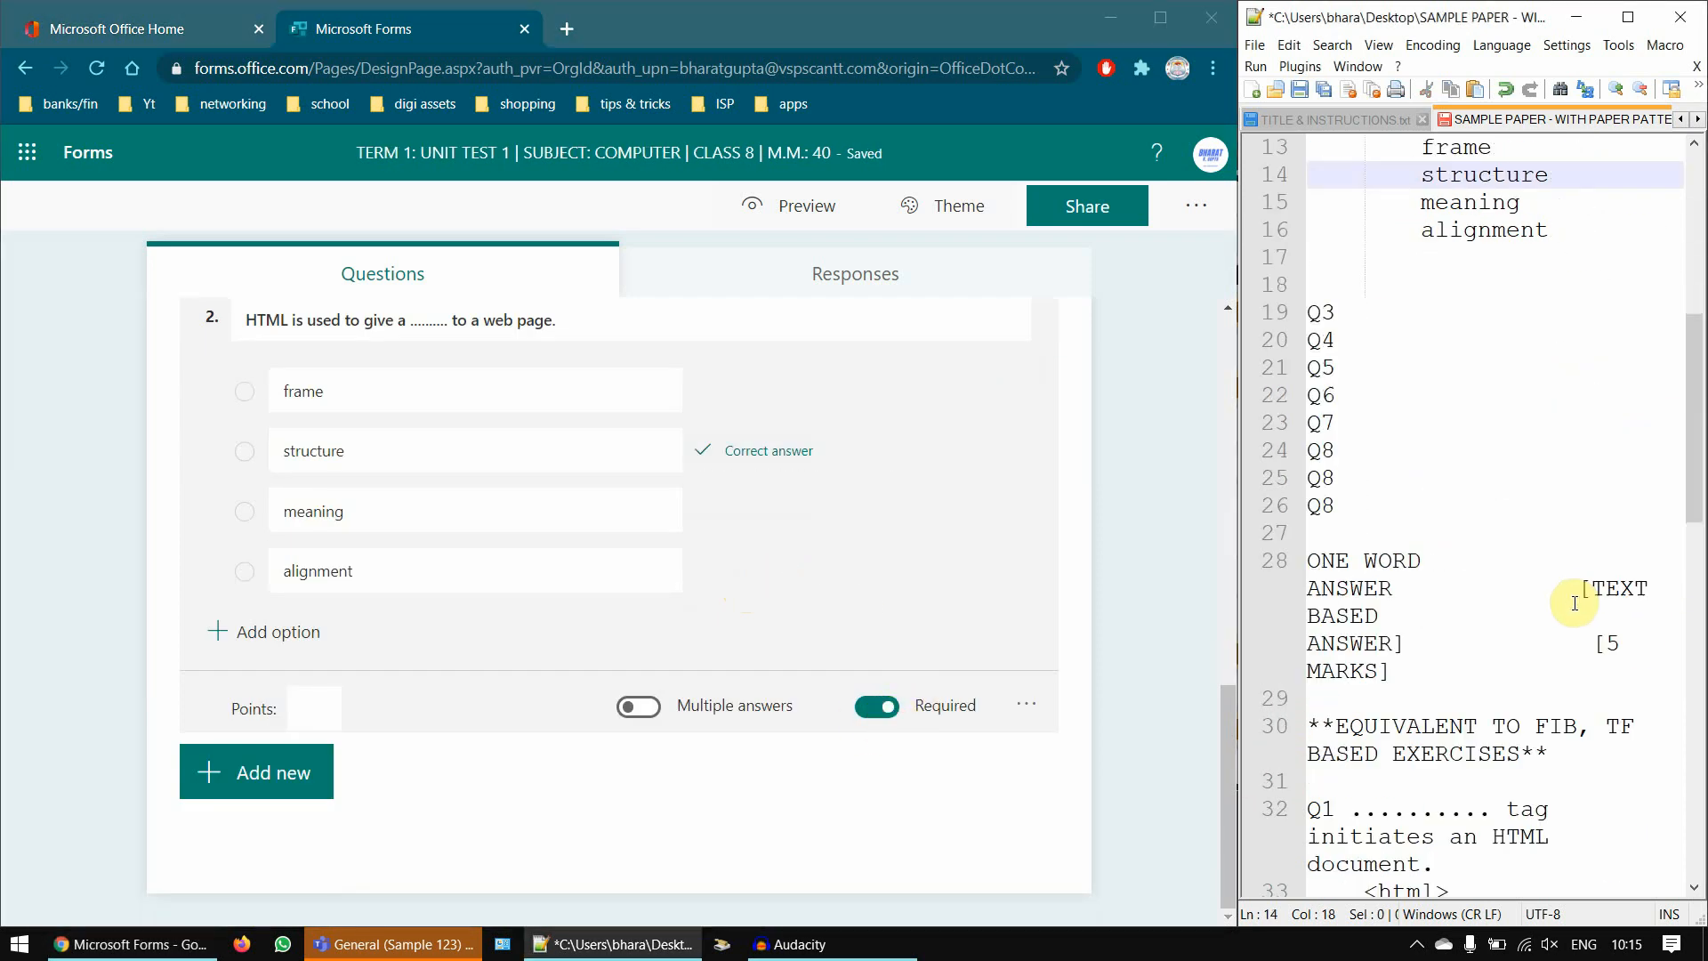
scroll(454, 419, "up", 3)
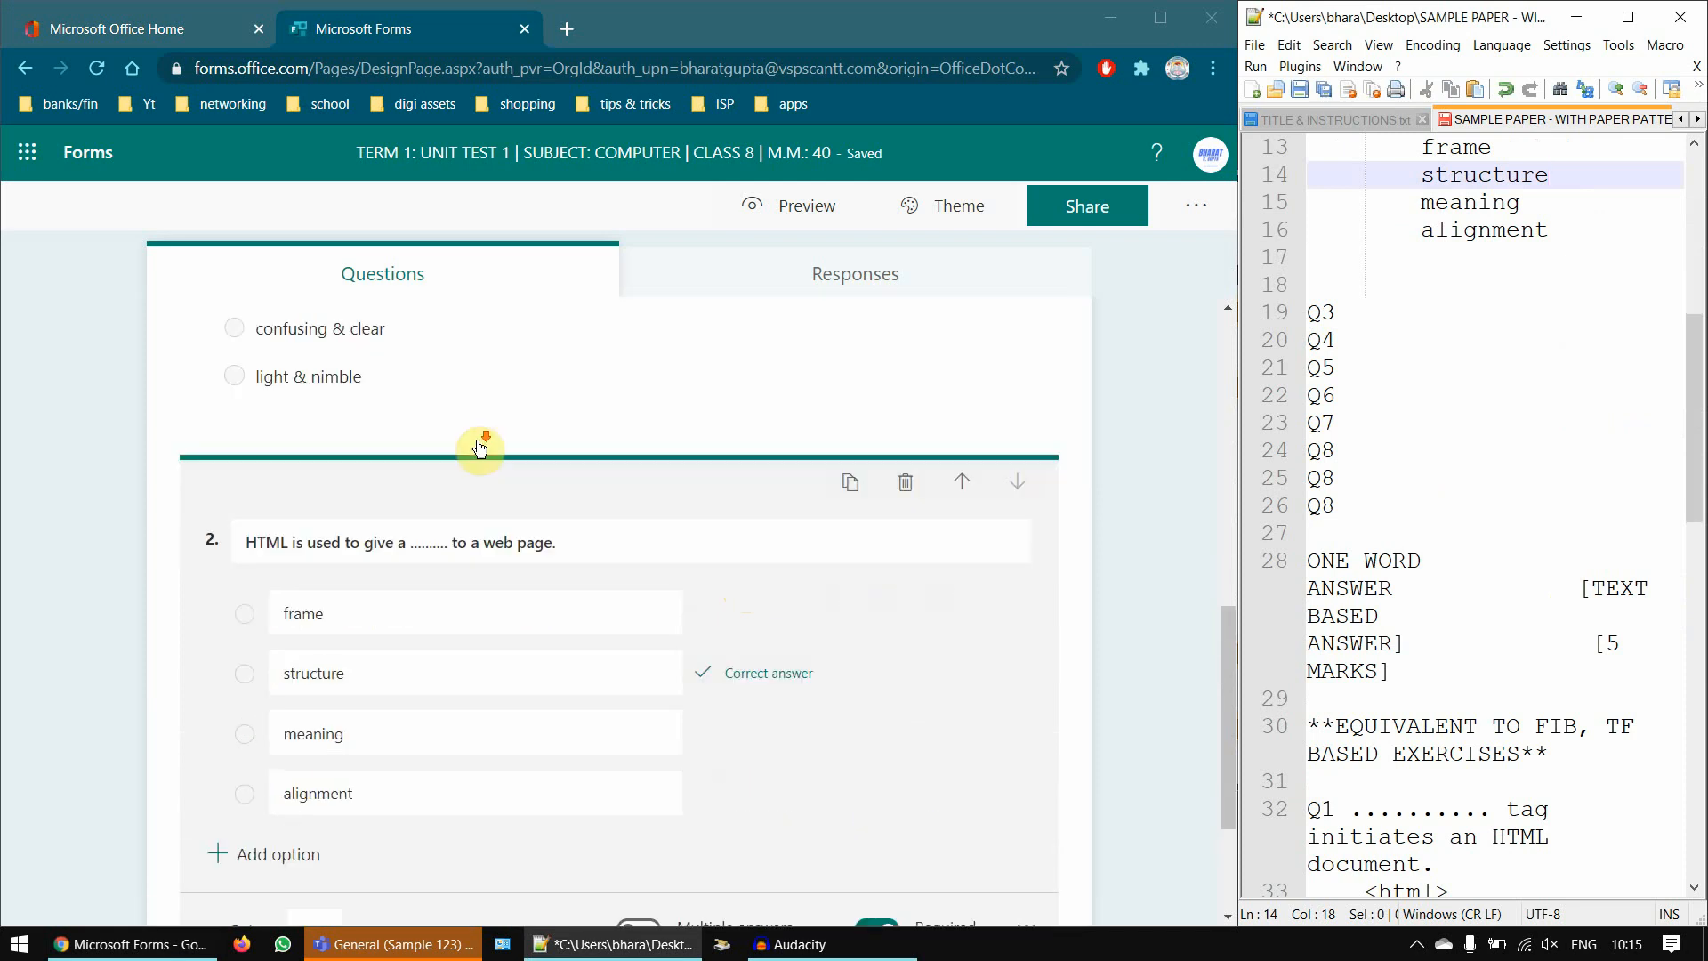
scroll(478, 448, "down", 2)
left_click(478, 461)
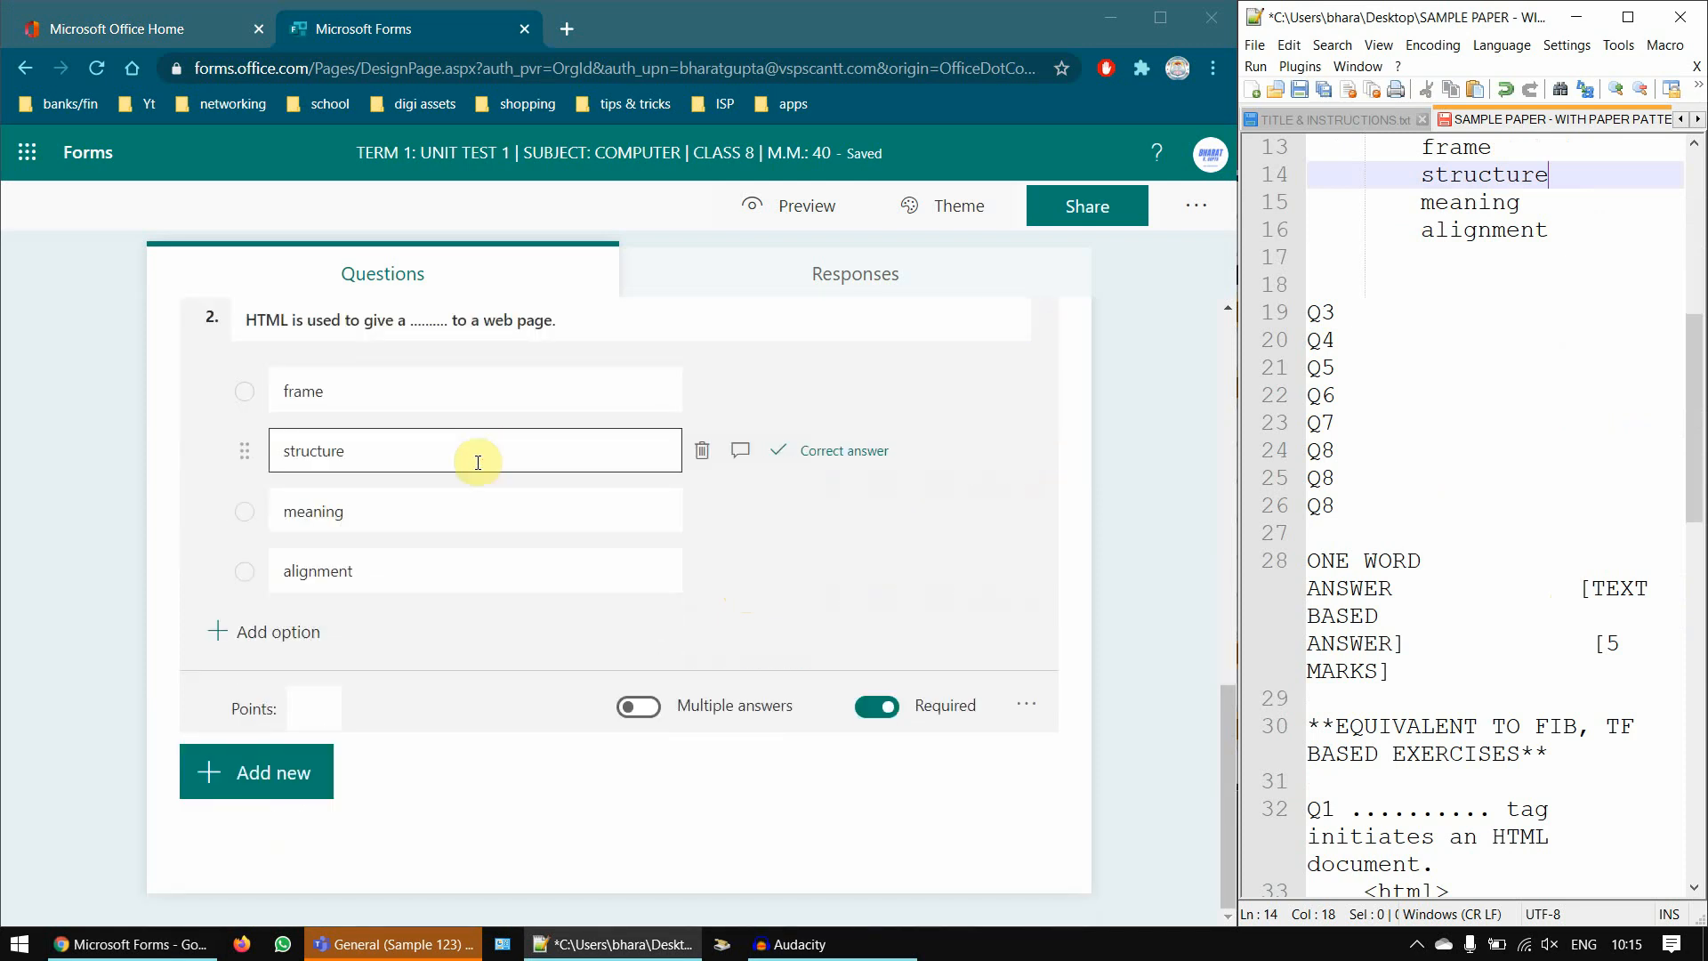
left_click(1471, 566)
scroll(1480, 567, "down", 2)
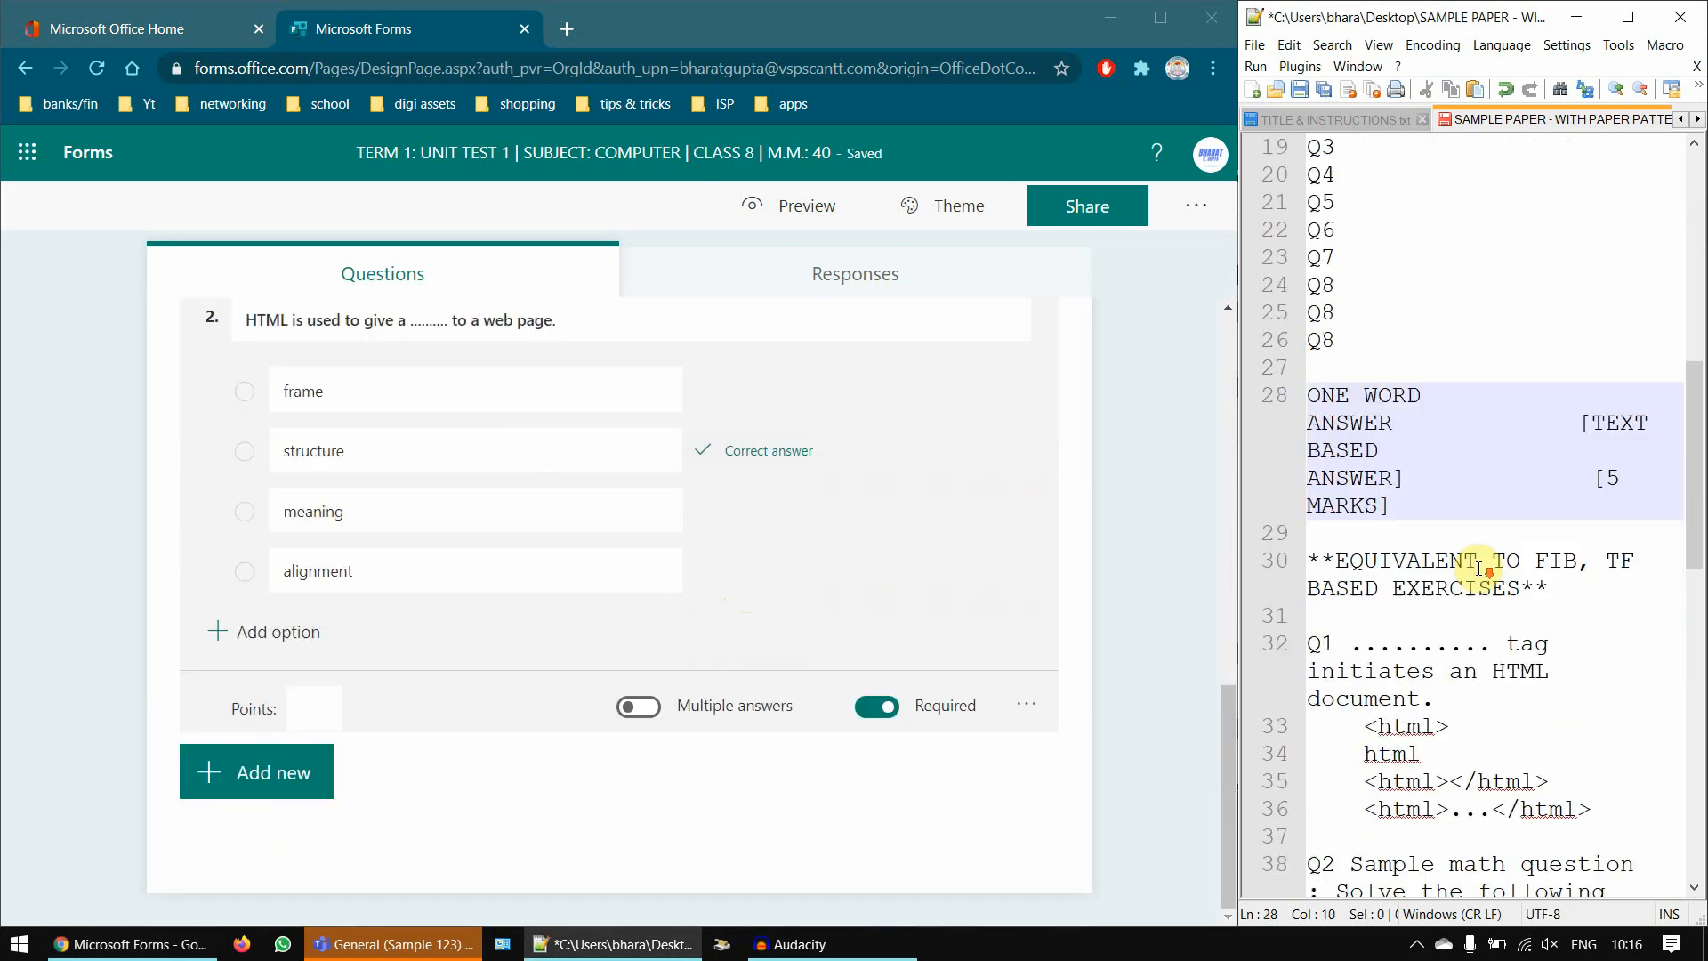
scroll(1442, 398, "down", 1)
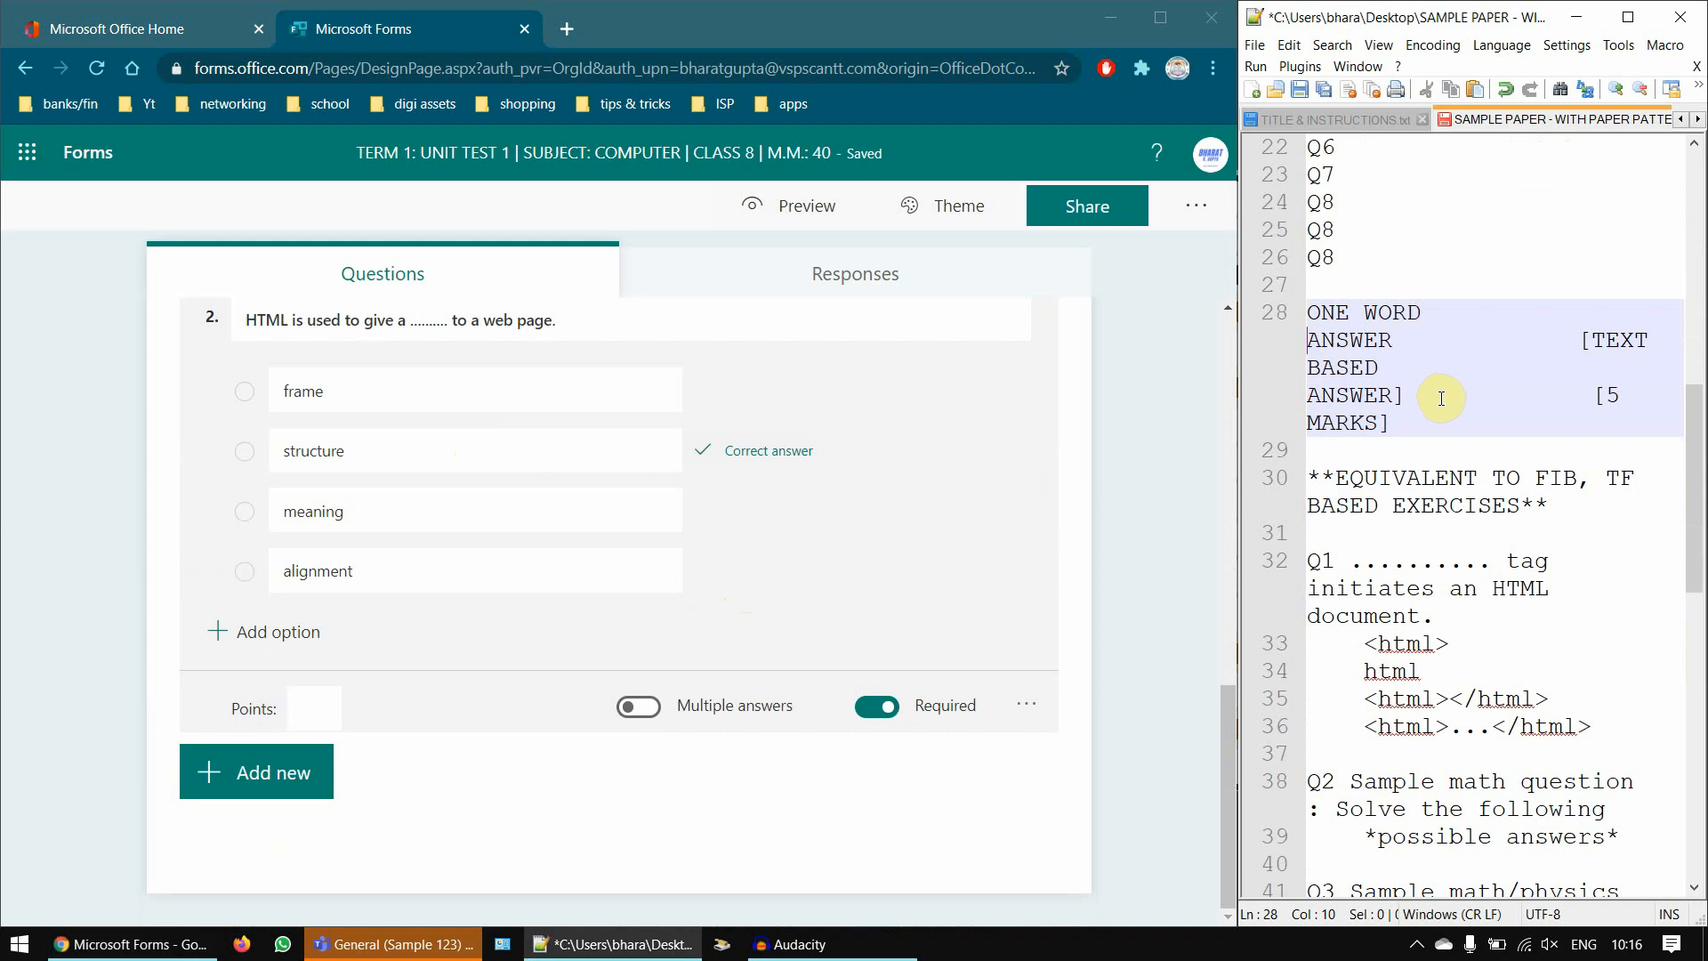
scroll(1441, 398, "down", 1)
scroll(1442, 403, "down", 1)
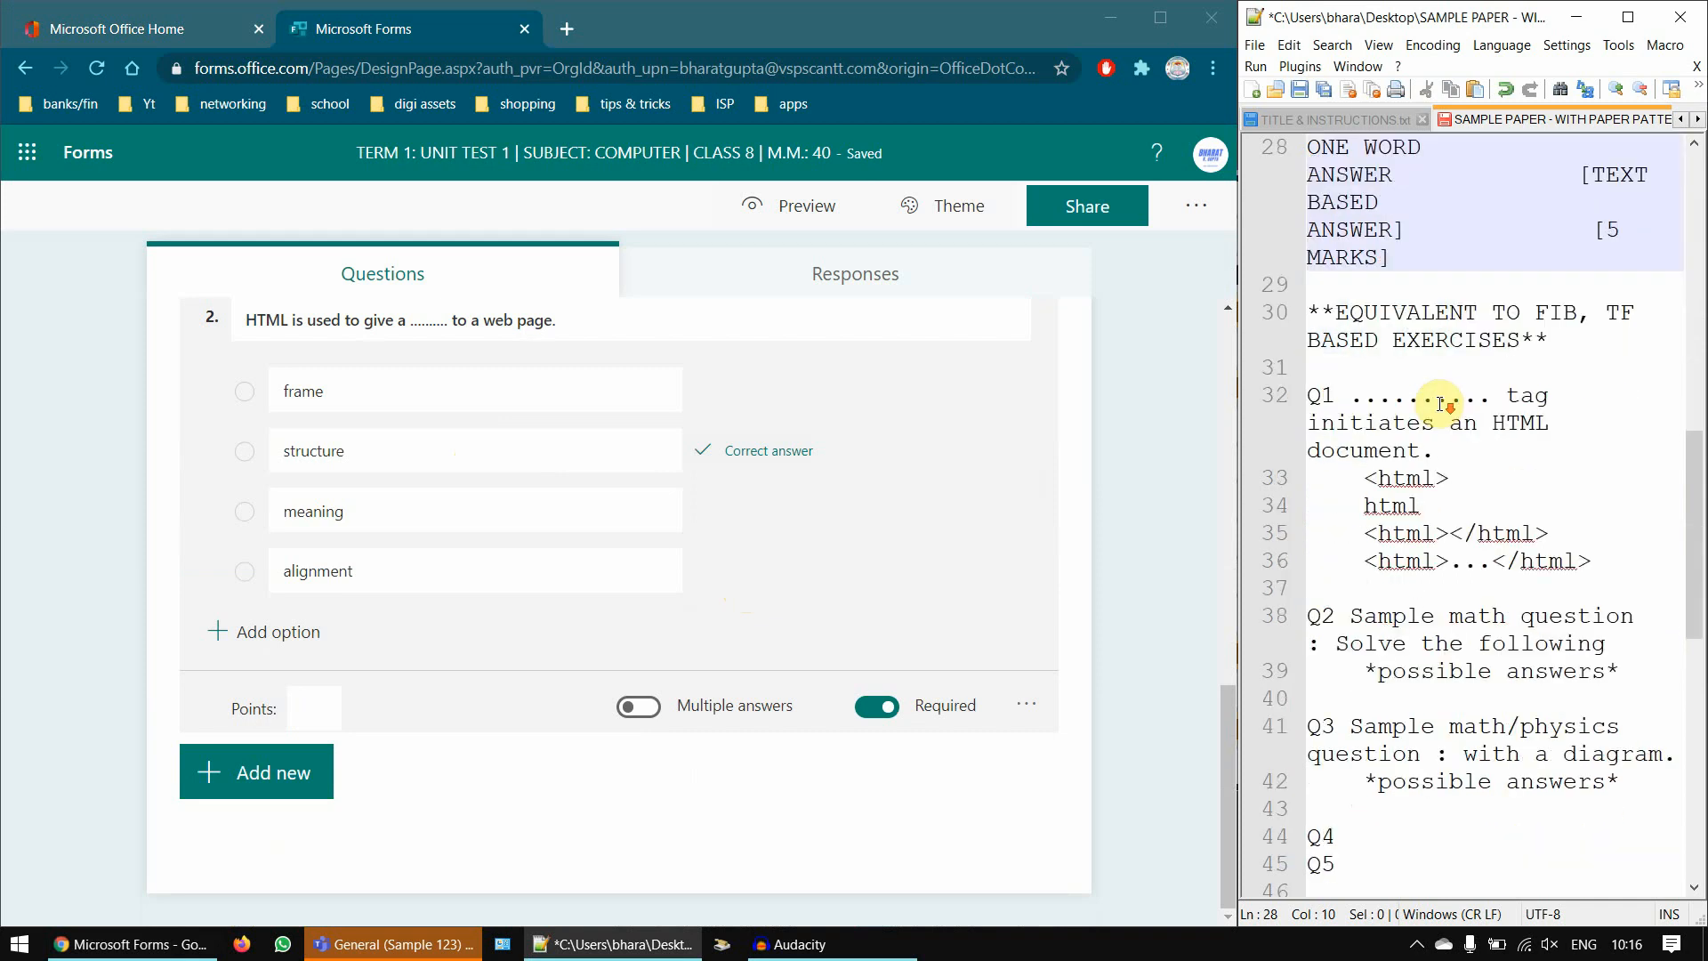
scroll(1441, 403, "down", 1)
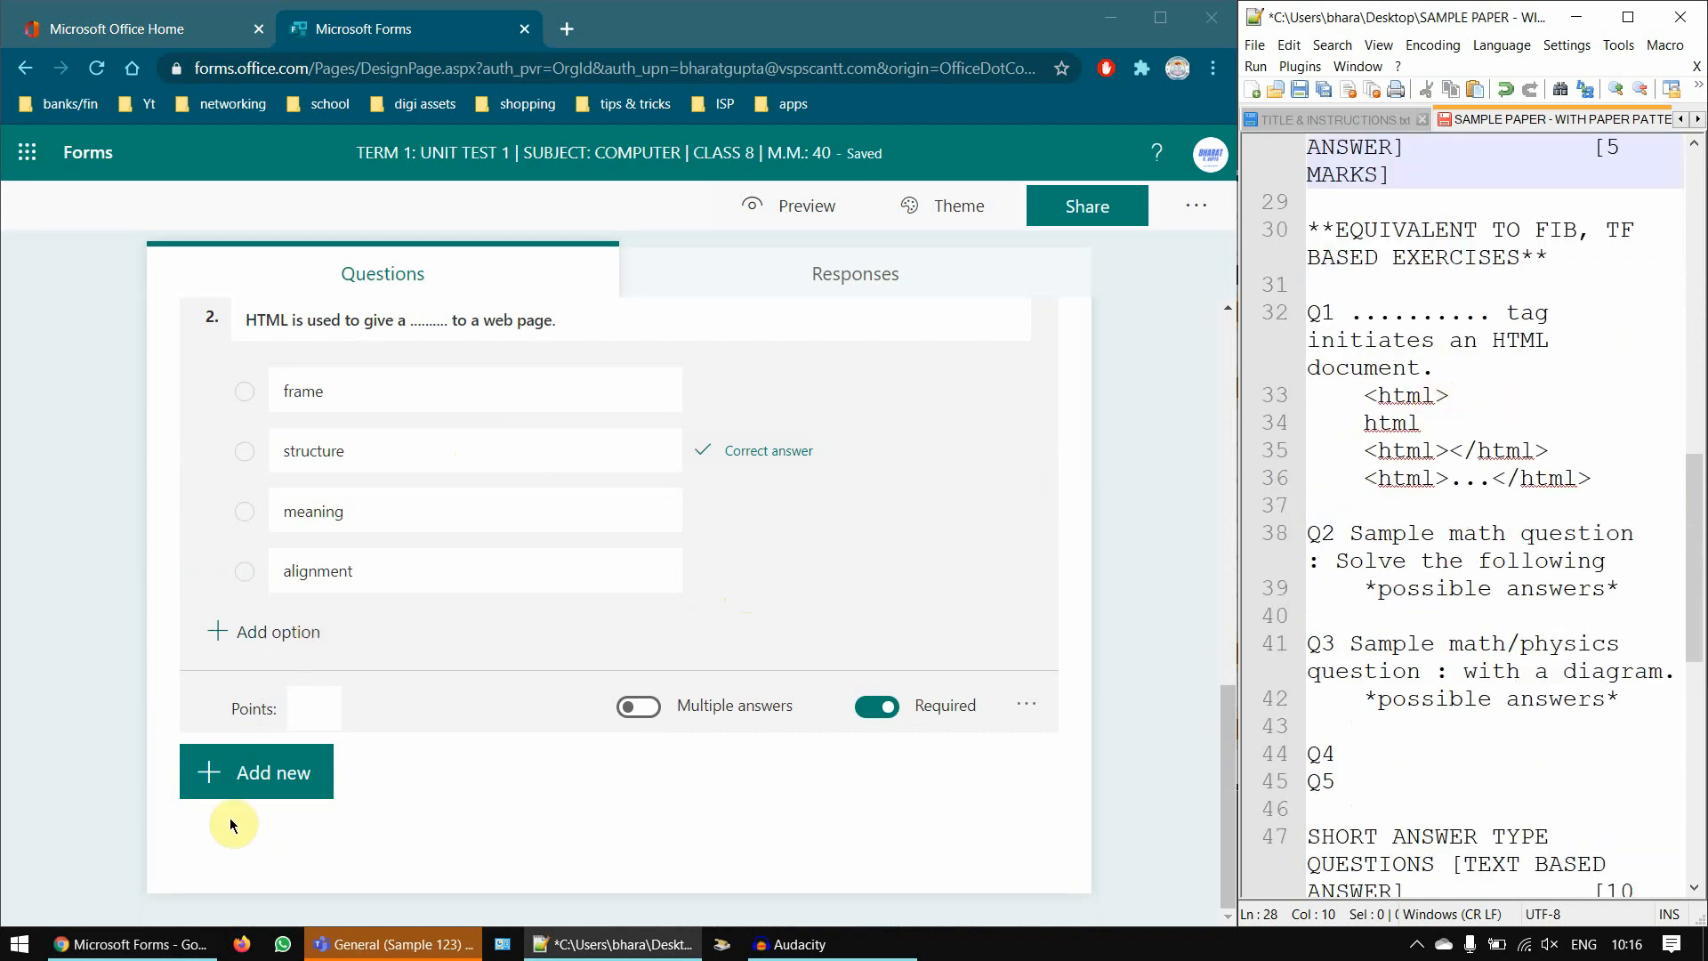
- Add a text question as question 3 with the wording ".......... tag initiates an HTML document." copied from the sample paper
left_click(299, 774)
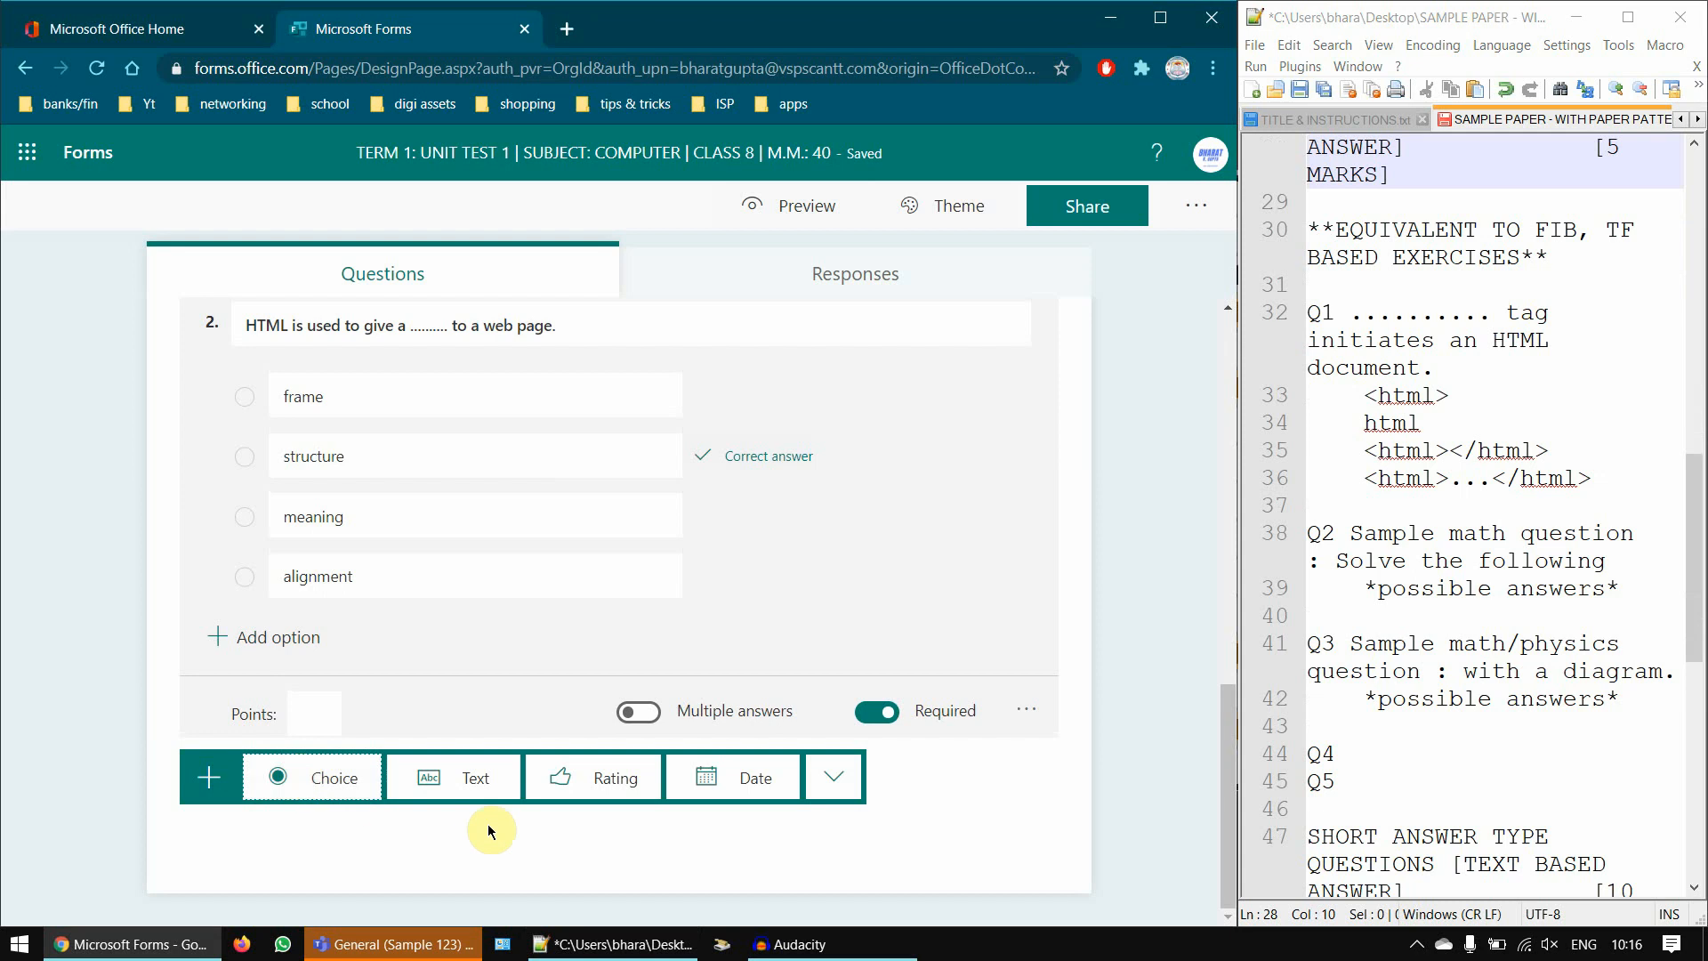
left_click(483, 788)
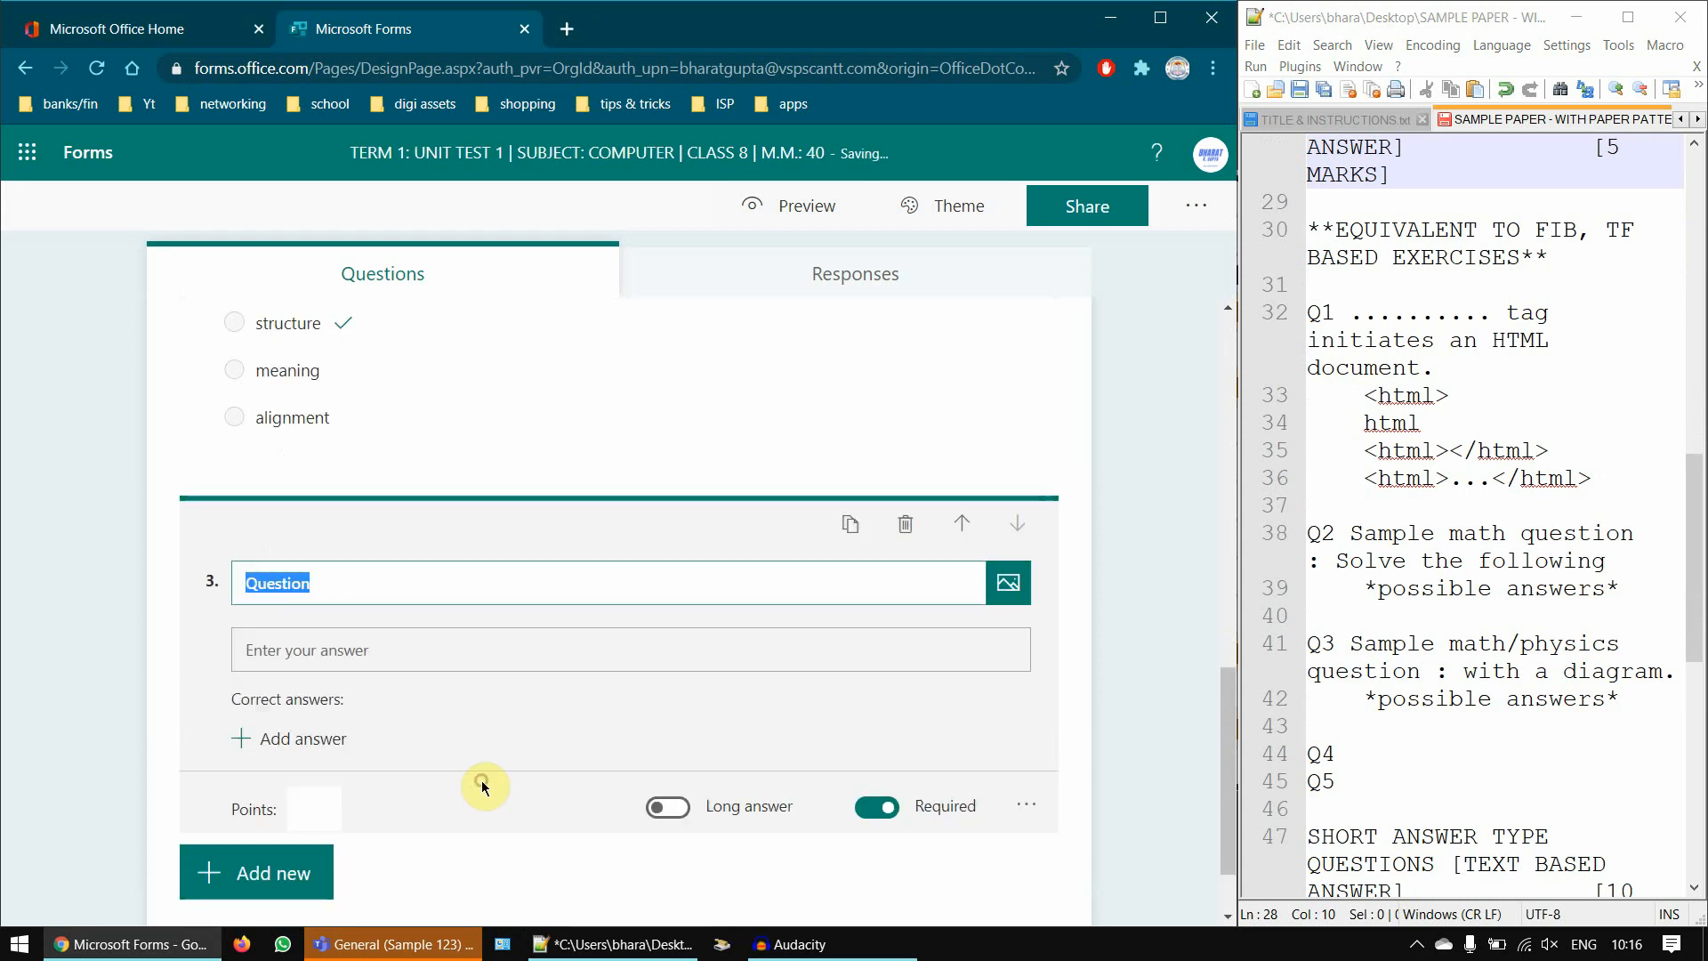
left_click(1479, 588)
scroll(1477, 569, "up", 2)
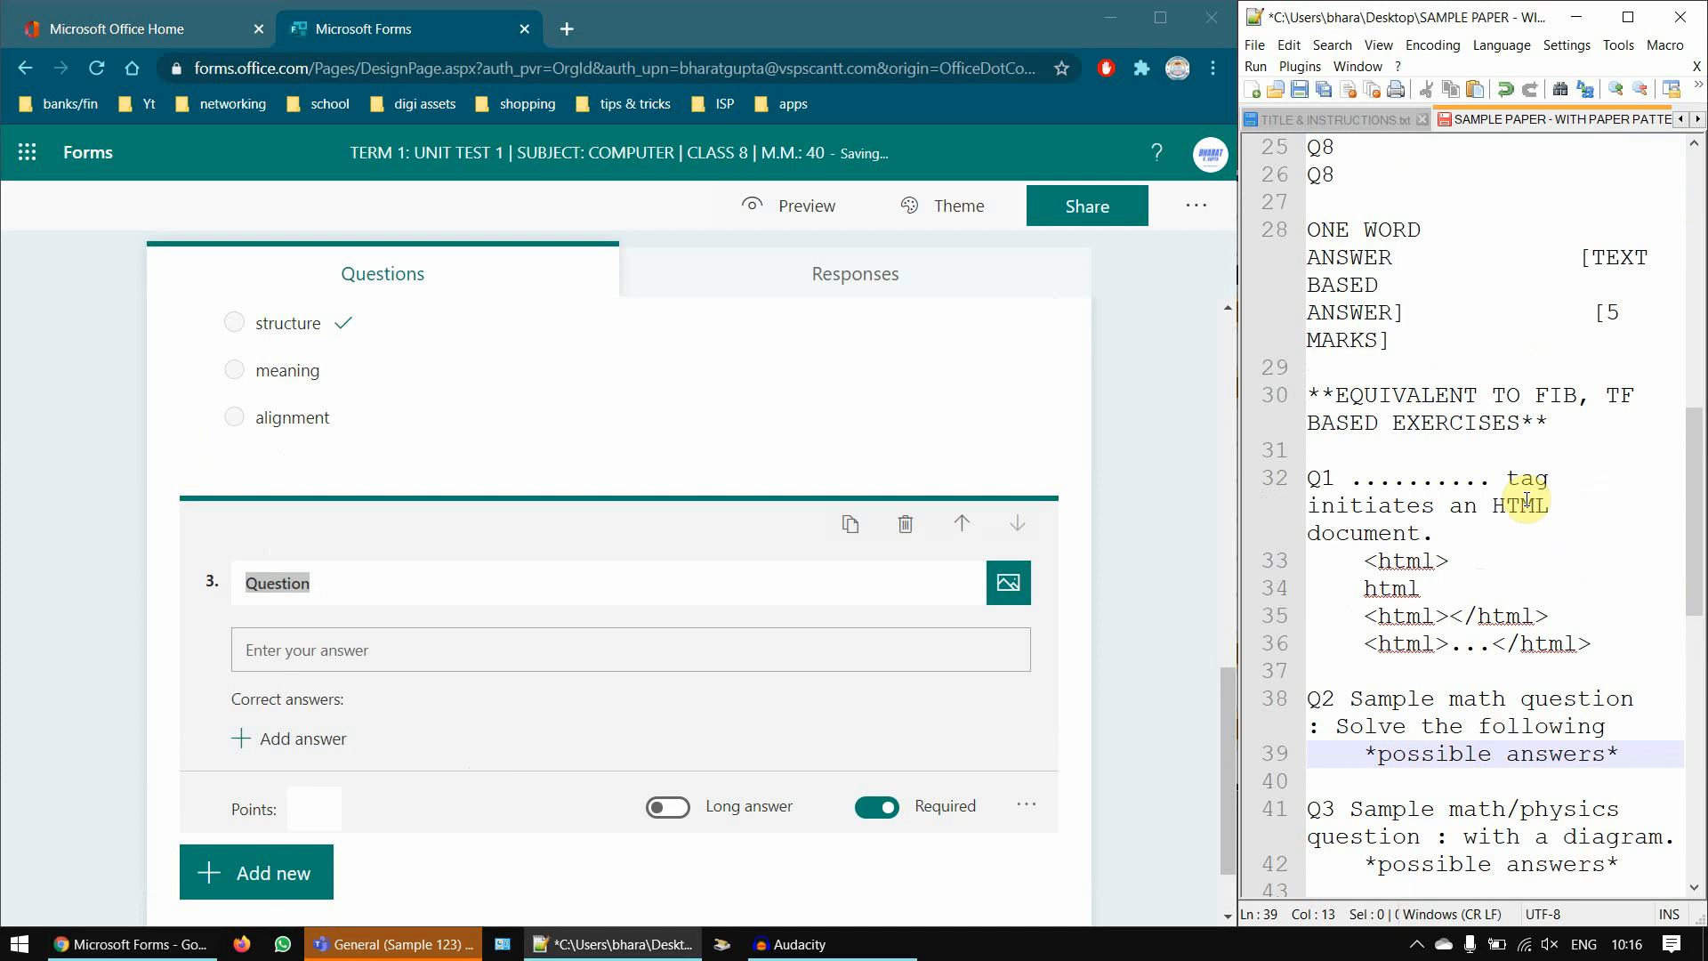
double_click(1456, 481)
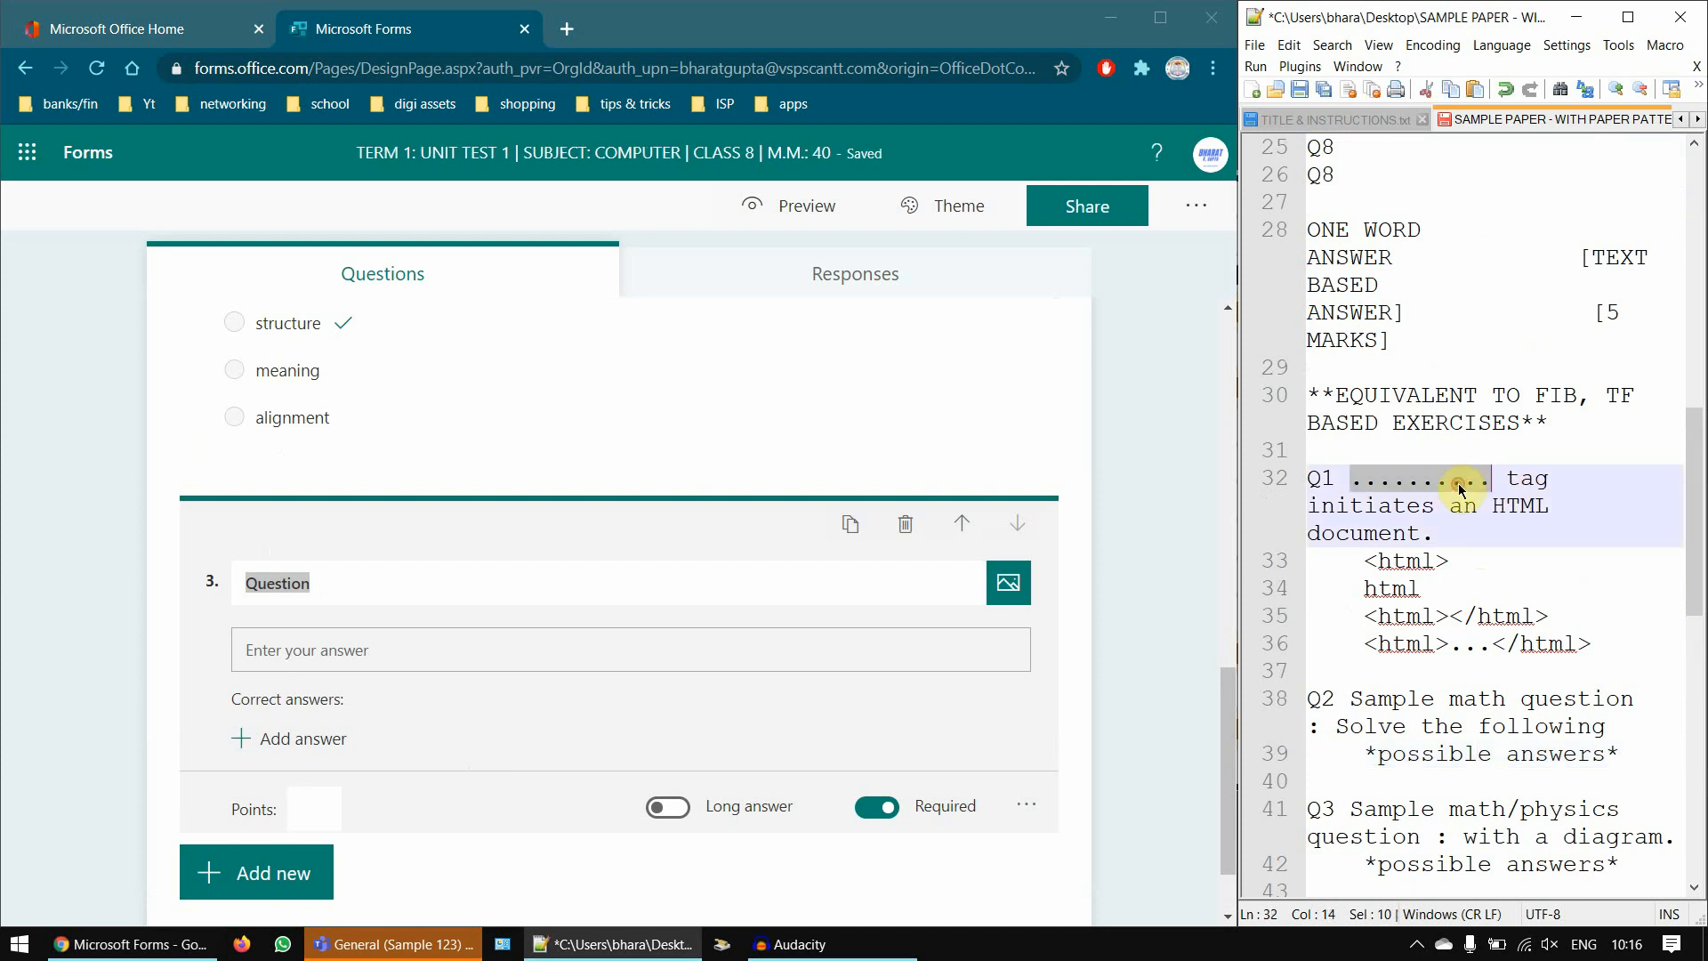
left_click(1446, 533, "shift")
key("ctrl+c")
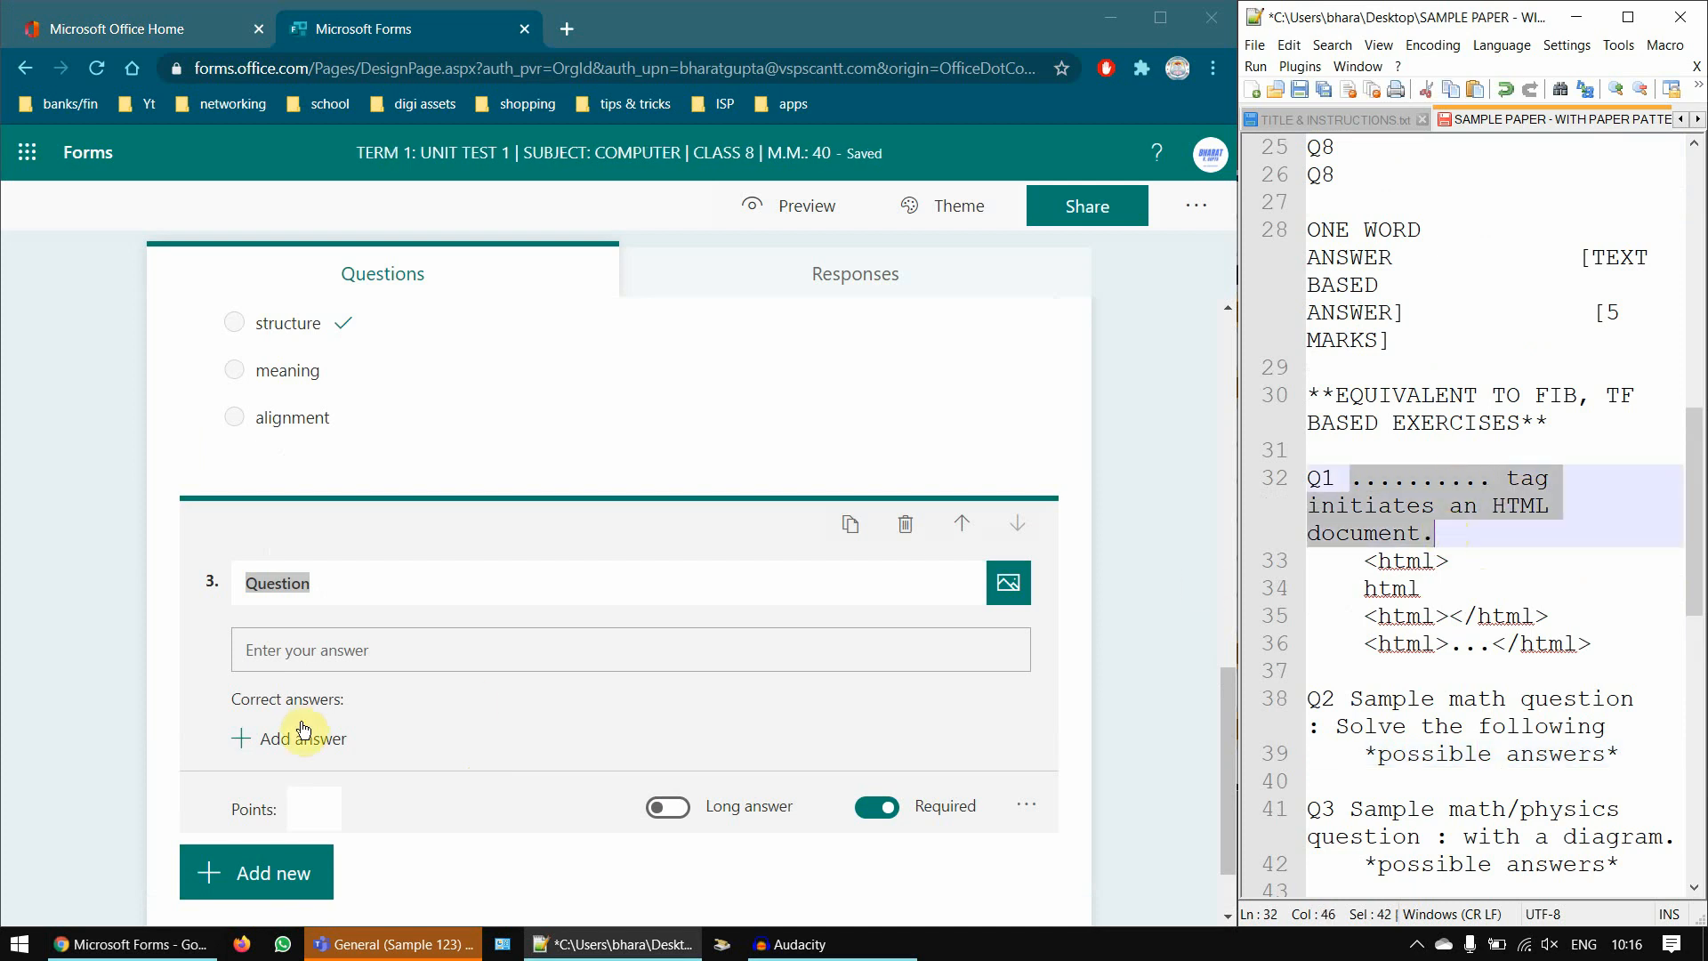
left_click(340, 583)
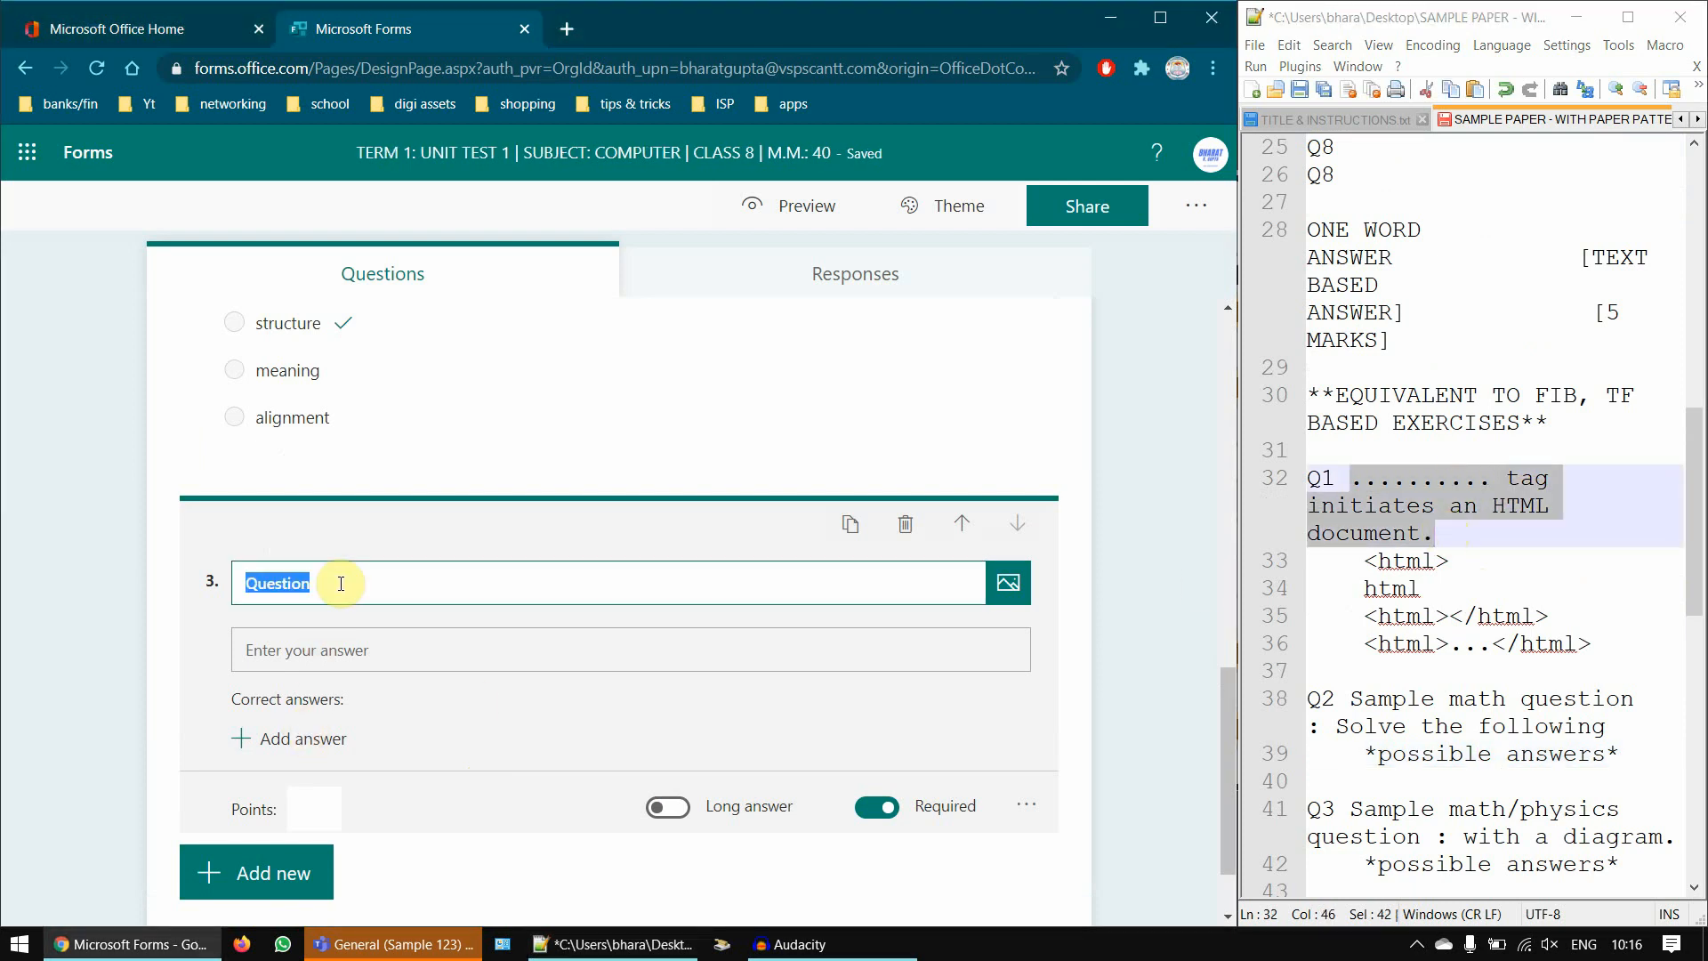
key("ctrl+v")
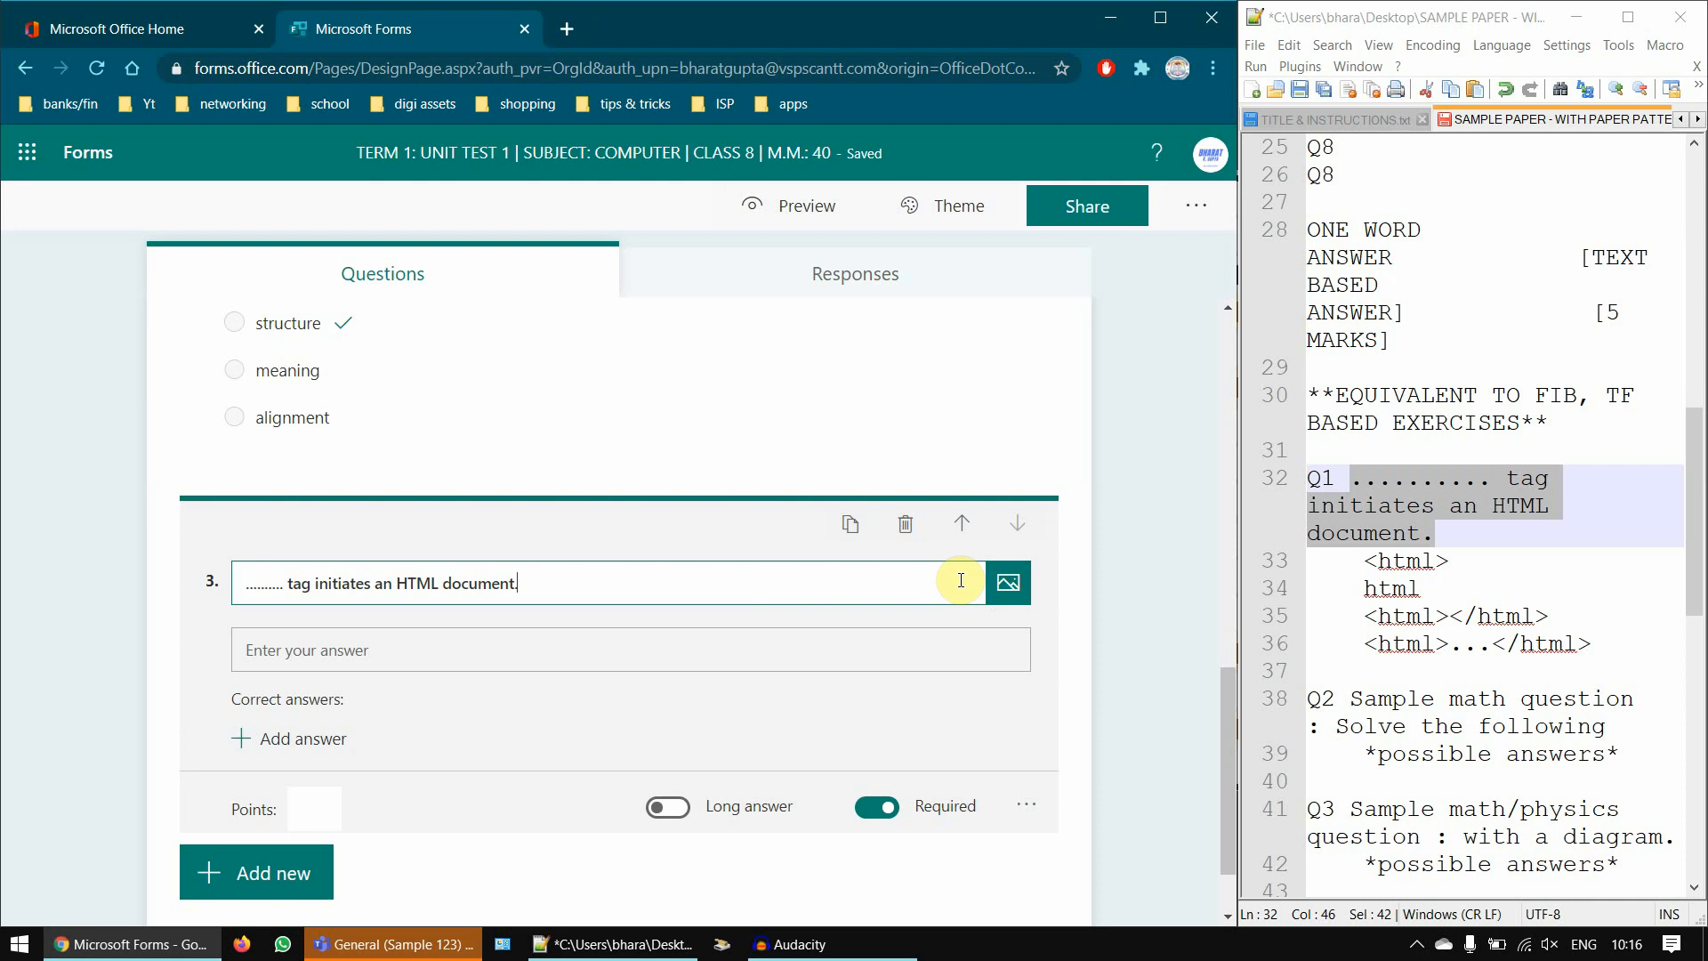
- Add "<html>" from the sample paper as a correct answer to question 3
scroll(801, 587, "down", 1)
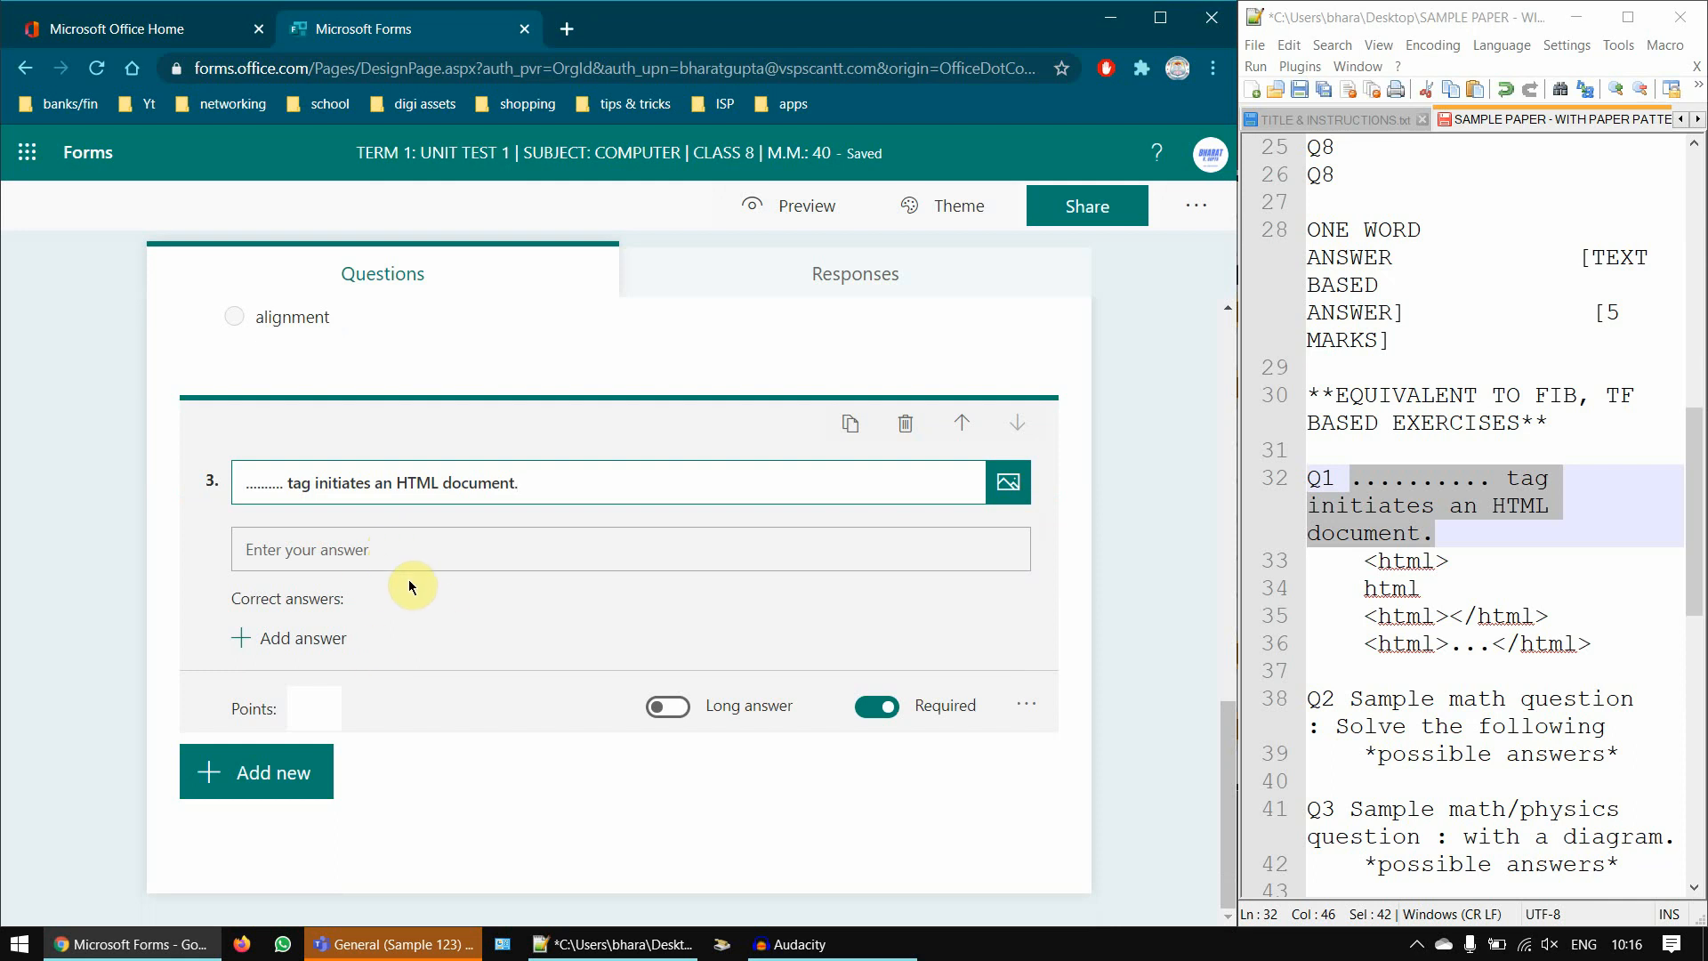
left_click(306, 644)
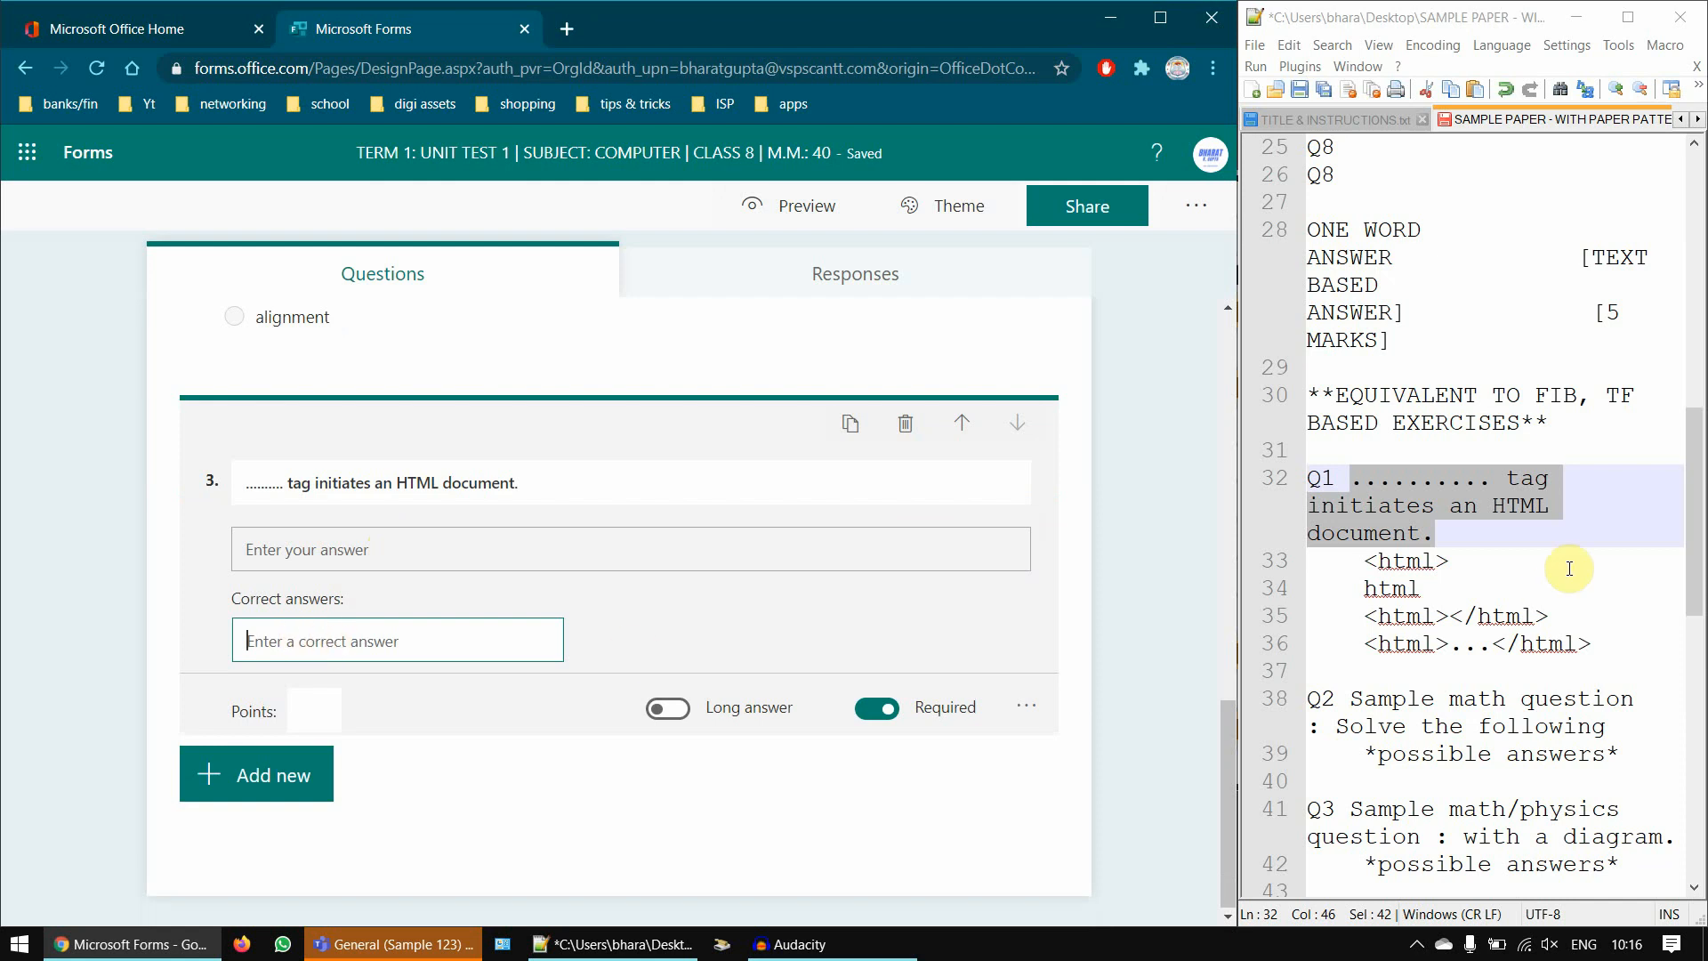
left_click(1356, 558)
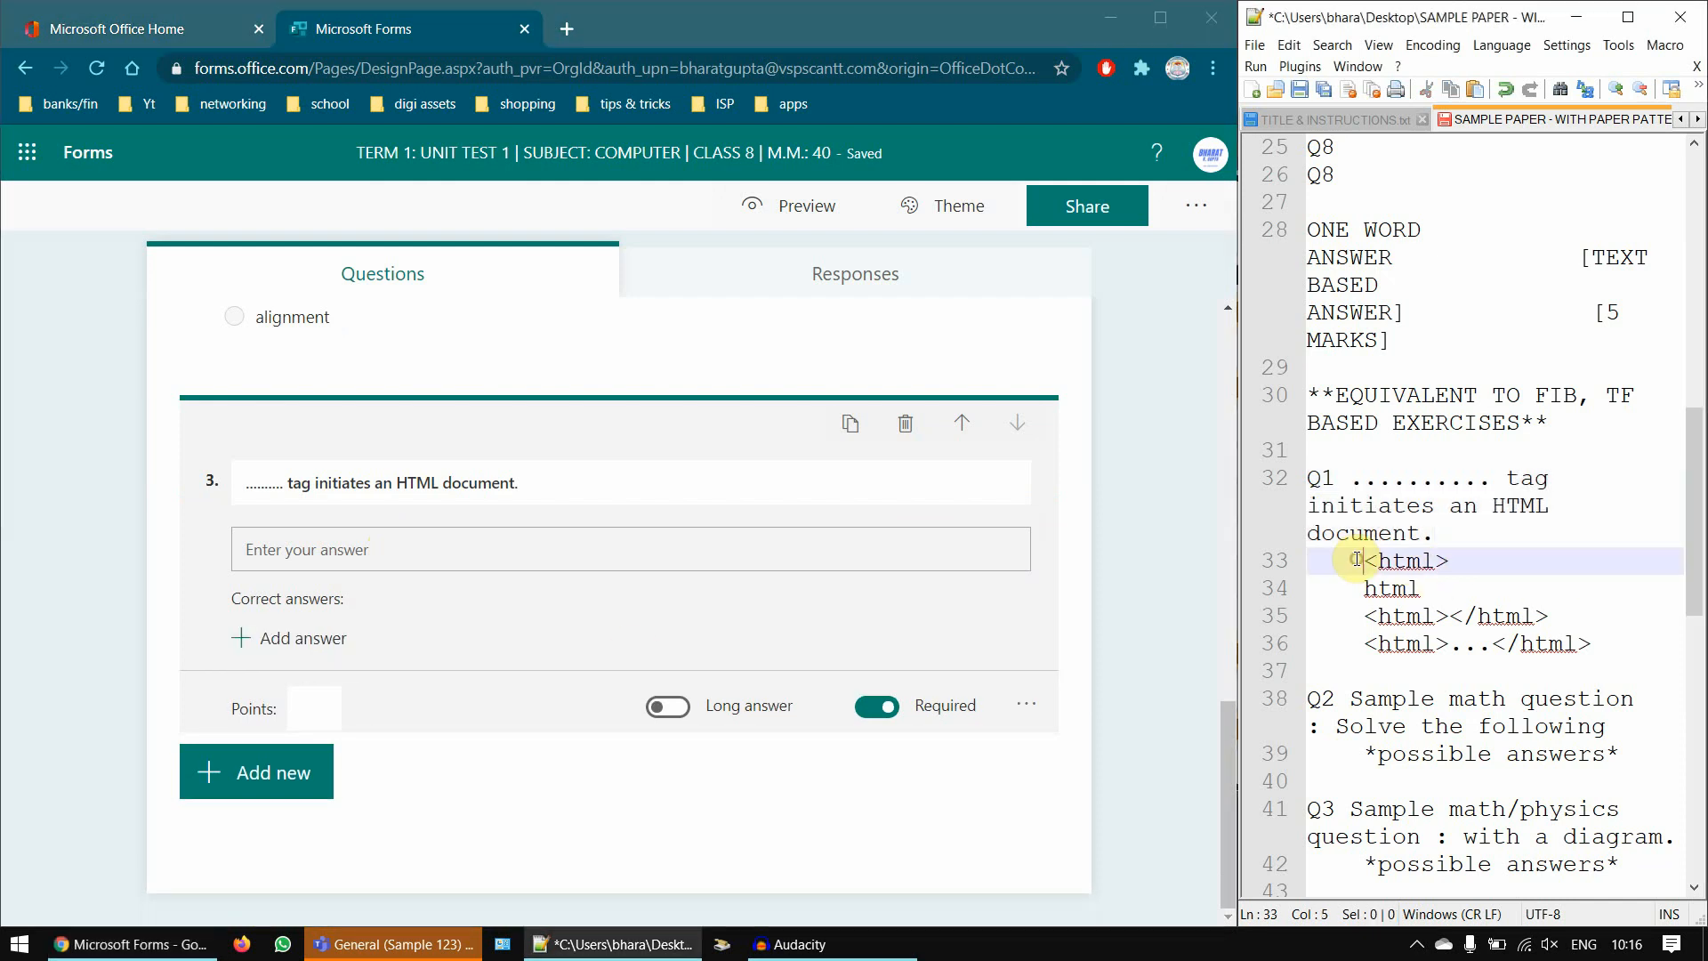
left_click(1450, 561, "shift")
key("ctrl+c")
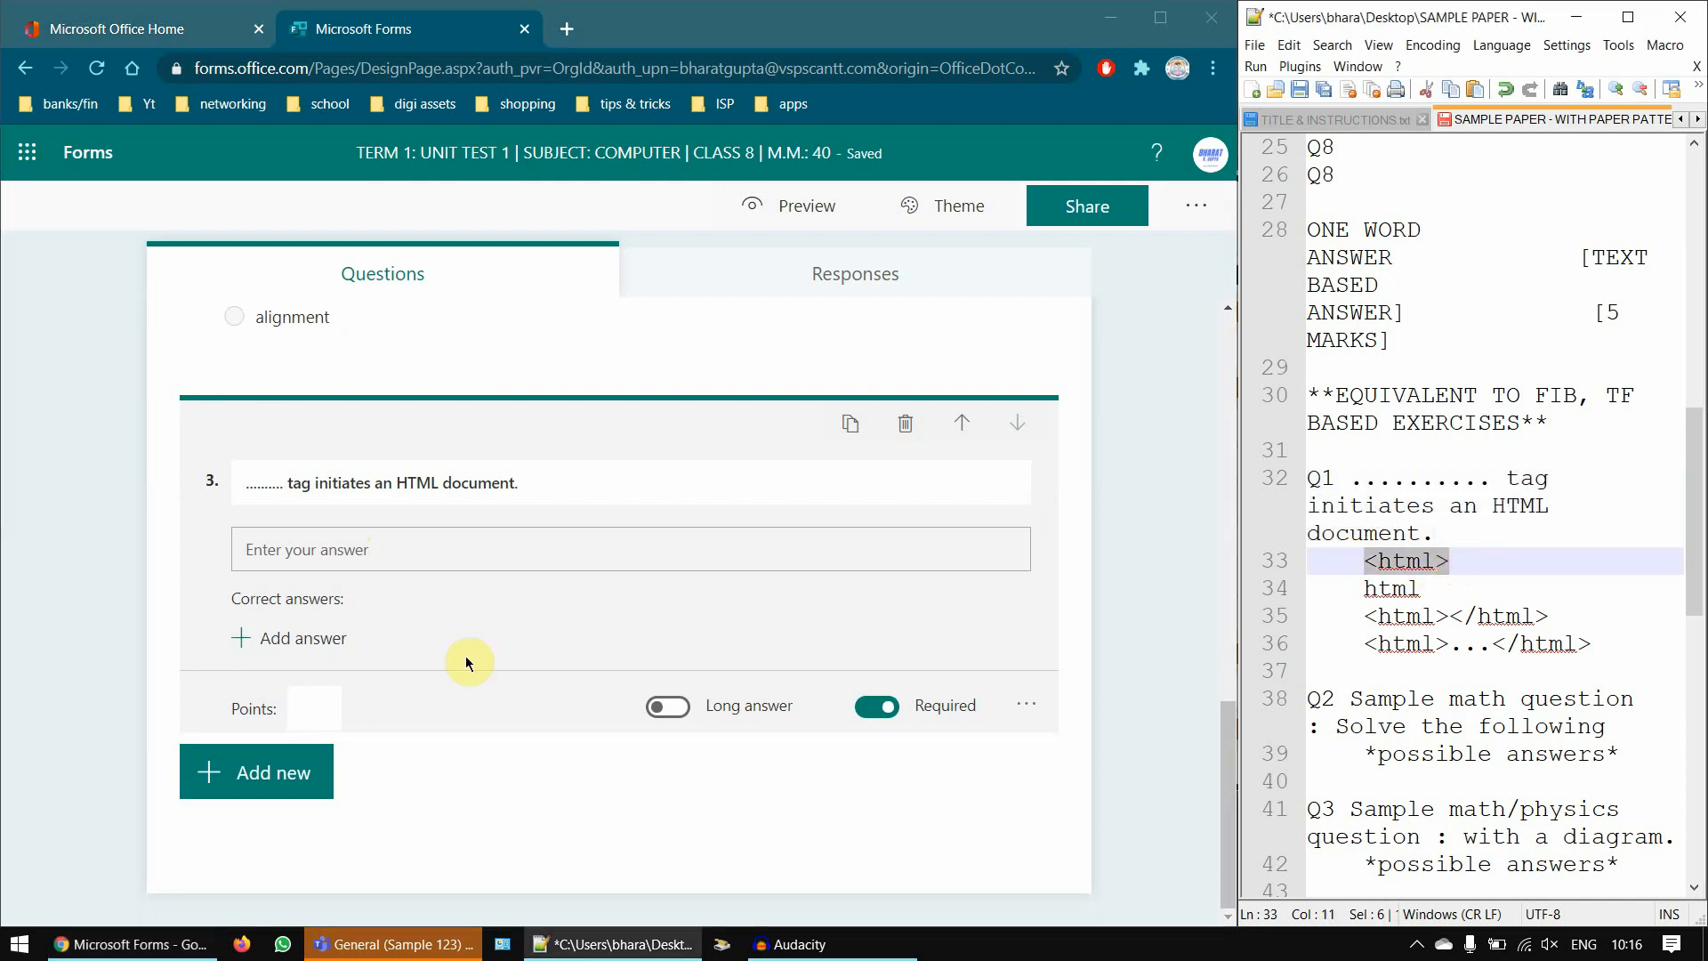
left_click(301, 638)
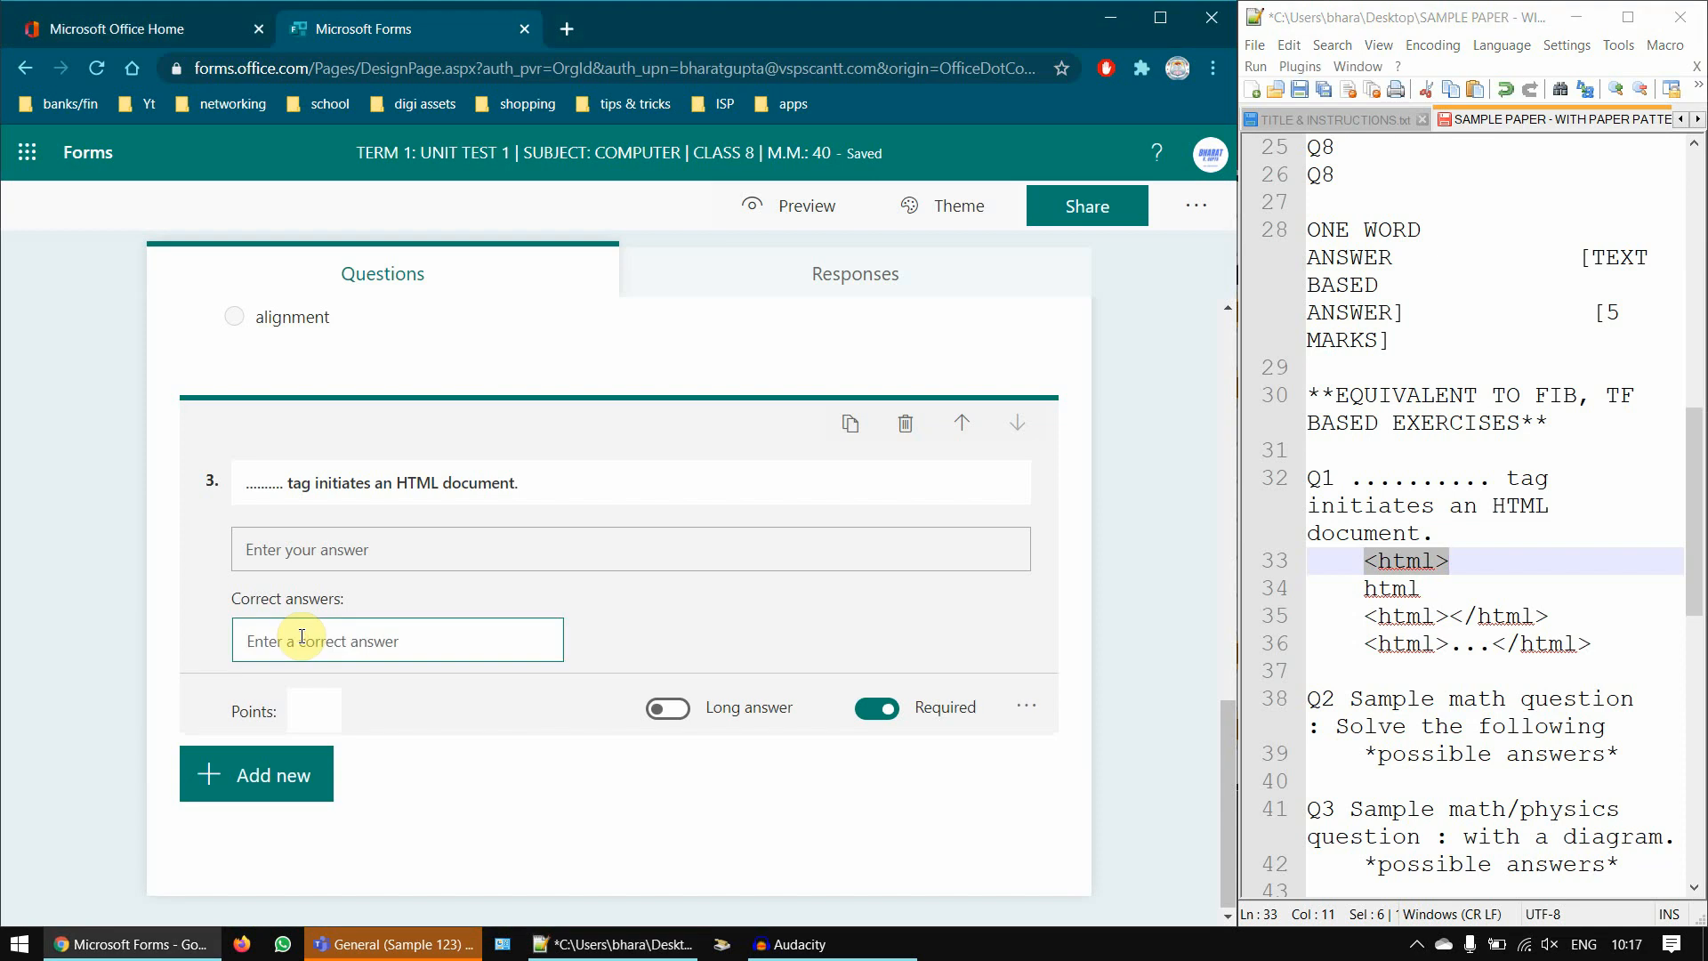
key("ctrl+v")
left_click(582, 654)
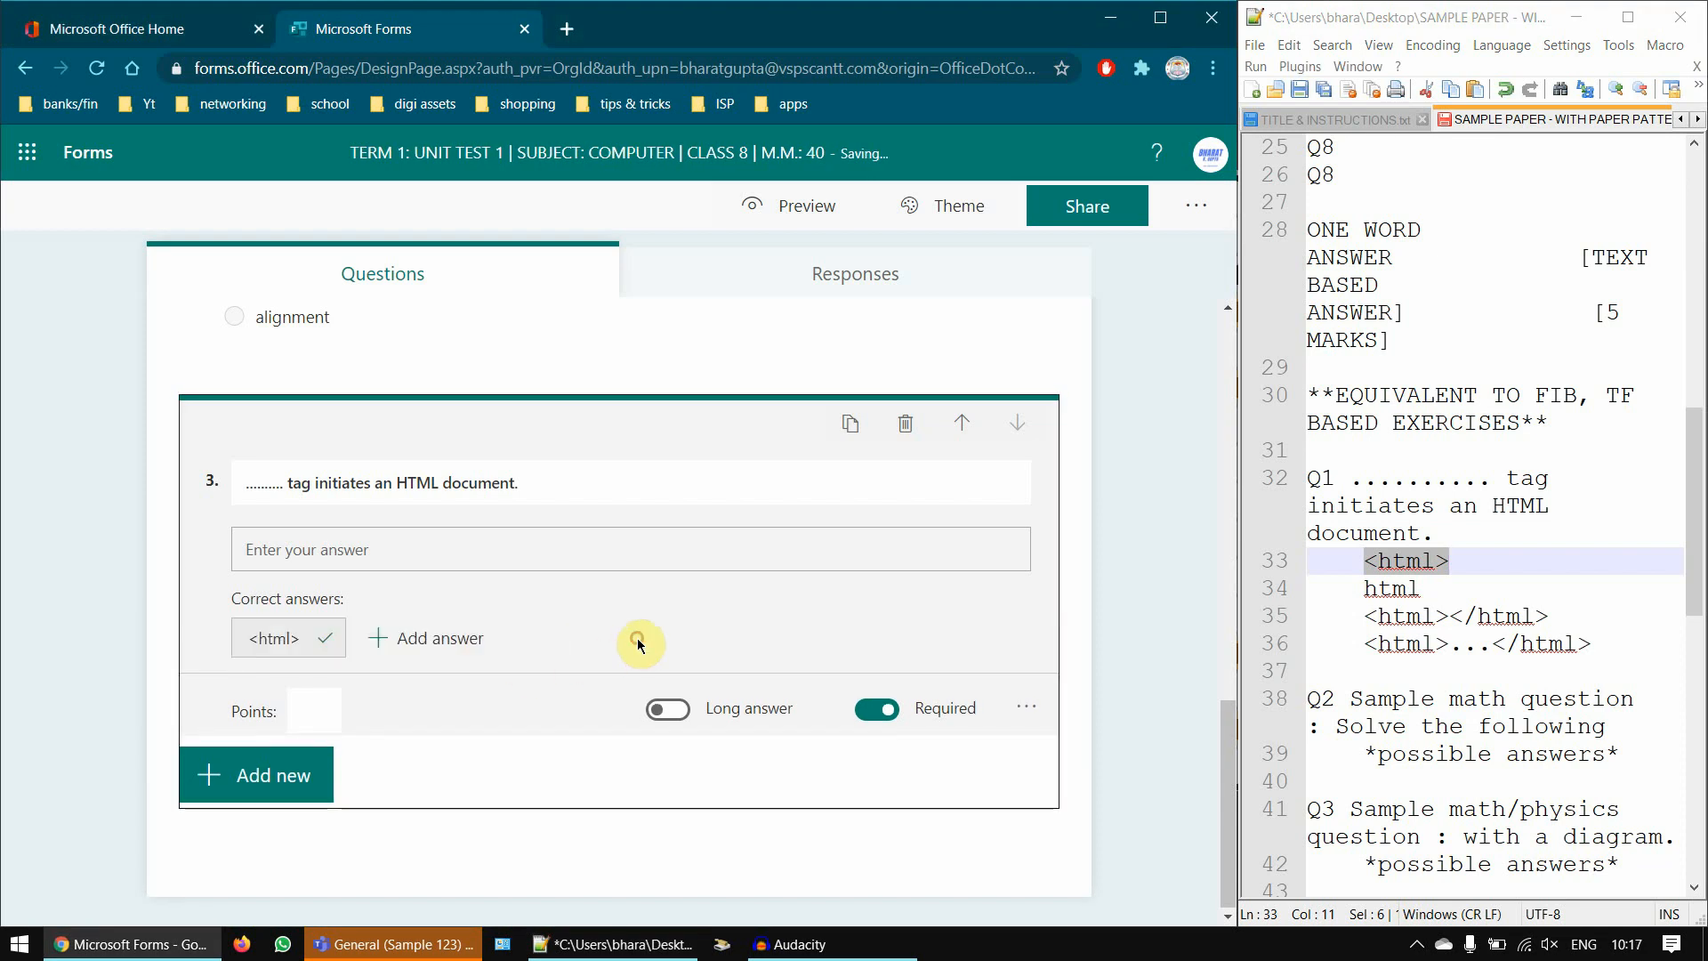
- Add "html" as a second correct answer to question 3
left_click(459, 641)
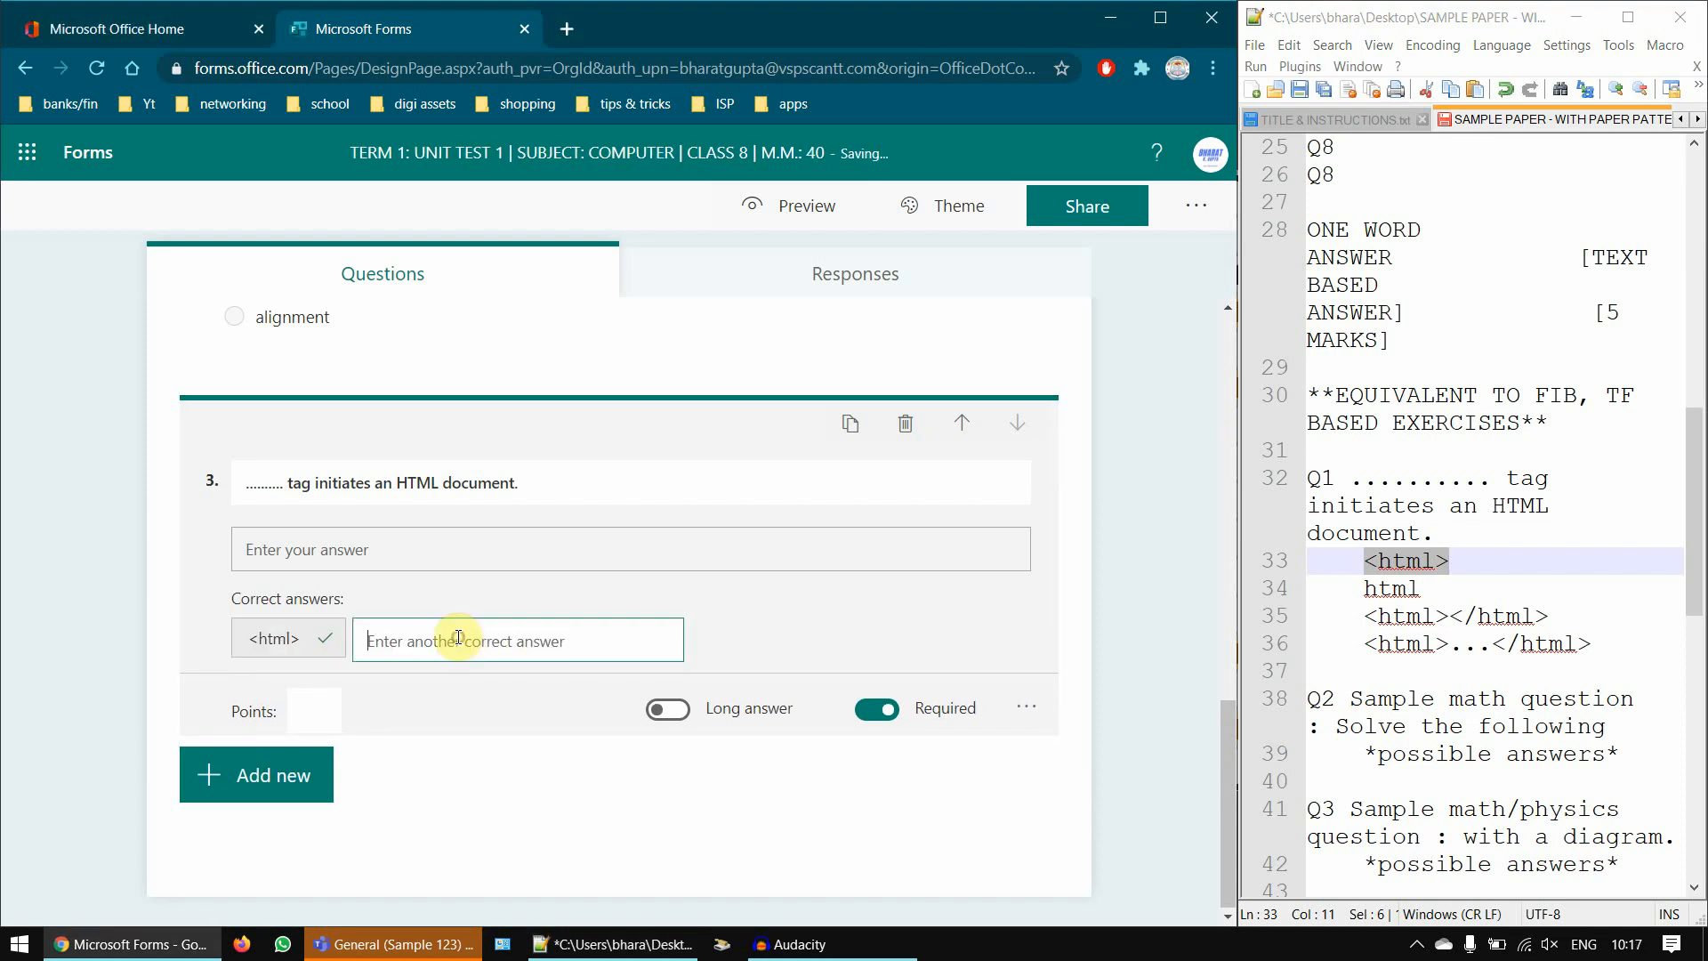
type("html")
left_click(833, 654)
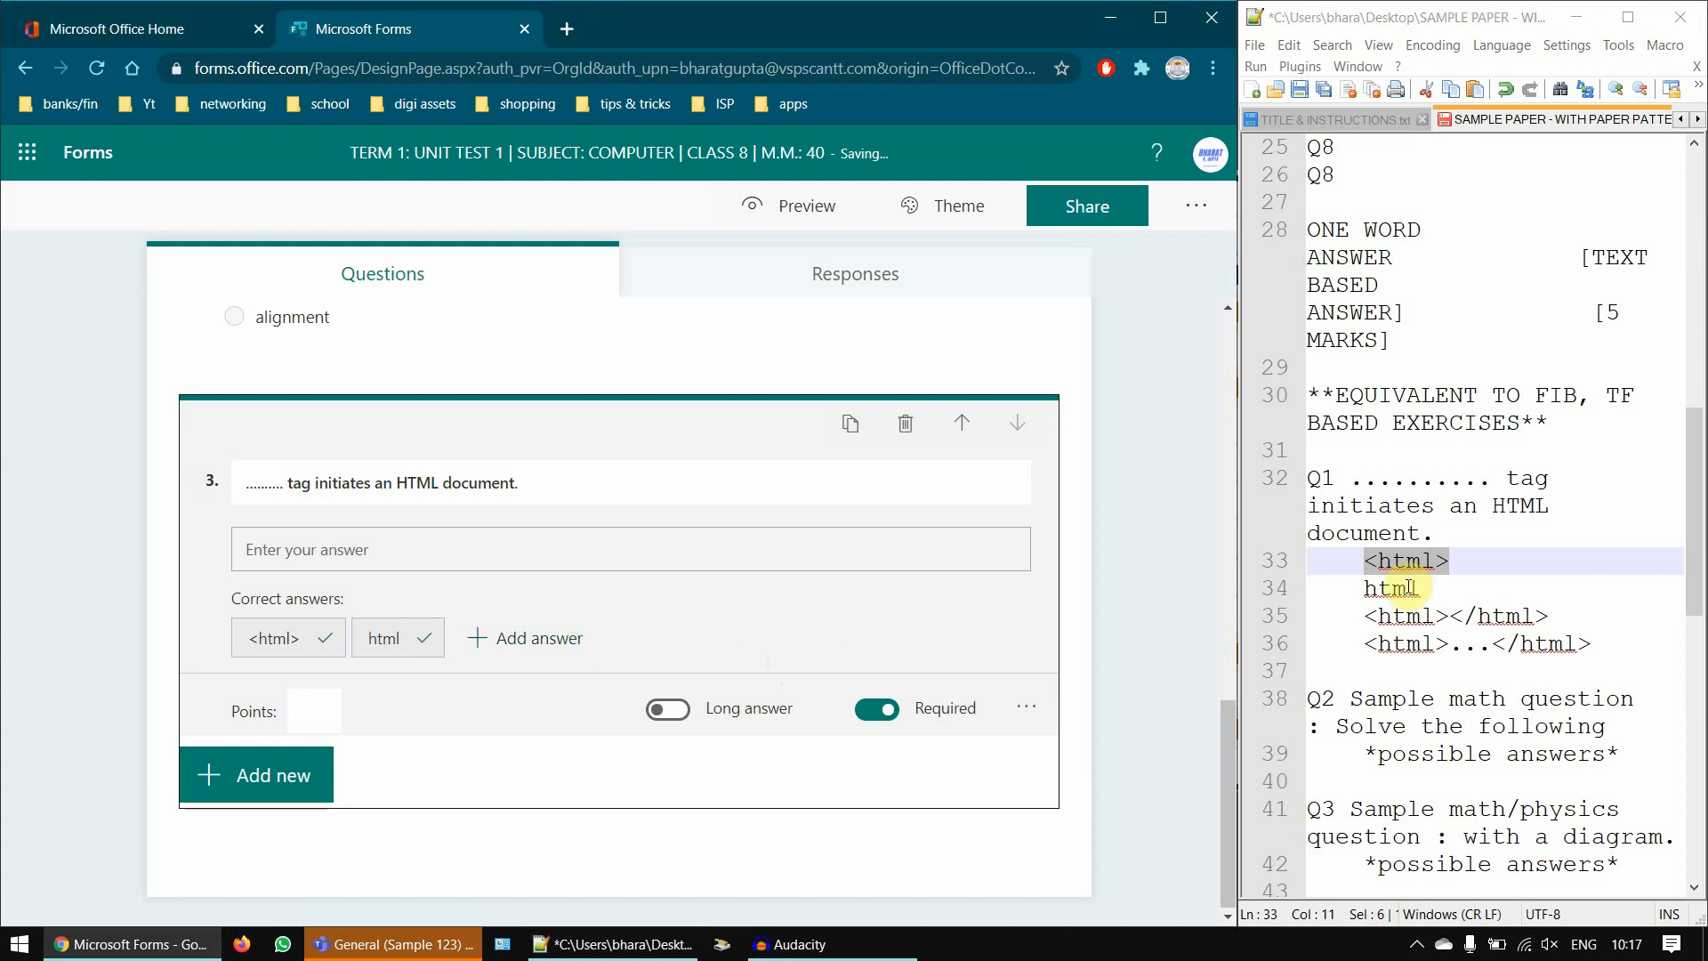
- Add "<html></html>" from the sample paper as a third correct answer to question 3
left_click(1362, 616)
left_click(1569, 618, "shift")
key("ctrl+c")
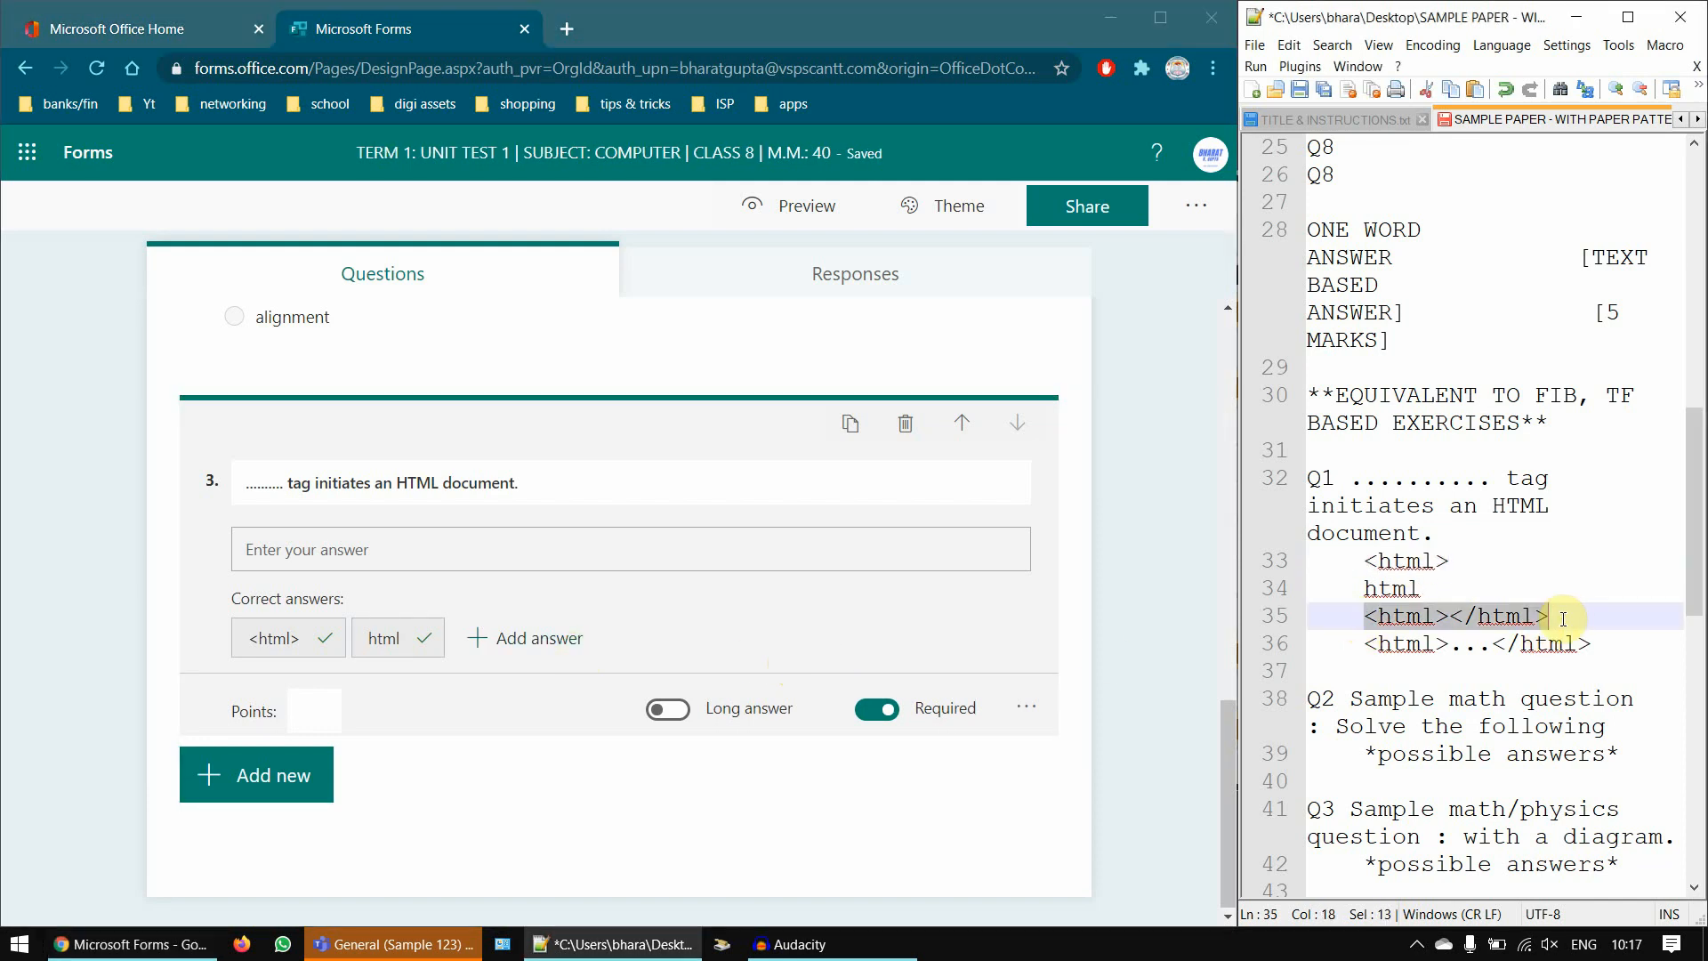
left_click(544, 638)
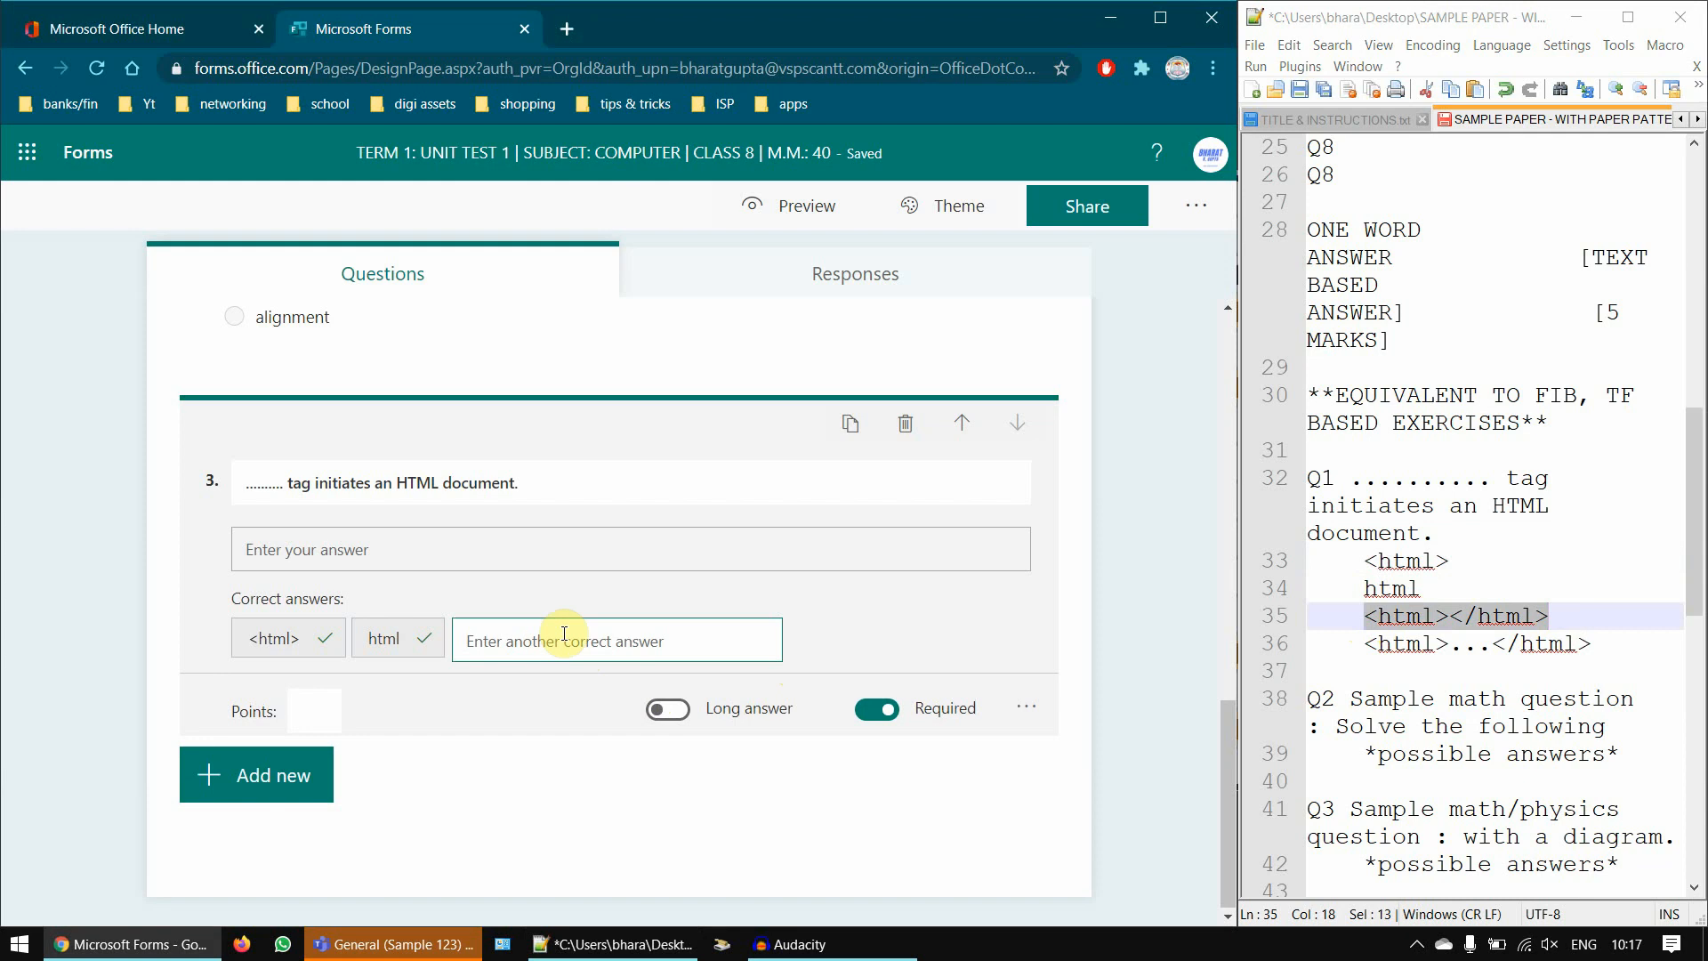
key("ctrl+v")
left_click(819, 653)
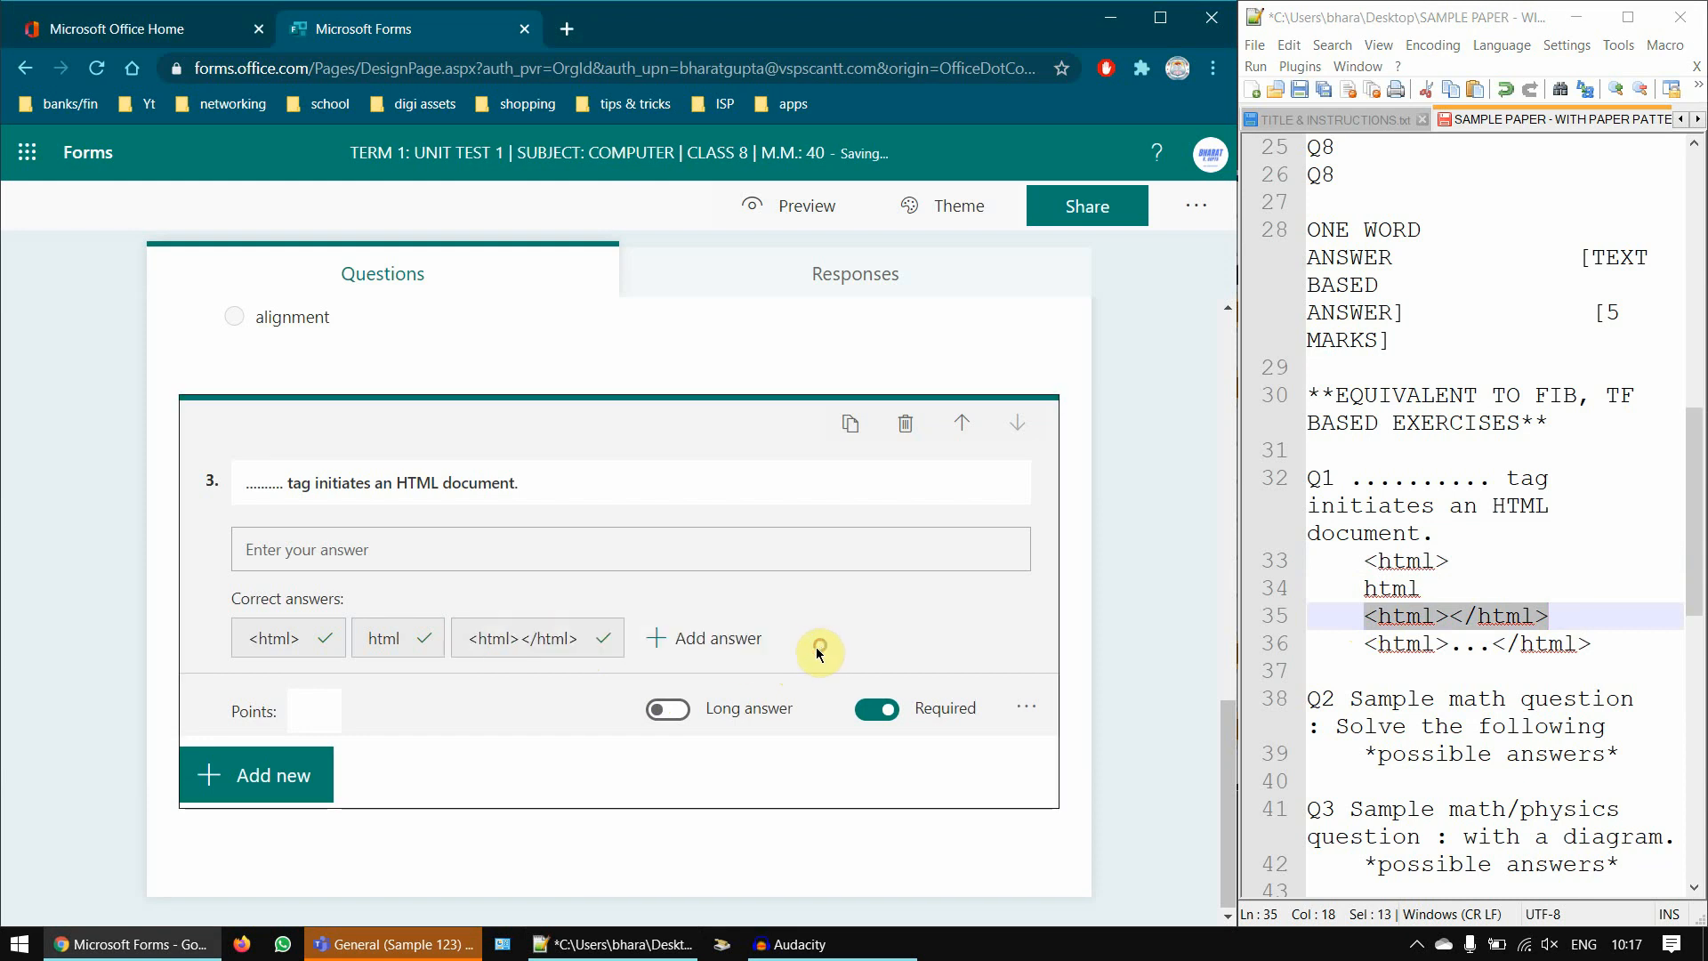
- Add "<html>...</html>" from the sample paper as a fourth correct answer to question 3
left_click(748, 652)
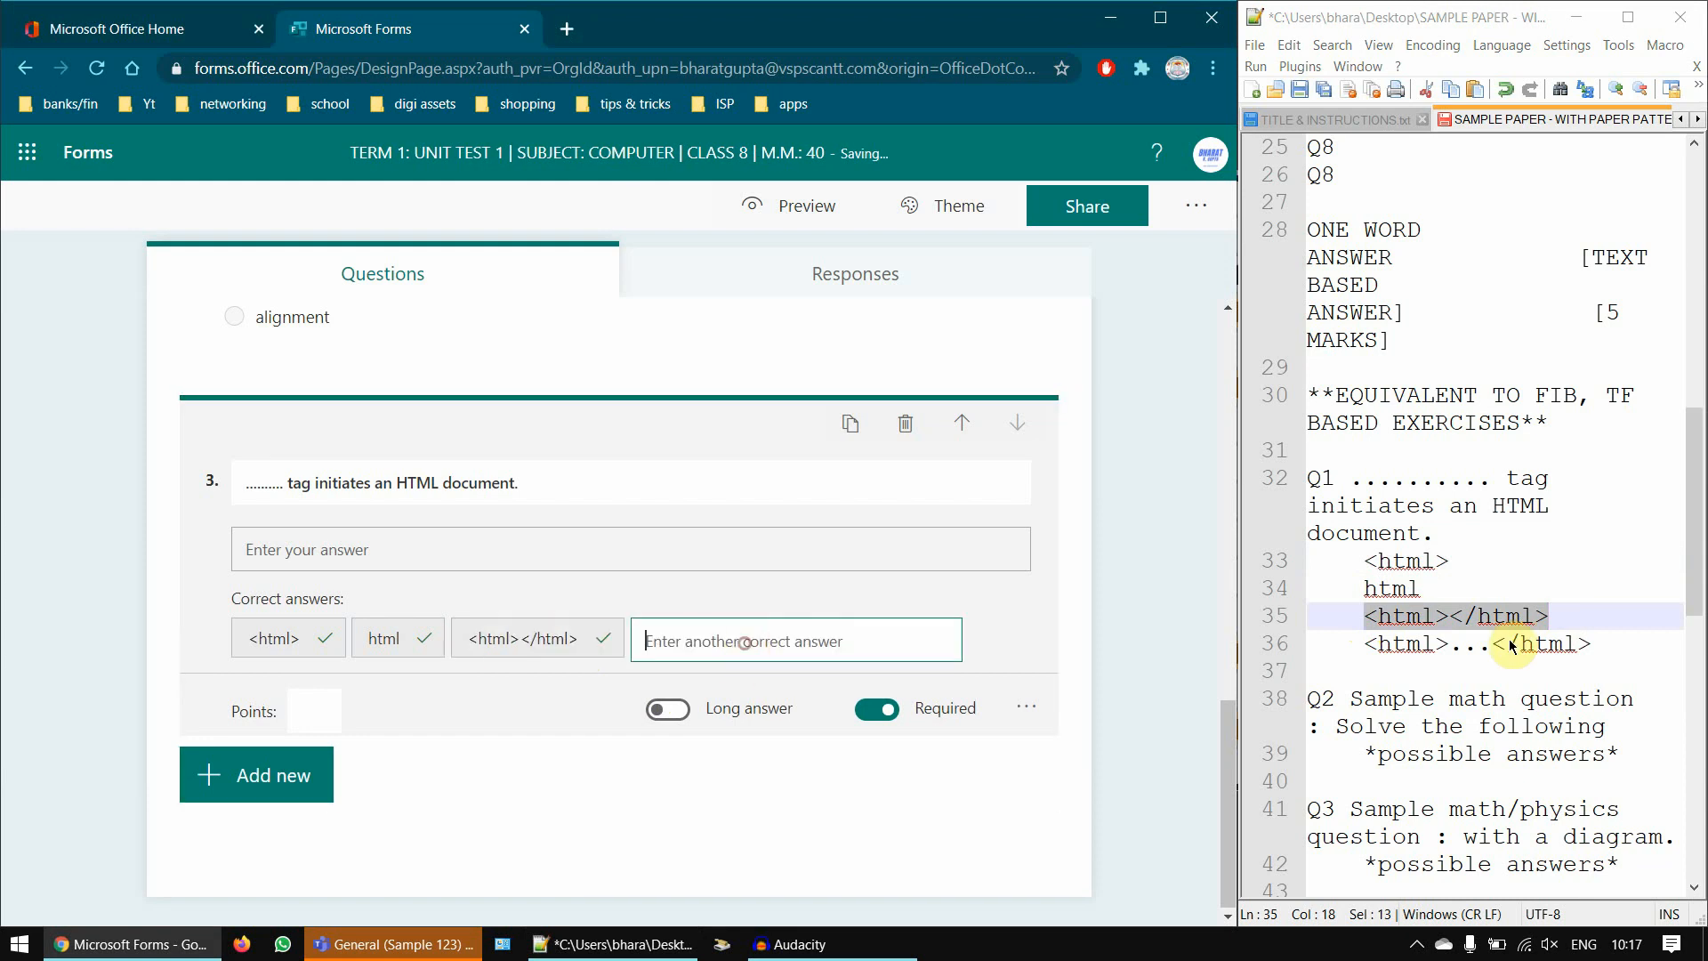
left_click(1362, 643)
left_click(1591, 643, "shift")
key("ctrl+c")
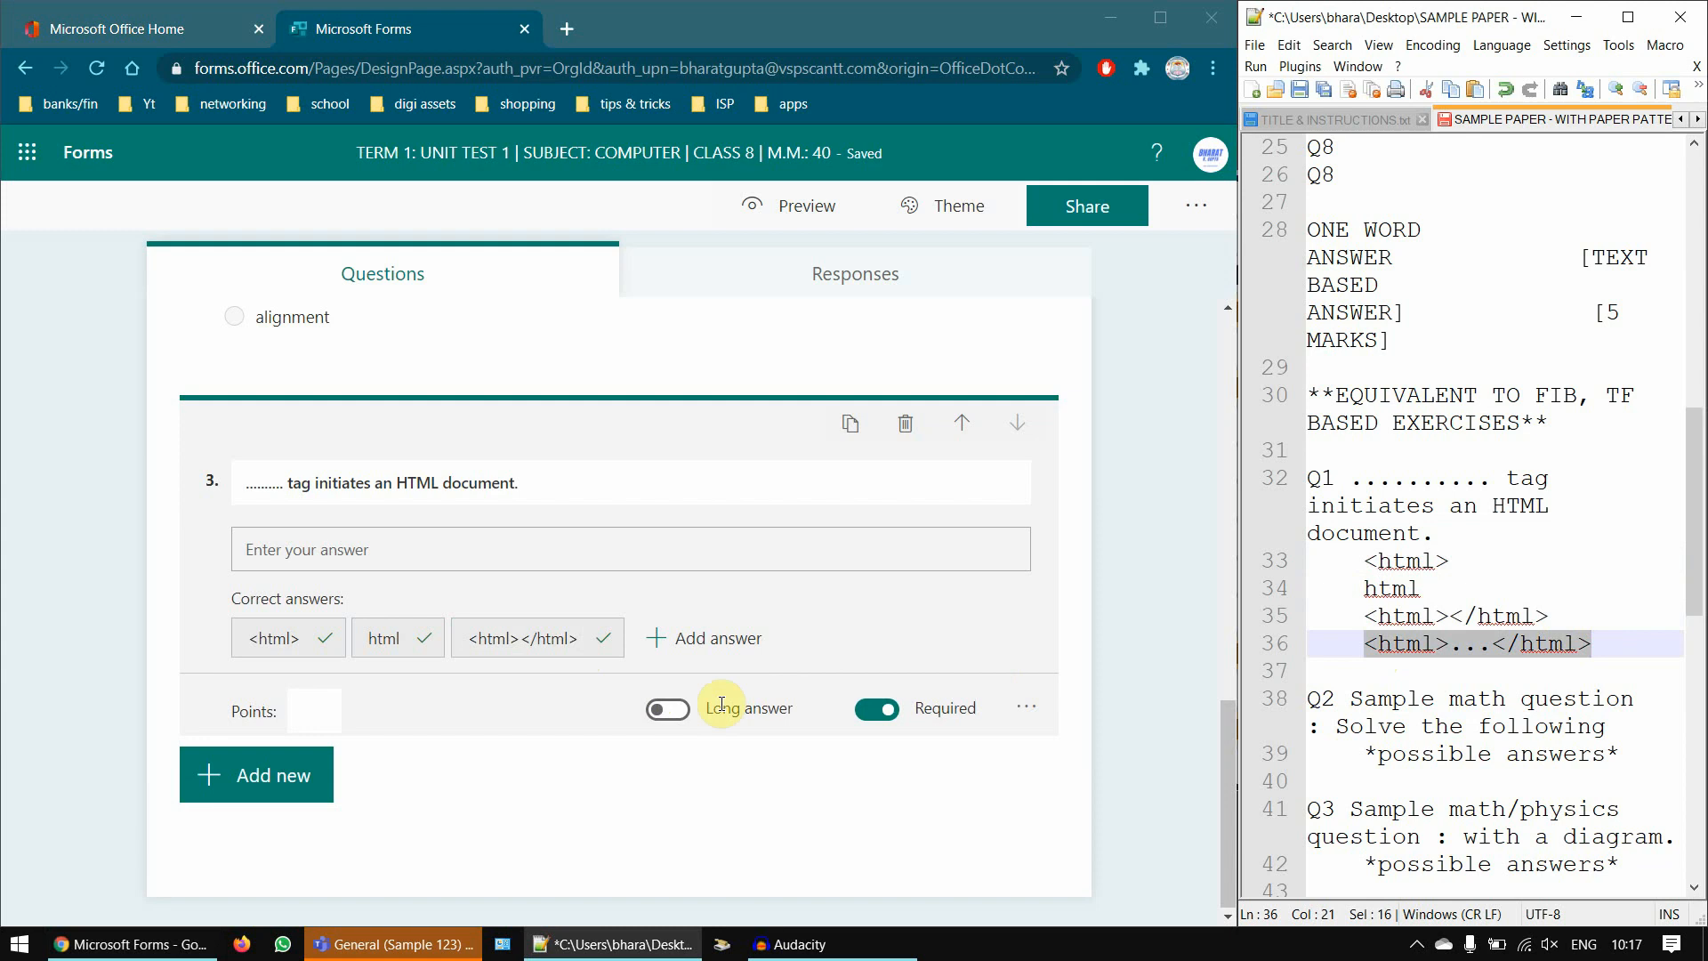
left_click(731, 657)
key("ctrl+v")
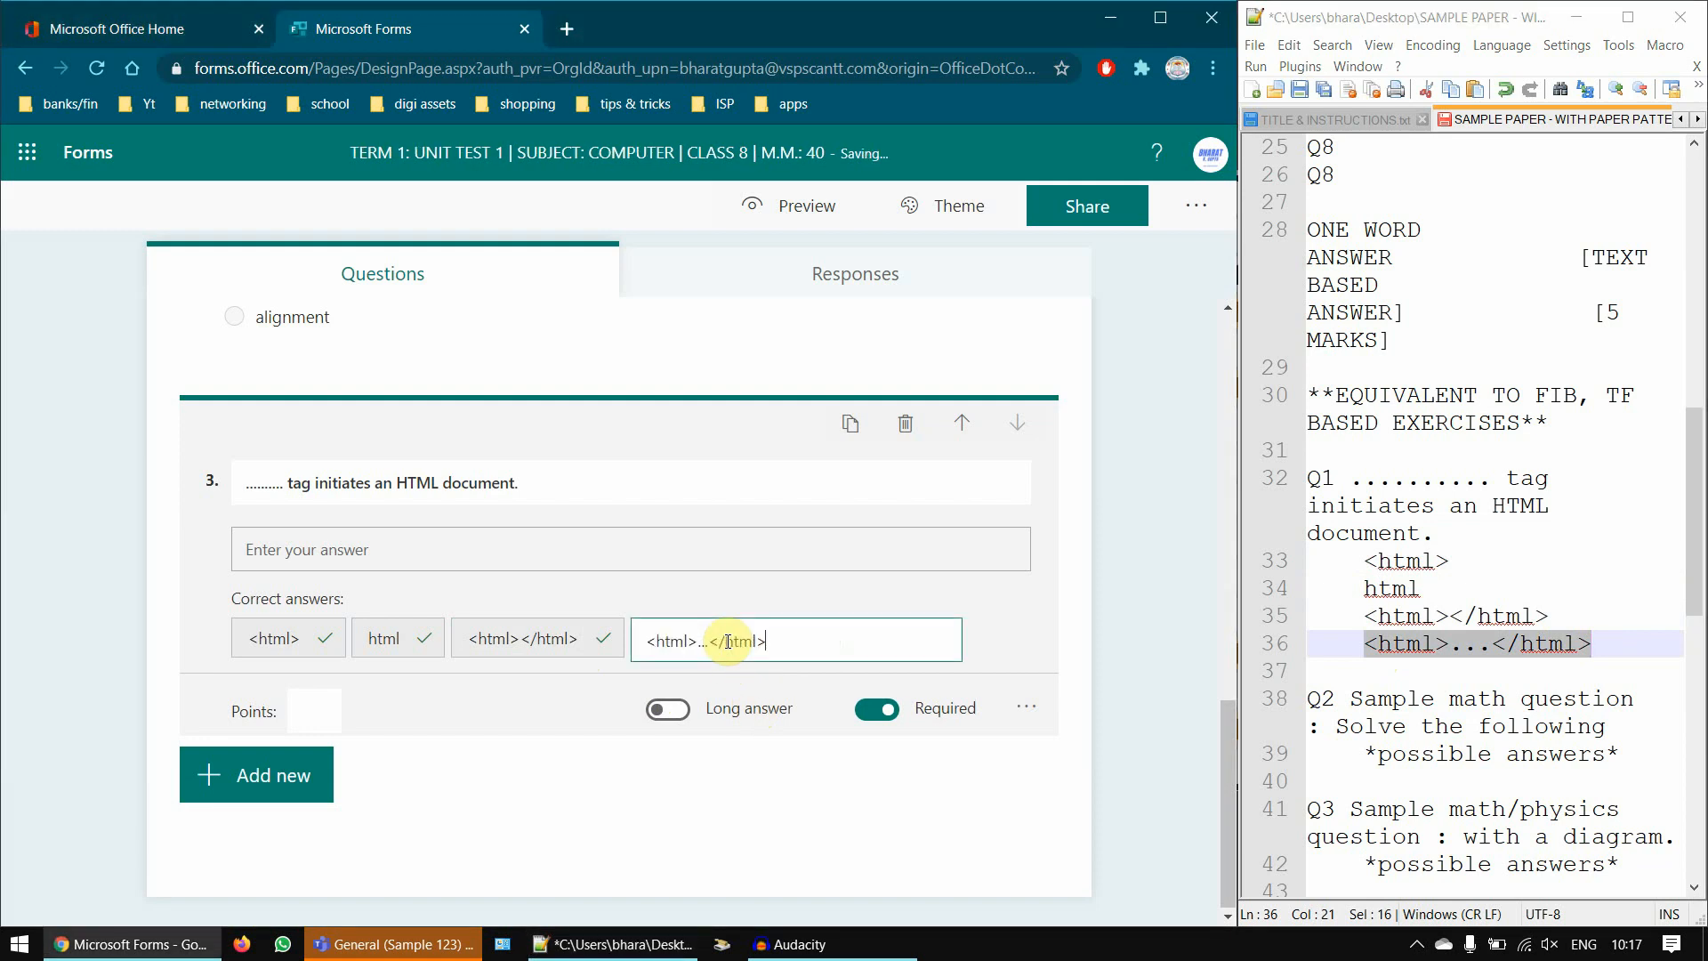
left_click(976, 644)
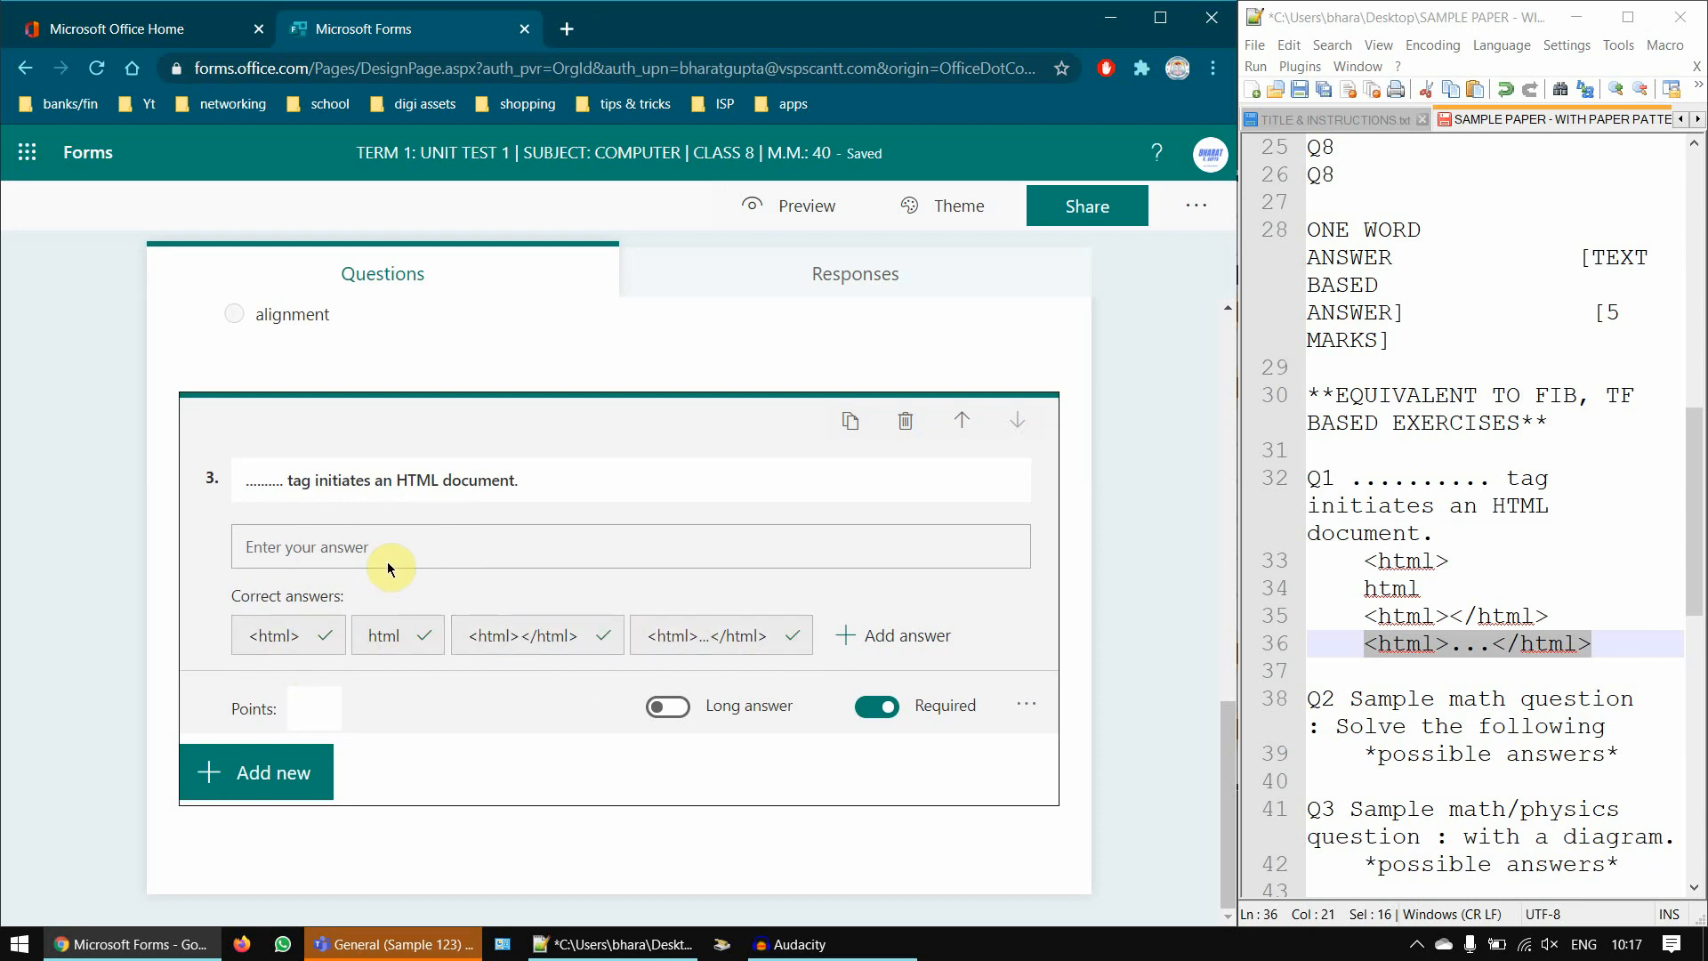
- Assign 1 point each to questions 3, 2 and 1
left_click(313, 708)
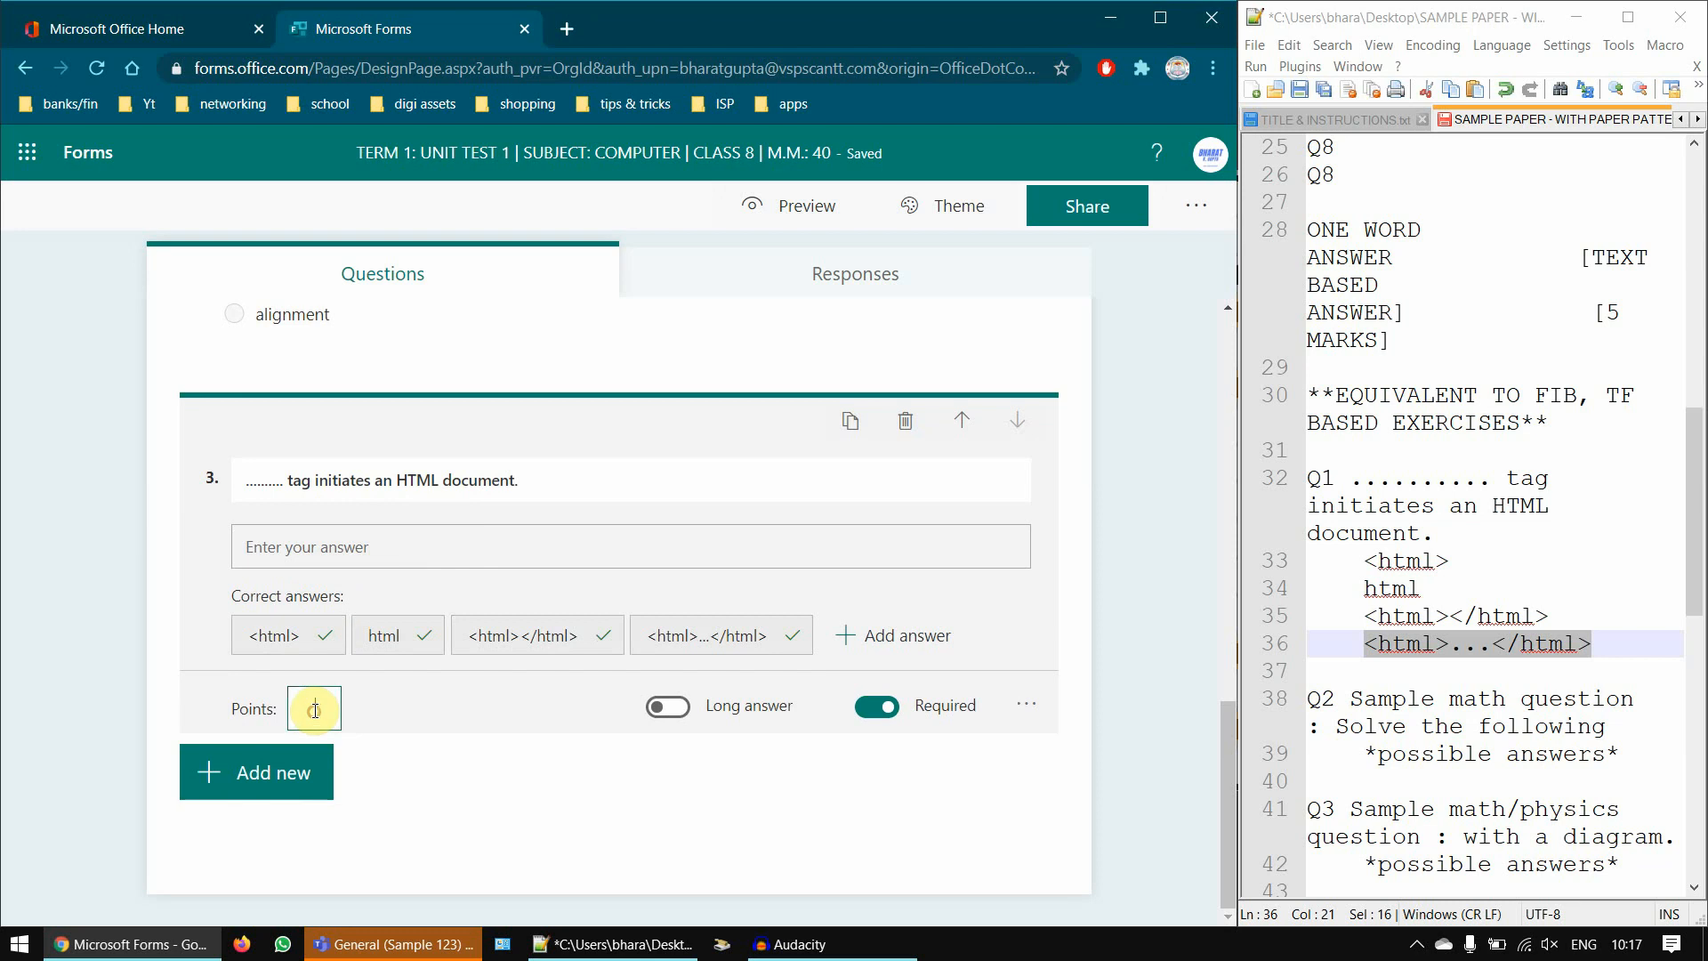
type("1")
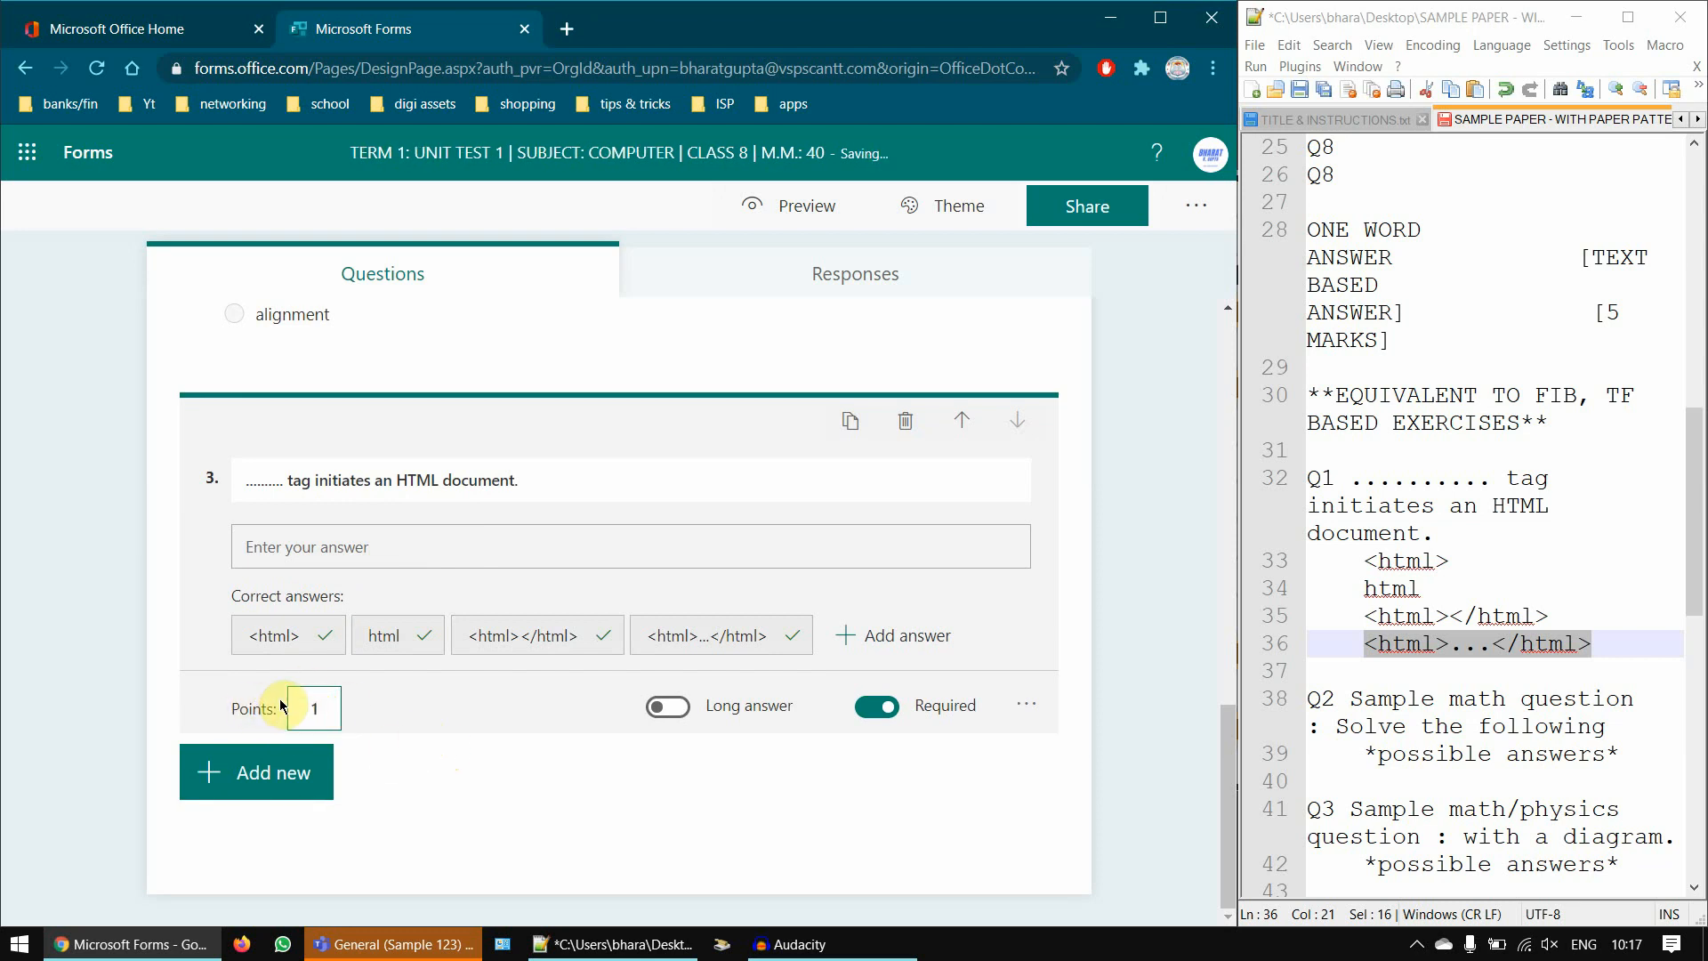
scroll(281, 703, "up", 3)
left_click(340, 583)
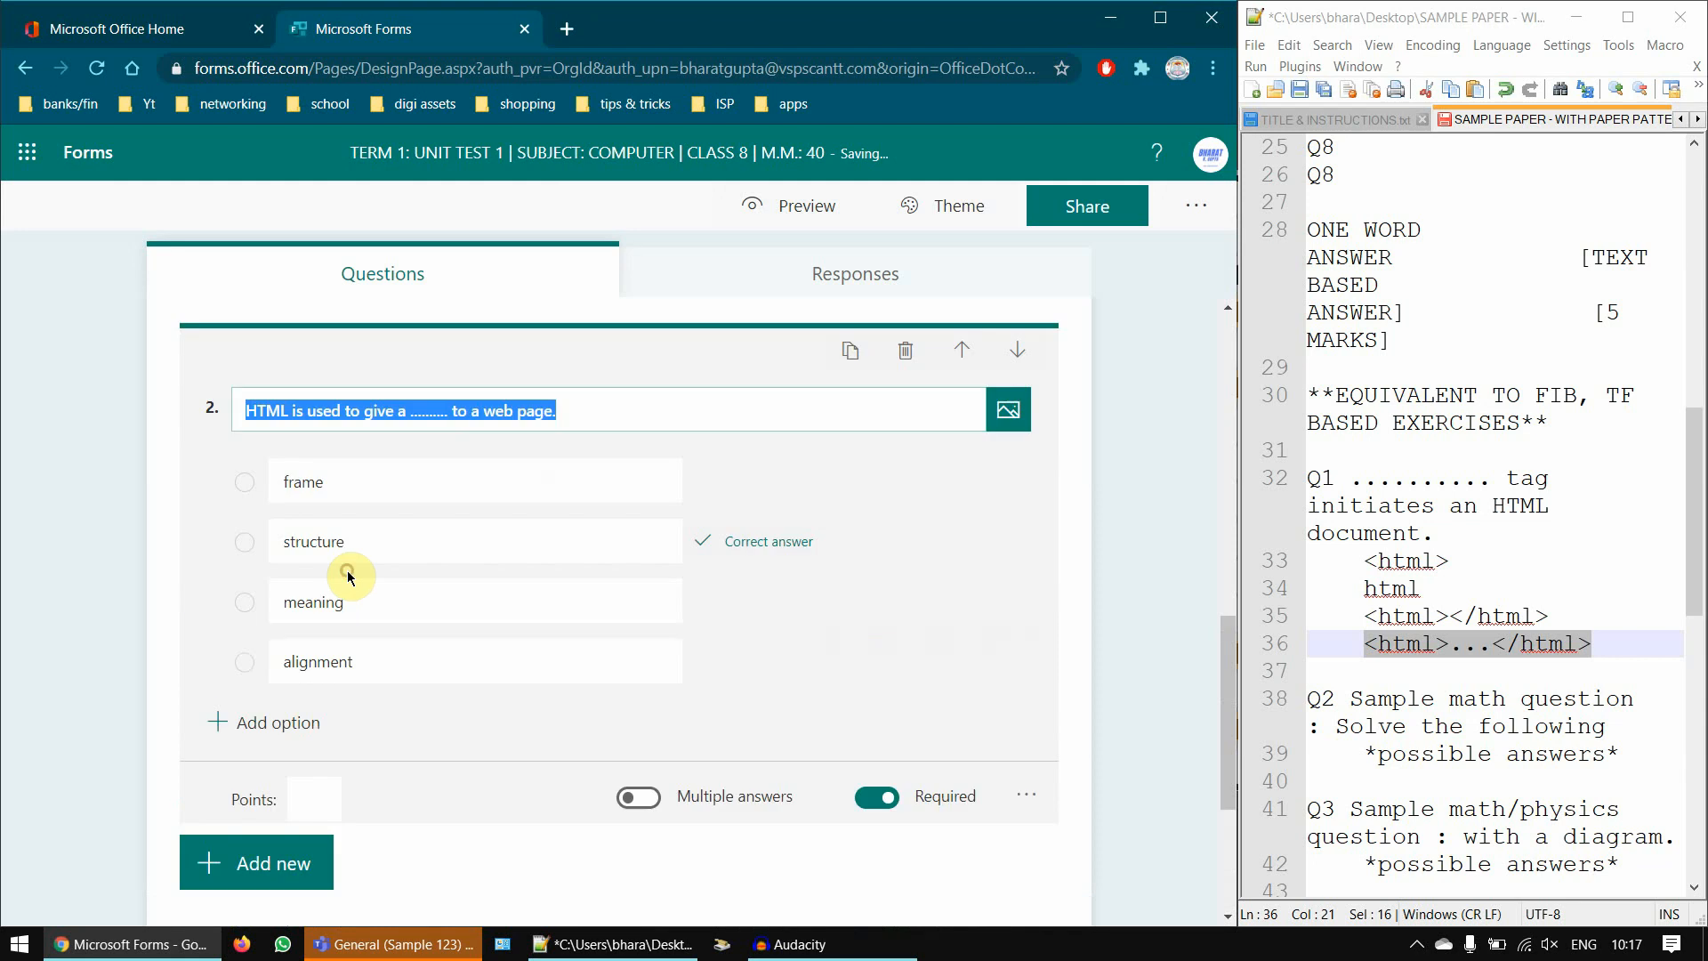
scroll(345, 709, "down", 1)
left_click(312, 689)
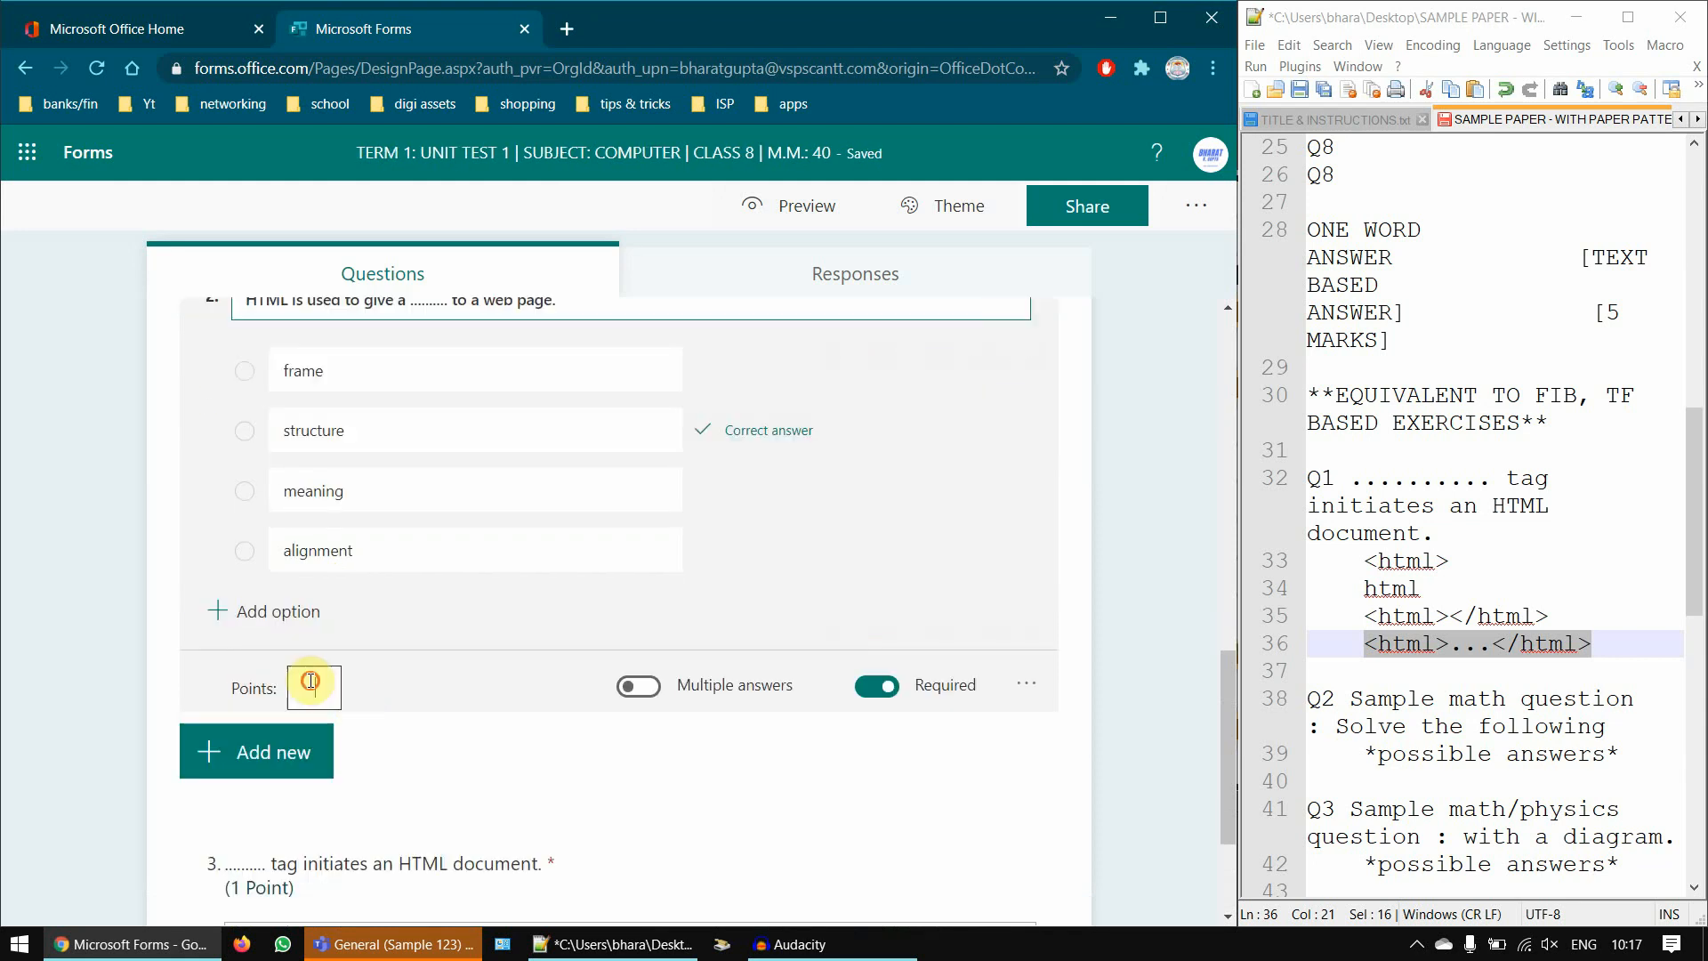
type("1")
scroll(370, 703, "up", 4)
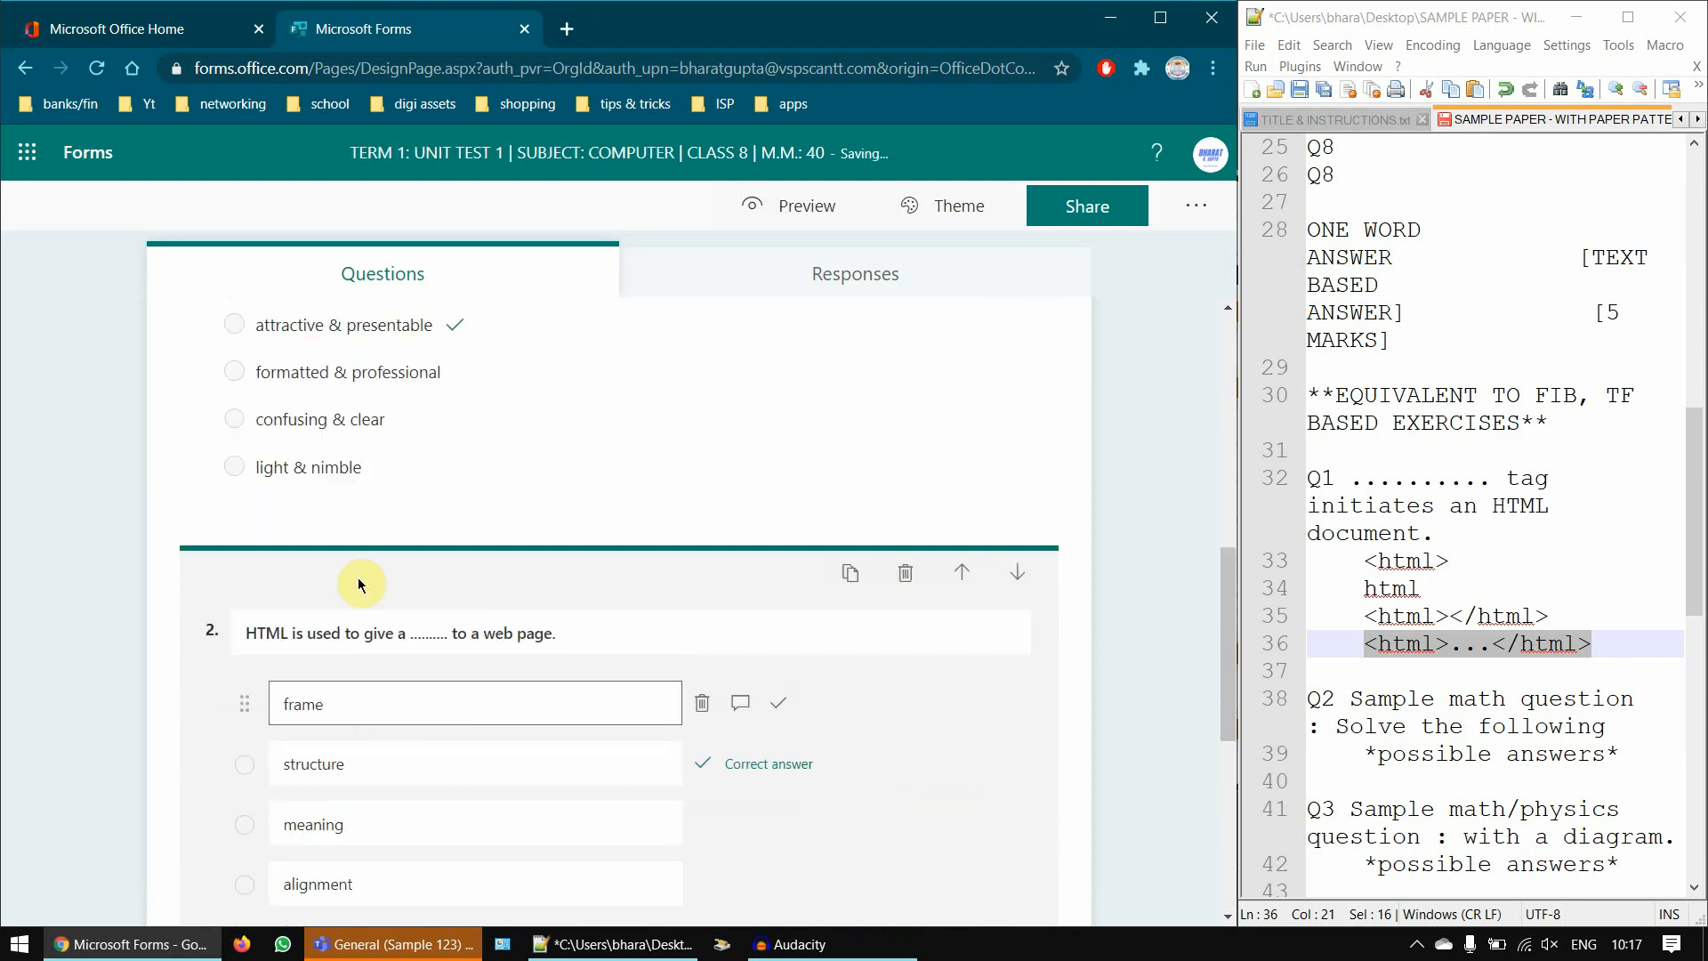
left_click(372, 510)
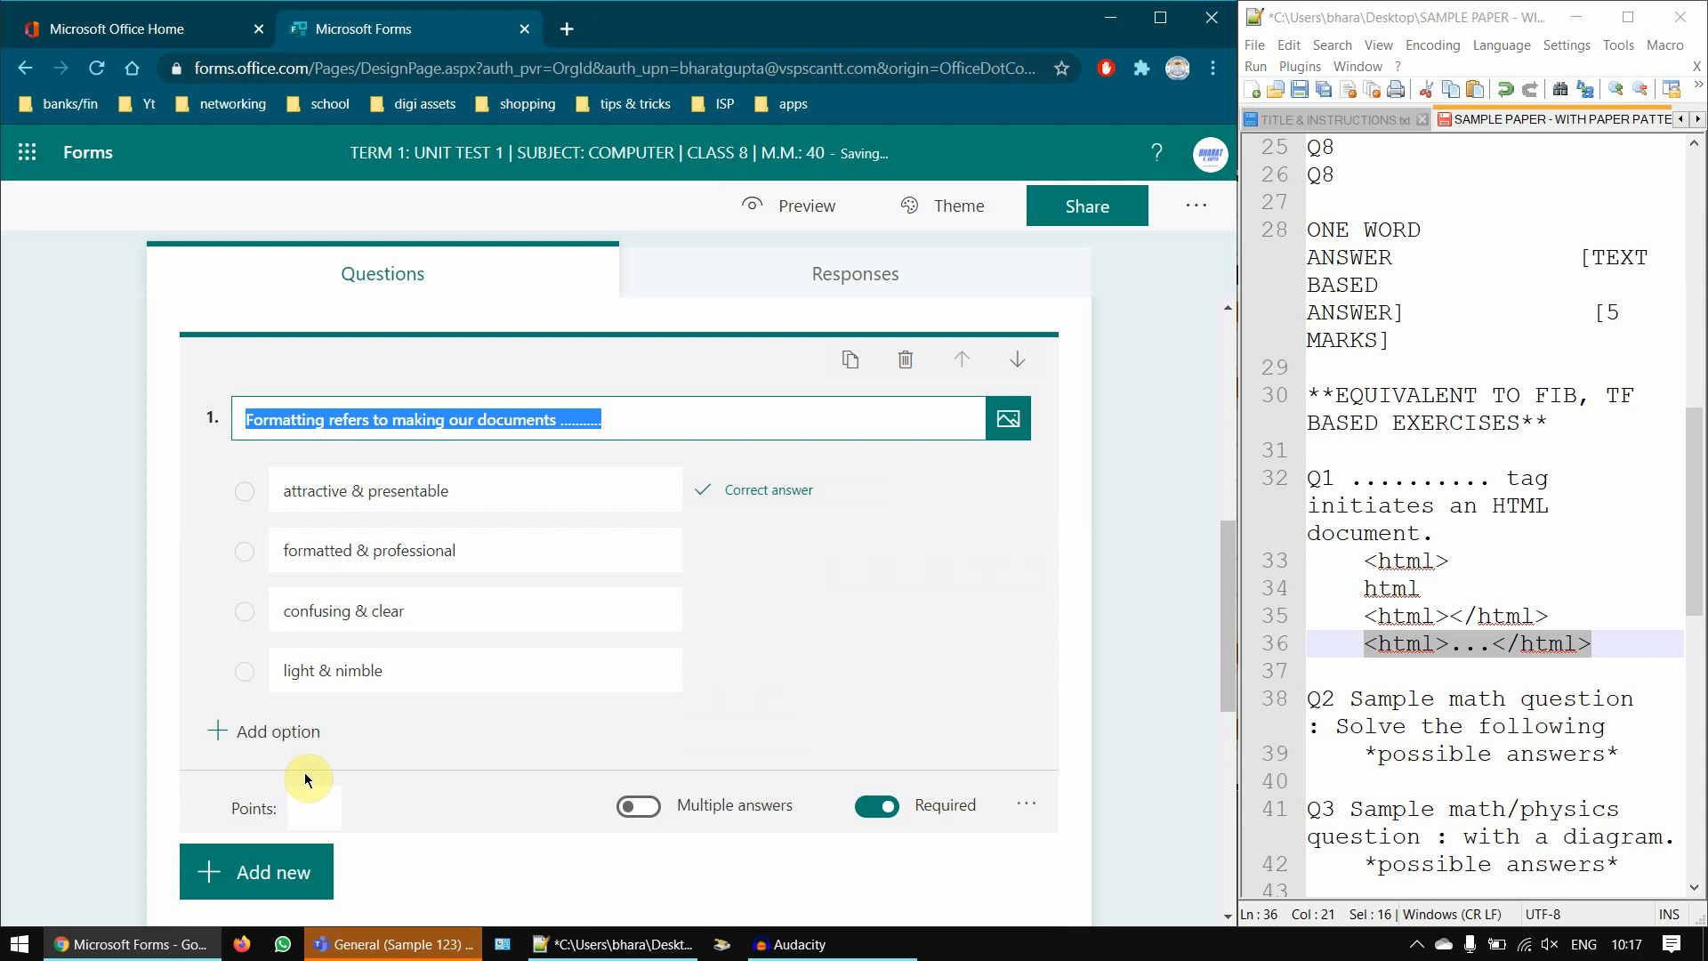
left_click(319, 795)
type("1")
scroll(552, 675, "down", 6)
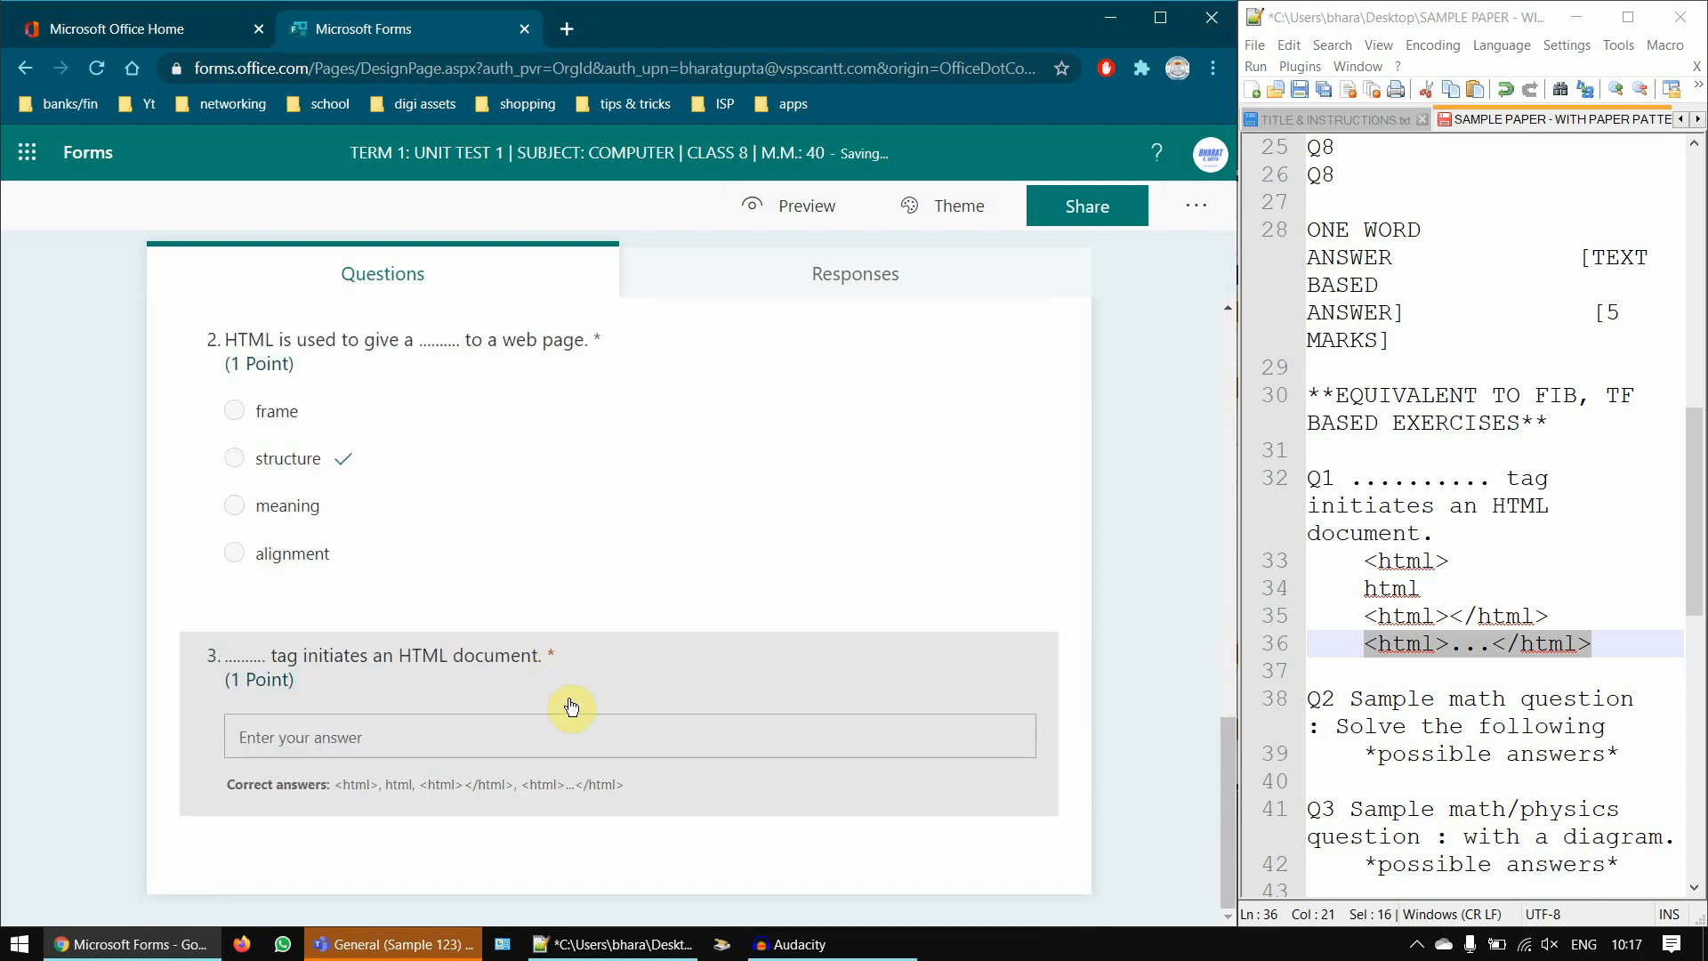
- Add a text question as question 4 with the wording "Solve the following equation :"
left_click(397, 742)
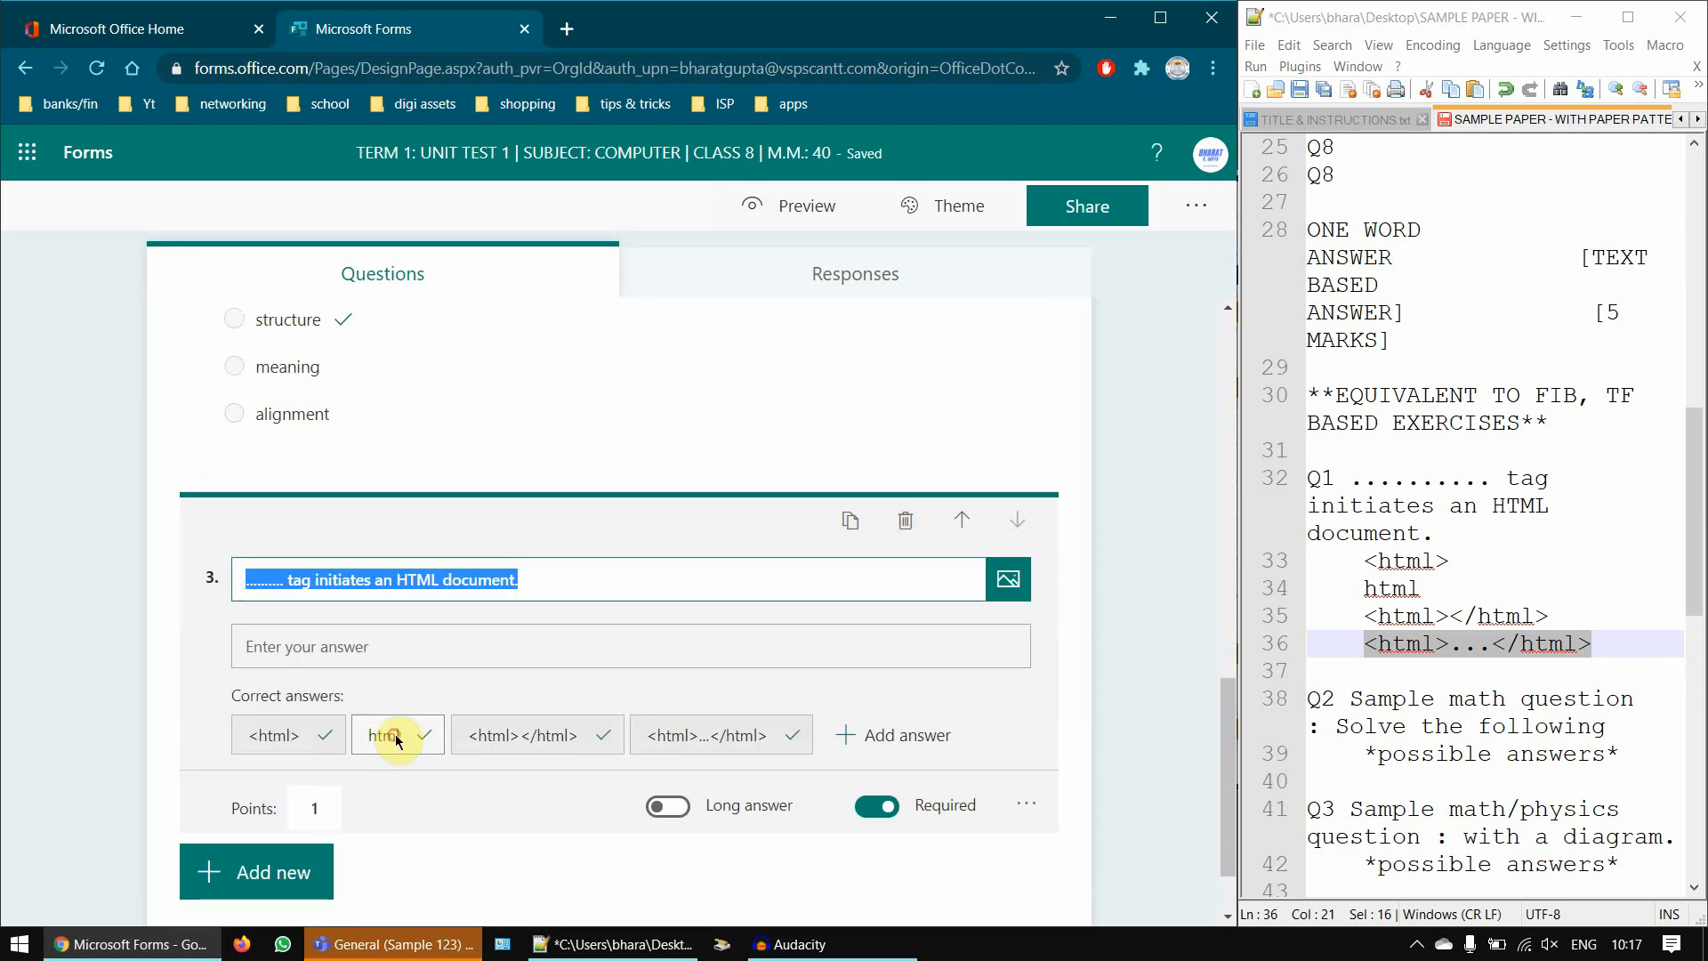
scroll(1635, 696, "down", 2)
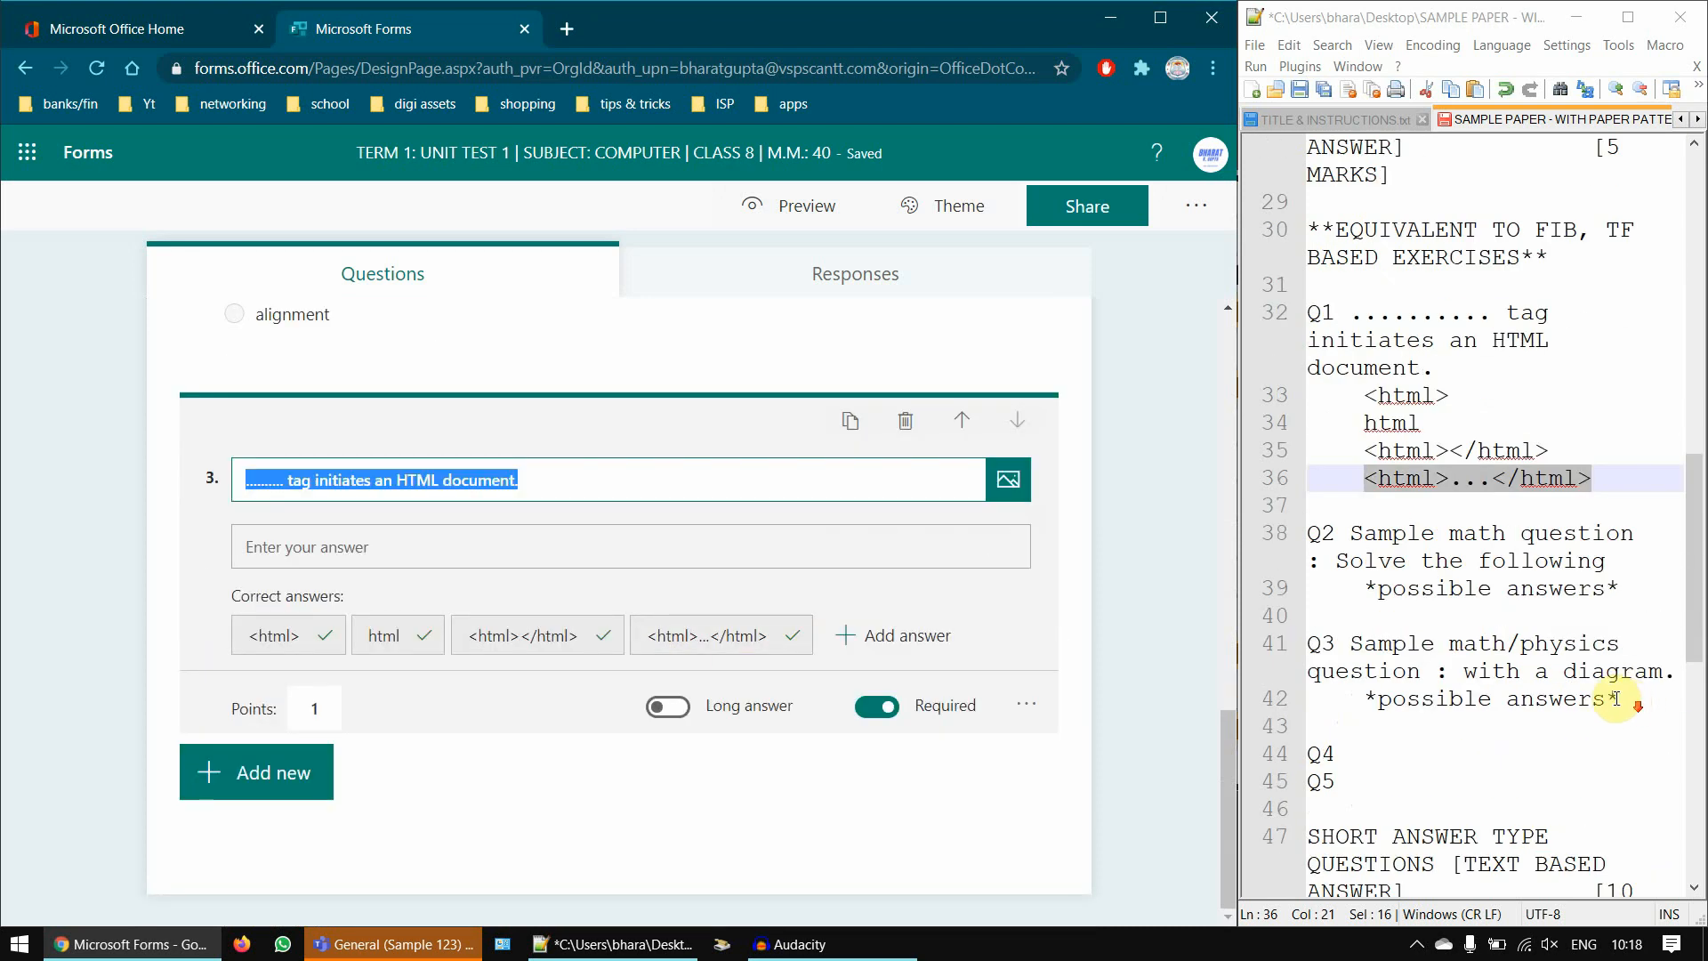
left_click(1629, 588)
scroll(1631, 592, "down", 1)
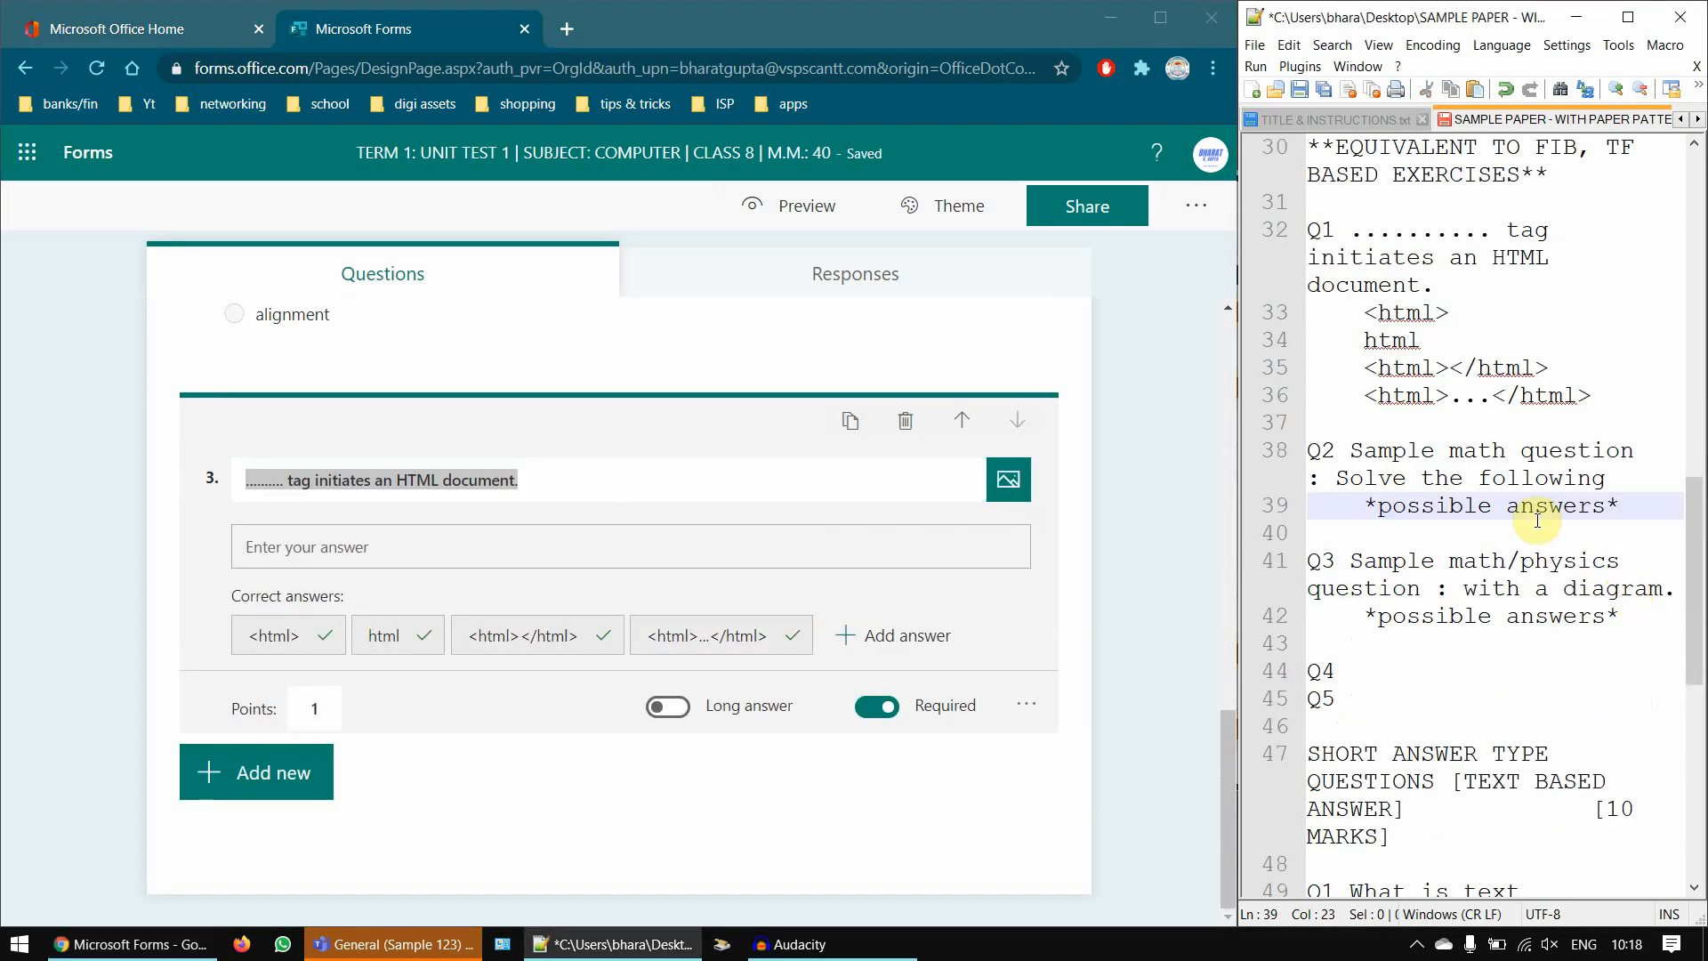
mouse_move(573, 641)
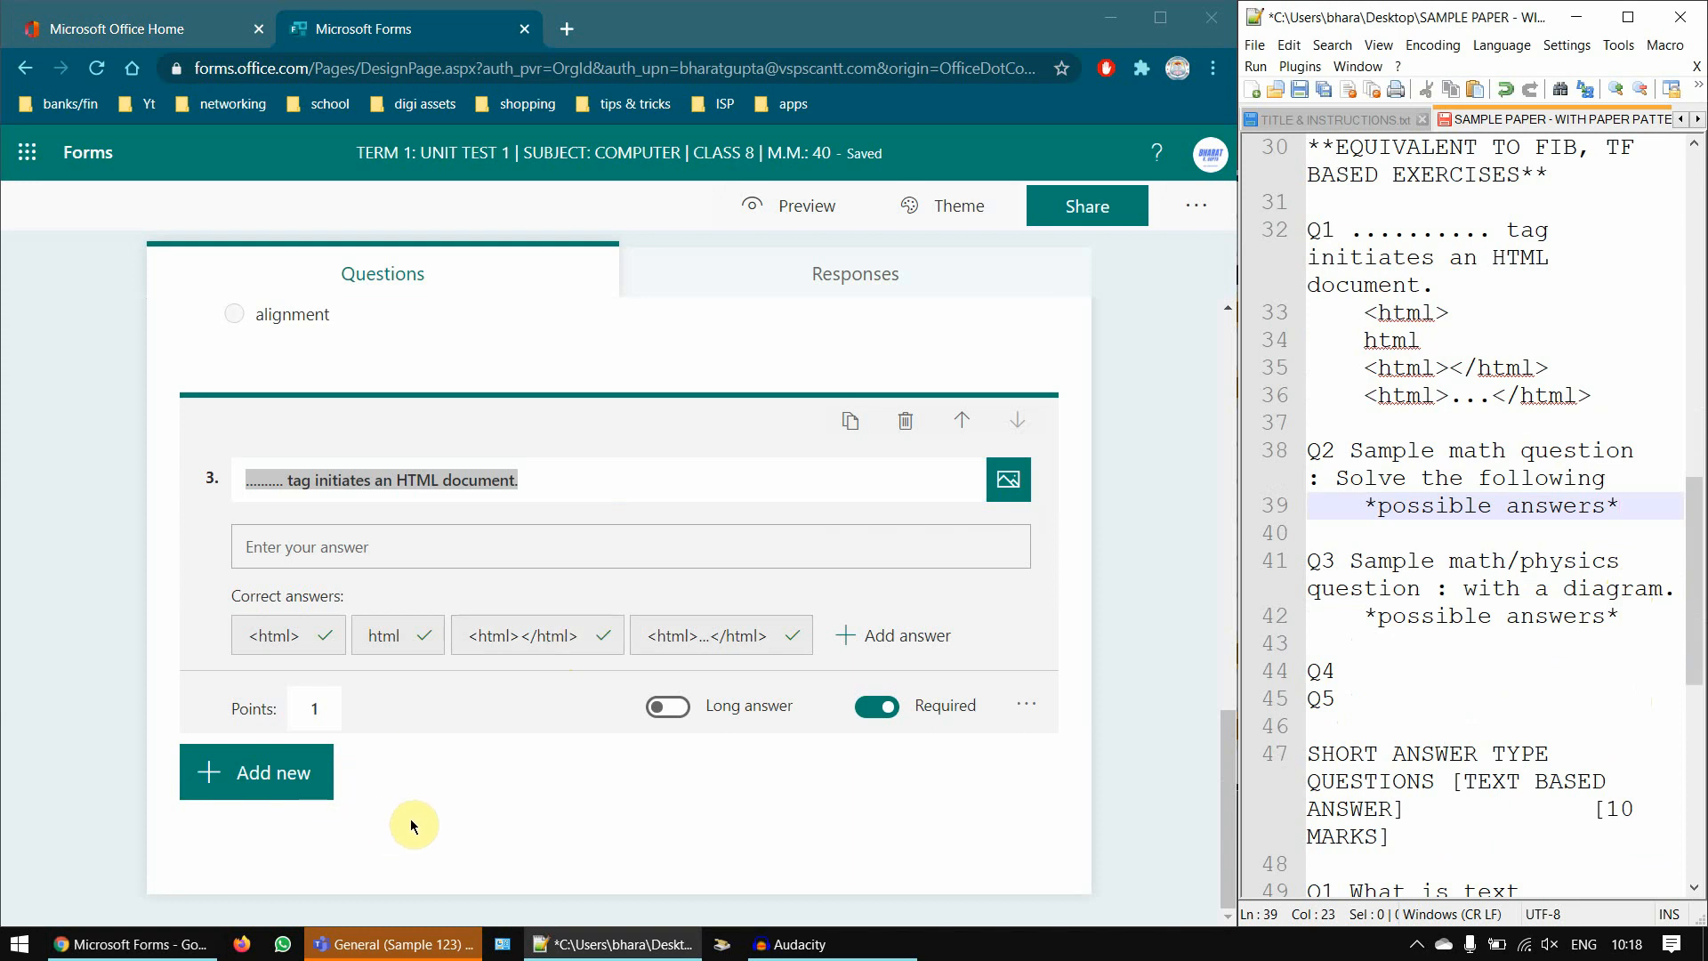
left_click(317, 792)
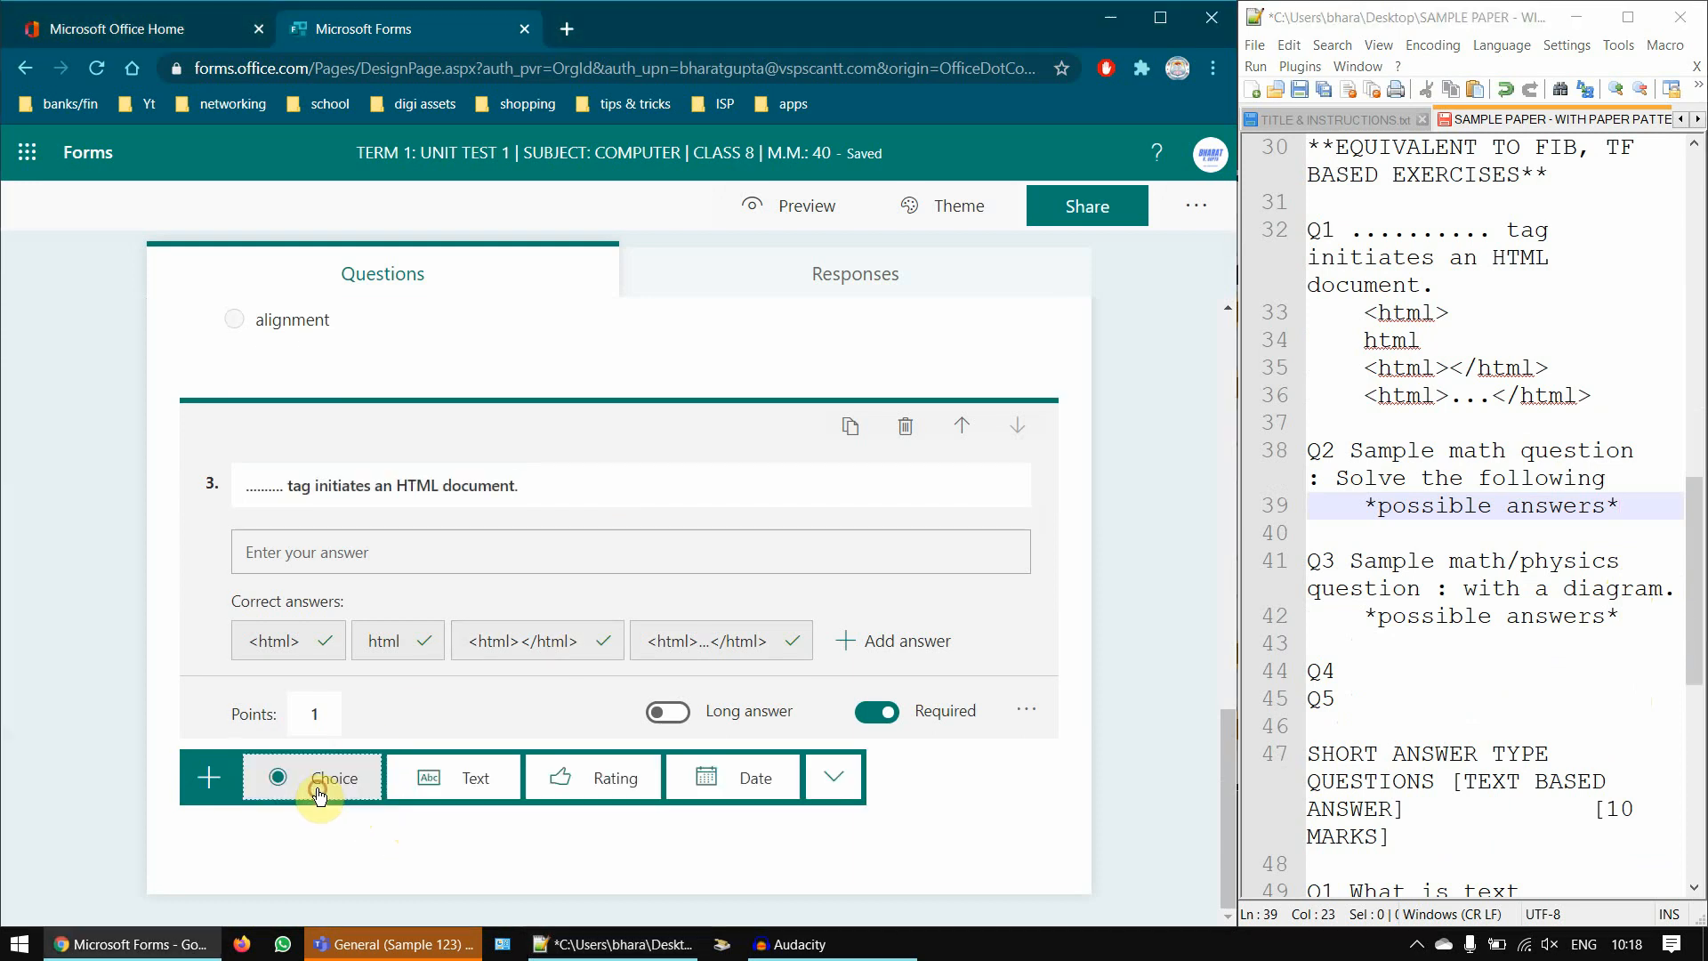
left_click(492, 783)
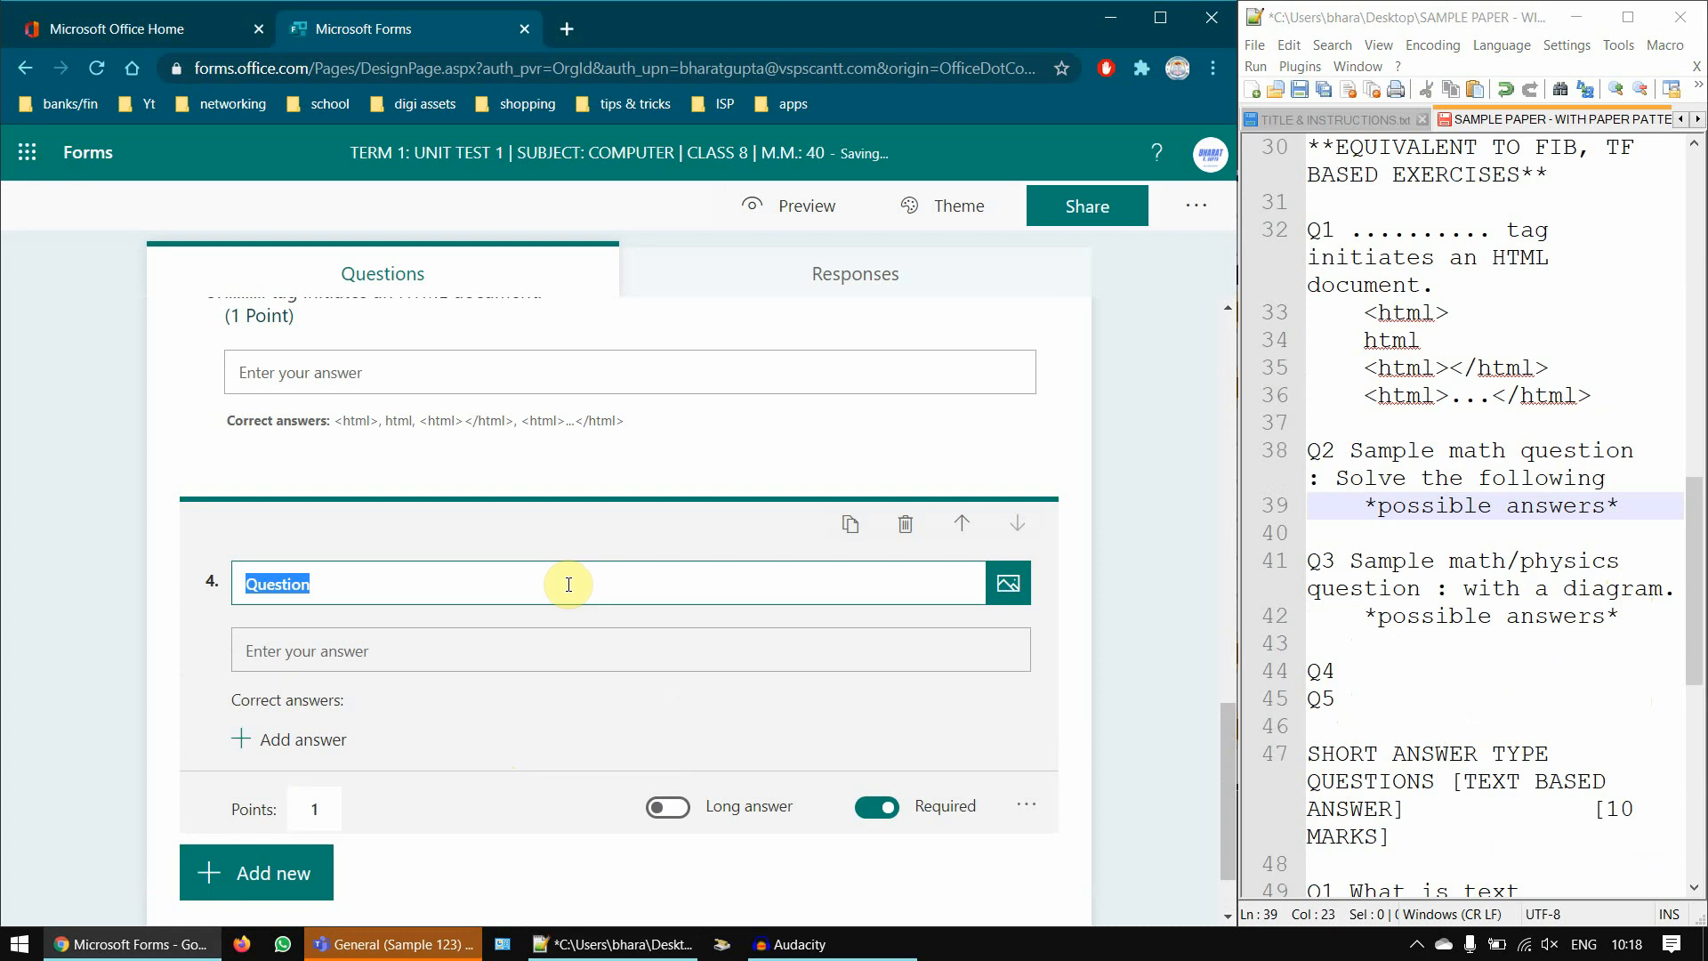
type("Solve the following")
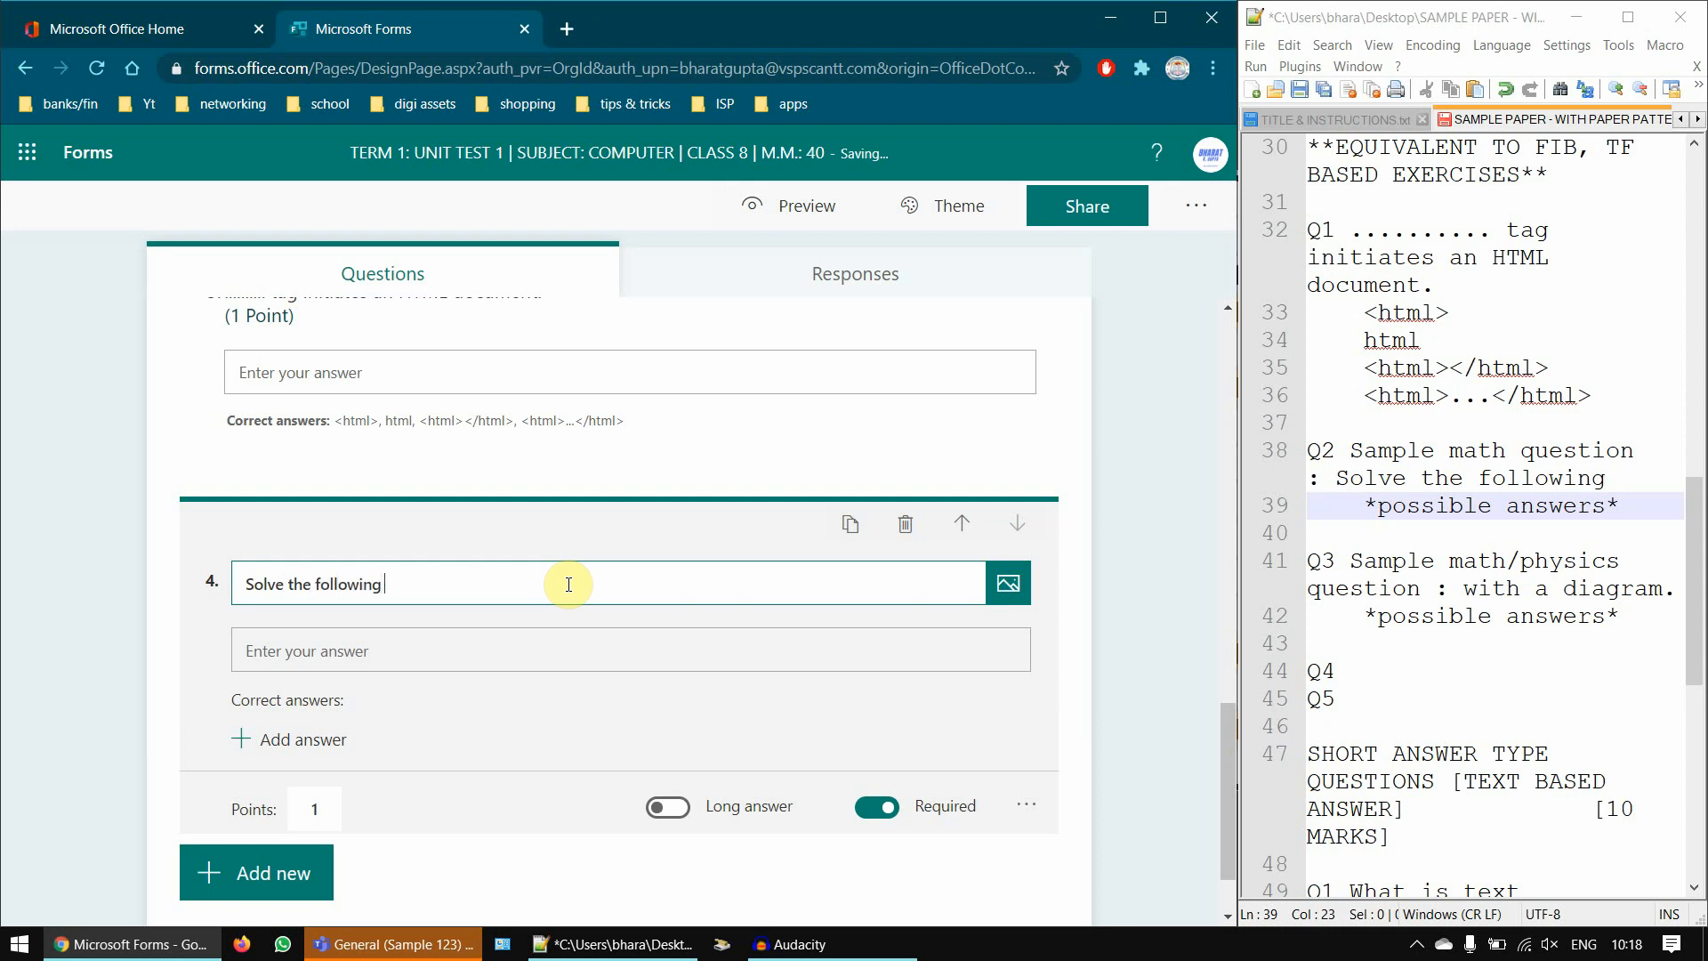
type(" equation :")
- Turn on the Math option for question 4
scroll(568, 584, "down", 1)
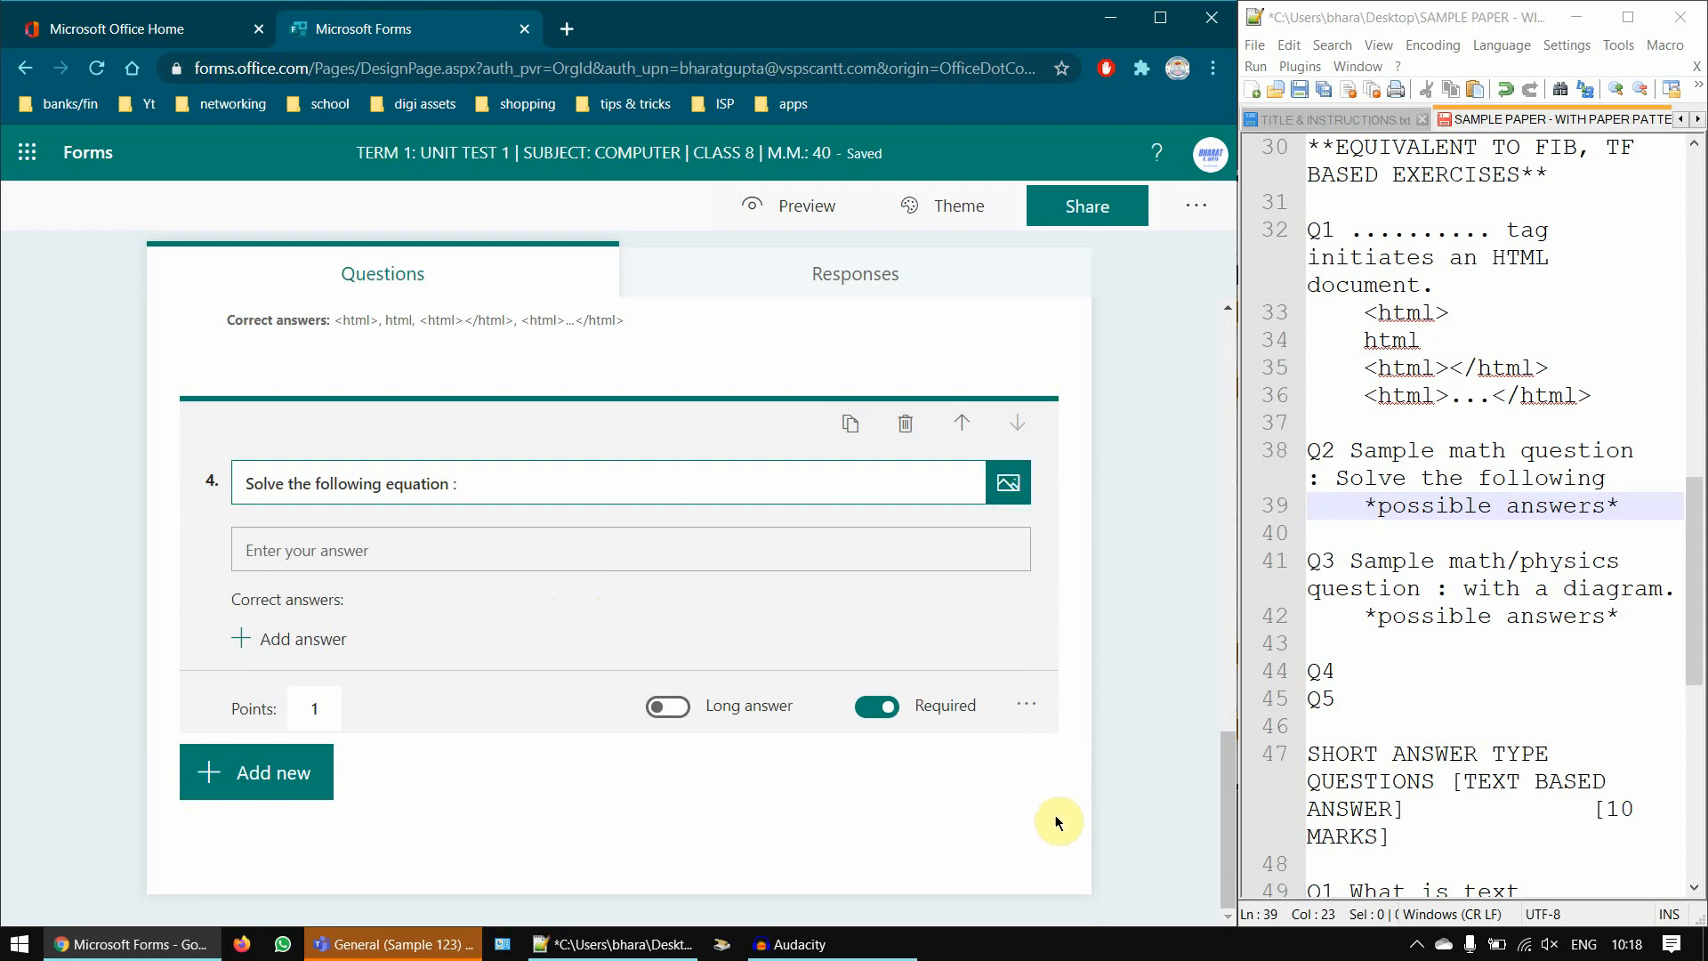
left_click(1032, 709)
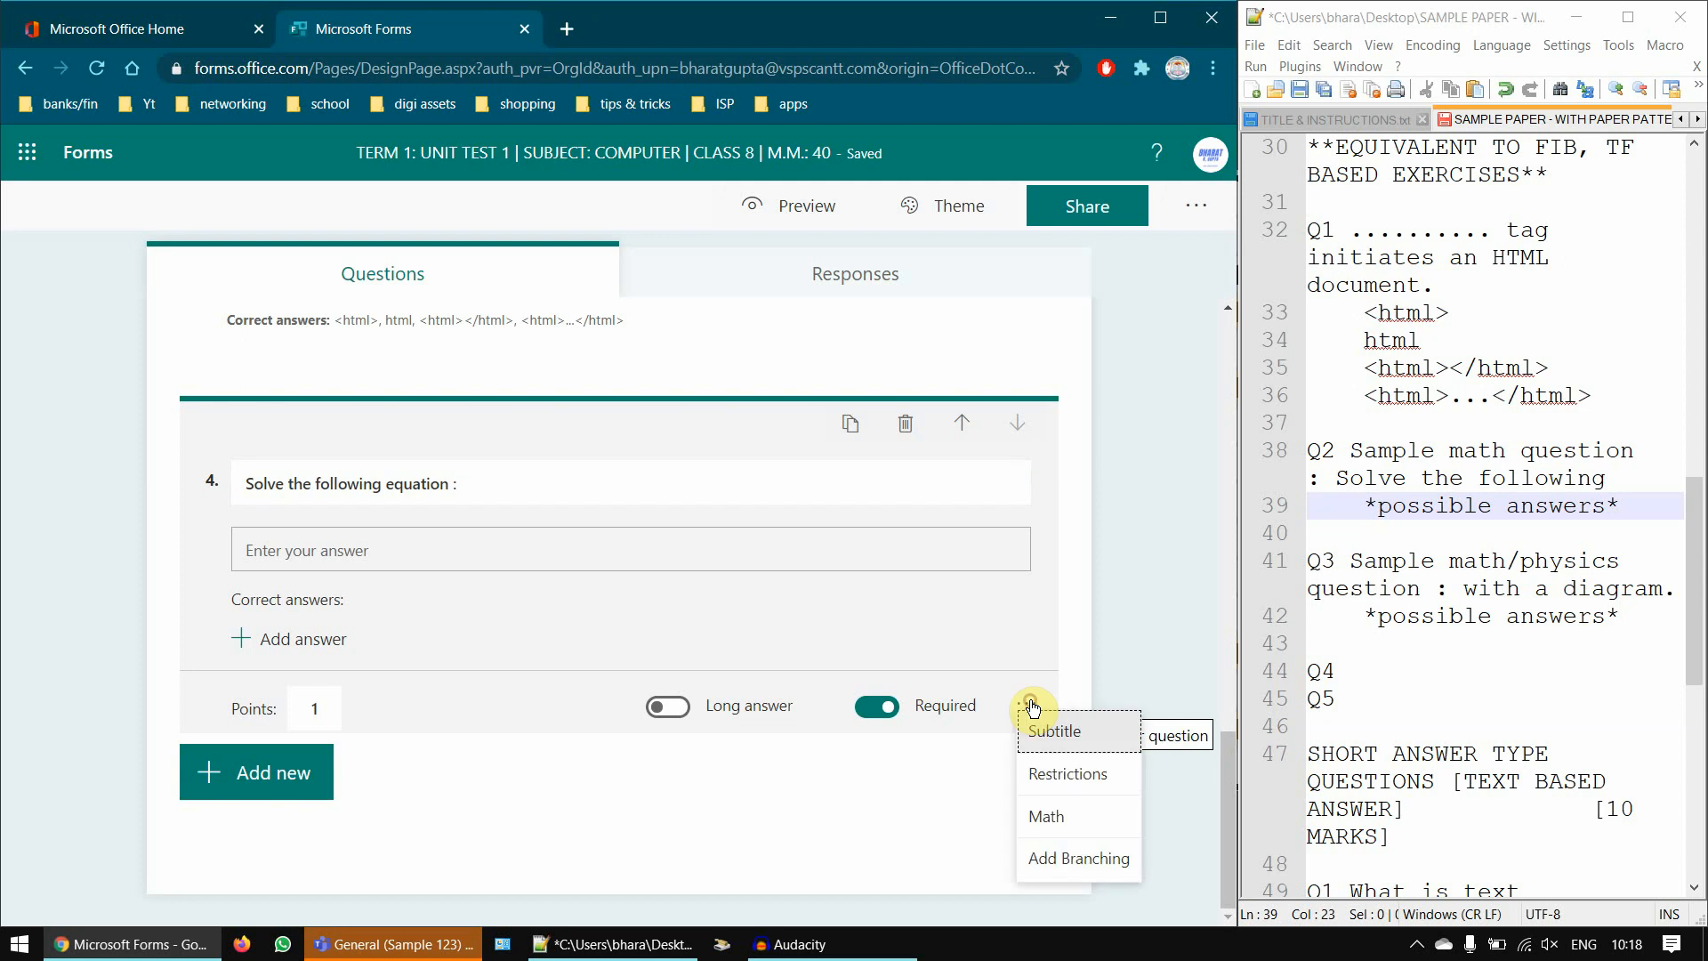
left_click(1100, 833)
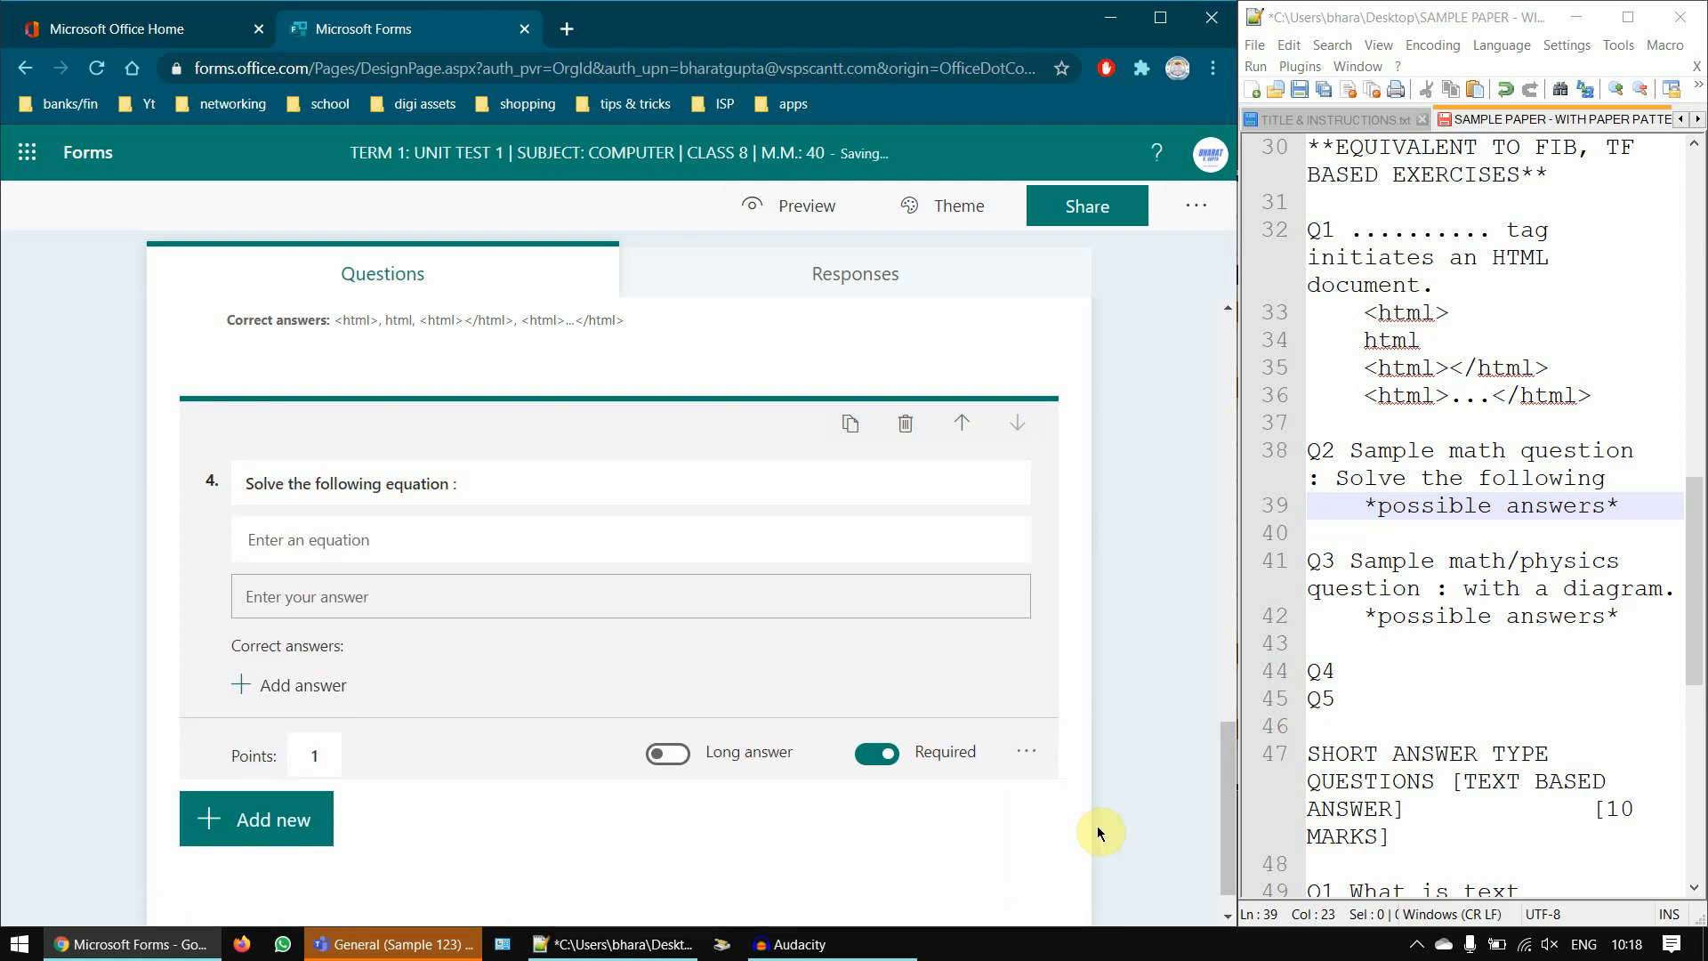
- Enter the equation x + x² = 52 for question 4
left_click(477, 533)
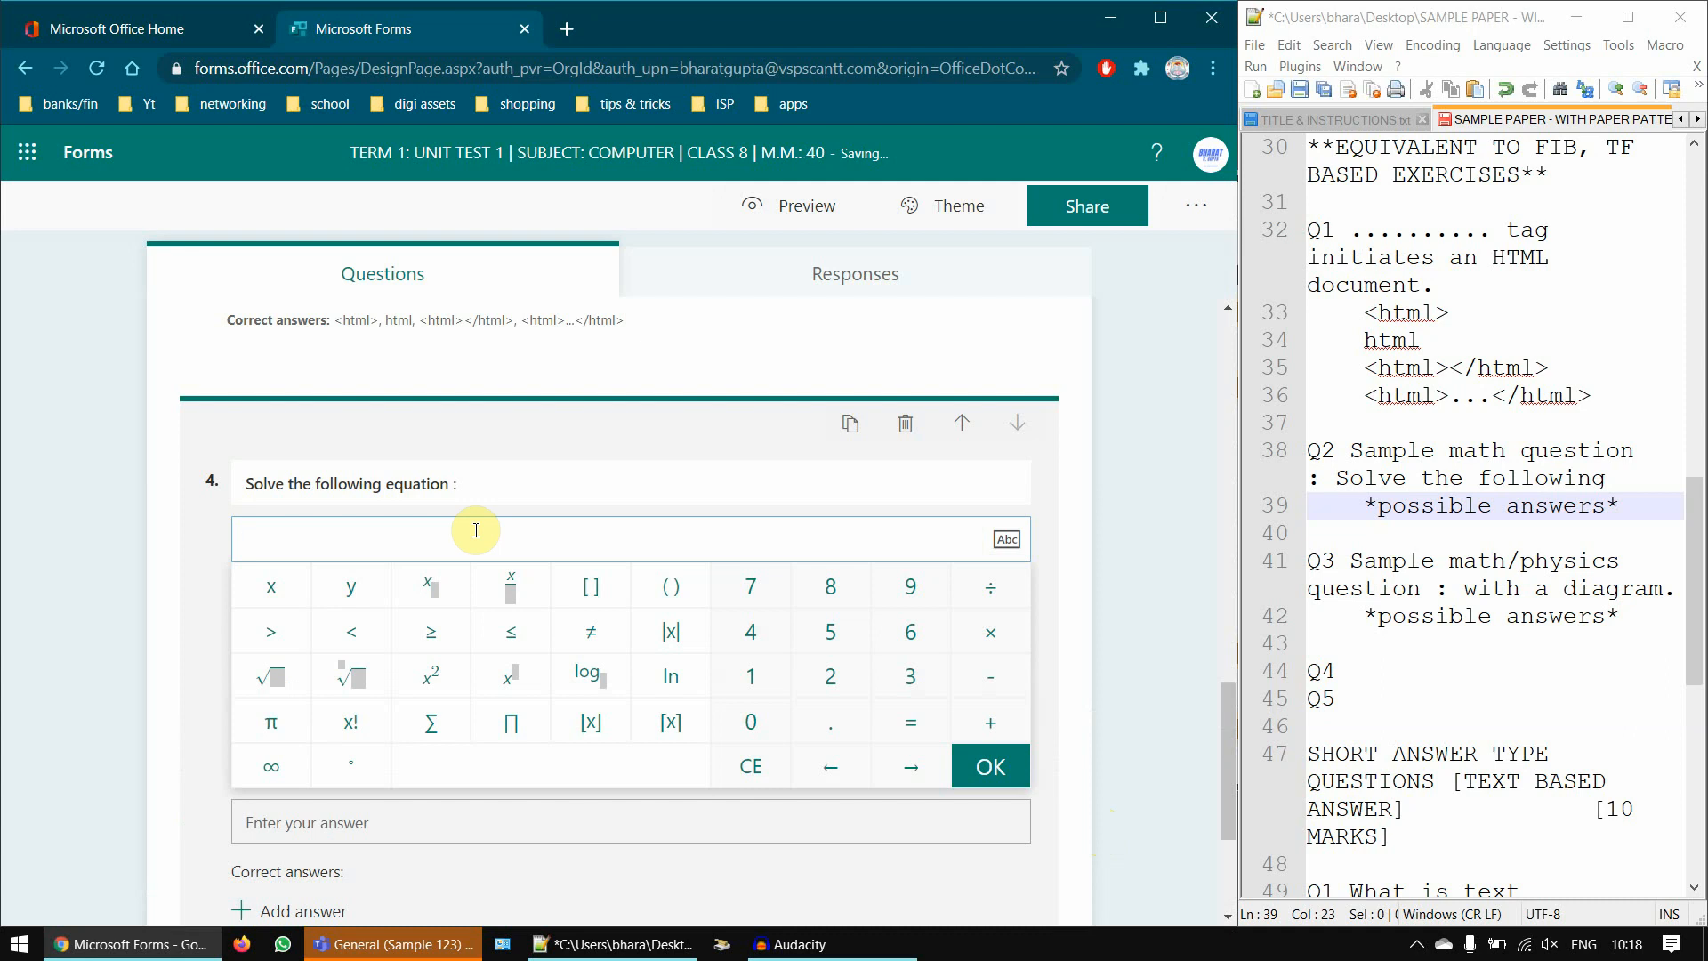
left_click(275, 588)
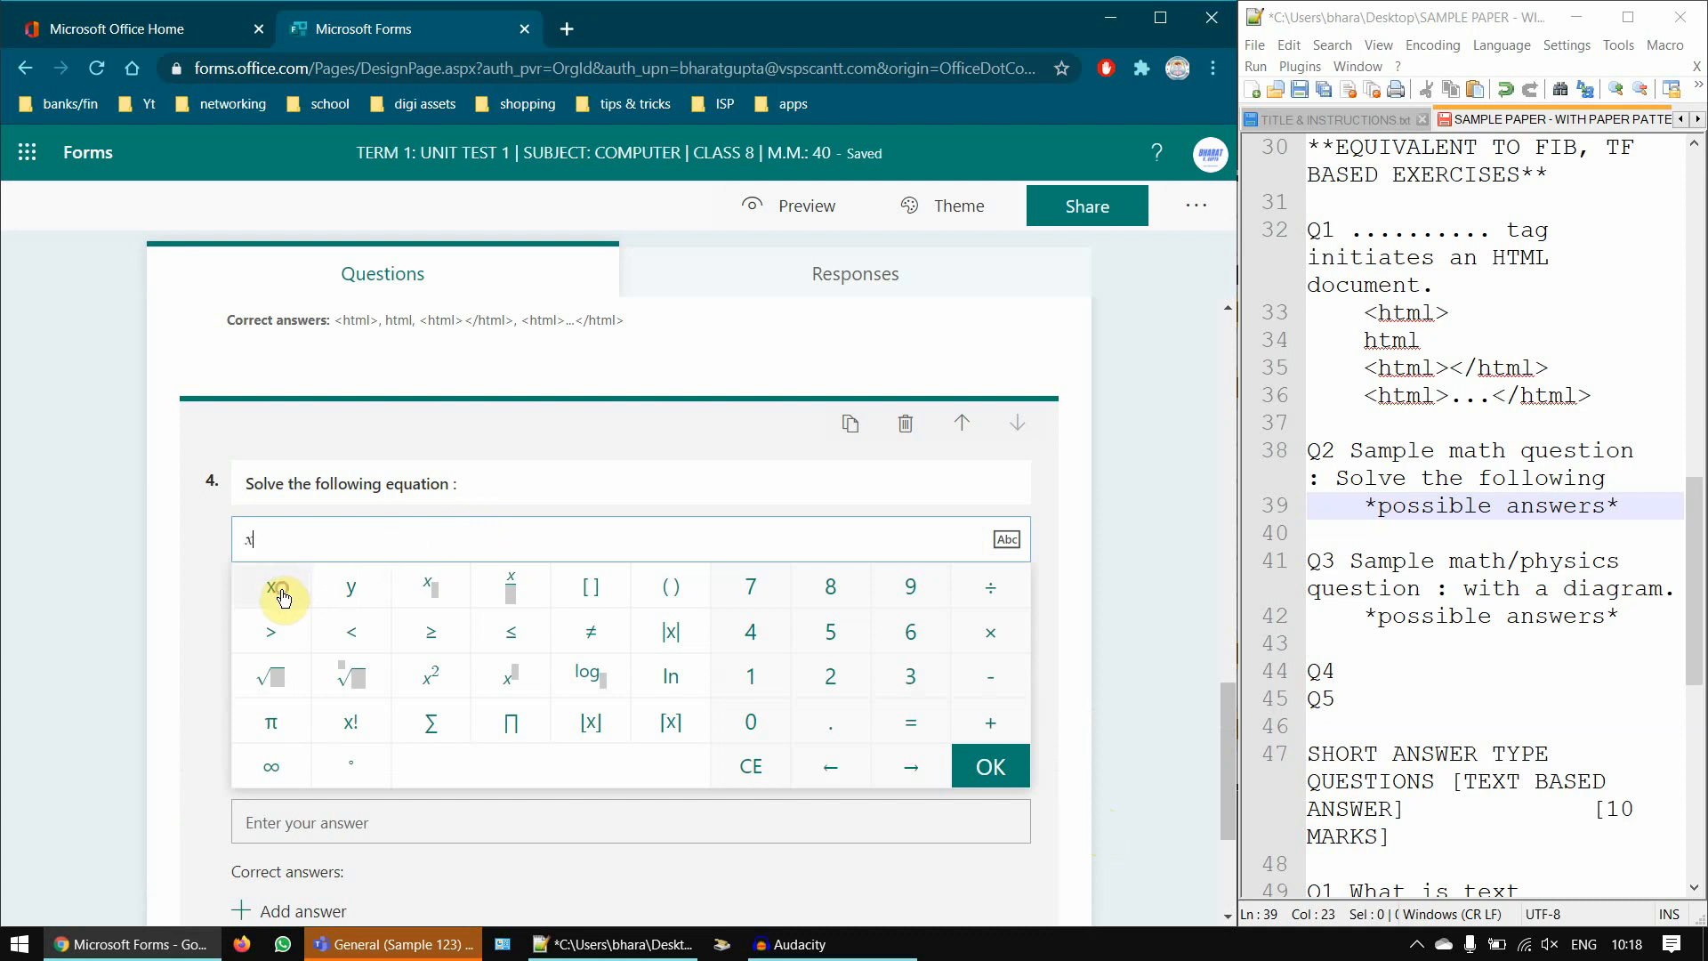
left_click(990, 722)
left_click(266, 589)
left_click(431, 676)
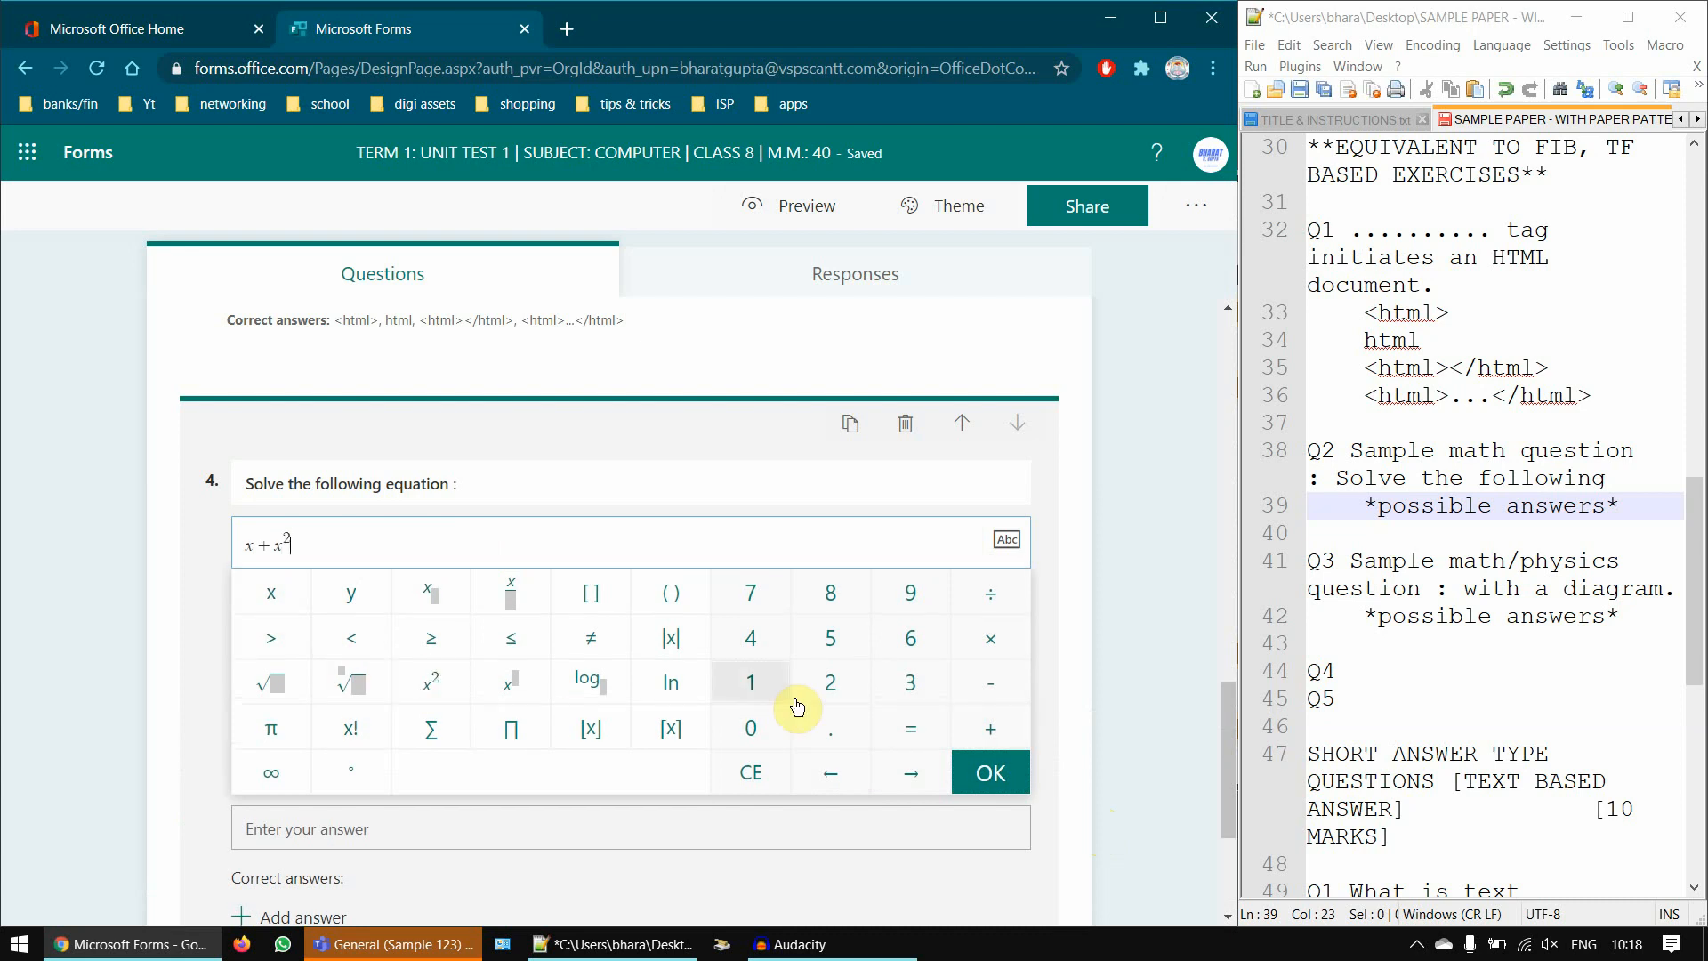
left_click(913, 735)
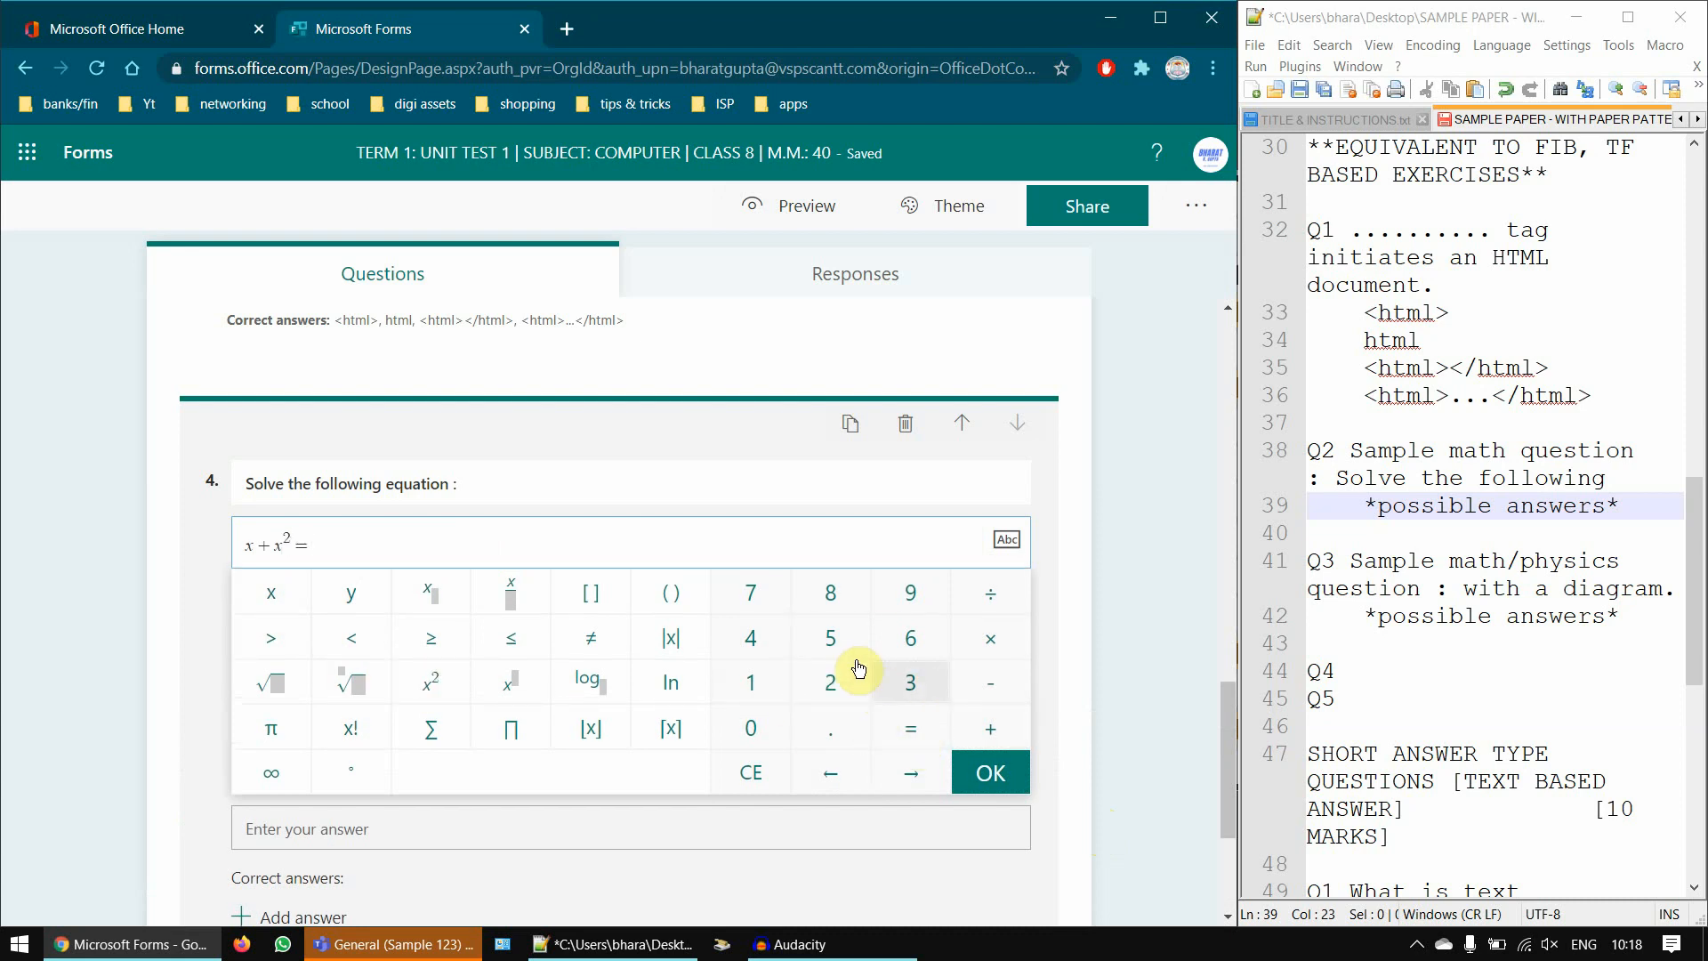
left_click(836, 645)
left_click(845, 690)
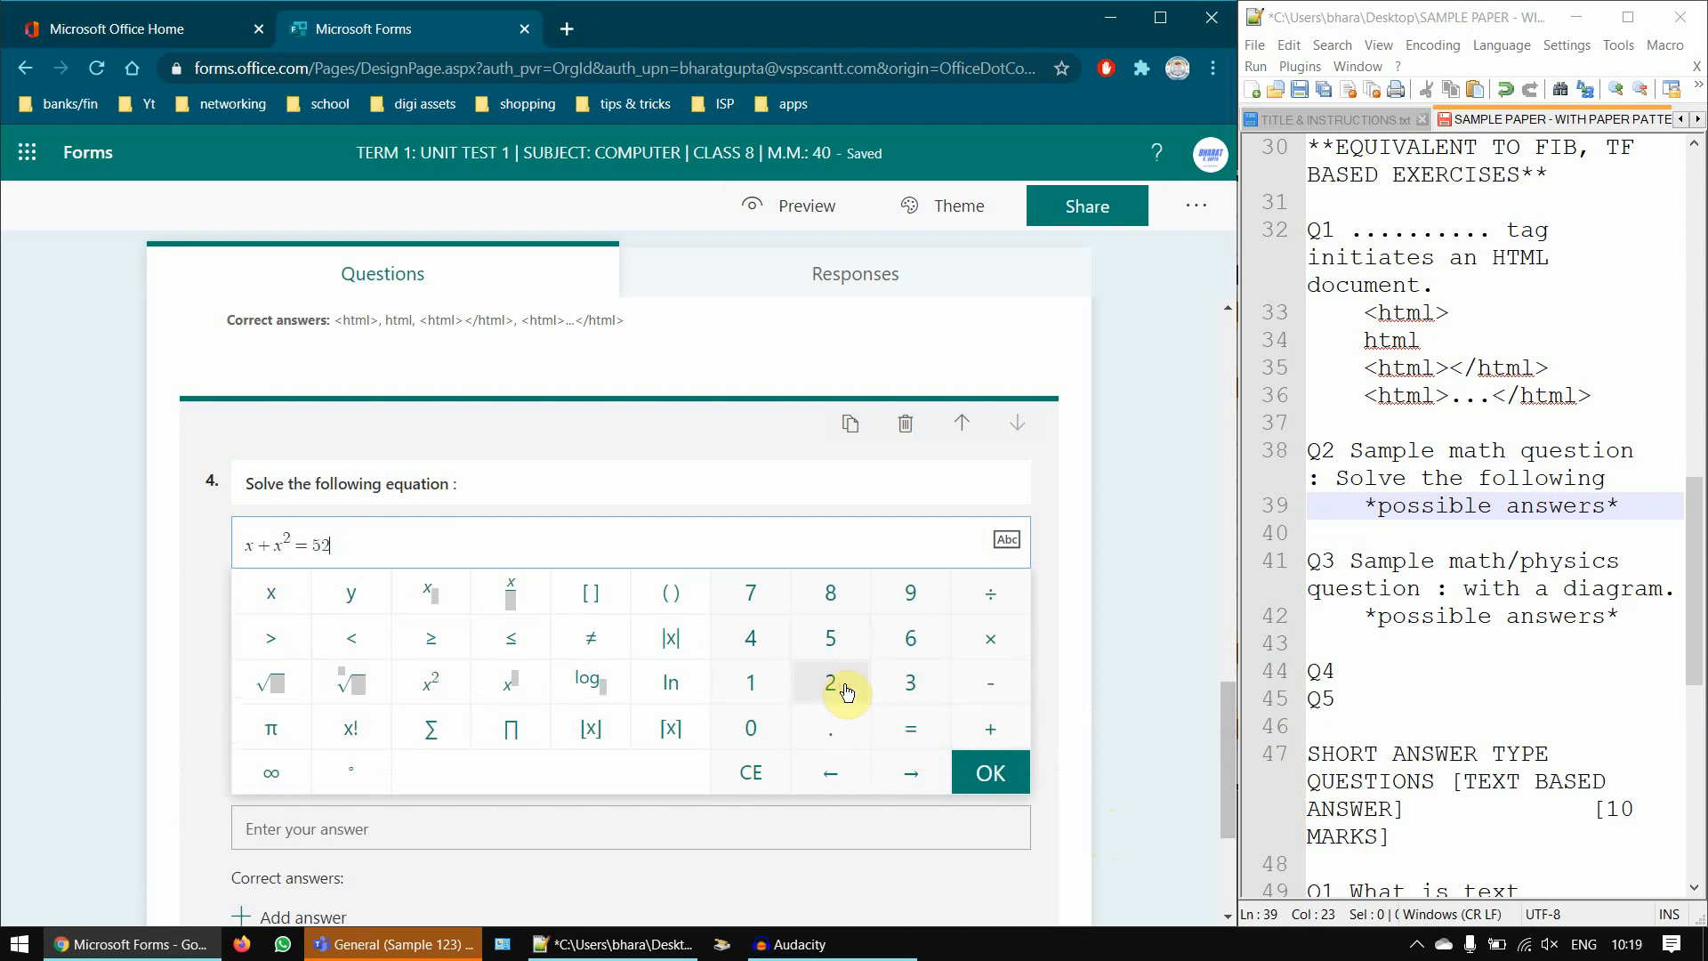
left_click(996, 774)
- Add 62 as the correct answer to question 4
left_click(276, 689)
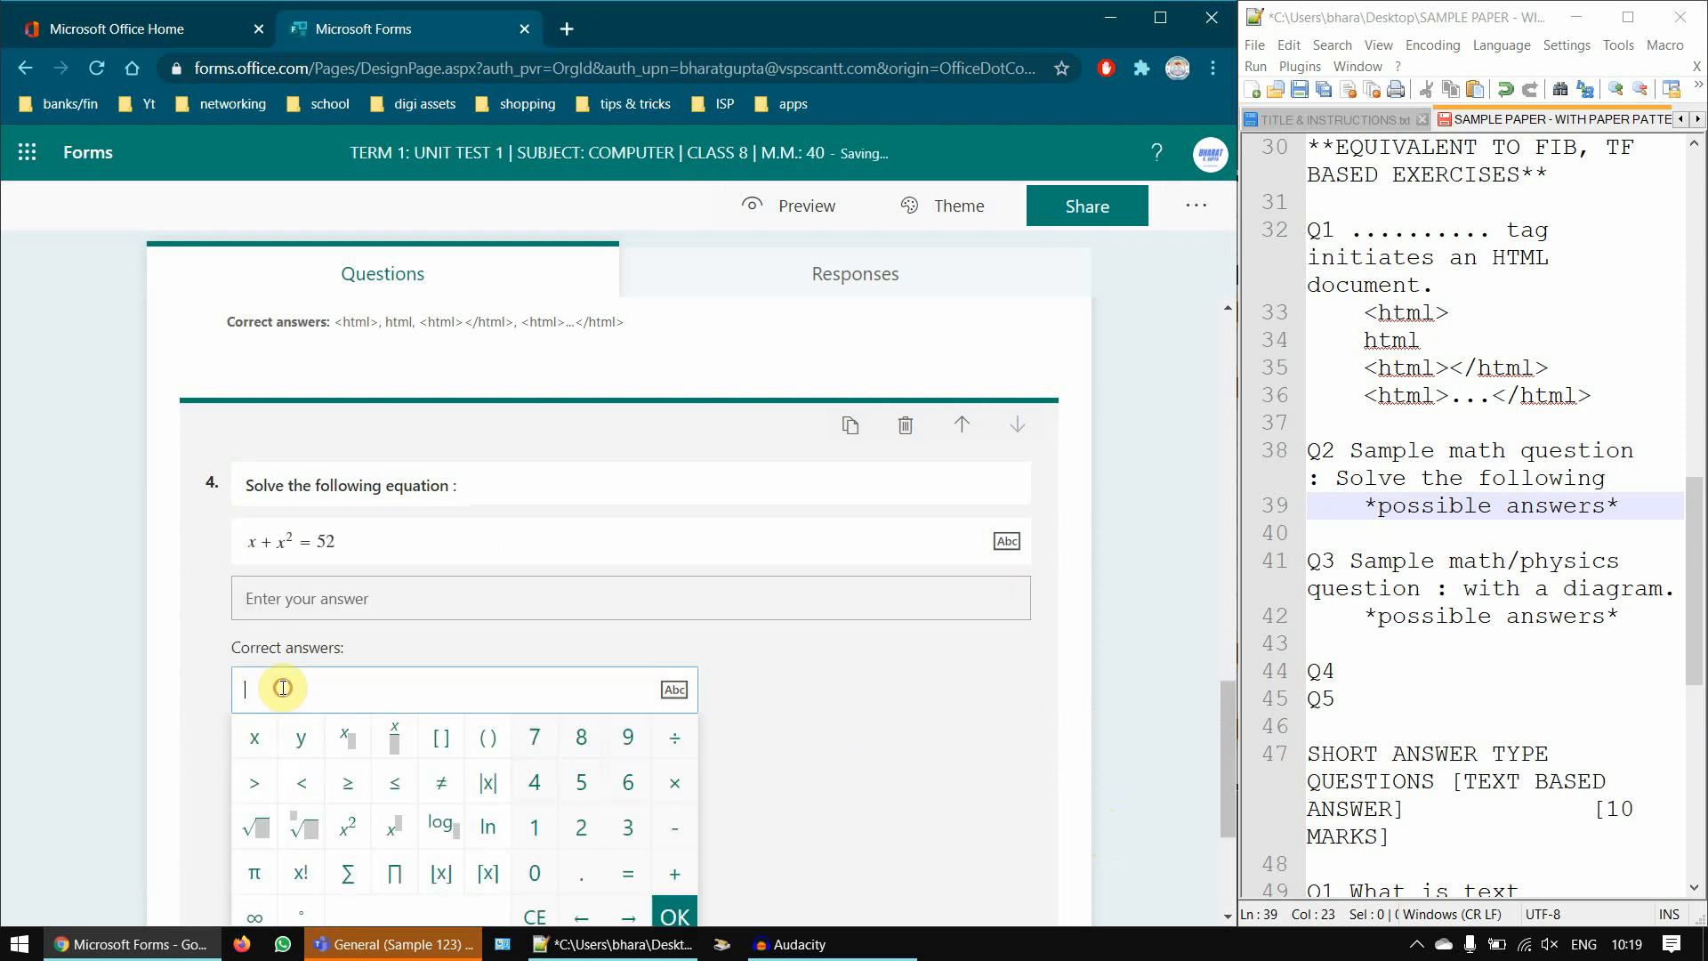
scroll(323, 694, "down", 1)
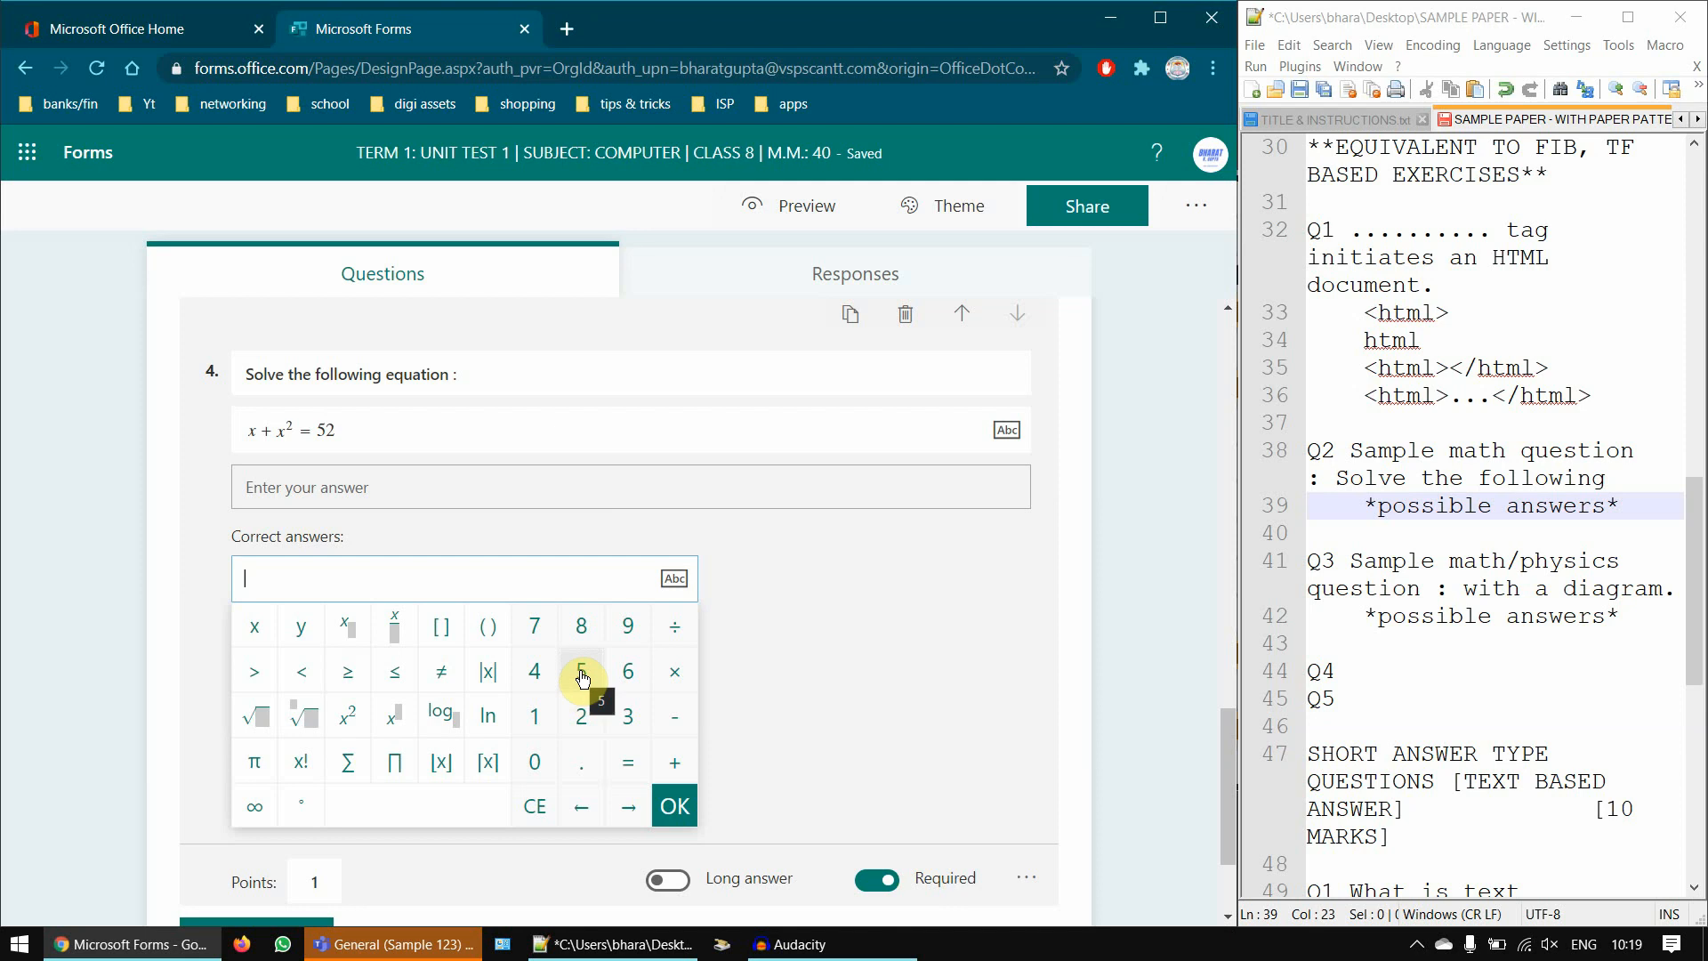
left_click(629, 673)
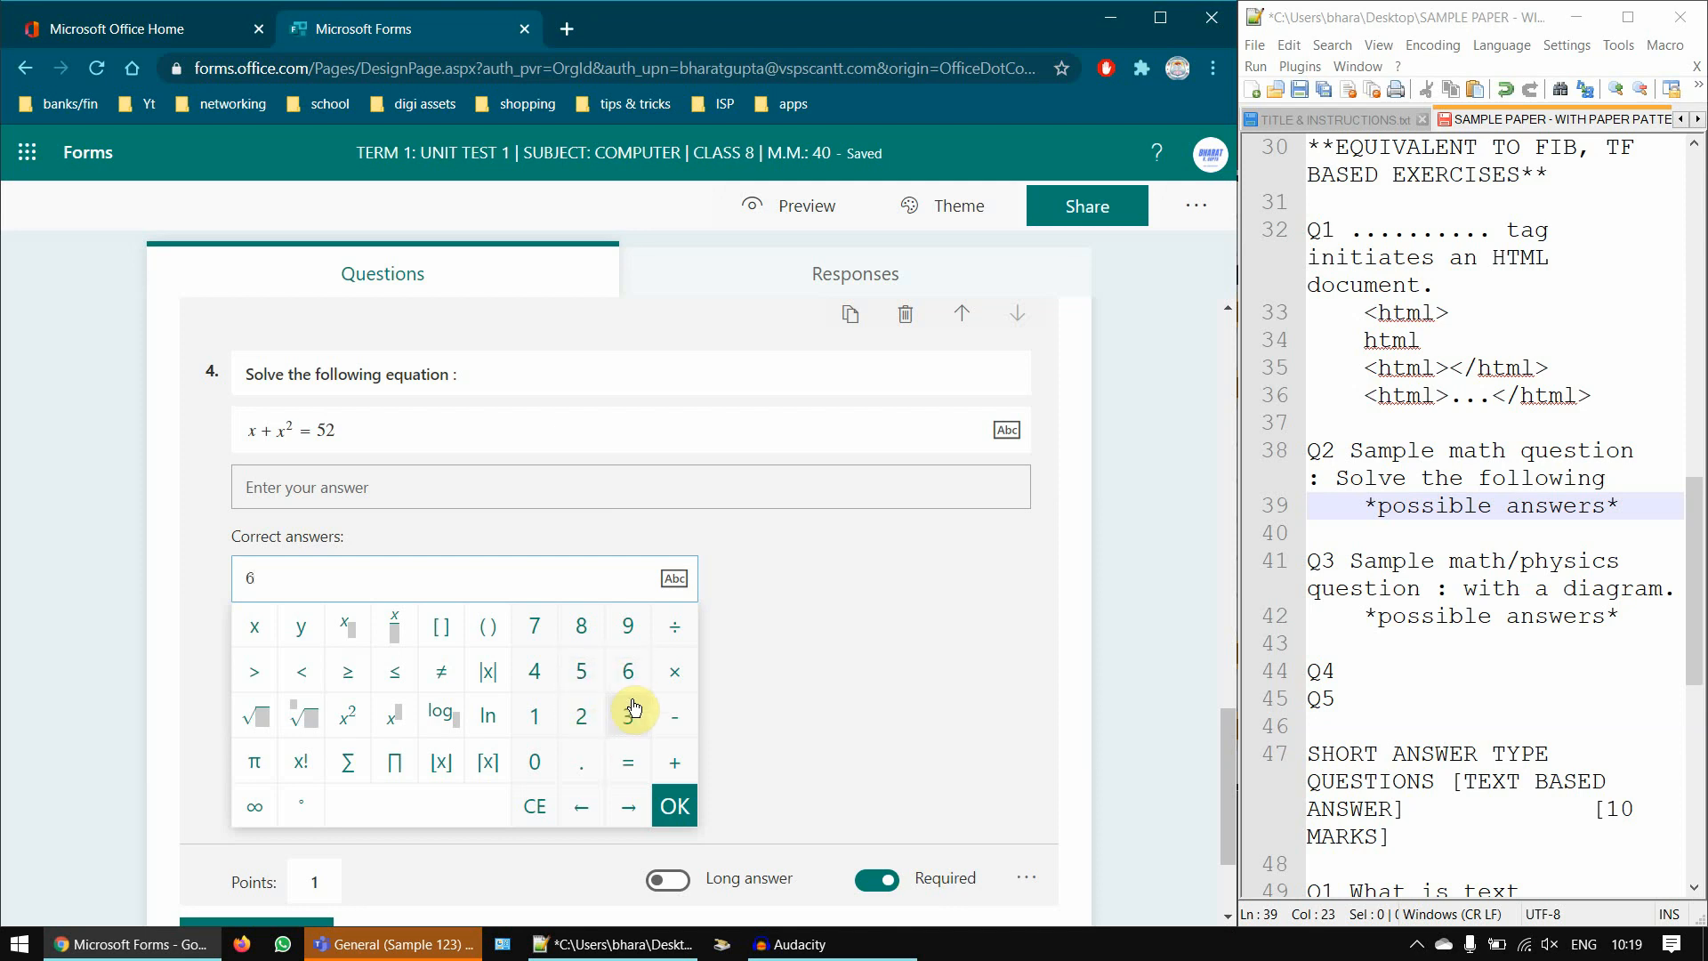
left_click(580, 718)
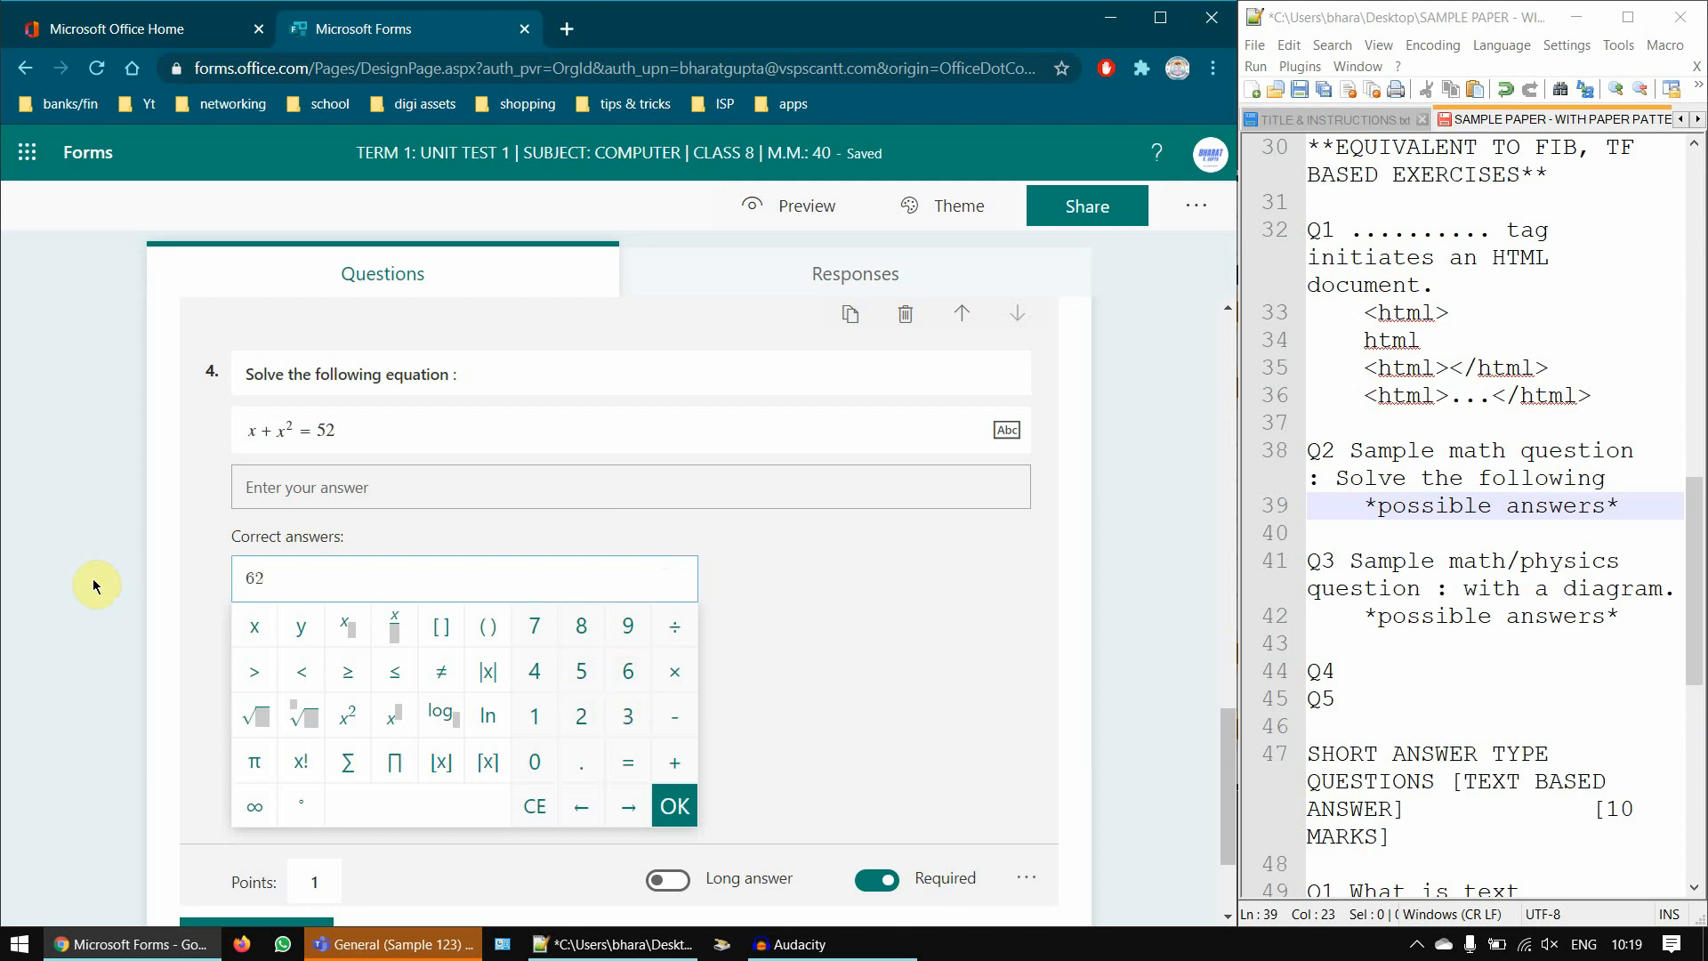
left_click(135, 593)
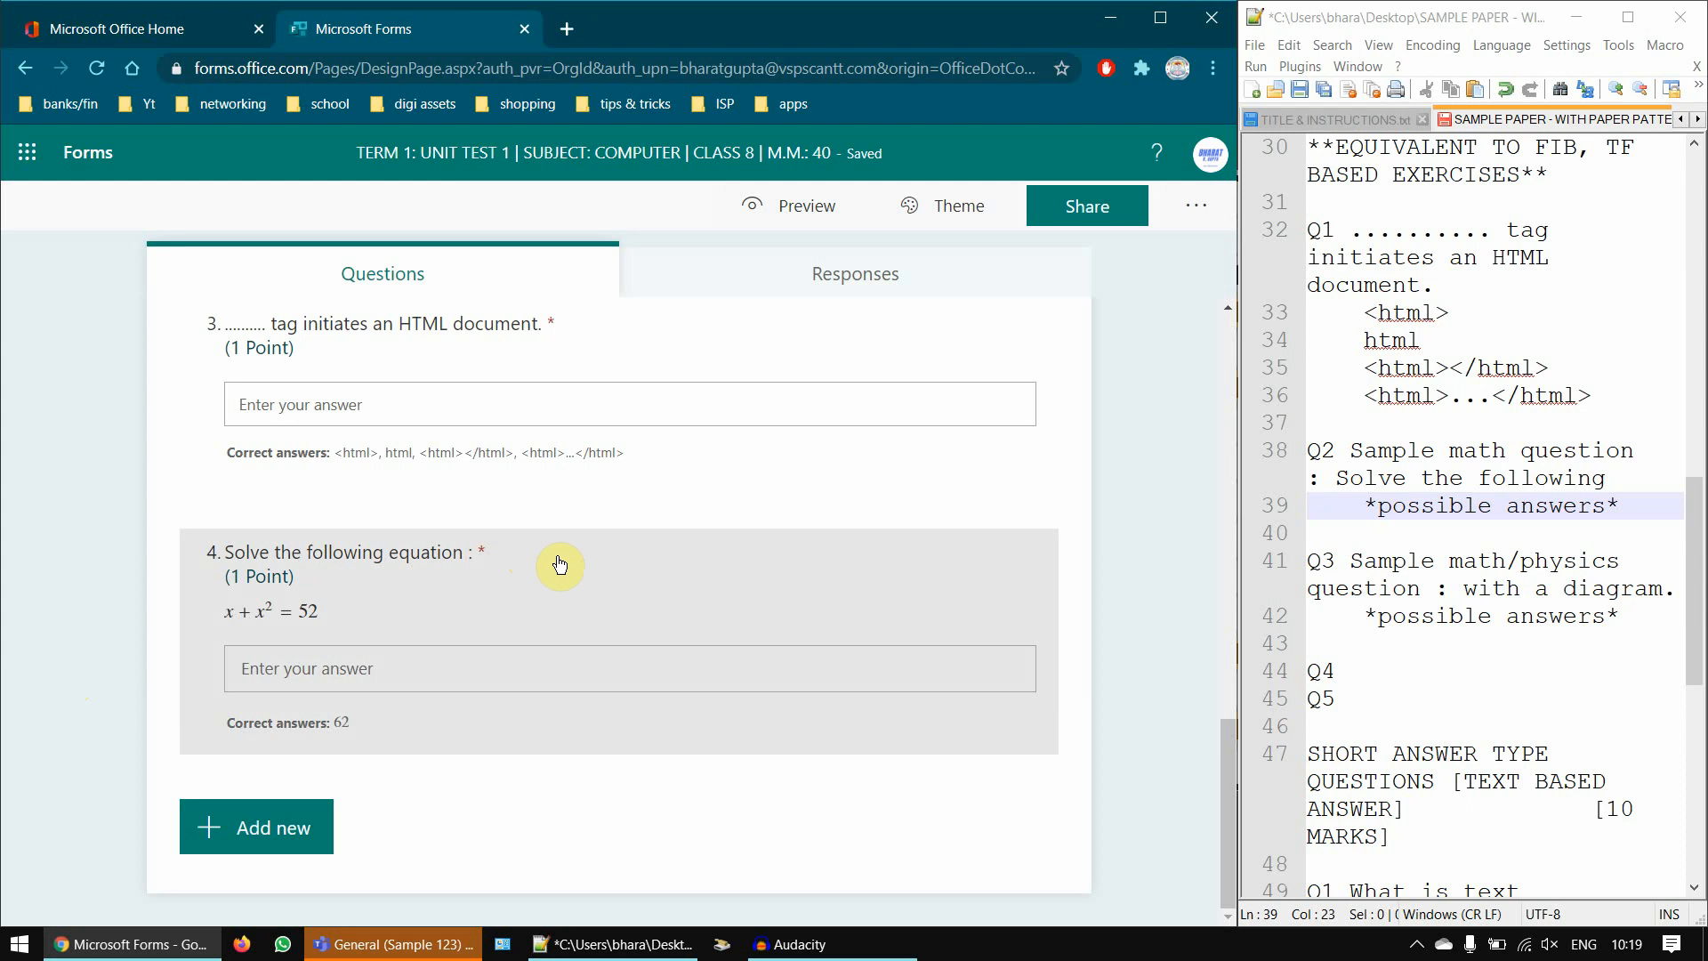
- Add a new text question as question 5 below the equation question
left_click(438, 720)
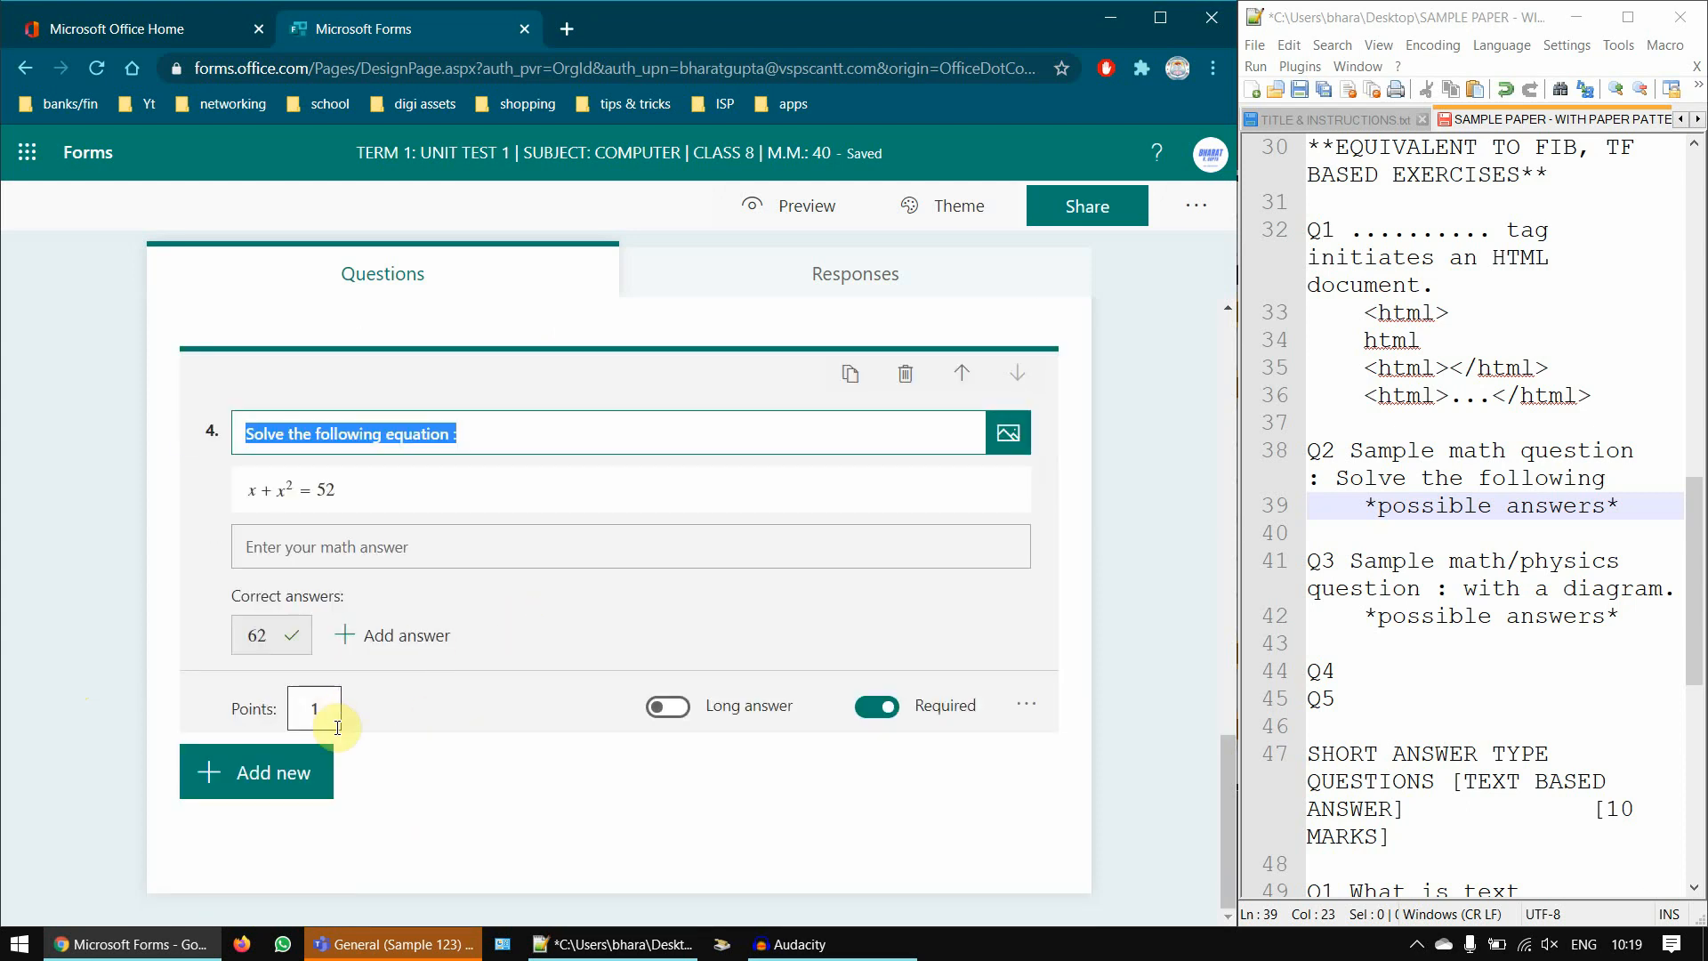
left_click(248, 785)
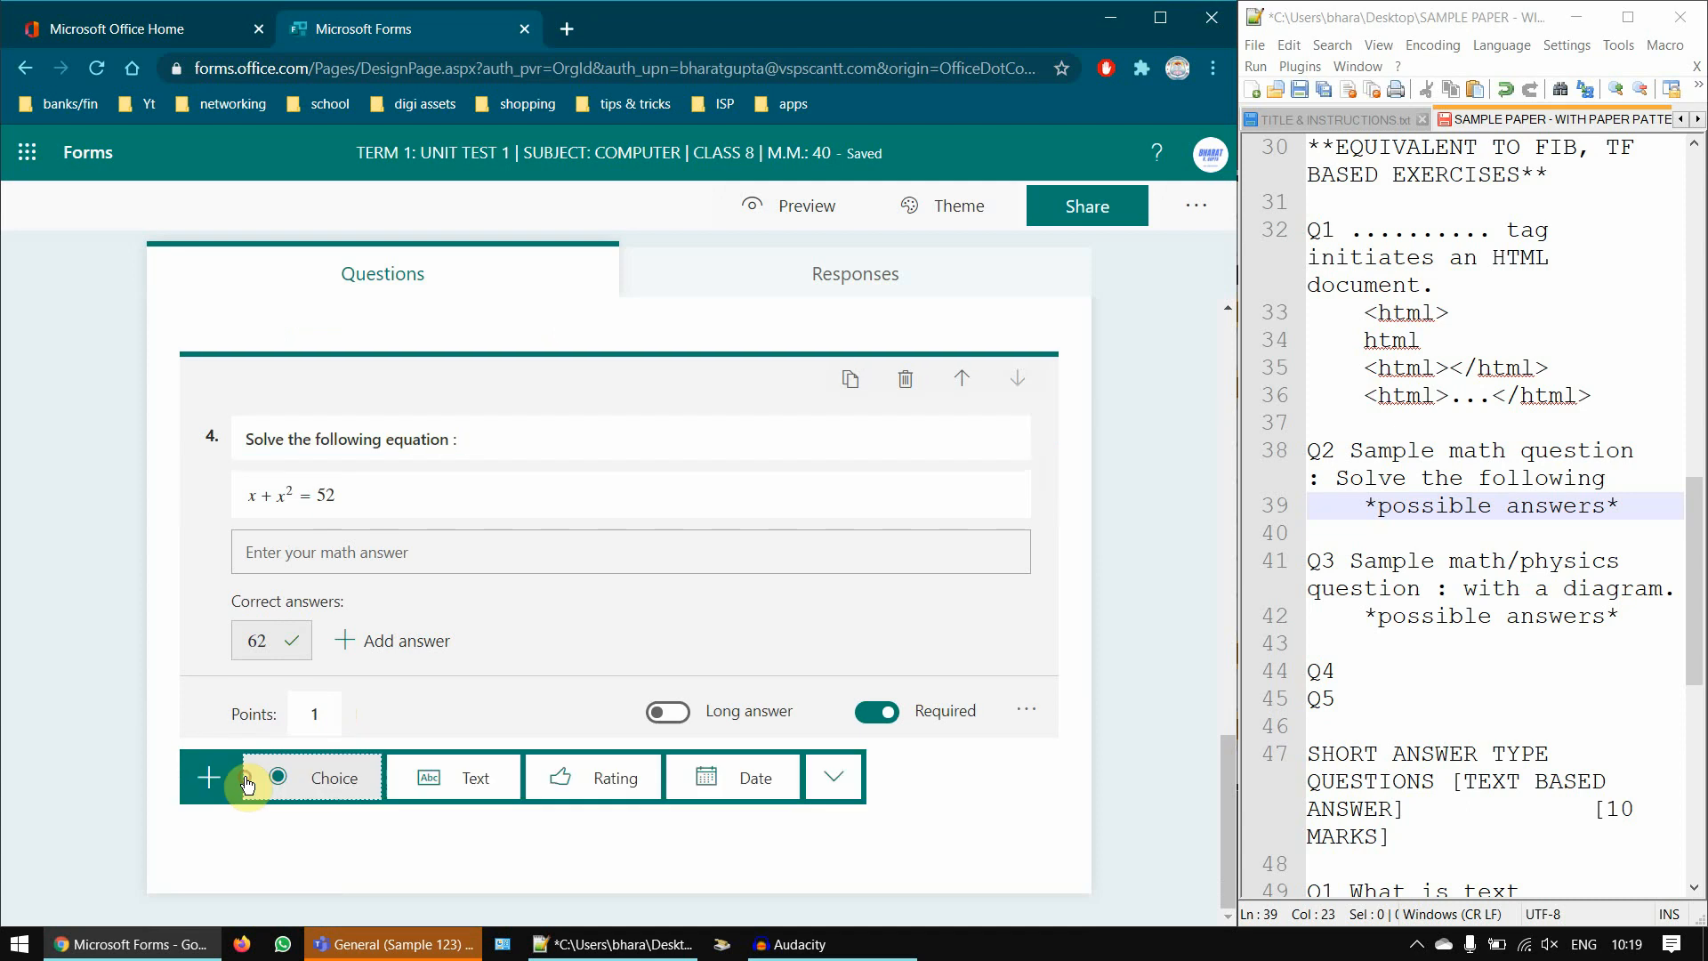
left_click(478, 785)
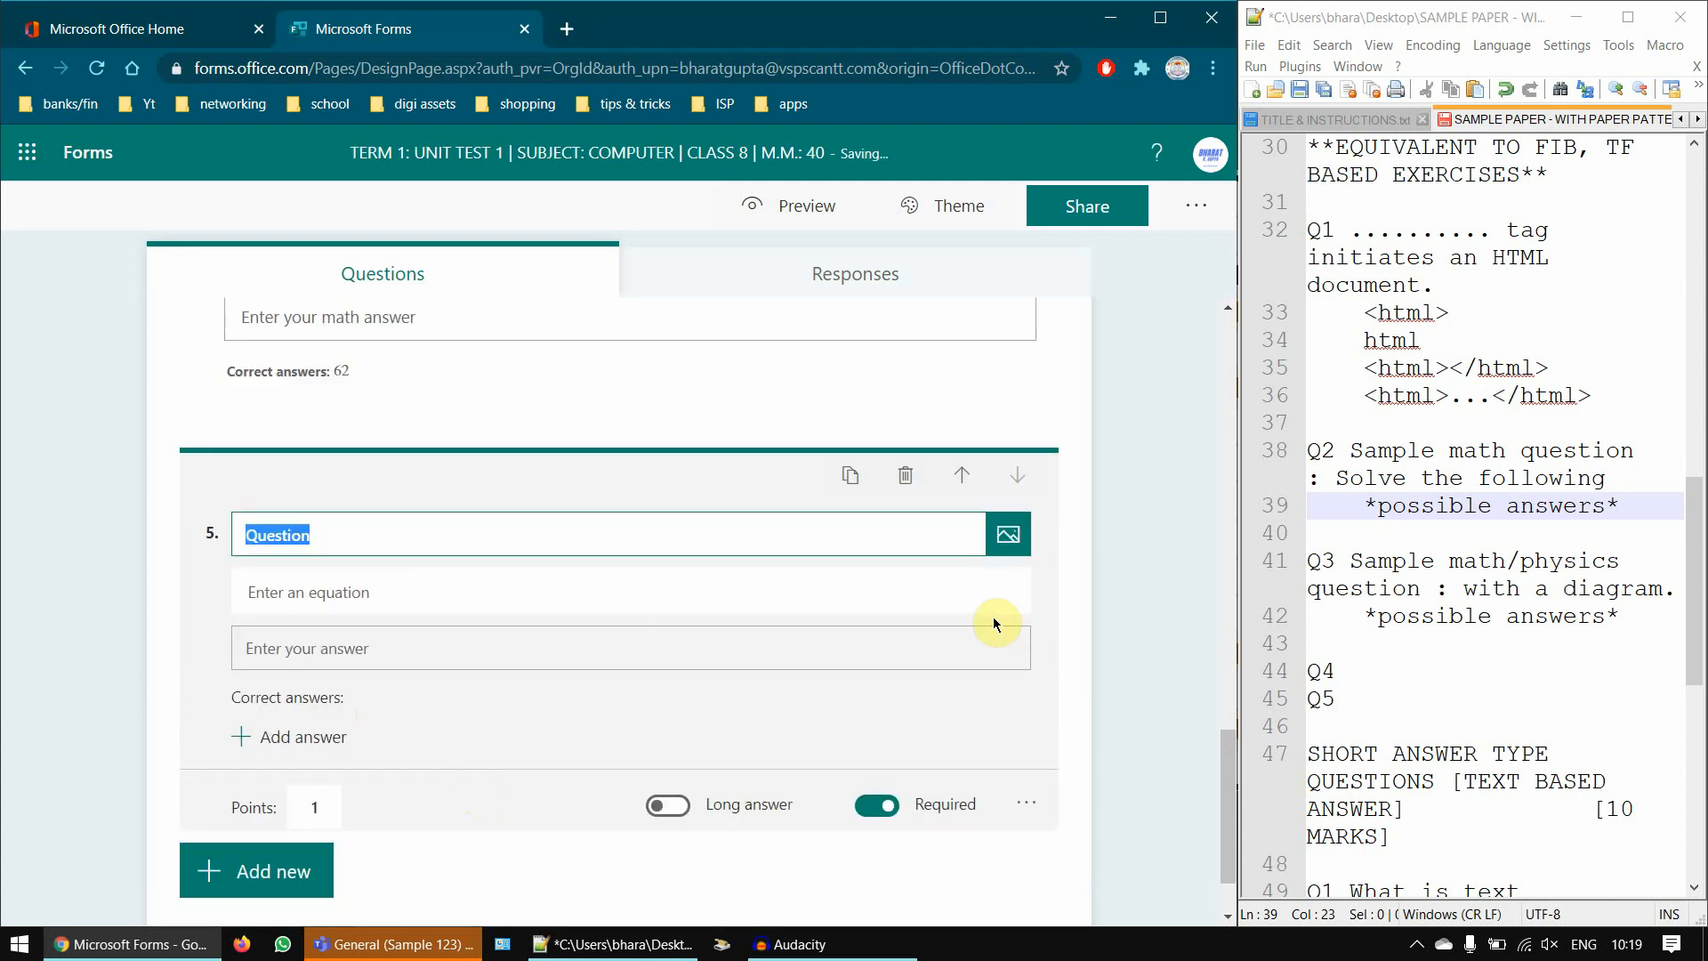
- Upload the "physics" image from the "hand written question" folder as the picture for question 5
left_click(1008, 536)
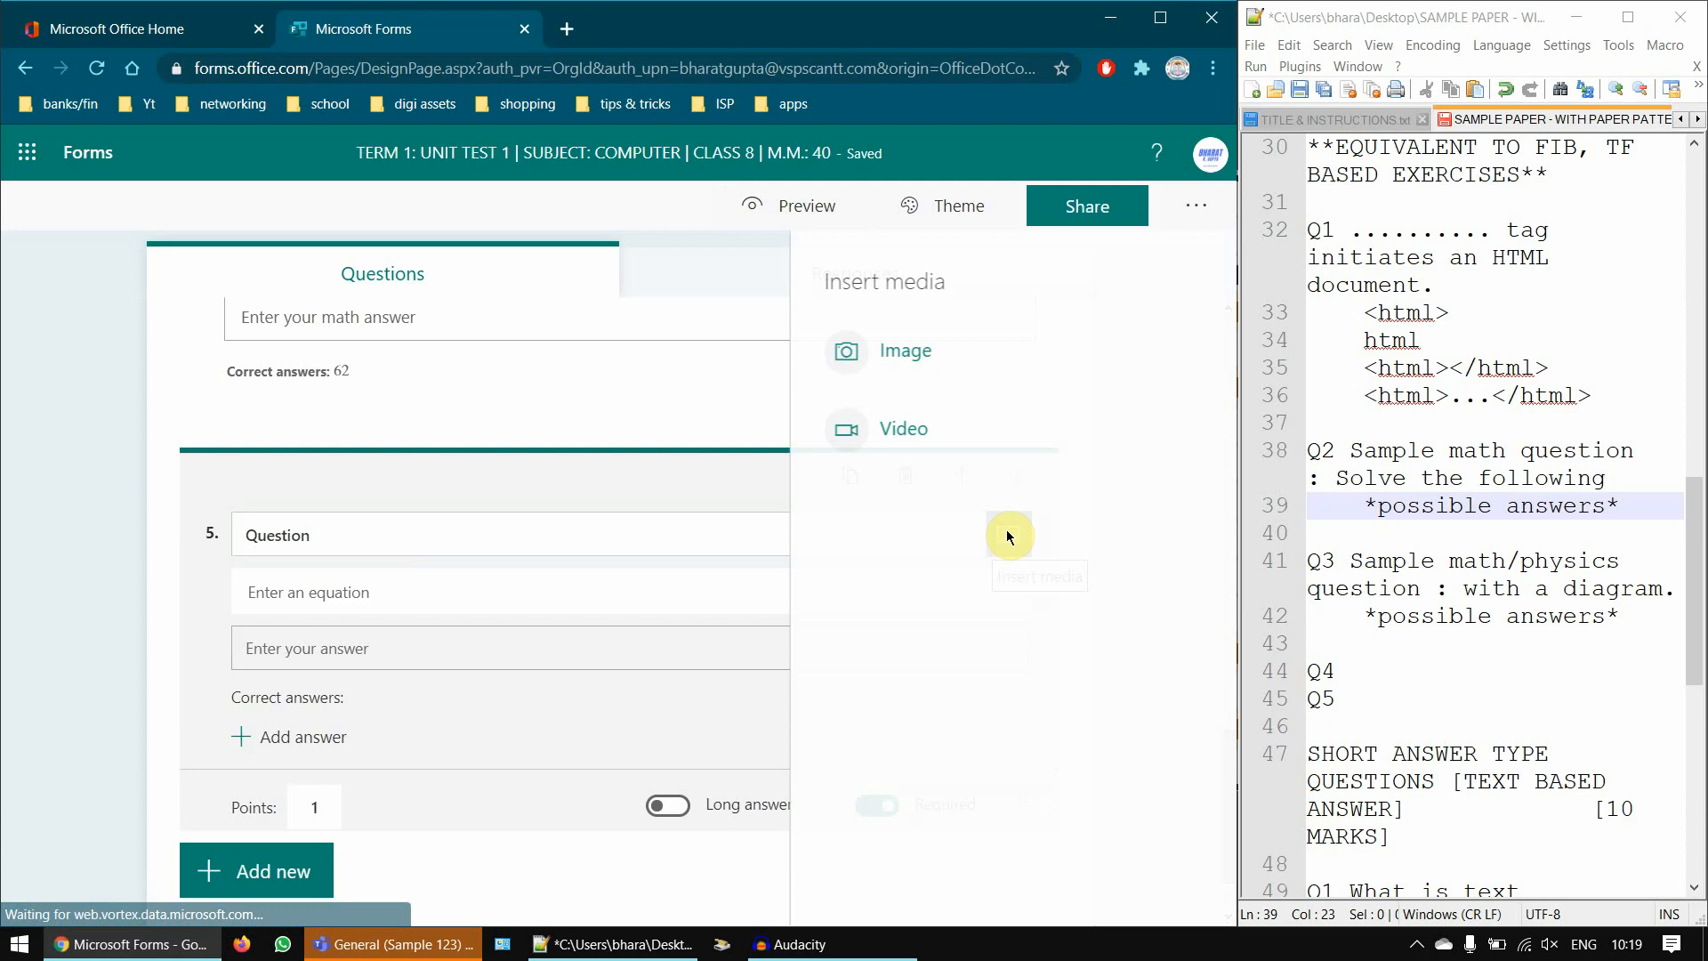
left_click(1041, 349)
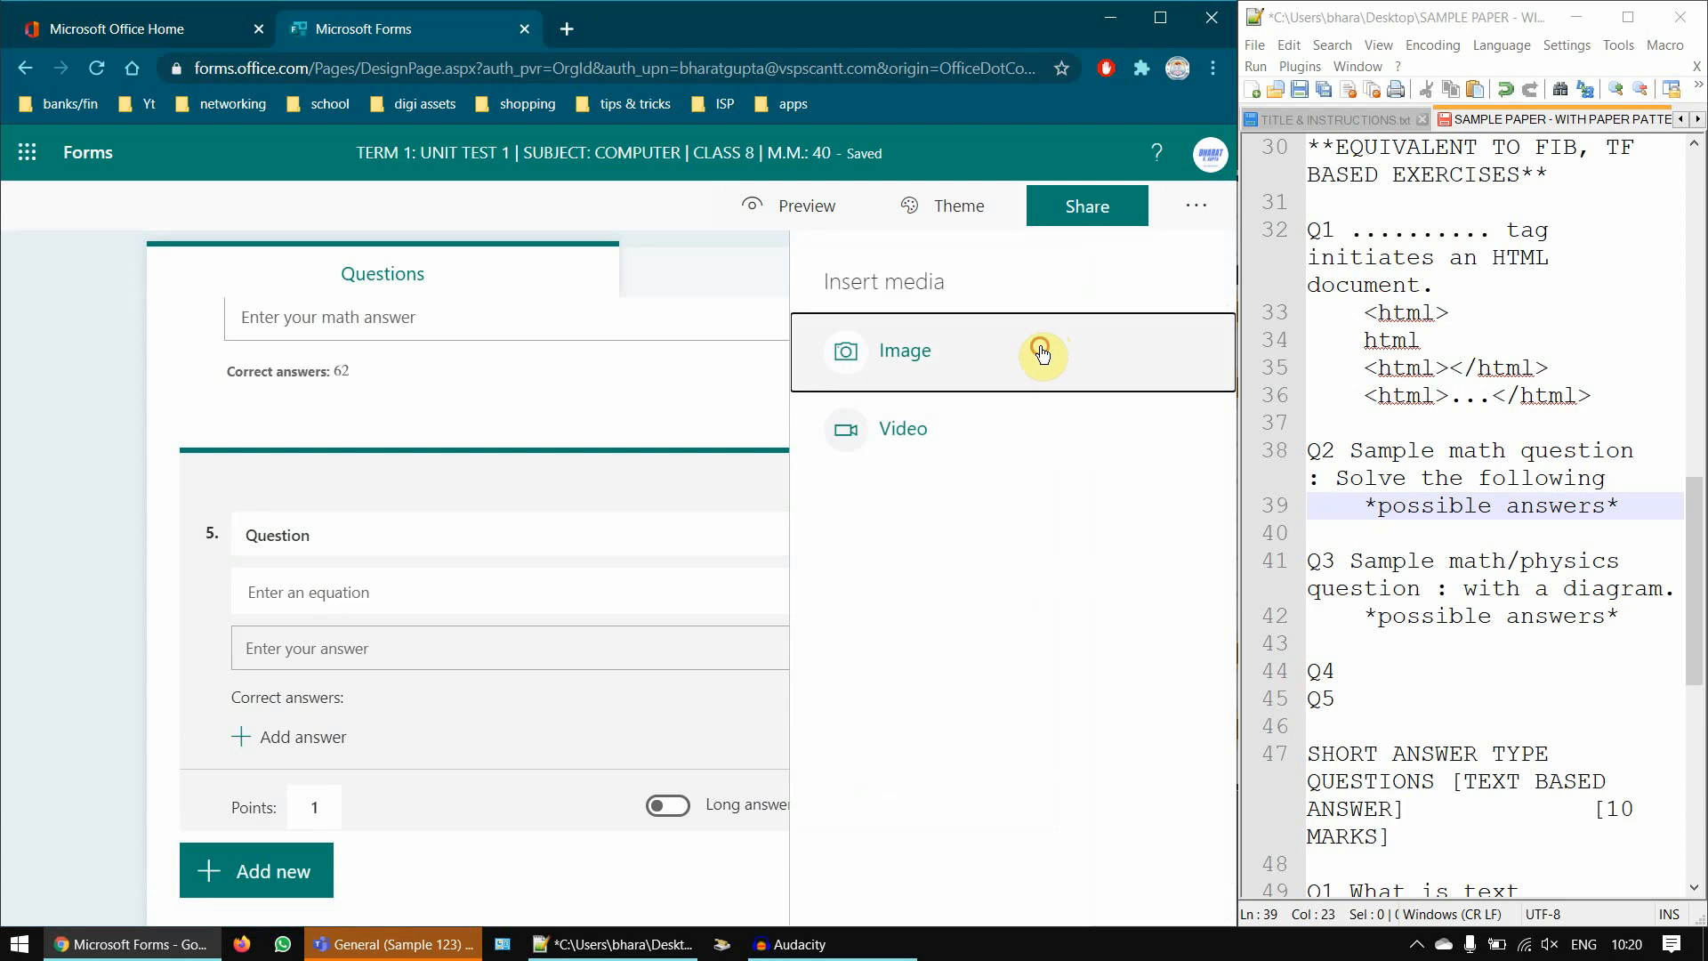
left_click(973, 329)
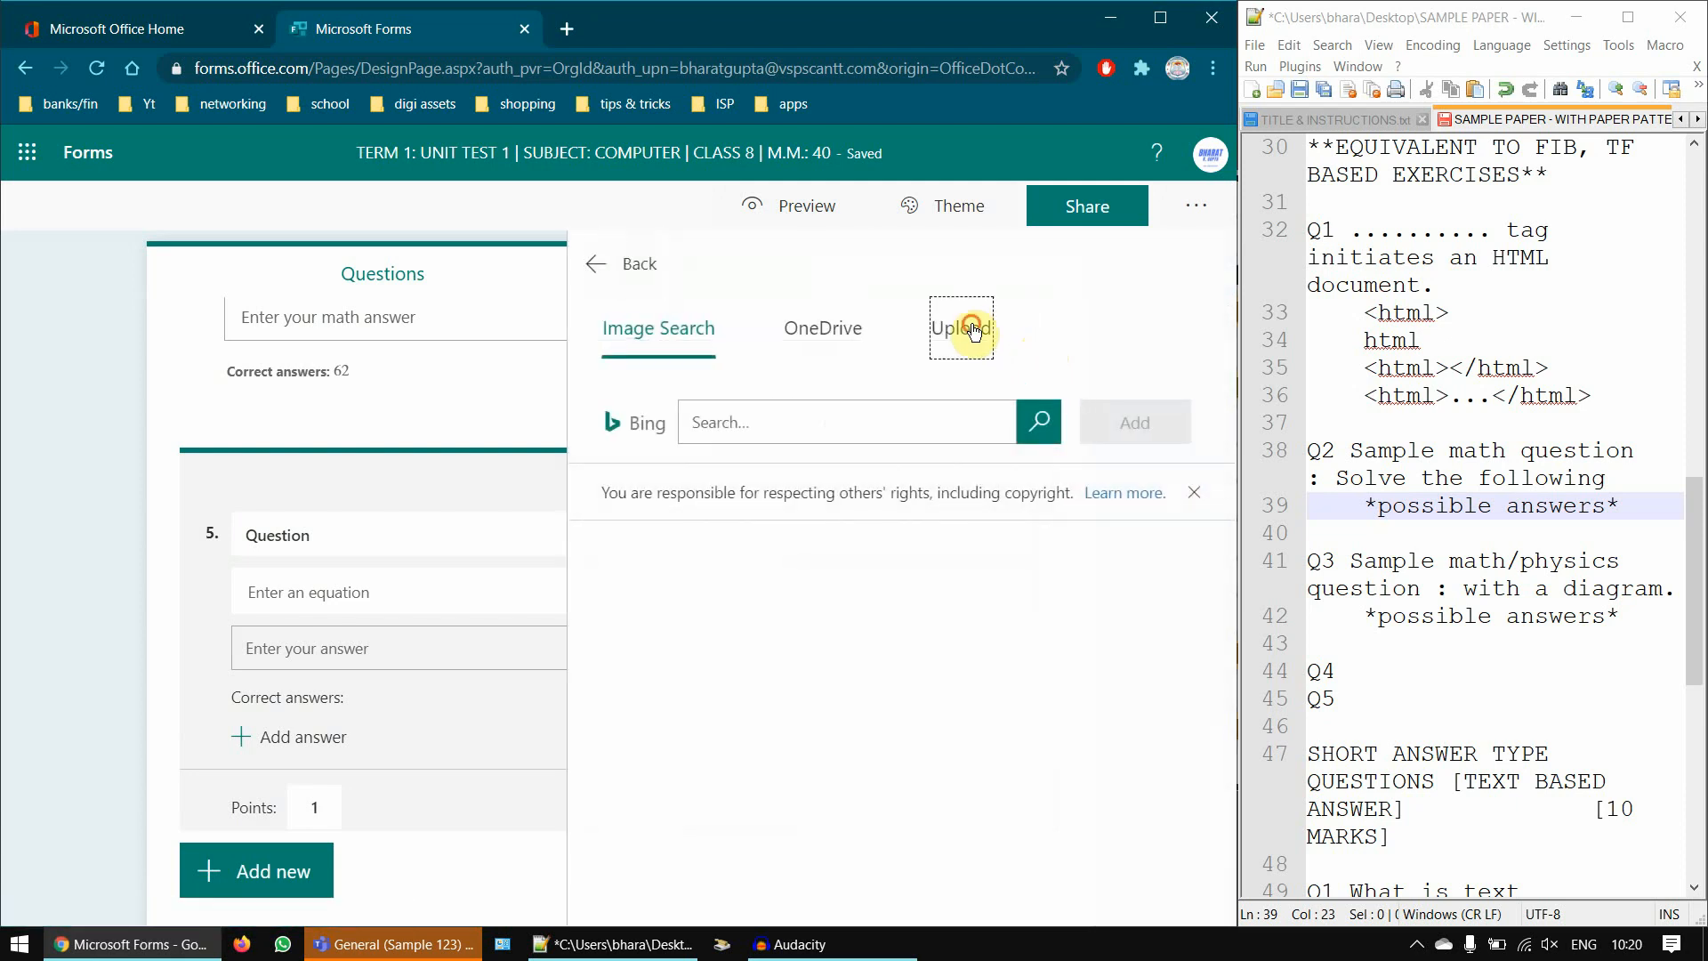
double_click(233, 229)
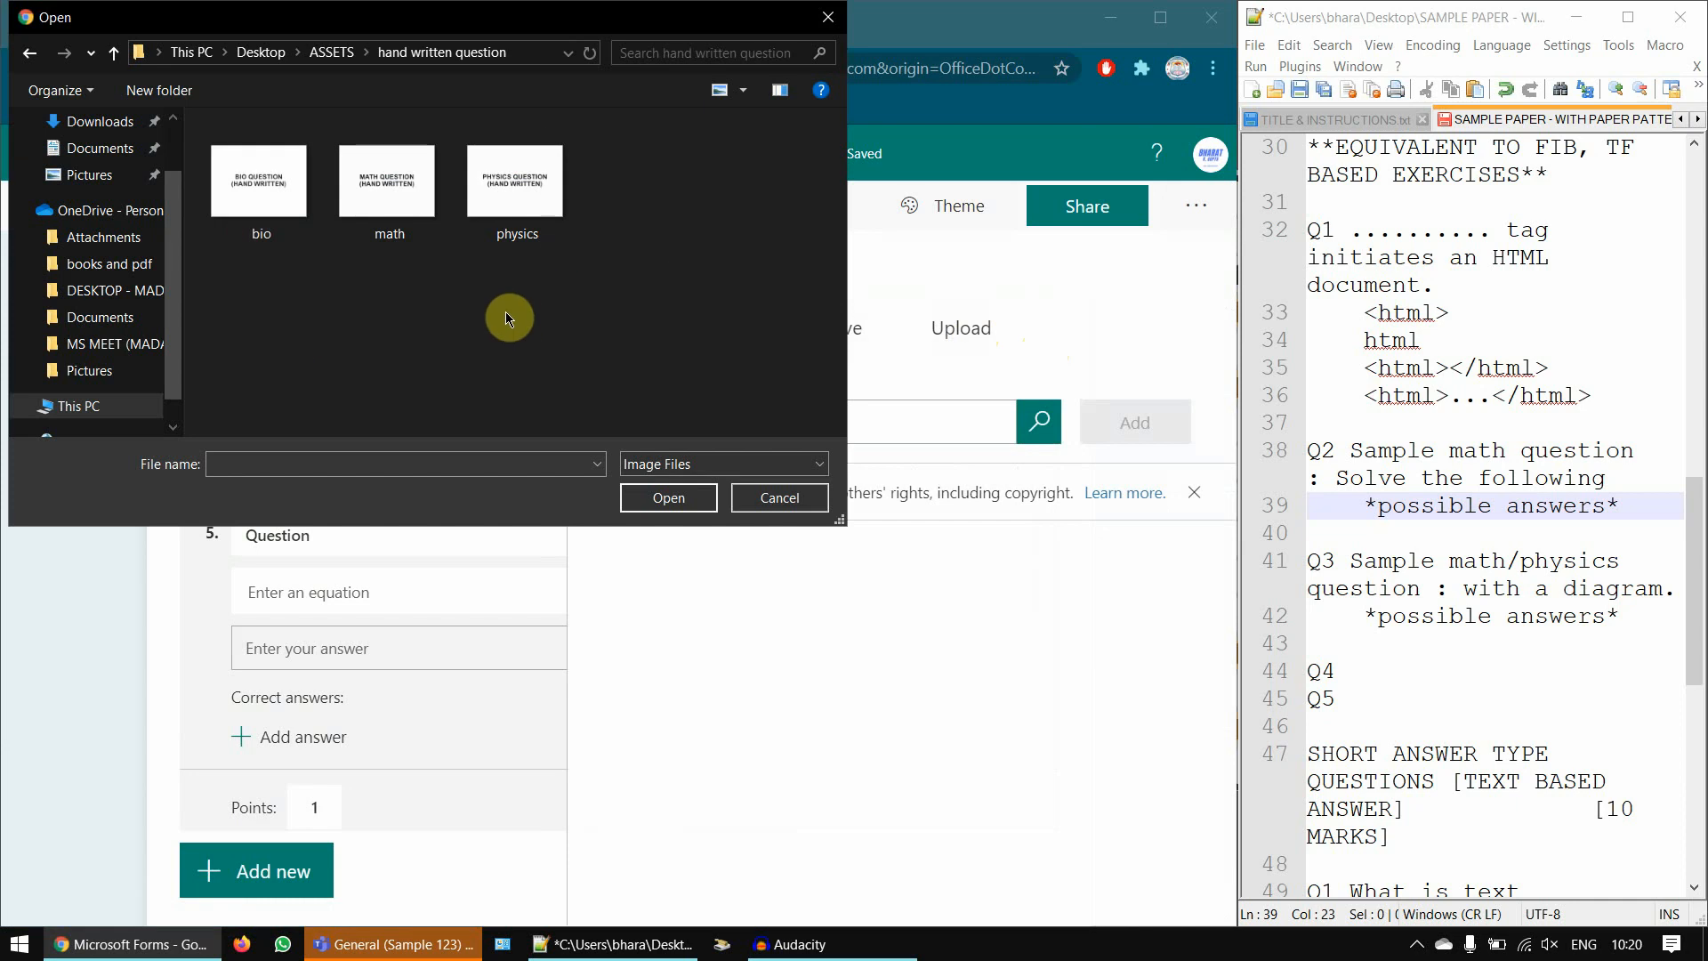
left_click(529, 227)
left_click(676, 498)
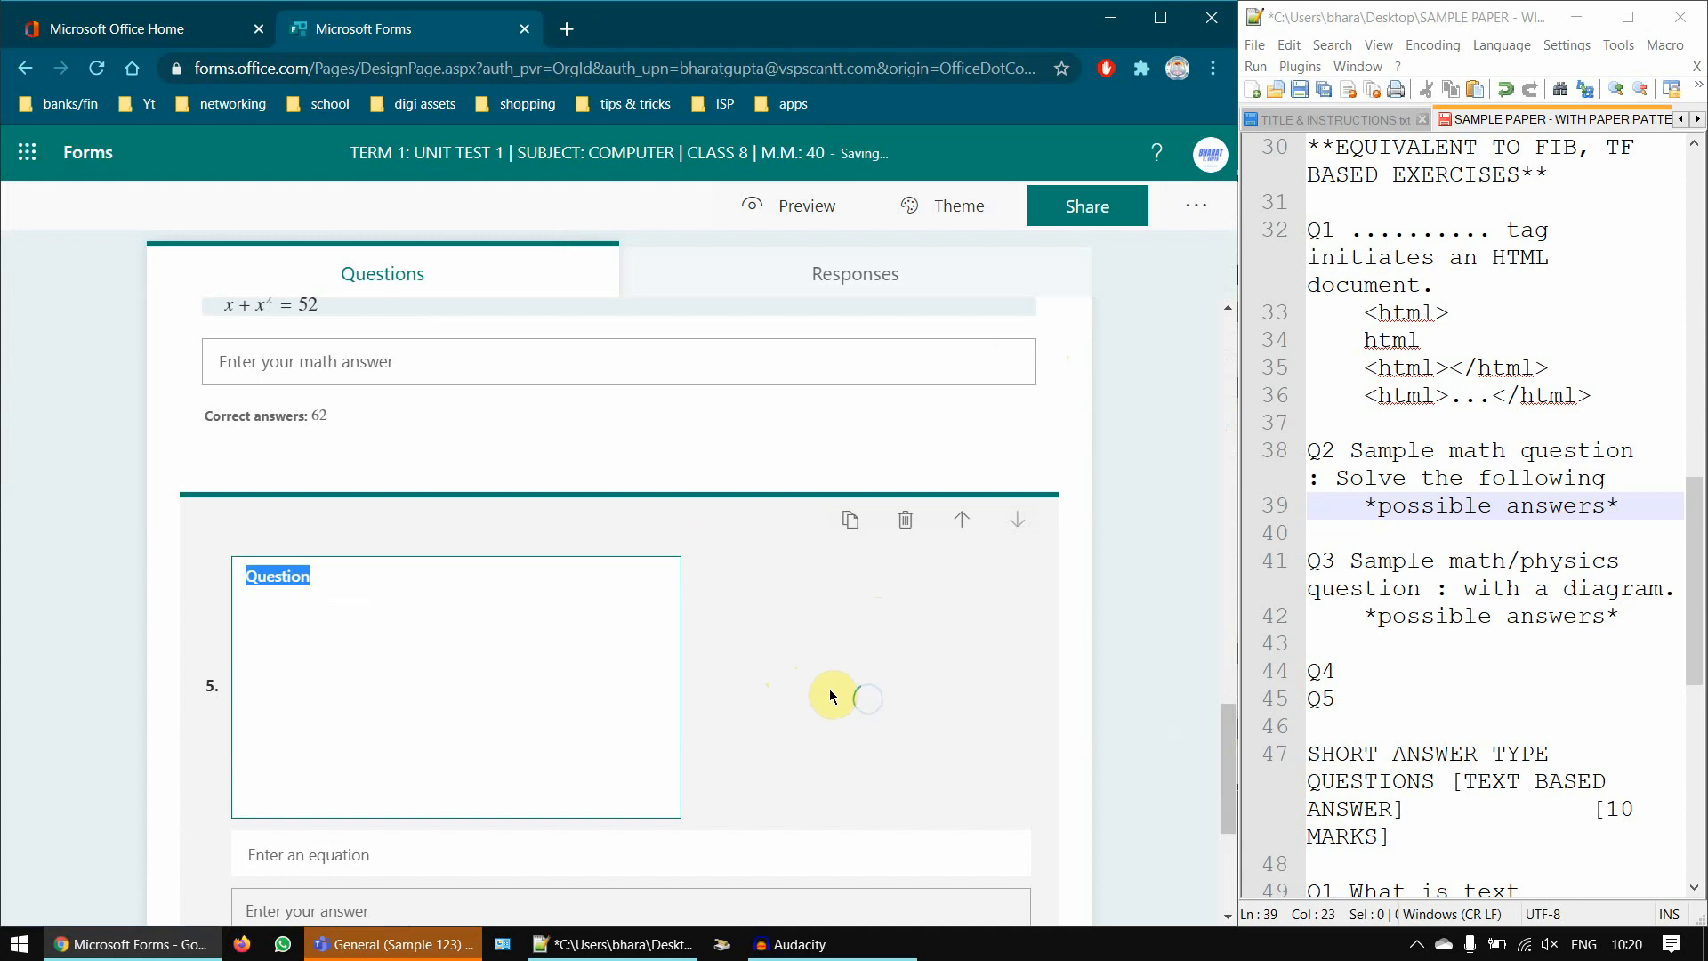
- Word question 5 as "find out the correct load in the diagram."
left_click(393, 589)
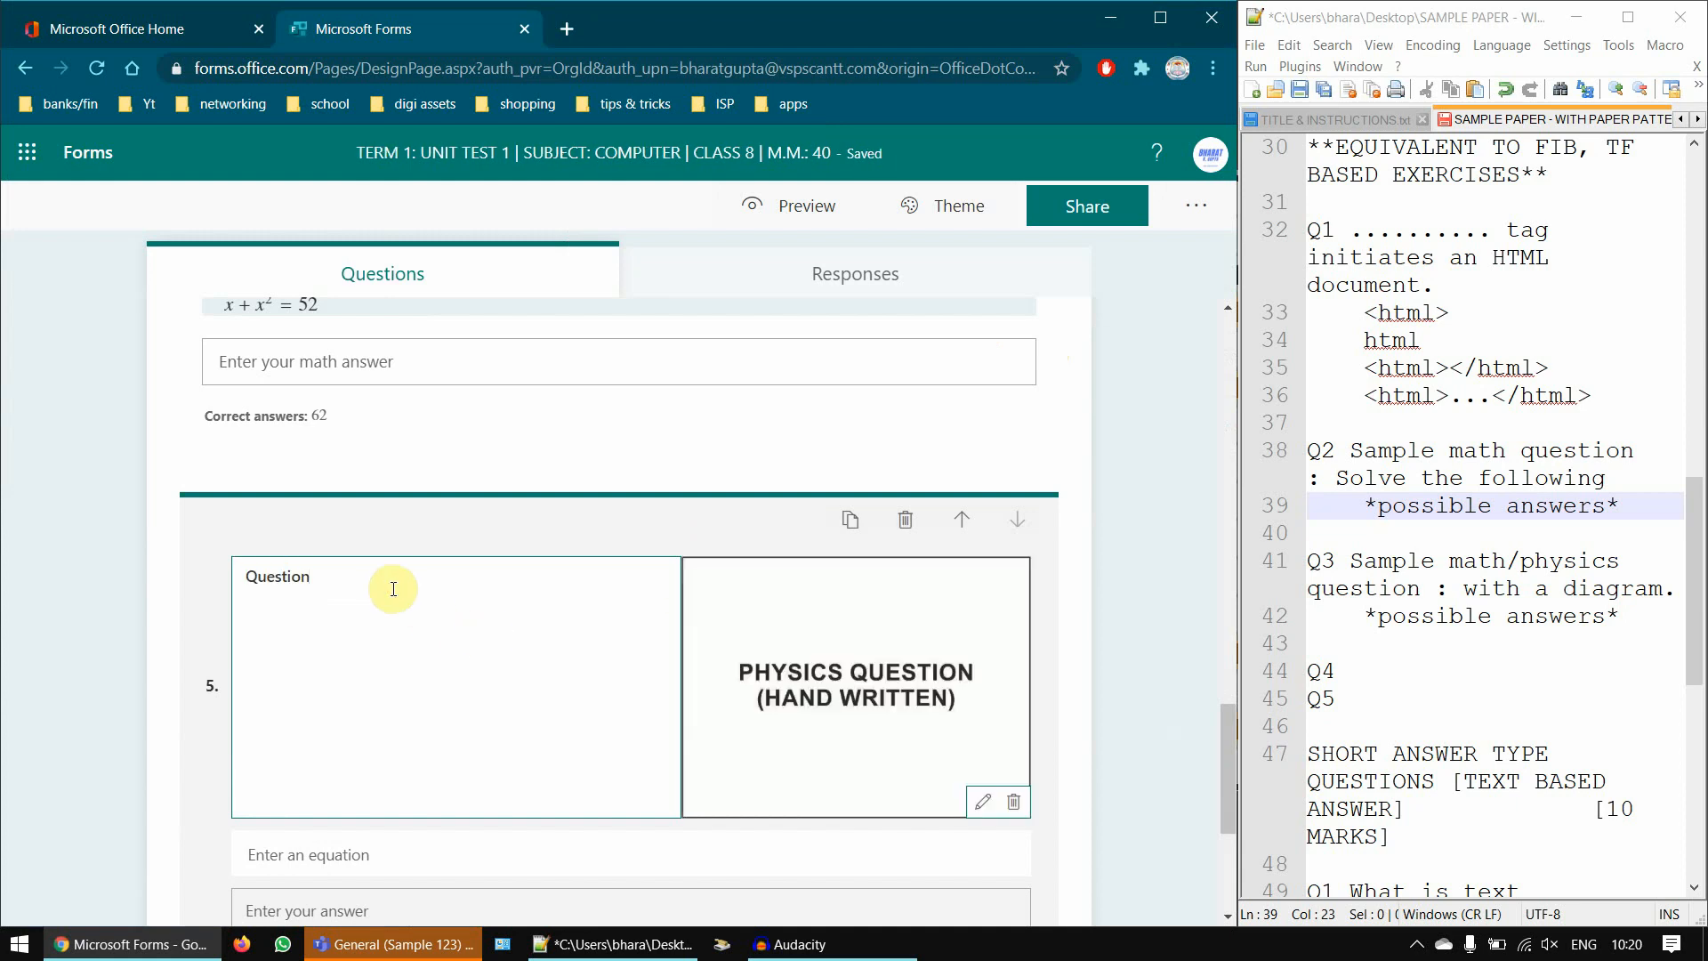
key("ctrl+a")
scroll(412, 611, "down", 3)
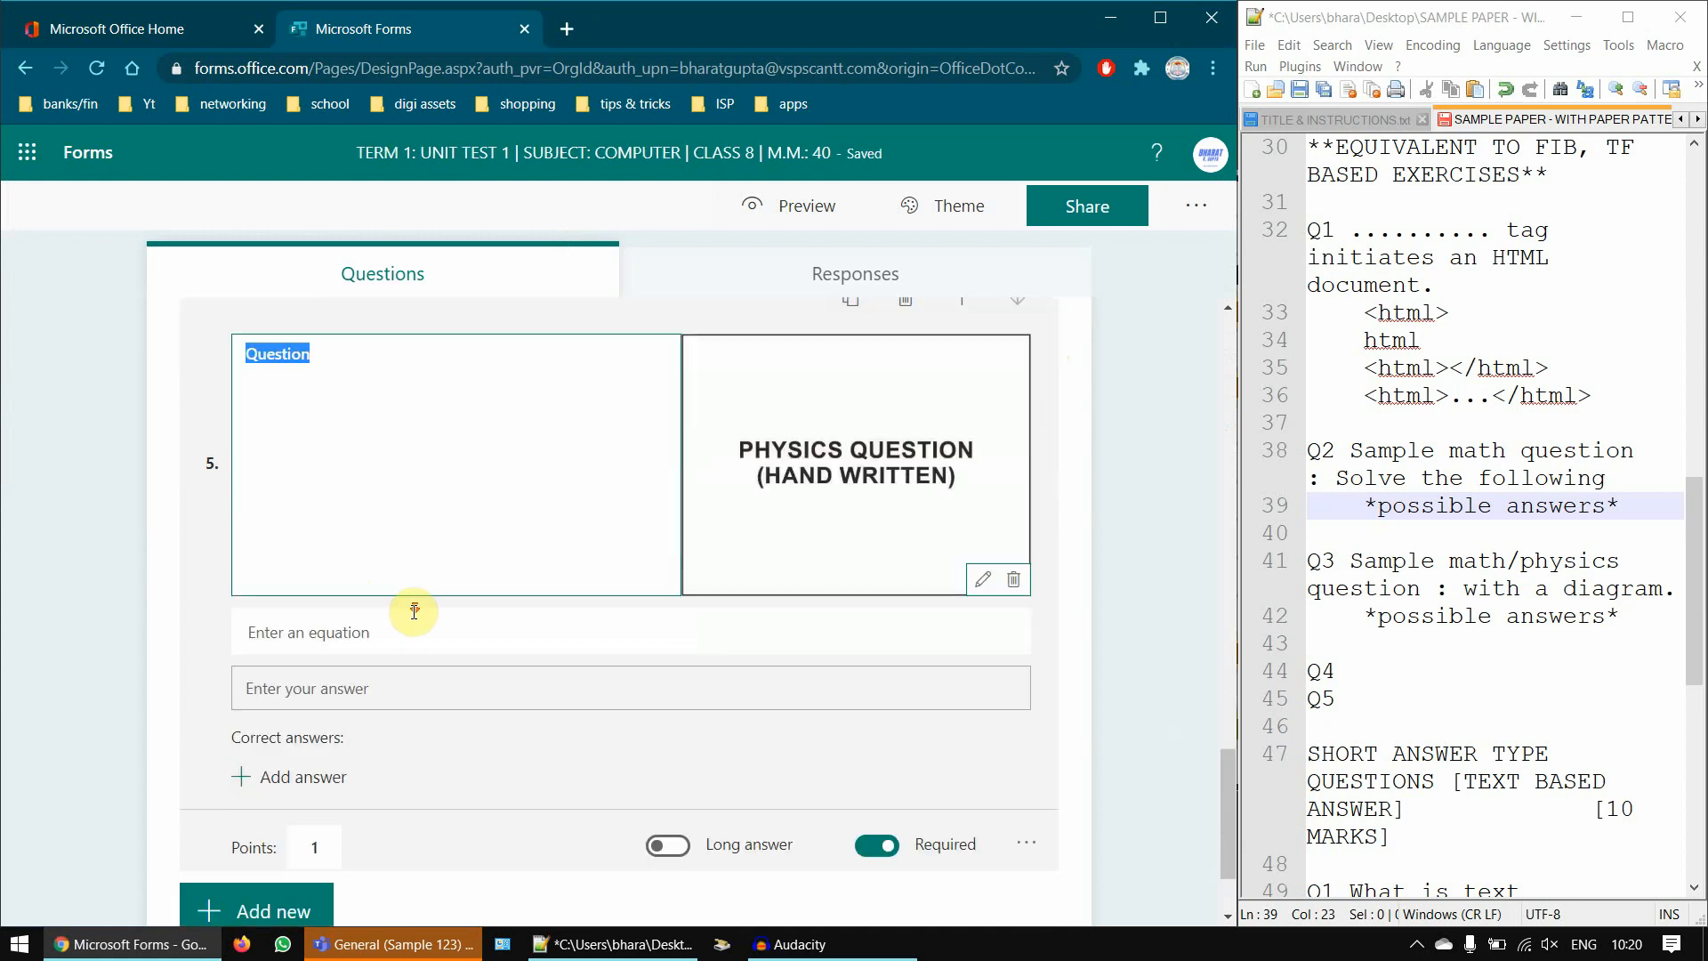
scroll(467, 585, "up", 1)
type("fi")
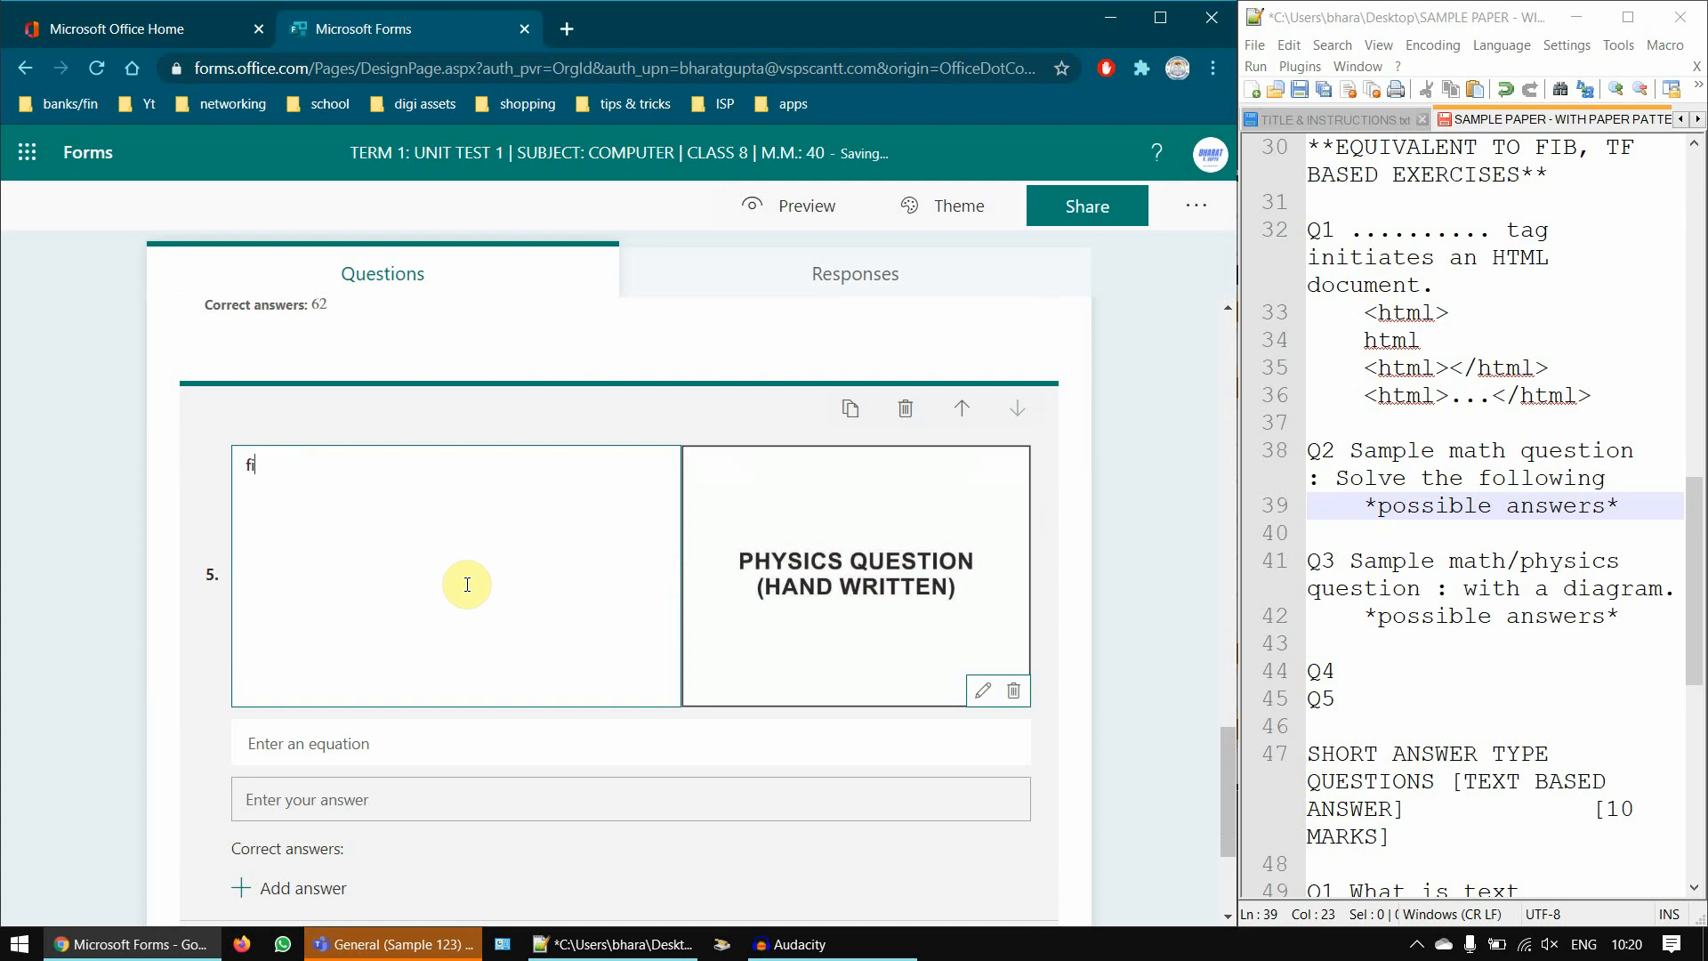
type("nd out the correct load i")
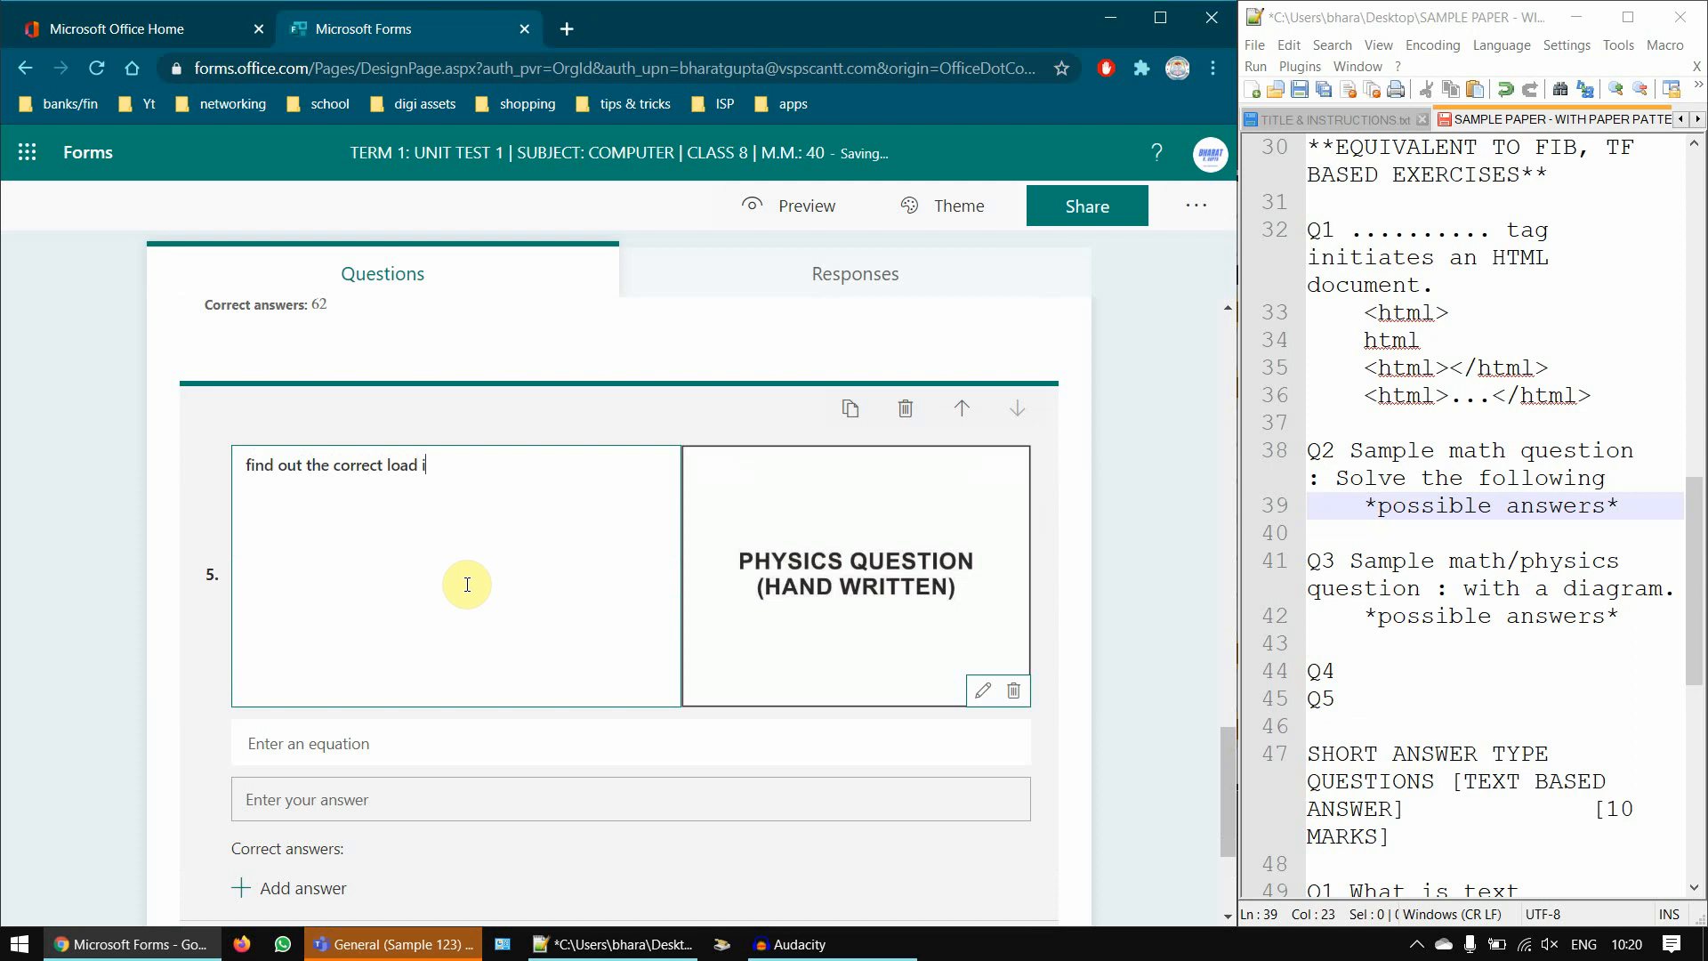
type("n the diagram.")
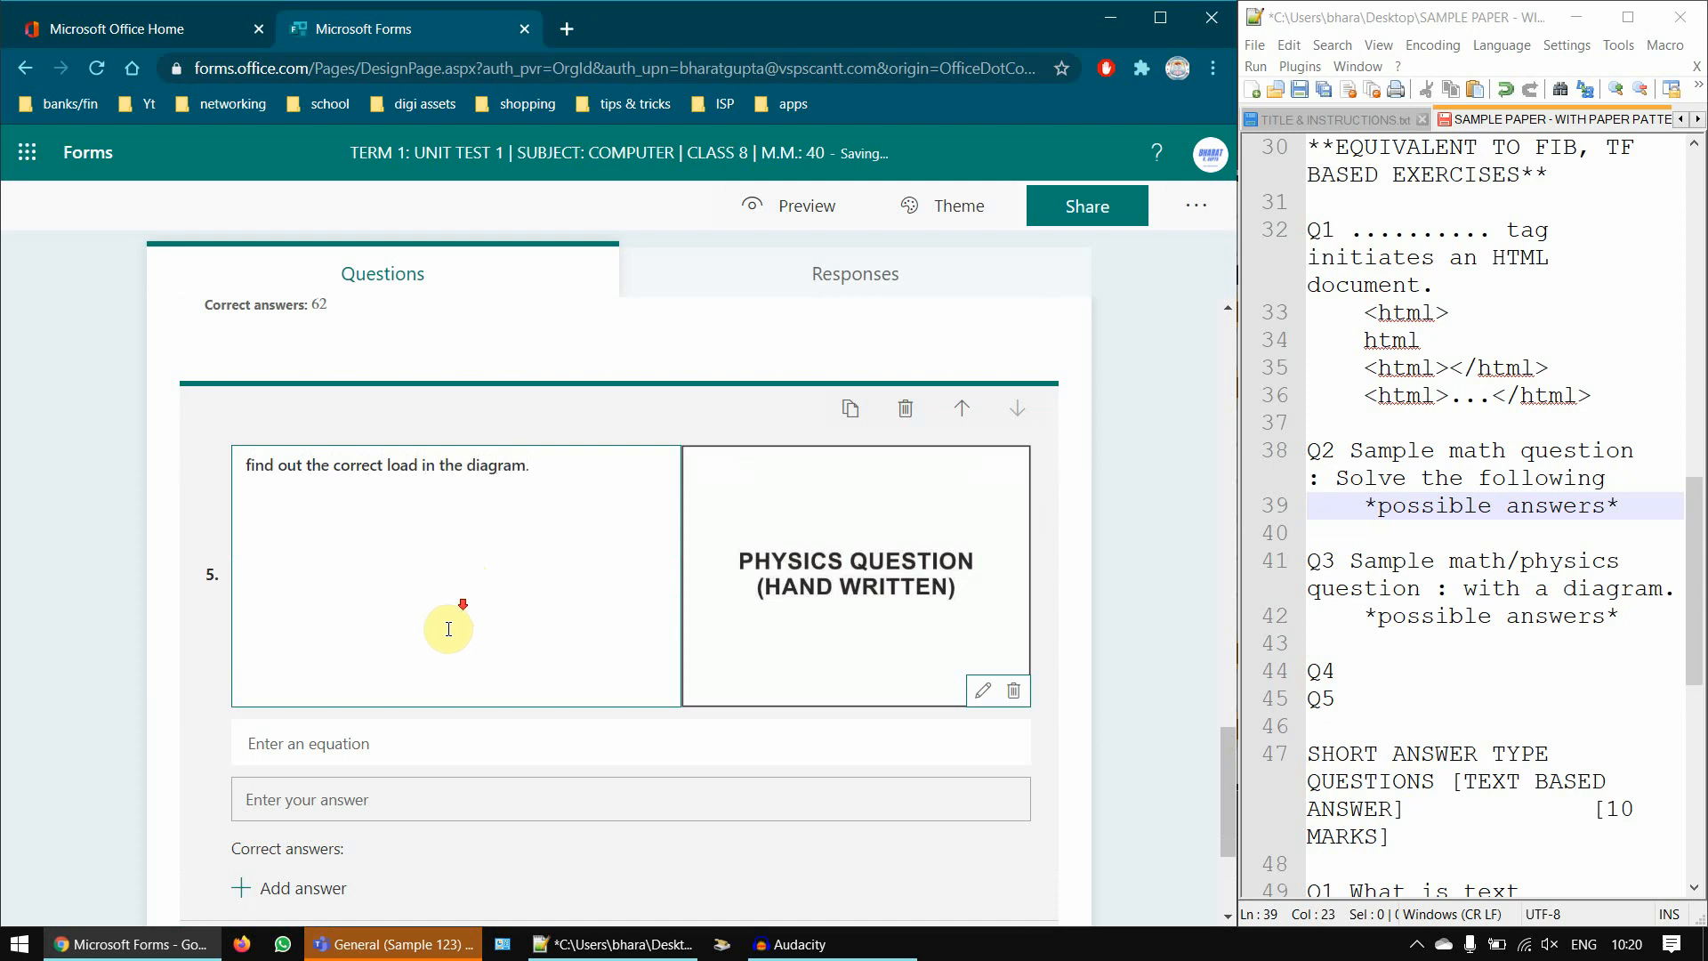
- Add 65kg as the correct answer to question 5
scroll(458, 614, "down", 2)
left_click(299, 662)
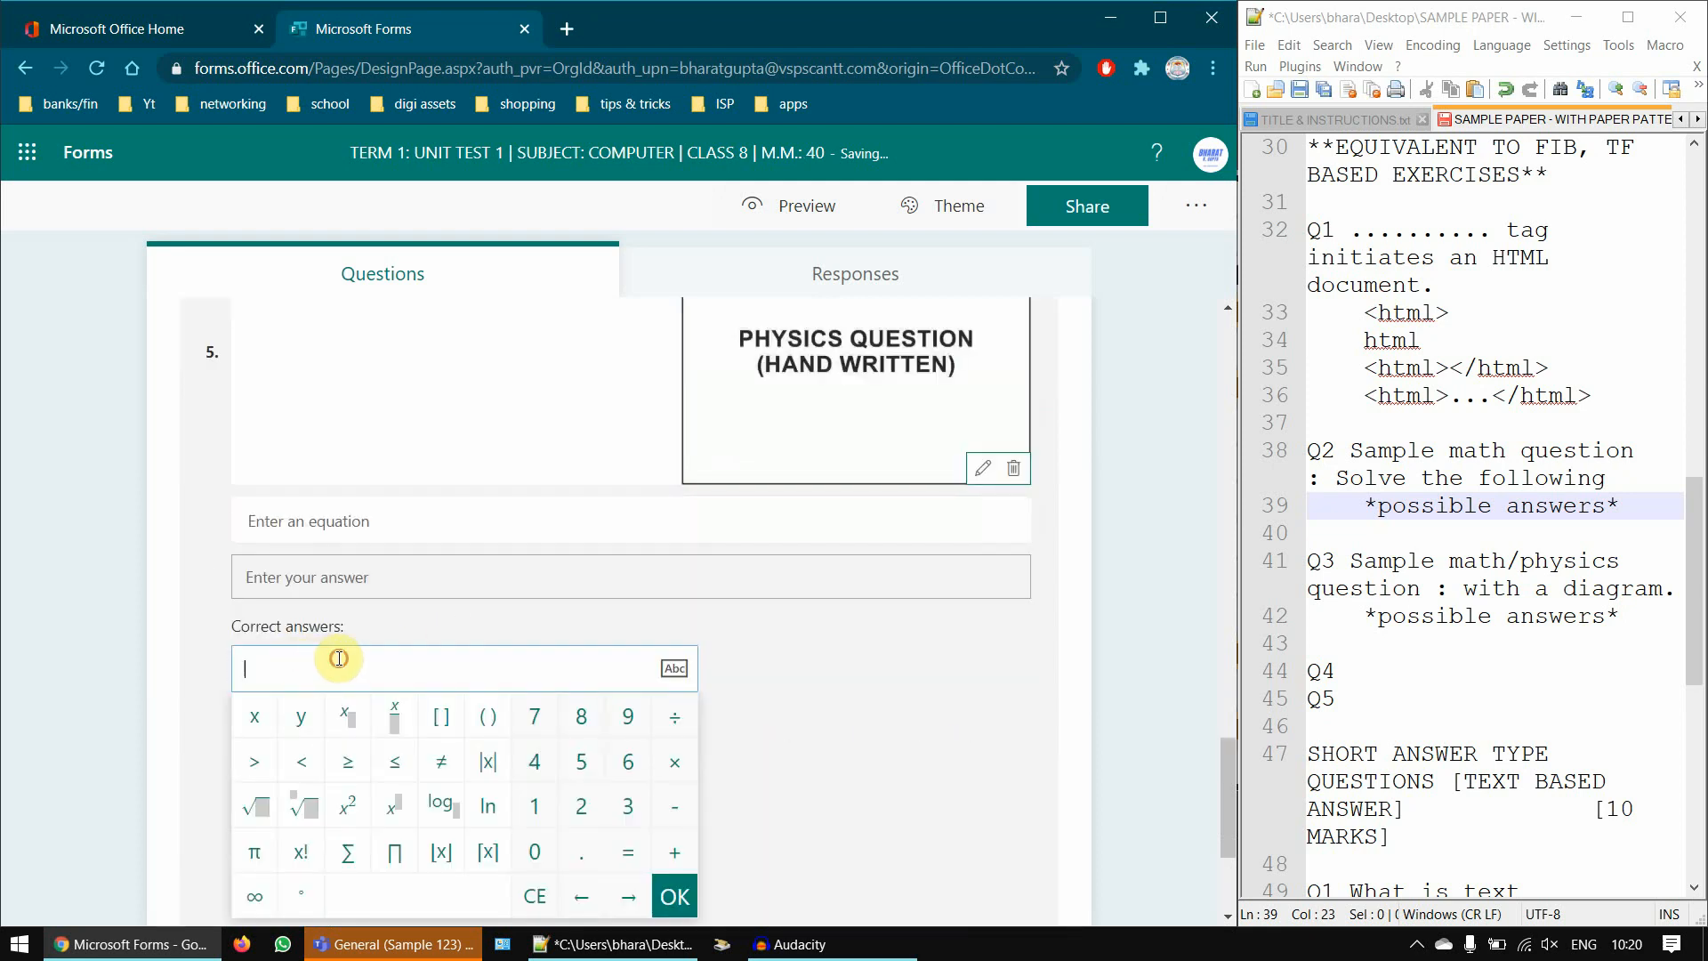
type("65kg")
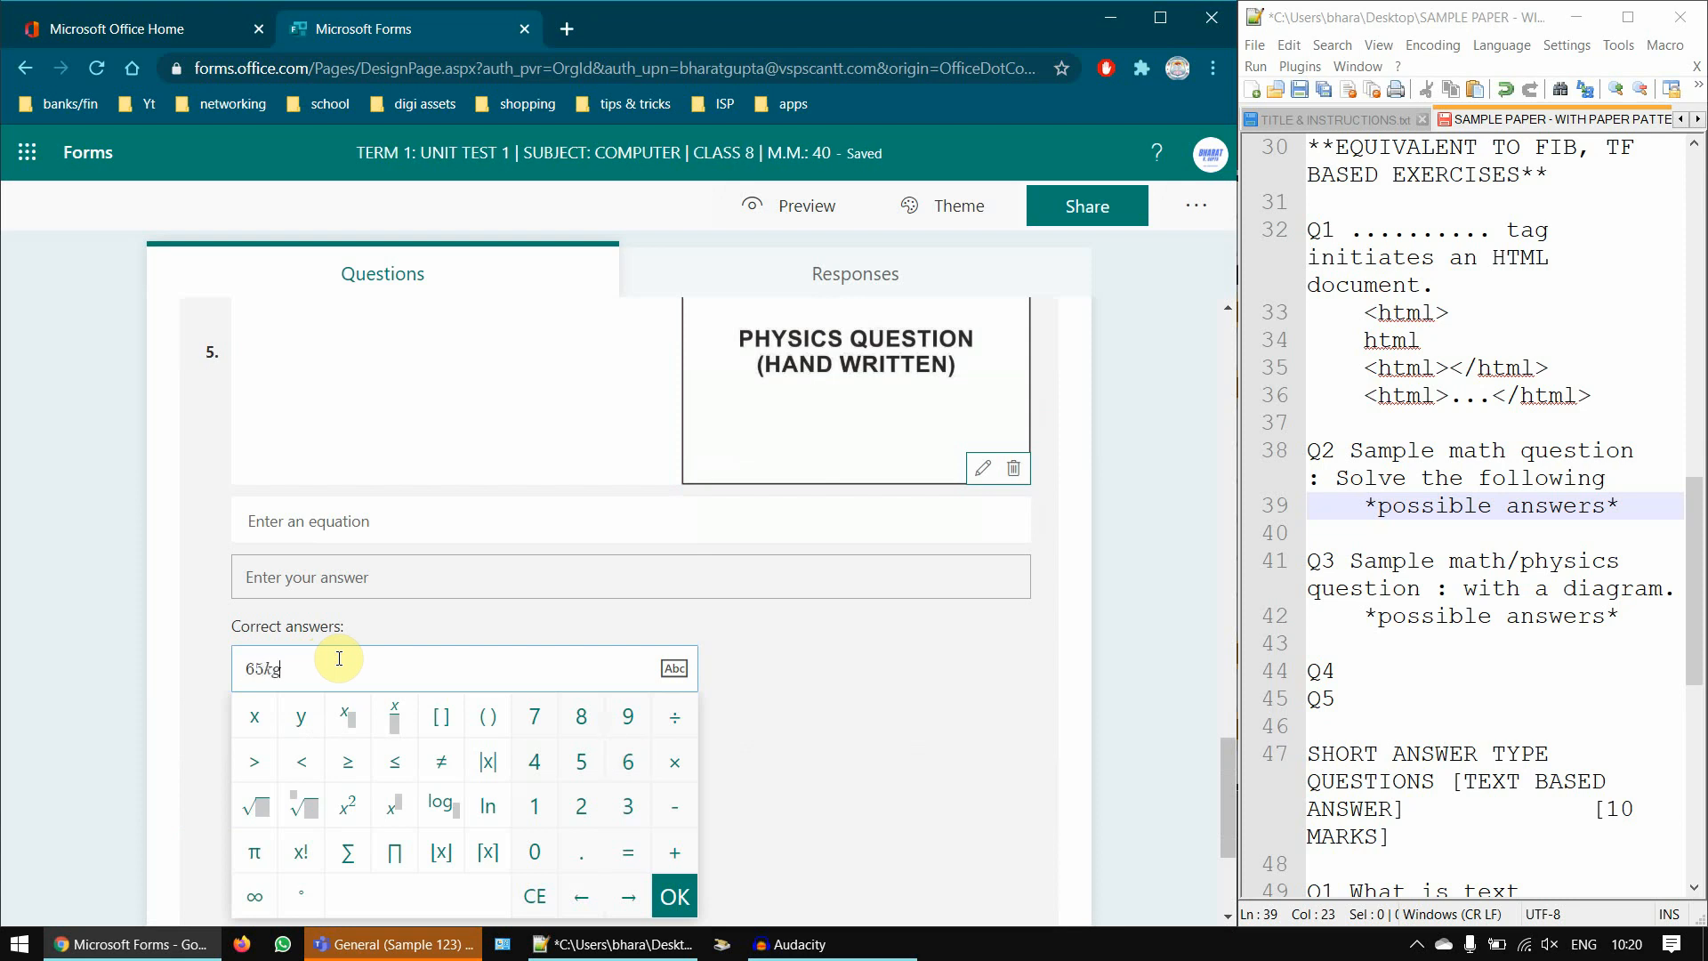
left_click(92, 638)
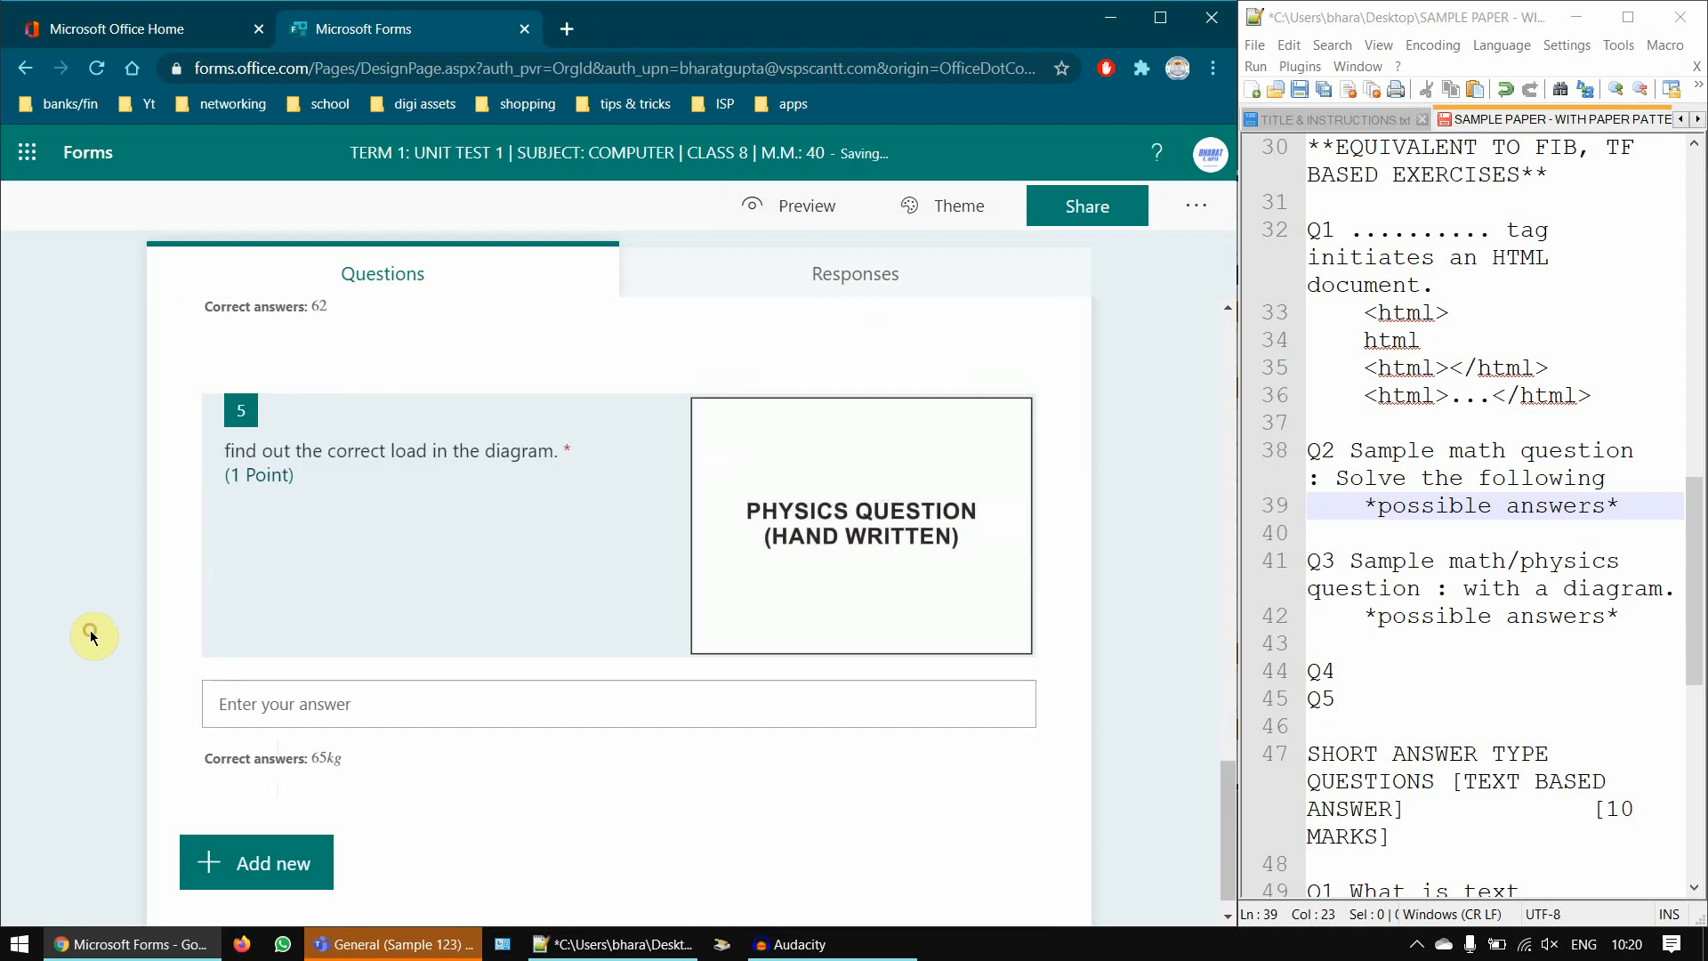
- Try to enter a second correct answer starting with "65kilo" for question 5 in math format
left_click(522, 750)
scroll(405, 759, "down", 2)
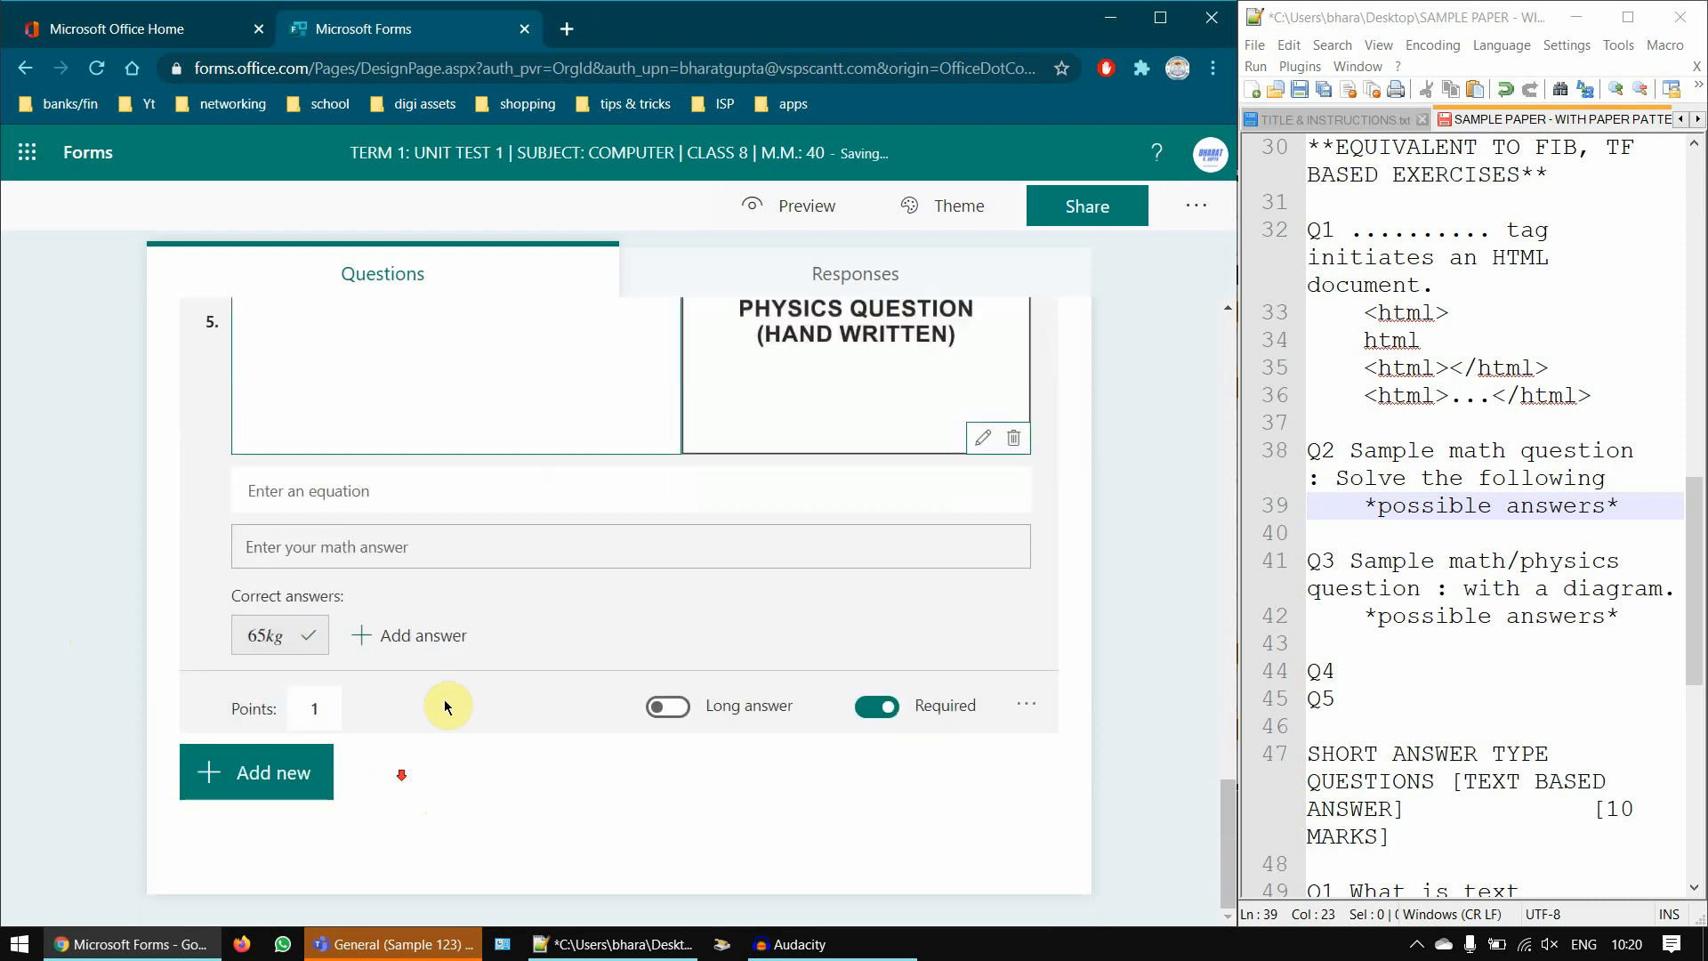
left_click(431, 637)
type("65")
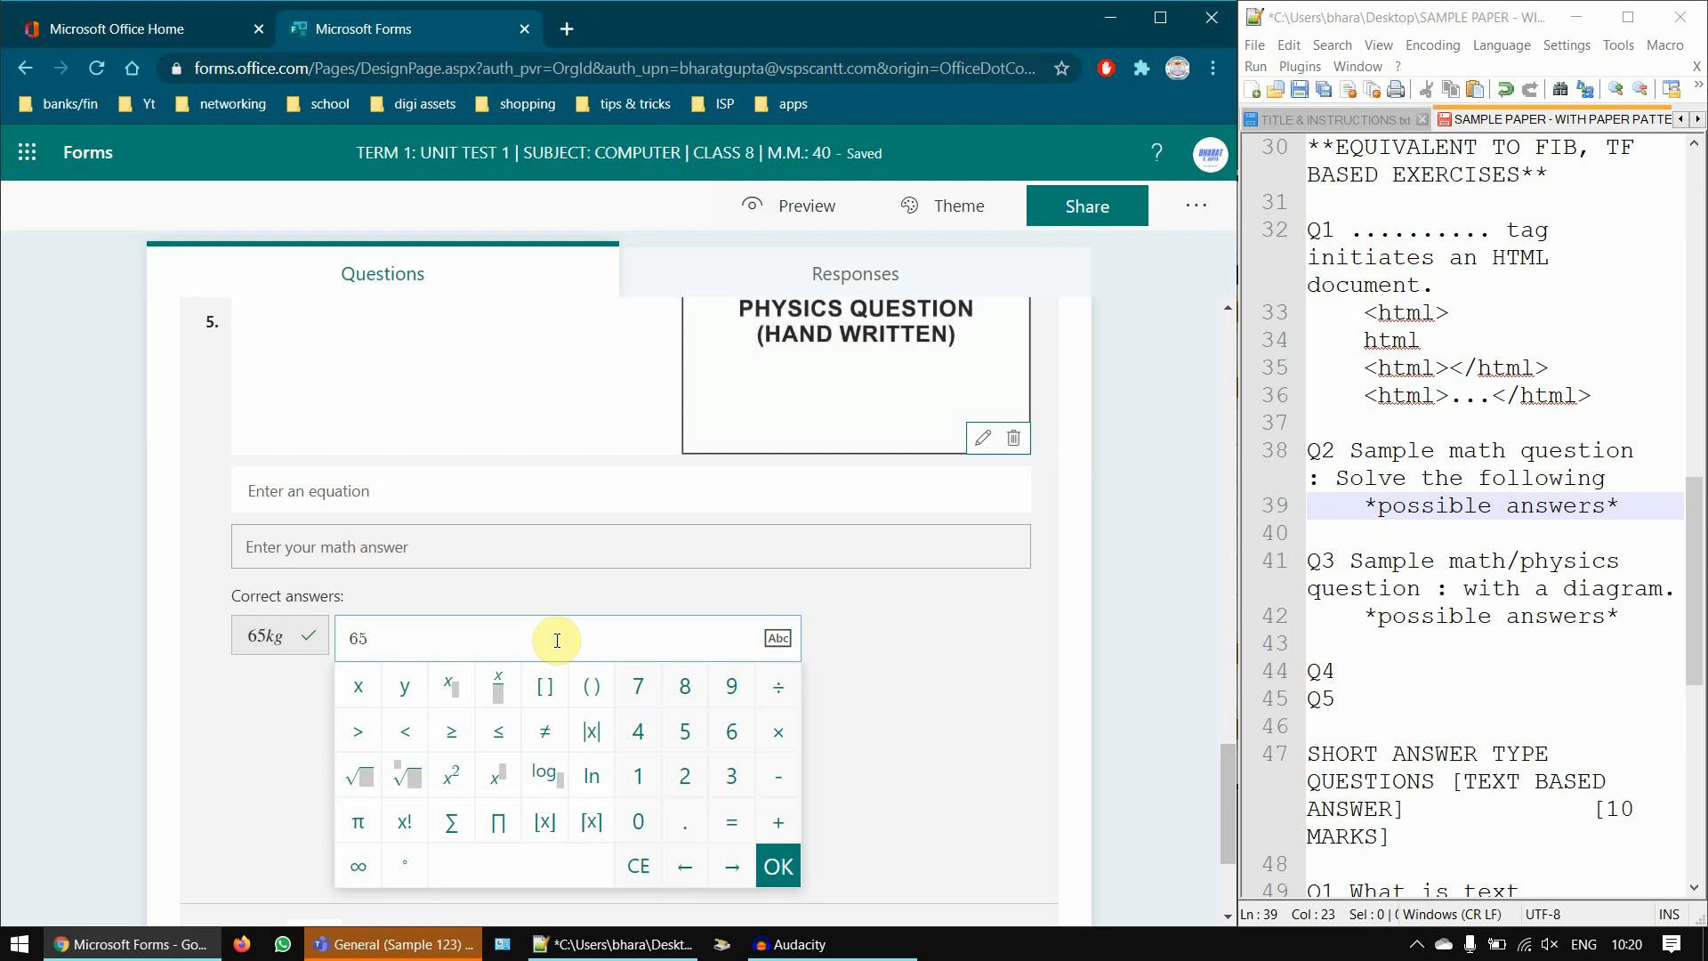
type("ki log")
key("BackSpace")
key("BackSpace")
key("BackSpace")
key("BackSpace")
key("BackSpace")
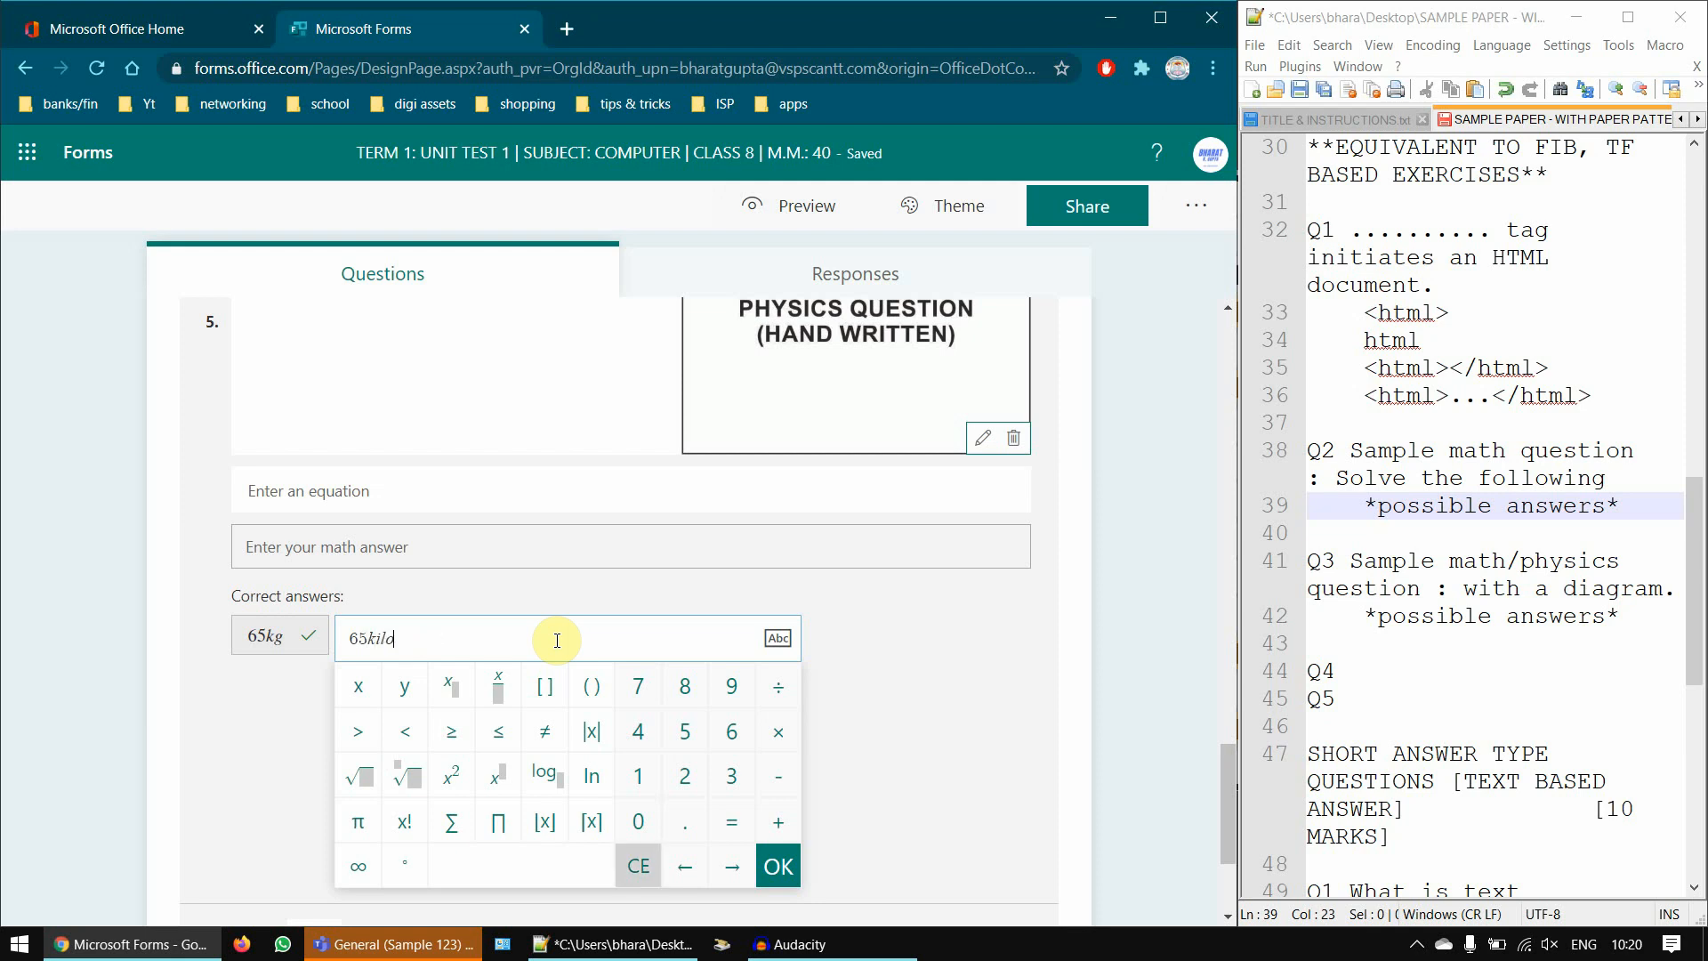
type("og")
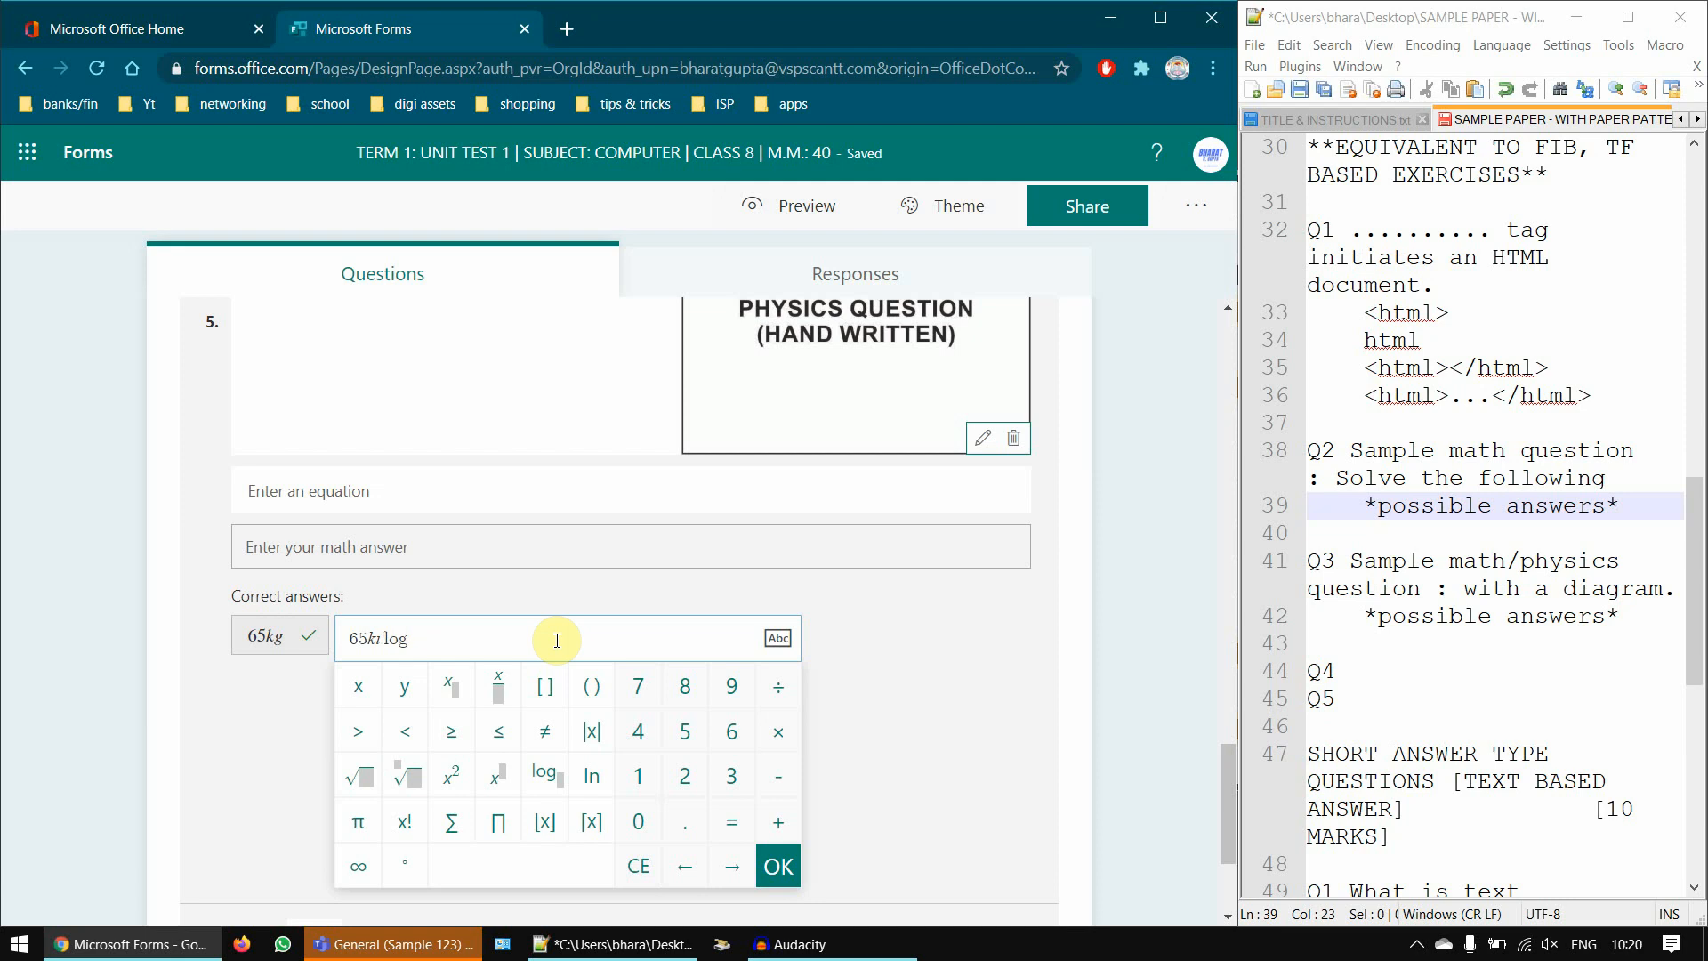
key("BackSpace")
key("BackSpace")
key("BackSpace")
key("BackSpace")
key("BackSpace")
key("BackSpace")
key("BackSpace")
left_click(984, 665)
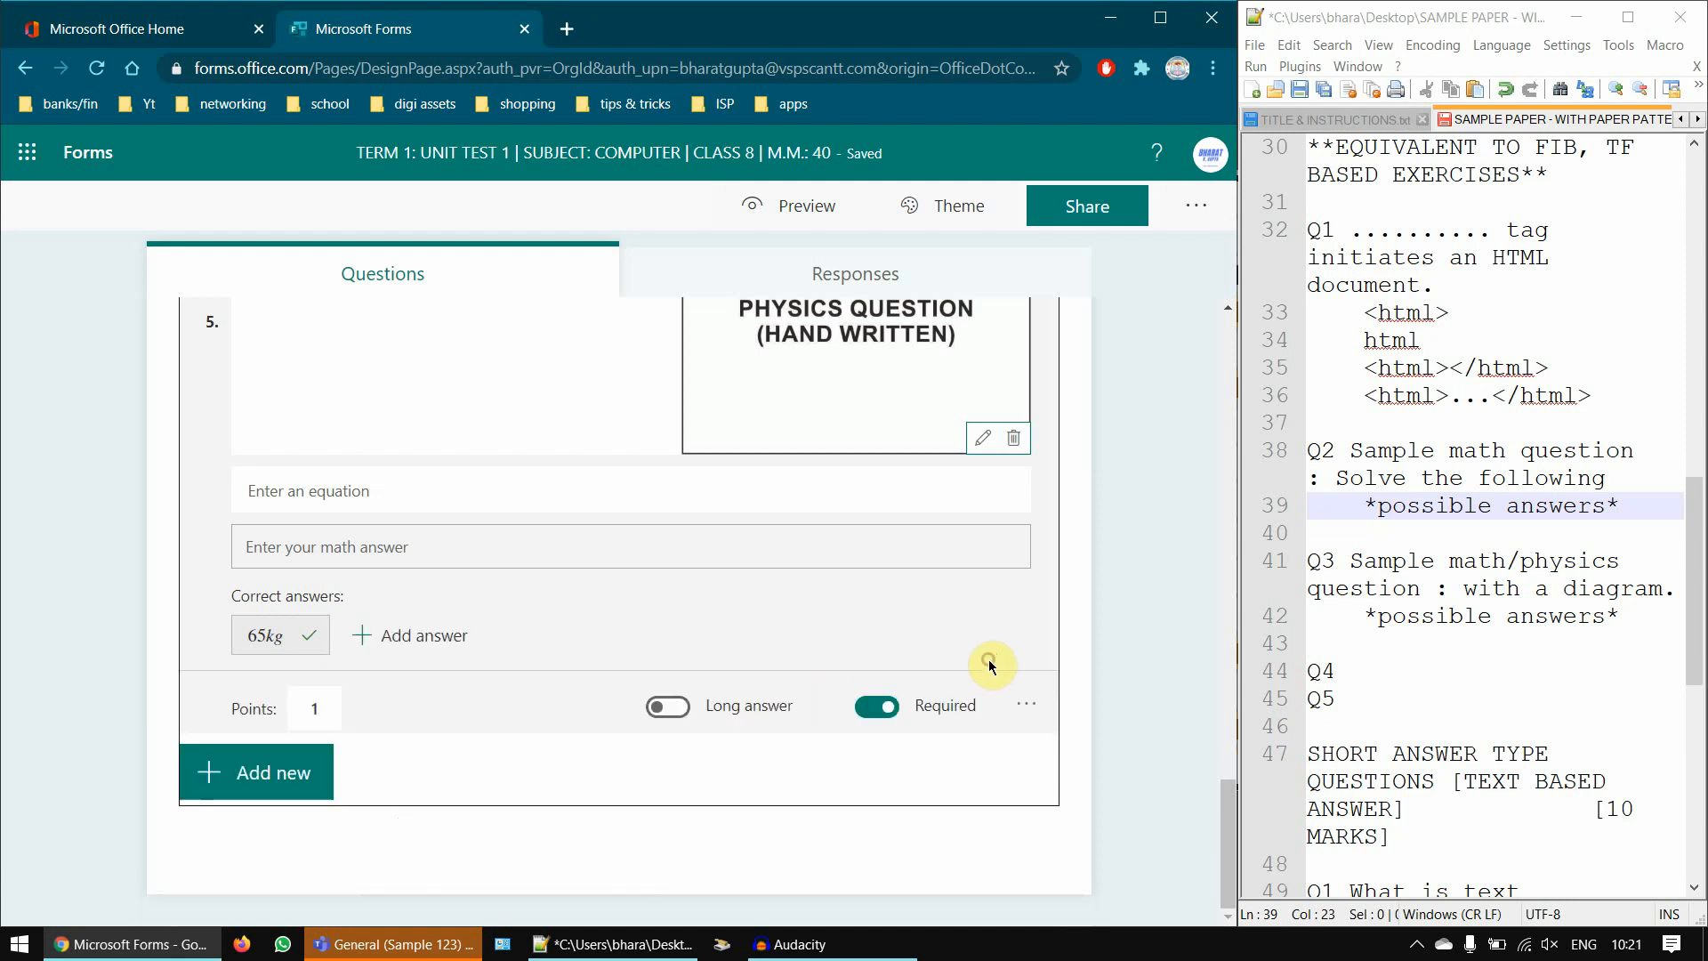
- Turn off the Math option for question 5 and add 65Kilogram as a second correct answer
left_click(1032, 705)
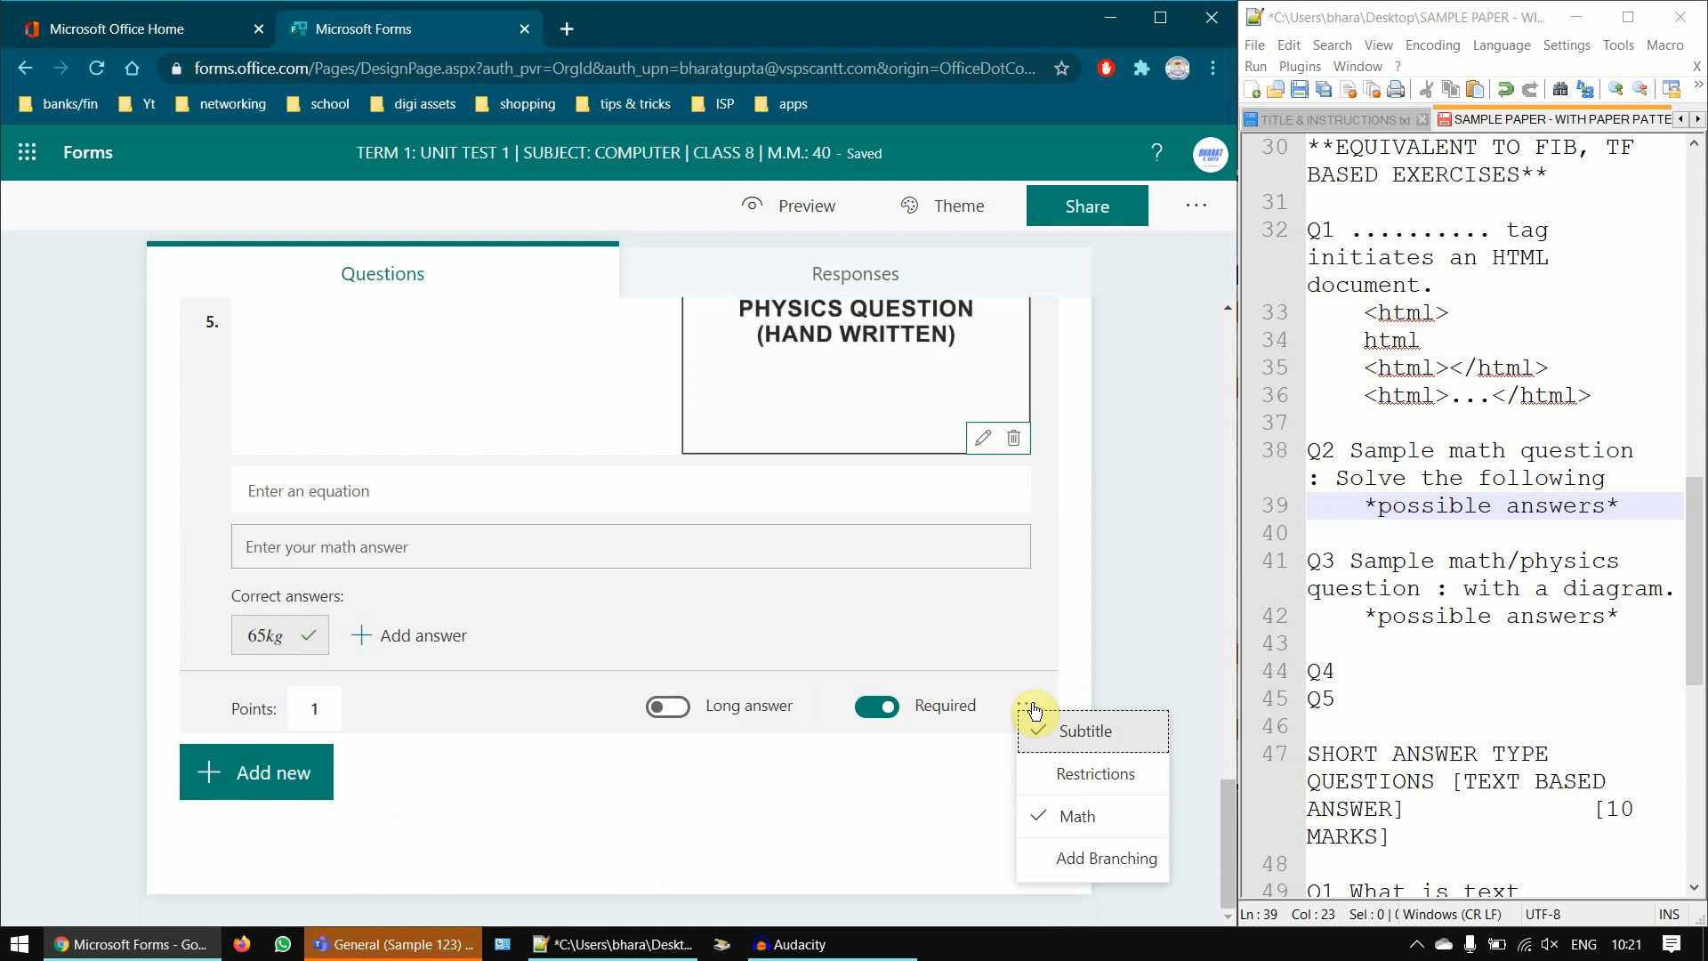
left_click(1072, 827)
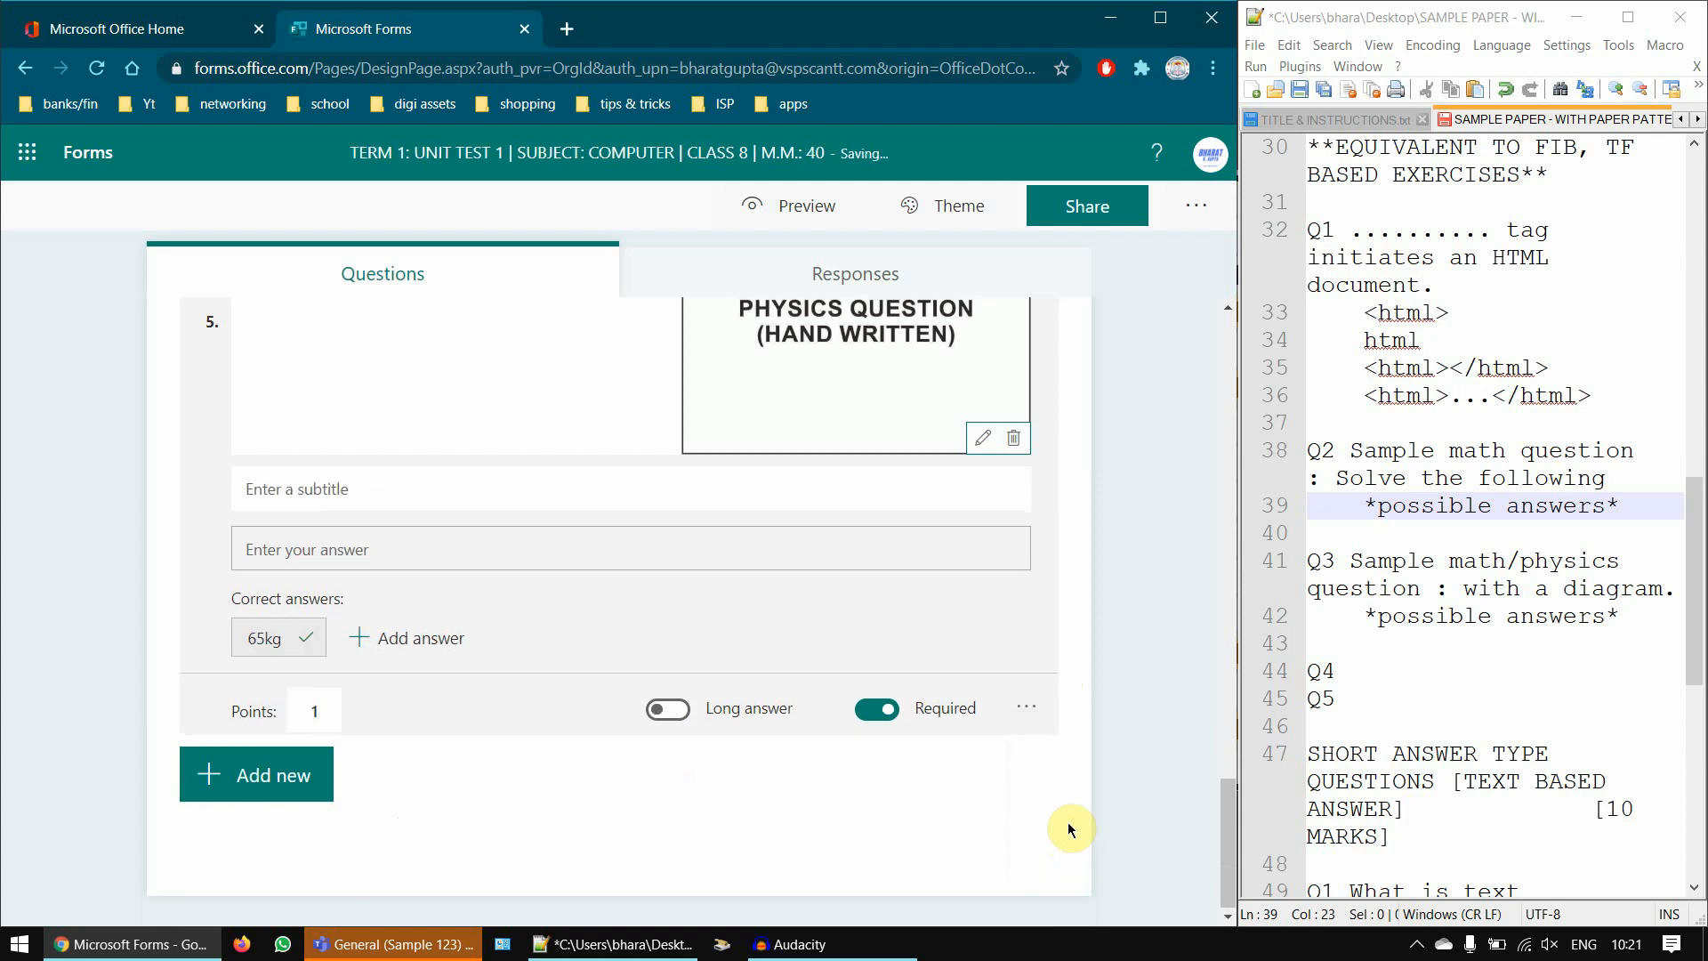
left_click(425, 647)
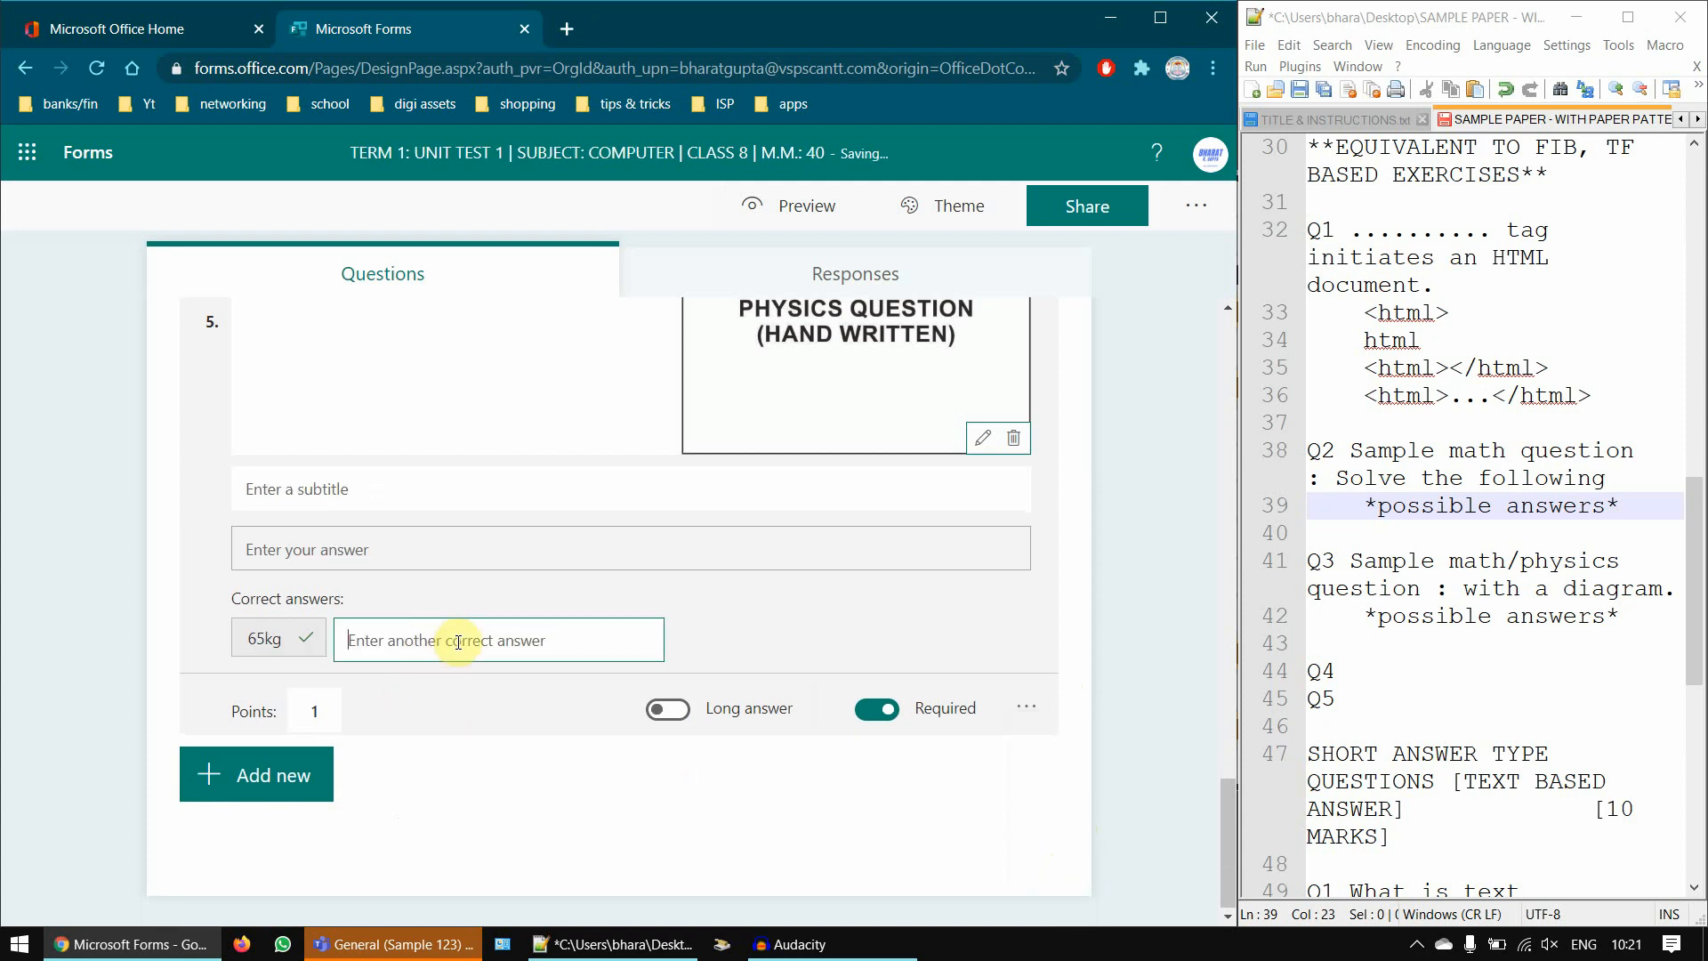
type("65Kilogram")
left_click(771, 661)
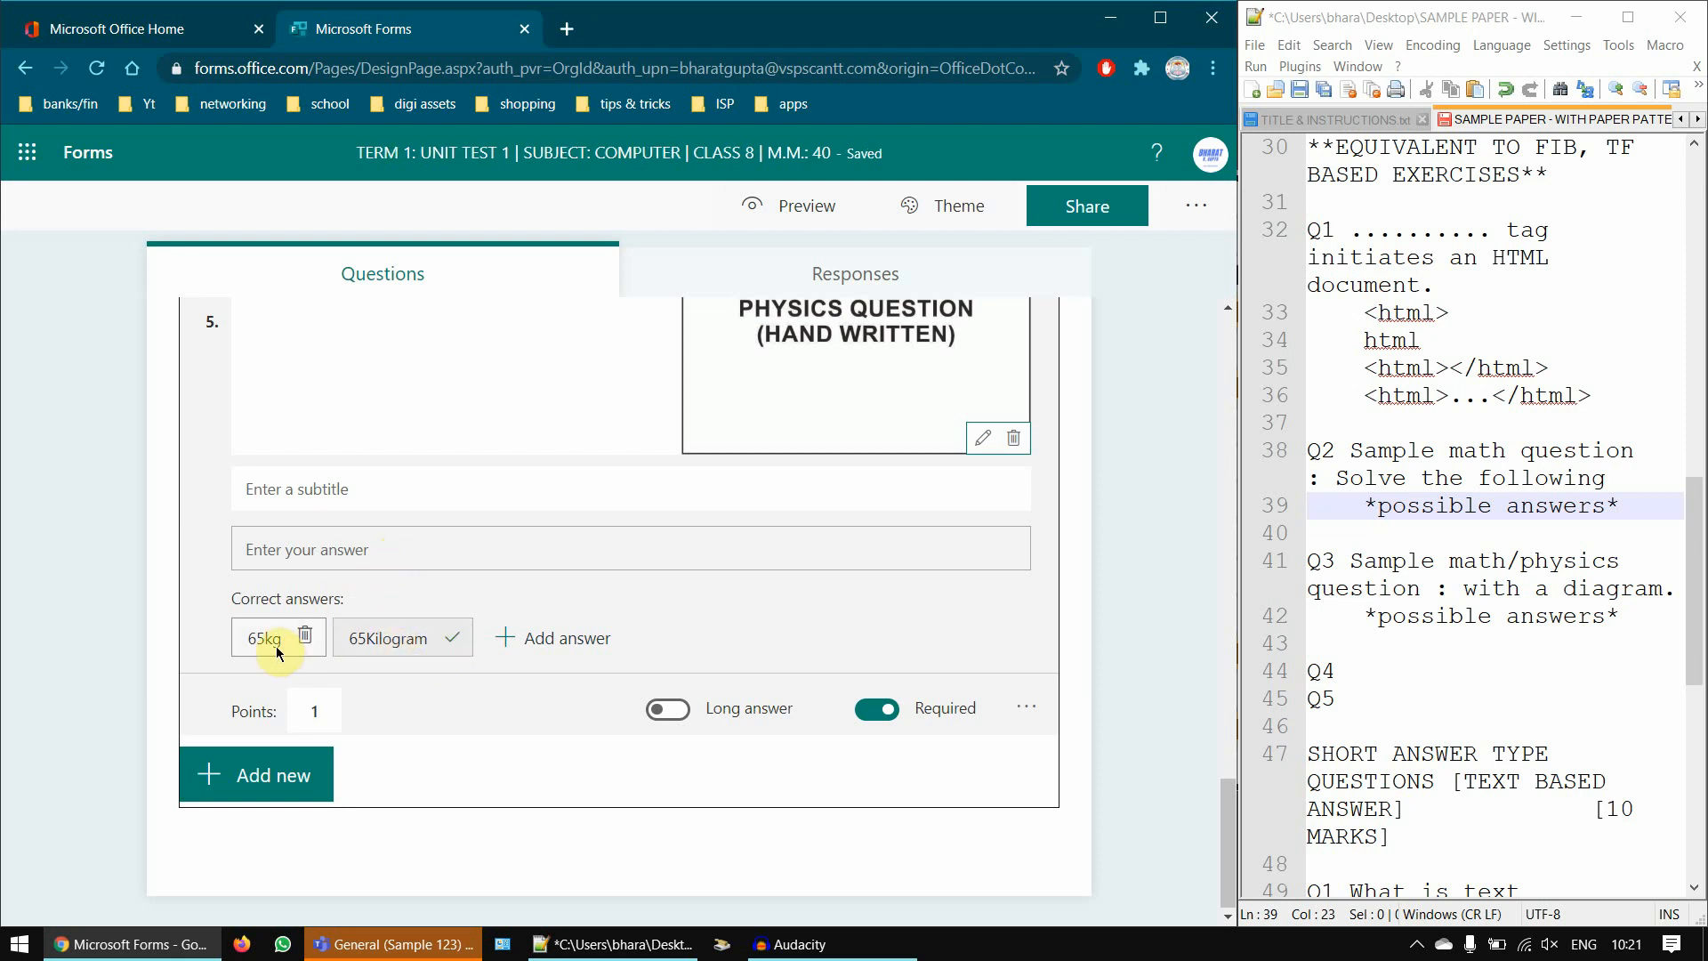
- Review the wording, diagram, correct answers and points of question 5
left_click(313, 711)
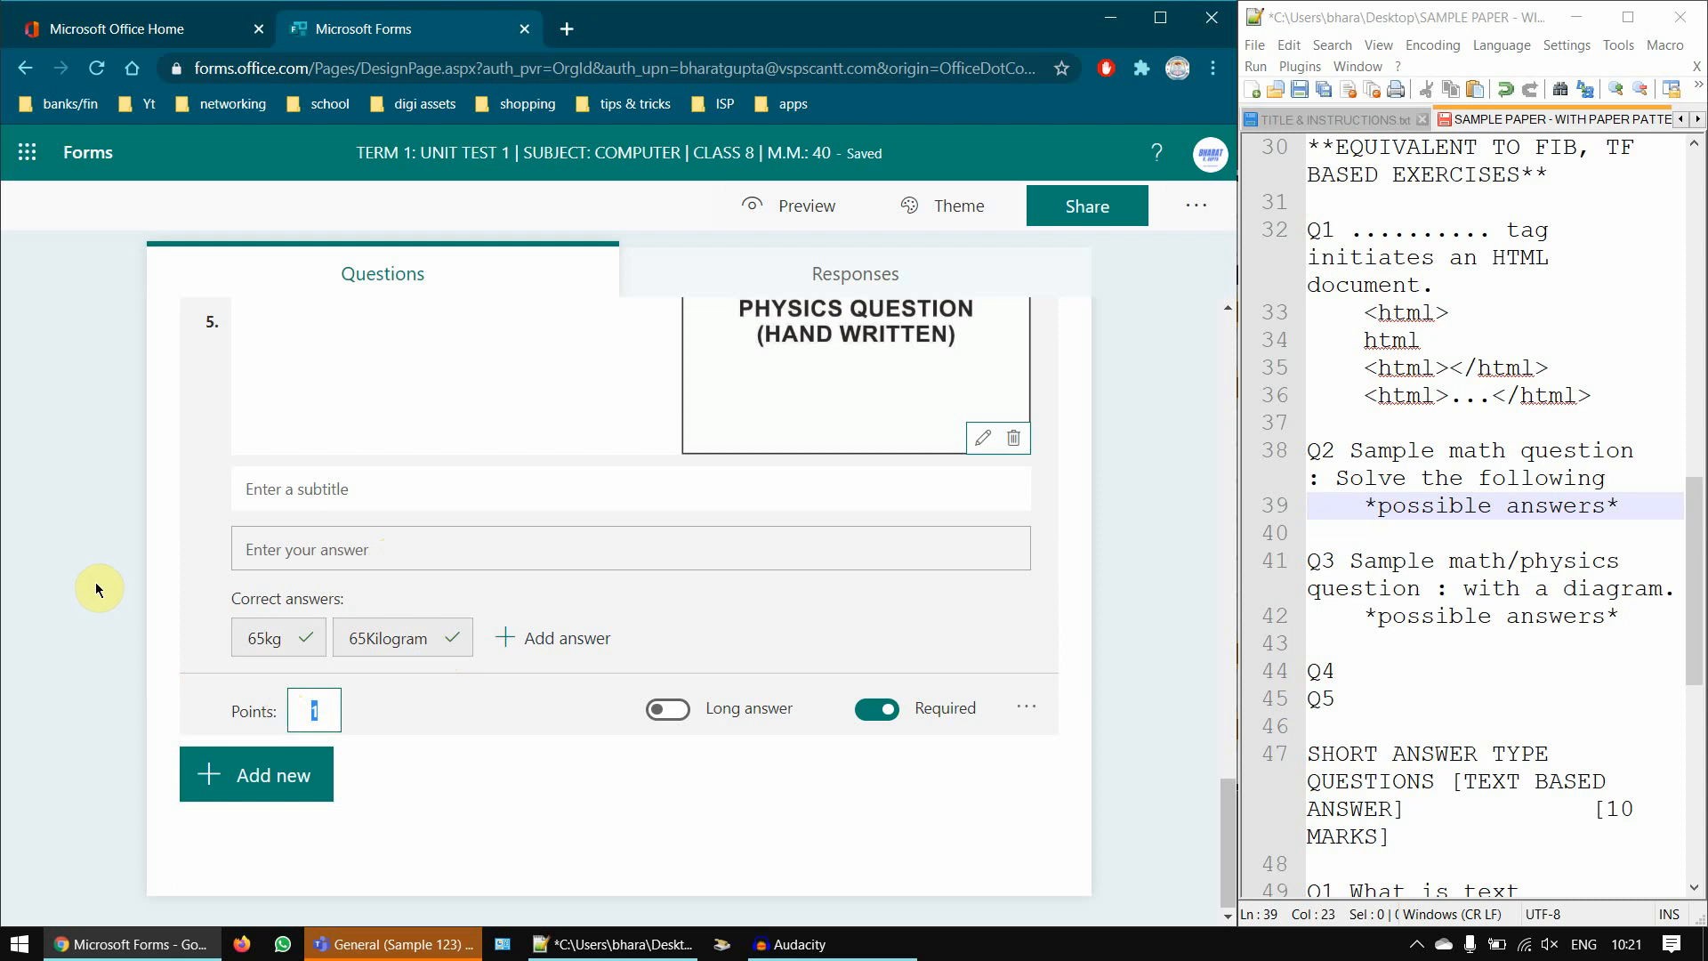
scroll(663, 801, "up", 2)
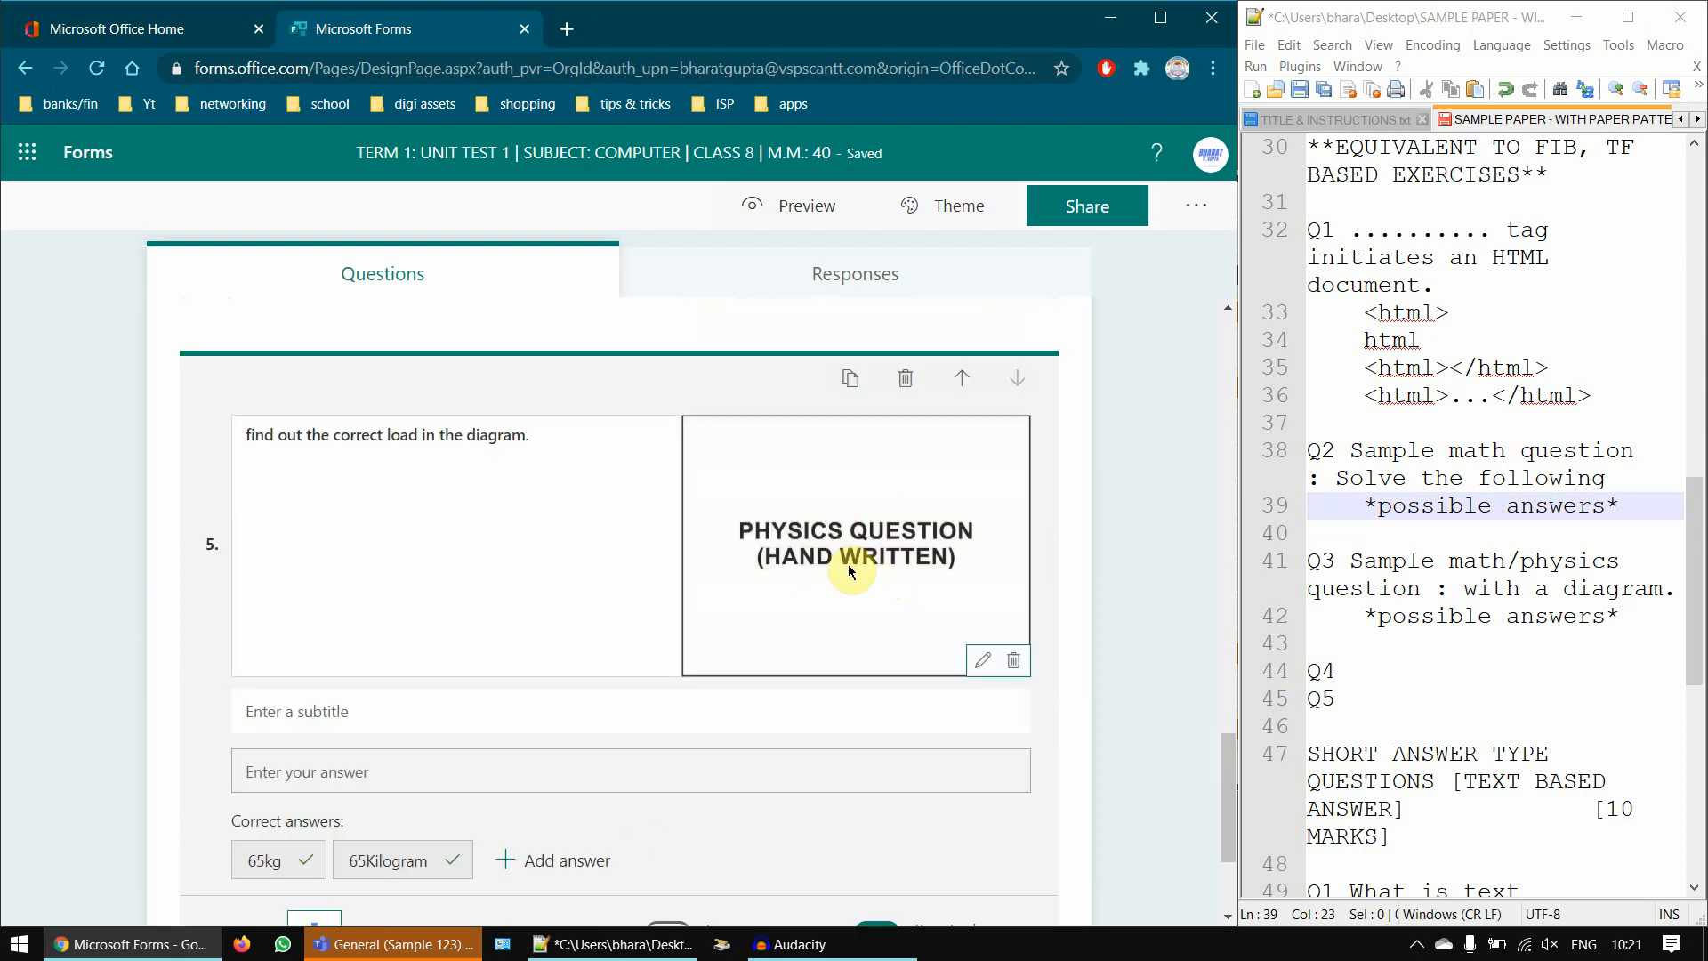
scroll(925, 514, "down", 2)
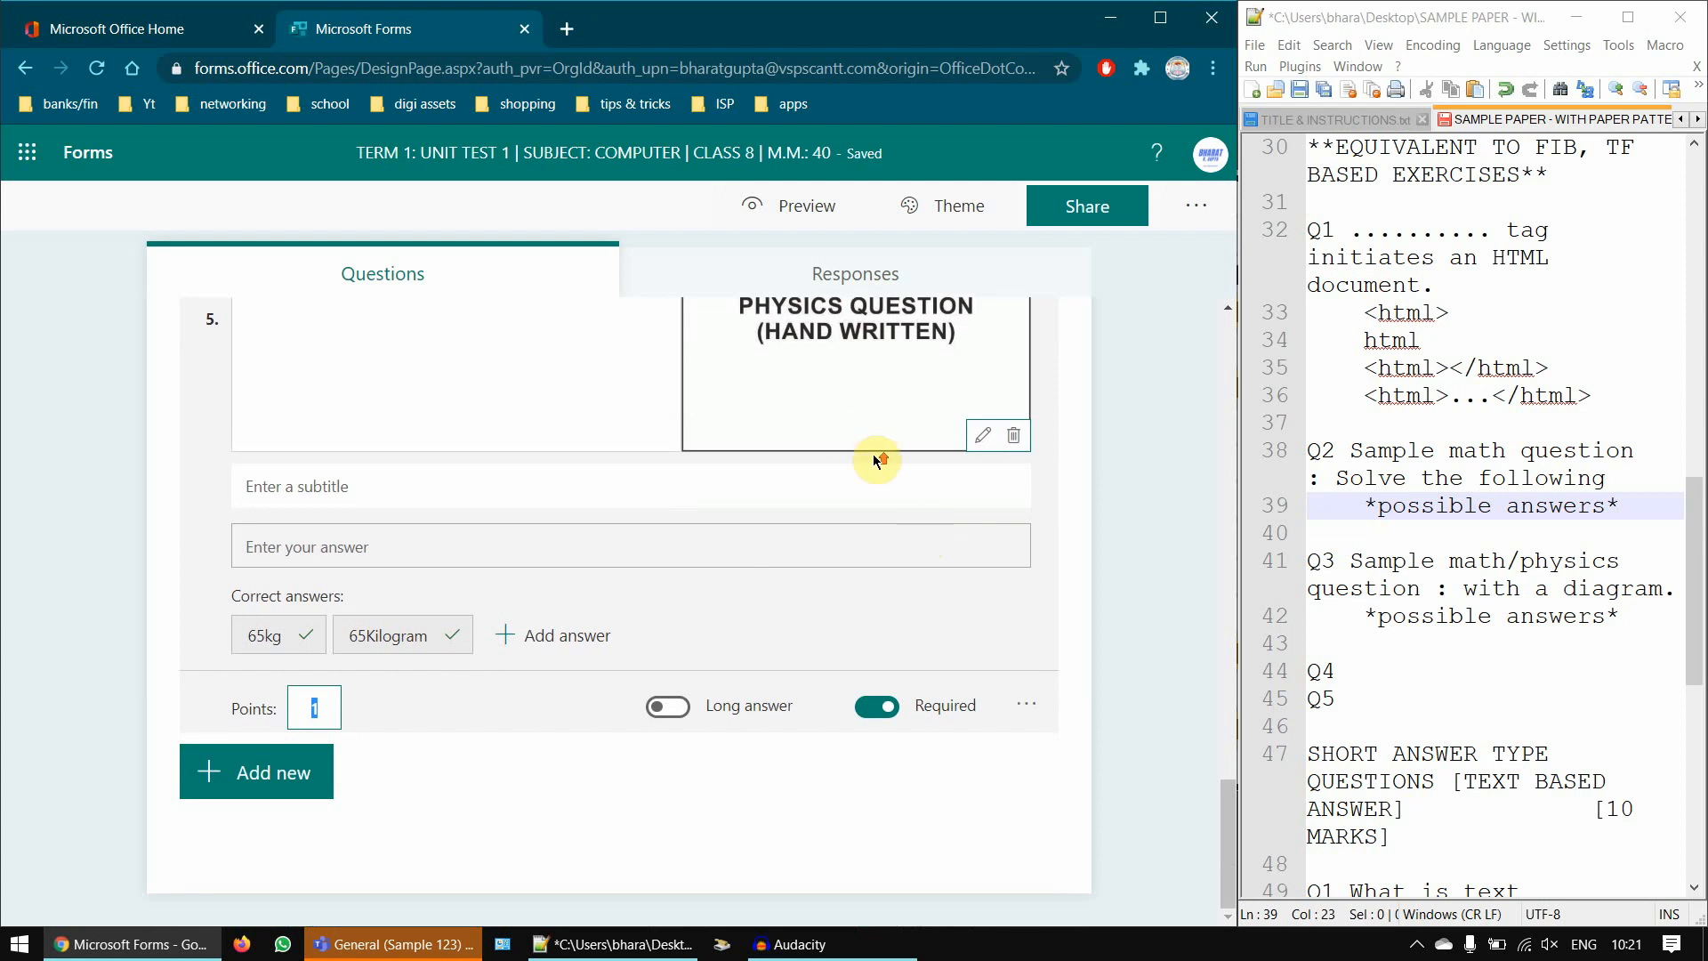
scroll(877, 460, "up", 2)
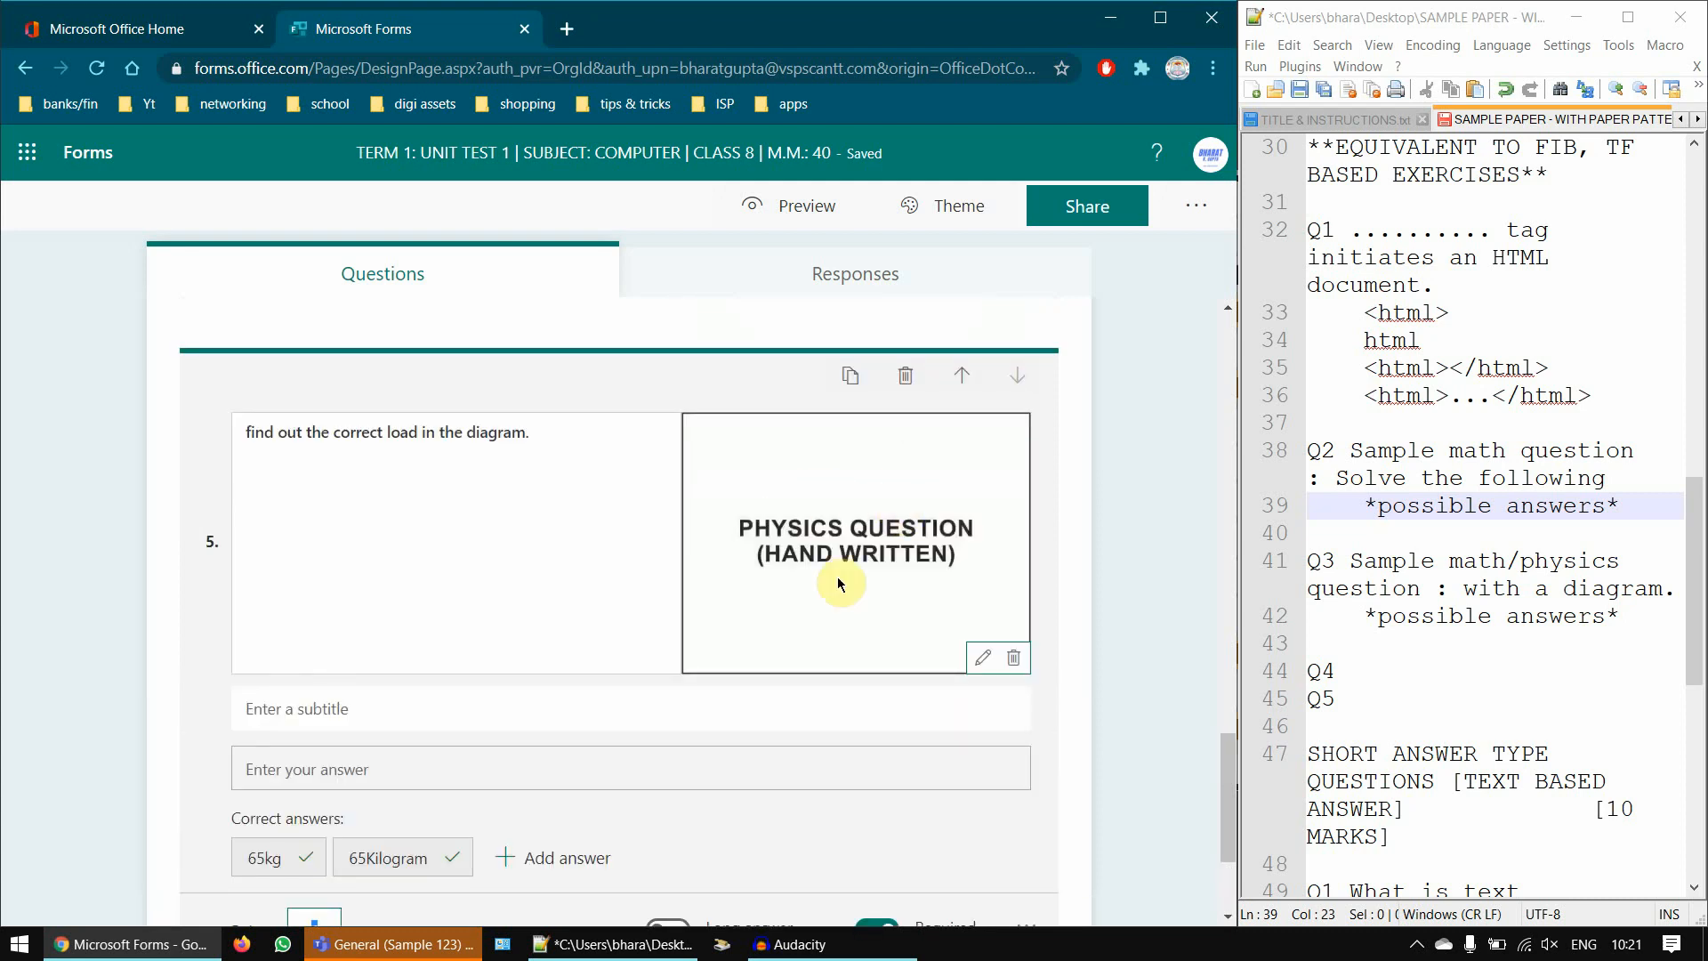
scroll(900, 529, "down", 2)
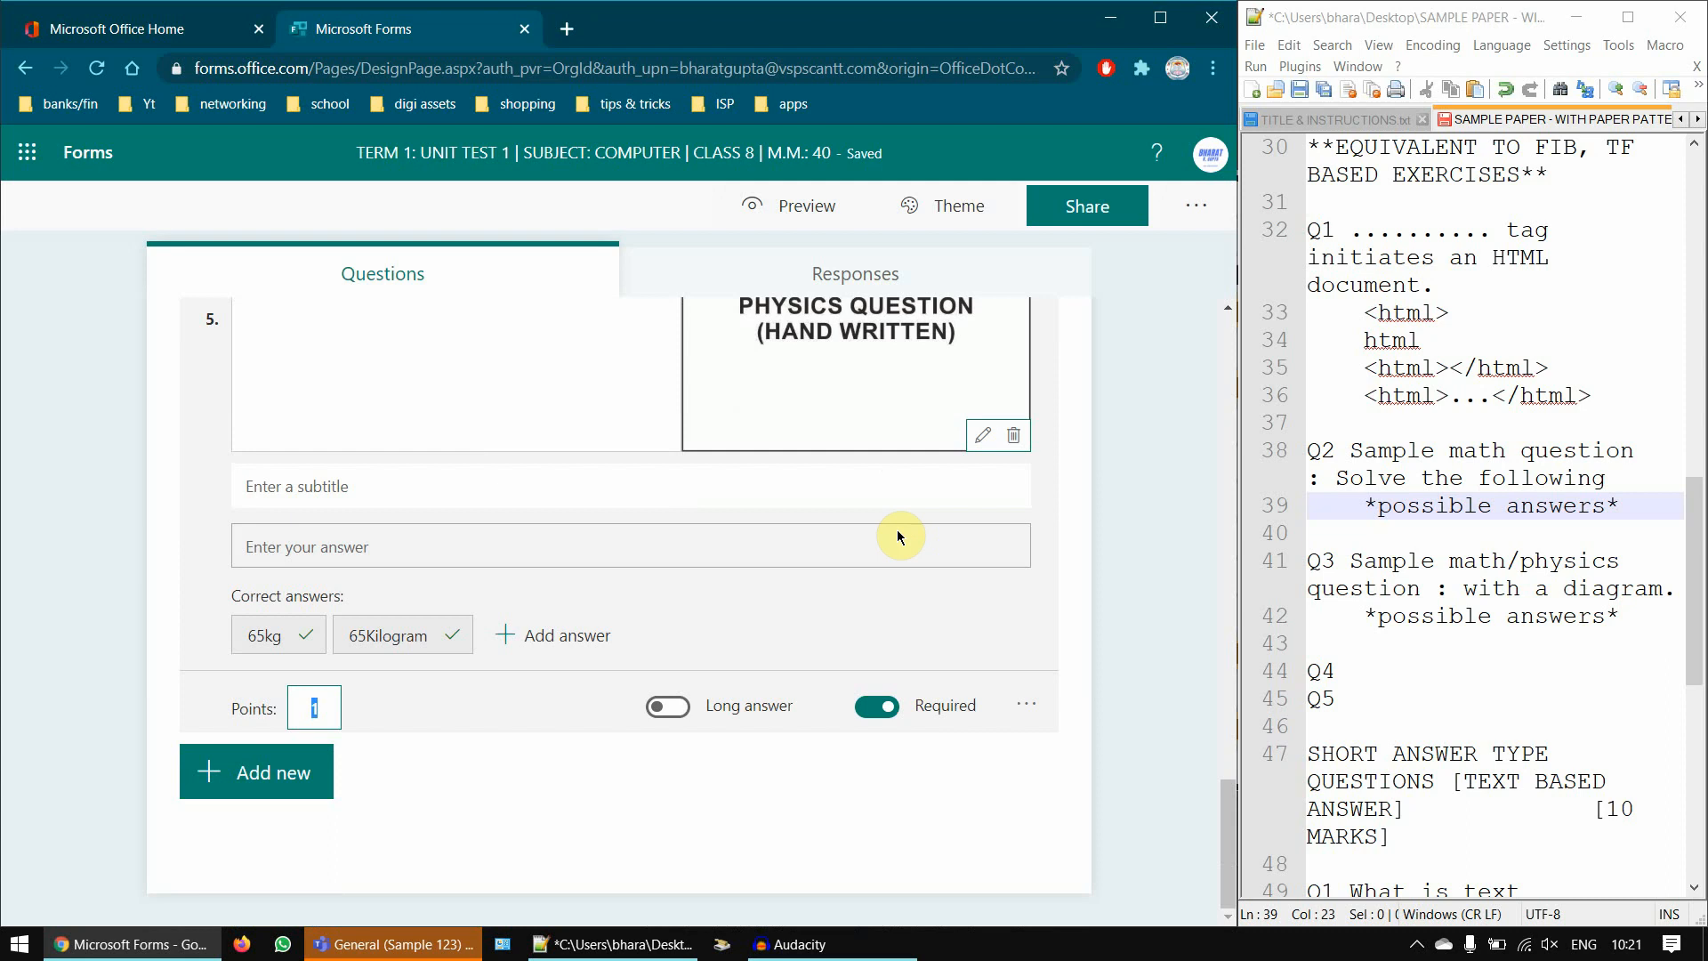
scroll(902, 532, "up", 1)
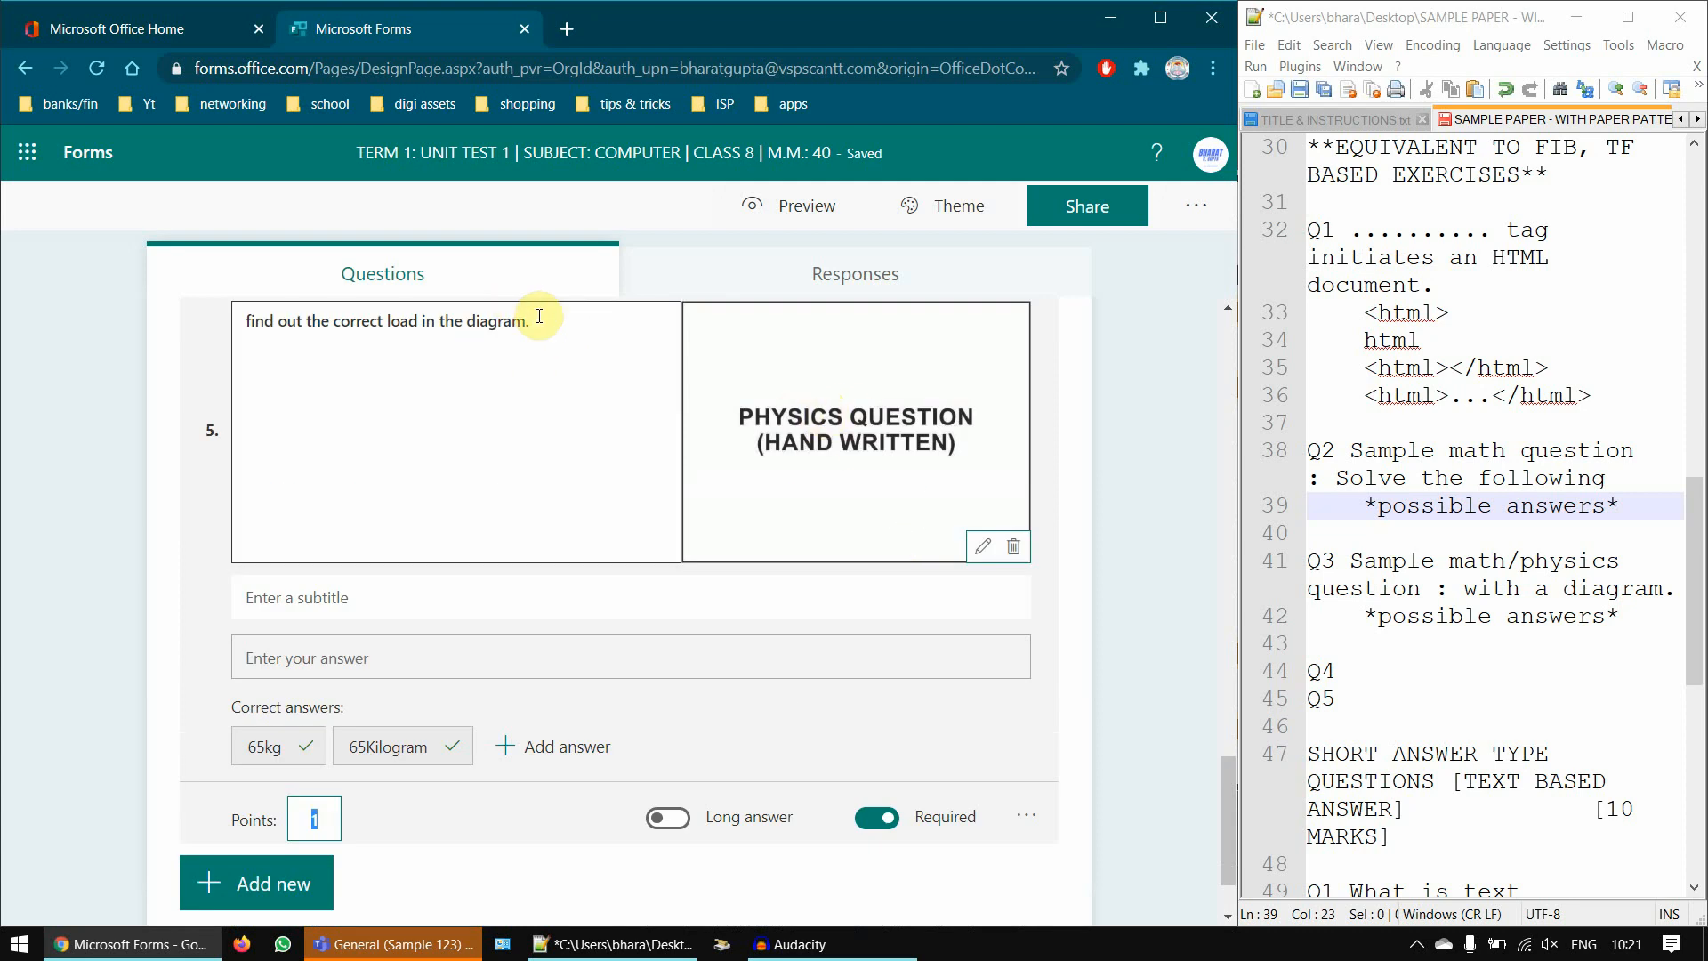
left_click_drag(539, 318, 489, 320)
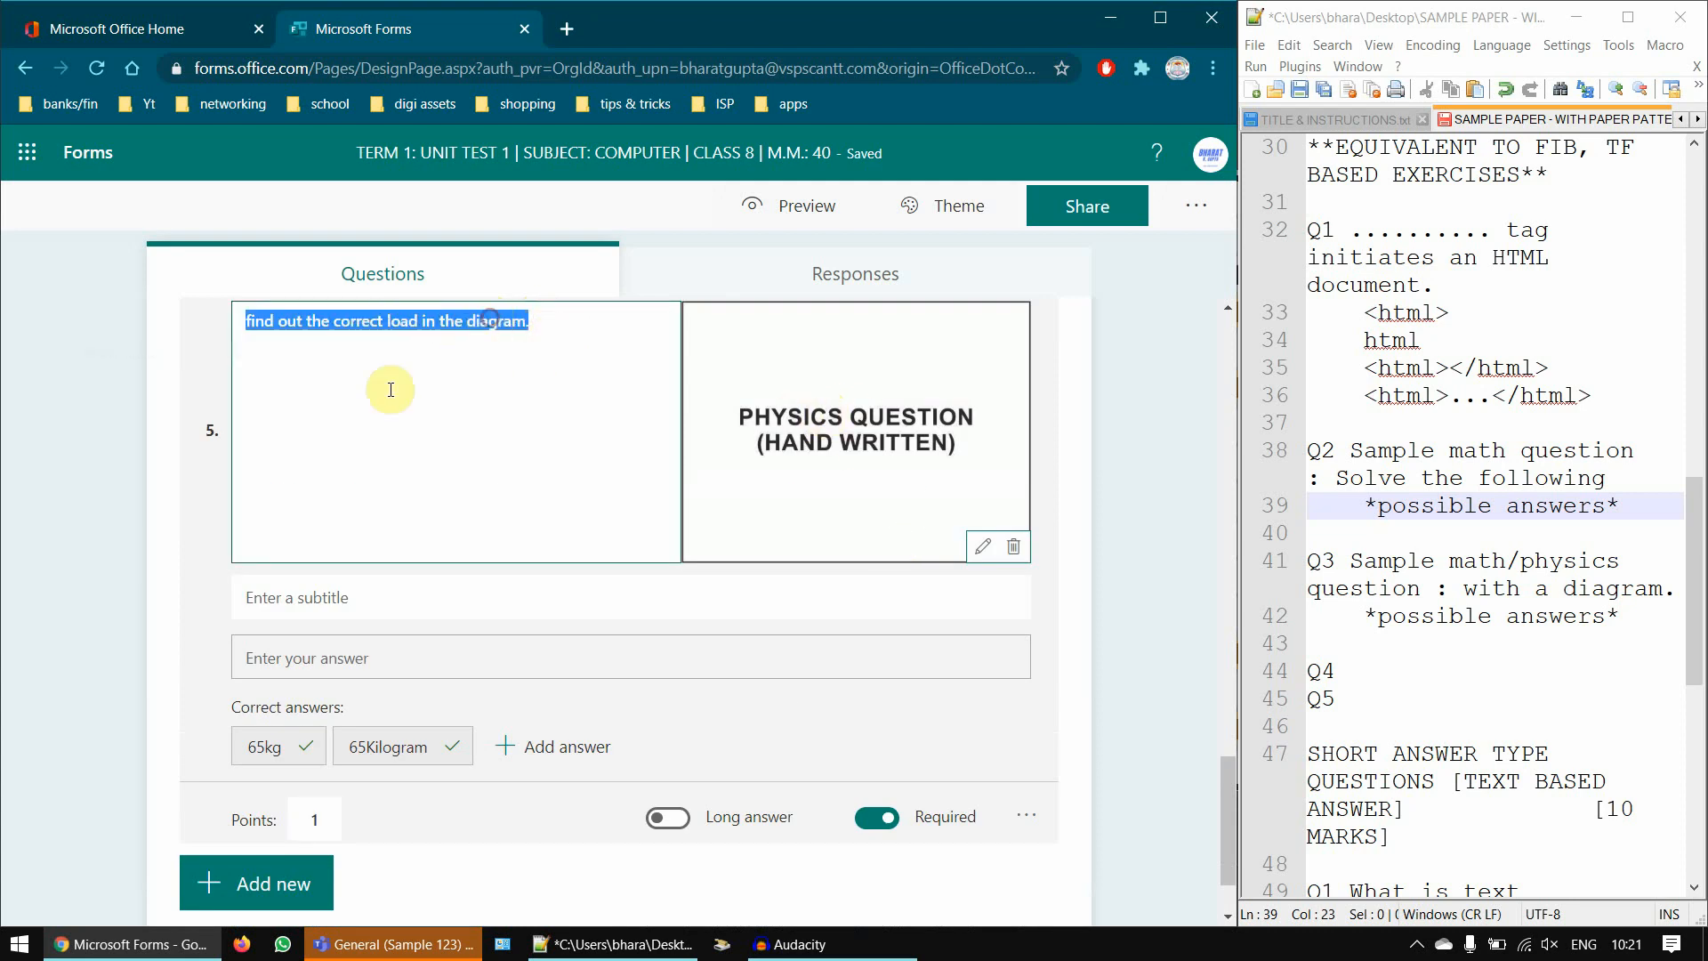
scroll(422, 724, "down", 1)
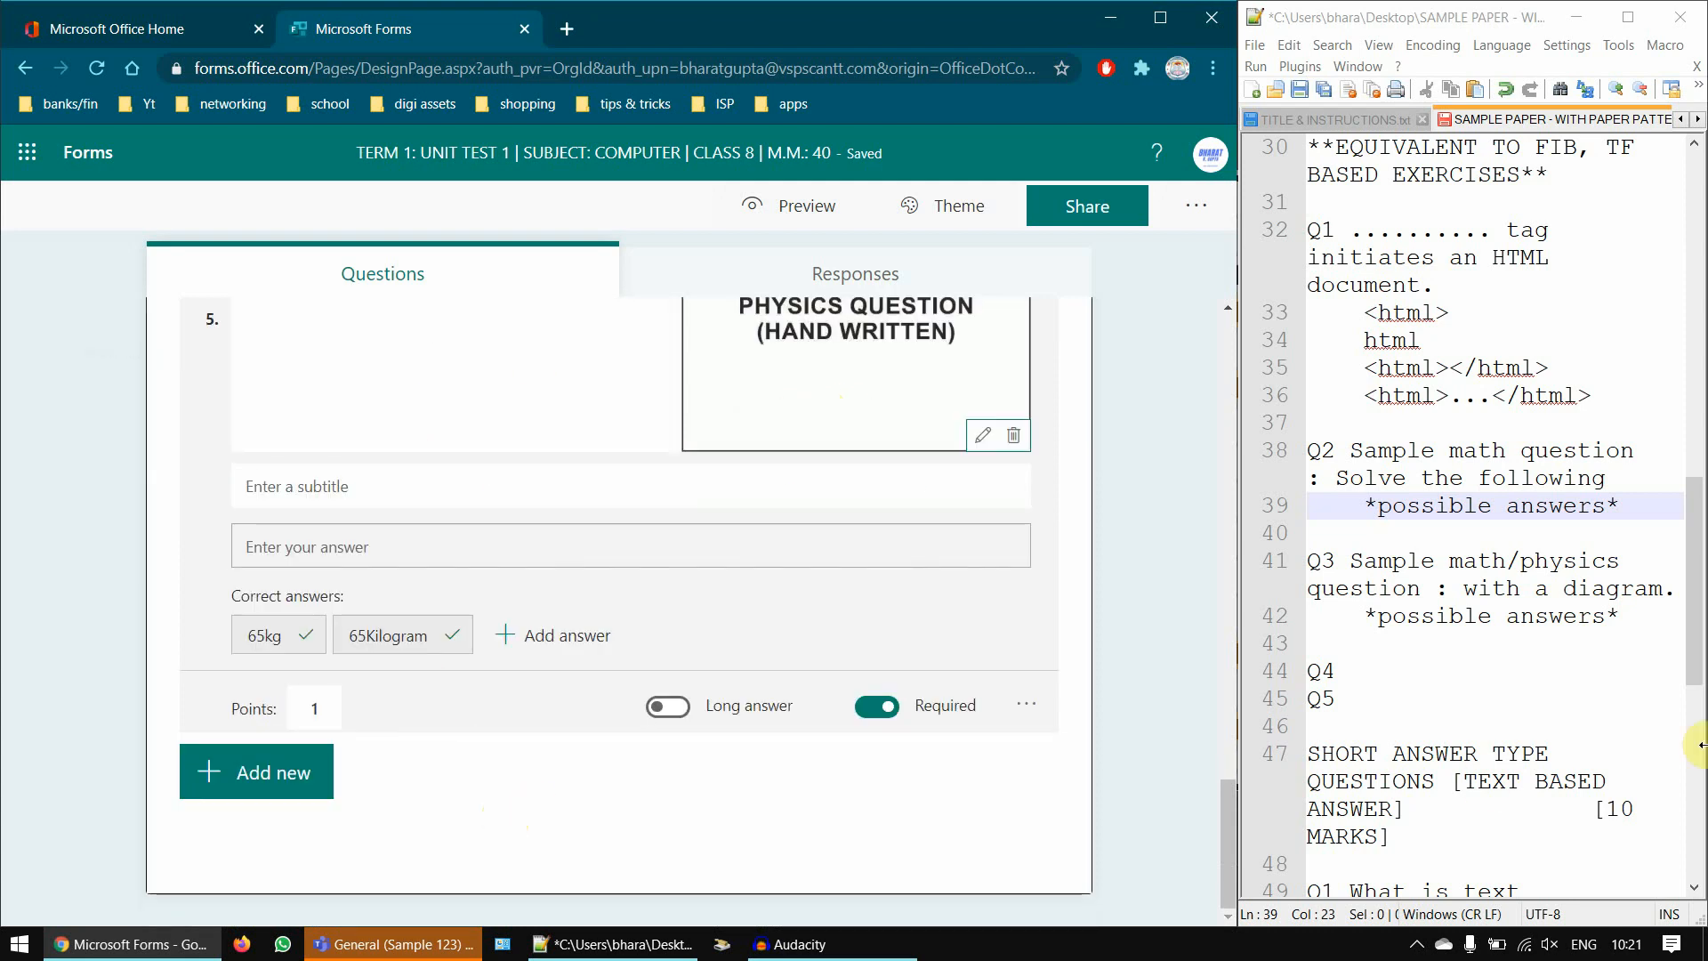
- Switch to the sample paper in Notepad++ and read the short answer type questions section
left_click(1608, 743)
scroll(1609, 743, "down", 5)
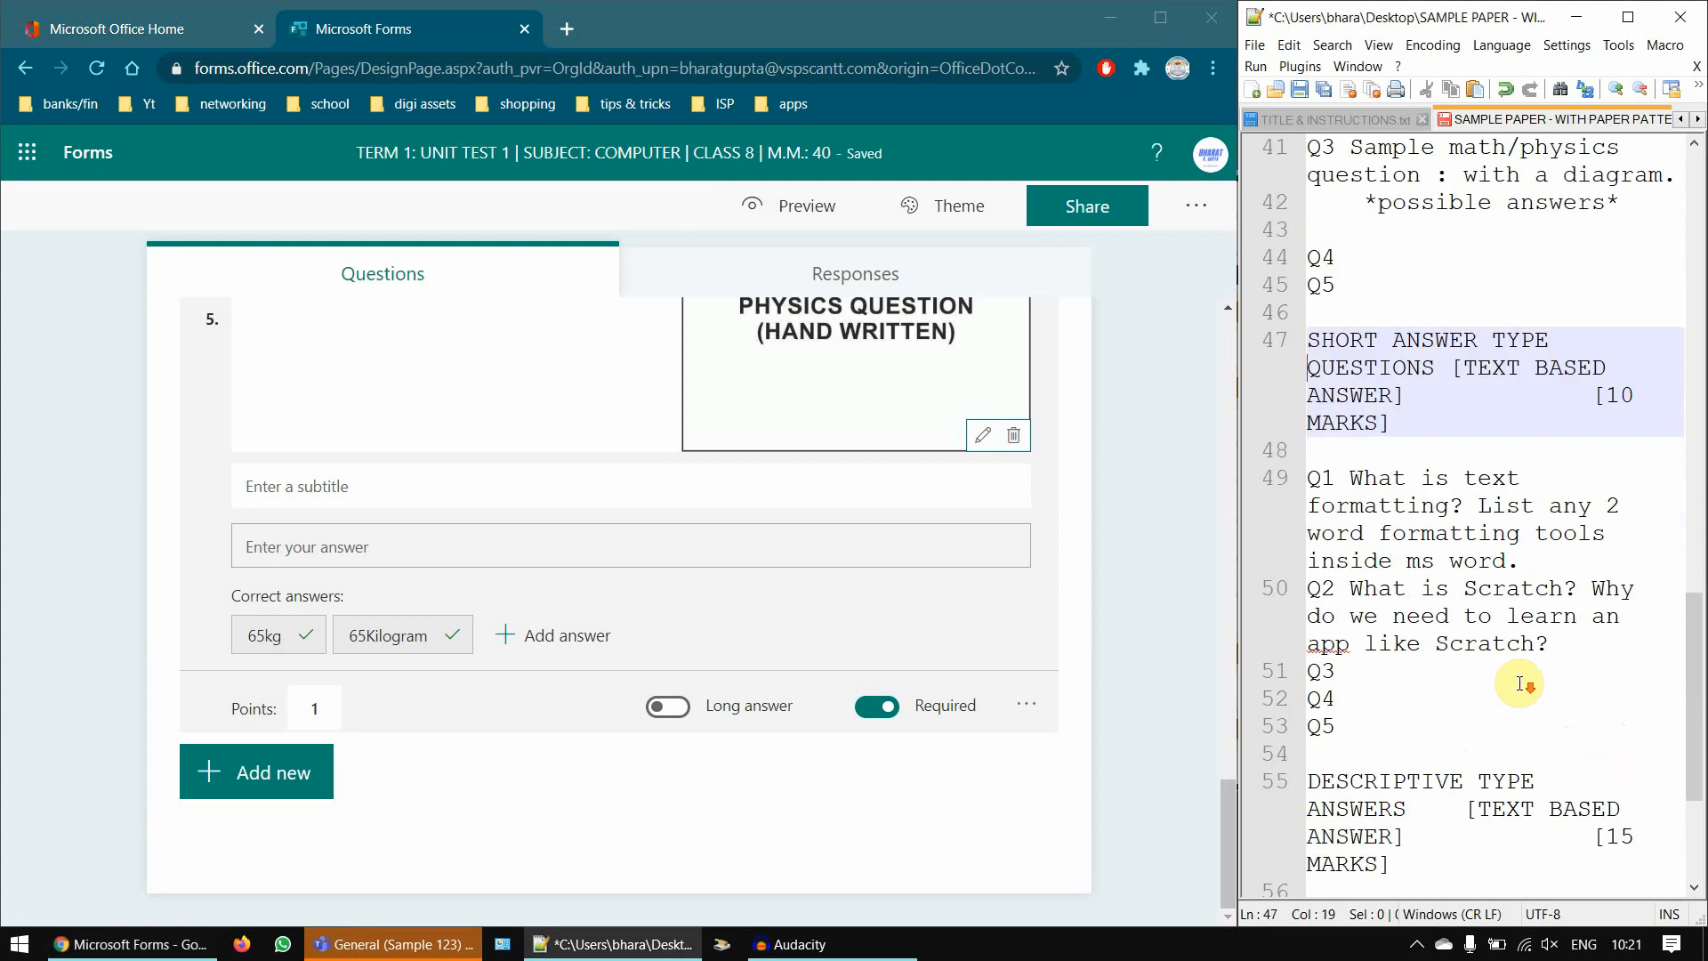
left_click(1406, 424)
scroll(1552, 427, "down", 1)
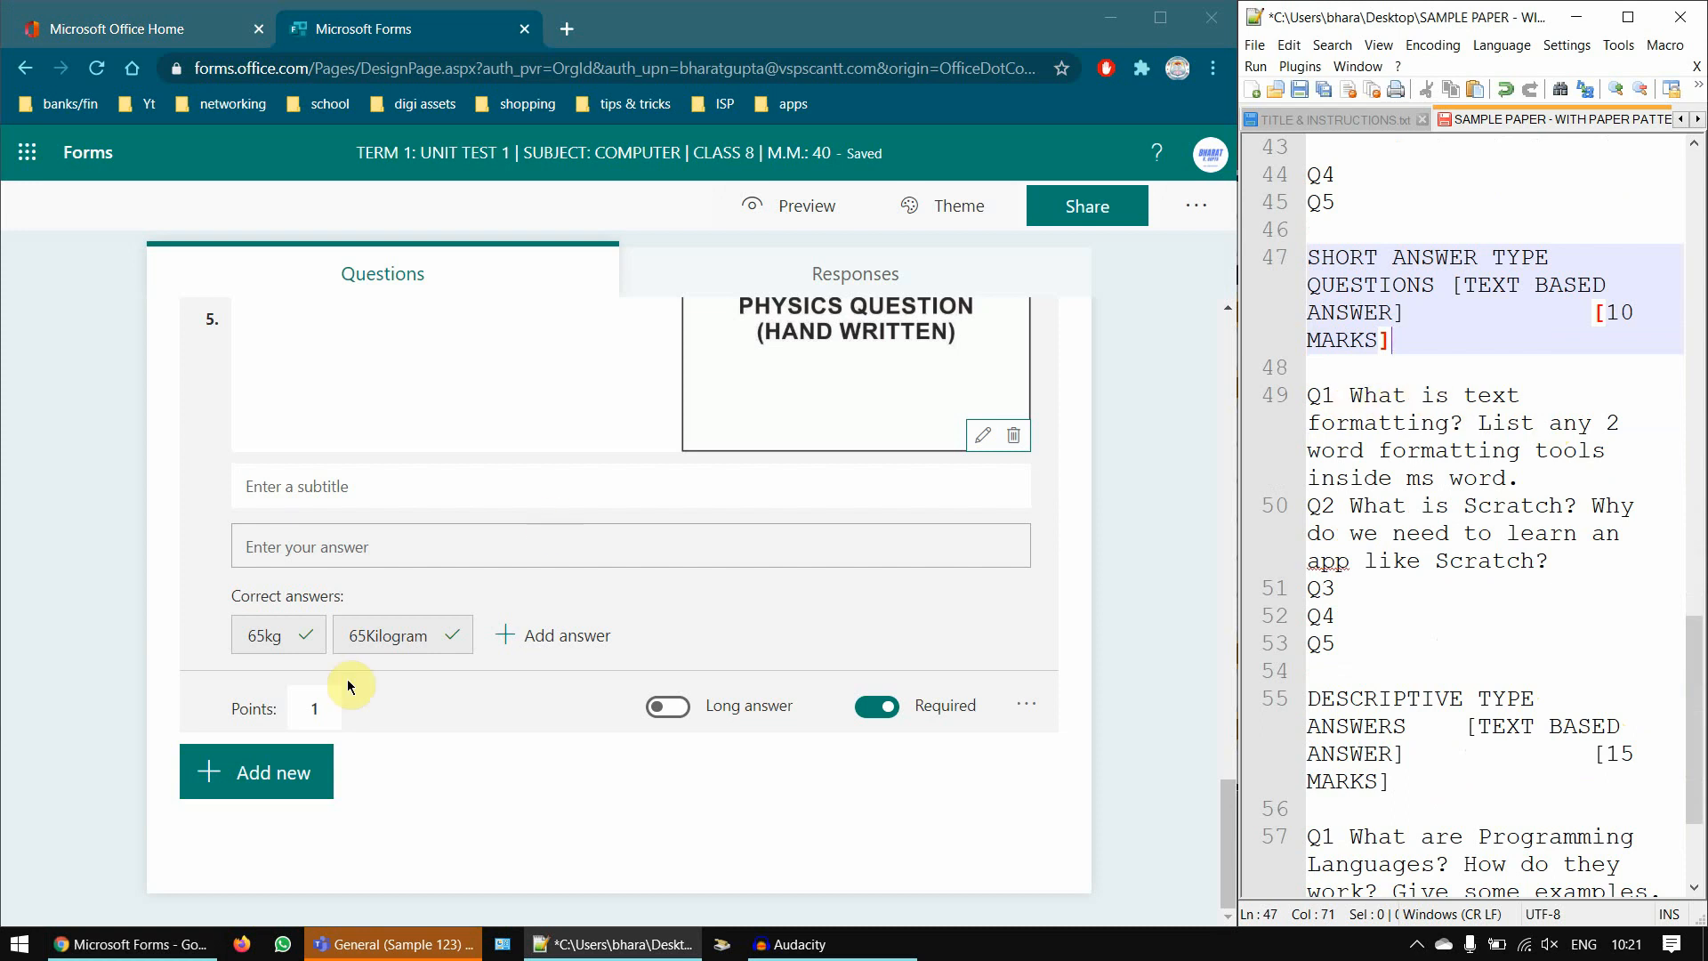
- Add text question 6 with the wording "What is text formatting? List any 2 word formatting tools inside ms word." copied from the sample paper
left_click(303, 774)
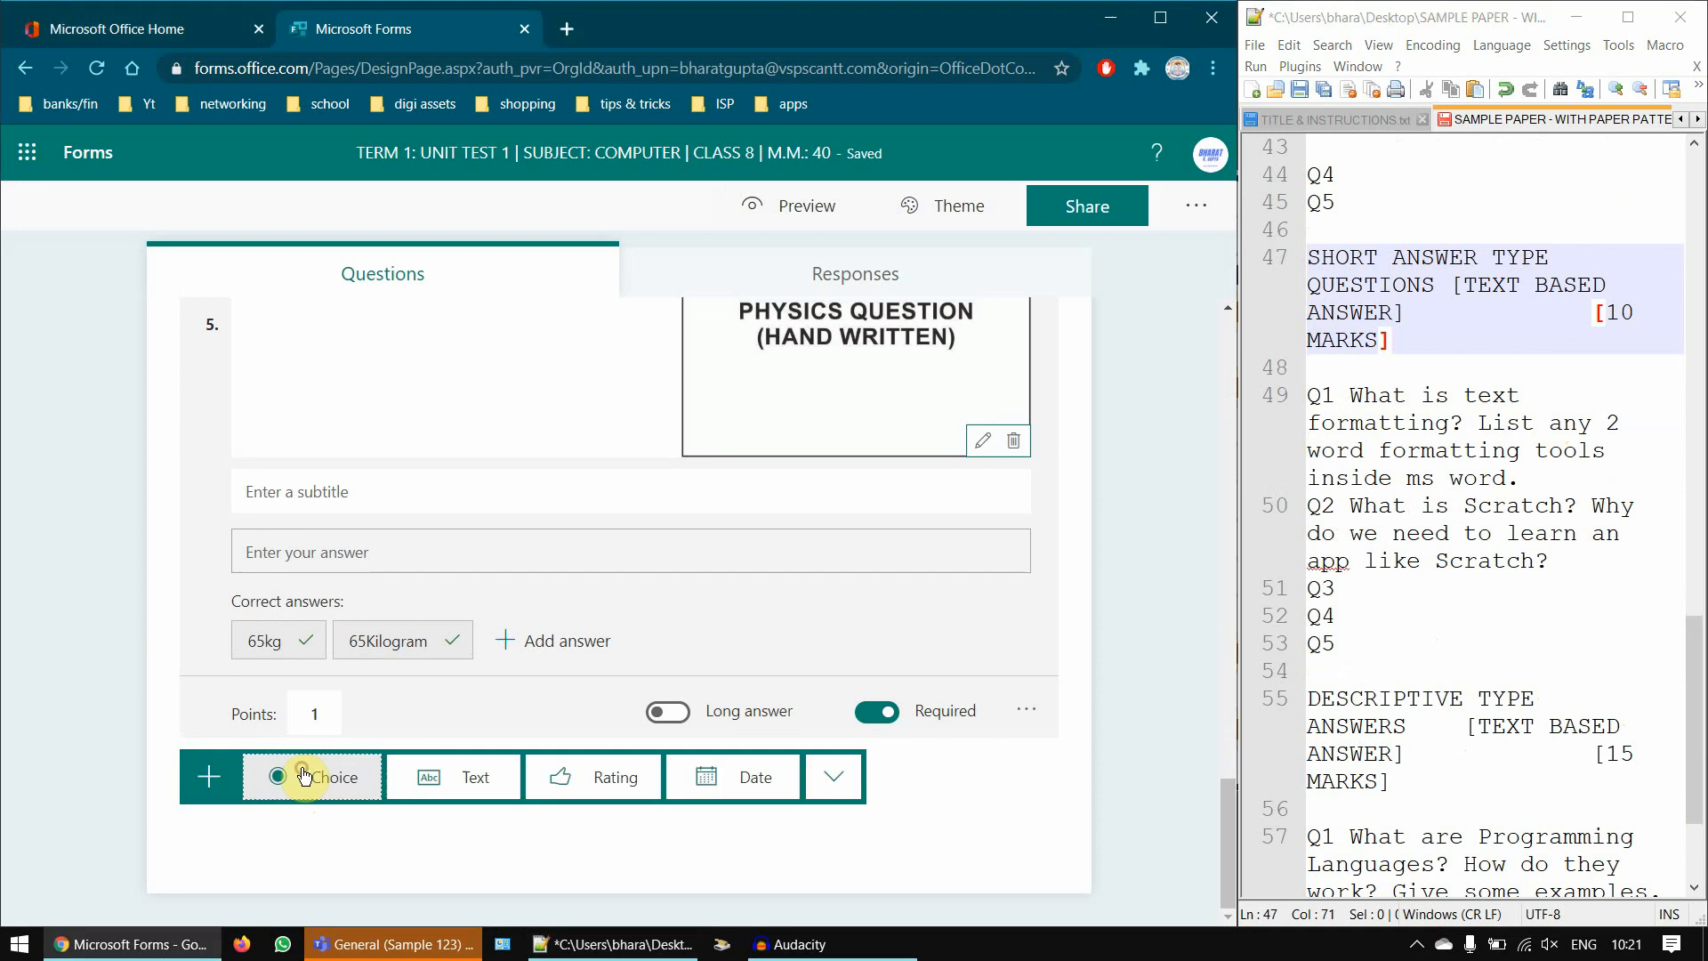
left_click(484, 777)
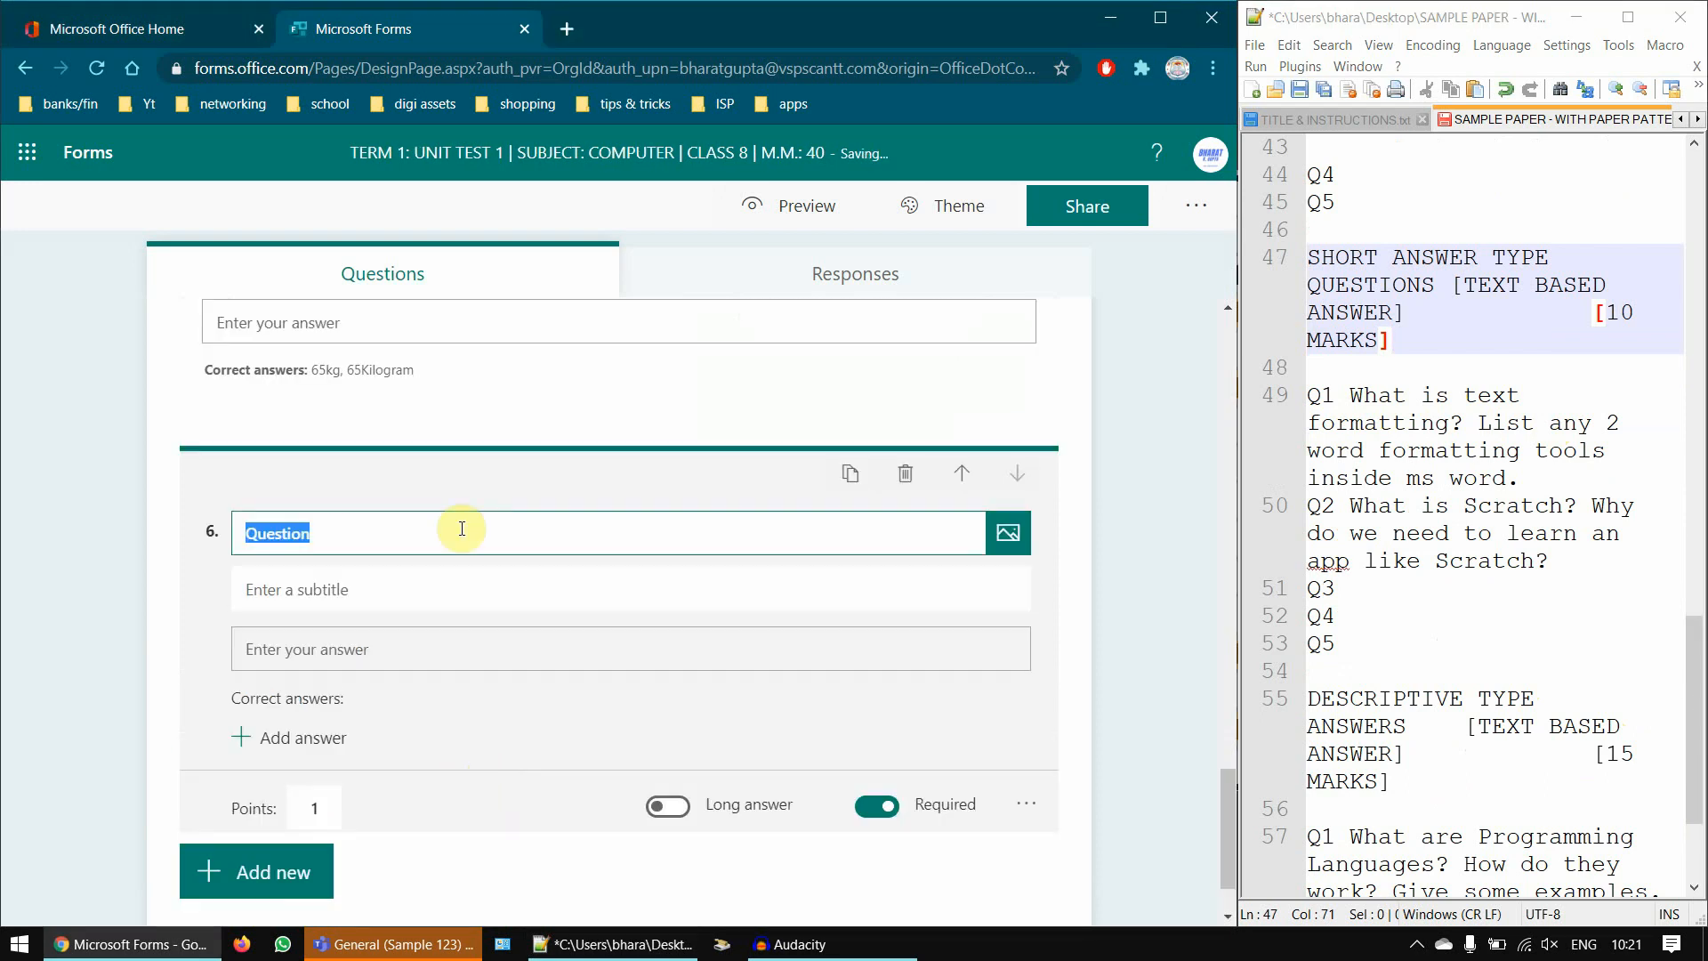
double_click(1378, 395)
left_click(1520, 481, "shift")
key("ctrl+c")
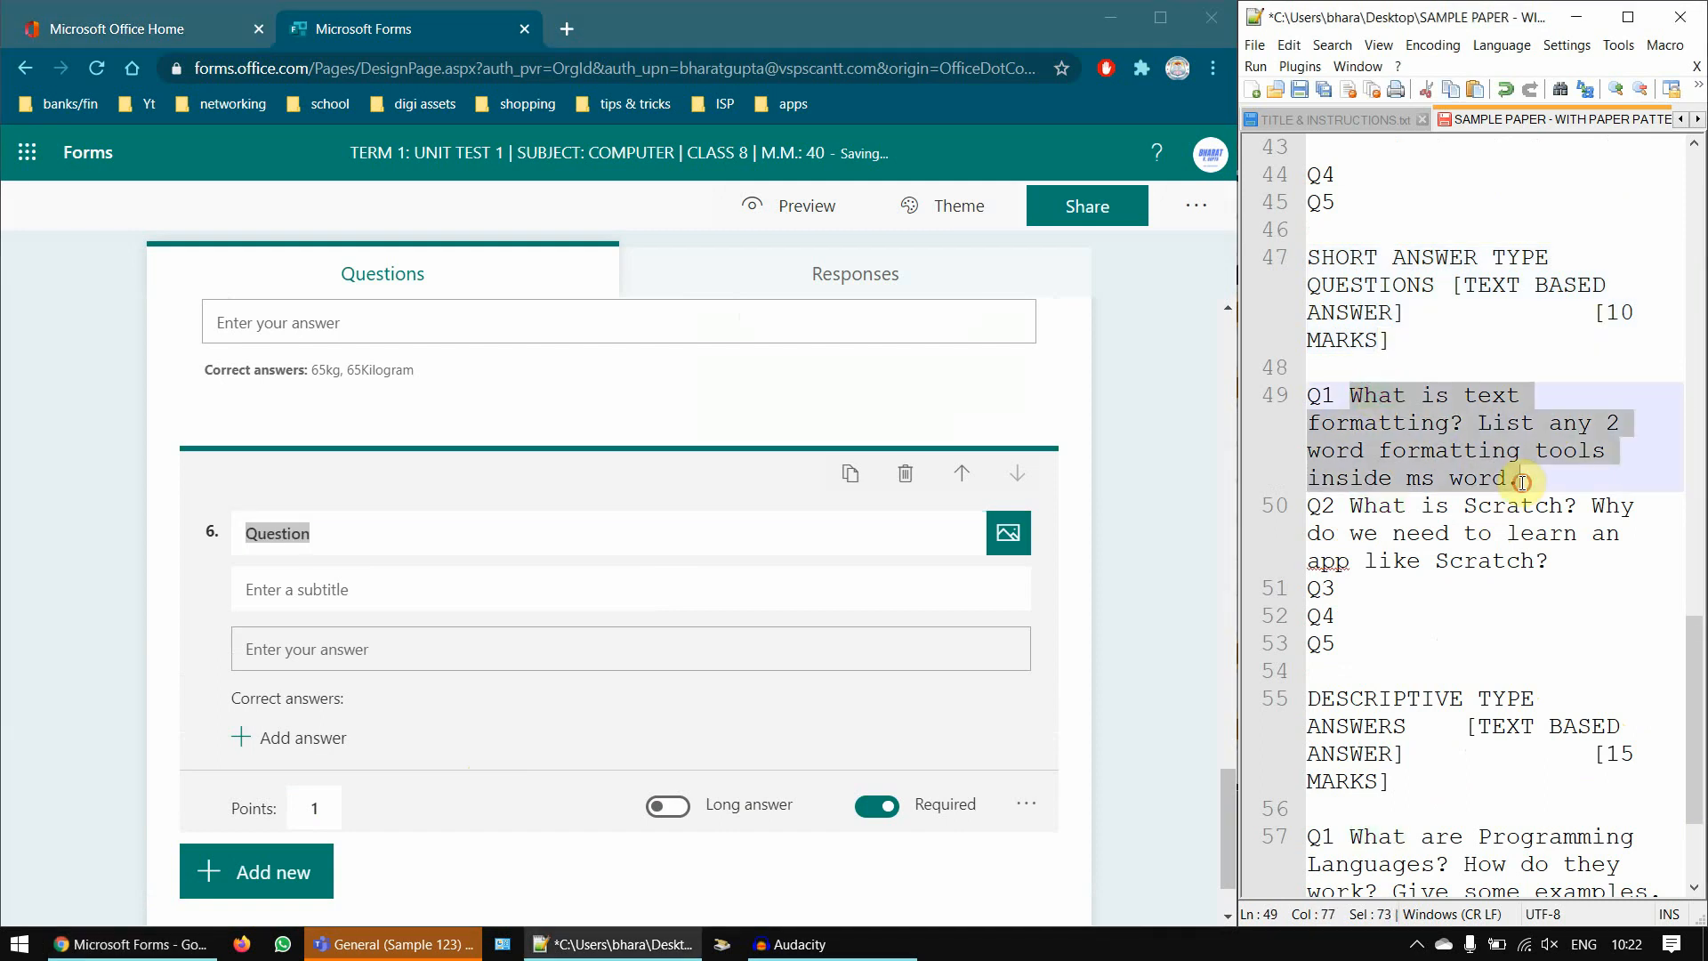
left_click(399, 537)
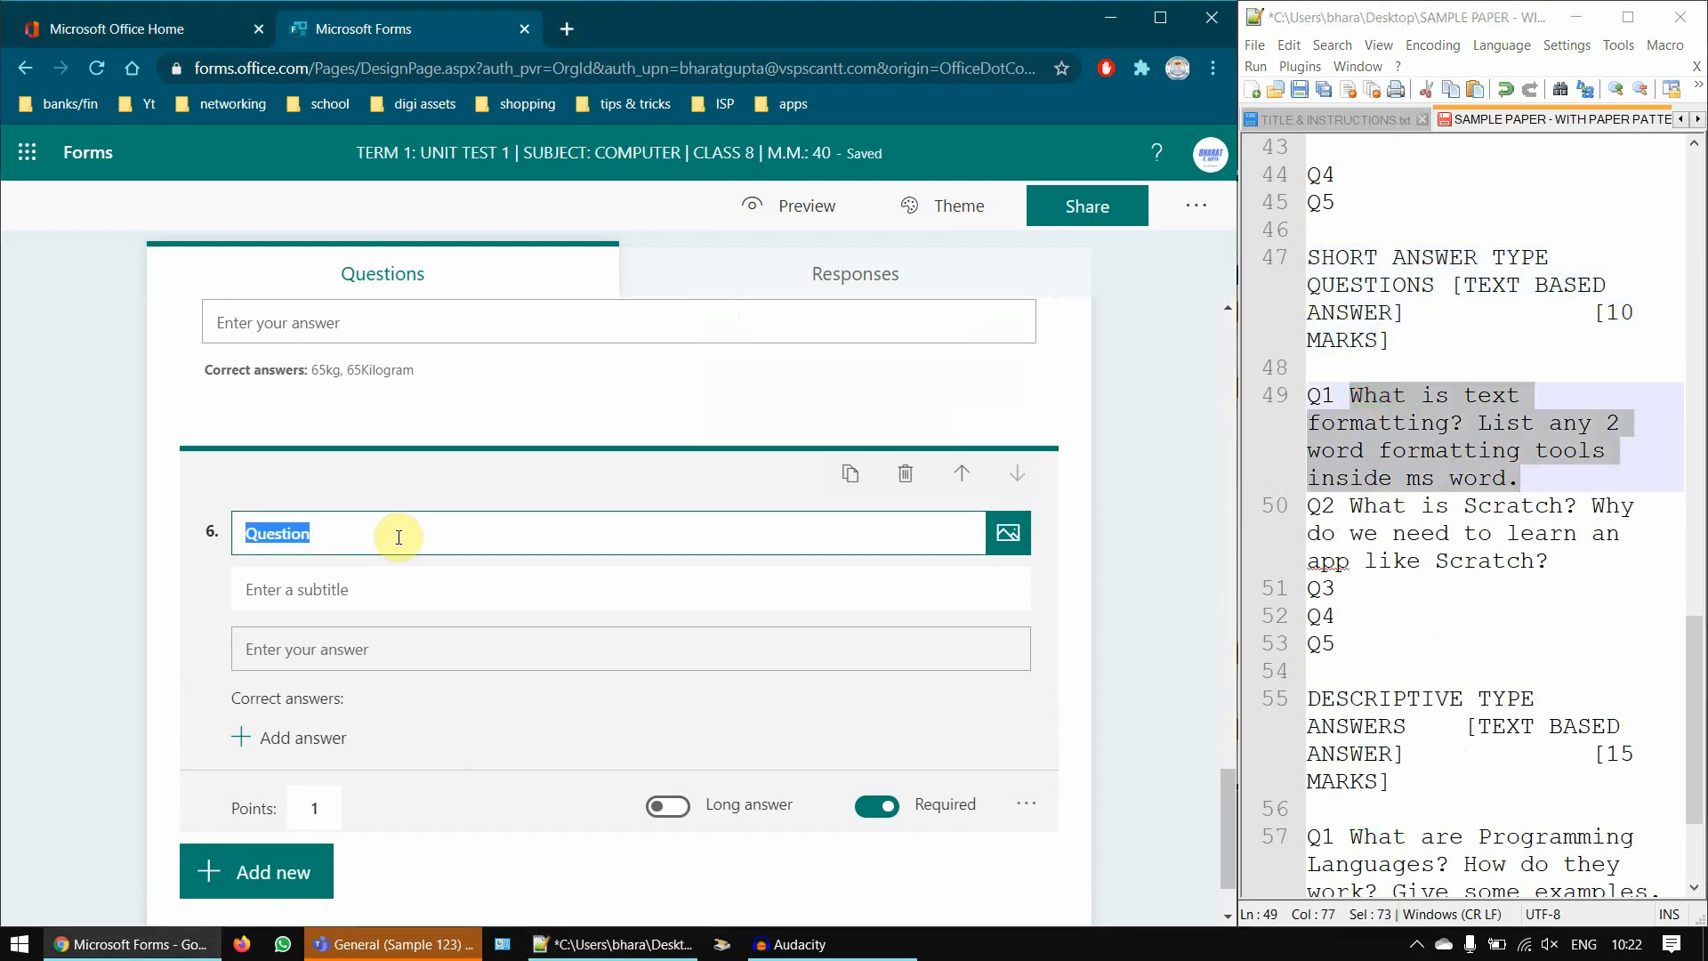
key("ctrl+v")
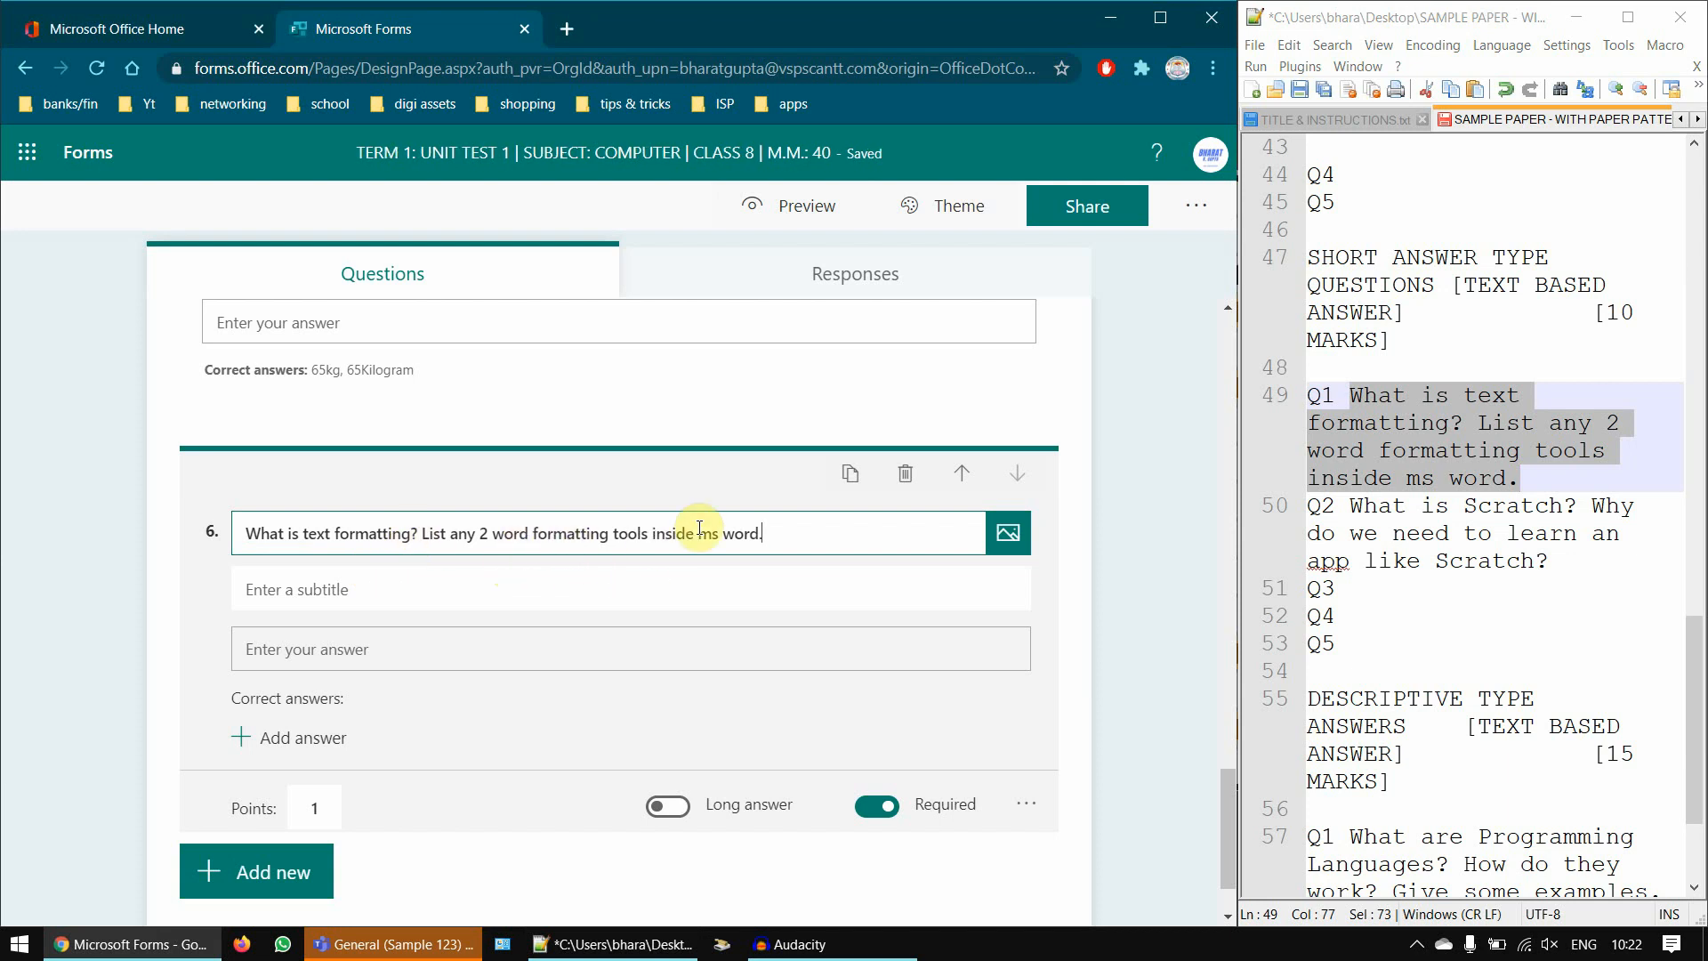
- Turn on the Long answer option for question 6 and set its points to 2
left_click(673, 810)
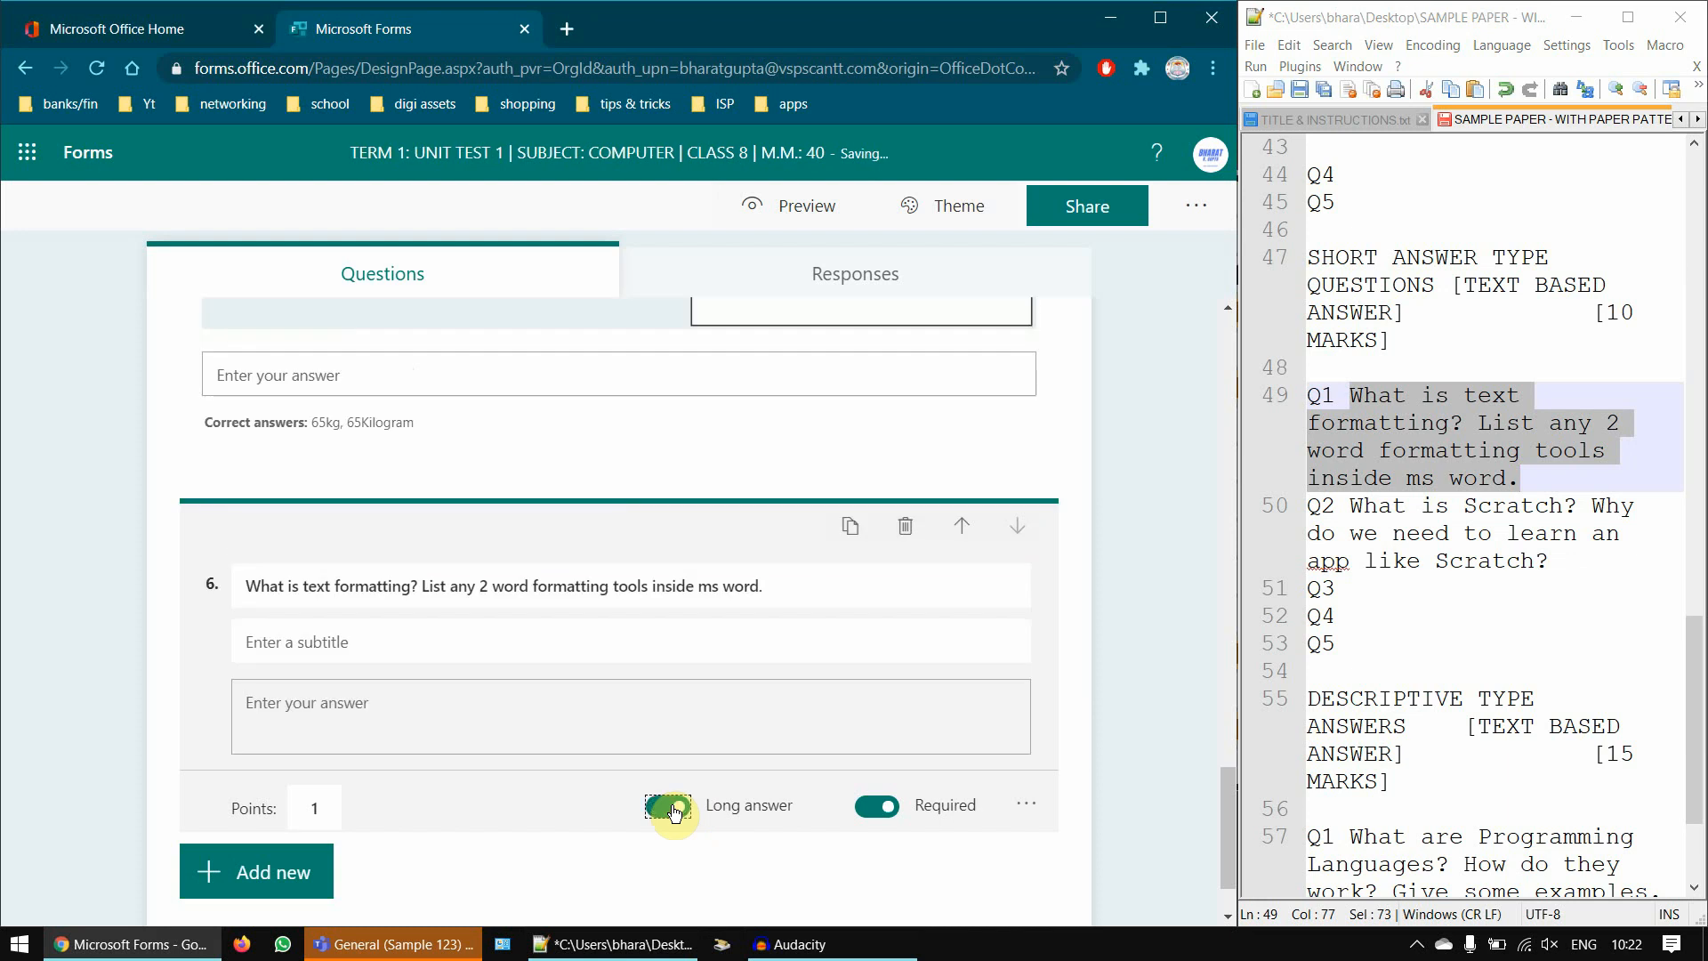
scroll(369, 623, "down", 1)
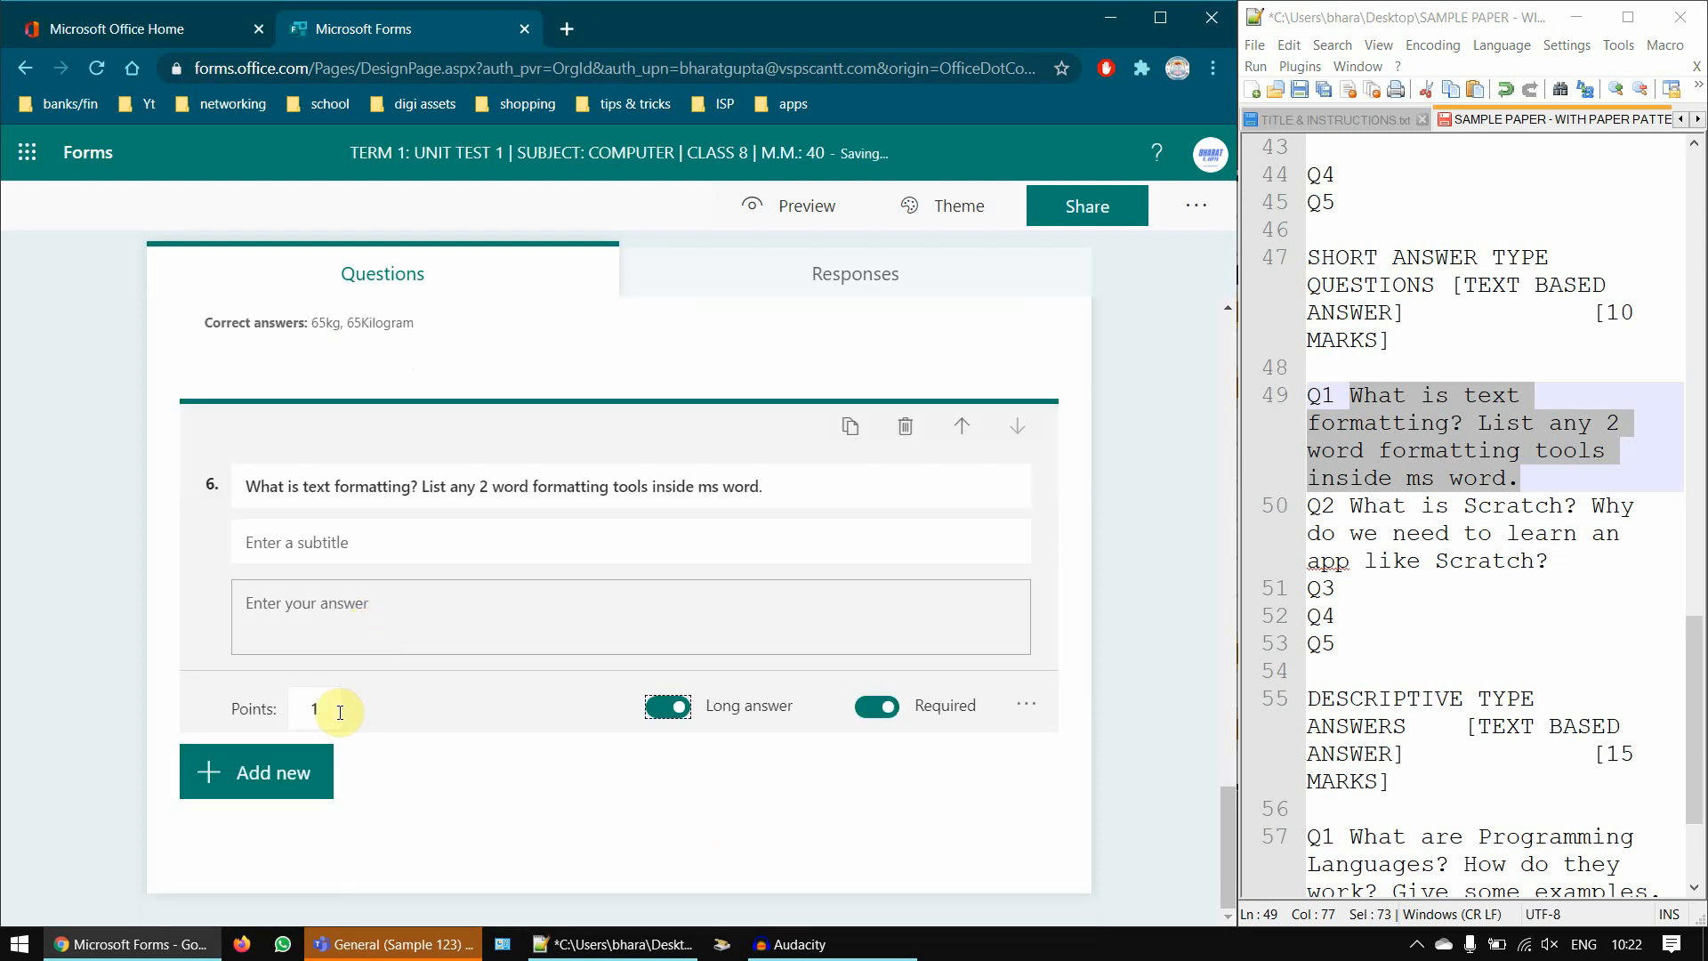
left_click(331, 709)
left_click_drag(331, 709, 223, 700)
type("2")
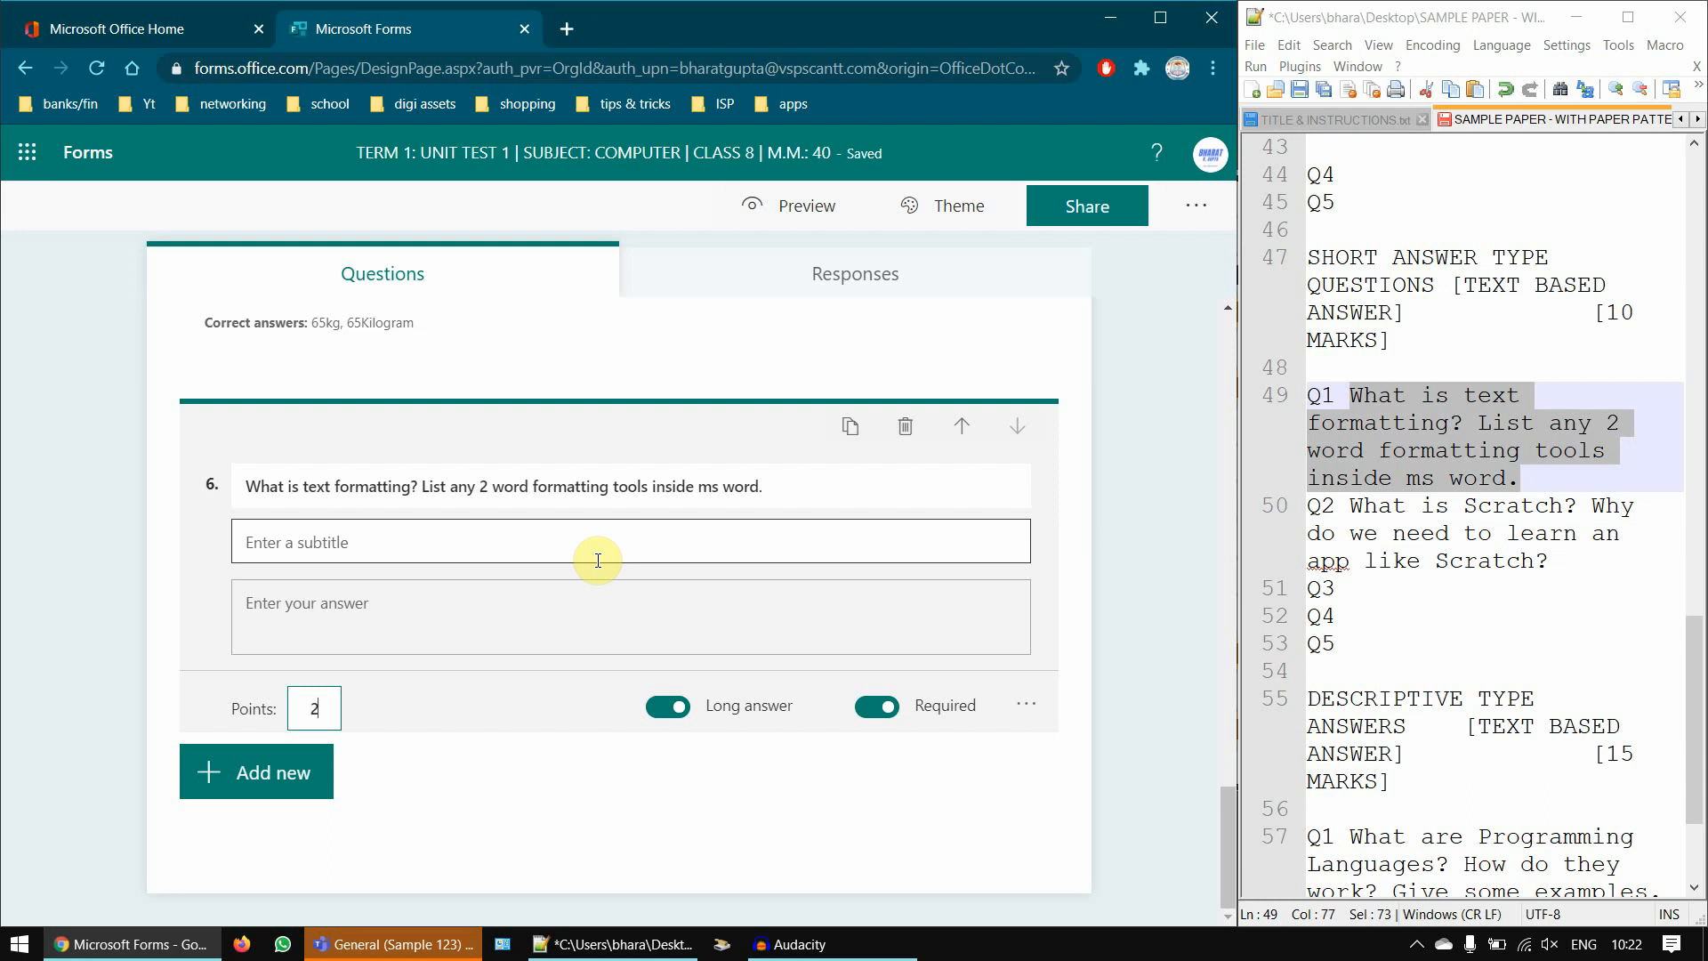
left_click_drag(328, 709, 288, 717)
left_click(276, 772)
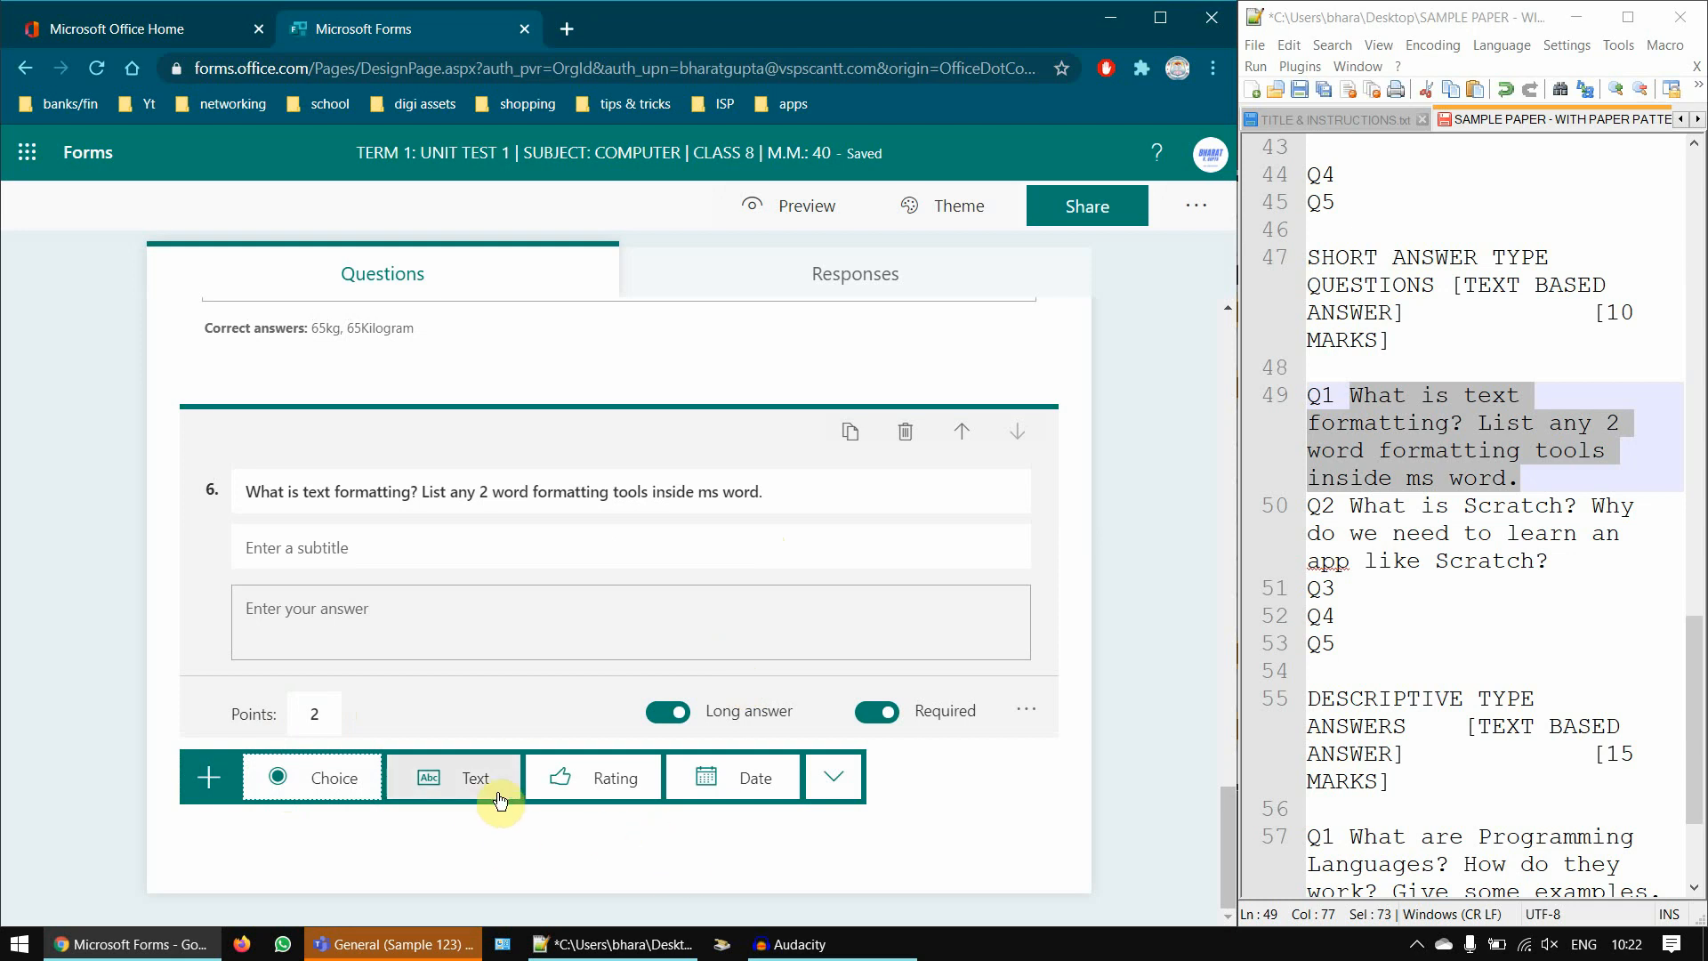
left_click(456, 785)
scroll(995, 571, "down", 1)
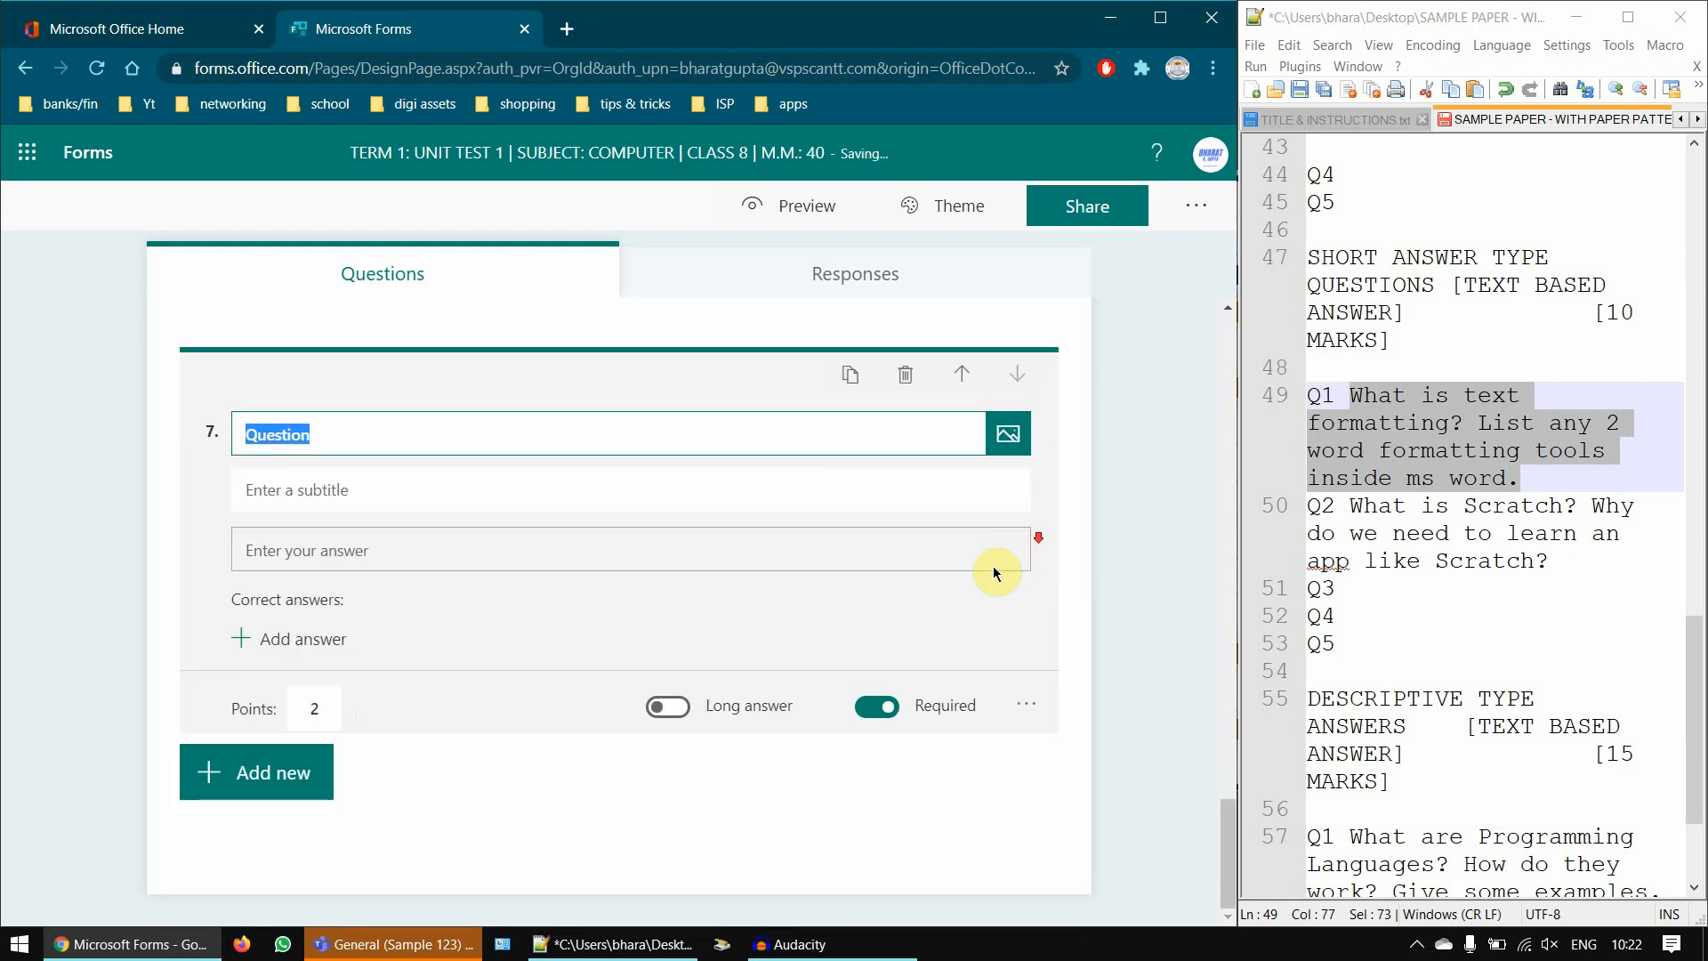
left_click(1027, 704)
left_click(1119, 599)
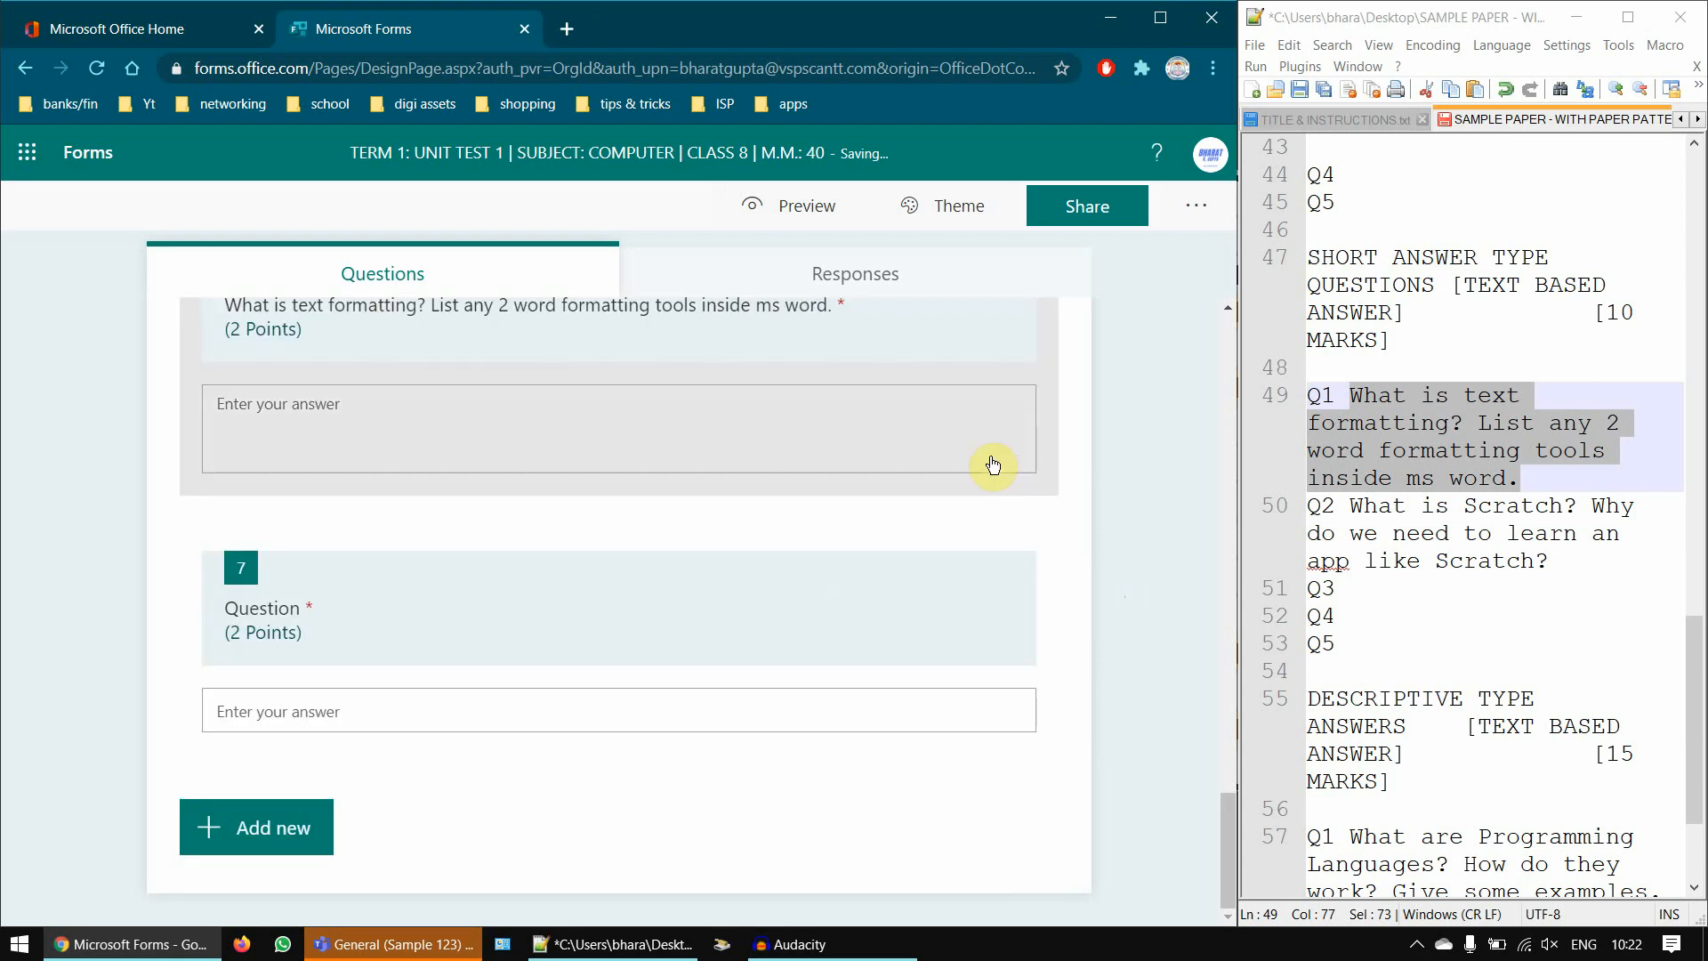
left_click(328, 561)
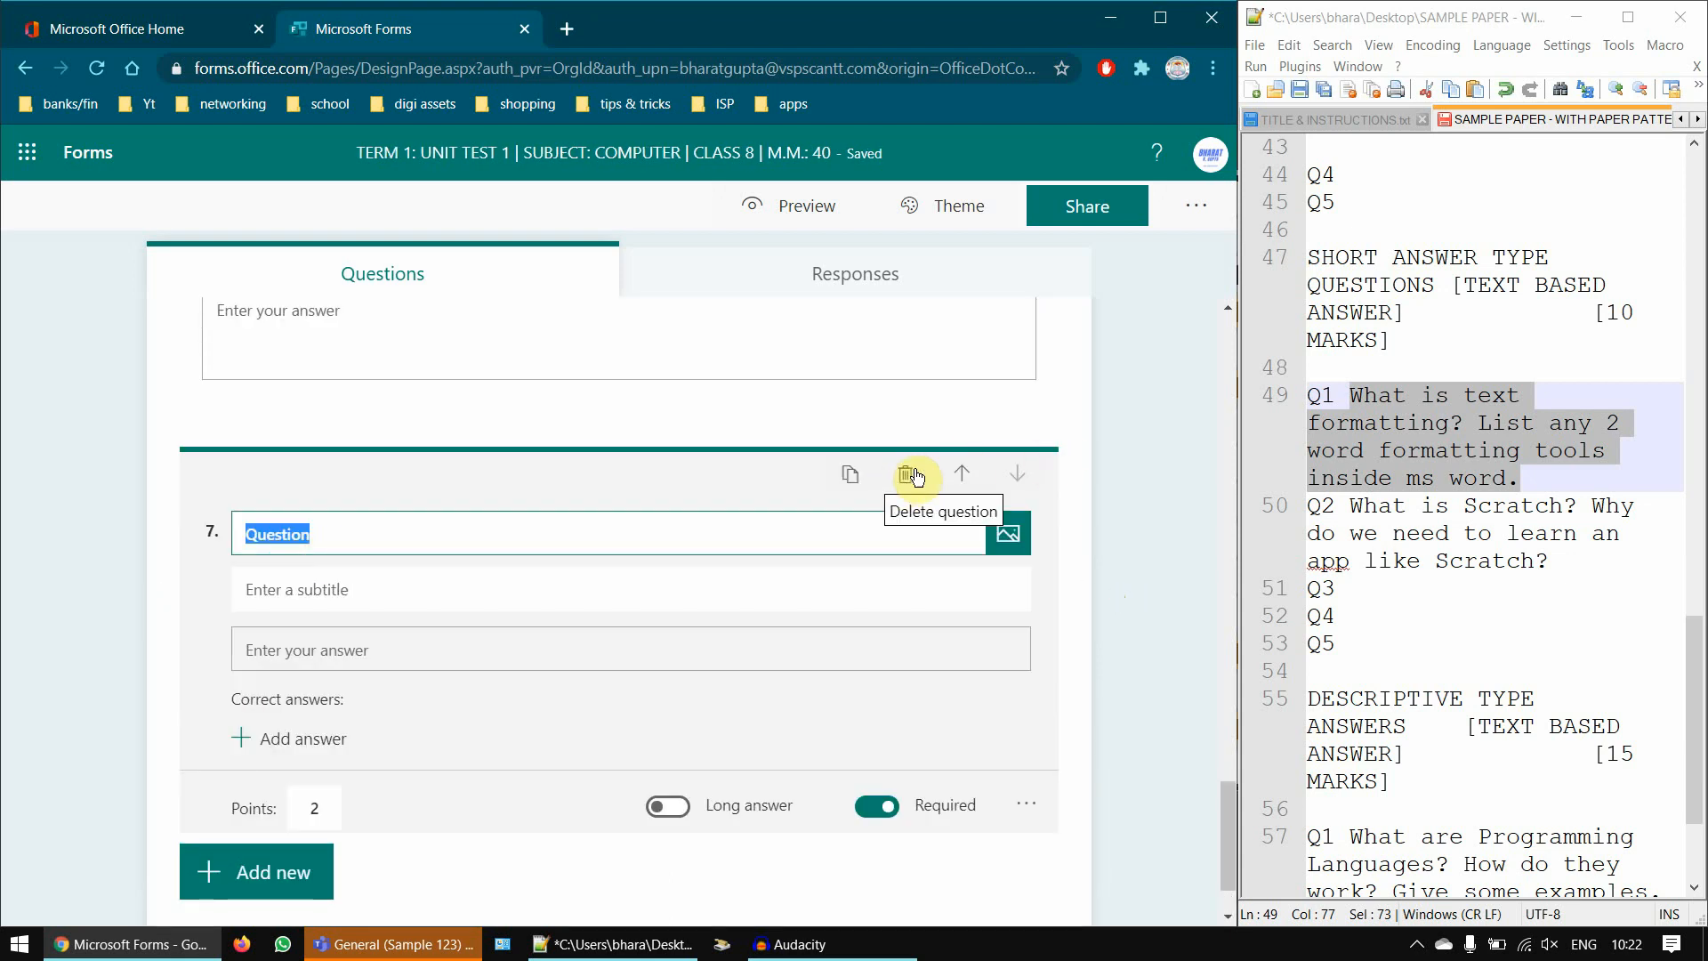
left_click(904, 482)
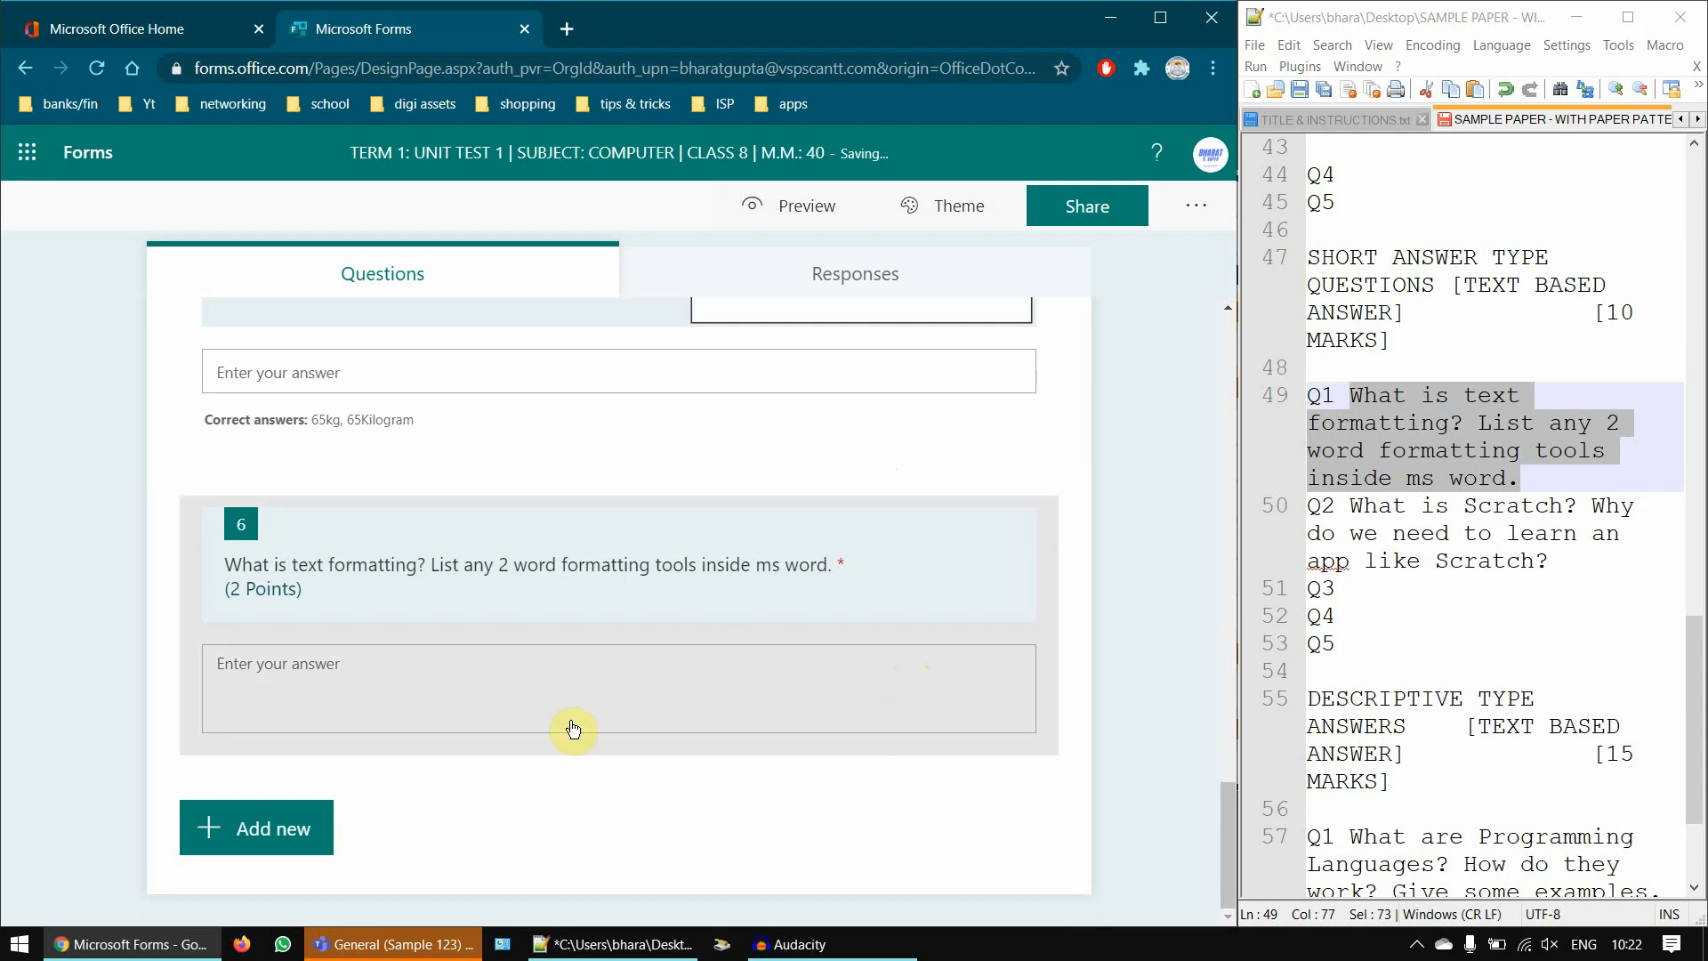
- Add a File upload question as question 7 and accept the creation of its OneDrive folder
scroll(177, 694, "up", 1)
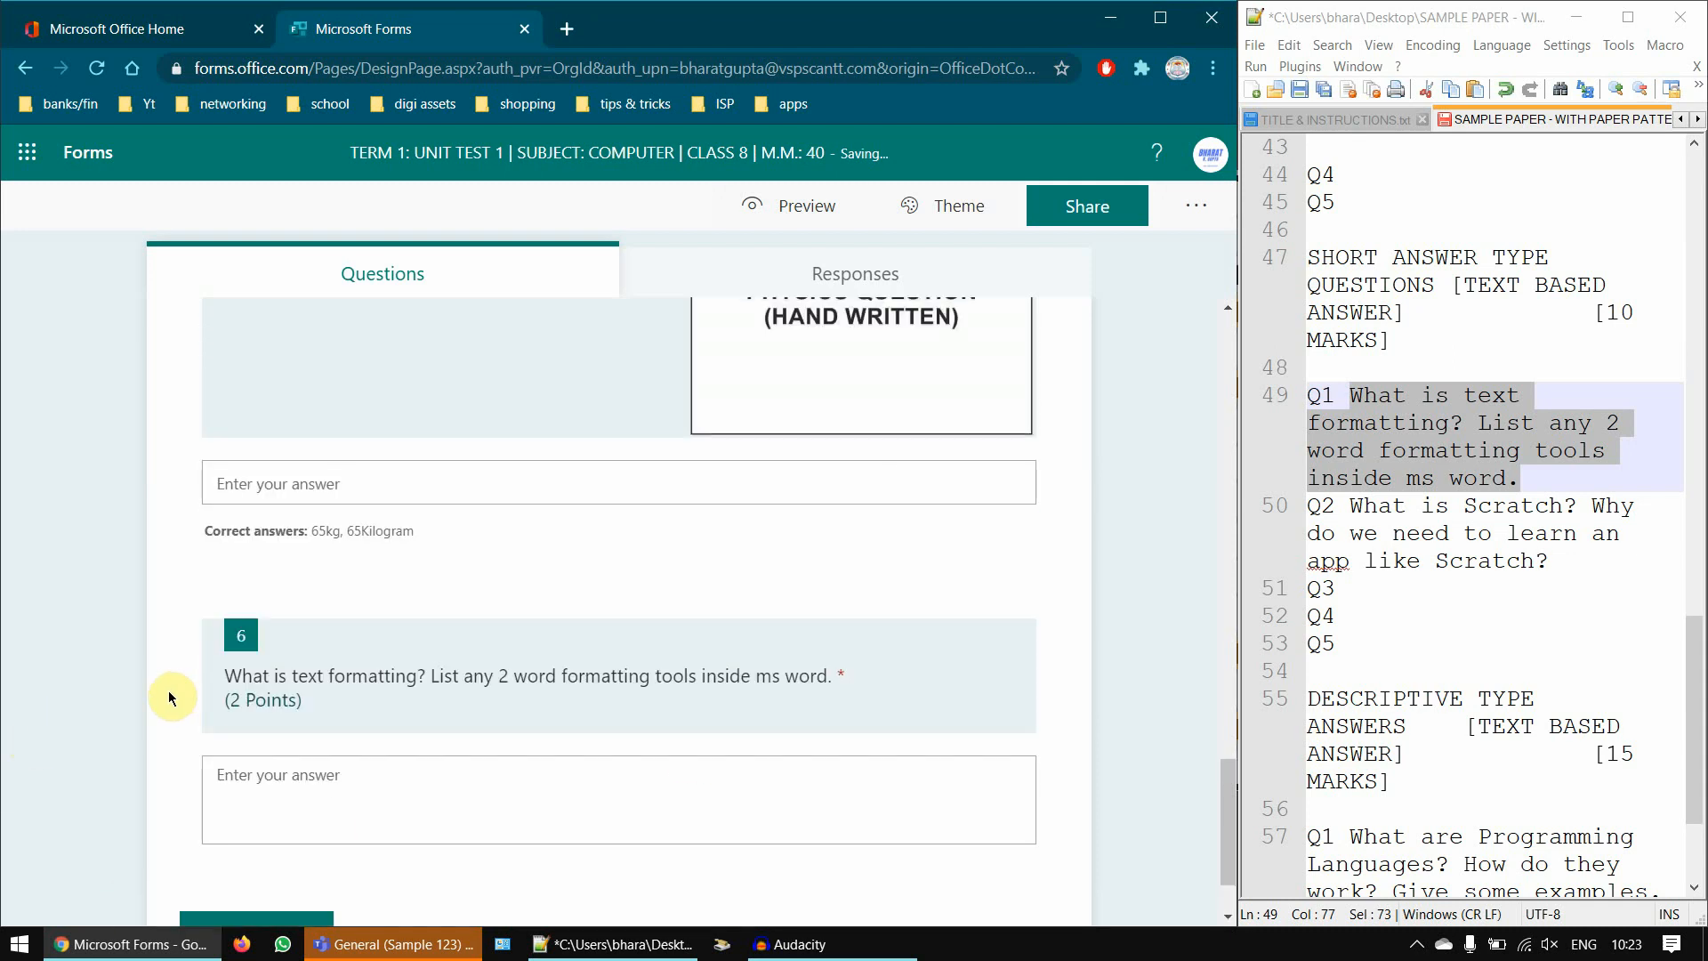
scroll(168, 690, "down", 1)
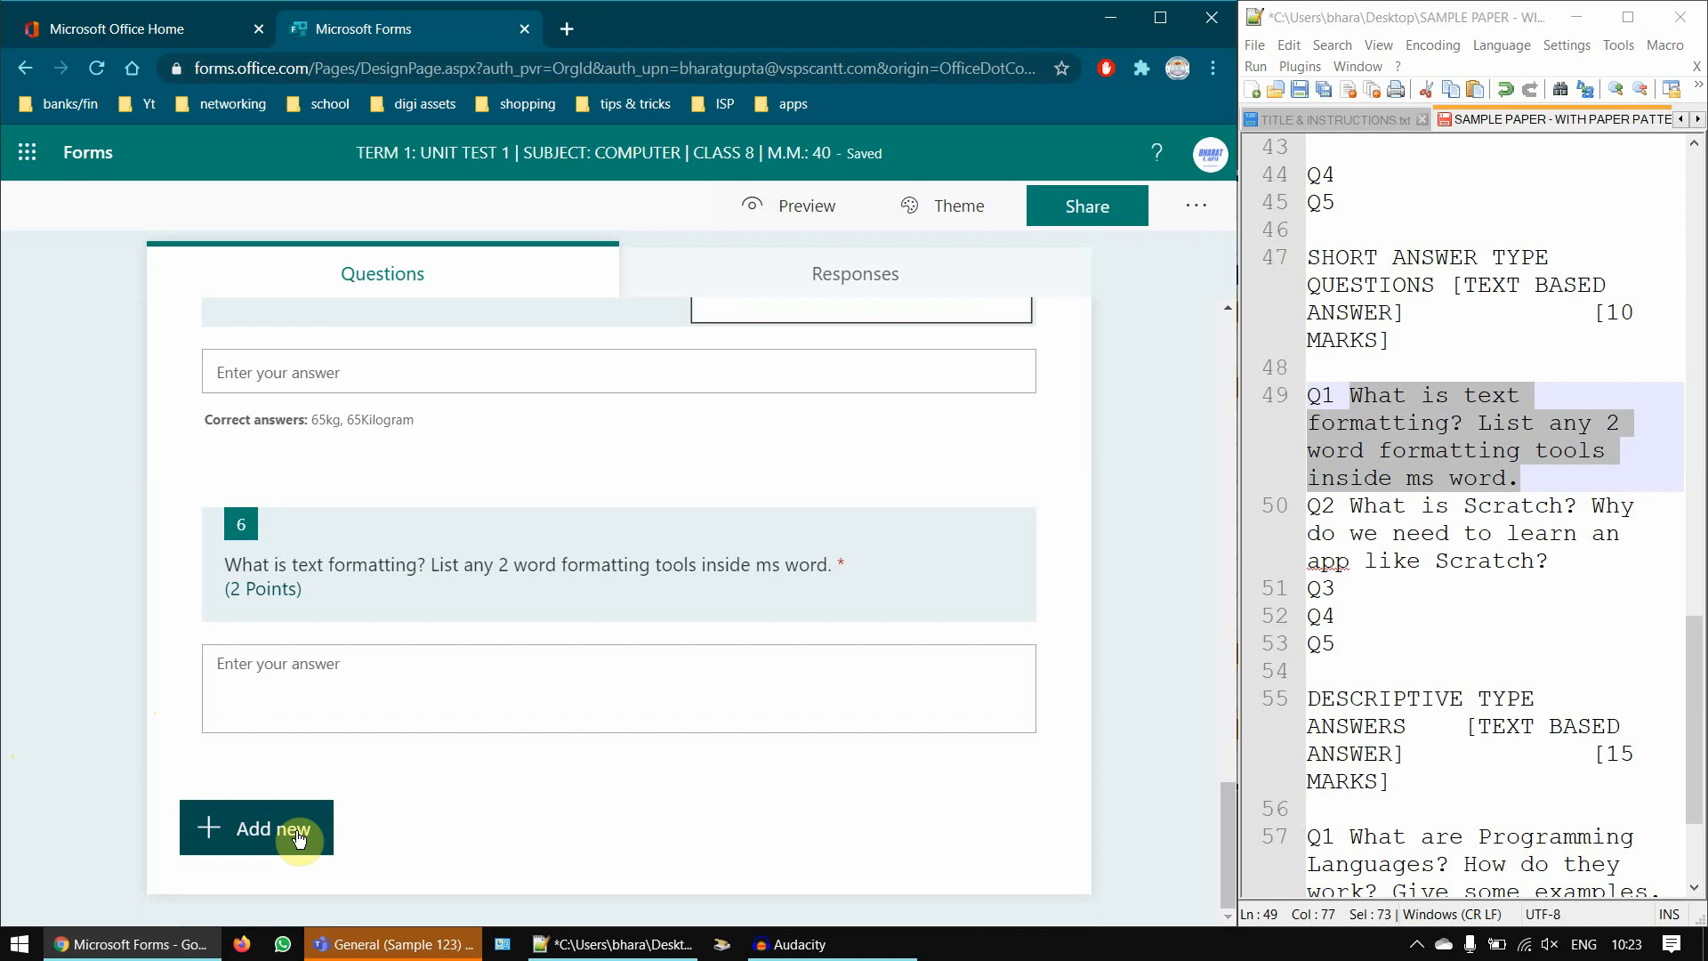
left_click(308, 843)
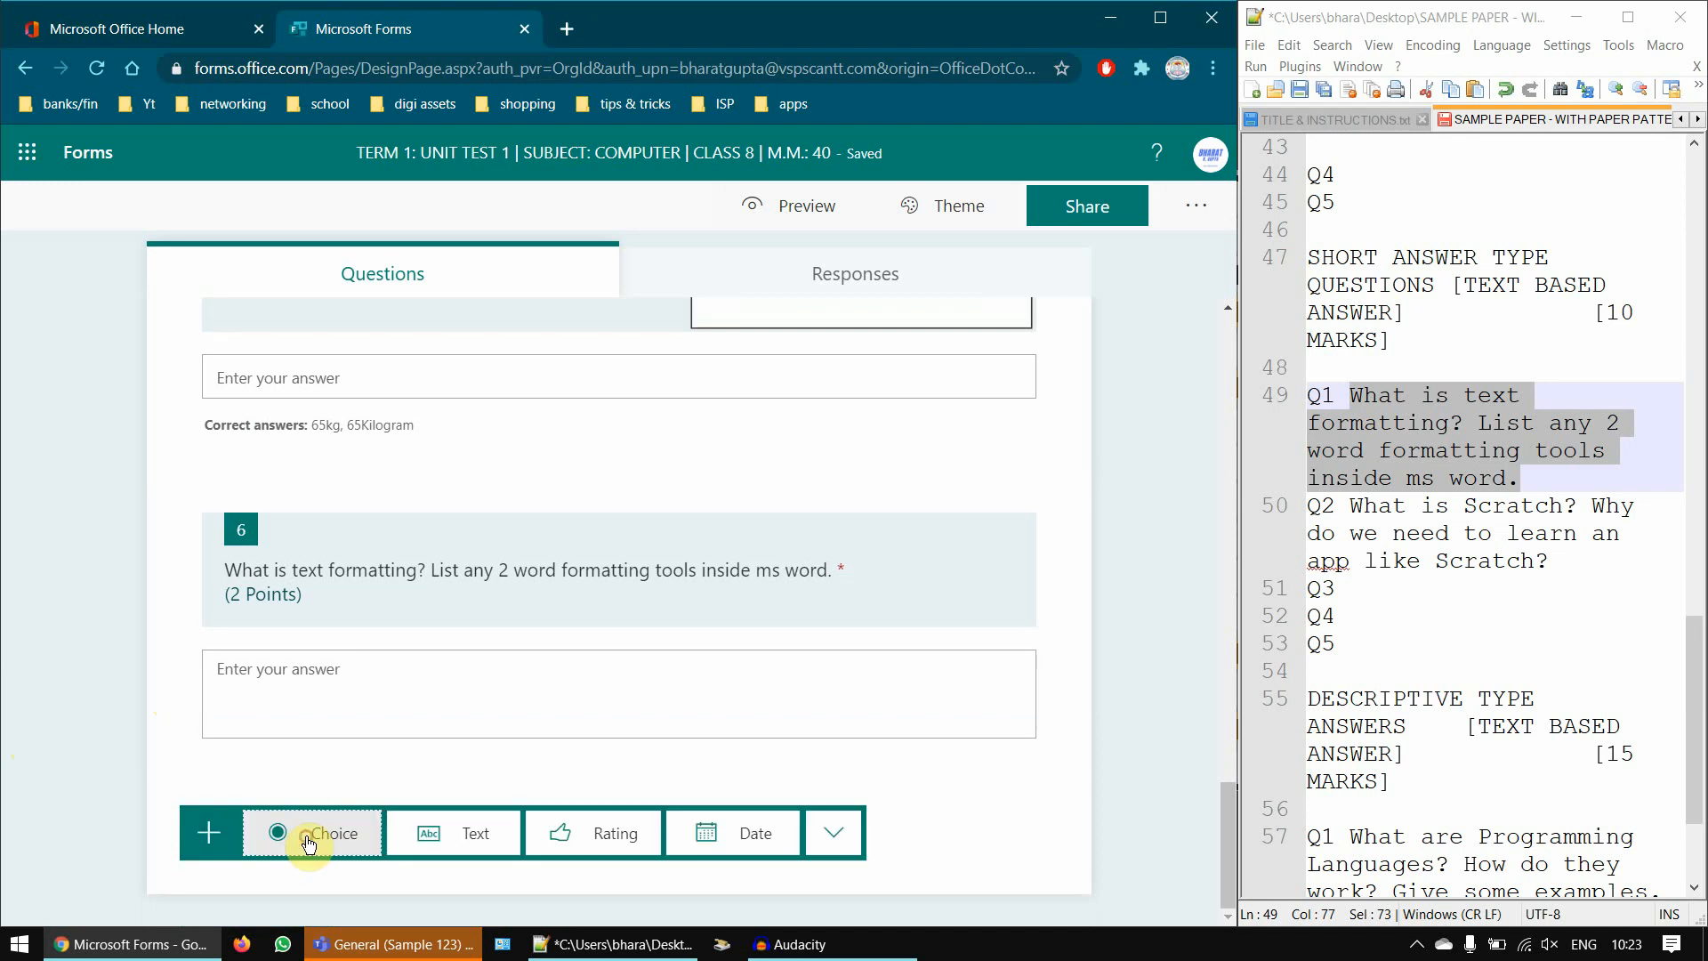
left_click(822, 836)
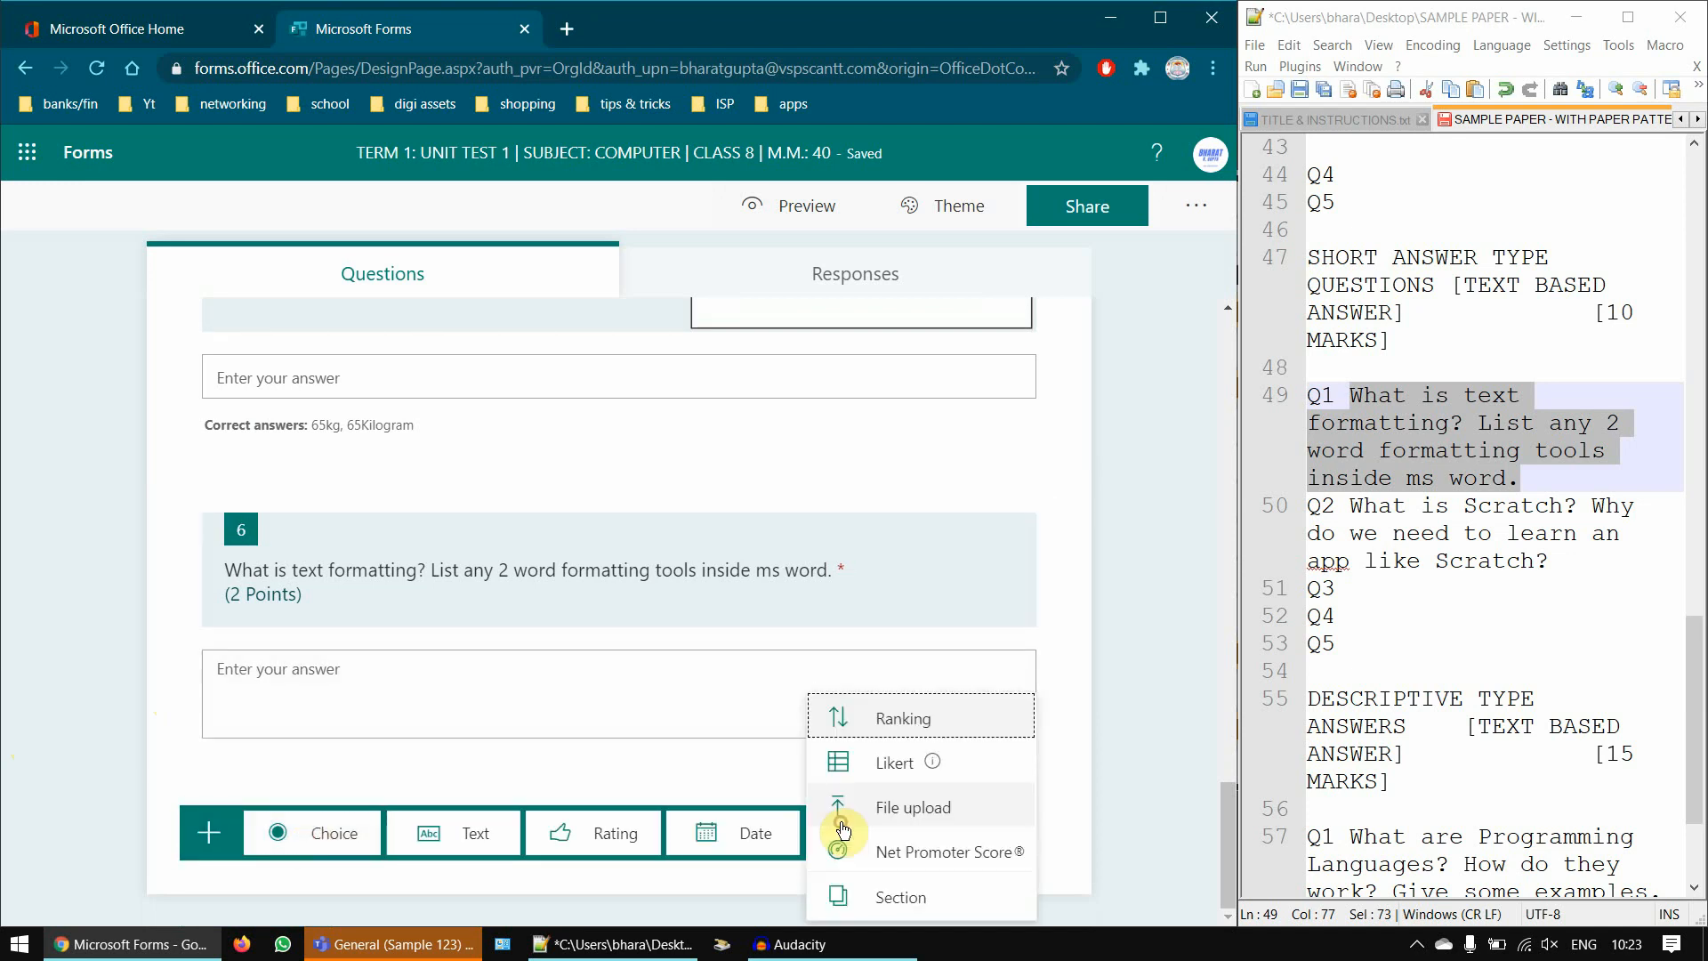
left_click(936, 829)
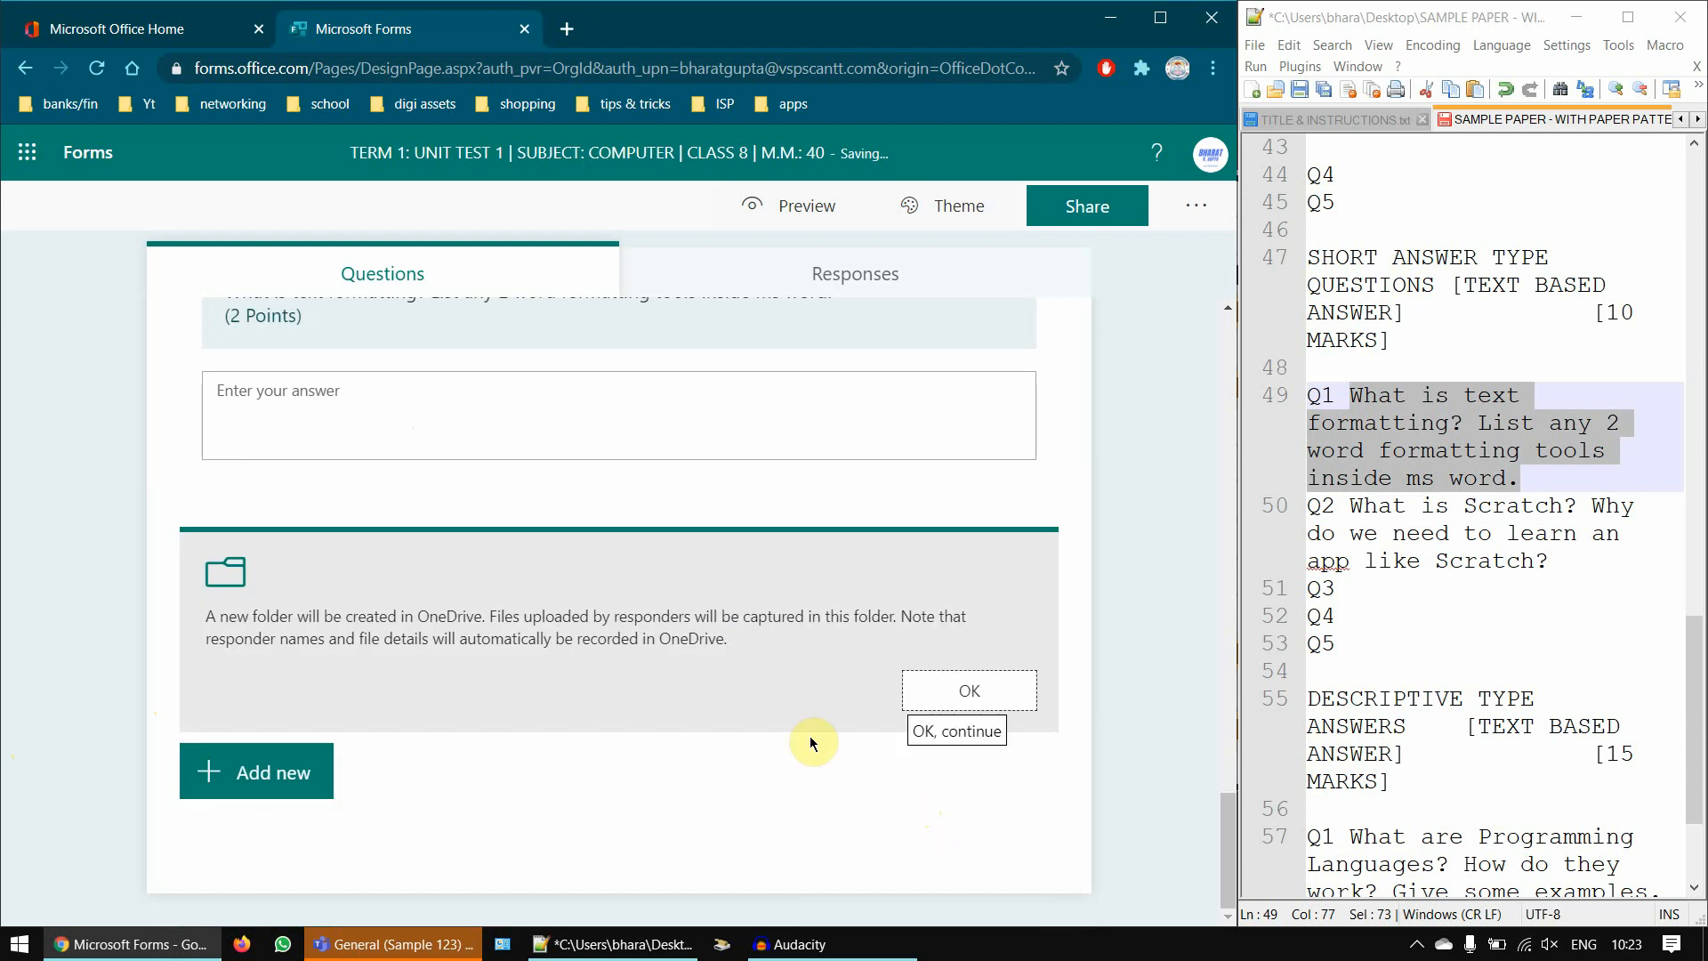
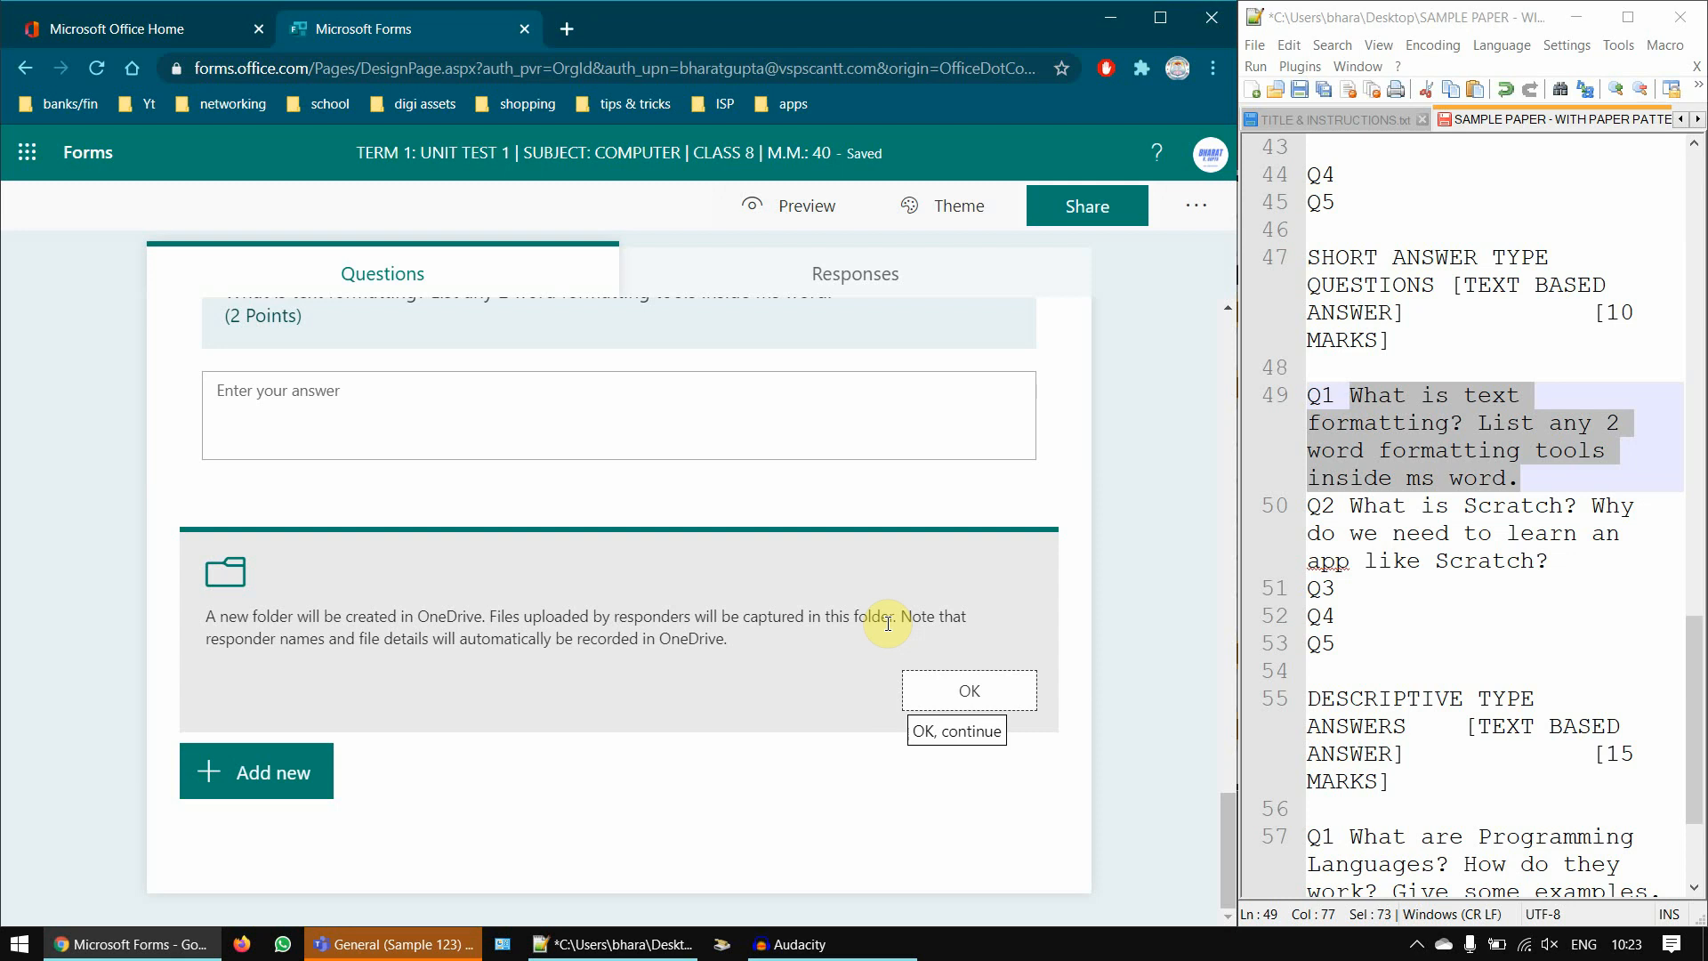
left_click(954, 699)
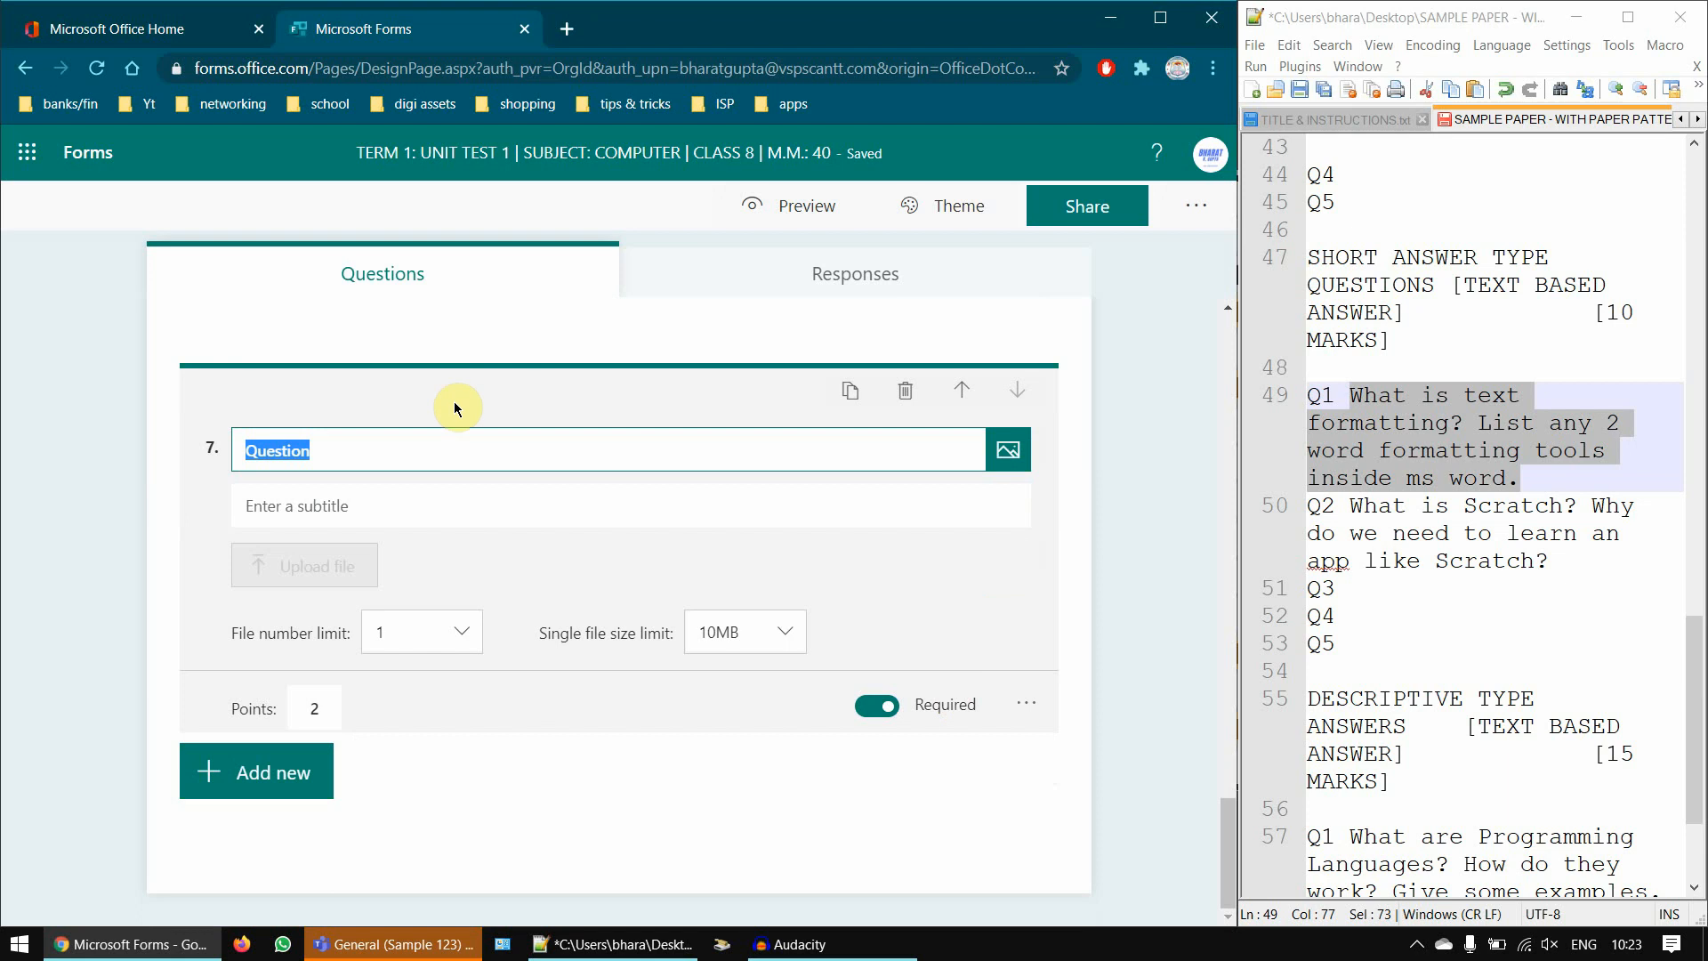
- Insert the "math" image from the hand written question folder into question 7
left_click(998, 453)
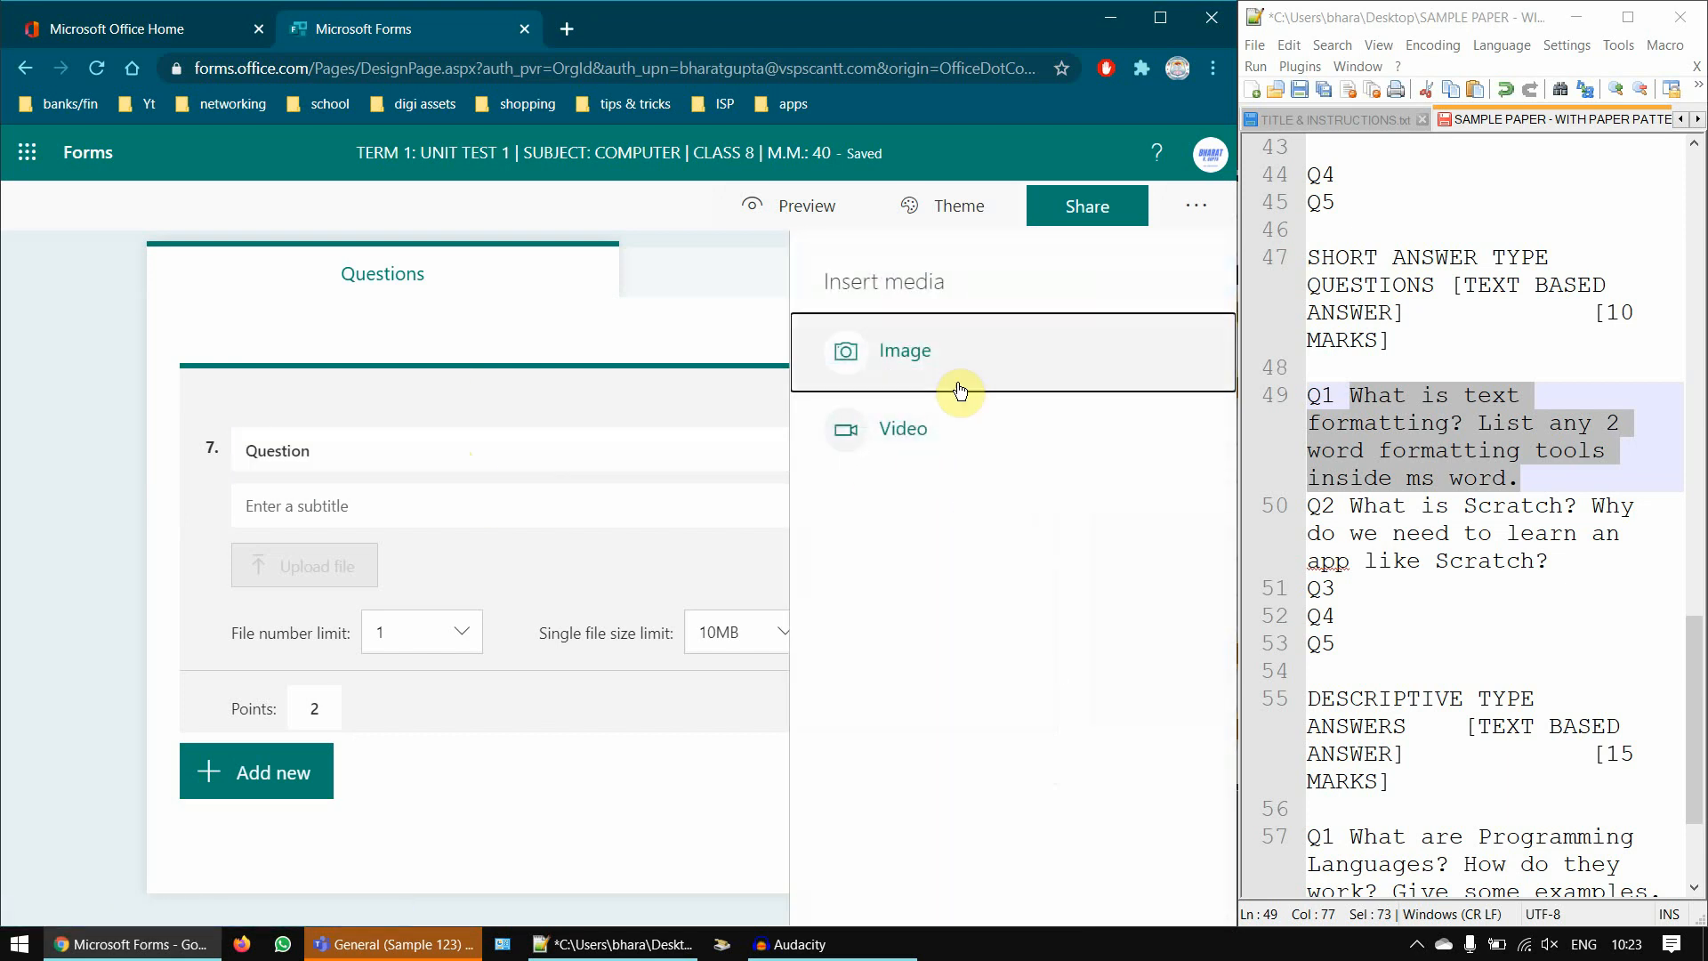
left_click(970, 369)
left_click(953, 328)
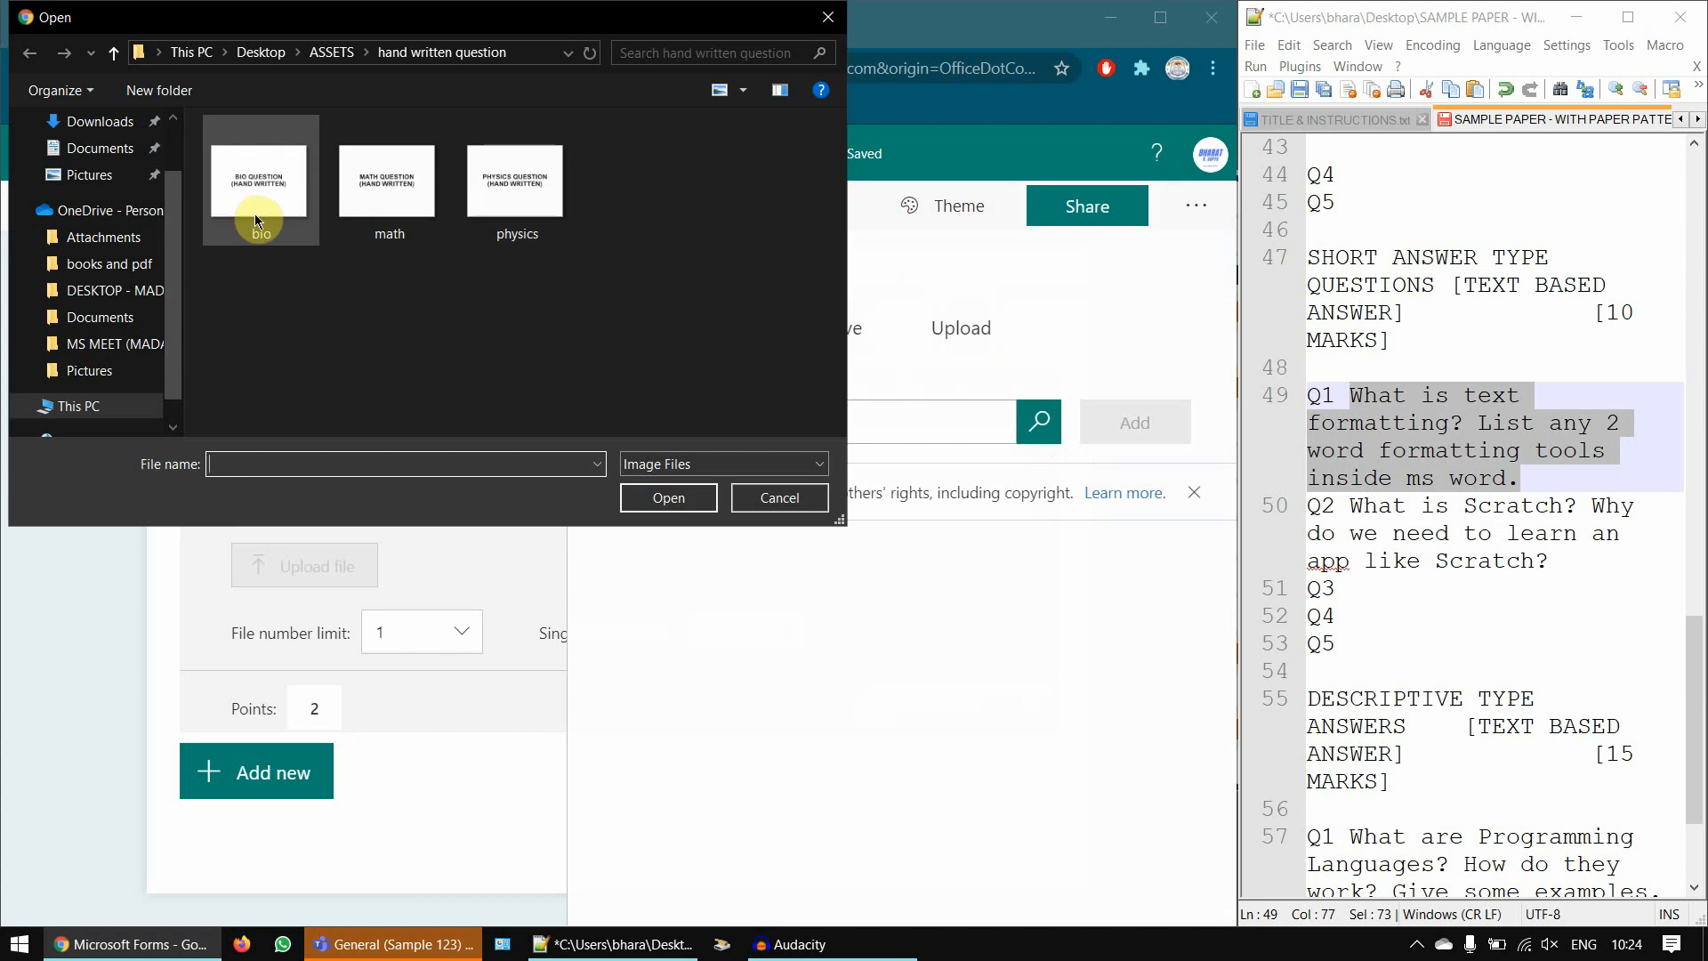
left_click(397, 211)
left_click(666, 499)
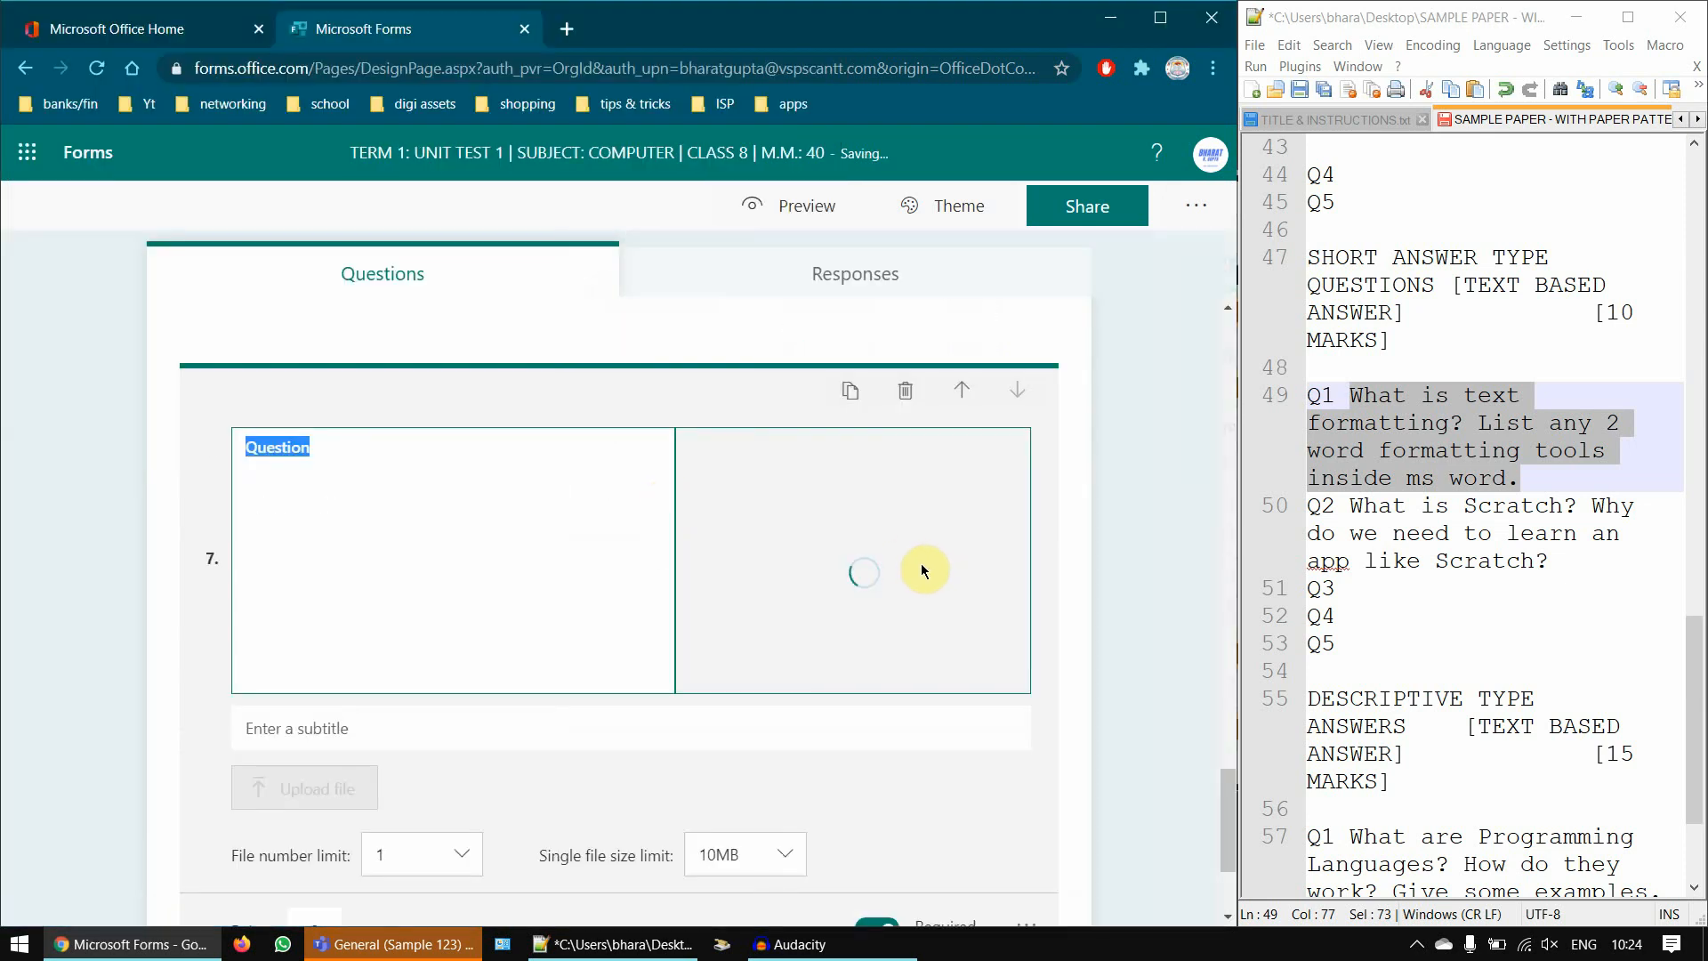
- Enter "show the entire working of this math problem" as the subtitle of question 7
scroll(917, 566, "down", 3)
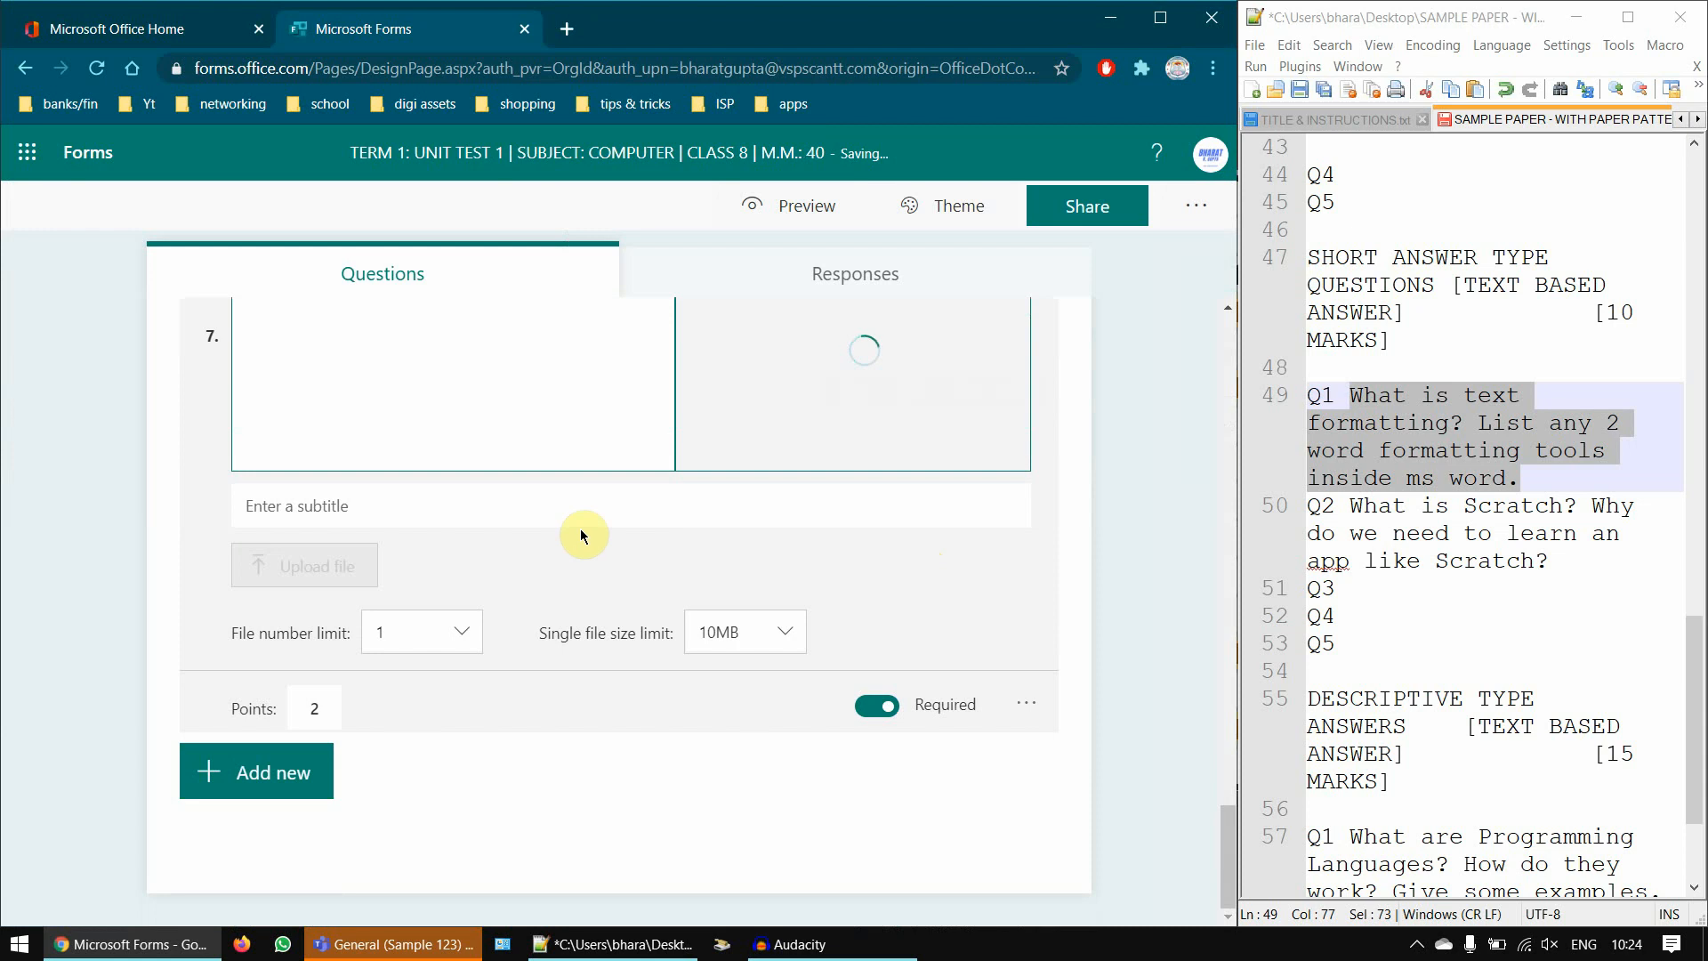
left_click(597, 505)
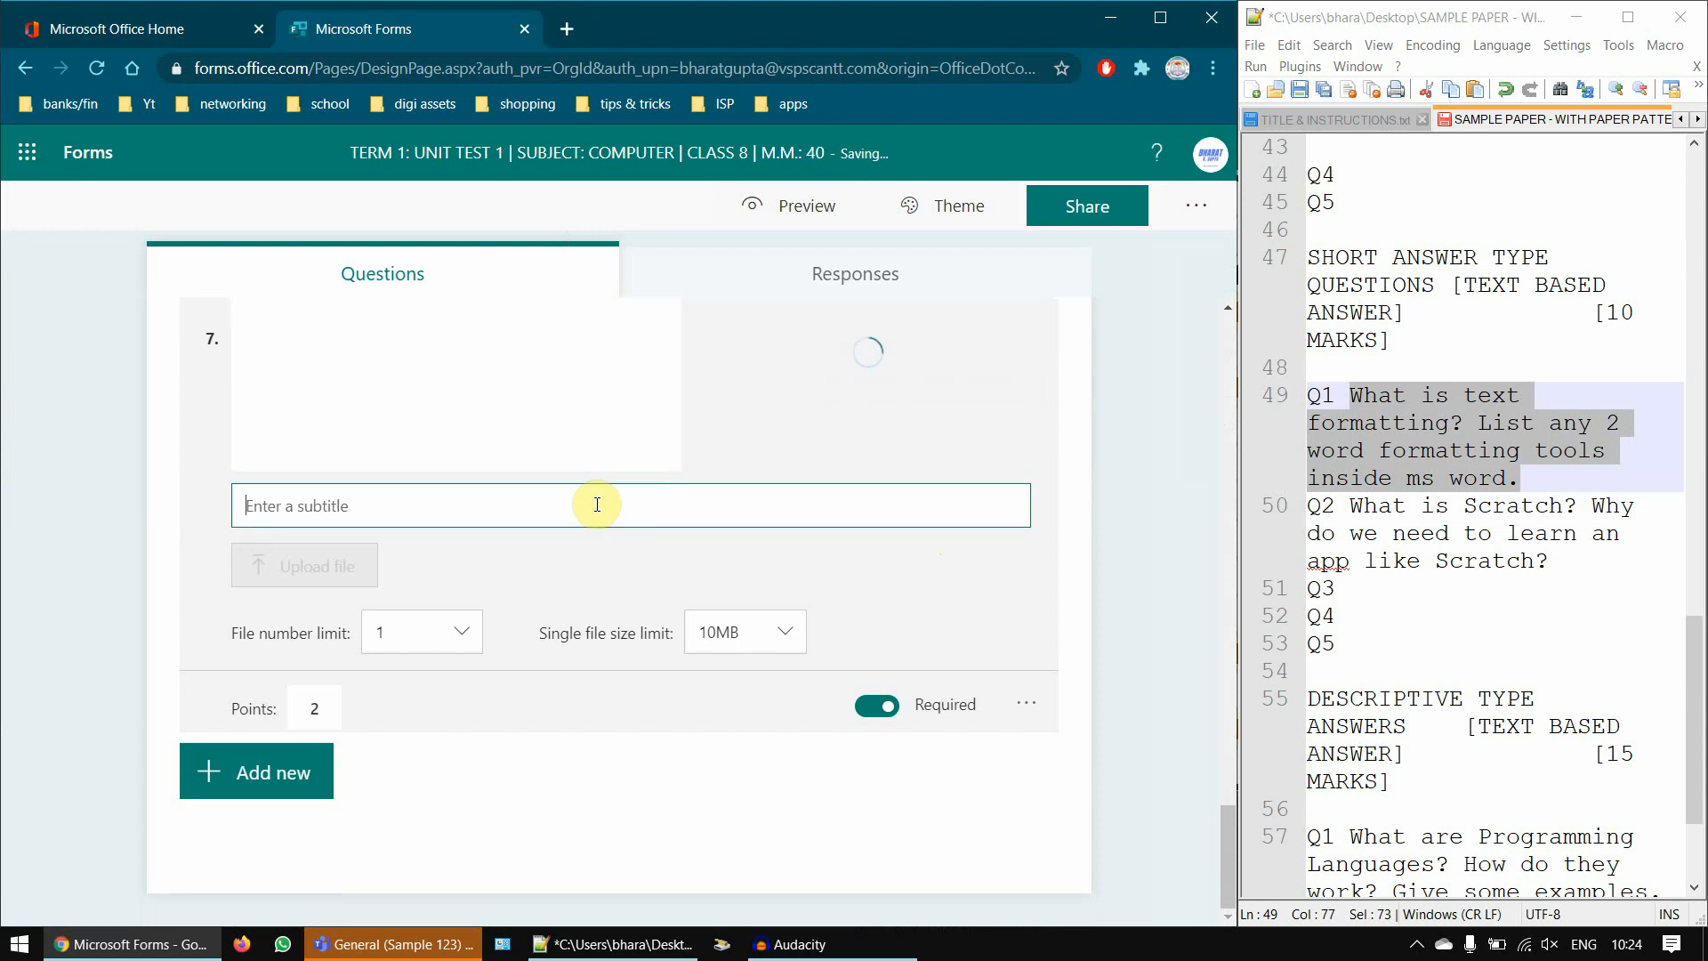
type("show the entire working of thi")
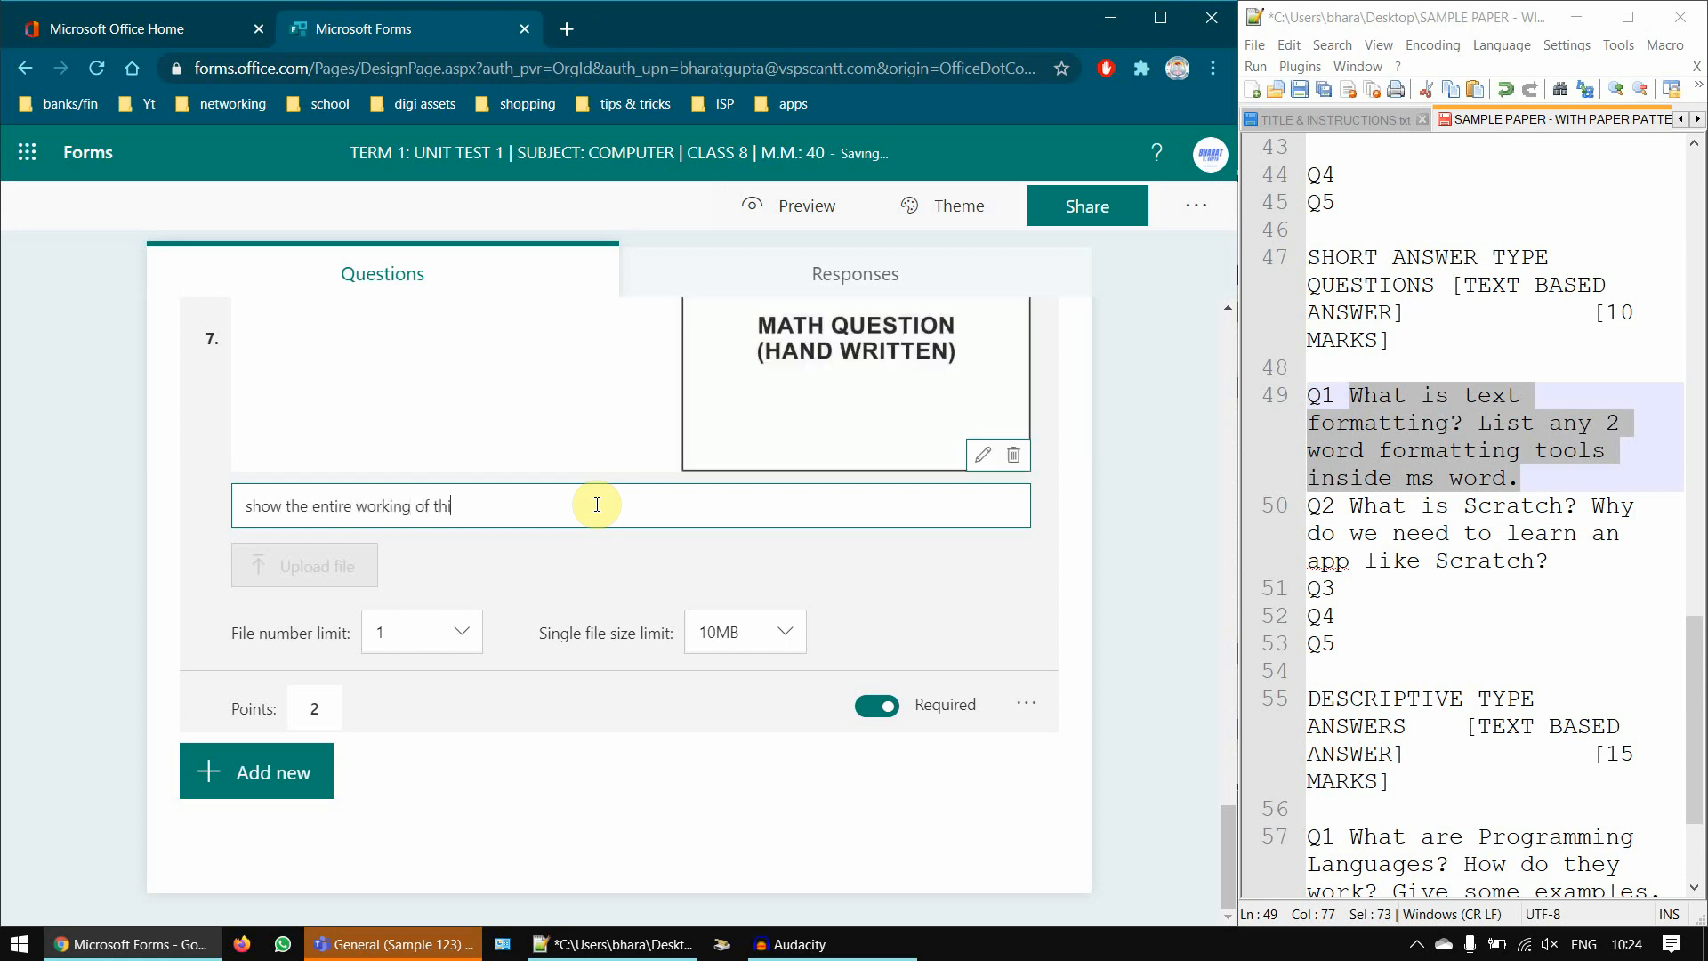
type("s math problem")
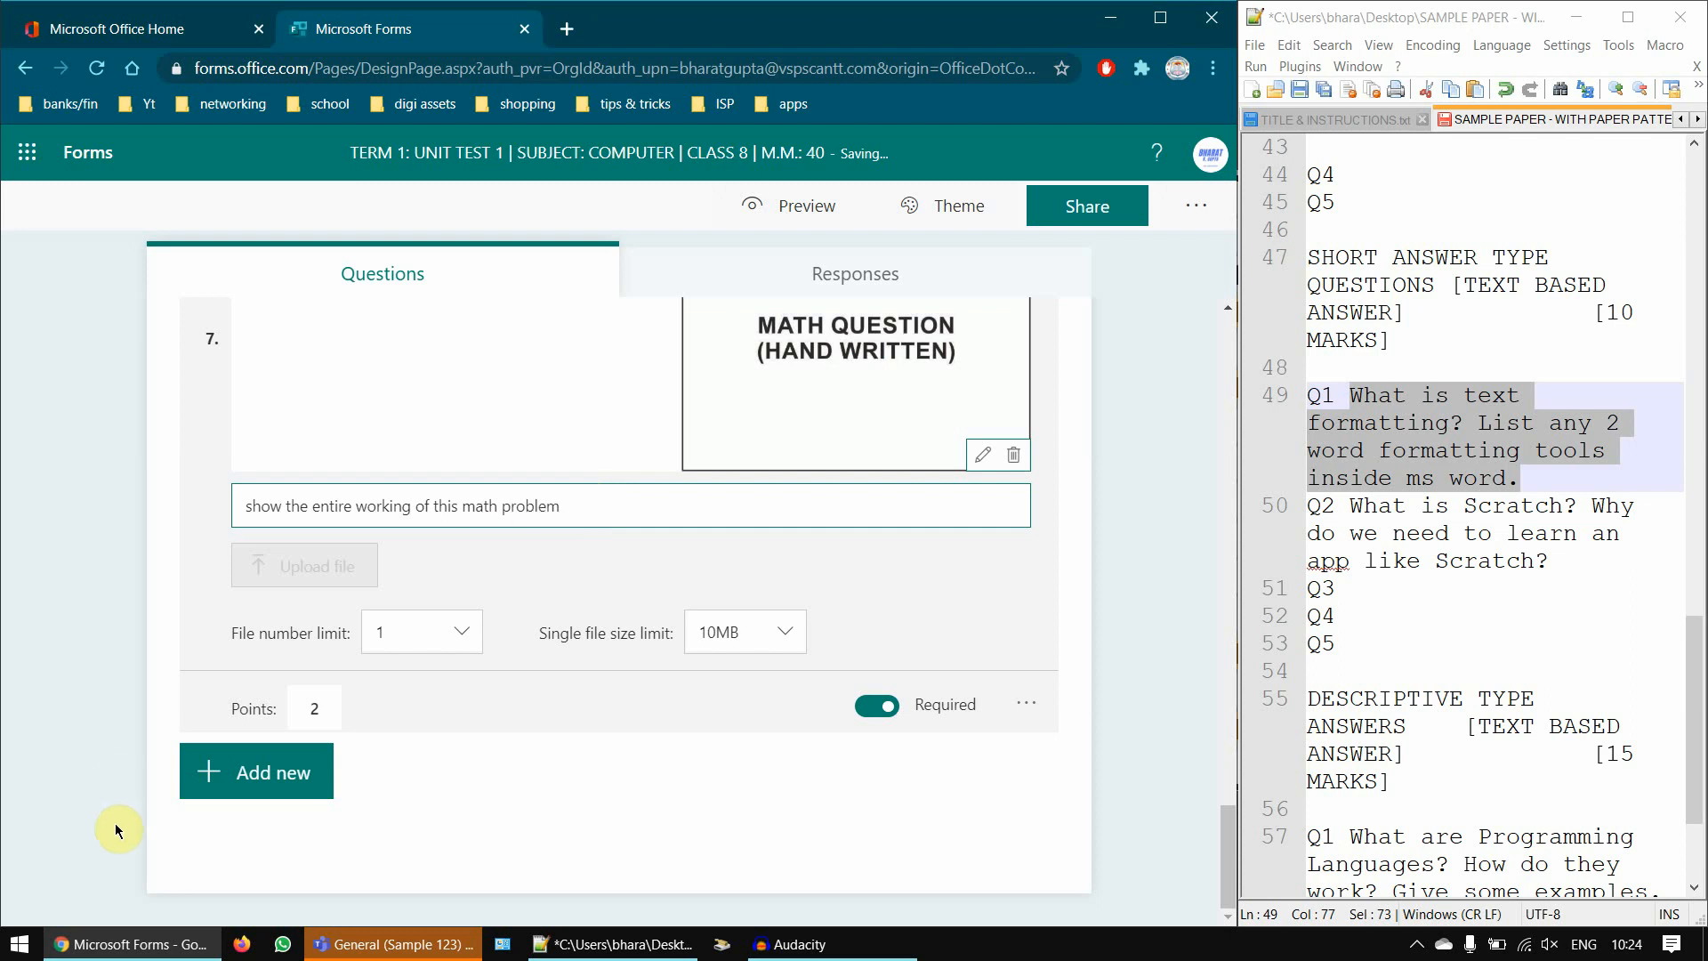
- Review the points, file size limit, image and subtitle of question 7
left_click(328, 712)
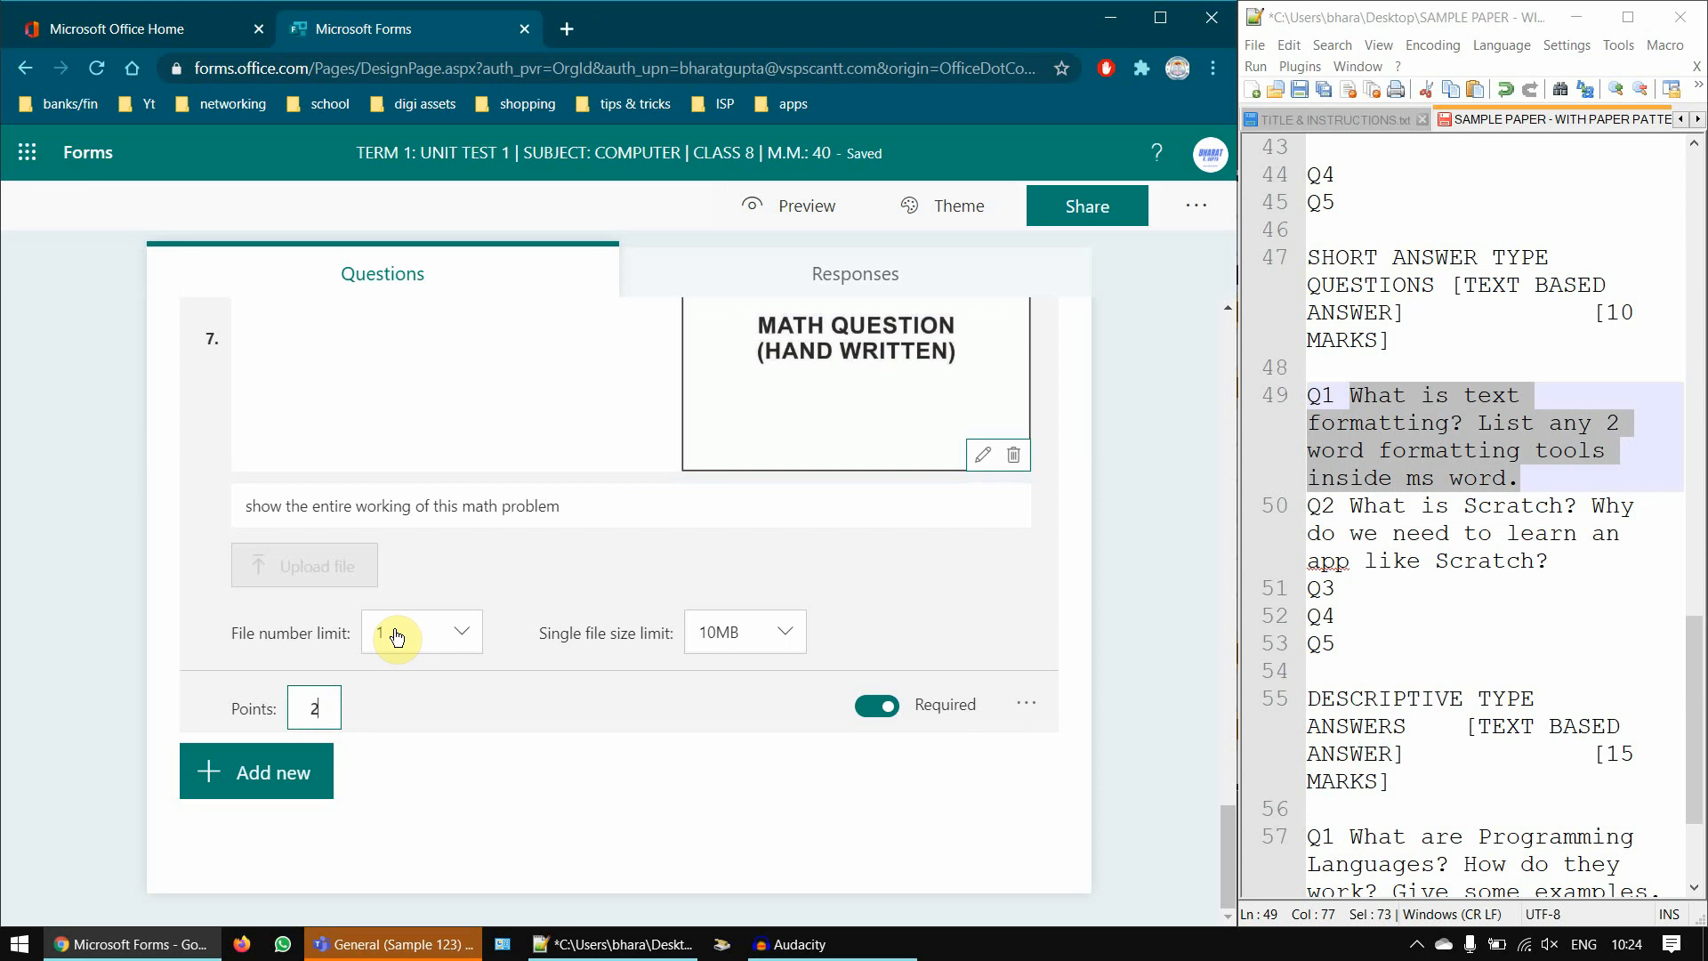
left_click(768, 637)
left_click(750, 674)
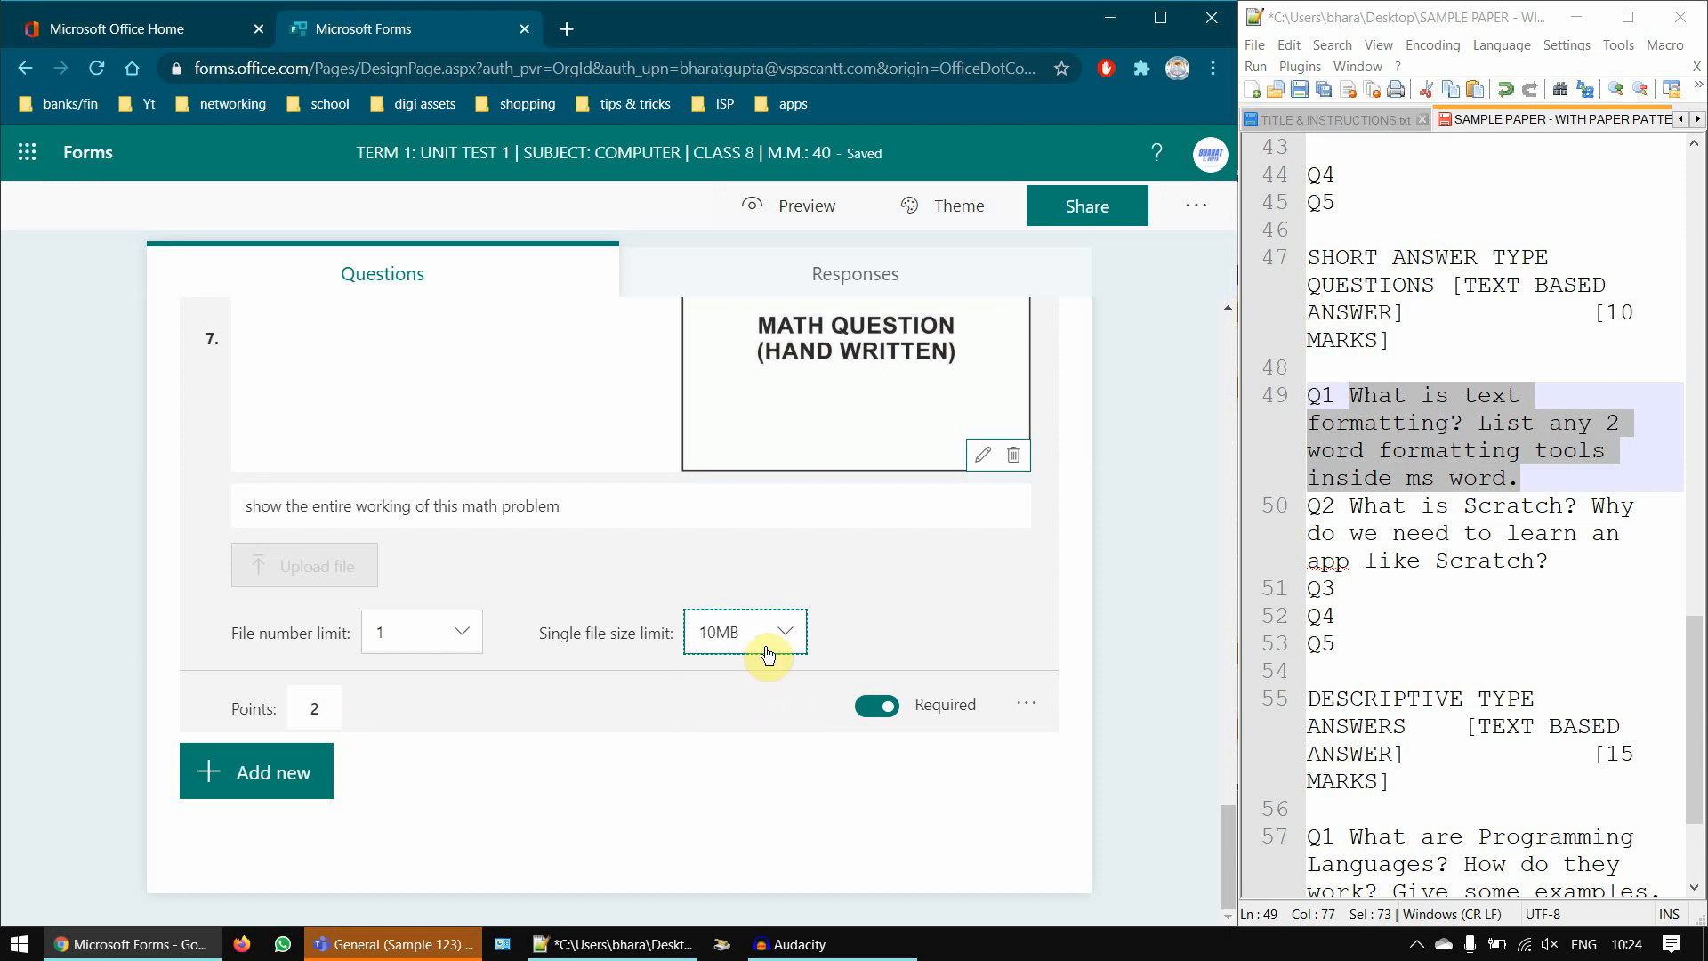
scroll(801, 622, "up", 2)
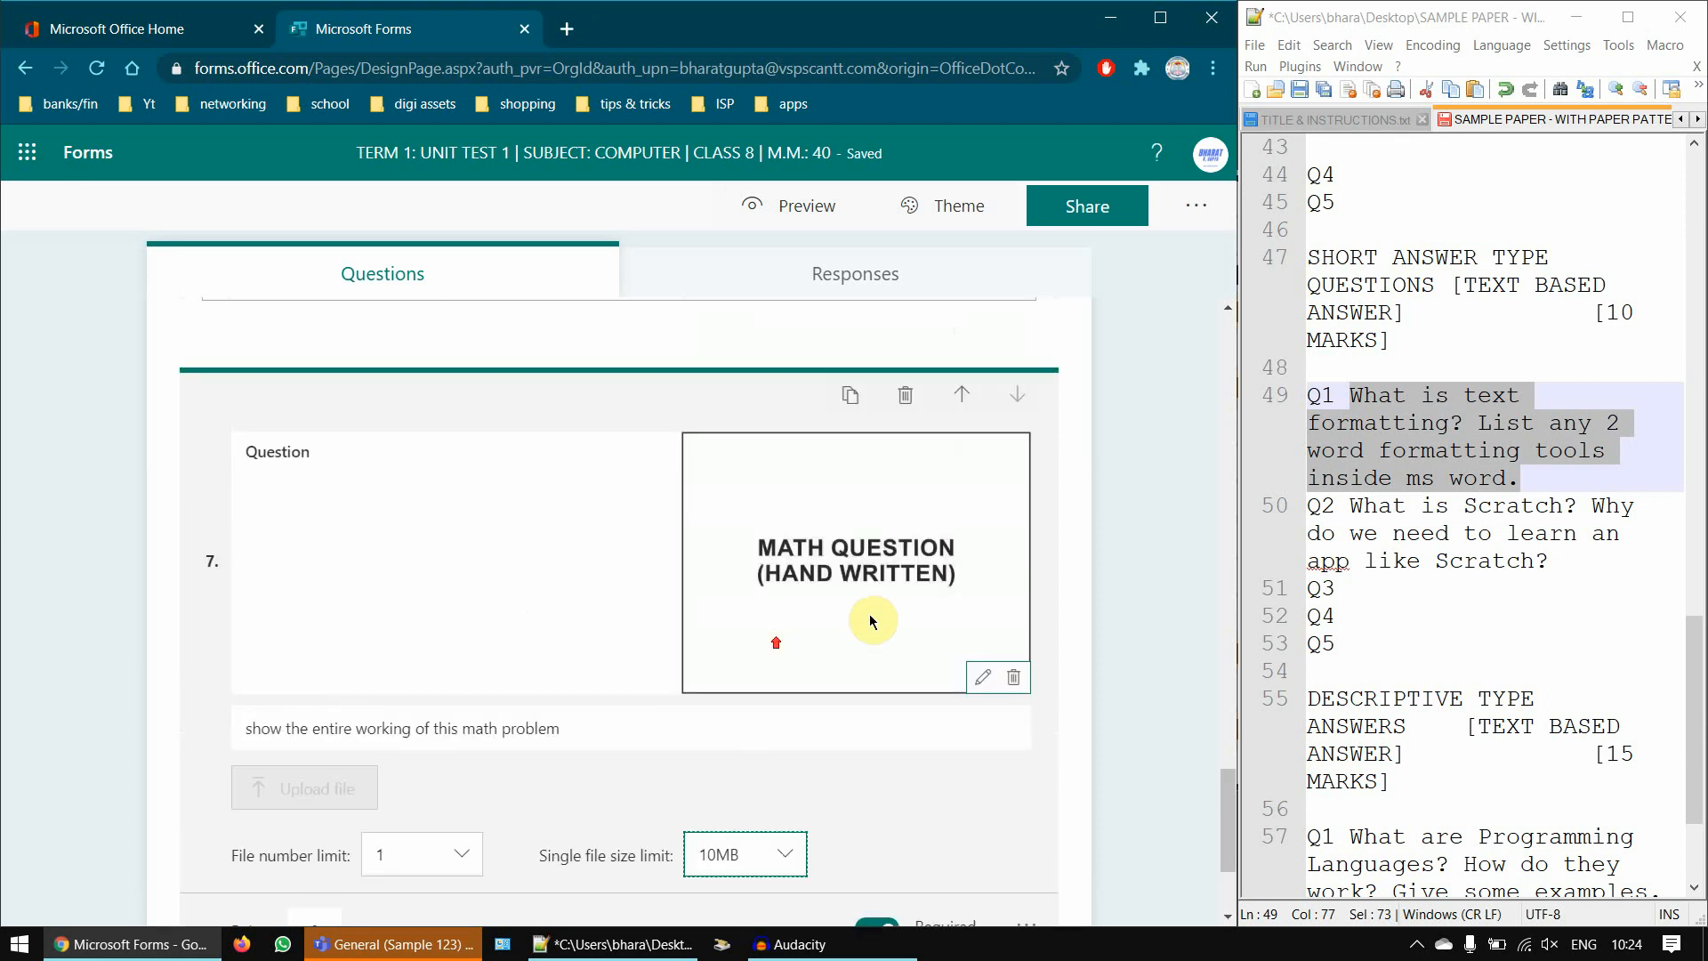
scroll(847, 585, "down", 1)
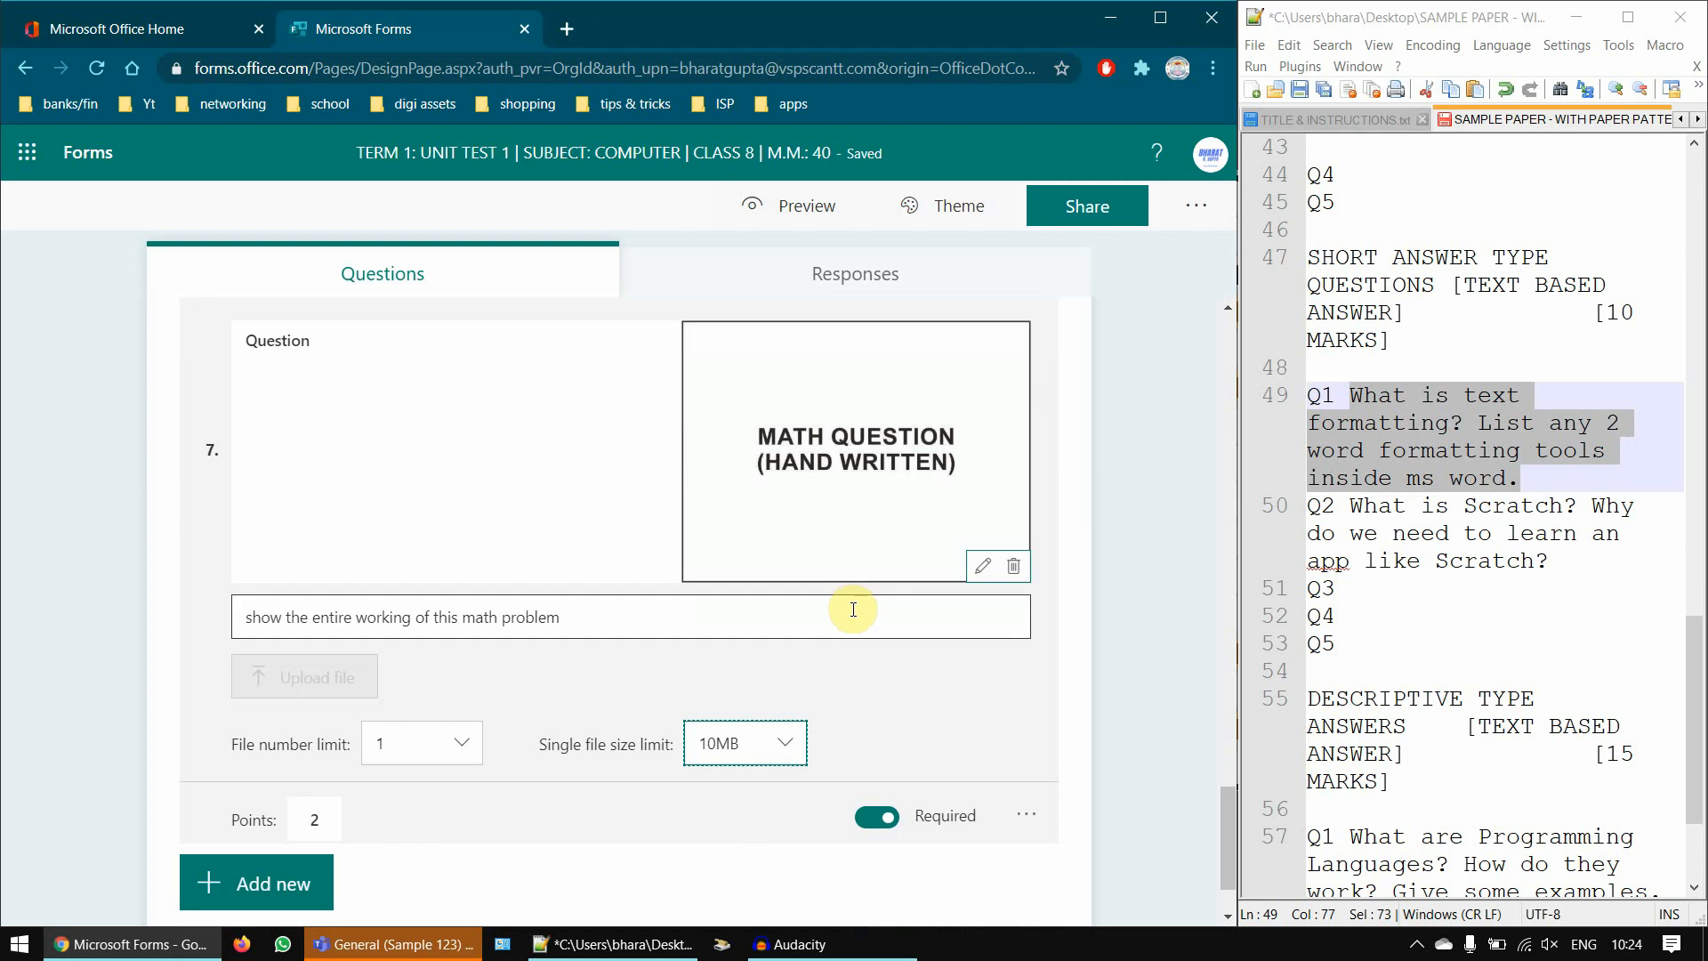
triple_click(852, 616)
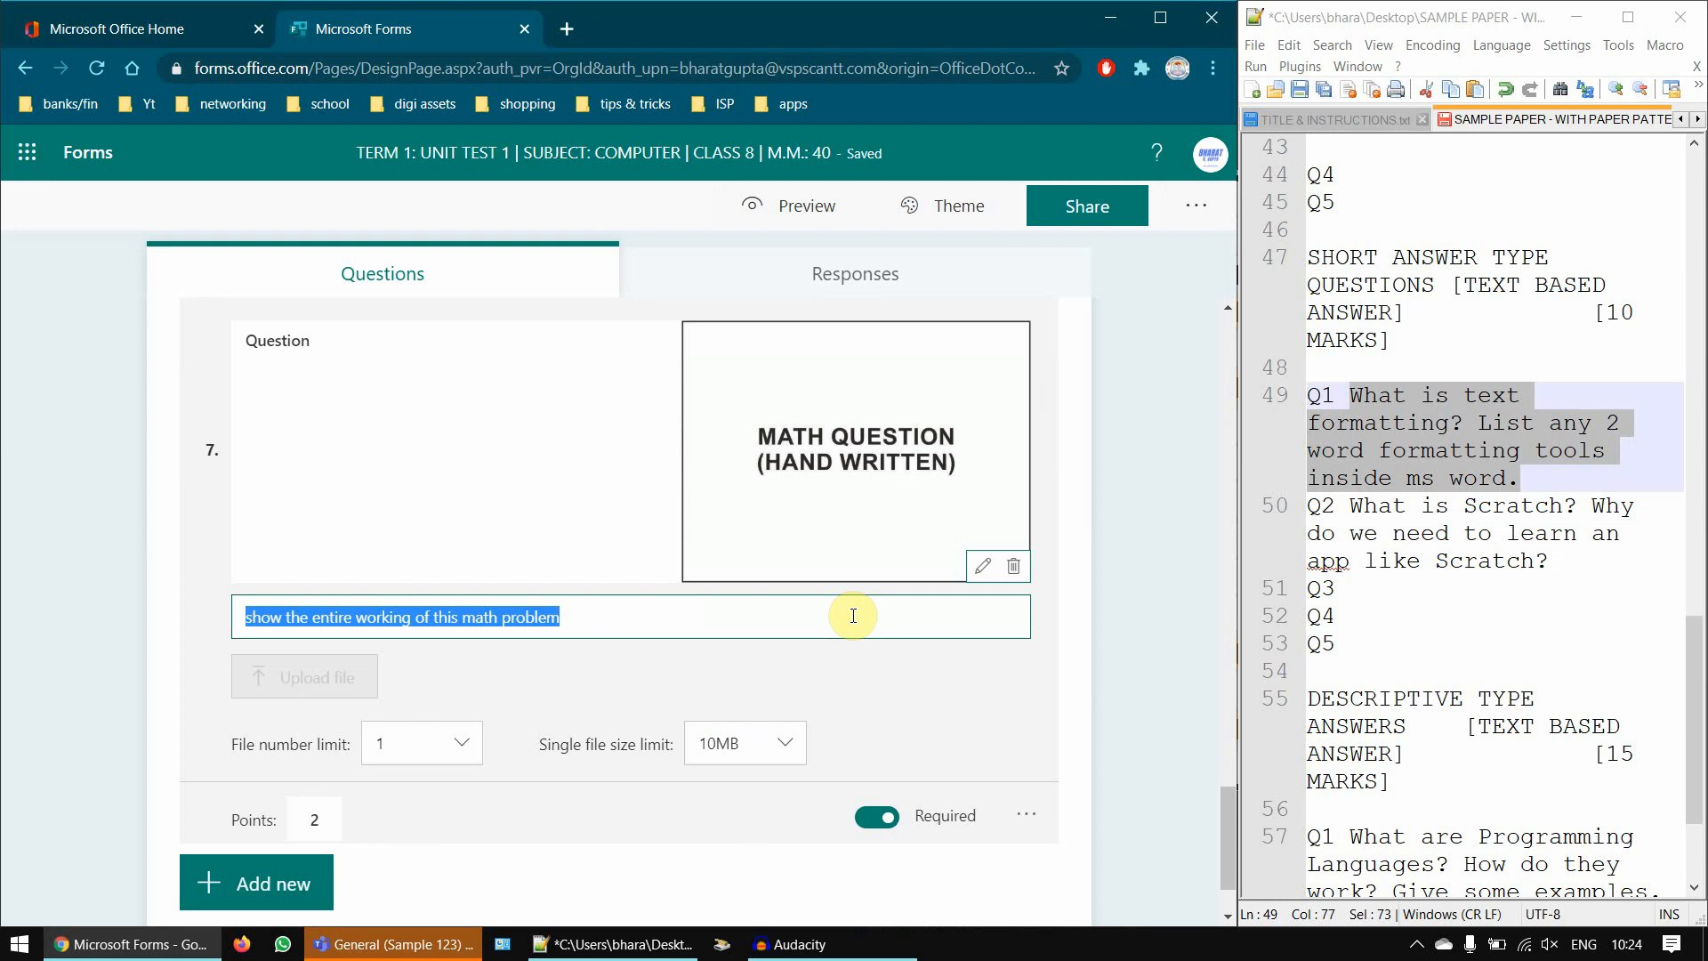
scroll(659, 579, "down", 2)
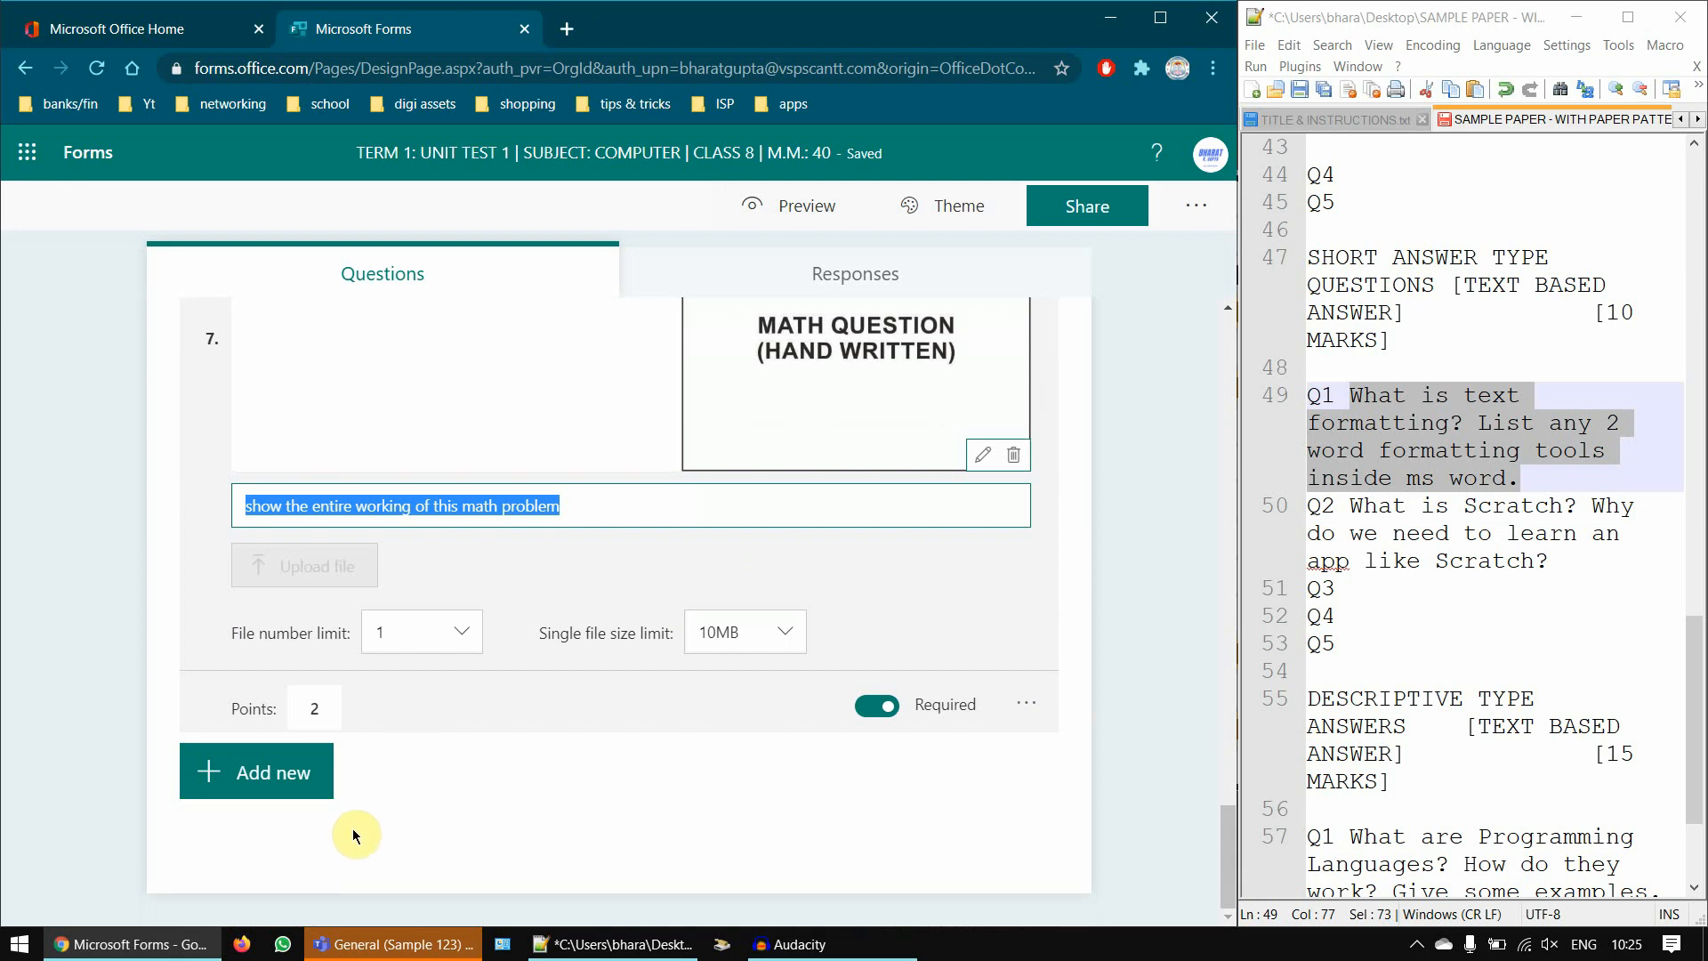
- Switch to the sample paper in Notepad++ and read the descriptive type answers section
left_click(1487, 759)
scroll(1468, 757, "down", 2)
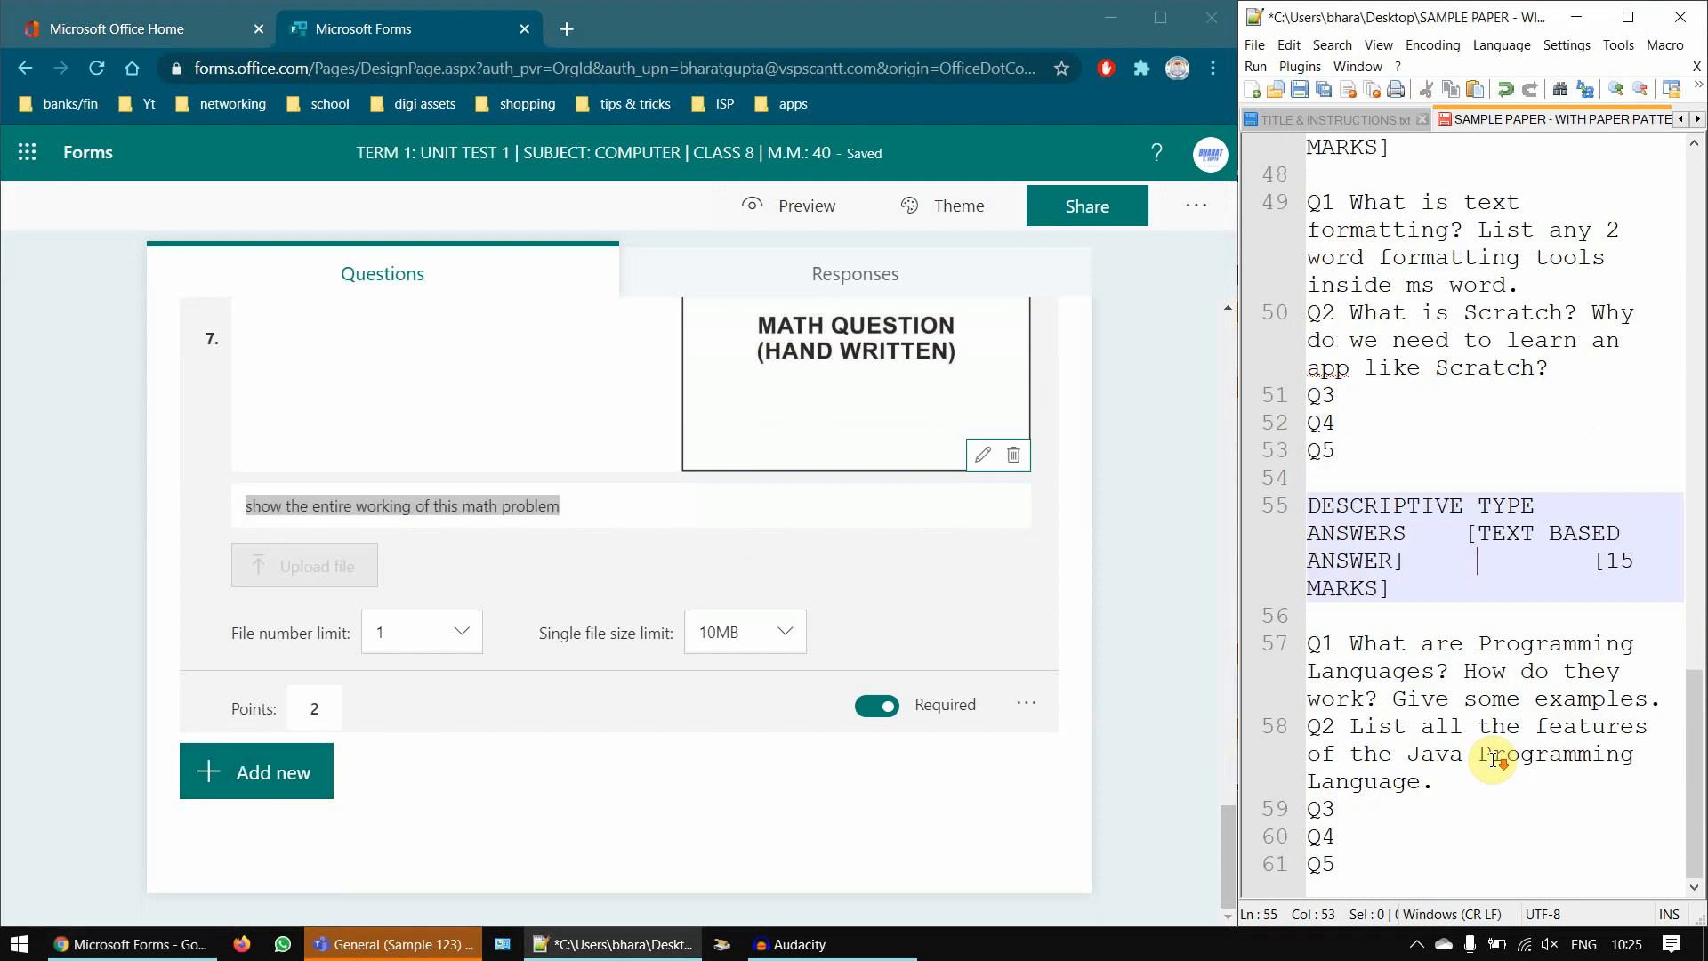
double_click(1404, 500)
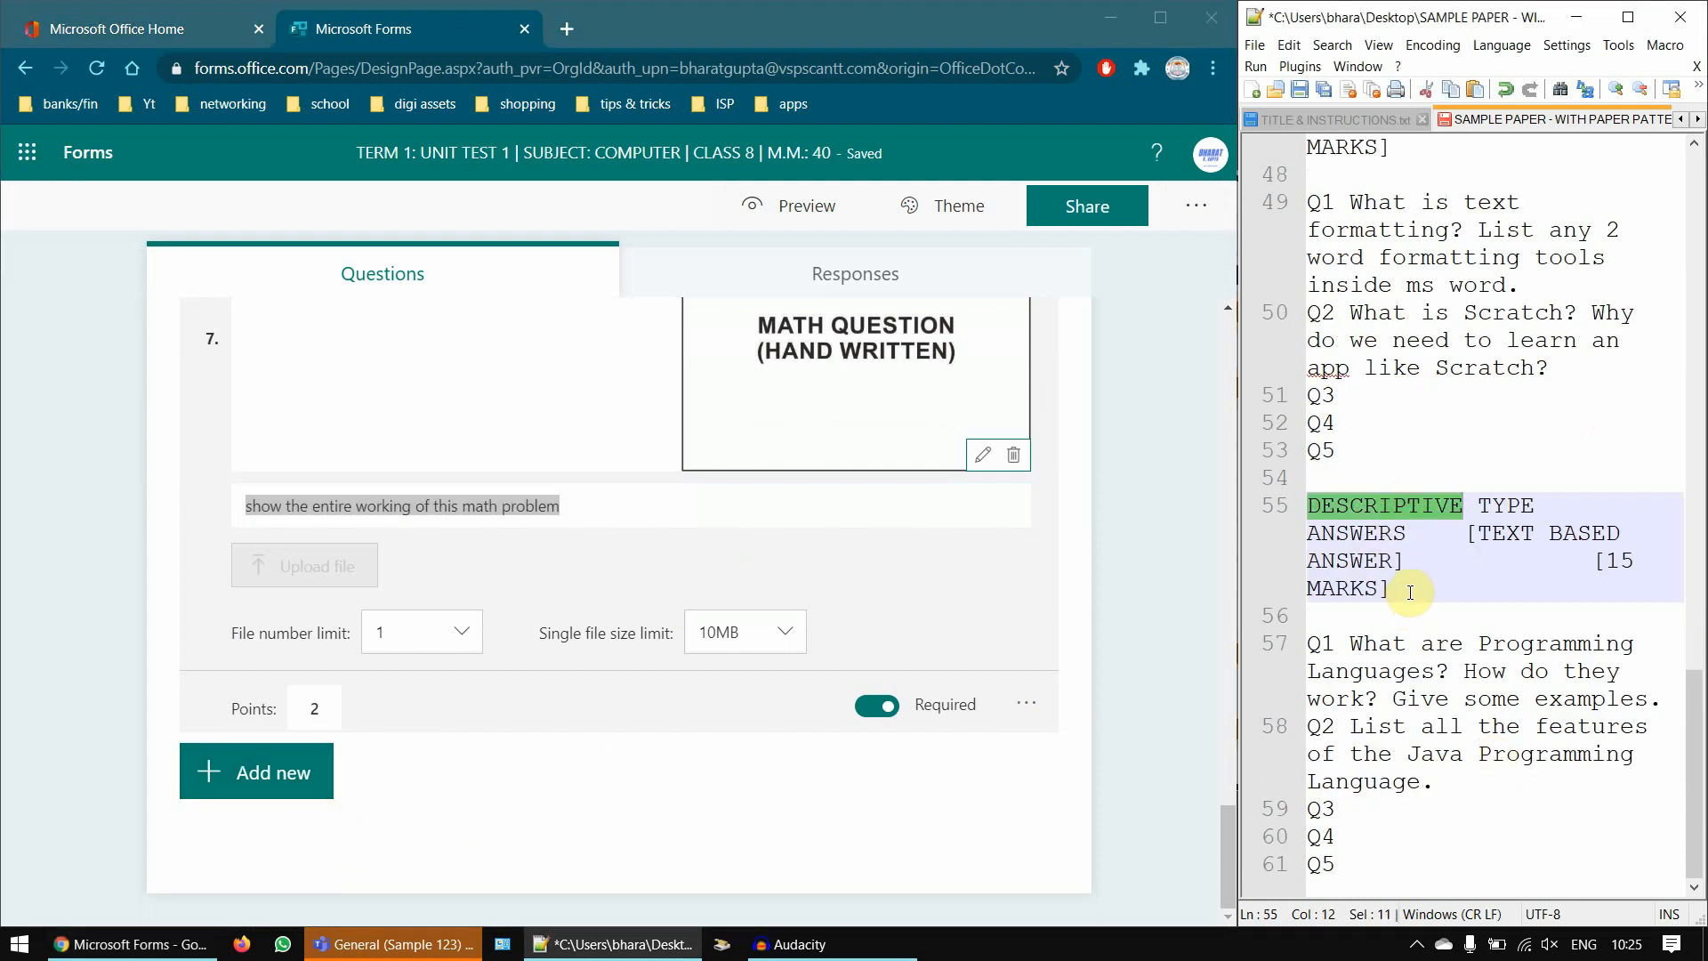
- Select the descriptive type answers heading in the sample paper and add a new text question after question 7
left_click(1410, 593, "shift")
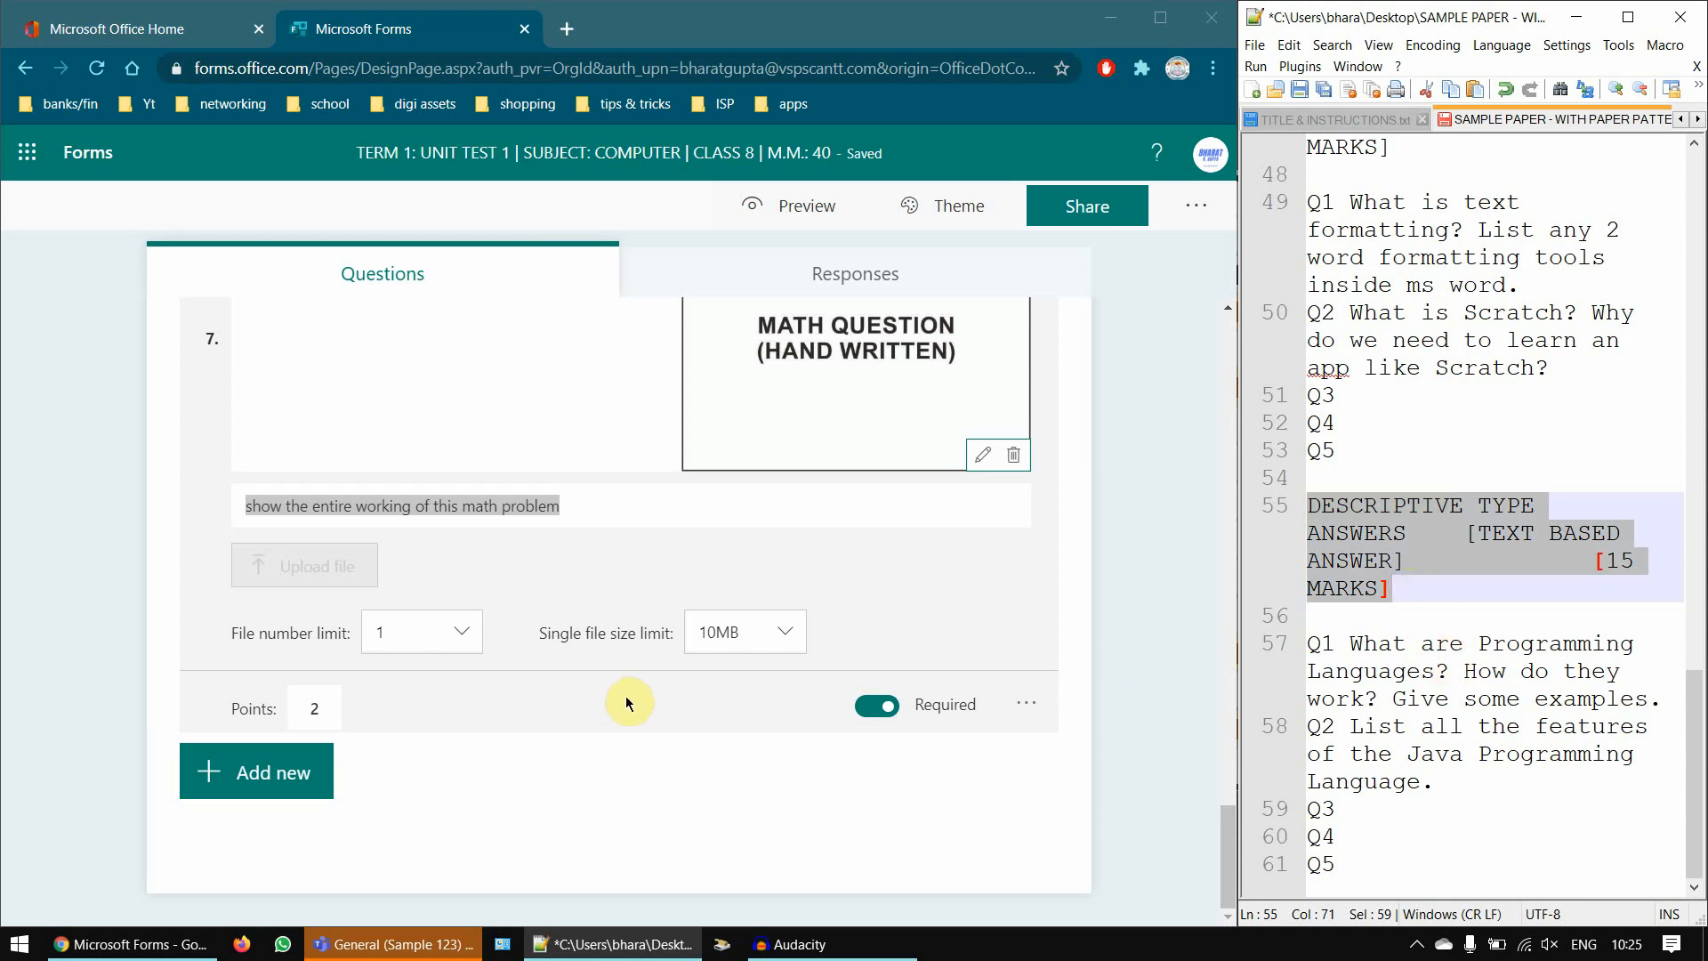
left_click(678, 838)
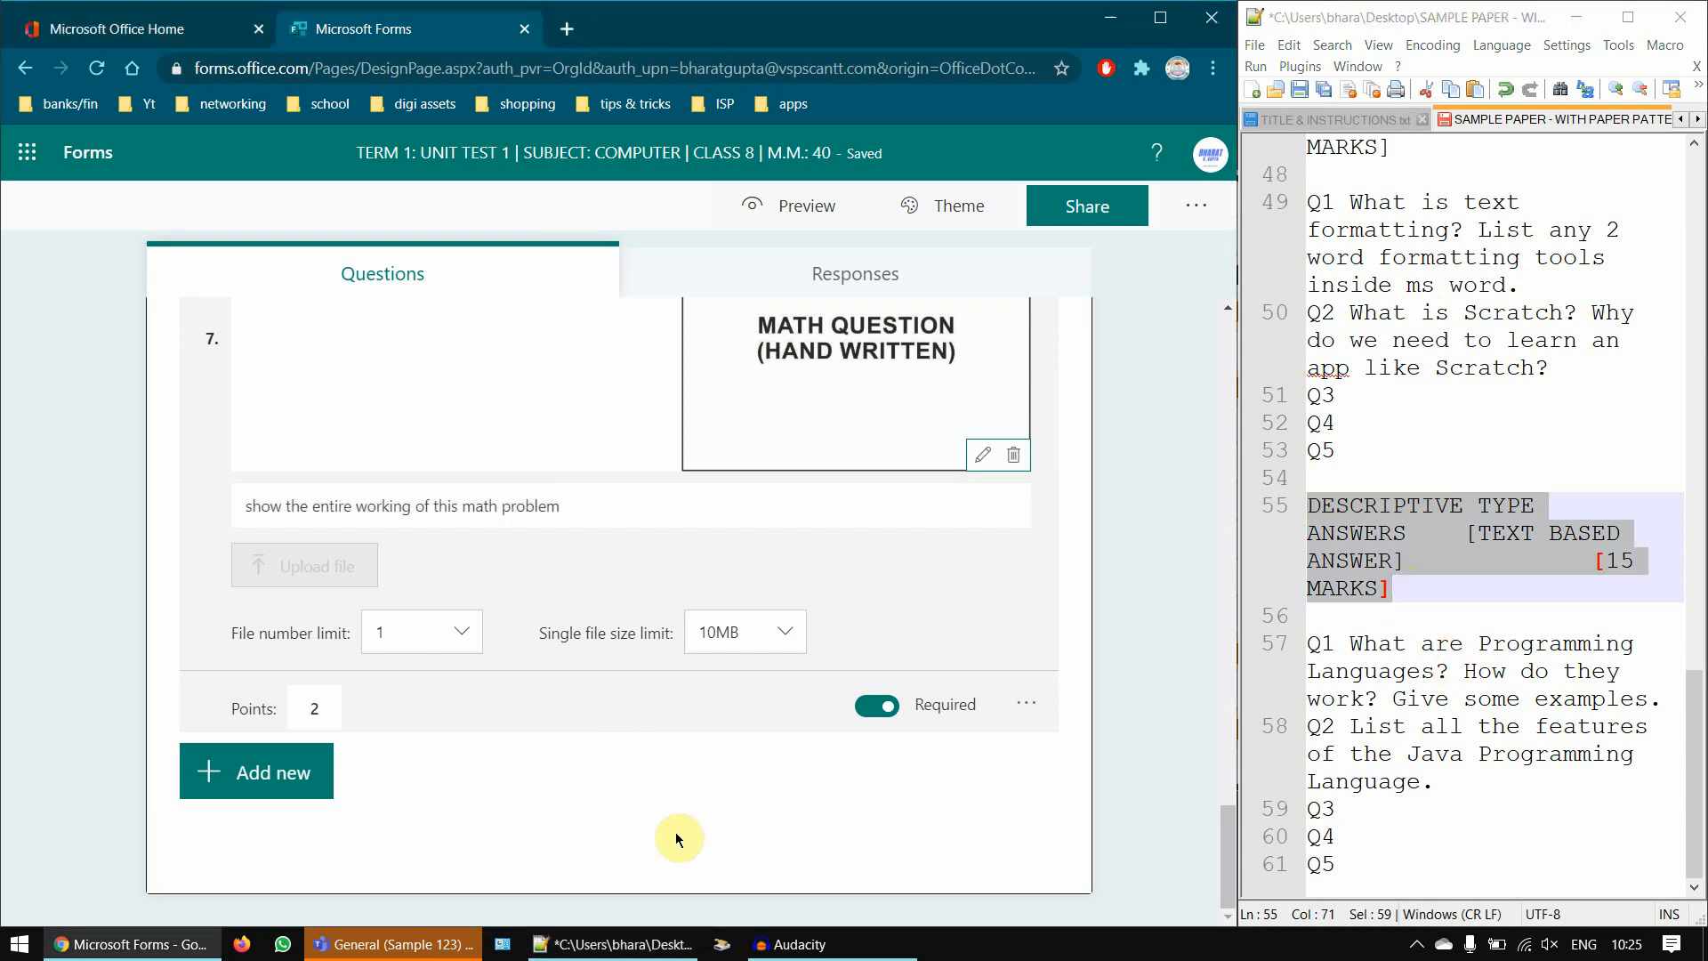
left_click(312, 779)
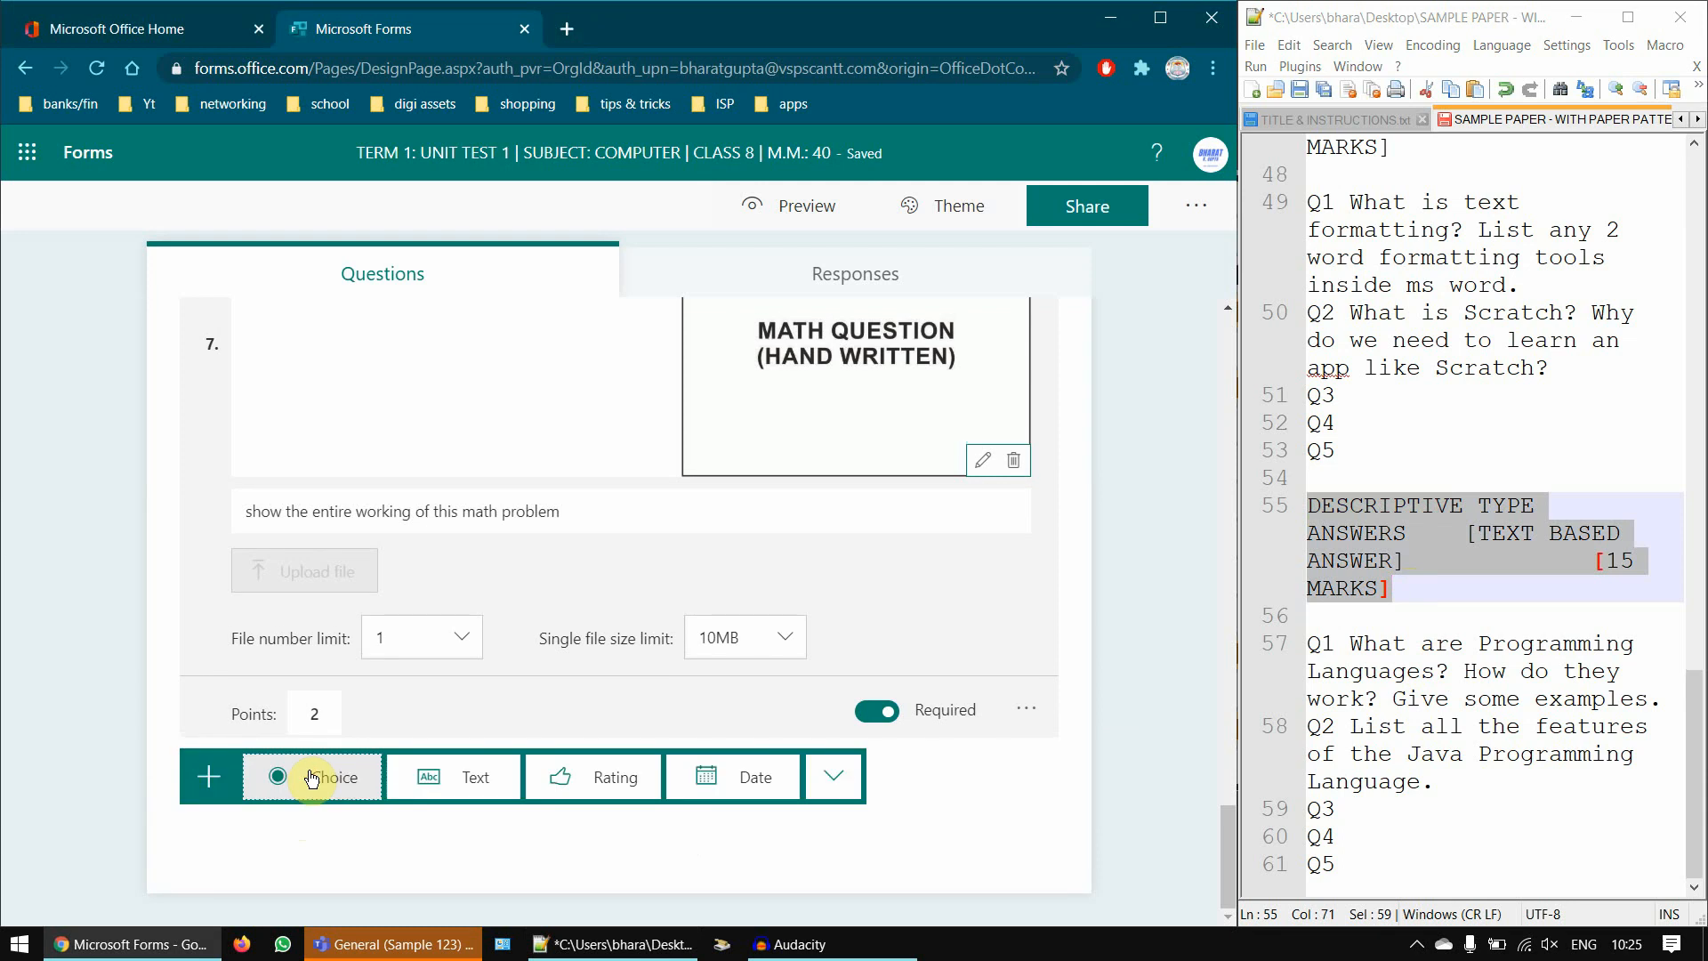
left_click(454, 795)
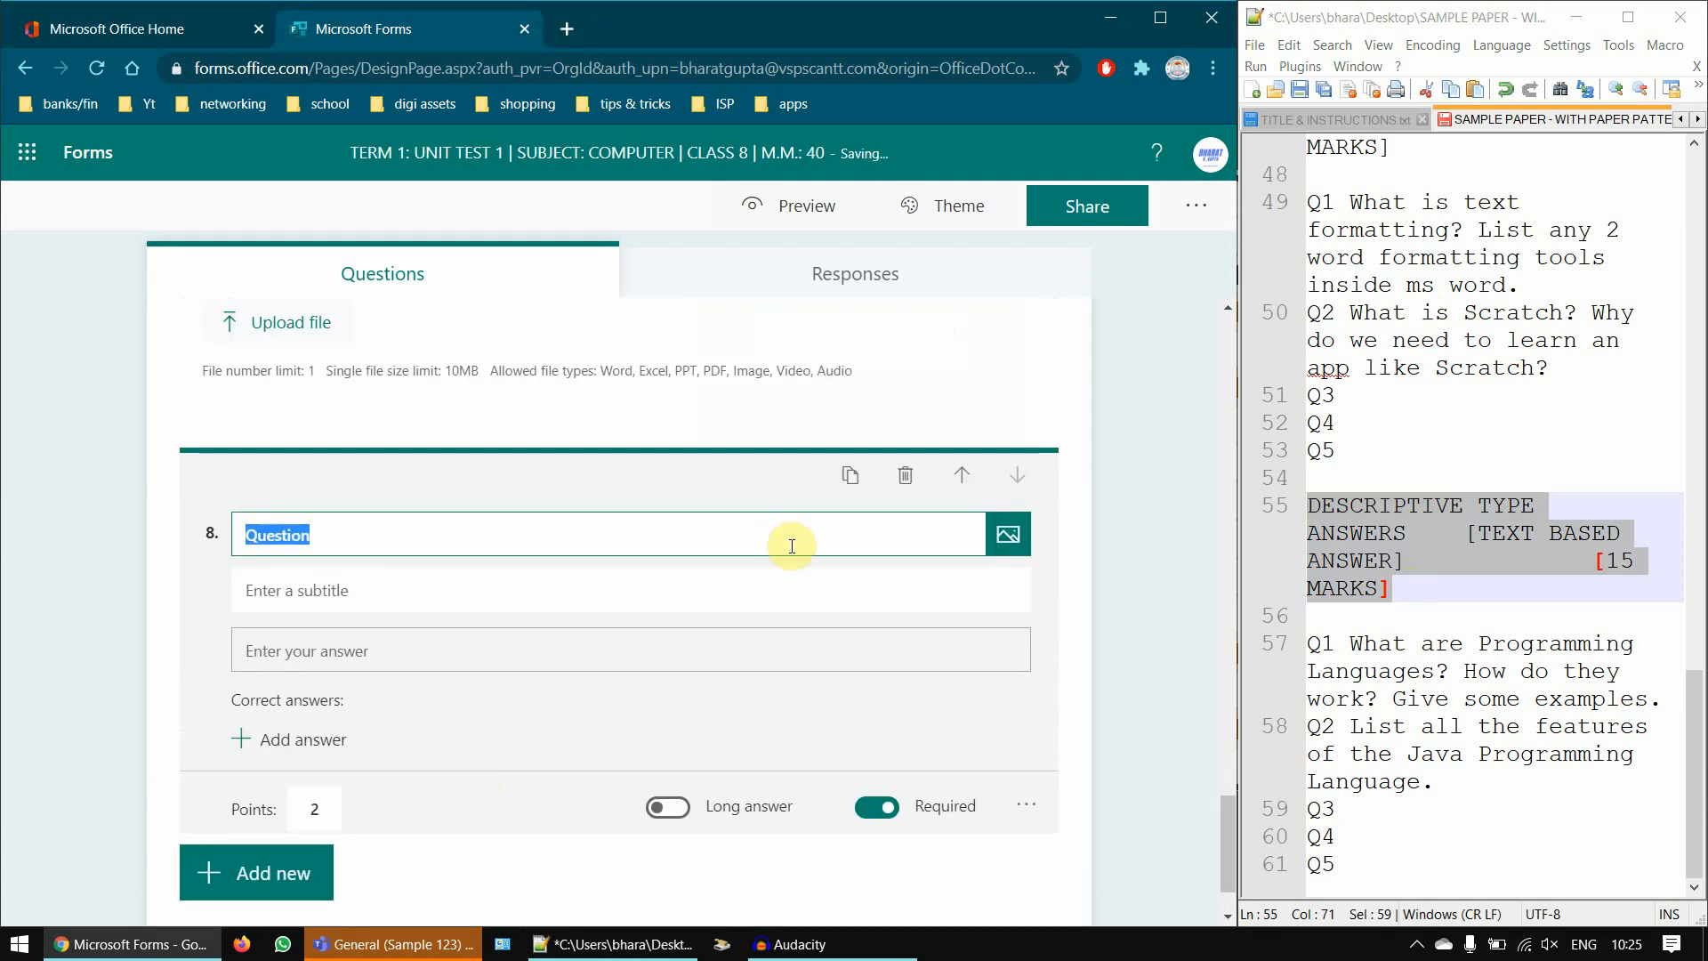
- Copy "What are Programming Languages? How do they work? Give some examples." from the sample paper into question 8 as its text
double_click(1378, 644)
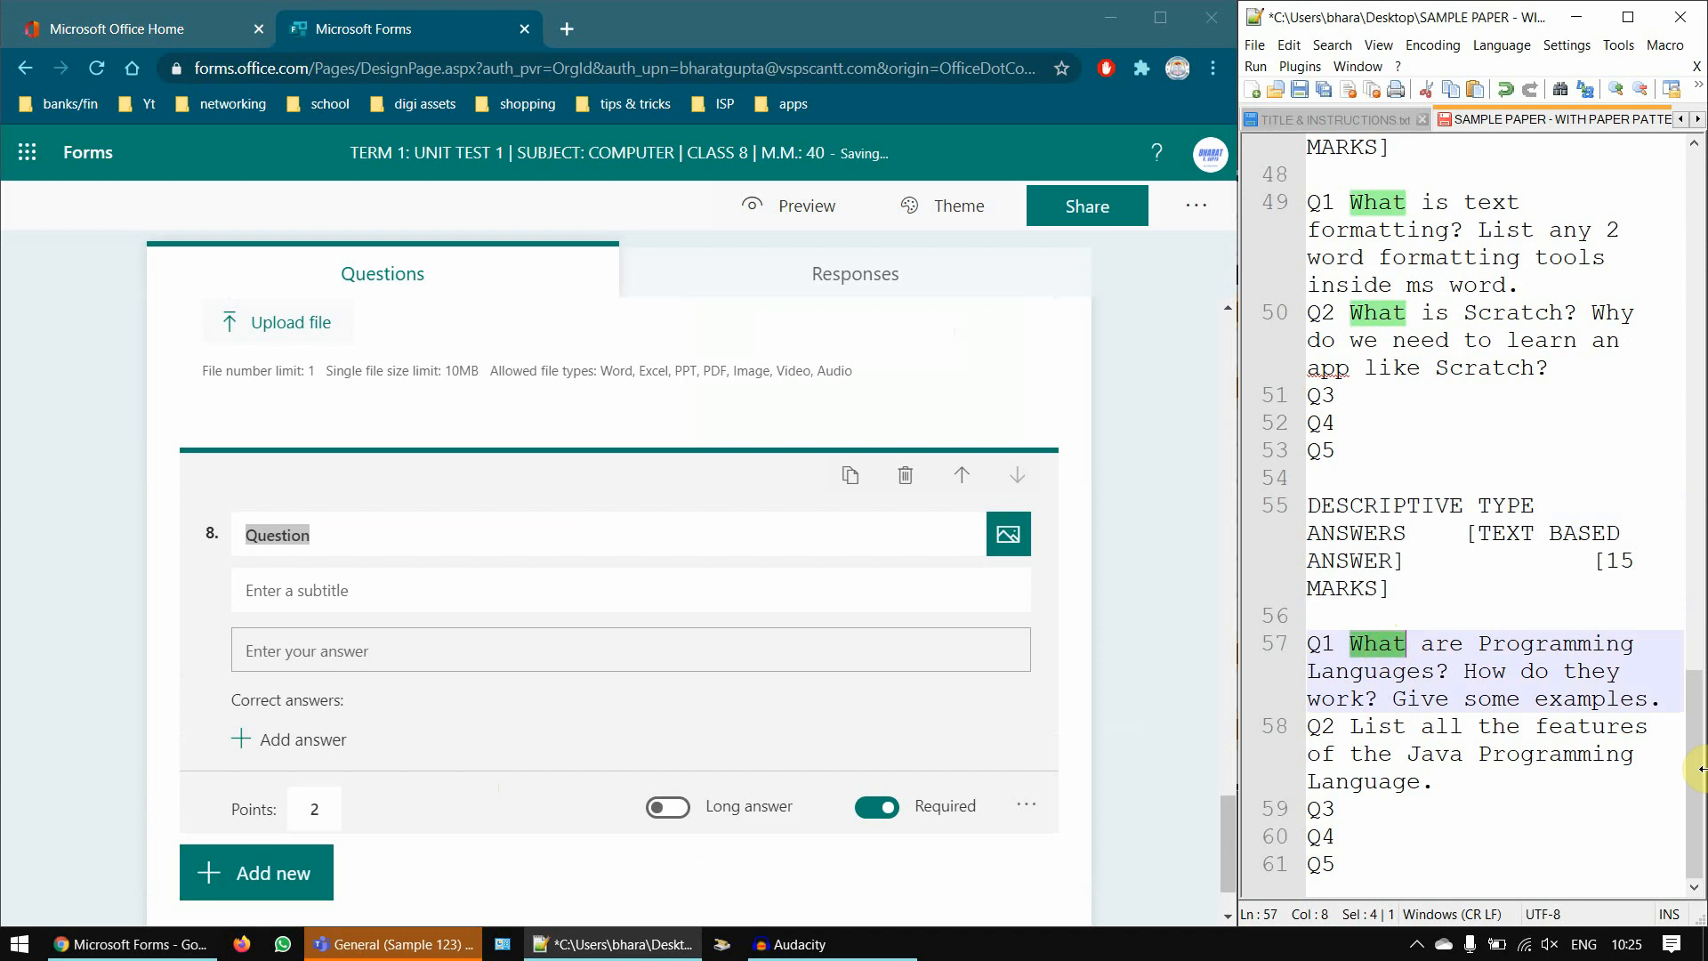
left_click(1670, 702, "shift")
key("ctrl+c")
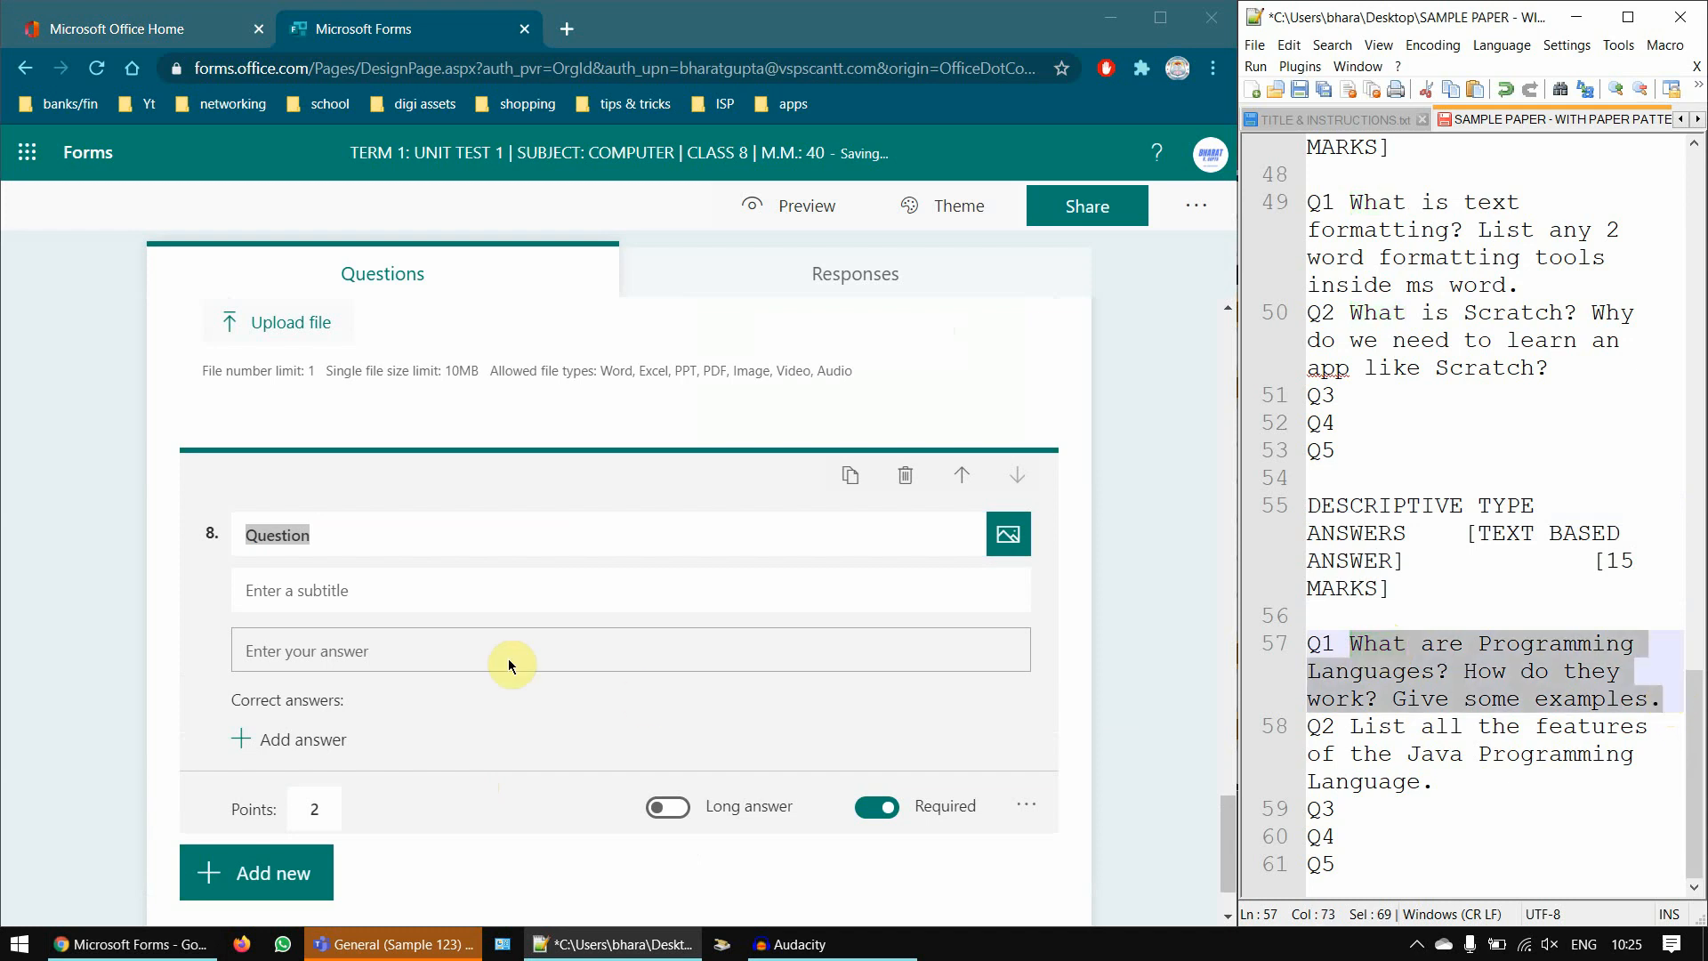
left_click(443, 533)
key("ctrl+v")
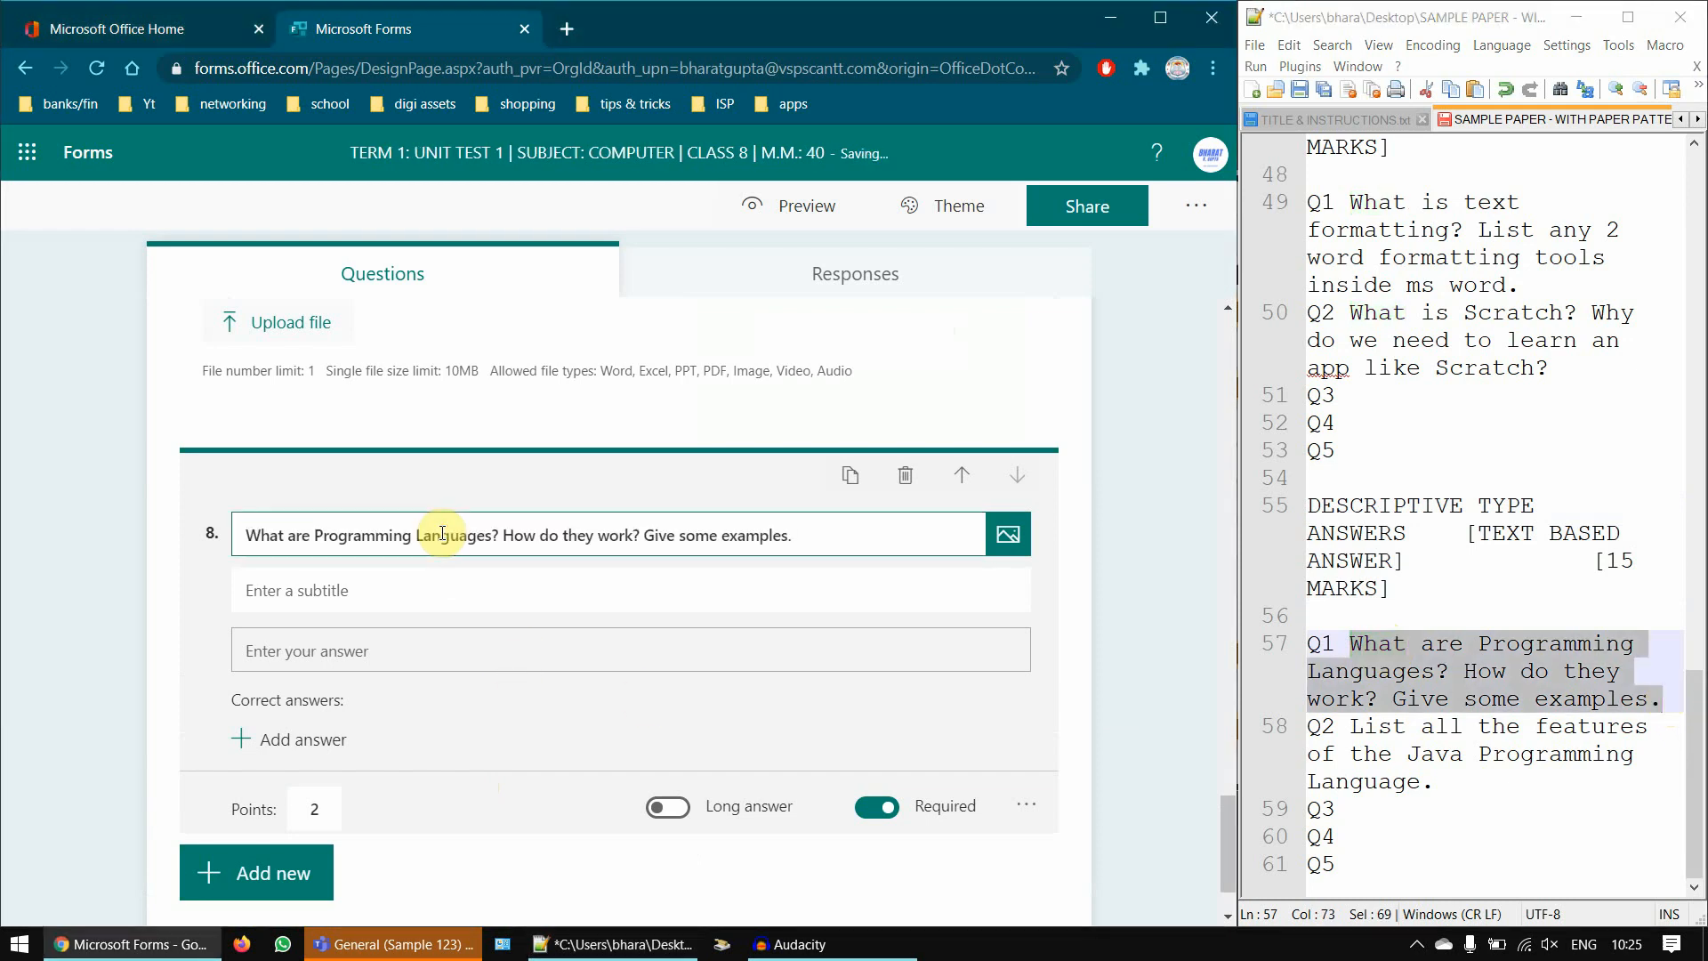
- Make question 8 a long-answer question worth 3 points
left_click(668, 807)
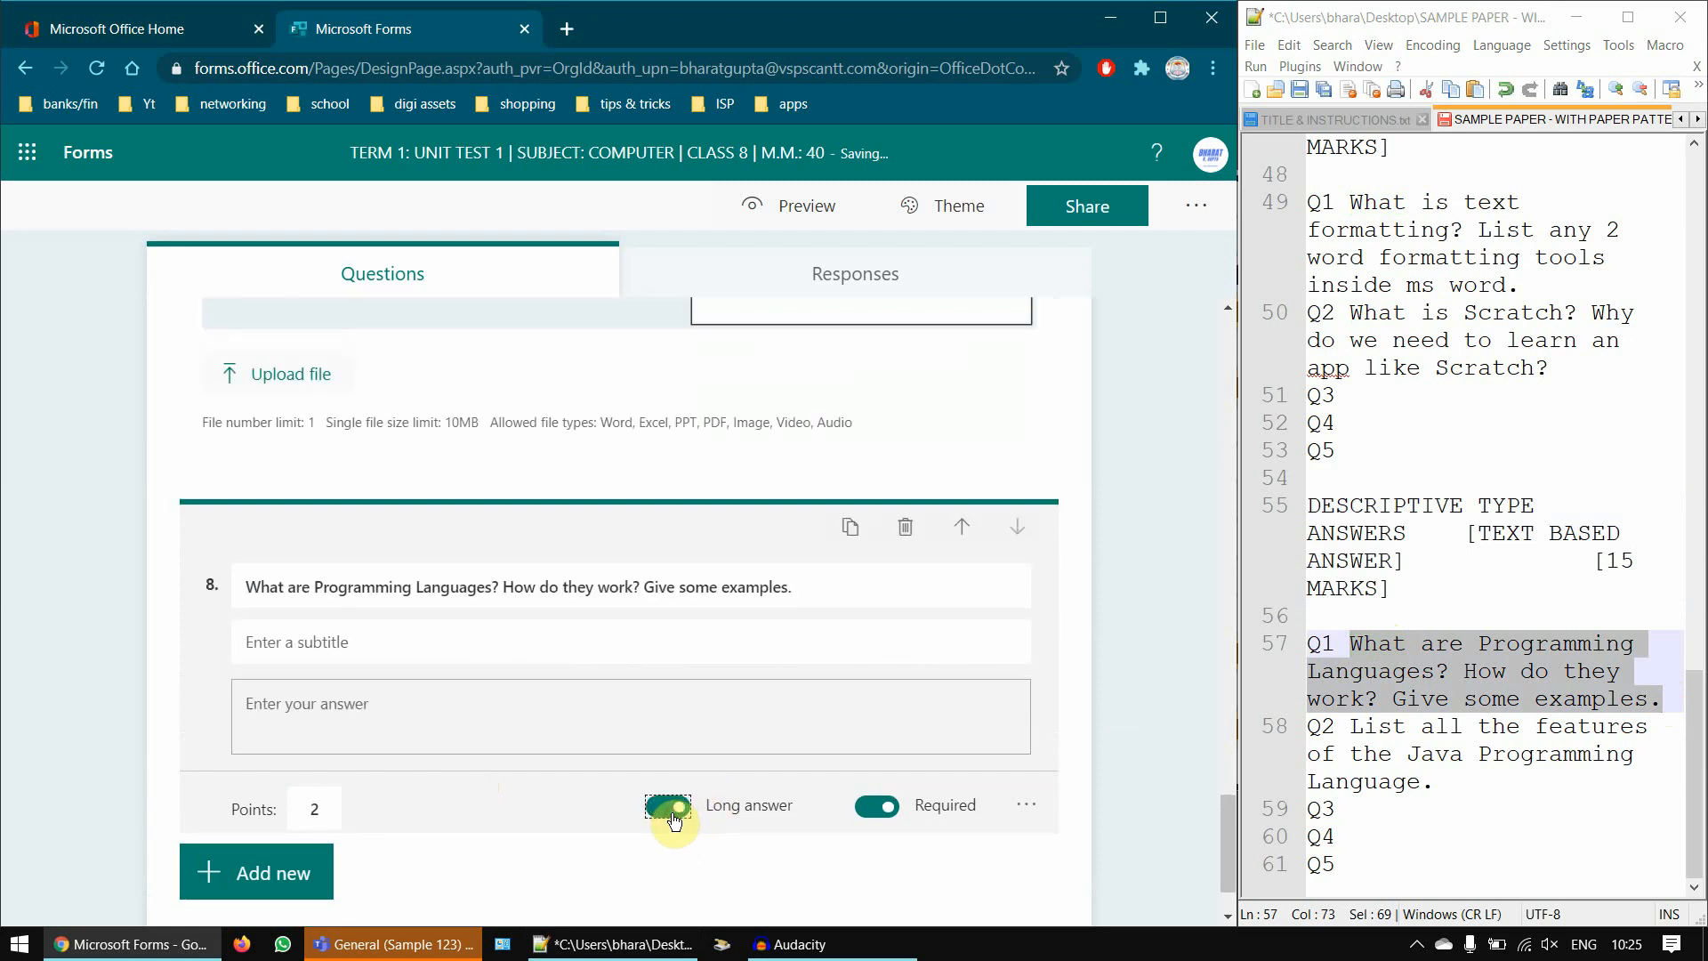
left_click(314, 808)
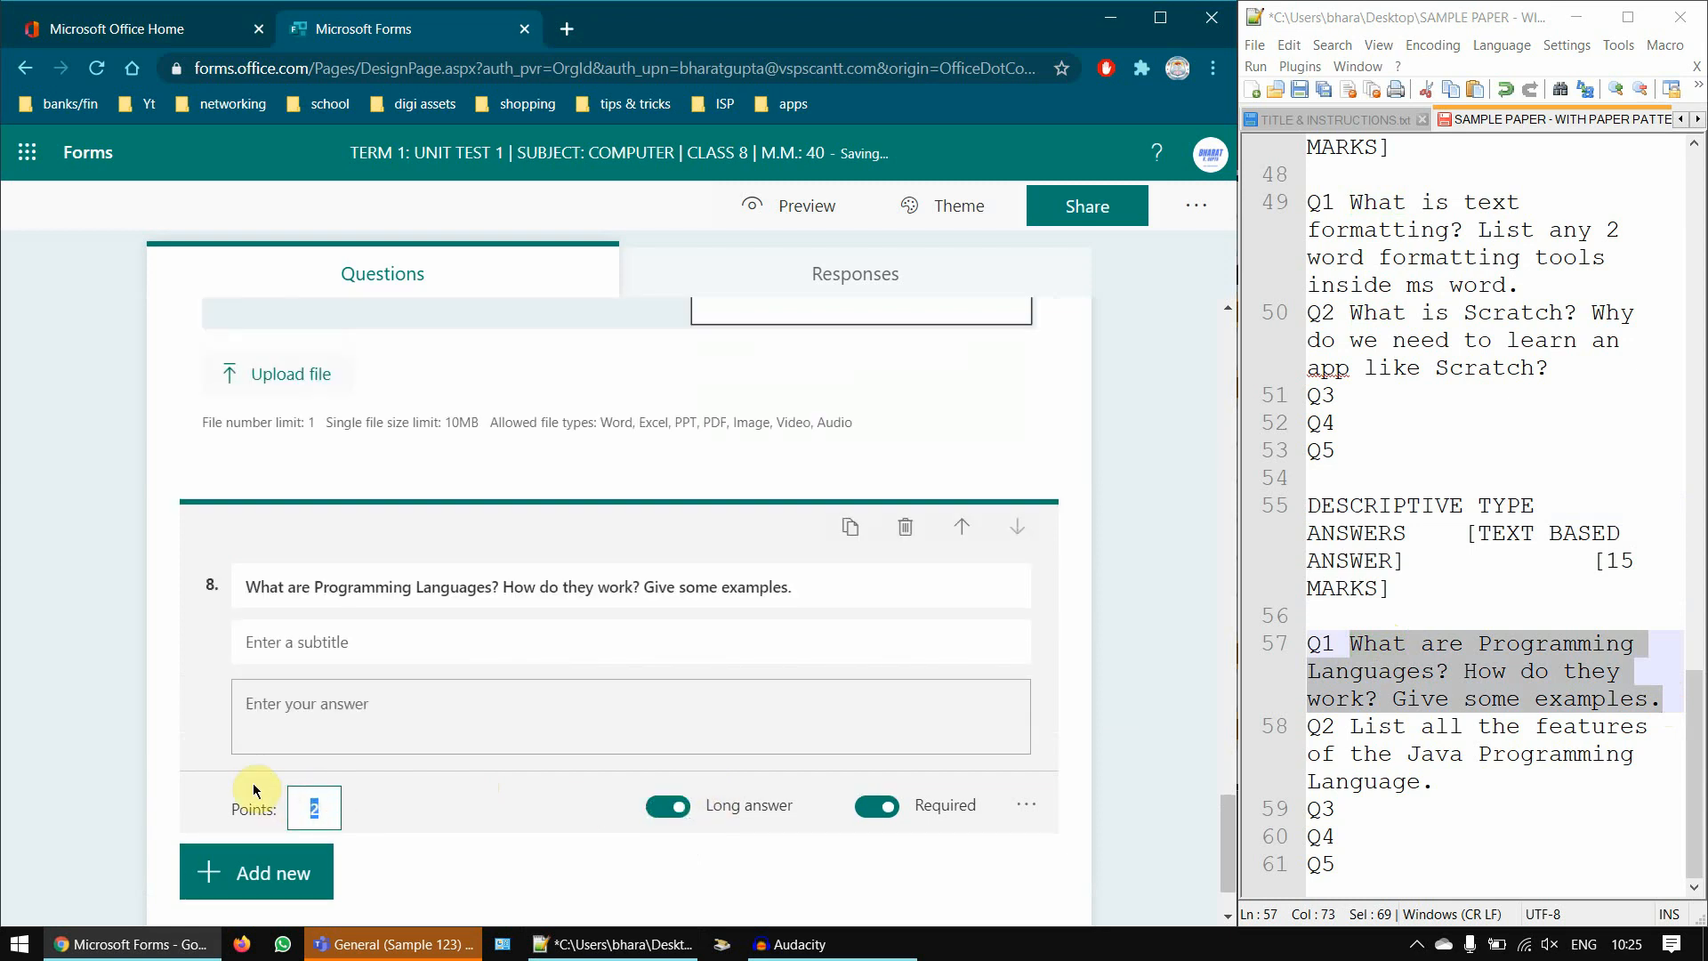
type("3")
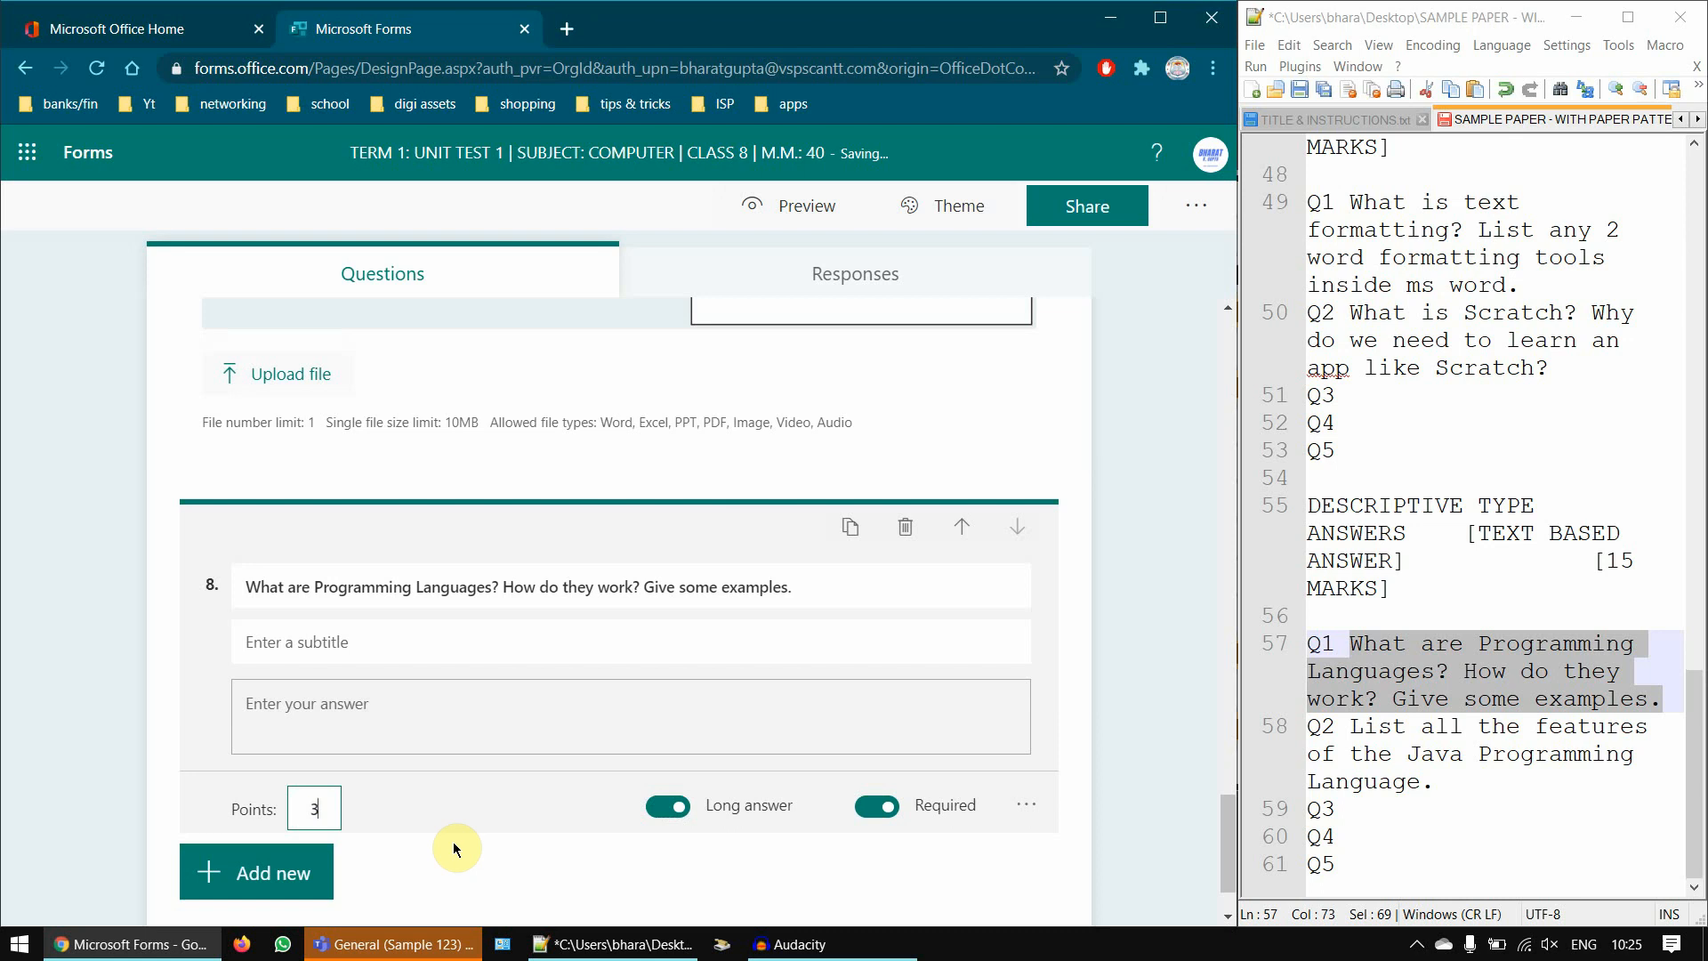
scroll(501, 803, "down", 1)
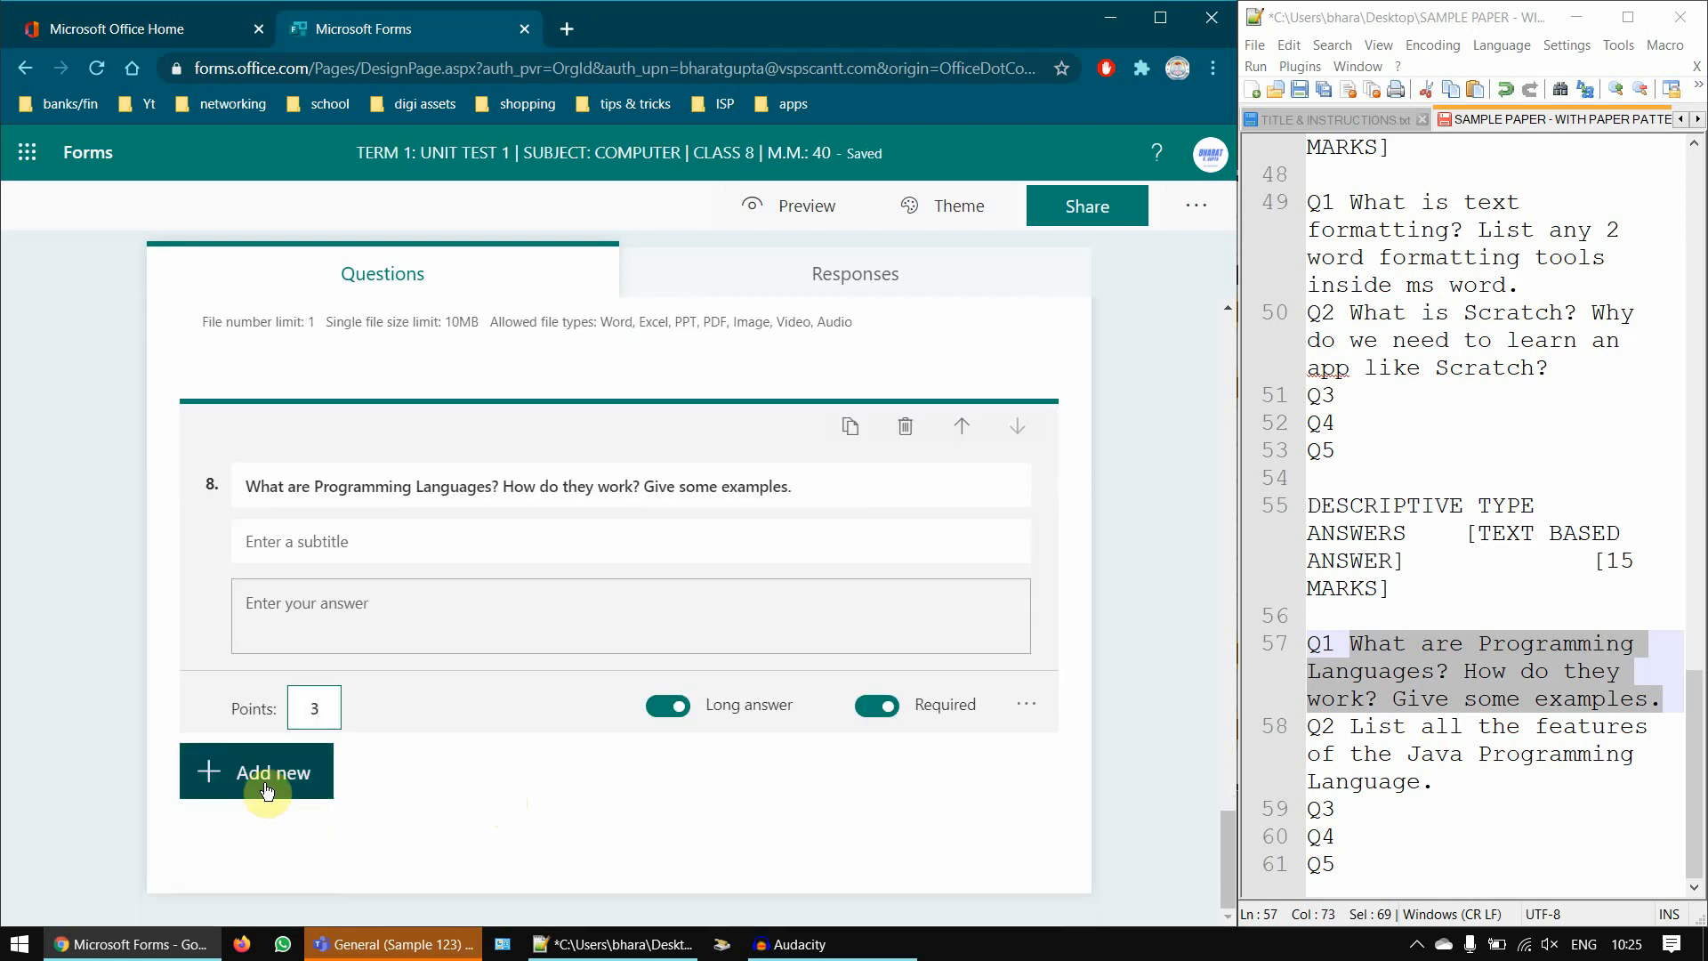
- Duplicate question 8 and replace the copy's text with "List all the features of the Java Programming Language." from the sample paper
left_click(849, 429)
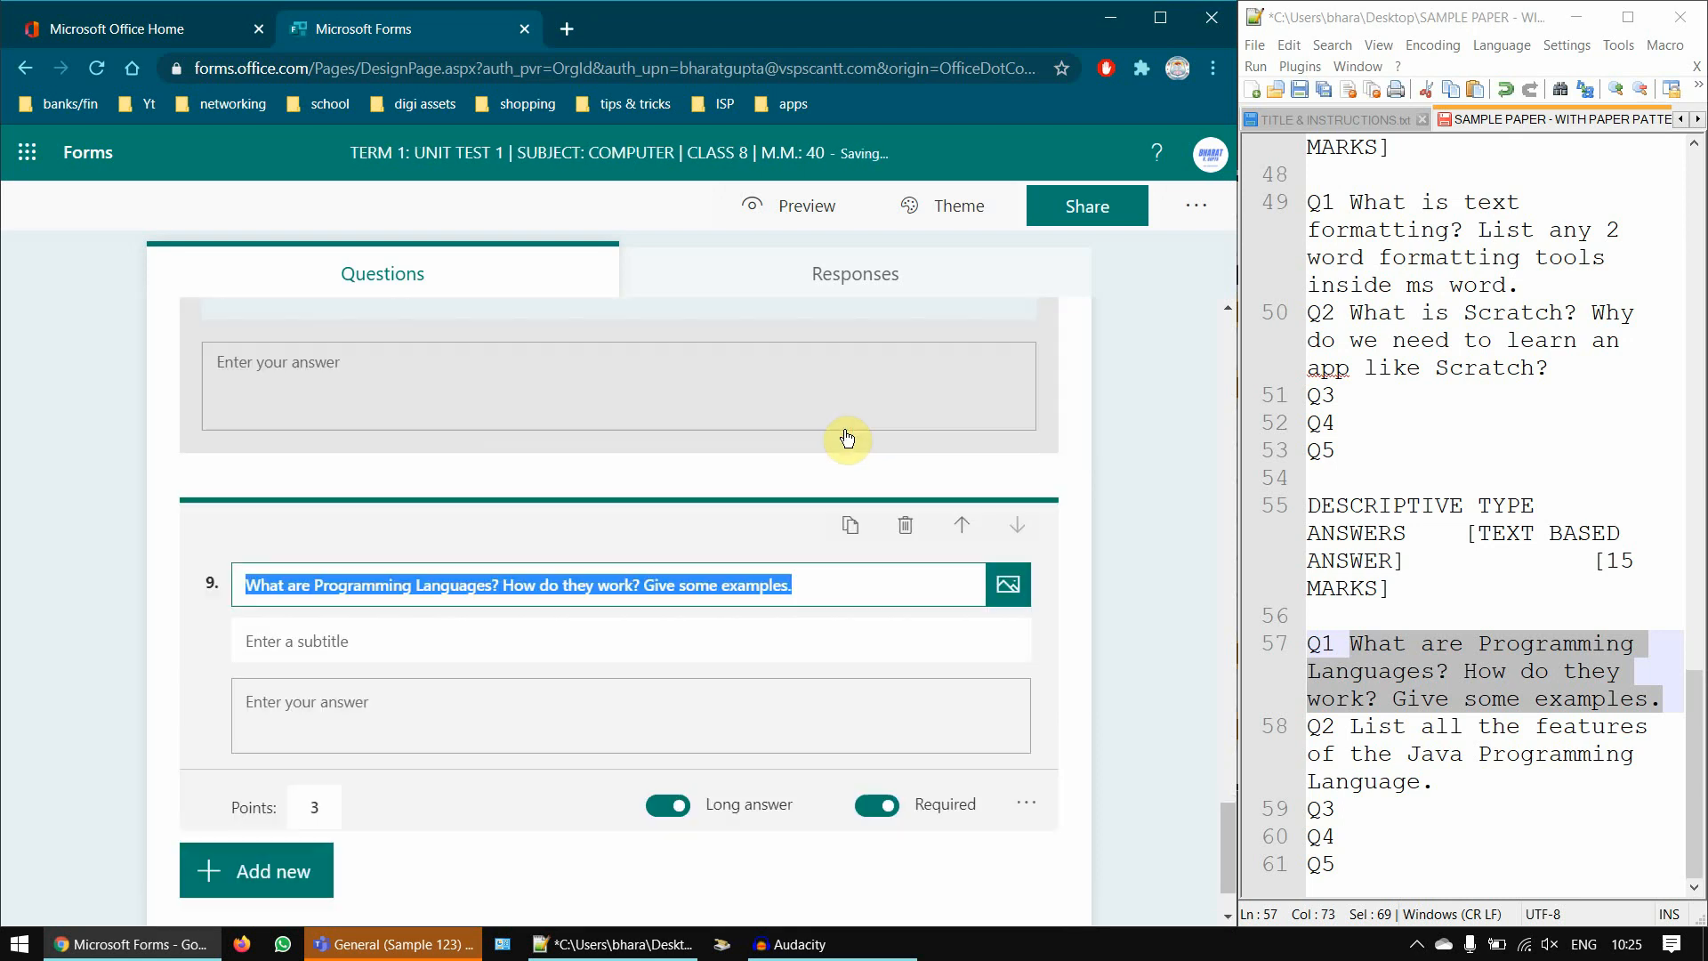
double_click(1375, 726)
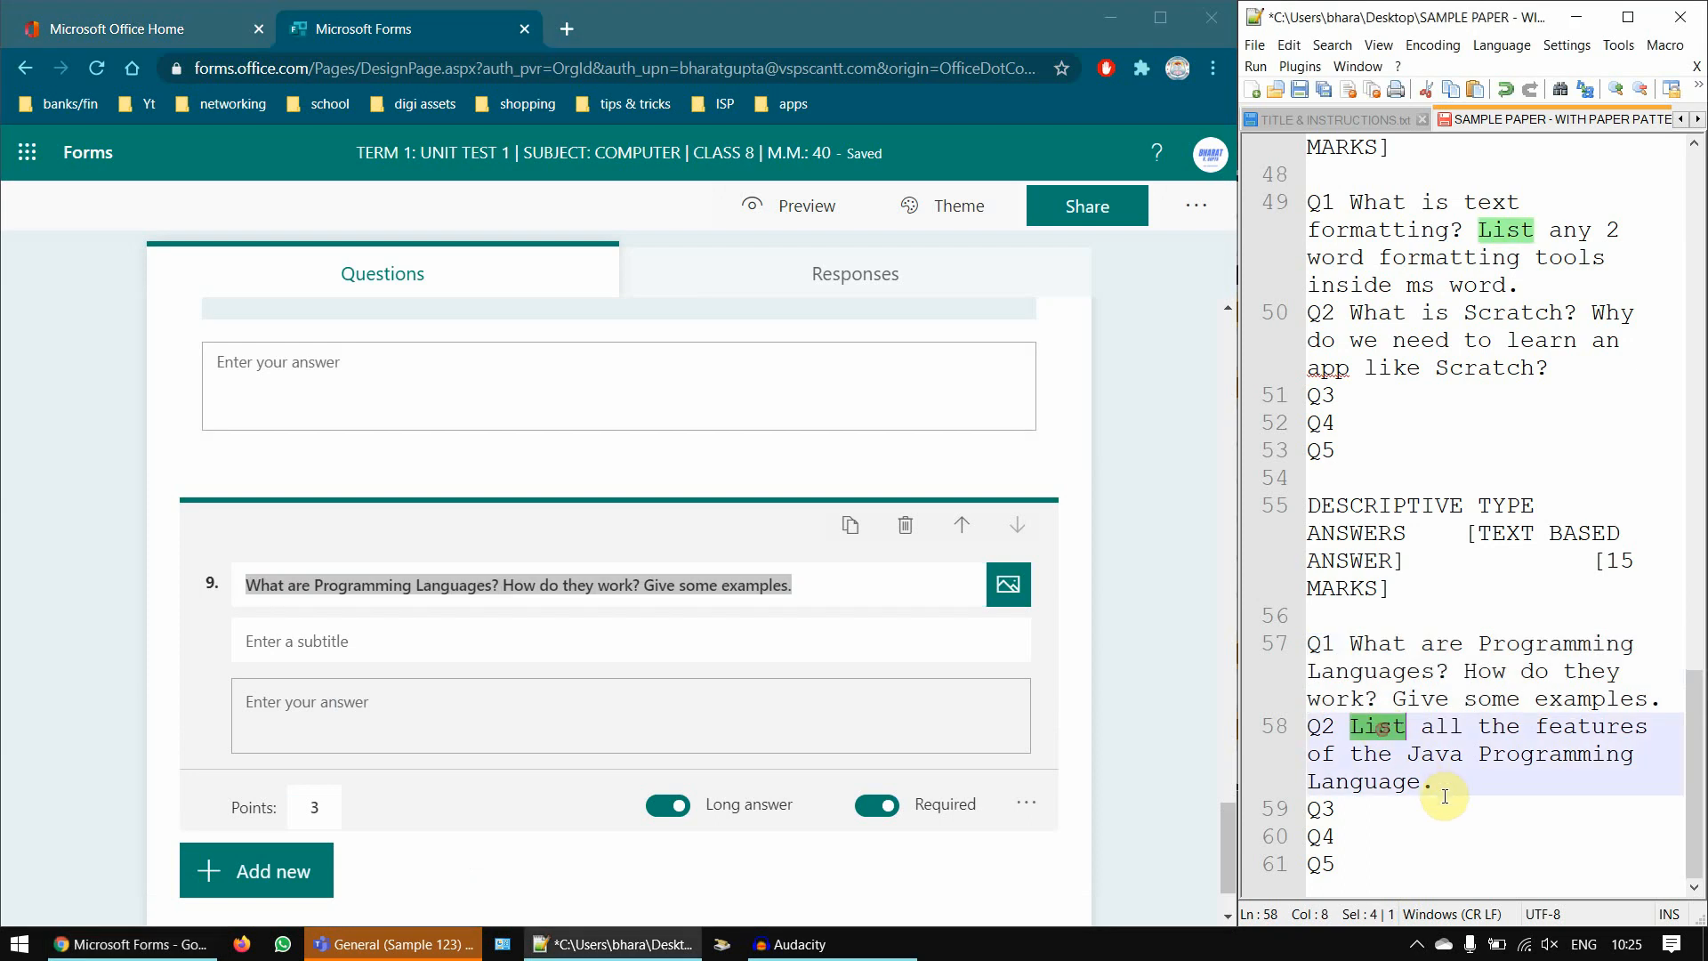
left_click(1441, 781, "shift")
key("ctrl+c")
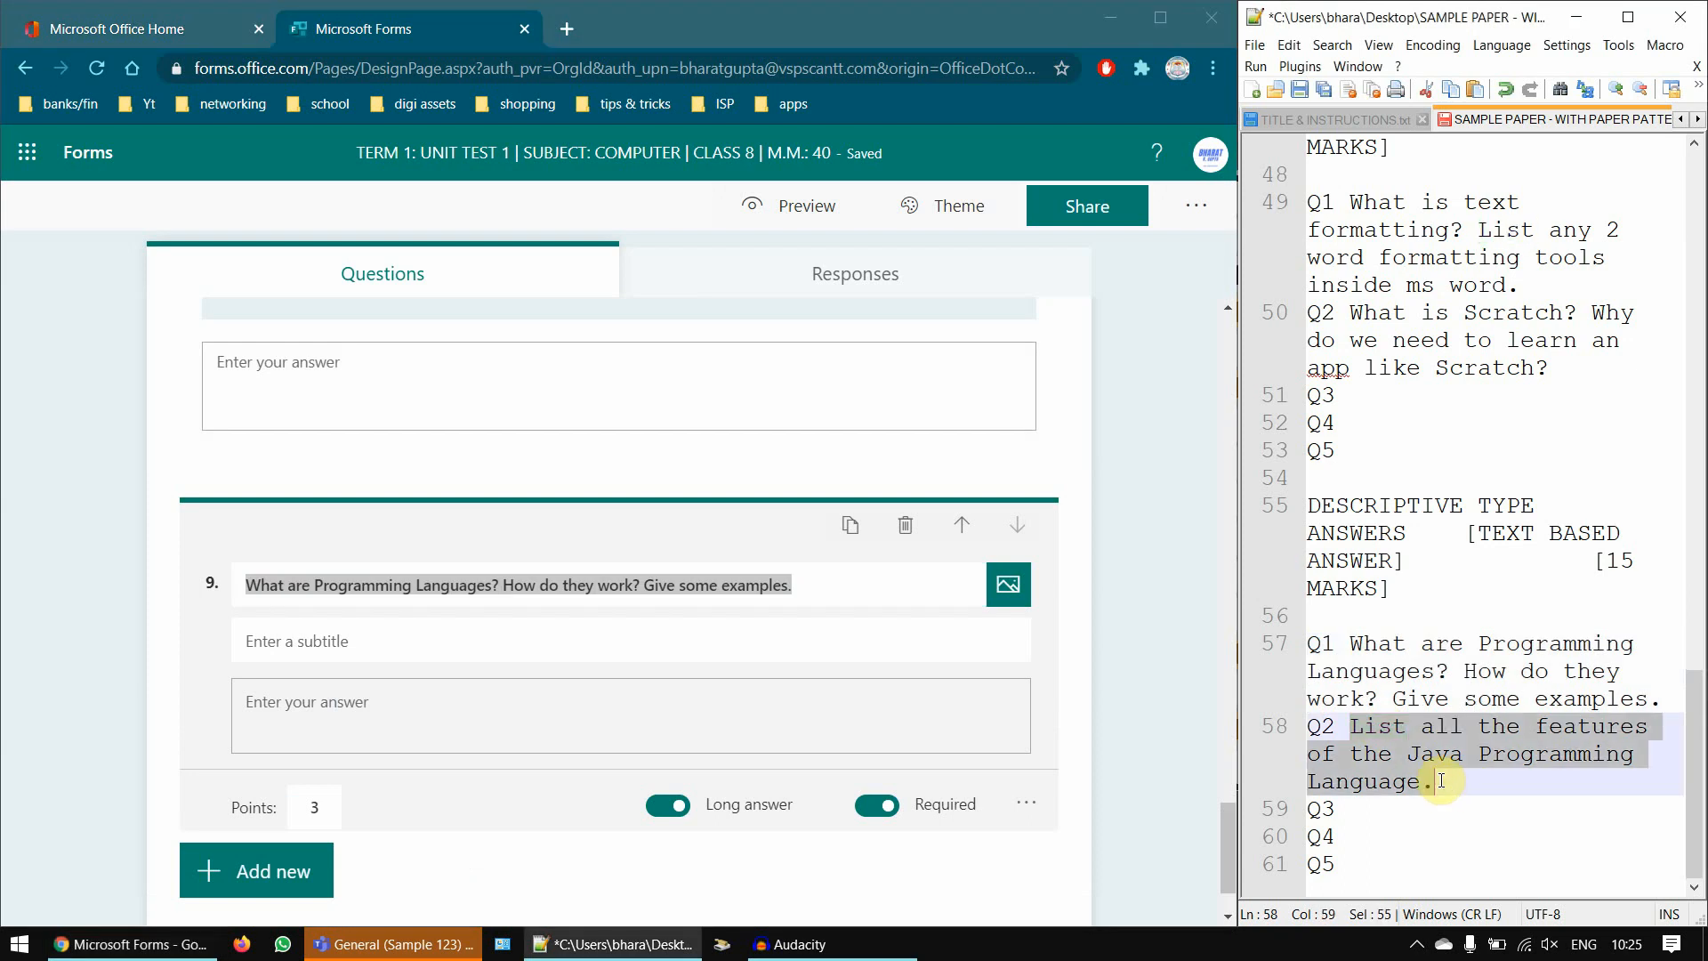
left_click(764, 595)
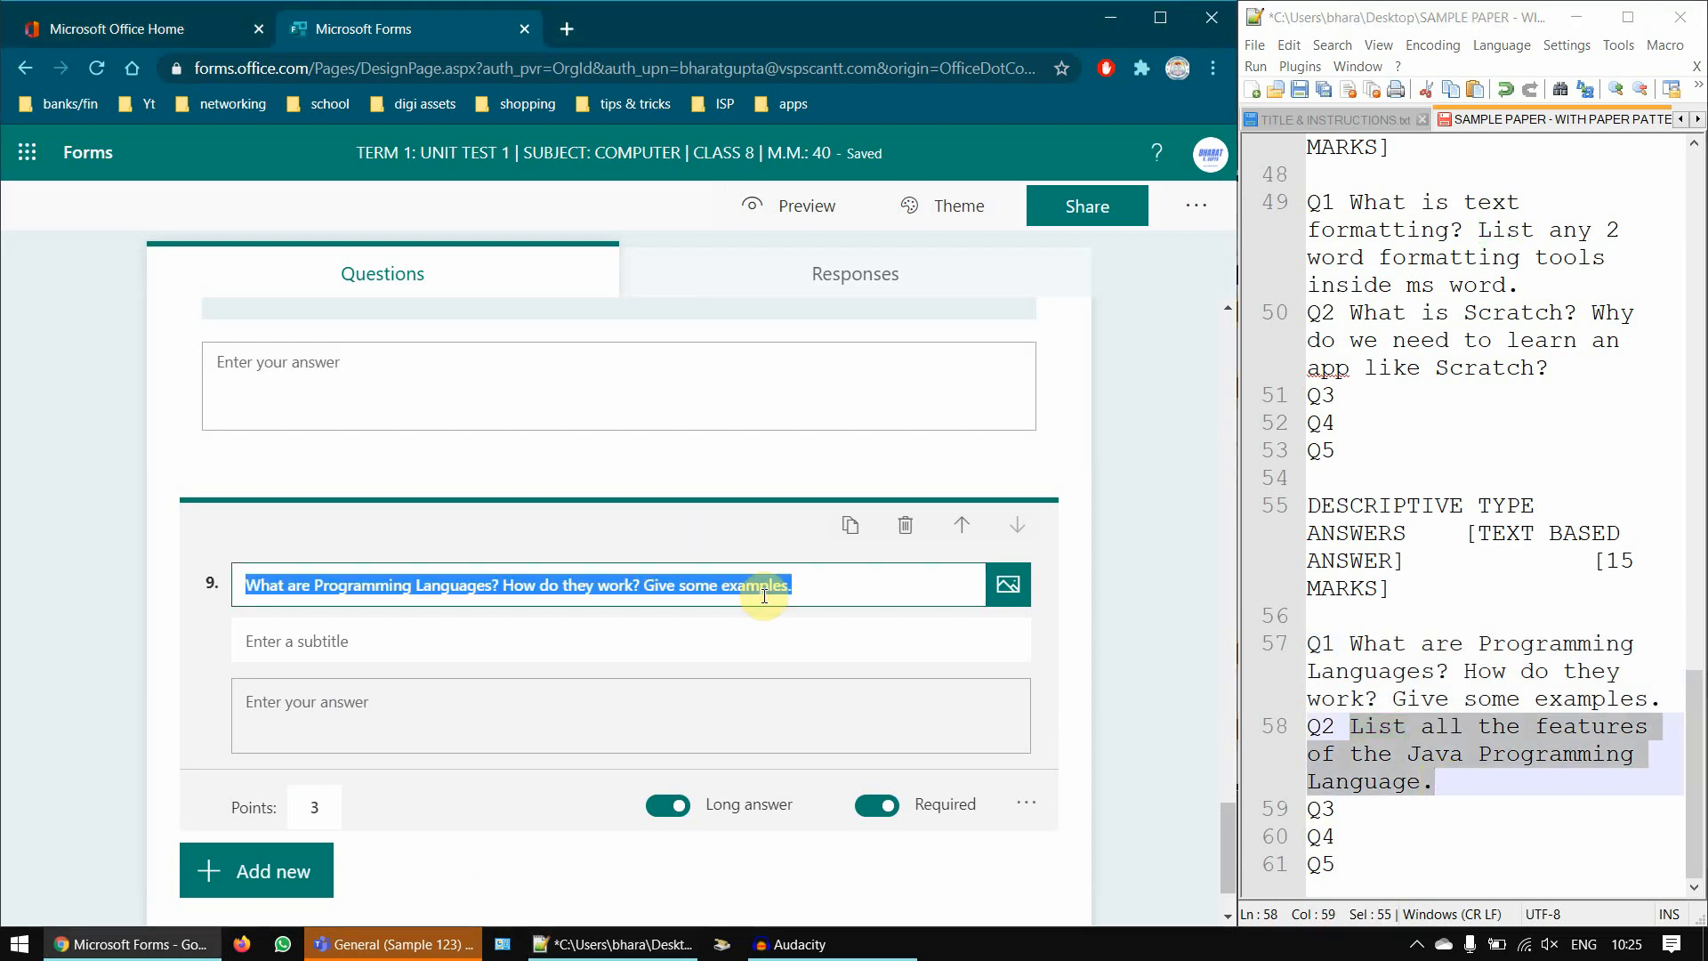
key("ctrl+v")
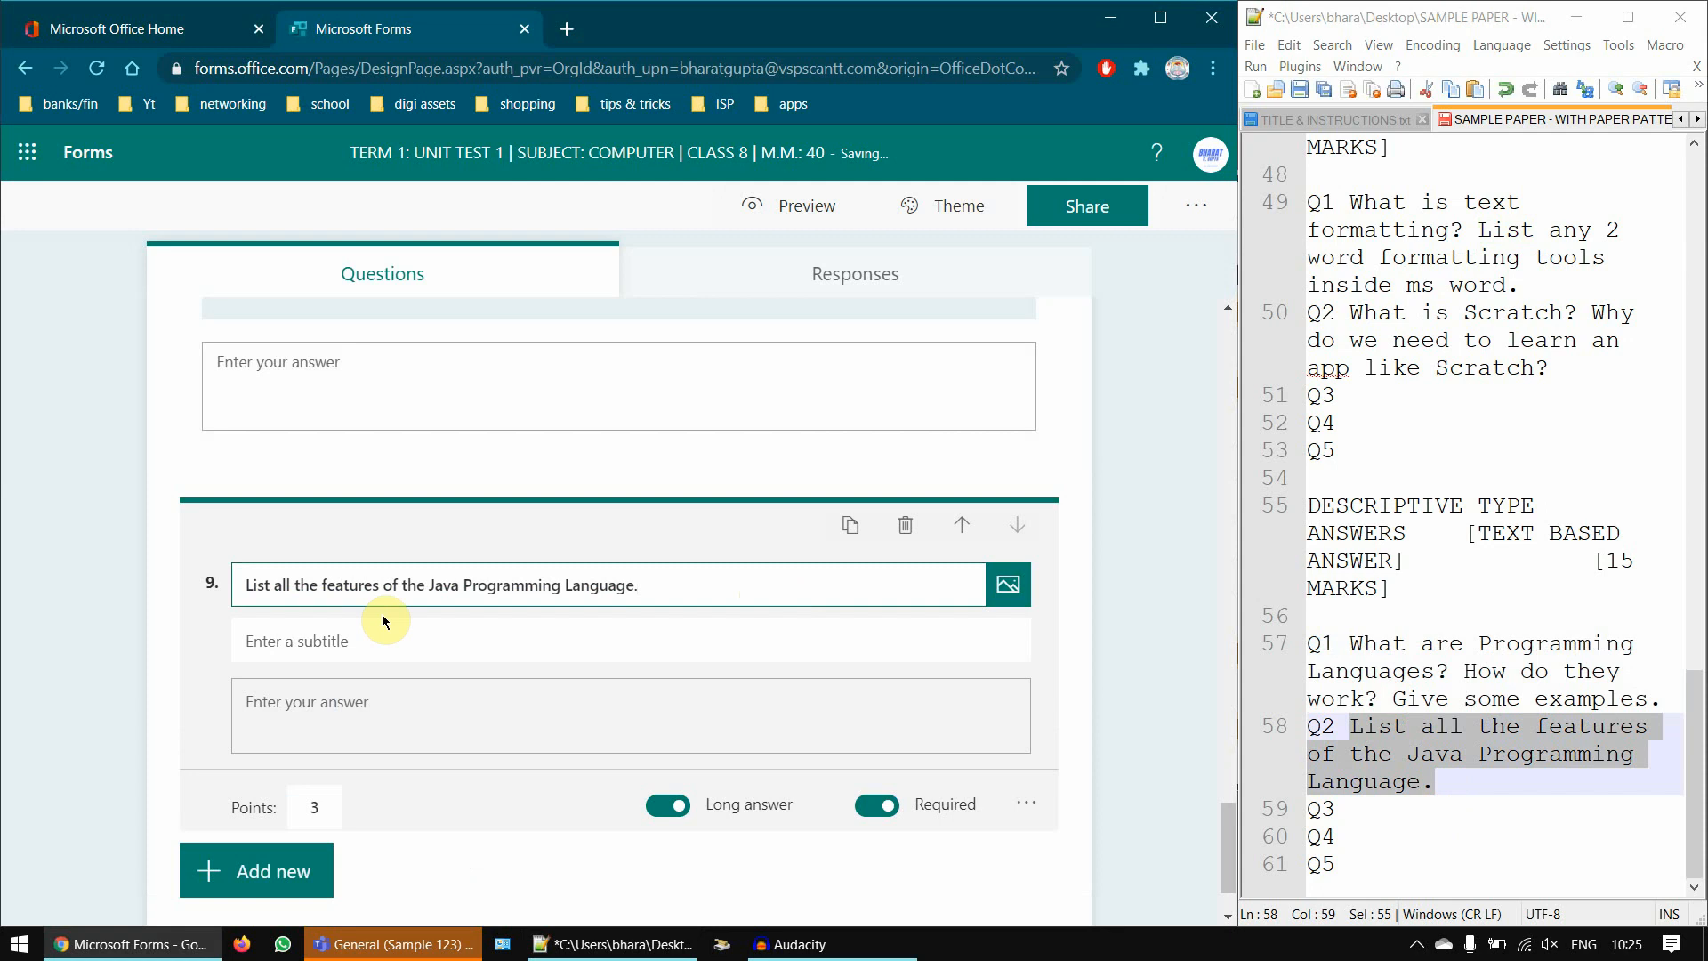
scroll(703, 670, "down", 1)
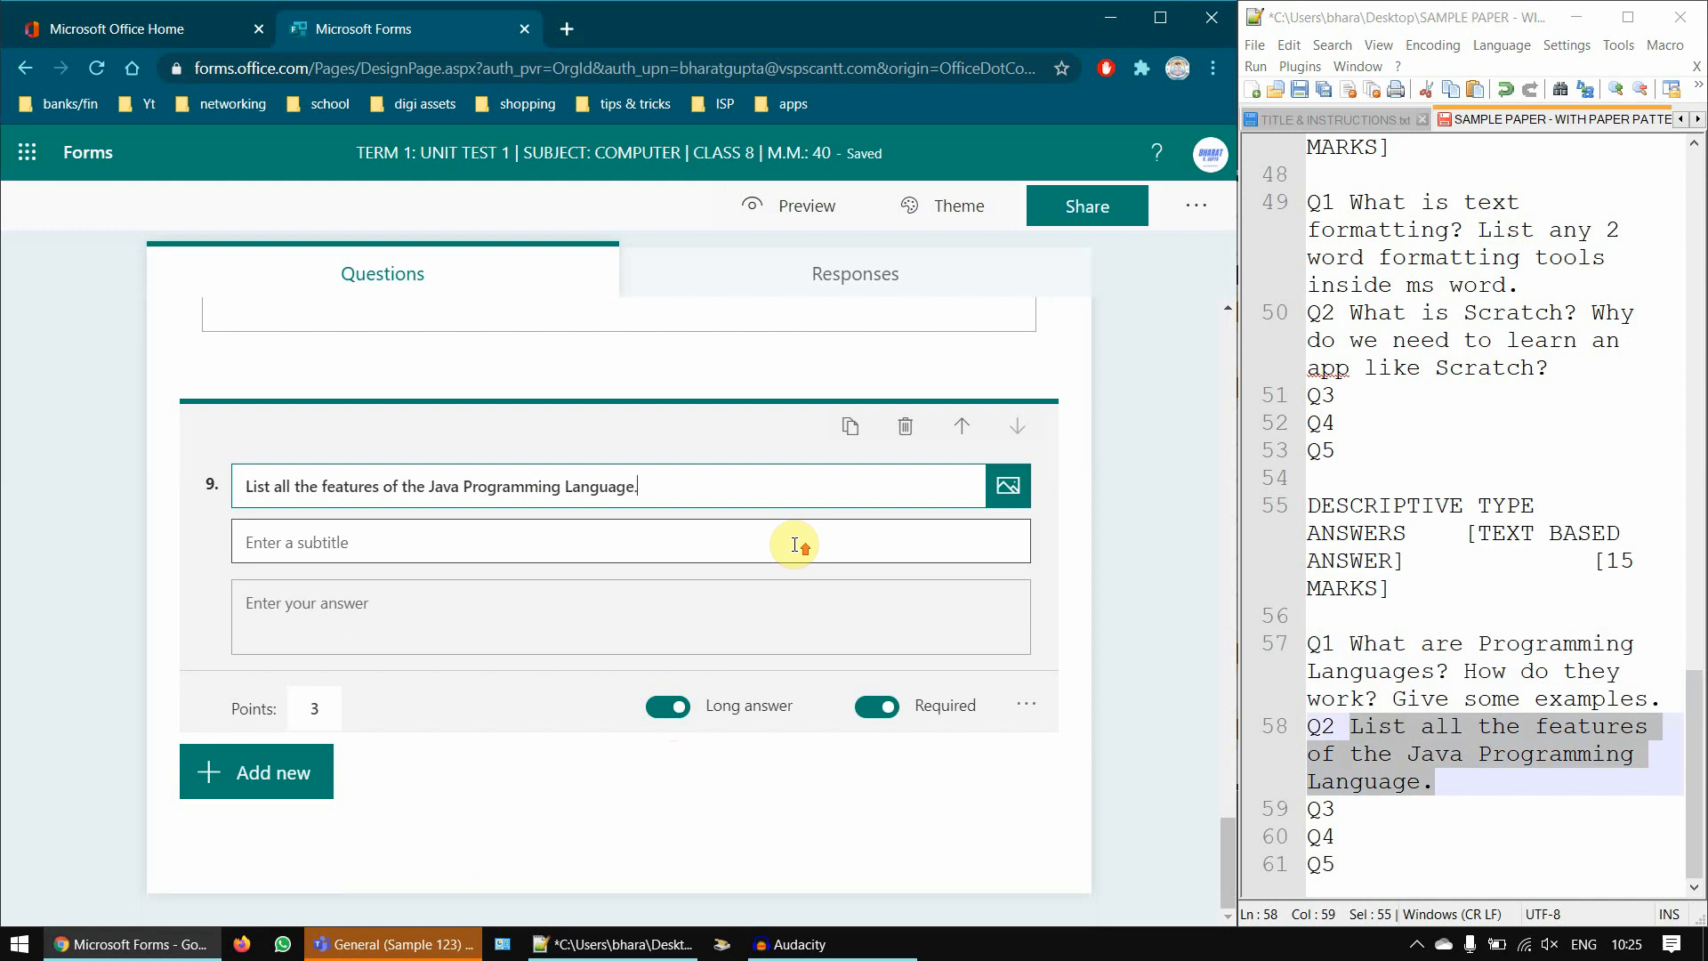
- Maximize the browser window, open the form settings and turn off showing results automatically
scroll(794, 542, "up", 10)
scroll(795, 544, "up", 15)
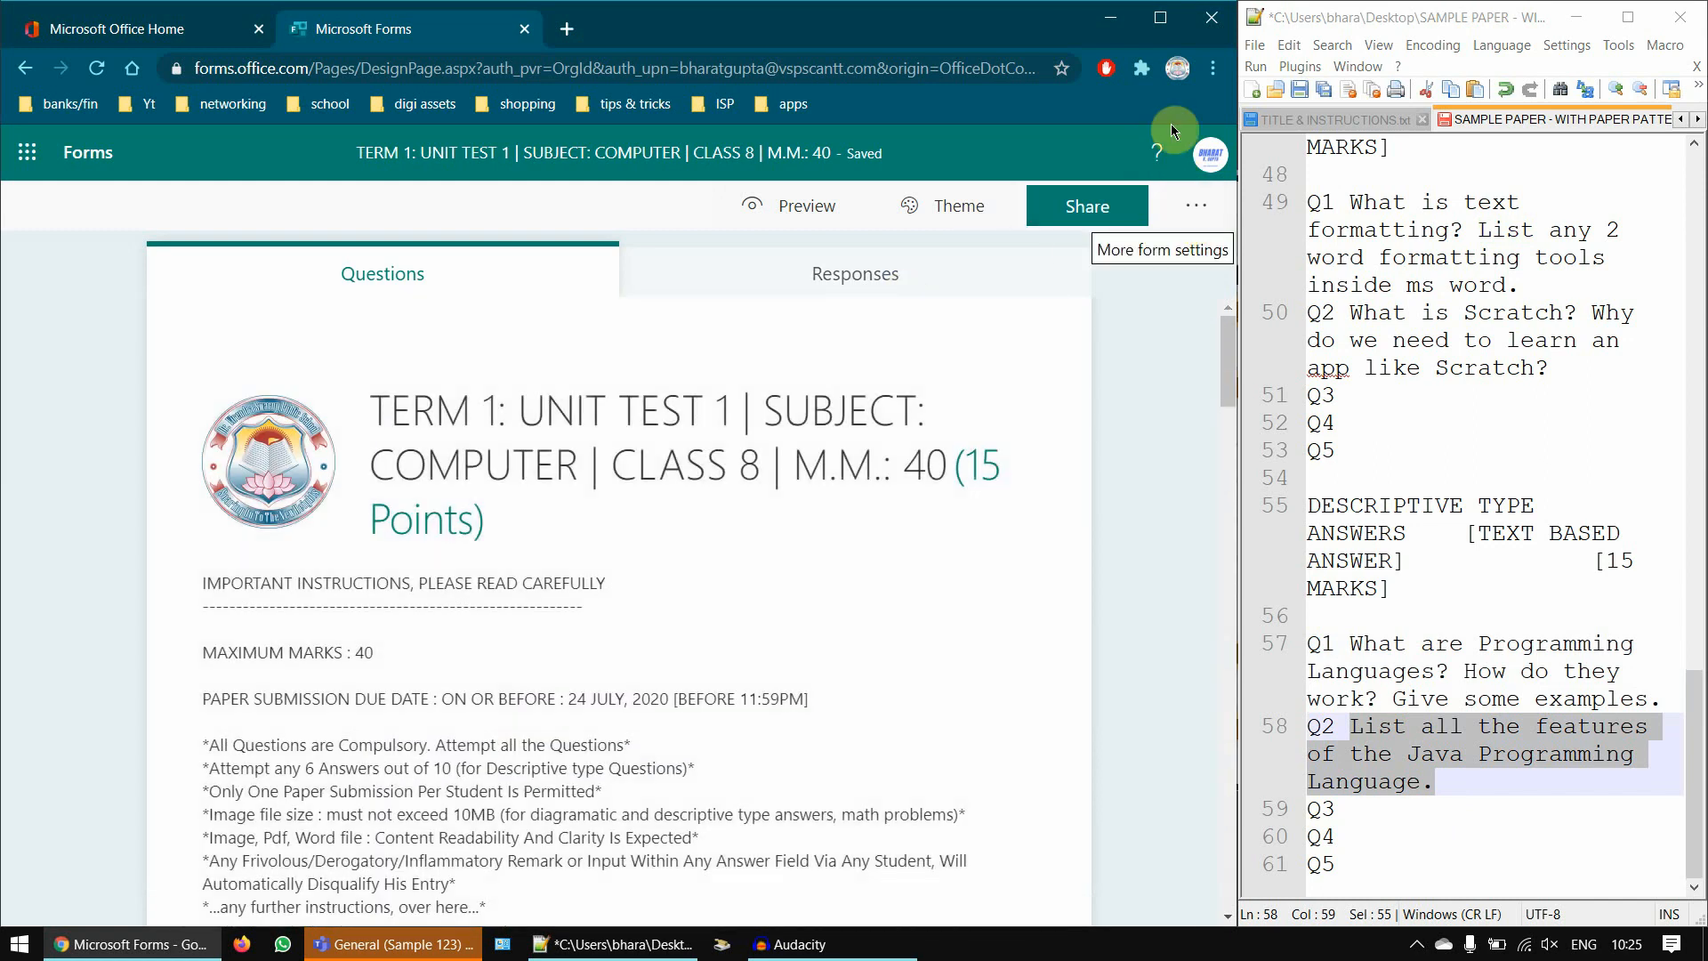
left_click(1169, 21)
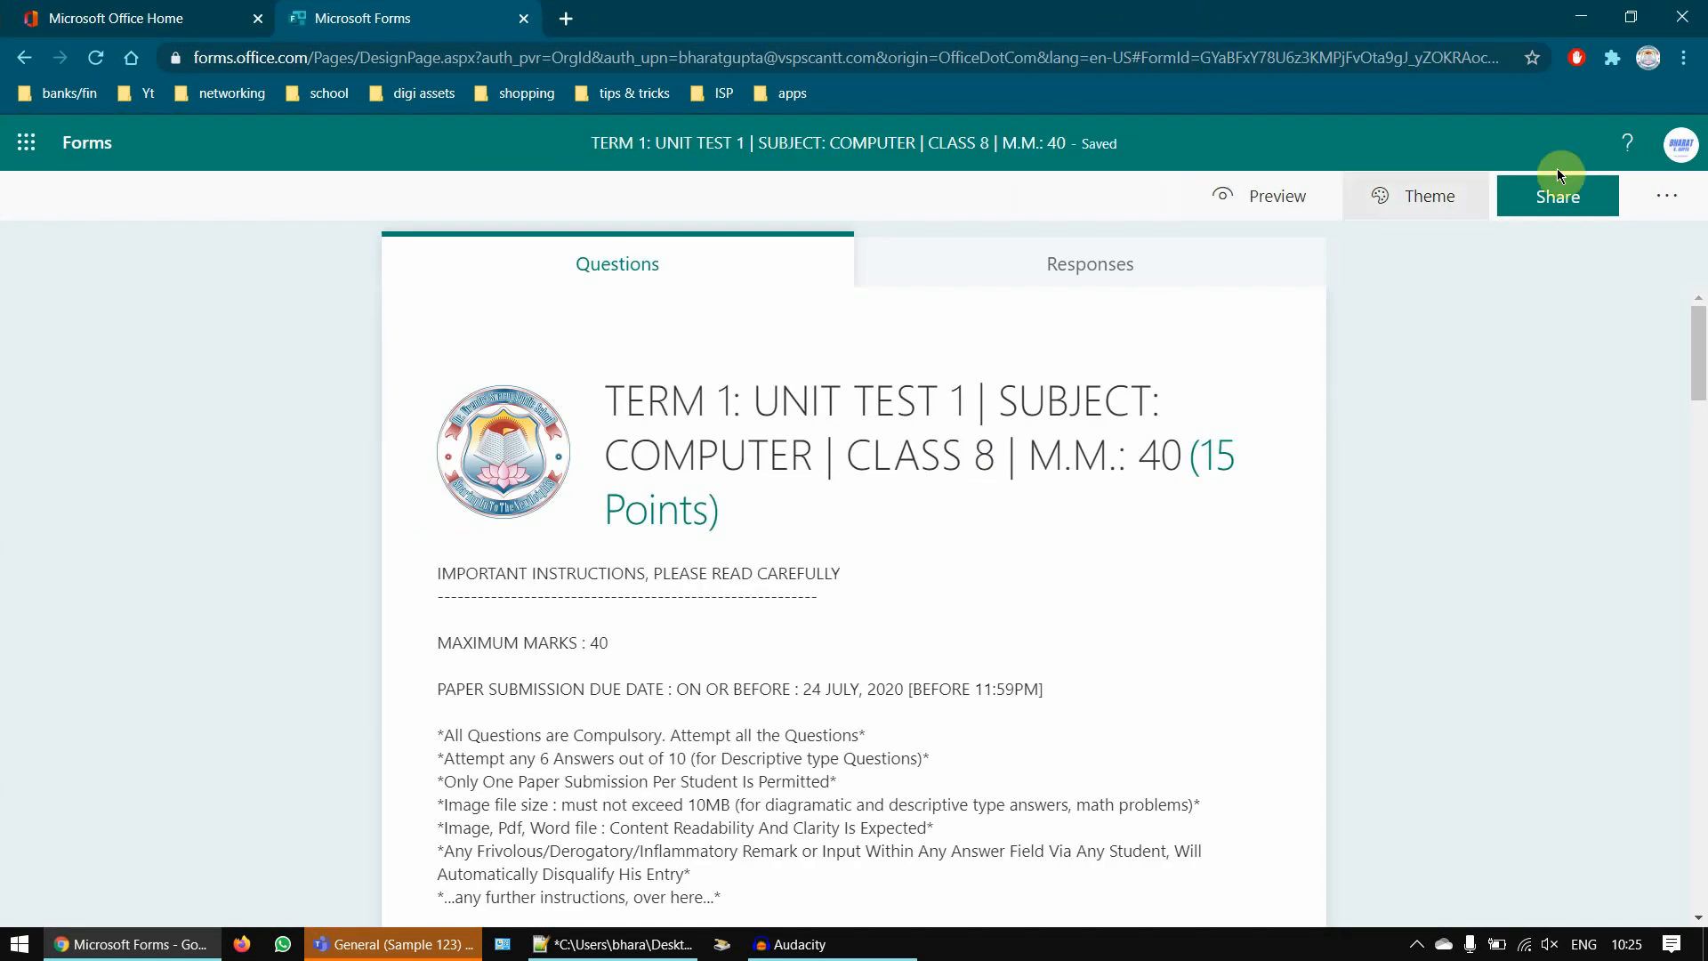
left_click(1669, 197)
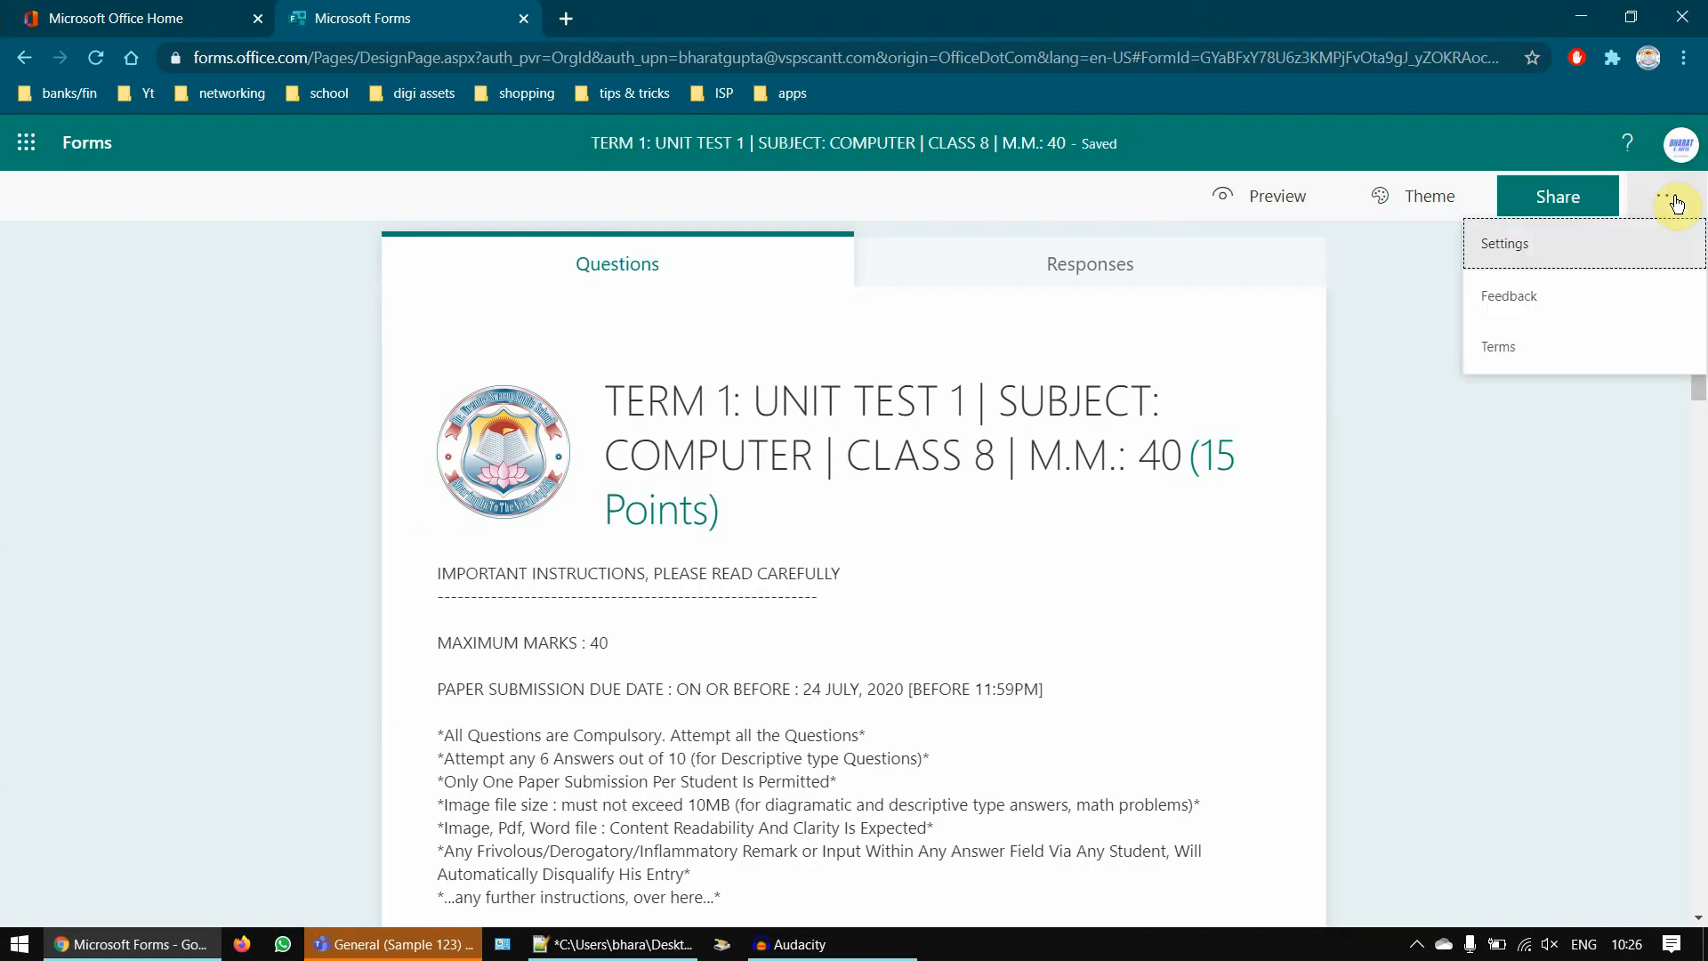
left_click(1549, 255)
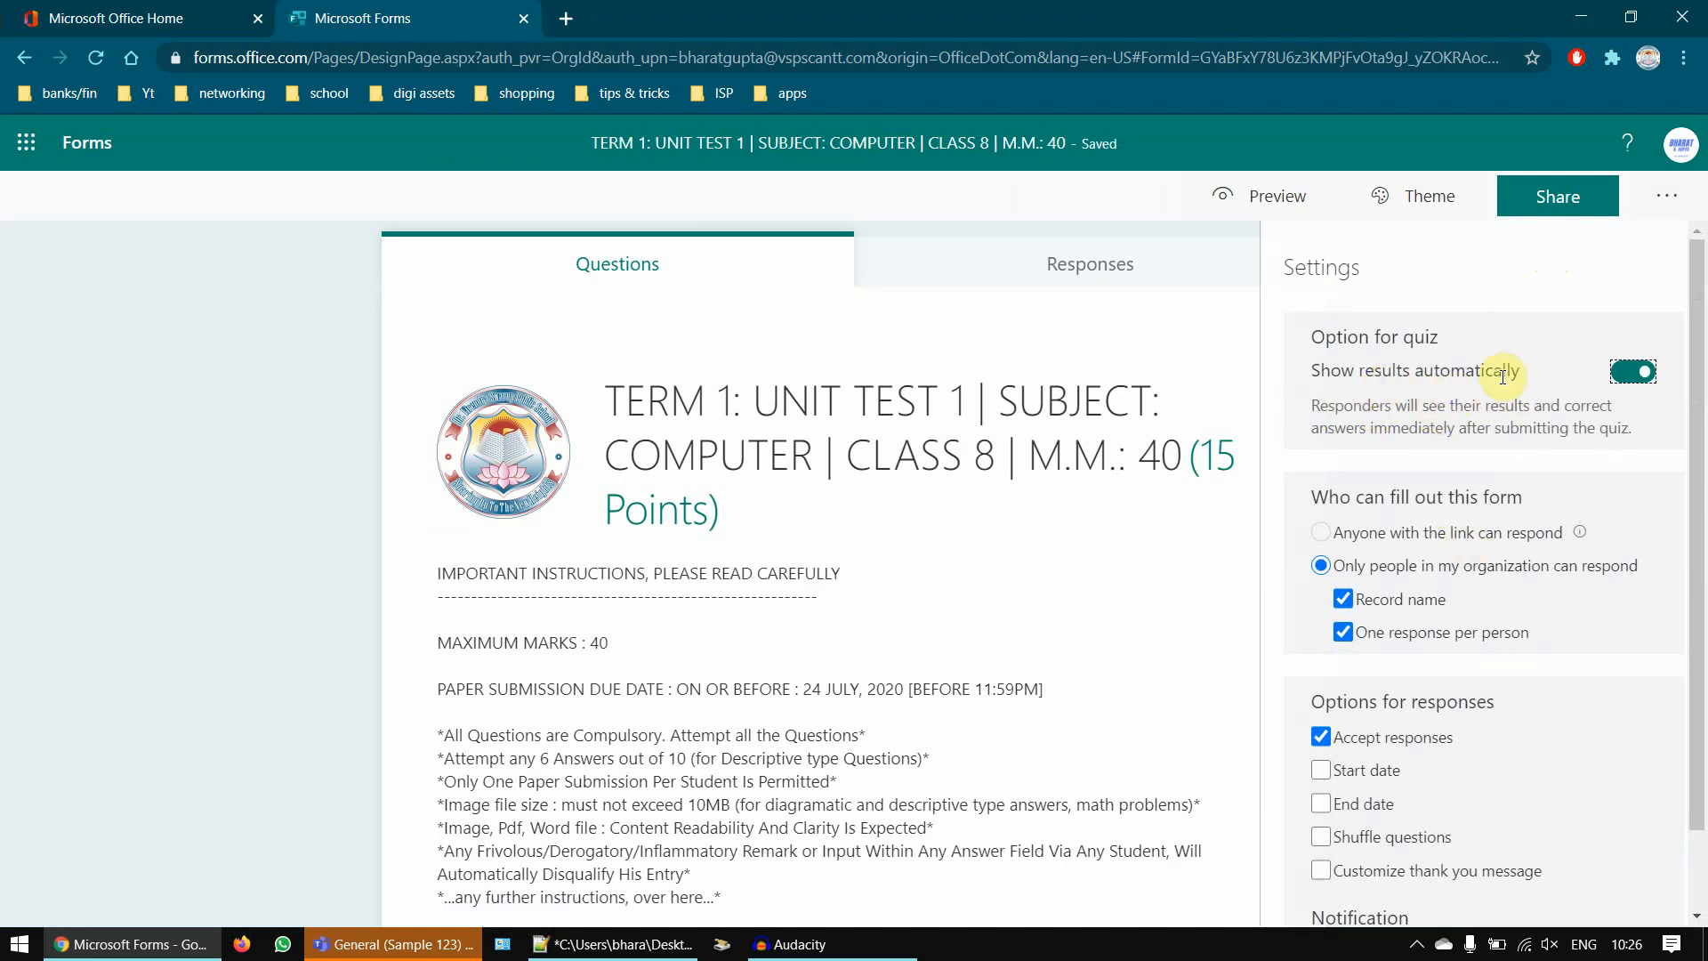
left_click(1638, 377)
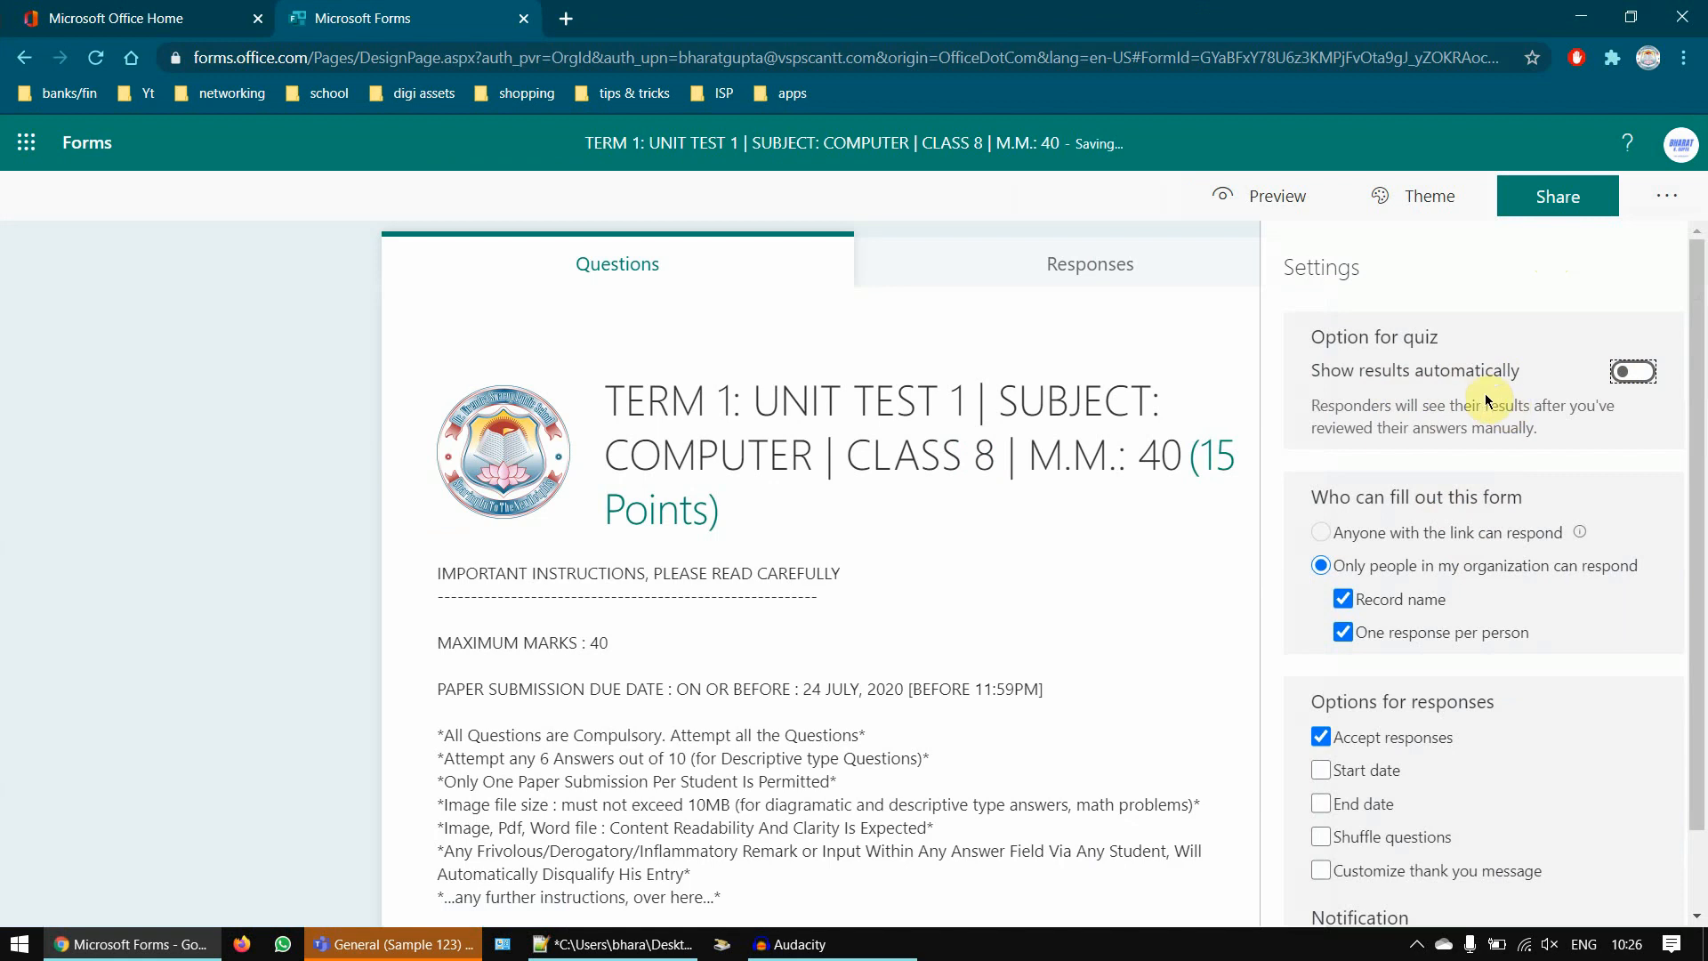
scroll(1483, 396, "down", 1)
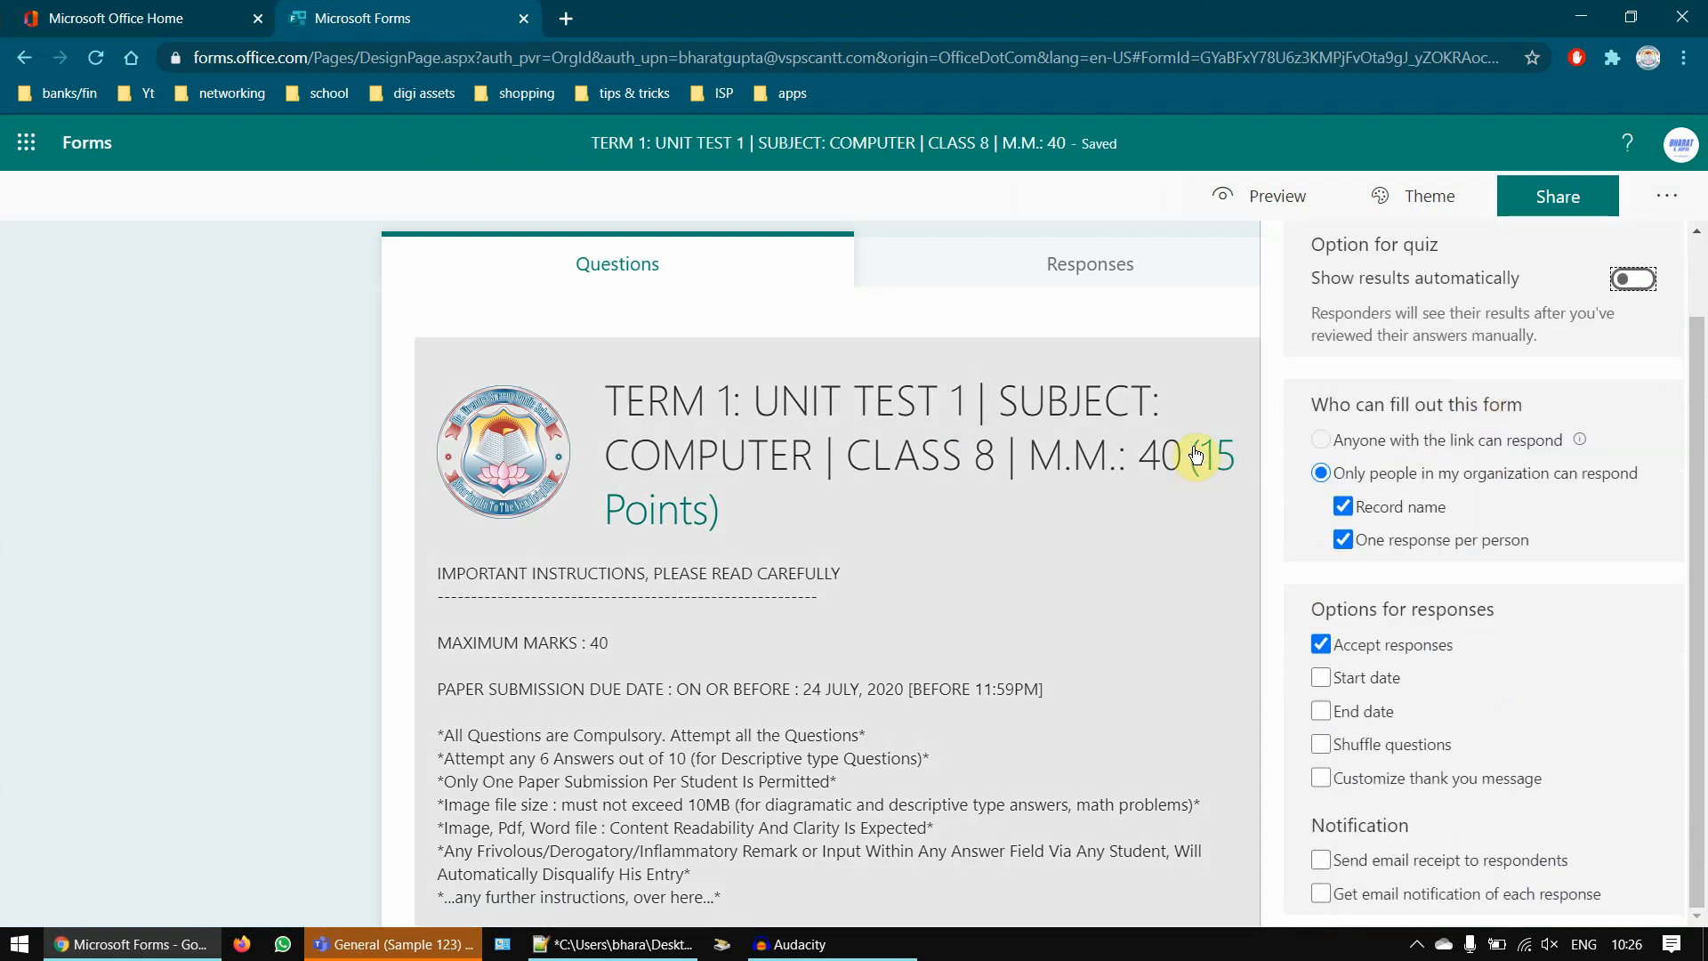
scroll(812, 560, "down", 10)
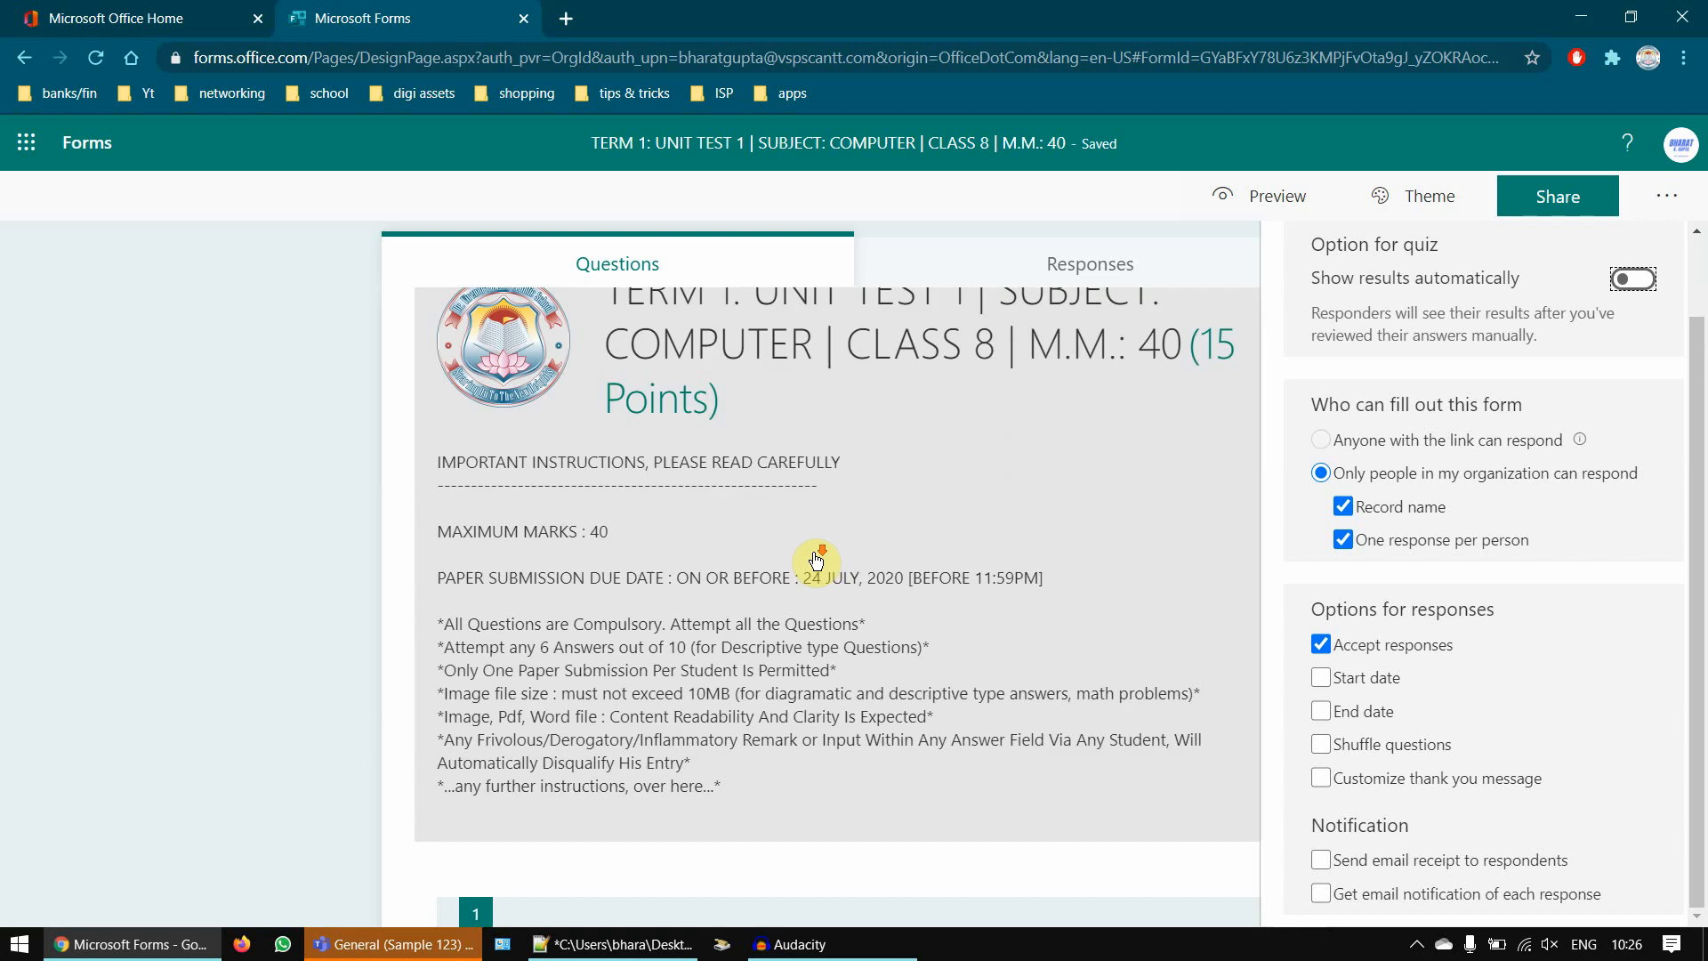
scroll(815, 563, "down", 5)
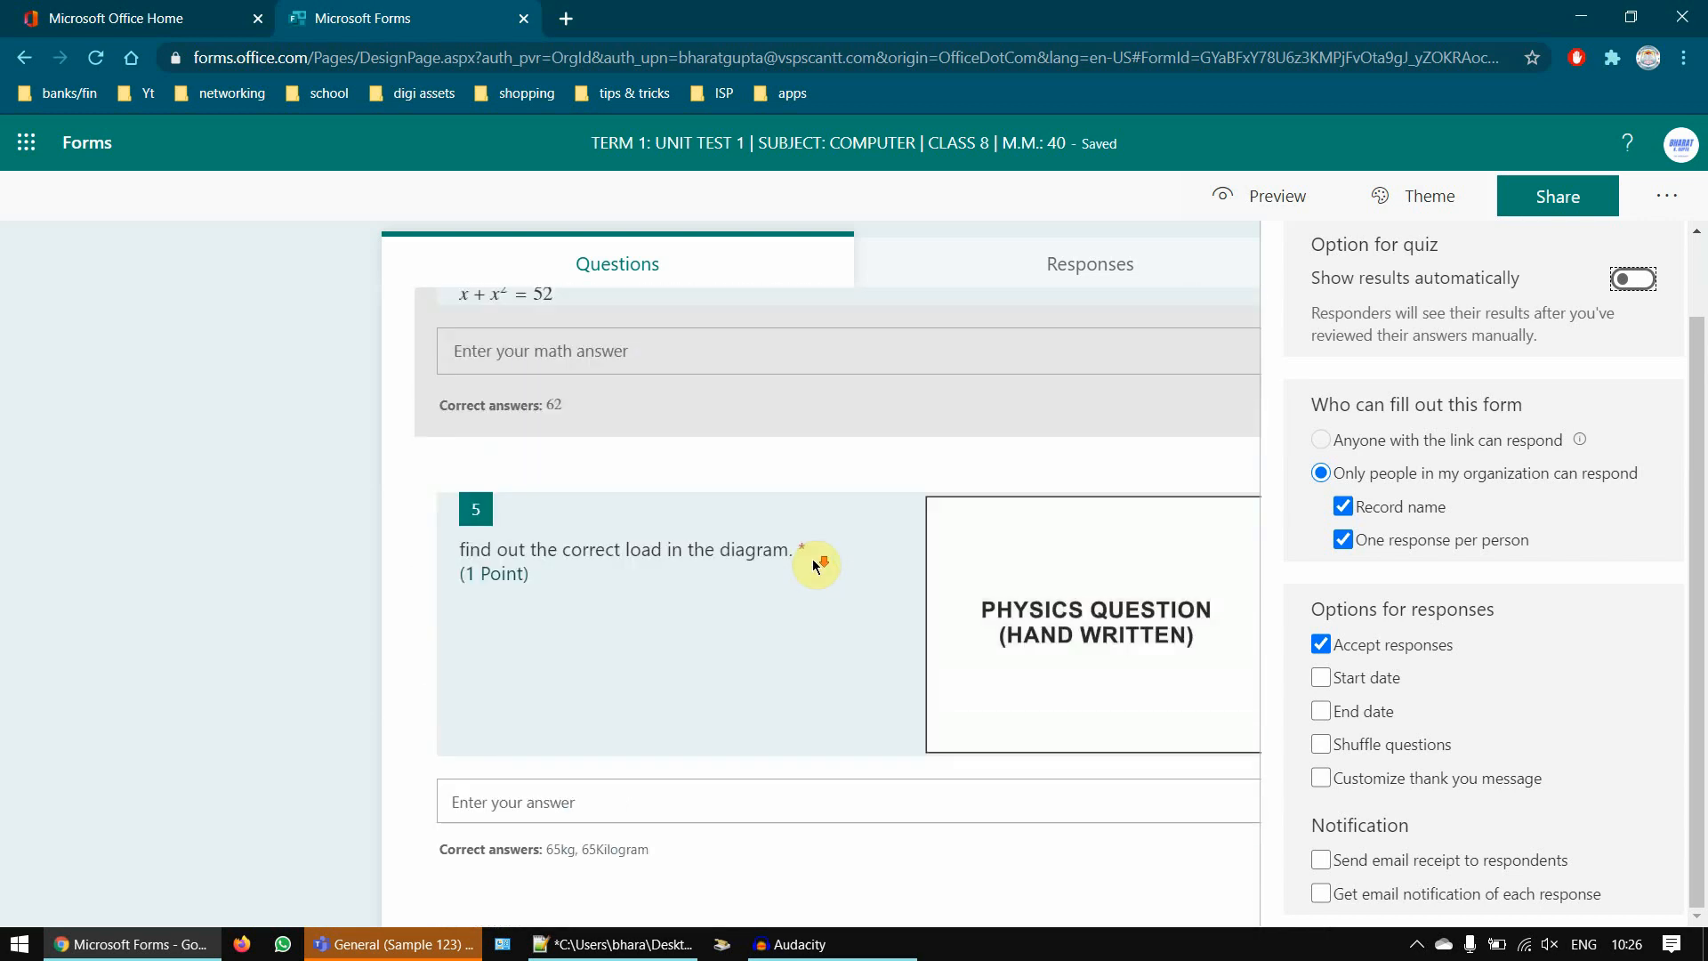
scroll(812, 570, "up", 15)
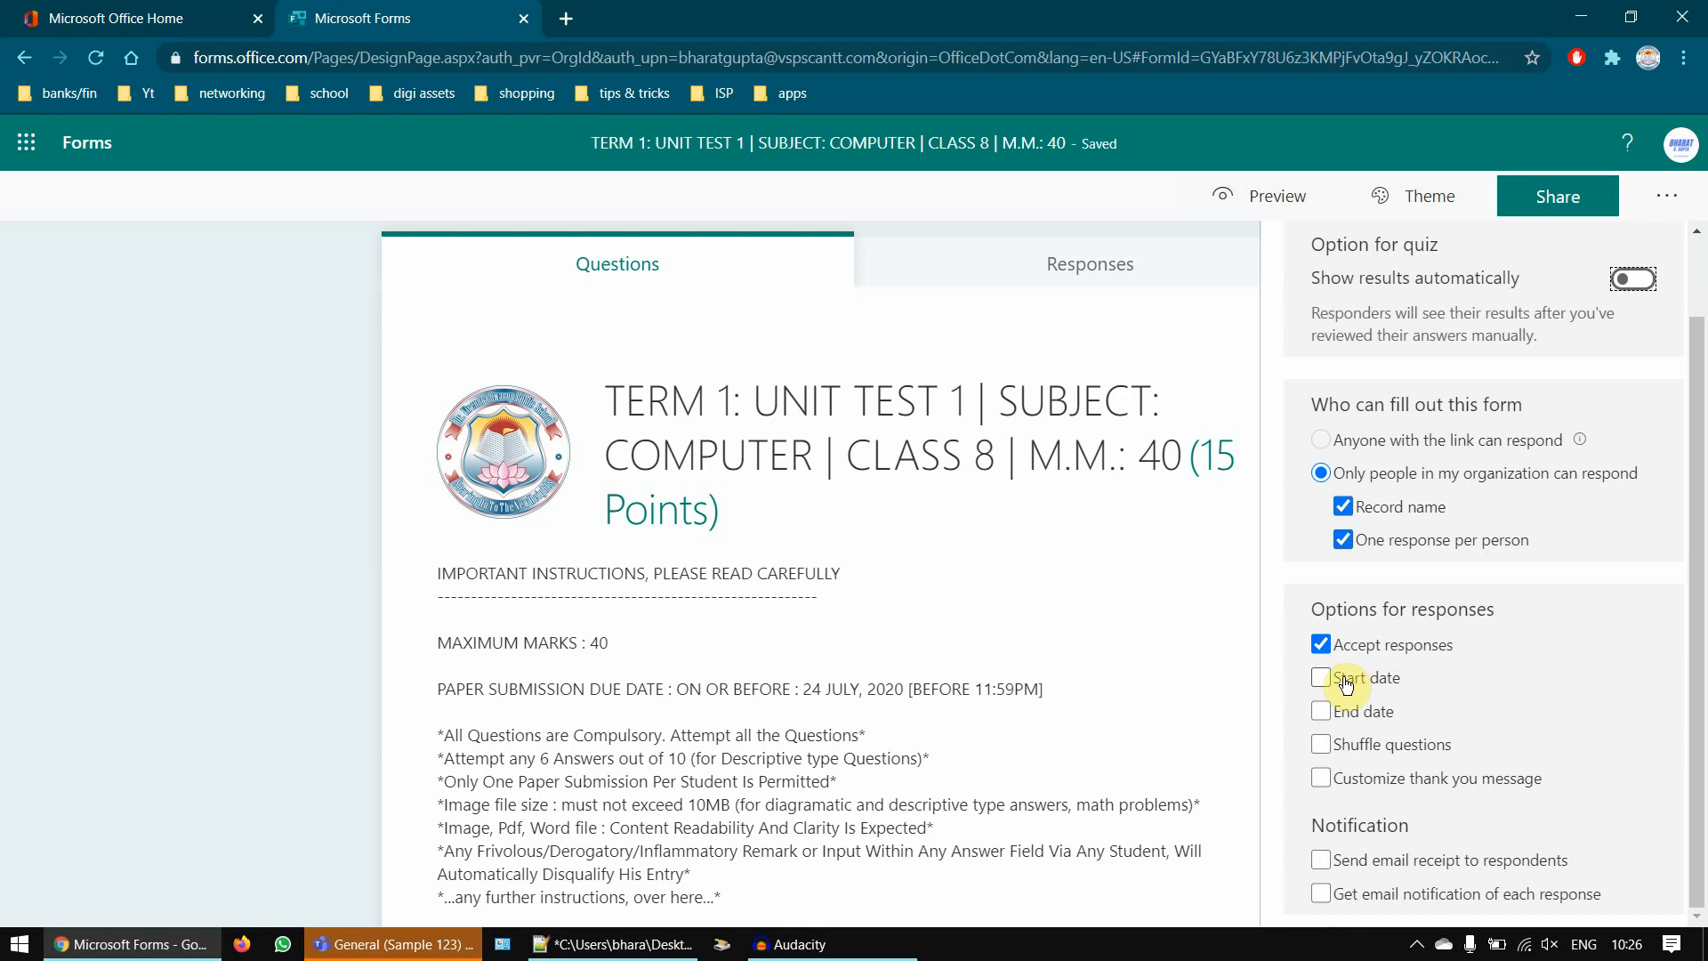
- Enable a start date for responses and set it to 7/24/2020 at 12:00 PM
left_click(1345, 681)
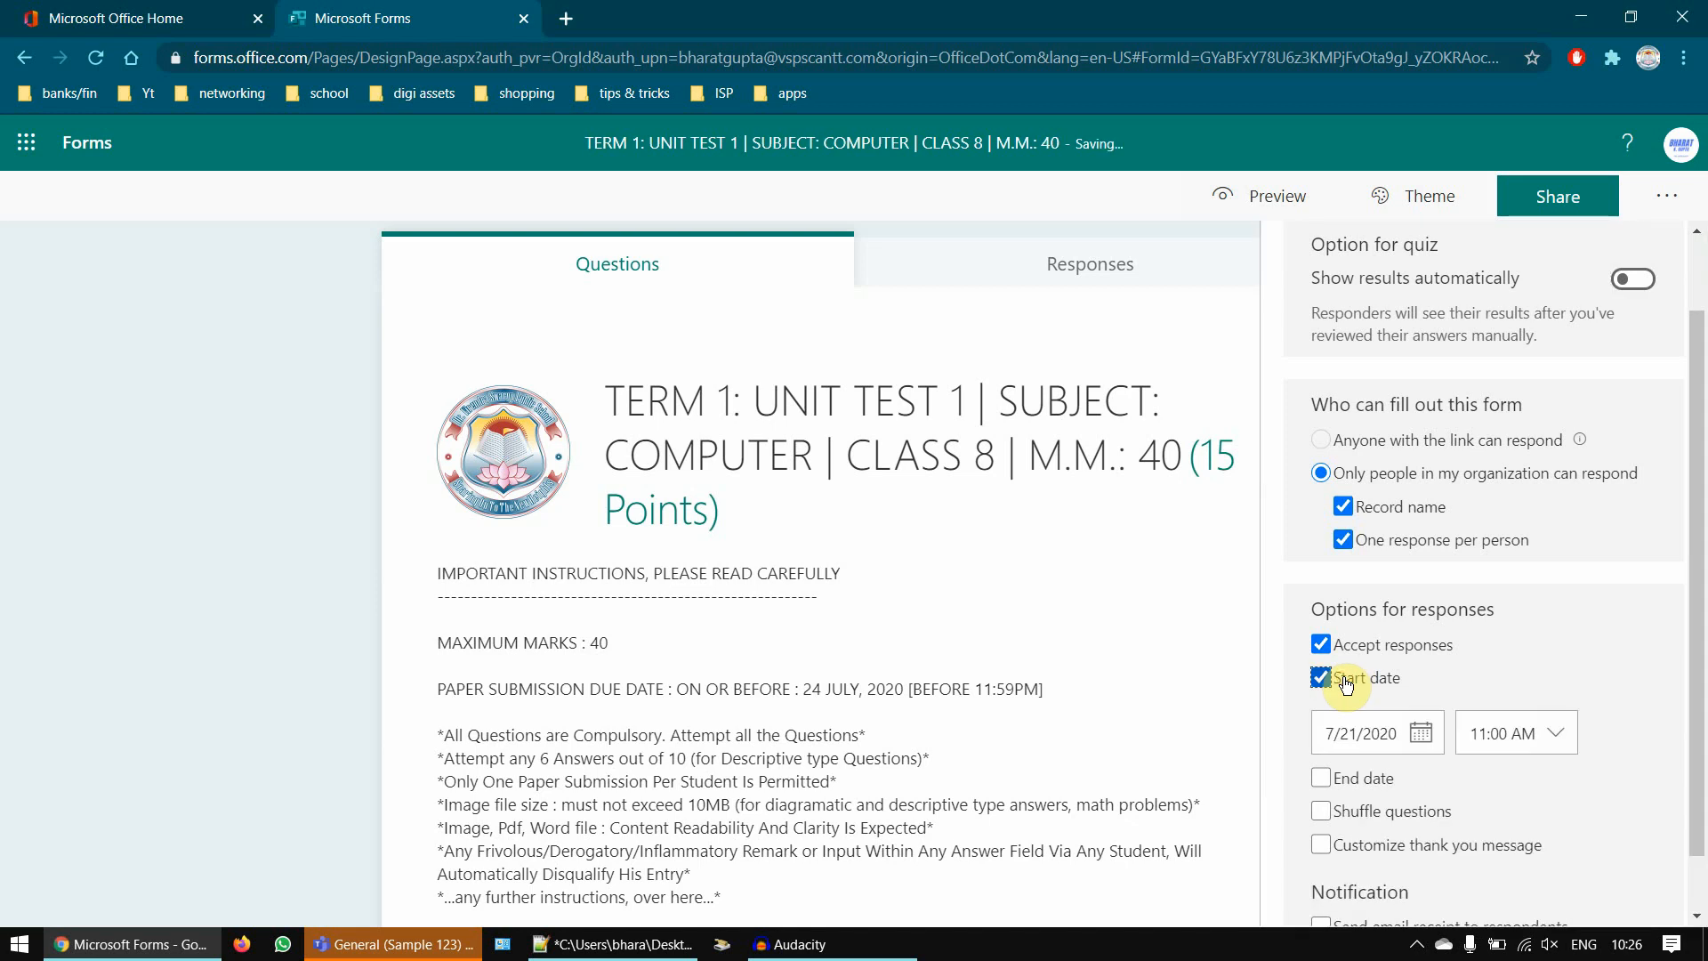
scroll(1477, 736, "down", 1)
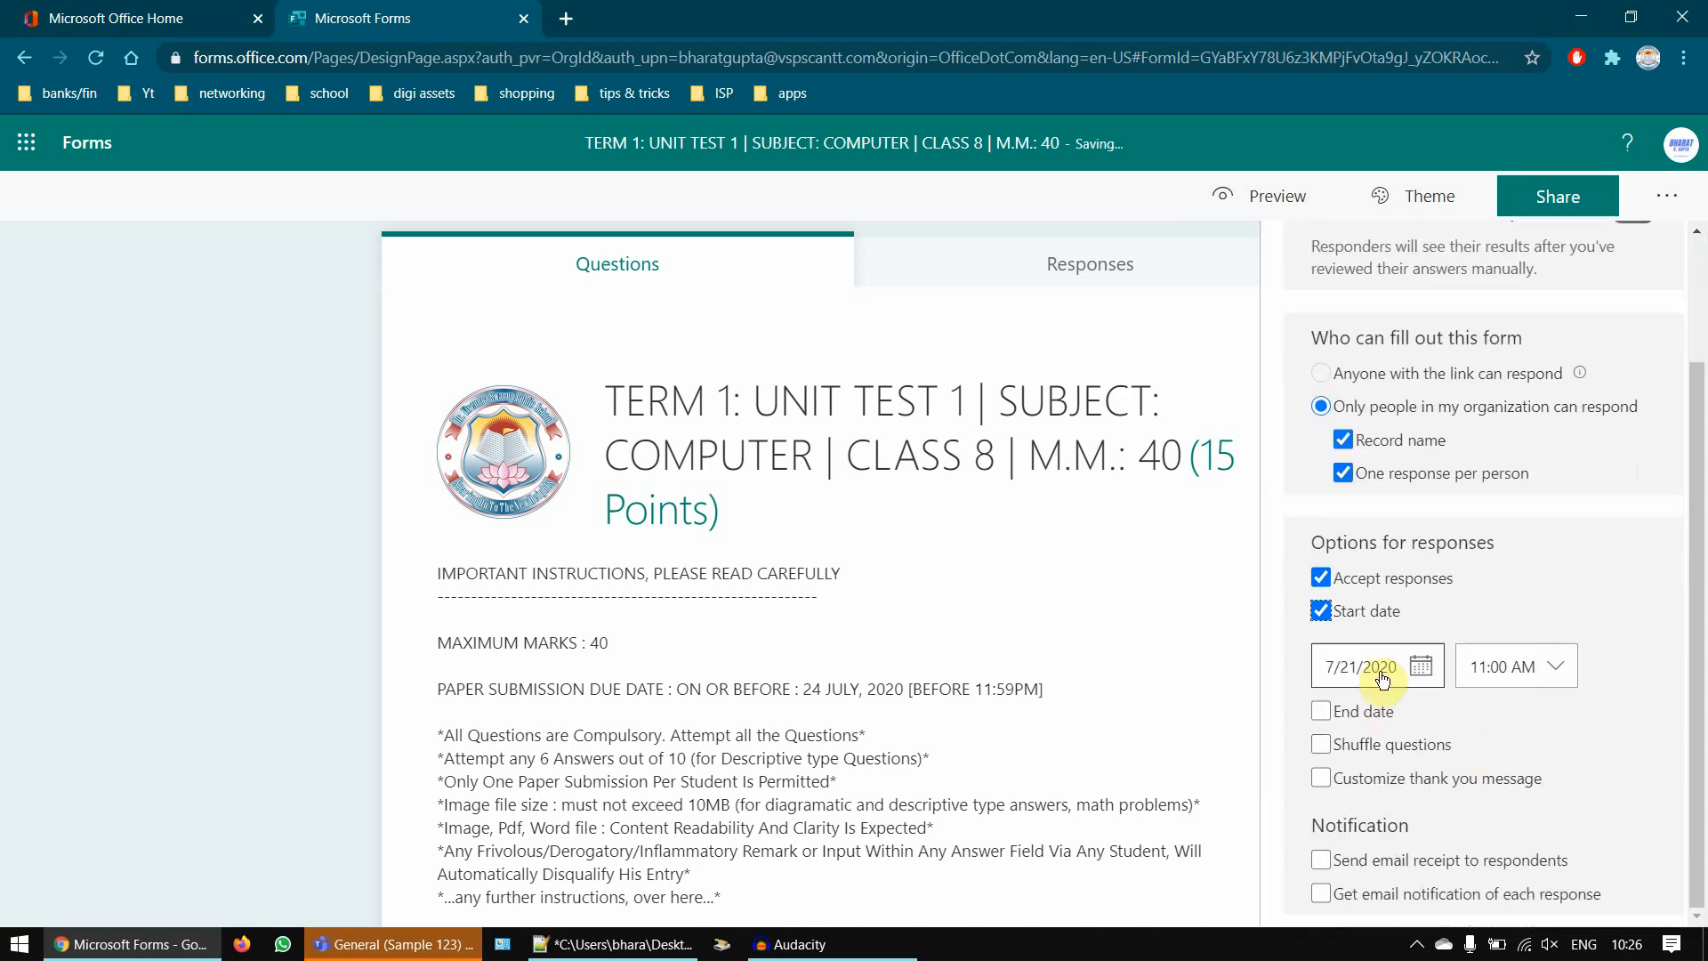
left_click(1391, 679)
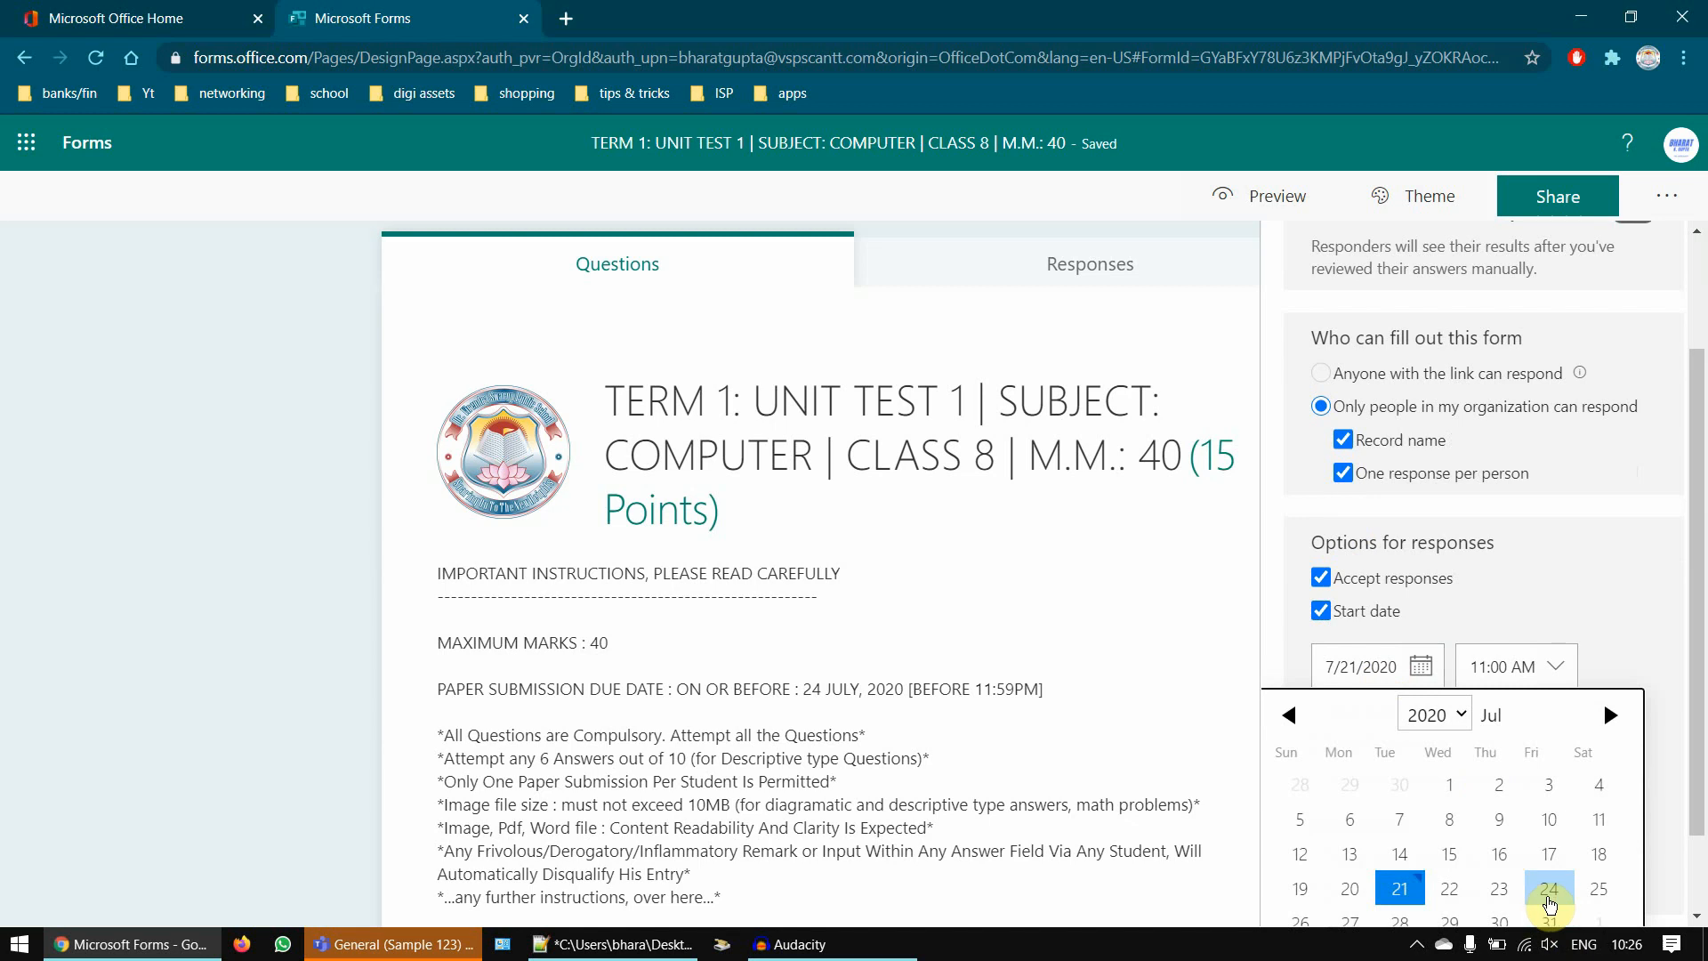
left_click(1549, 899)
left_click(1555, 669)
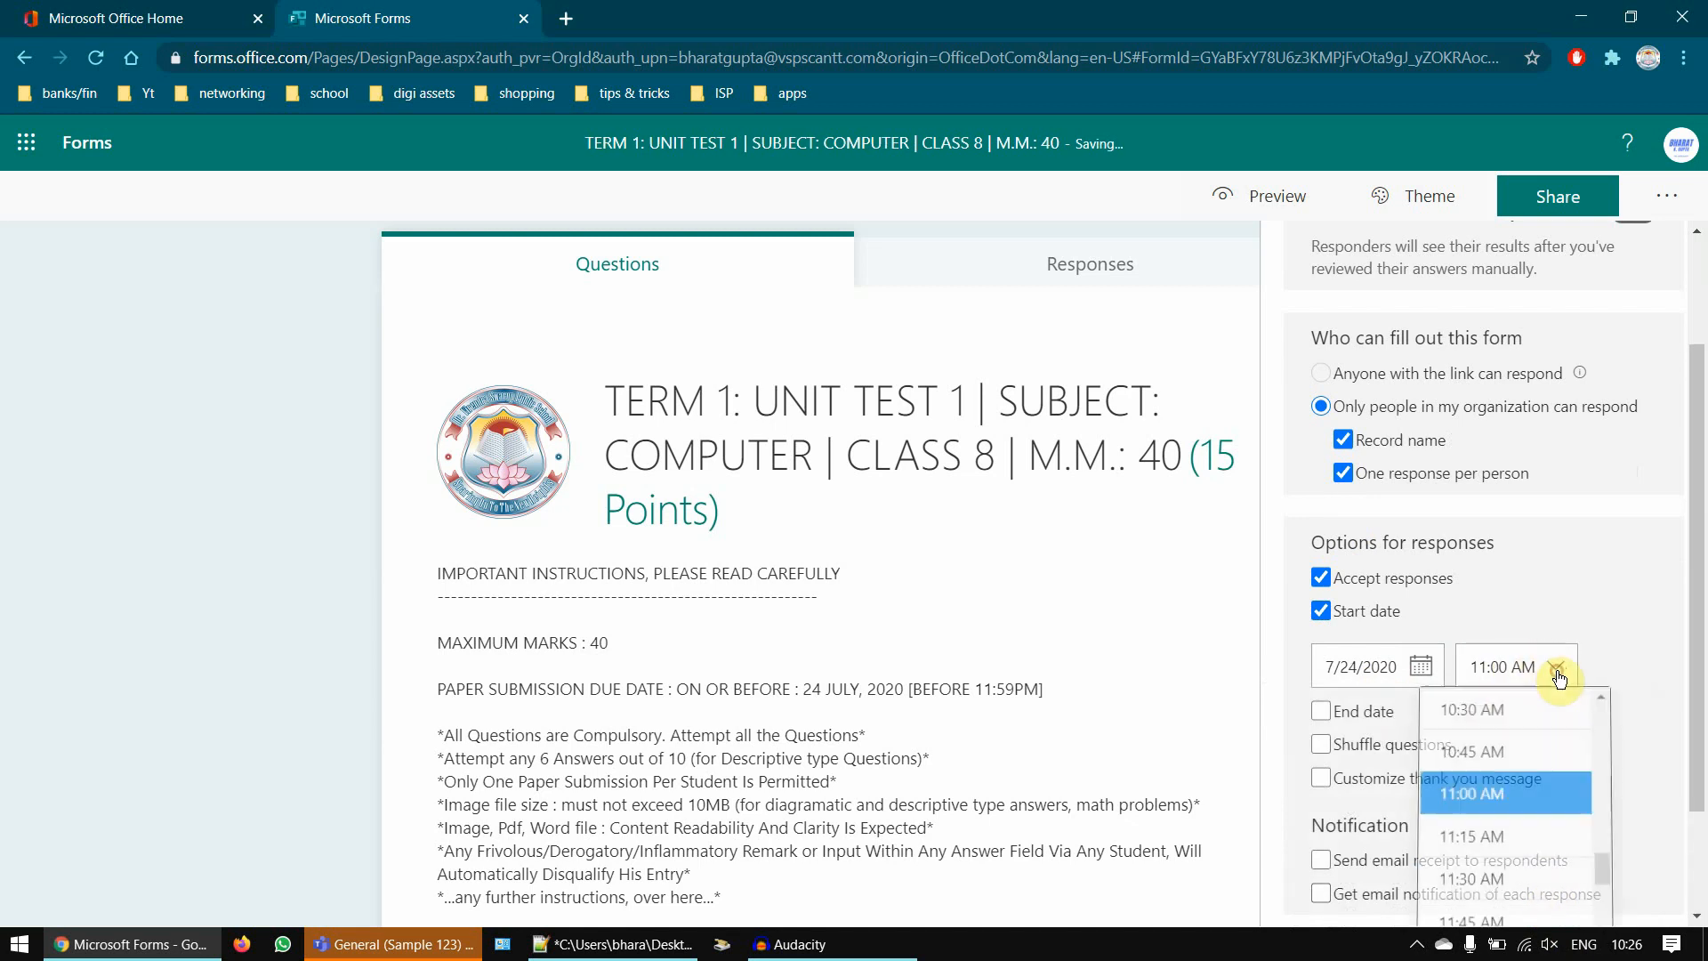
scroll(1535, 805, "down", 1)
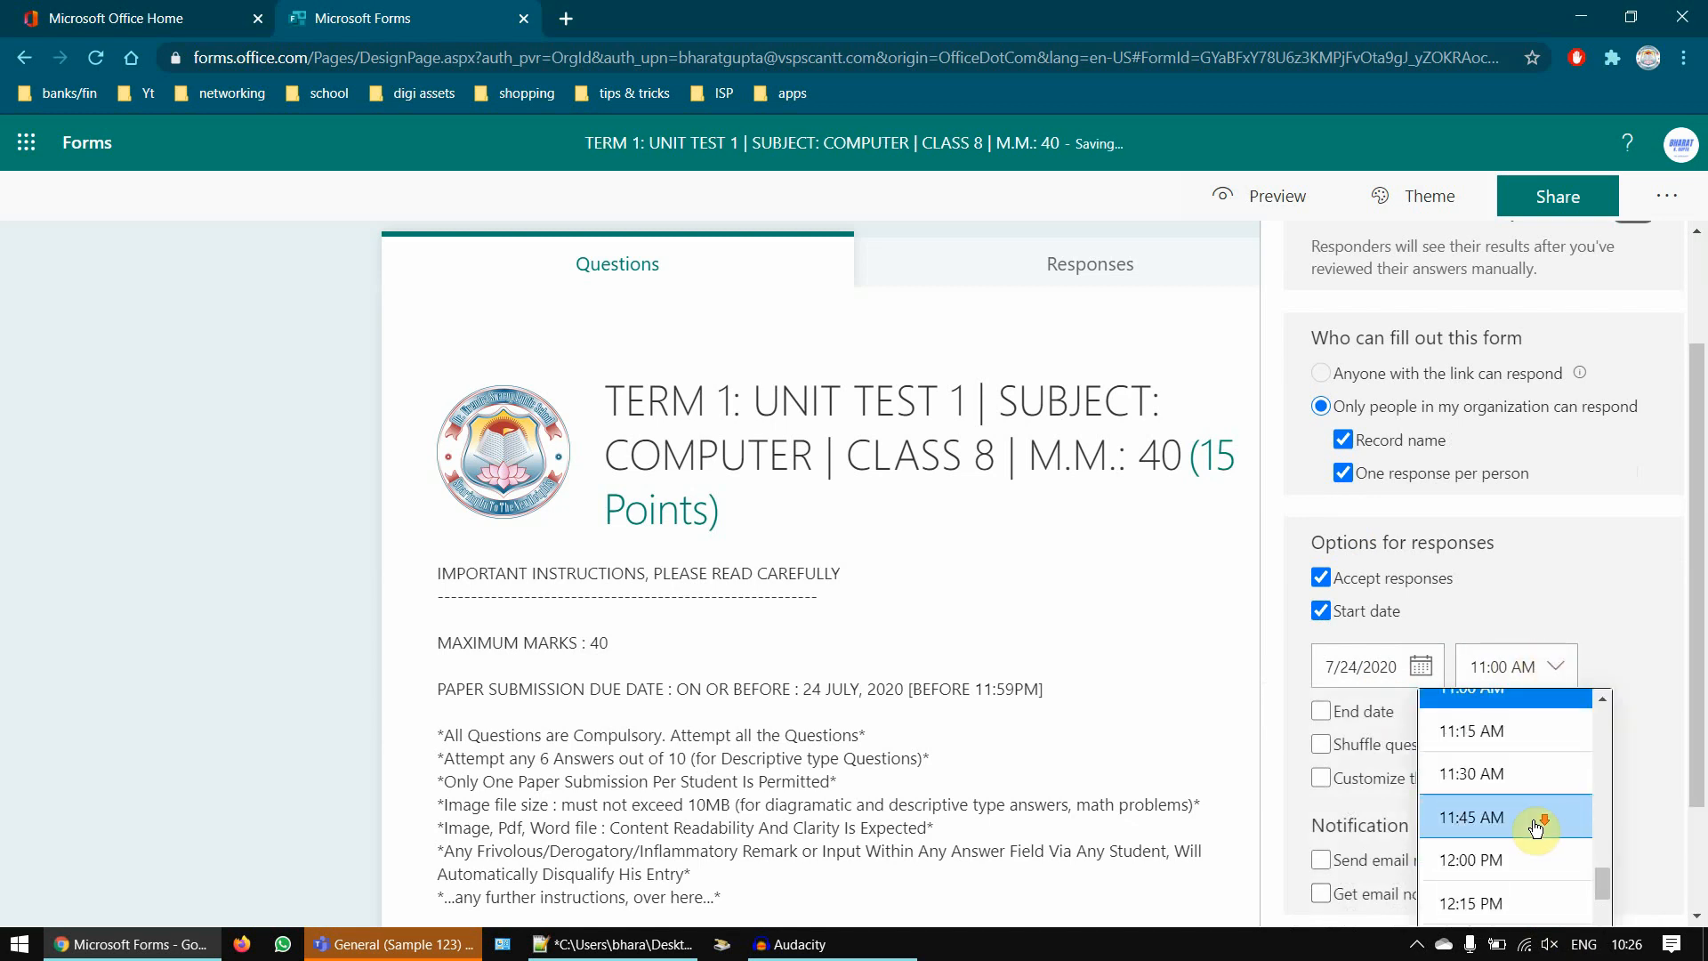
left_click(1575, 860)
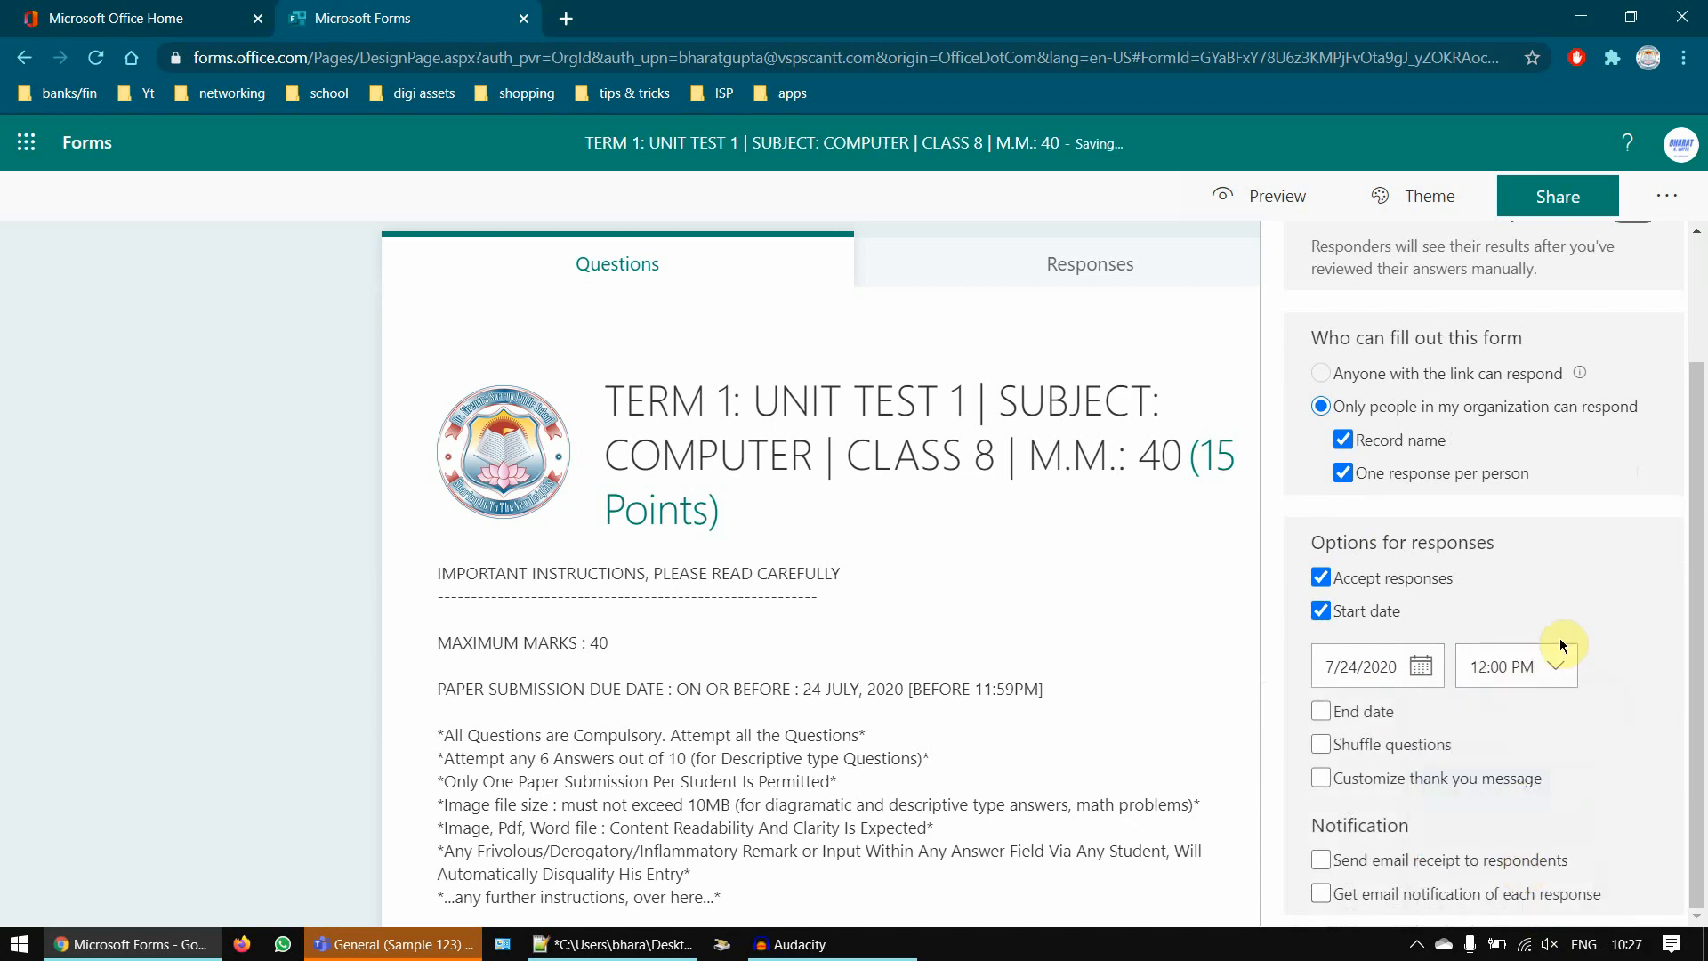
- Enable an end date for responses, set it to 7/24/2020 at 5:00 PM, and turn on shuffling for all questions
left_click(1321, 710)
scroll(1436, 612, "down", 1)
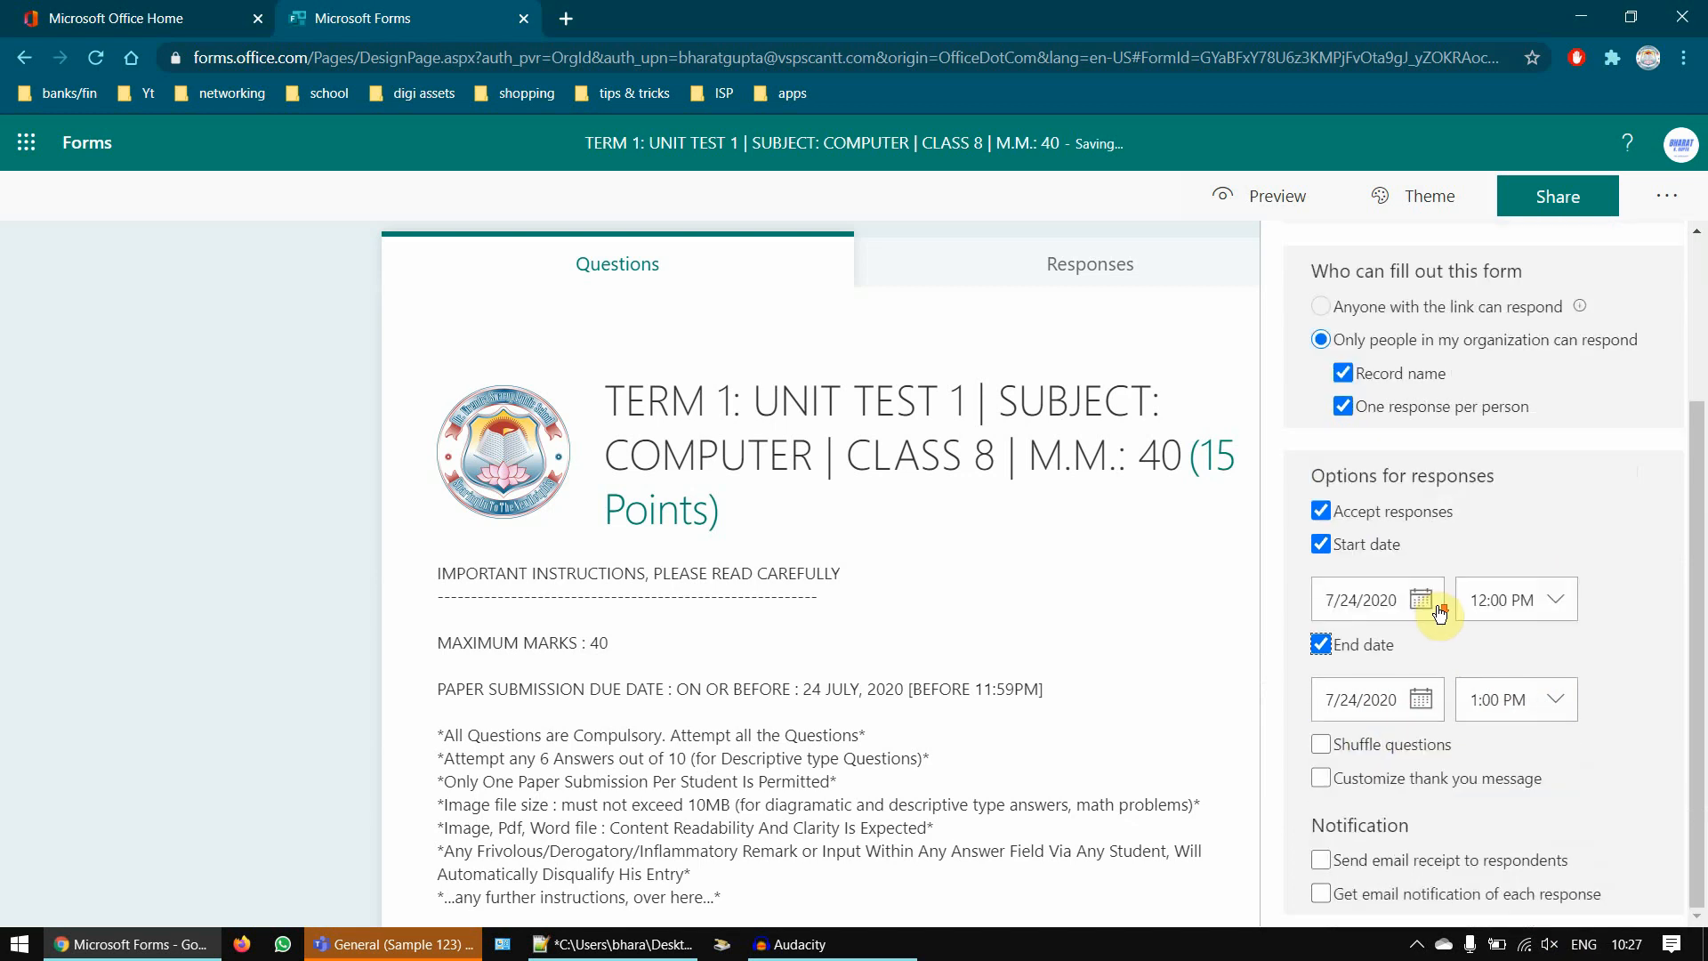
left_click(1394, 702)
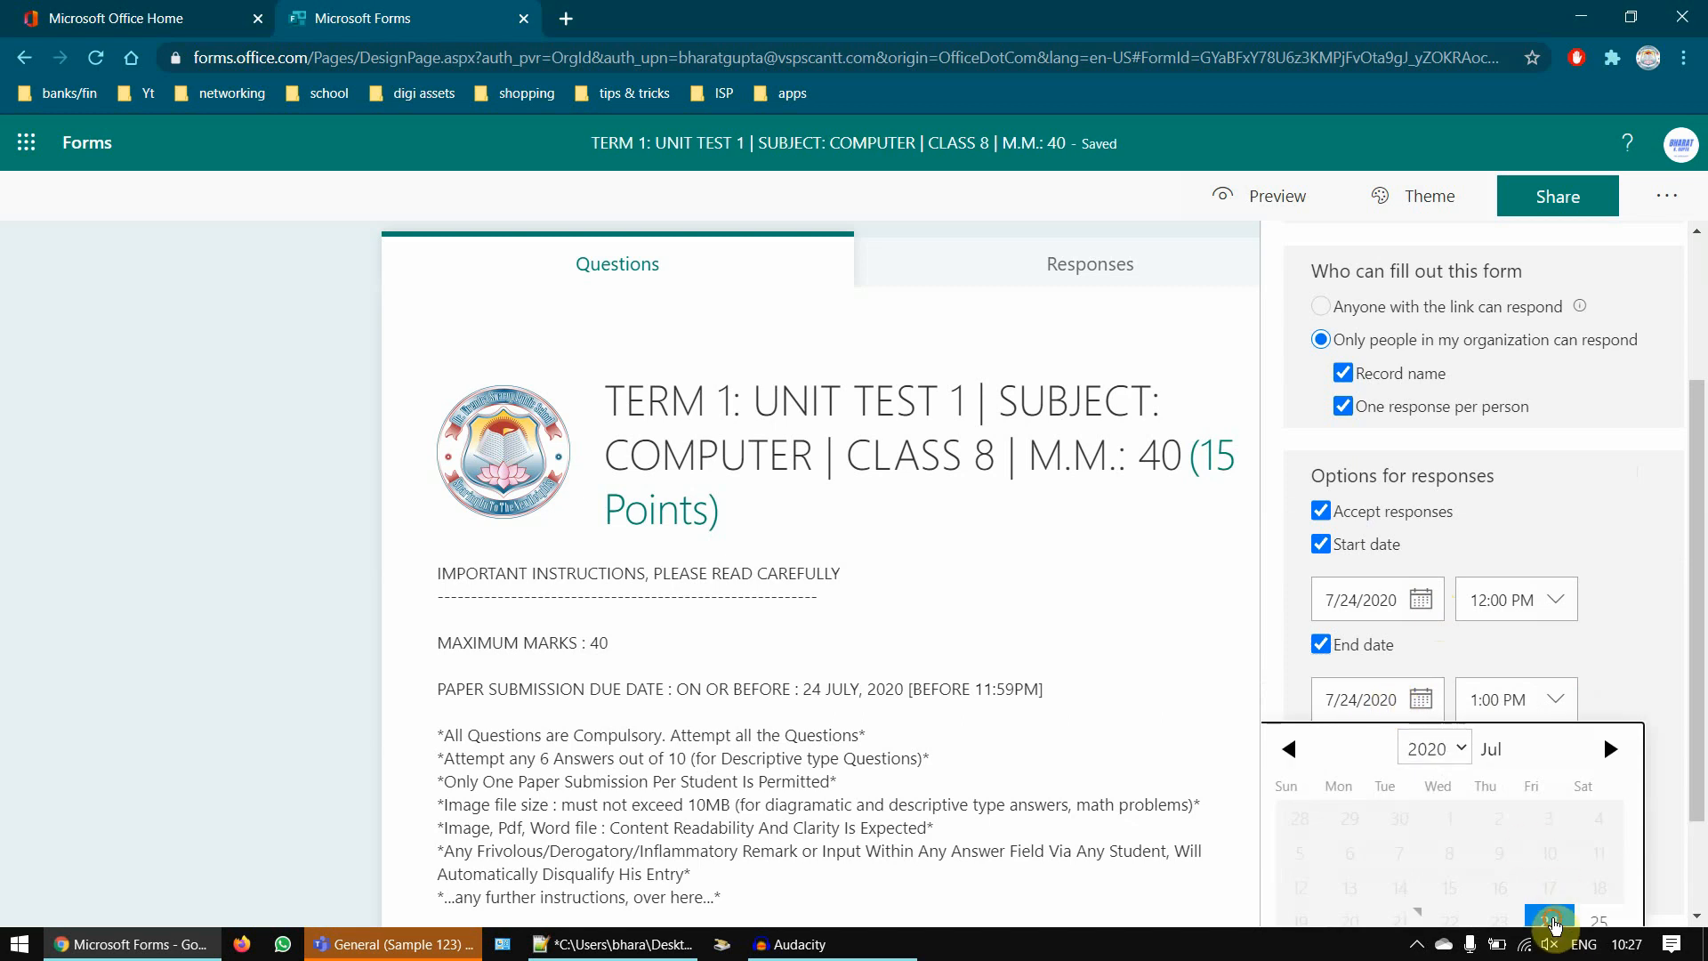
left_click(1549, 920)
left_click(1513, 699)
scroll(1512, 814, "down", 2)
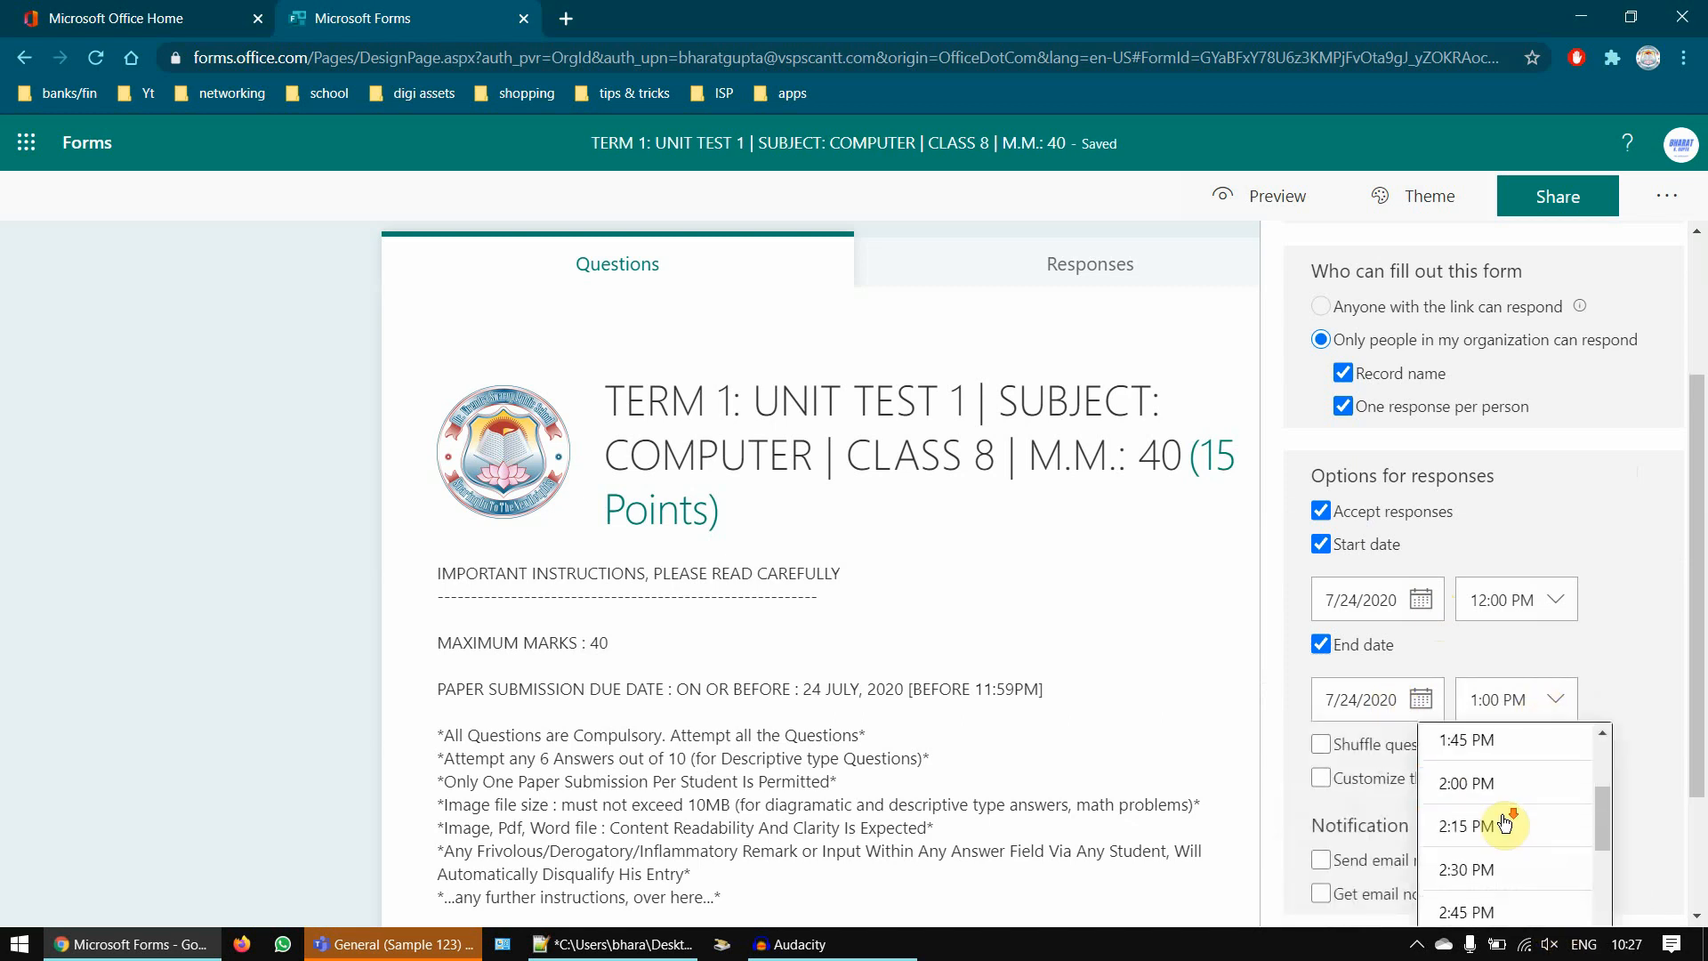
scroll(1532, 859, "down", 5)
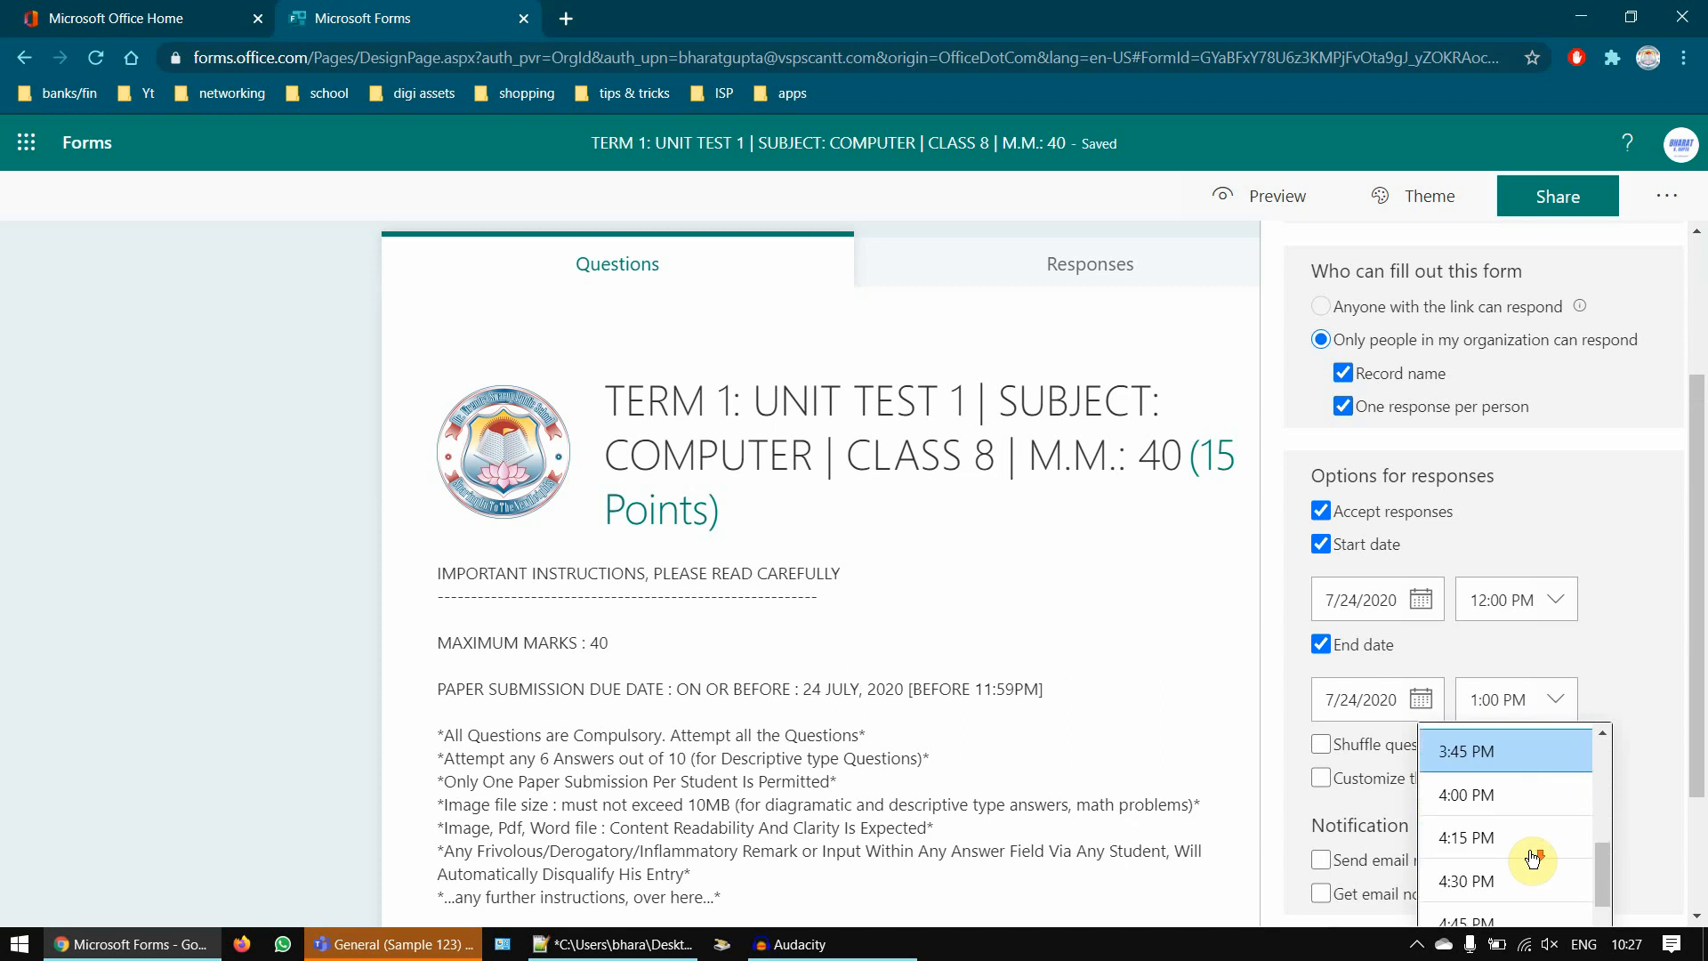
left_click(1530, 857)
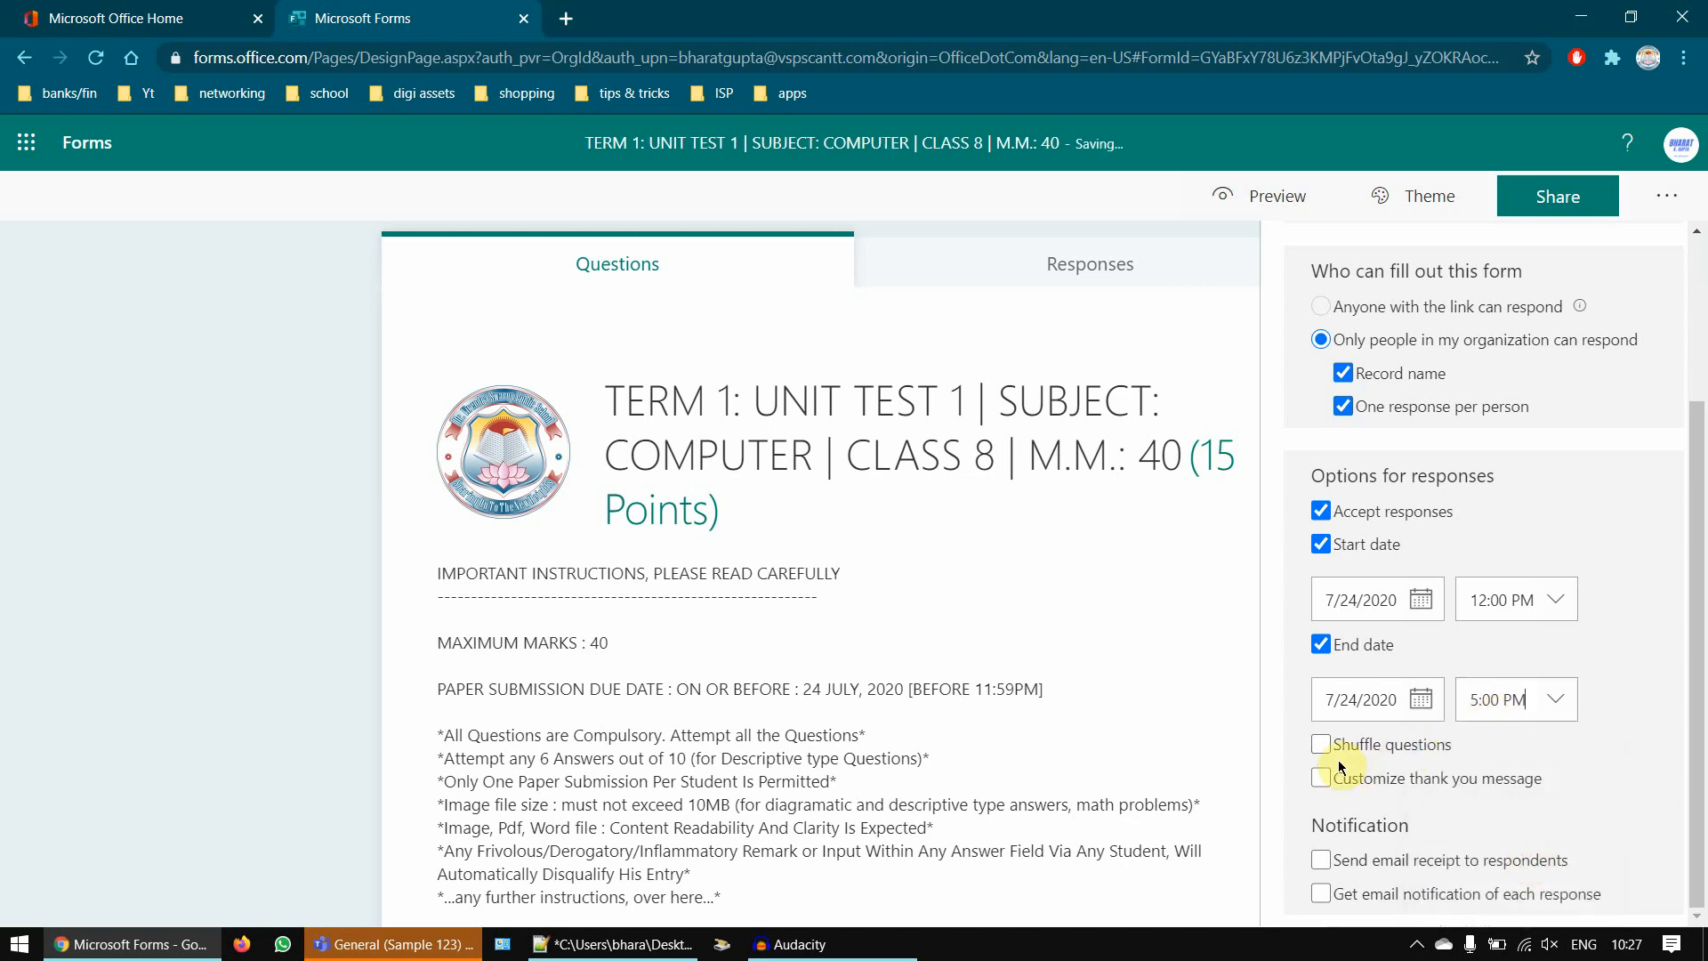
left_click(1323, 745)
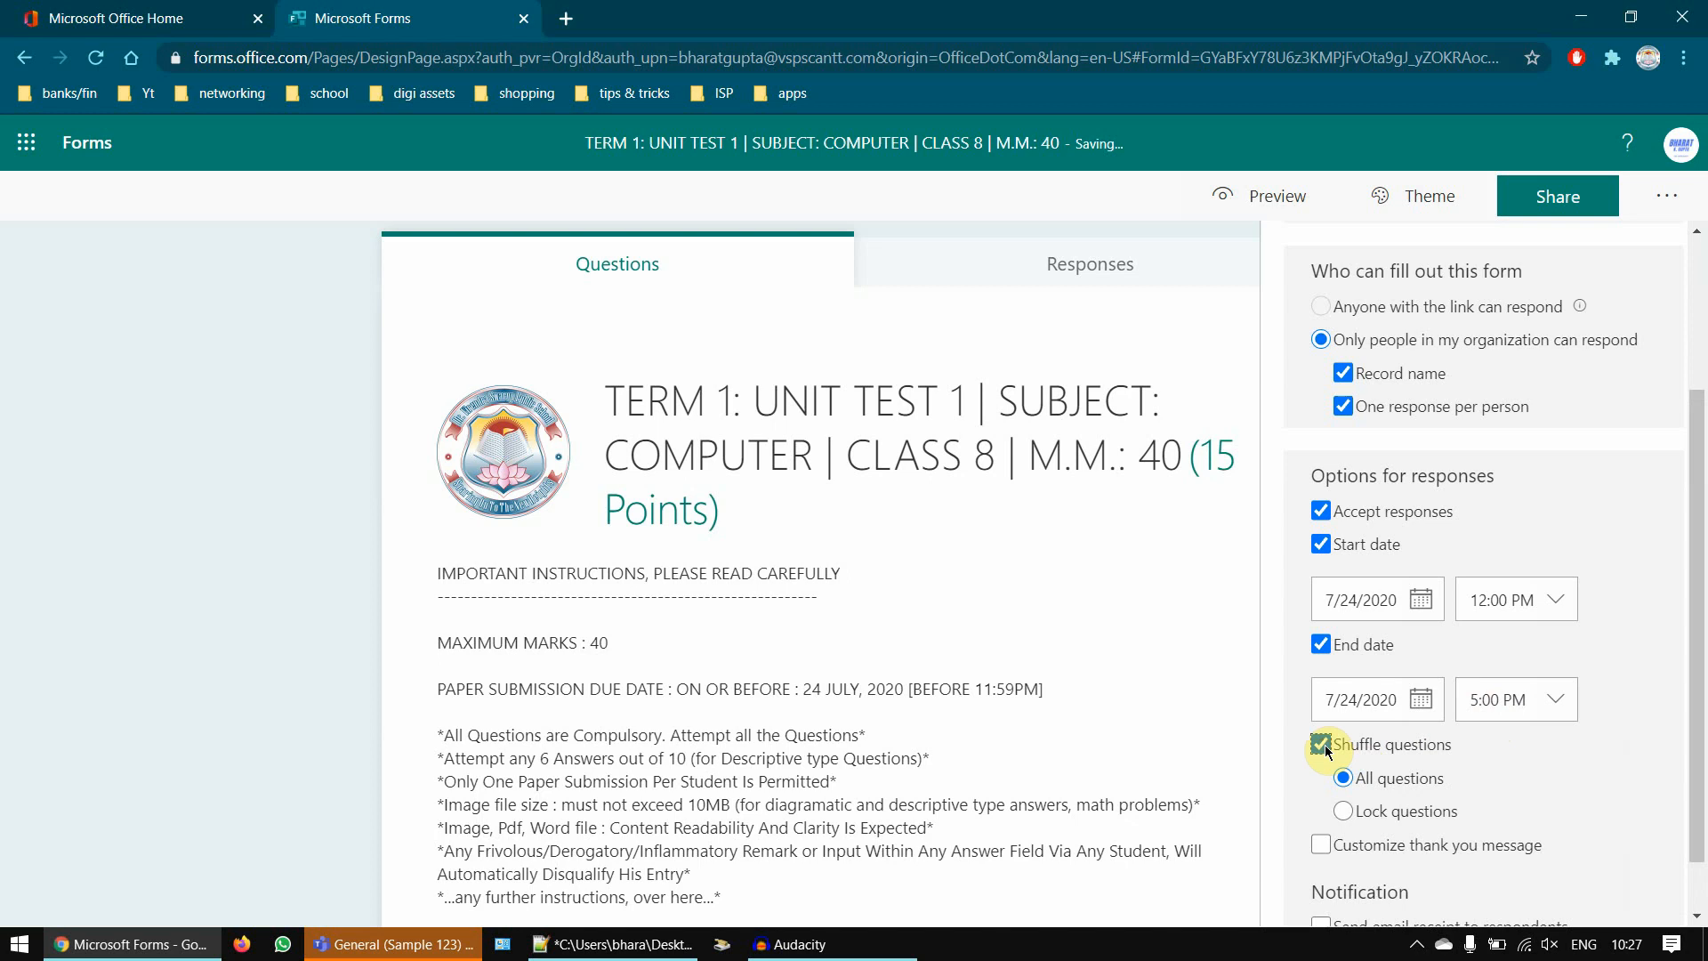
scroll(1357, 756, "down", 1)
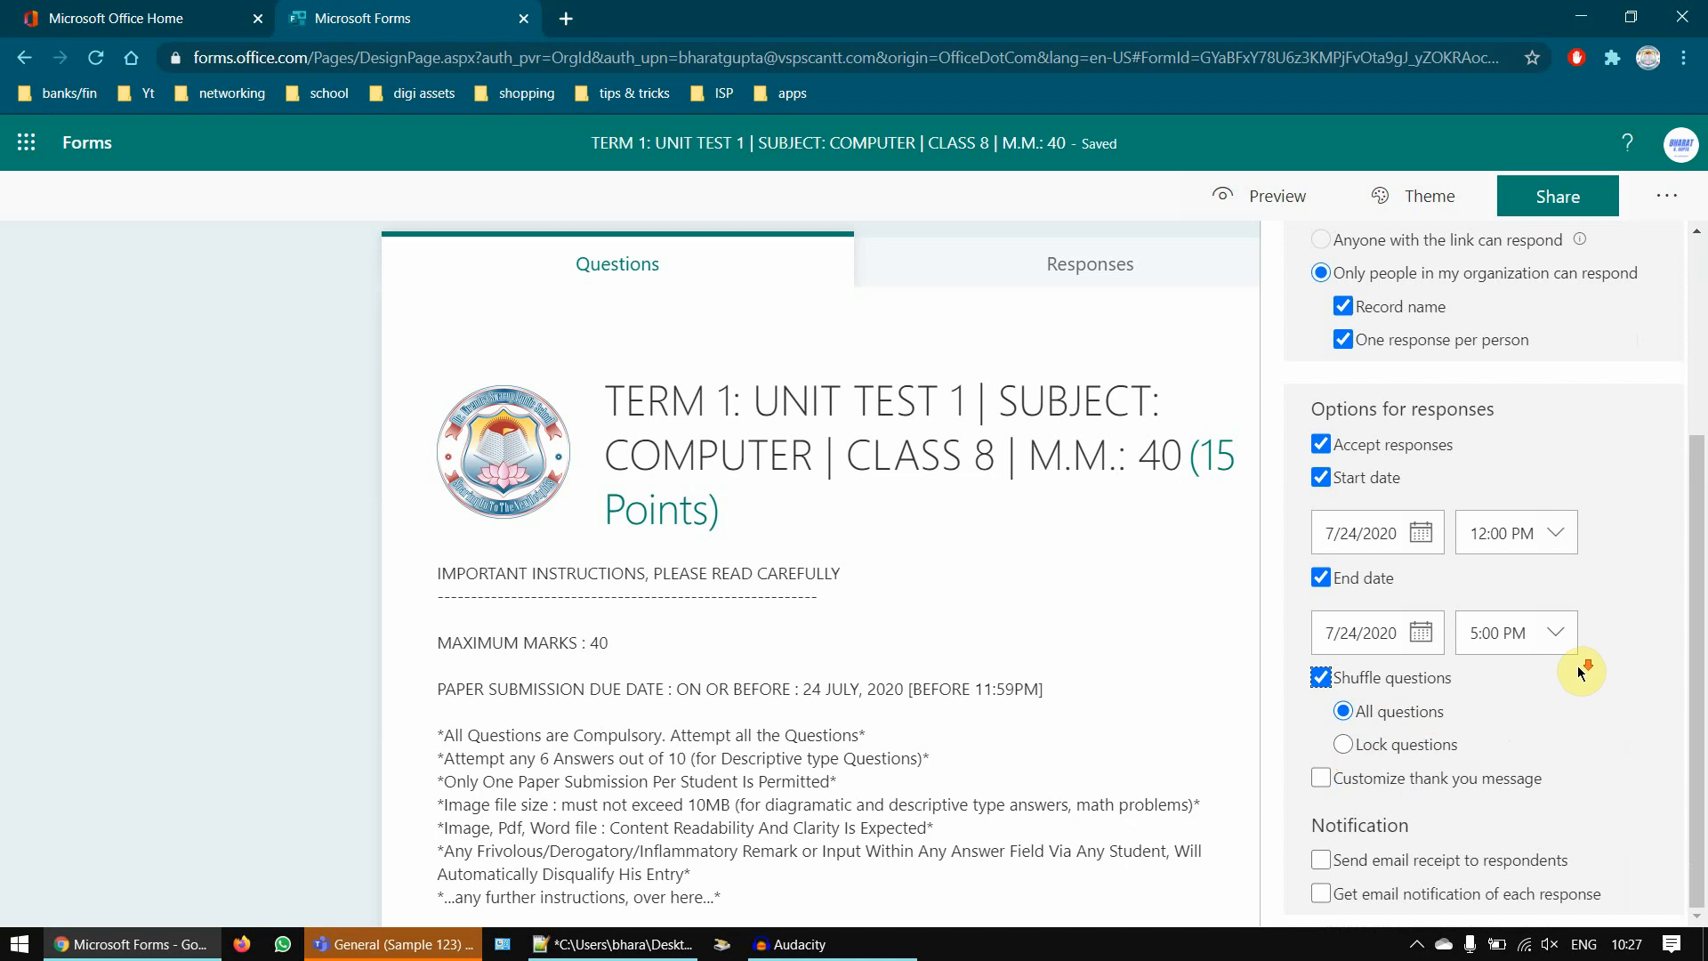
- Enable a custom thank you message reading "YOUR TEST IS SUBMITTED. PLEASE WAIT FOR THE PAPER MARKS"
left_click(1394, 792)
triple_click(1569, 816)
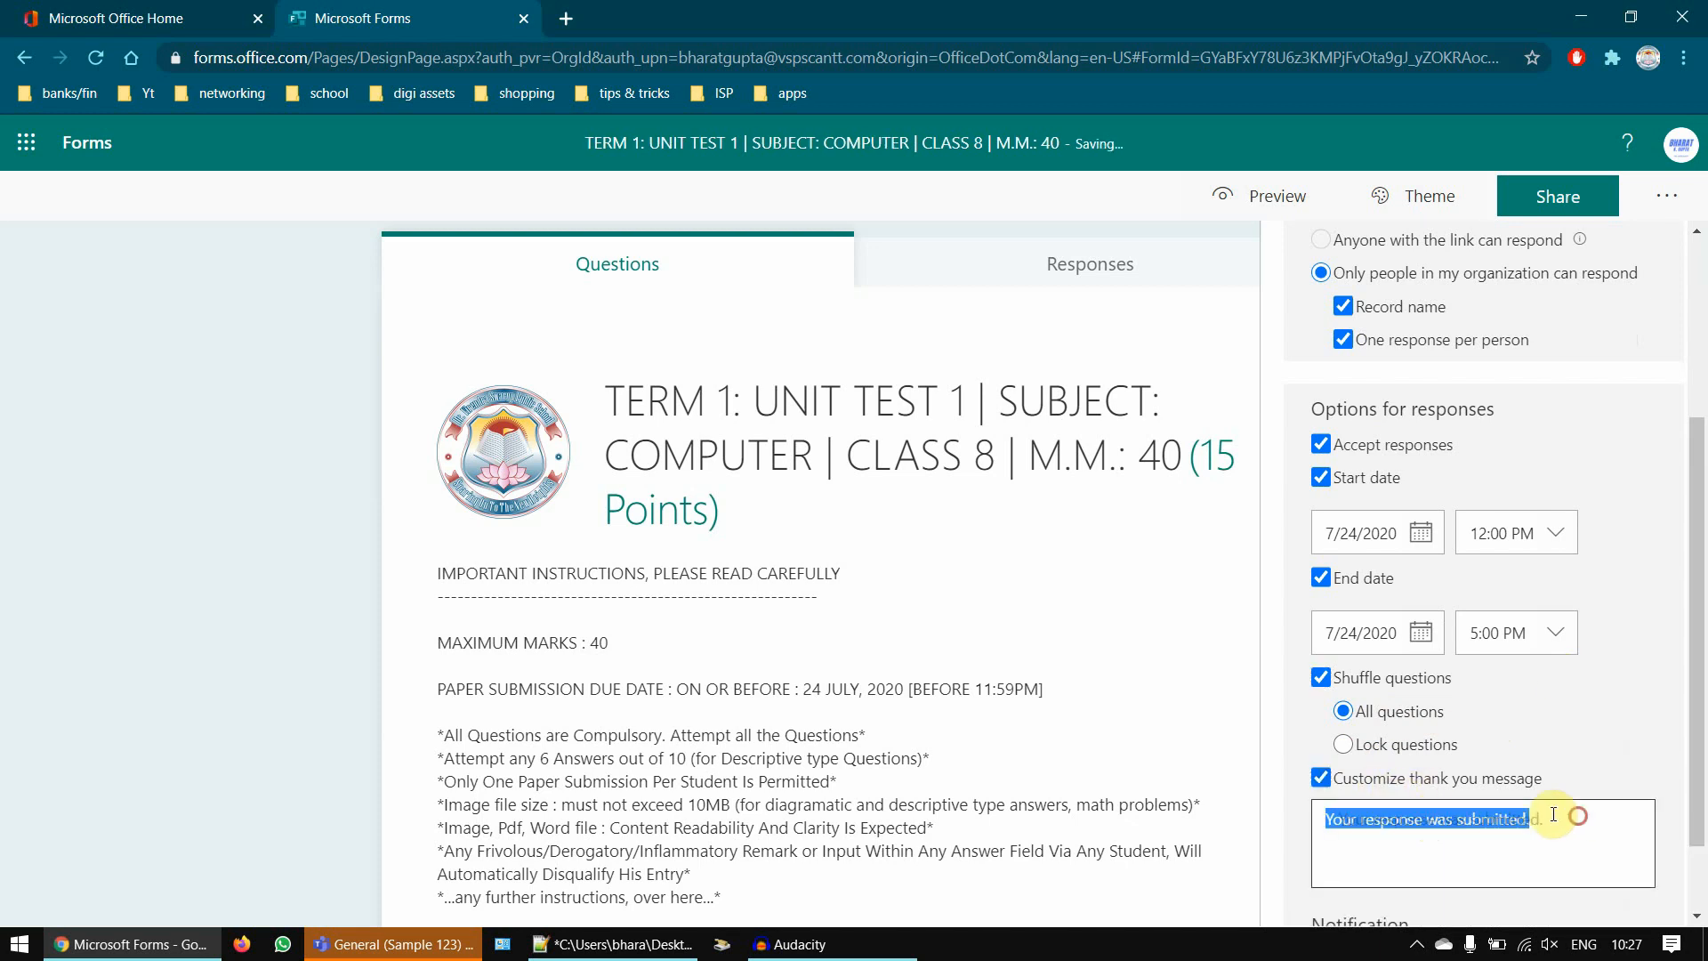
mouse_move(1543, 816)
left_mouse_down()
mouse_move(1490, 835)
mouse_move(1546, 820)
left_mouse_up()
key("Caps_Lock")
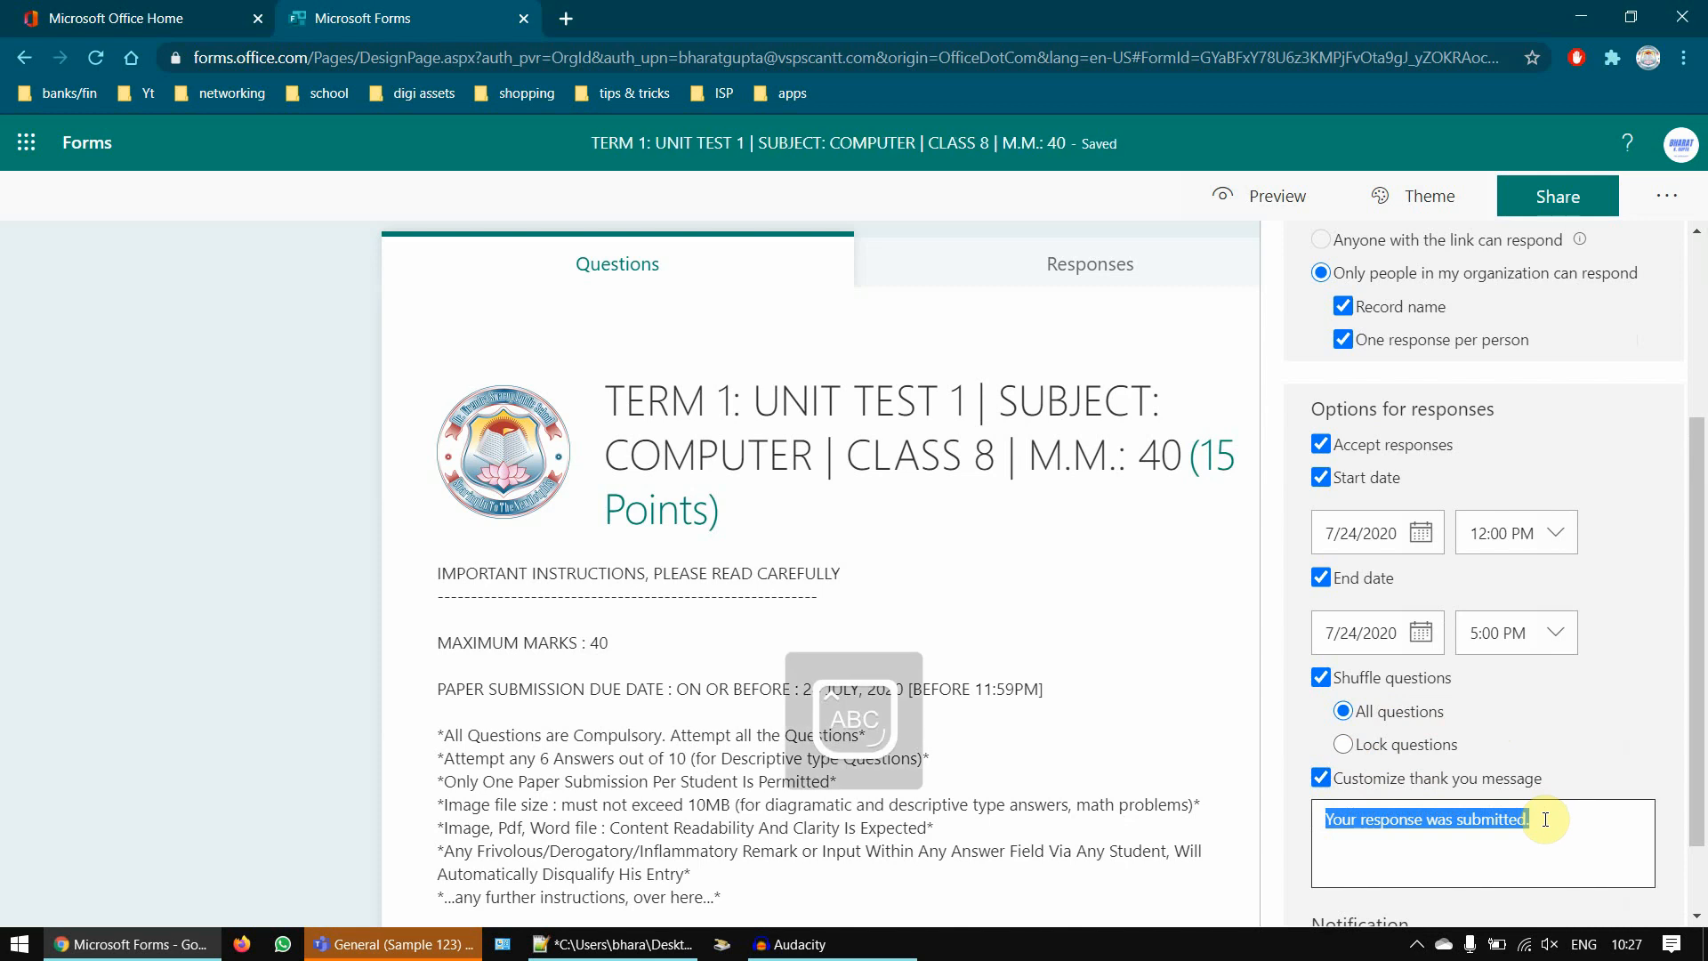
type("YOUR TEST IS SUBMITTED. PL")
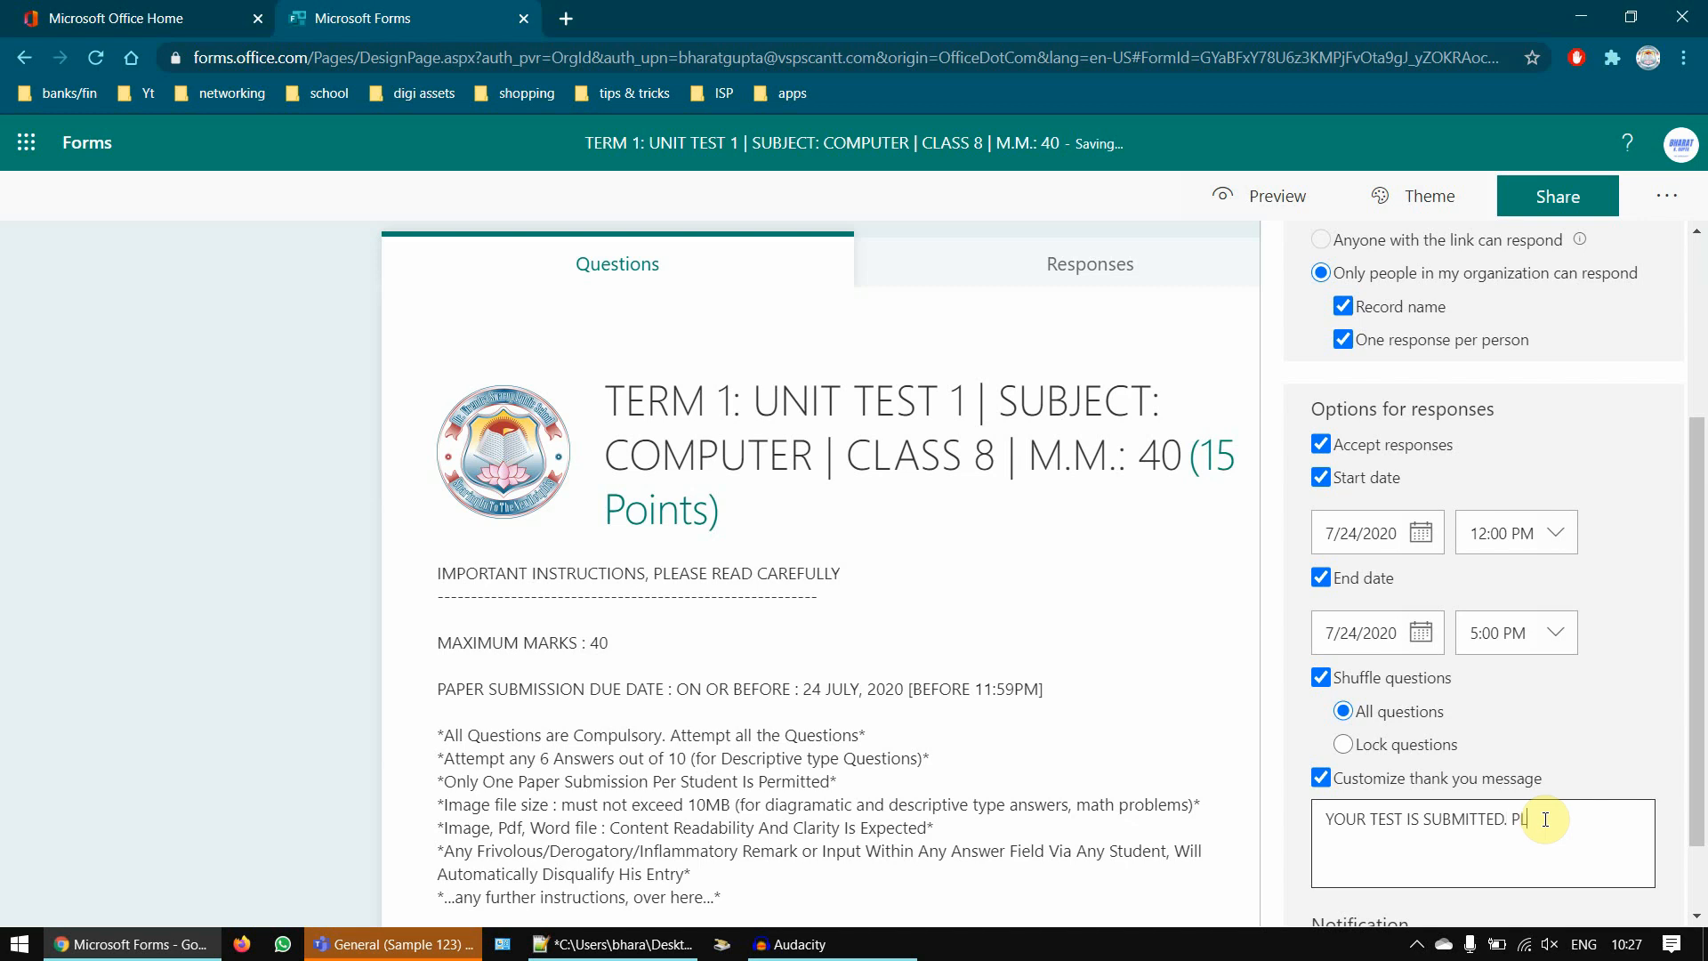
type("EASE WAIT FOR THE PAPER REVIEW")
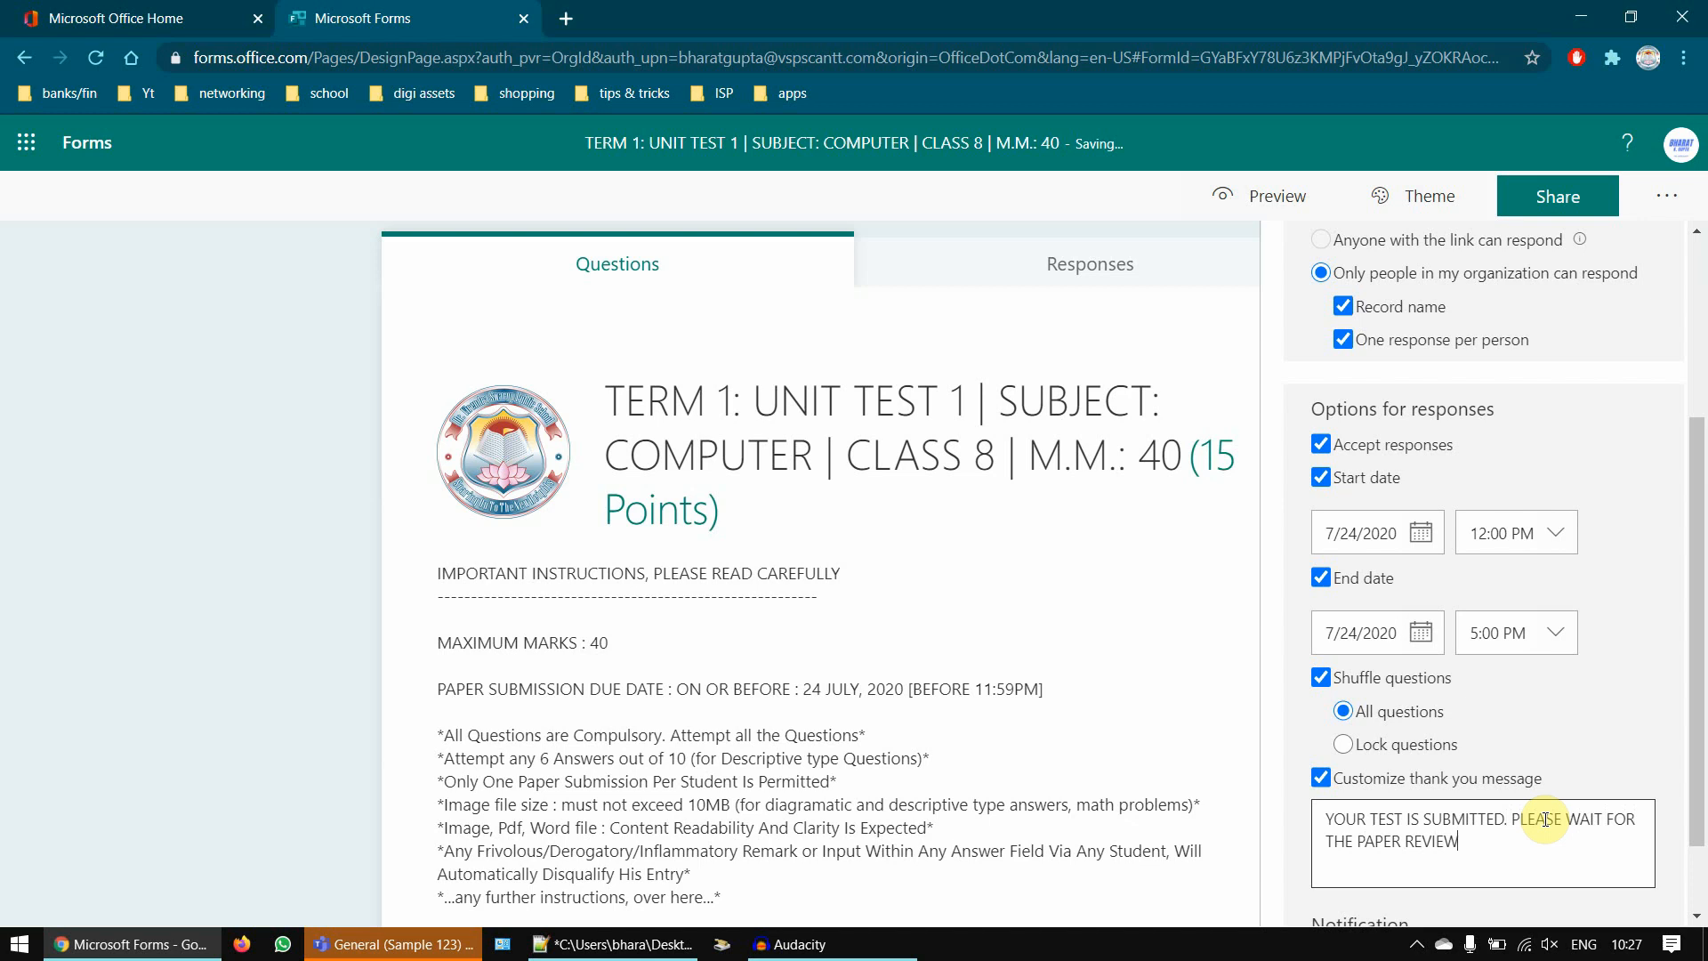
key("BackSpace")
key("BackSpace")
key("BackSpace")
key("BackSpace")
key("BackSpace")
key("BackSpace")
scroll(1513, 801, "down", 1)
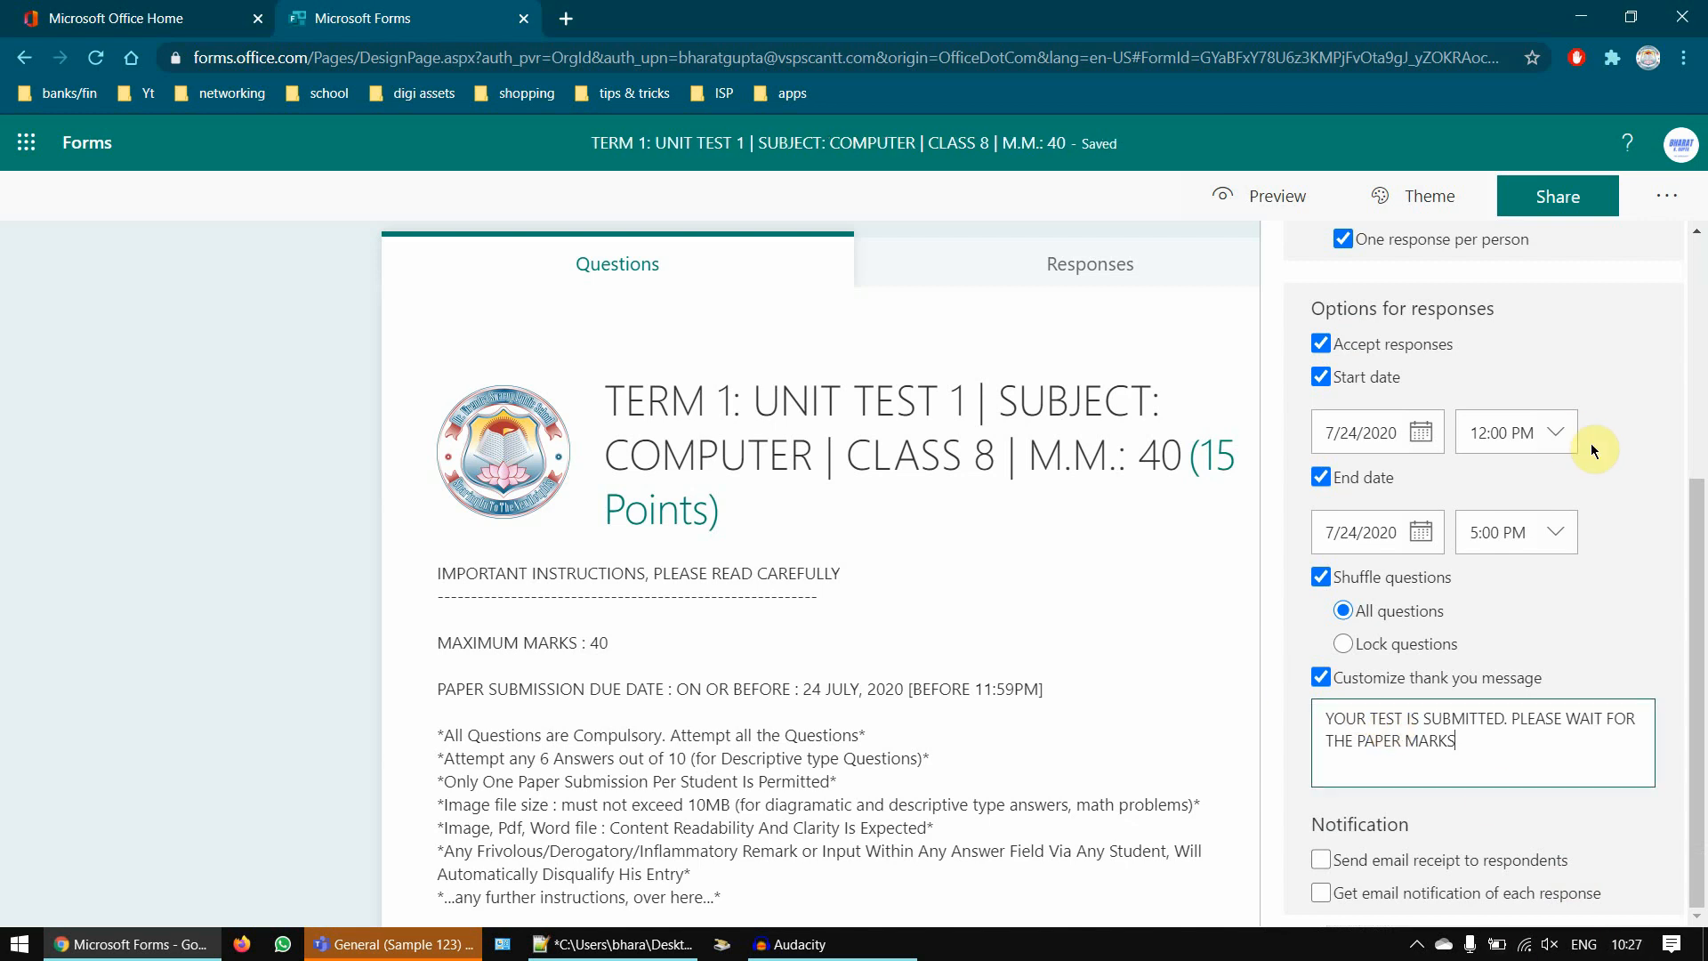
- Change the form's theme to the plain Dark blue color
scroll(984, 507, "down", 10)
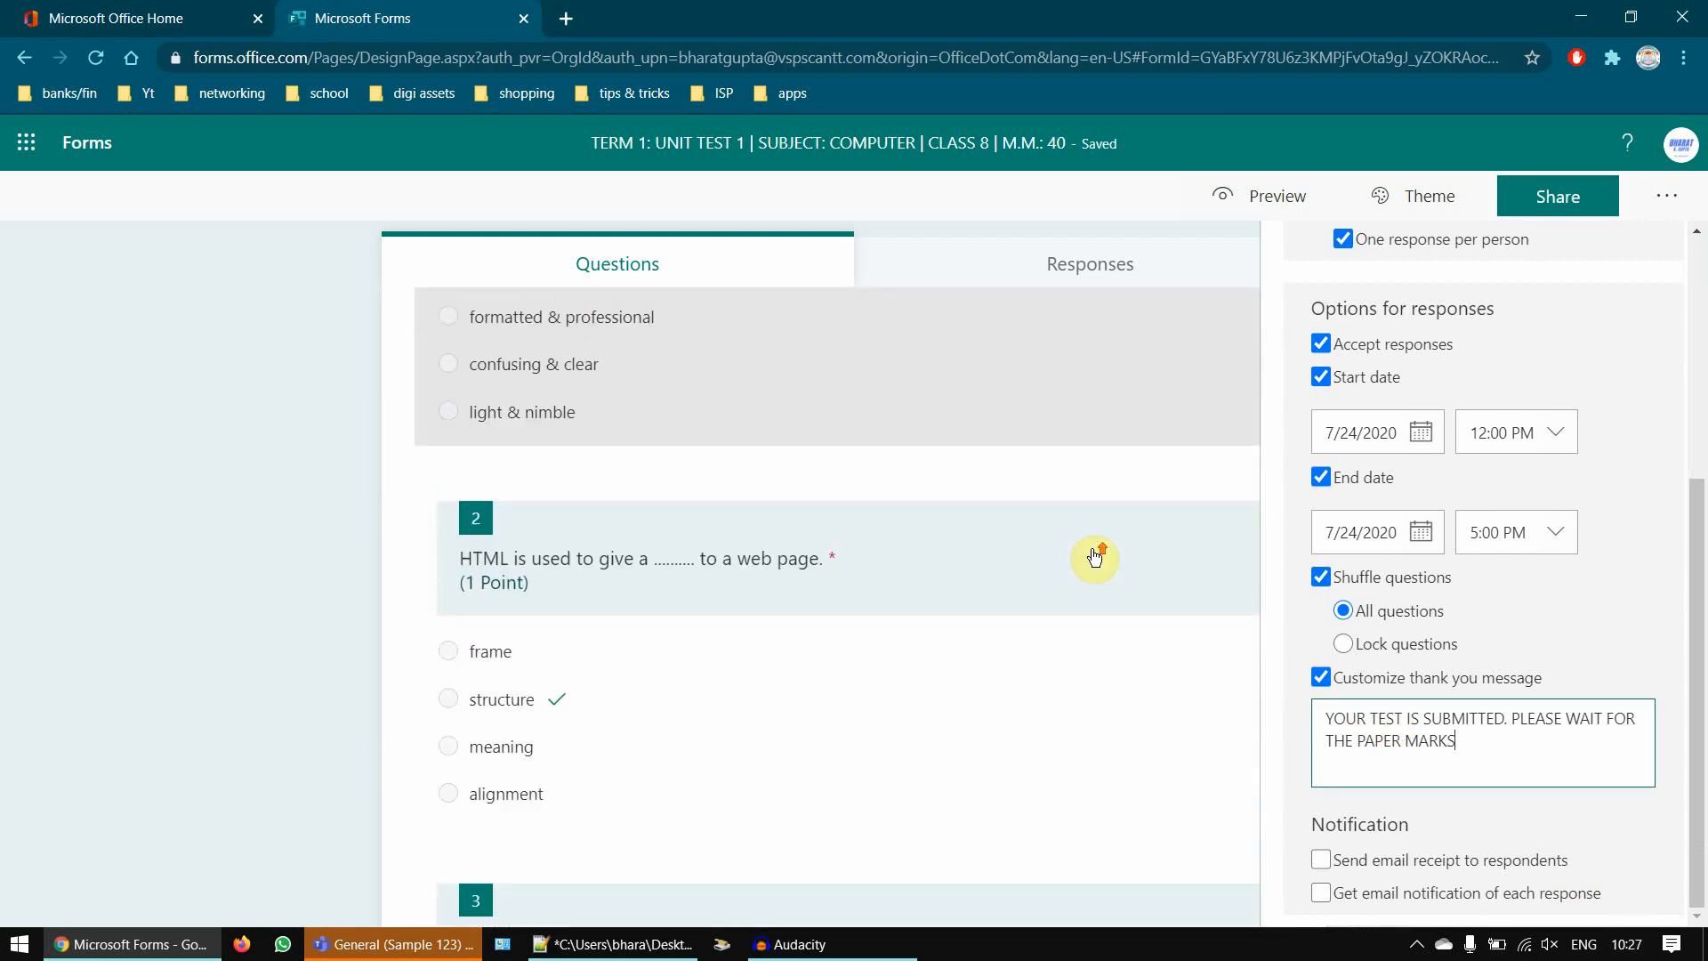
scroll(1095, 557, "up", 10)
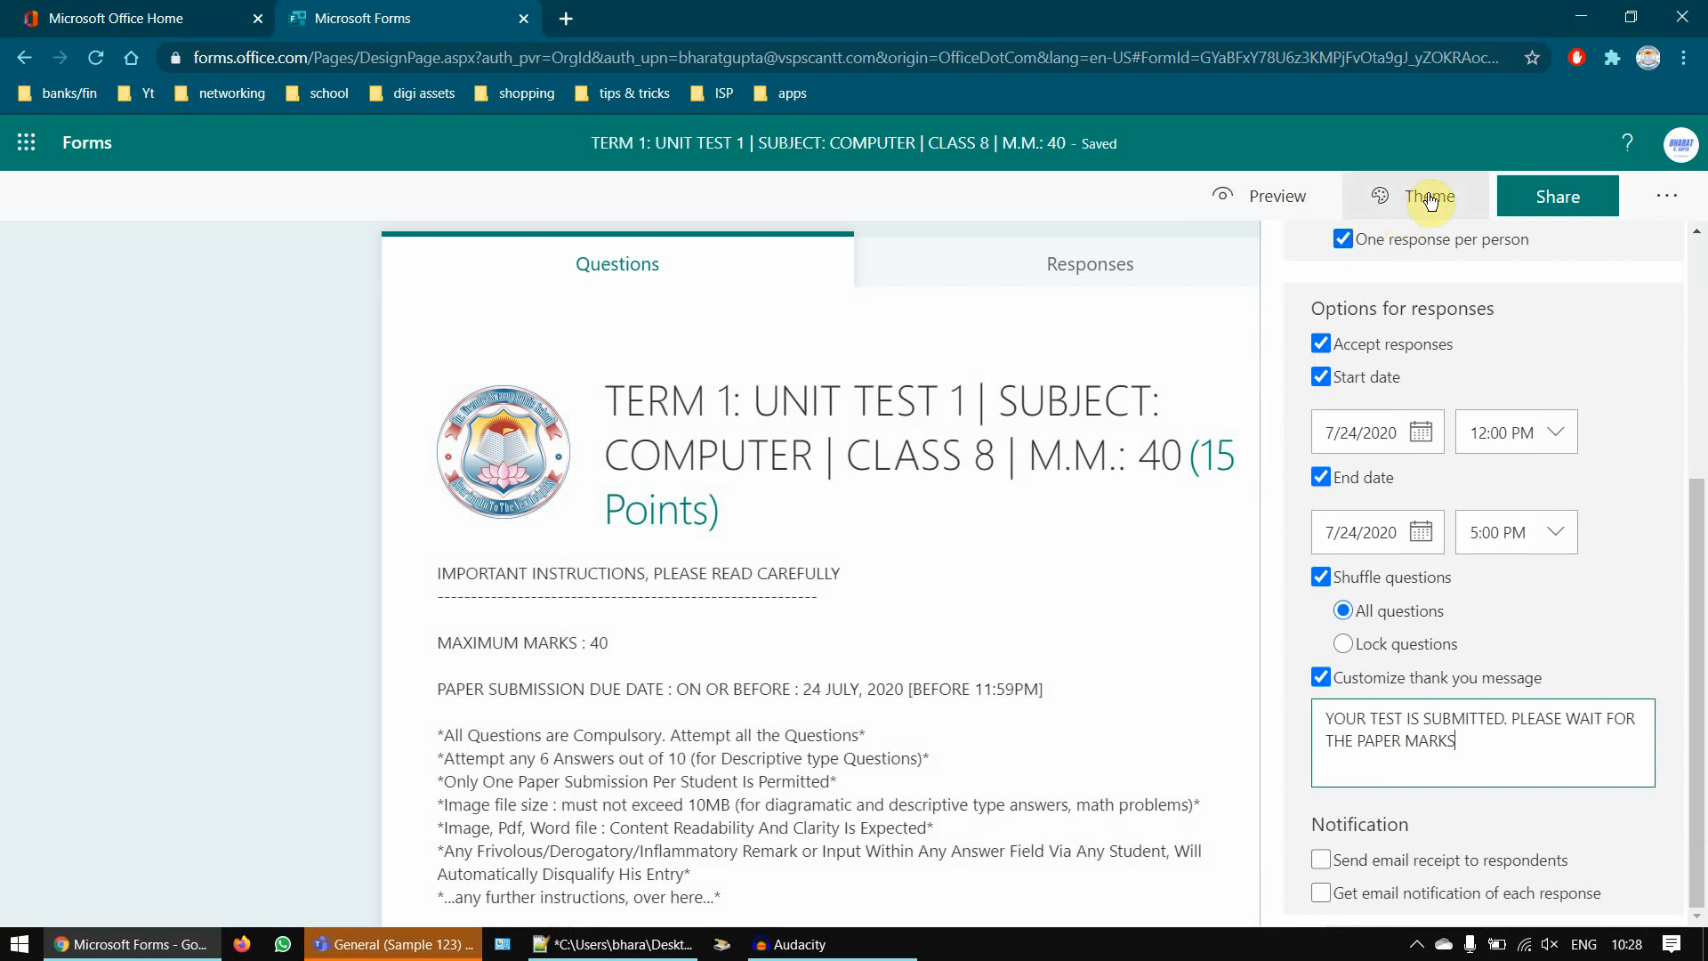
left_click(1430, 198)
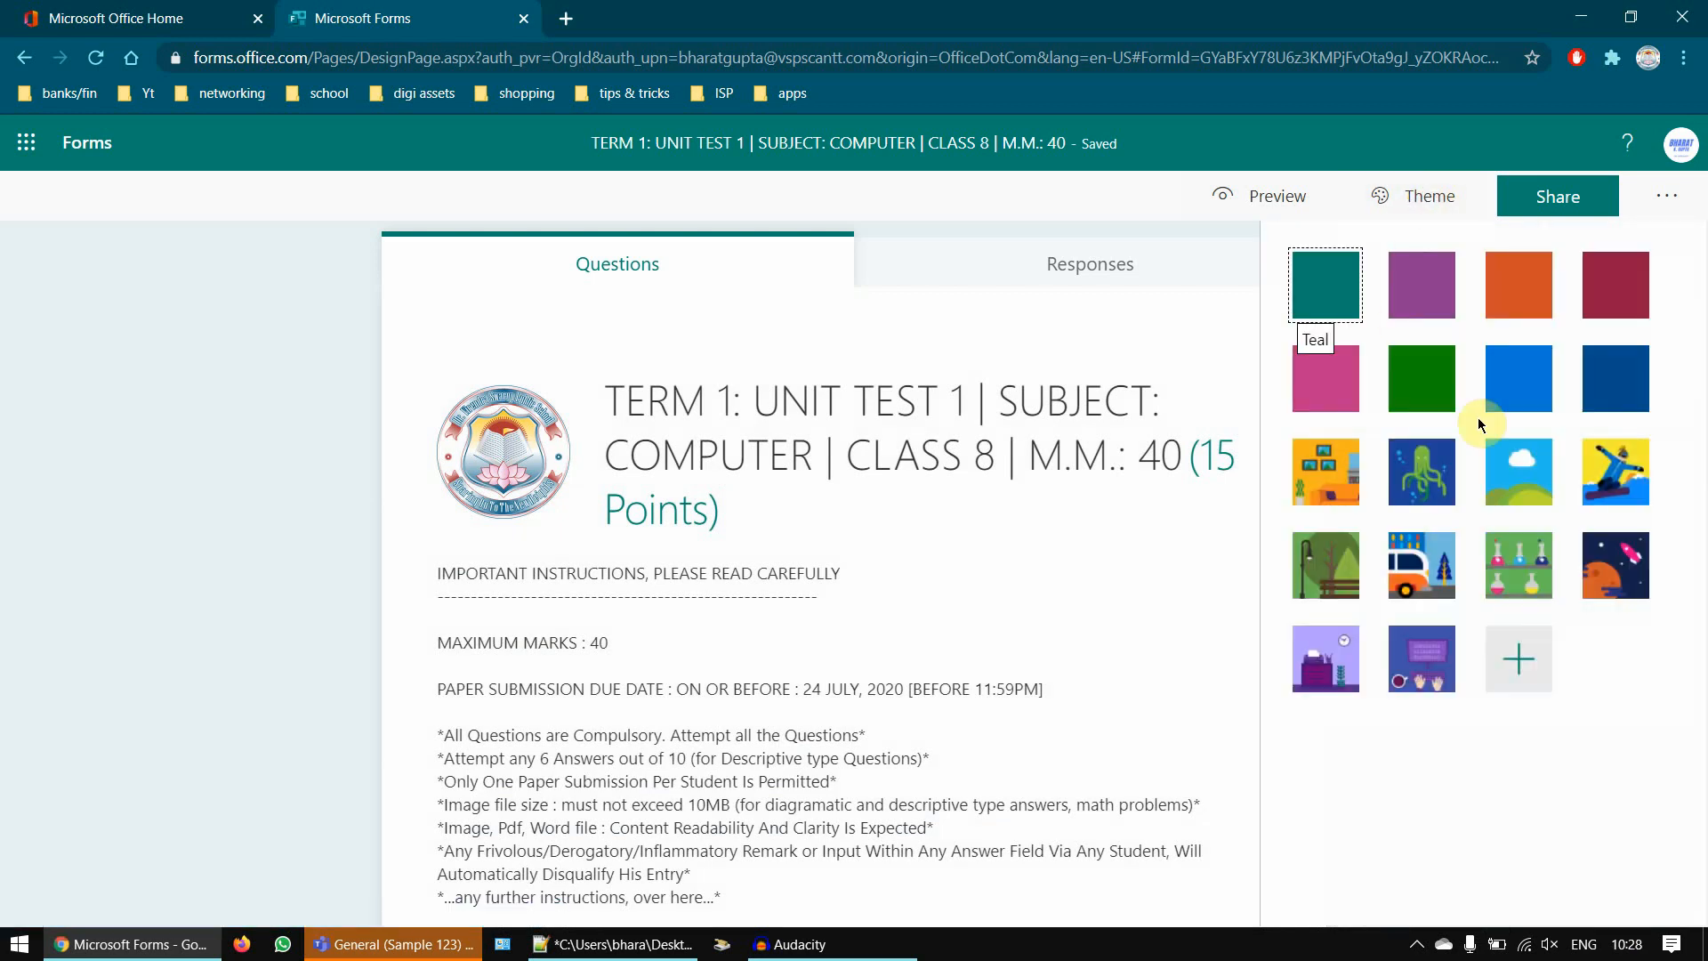
left_click(1616, 394)
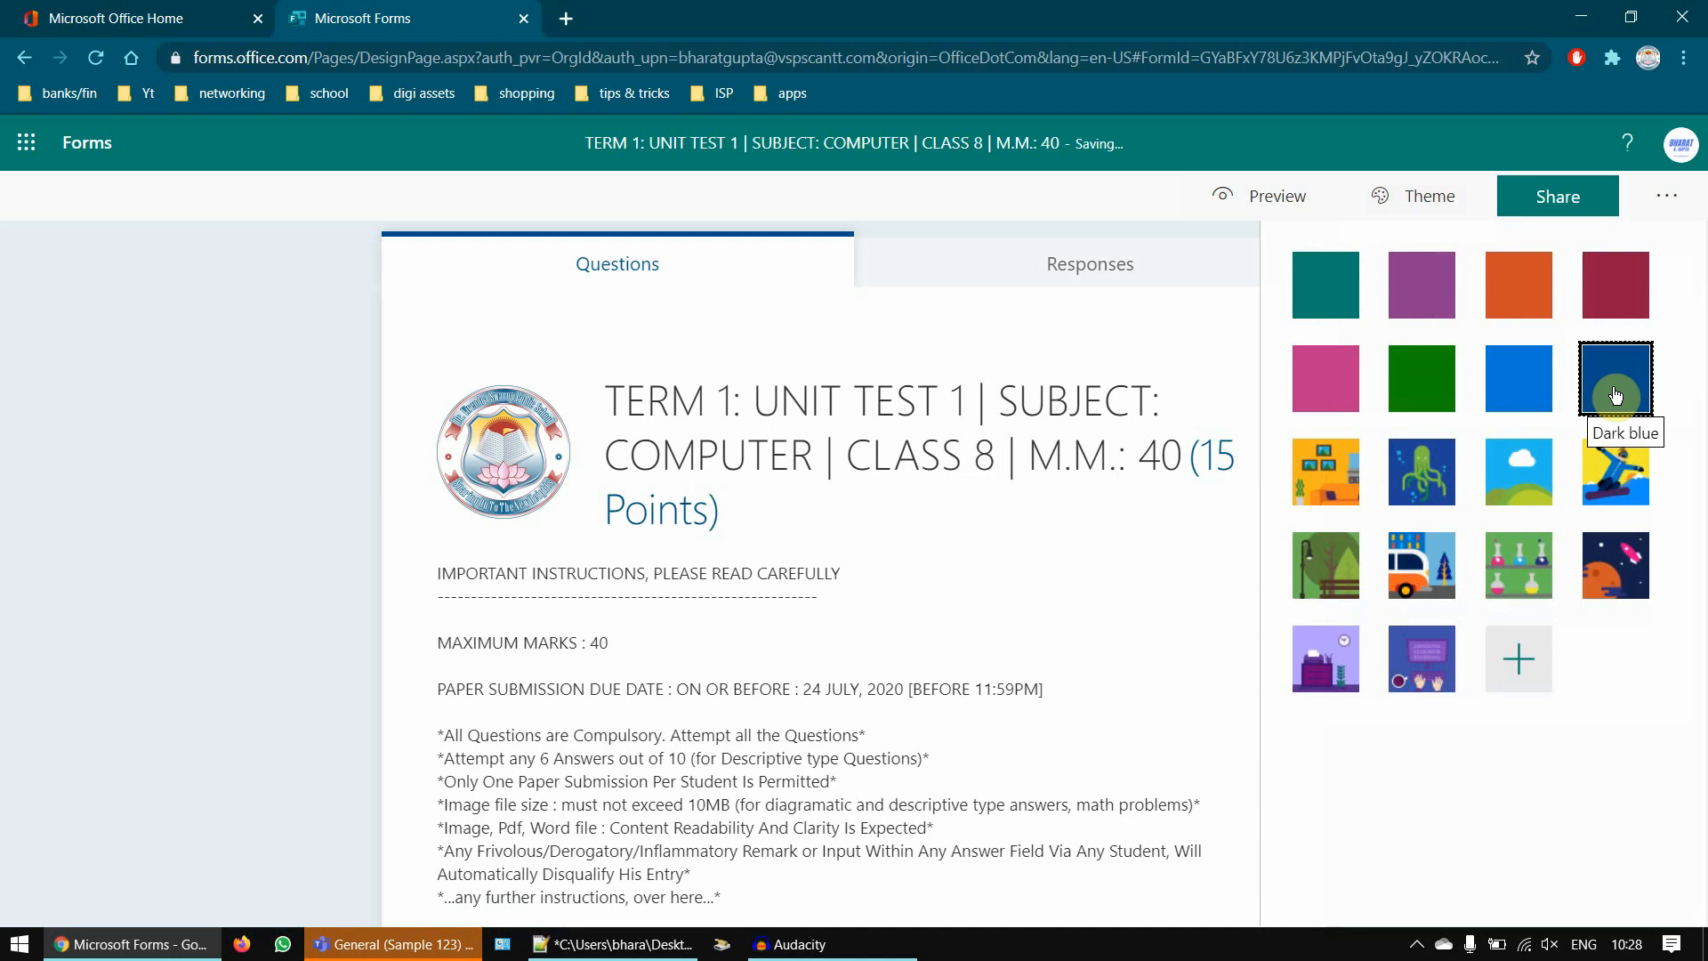
- Preview the quiz in the computer layout and look through its header and shuffled questions
left_click(1299, 204)
scroll(1304, 235, "down", 5)
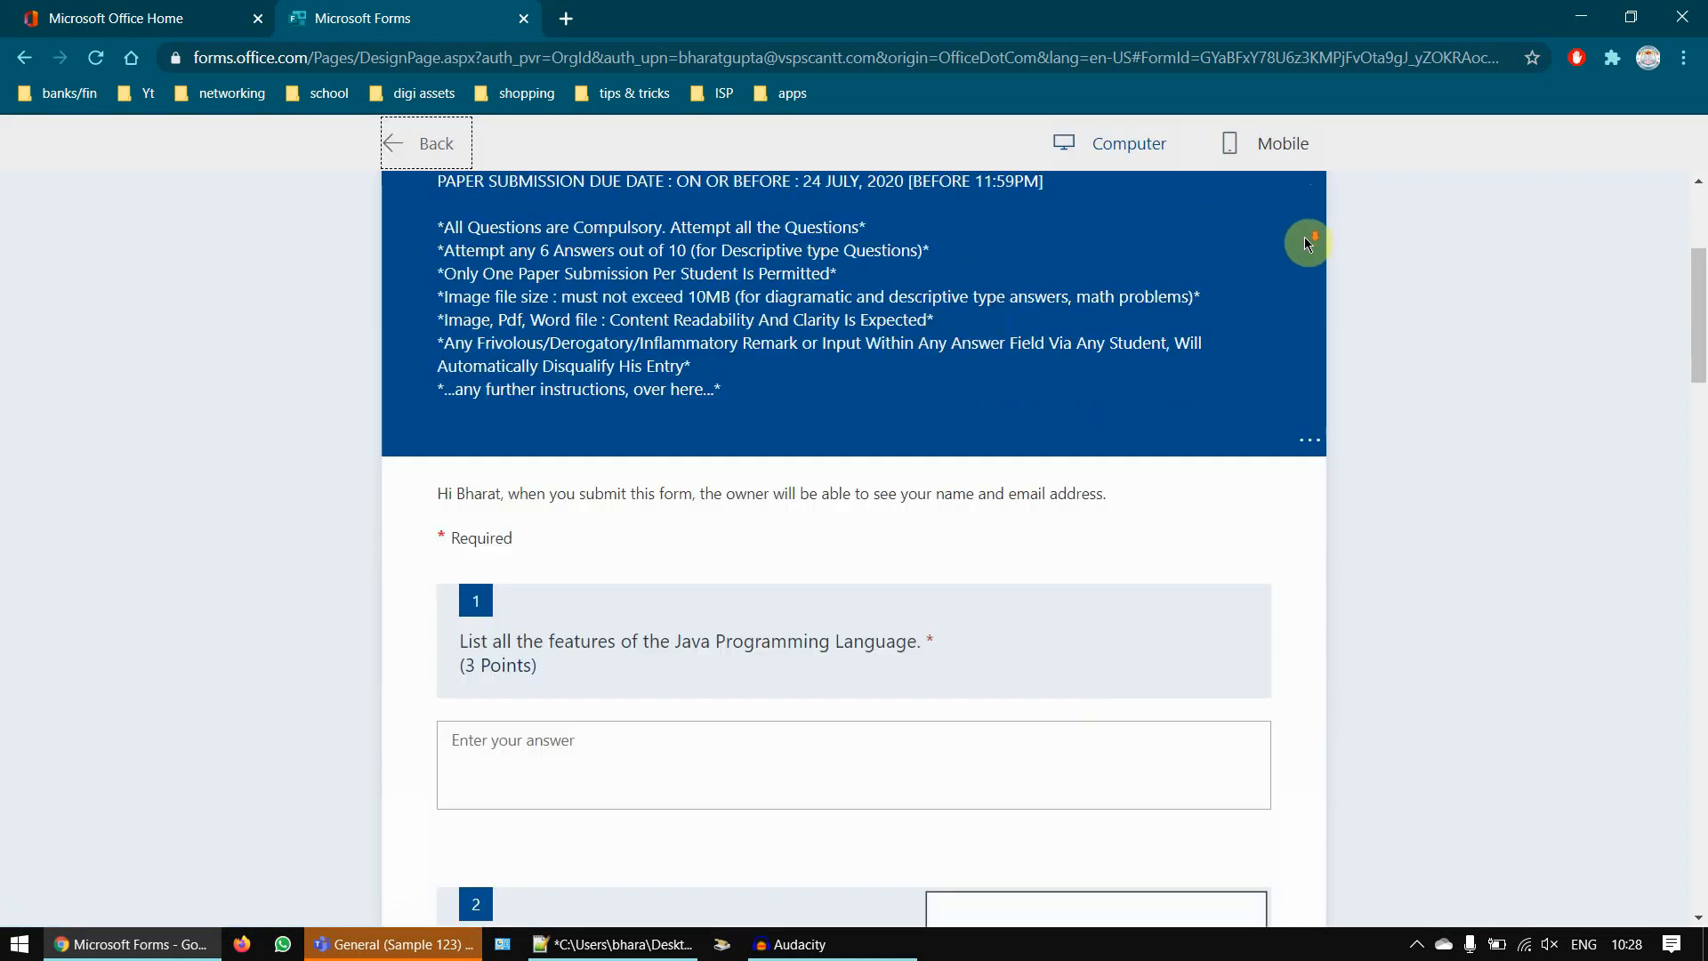
scroll(1307, 242, "down", 6)
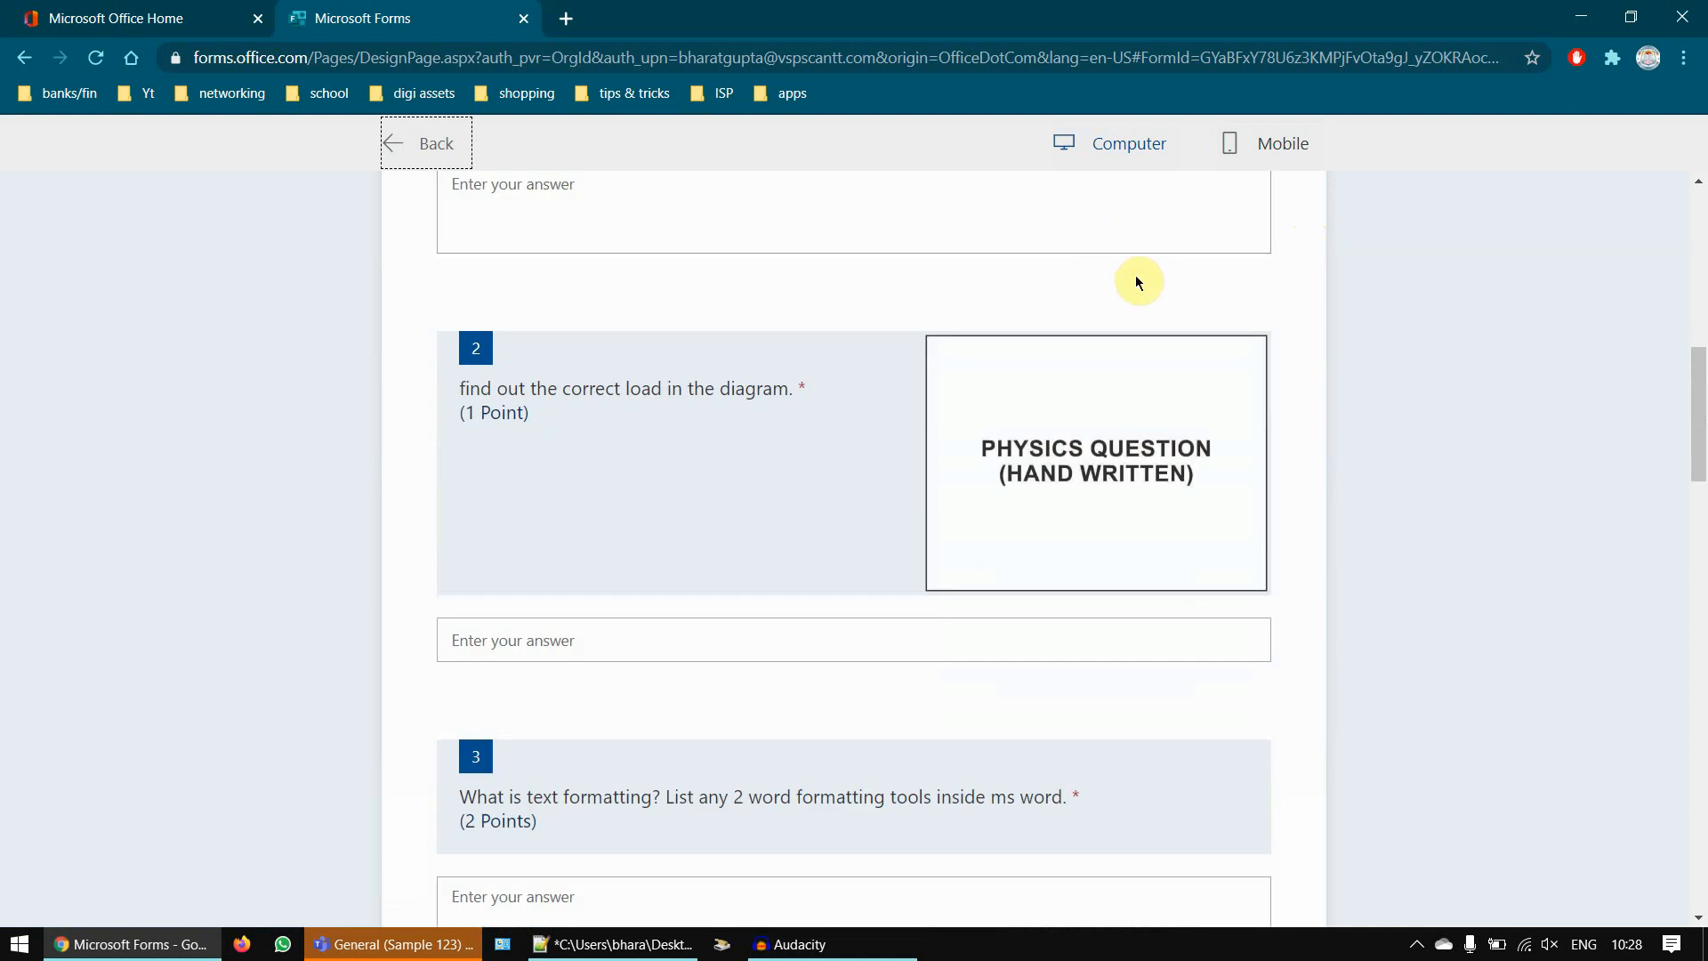
scroll(1140, 278, "down", 3)
left_click_drag(1697, 488, 1654, 424)
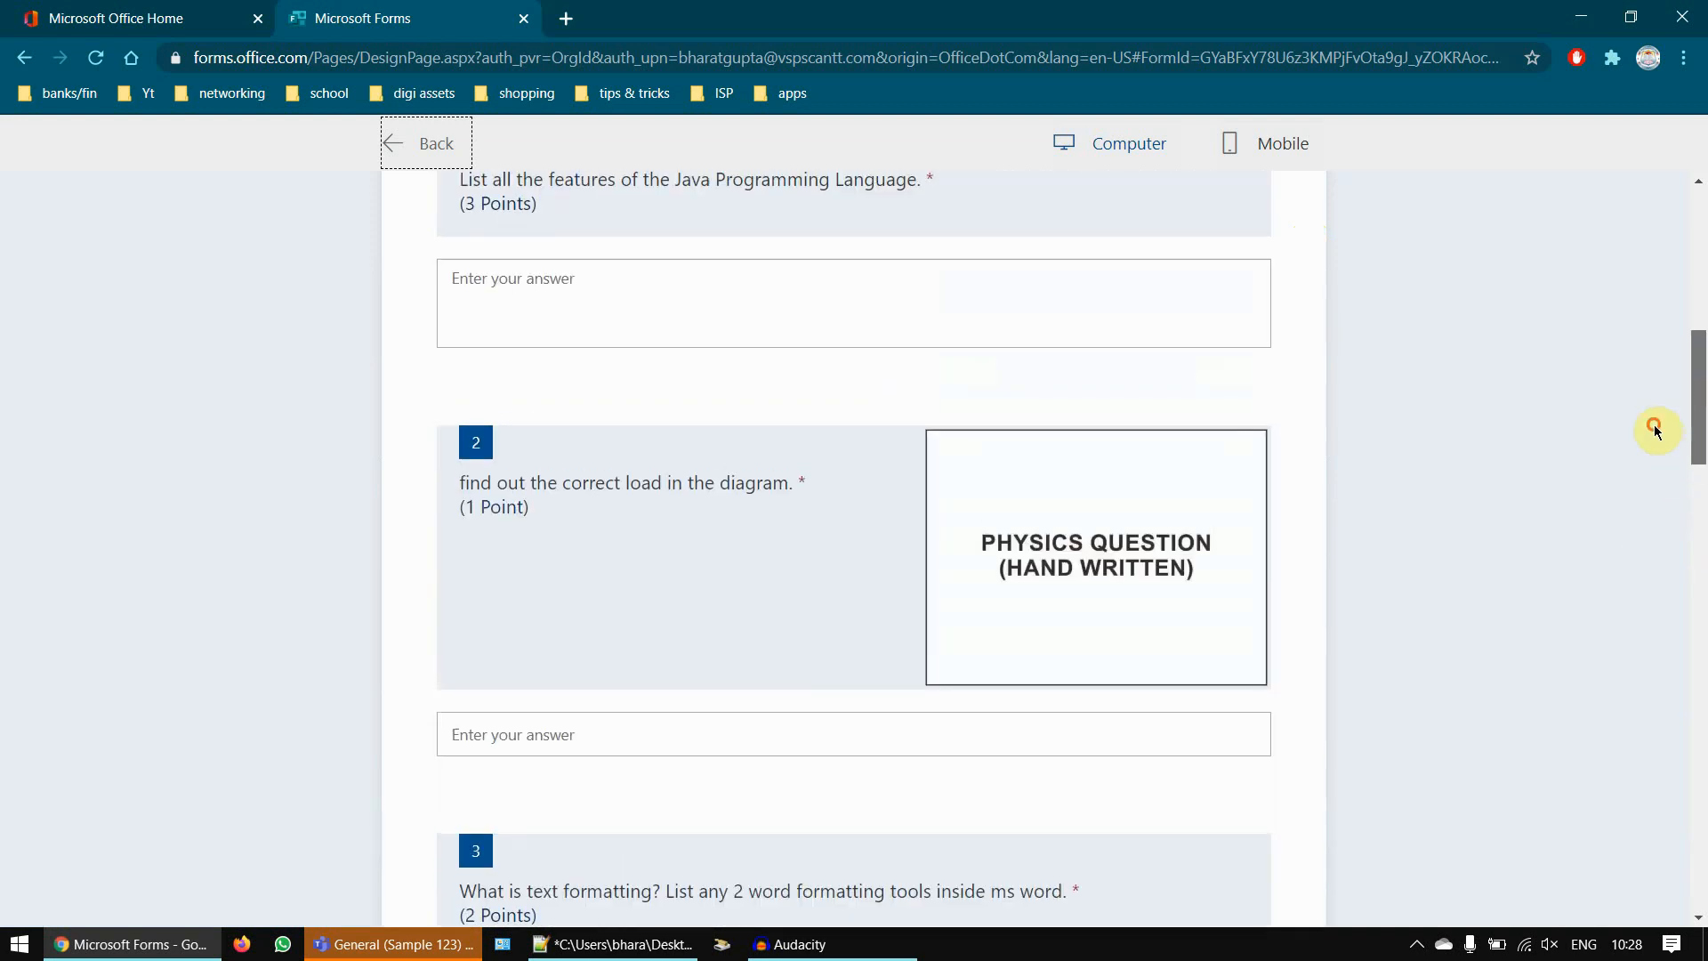
- Switch the preview to the mobile layout and review the quiz from the instructions through to the last question
left_click(1279, 147)
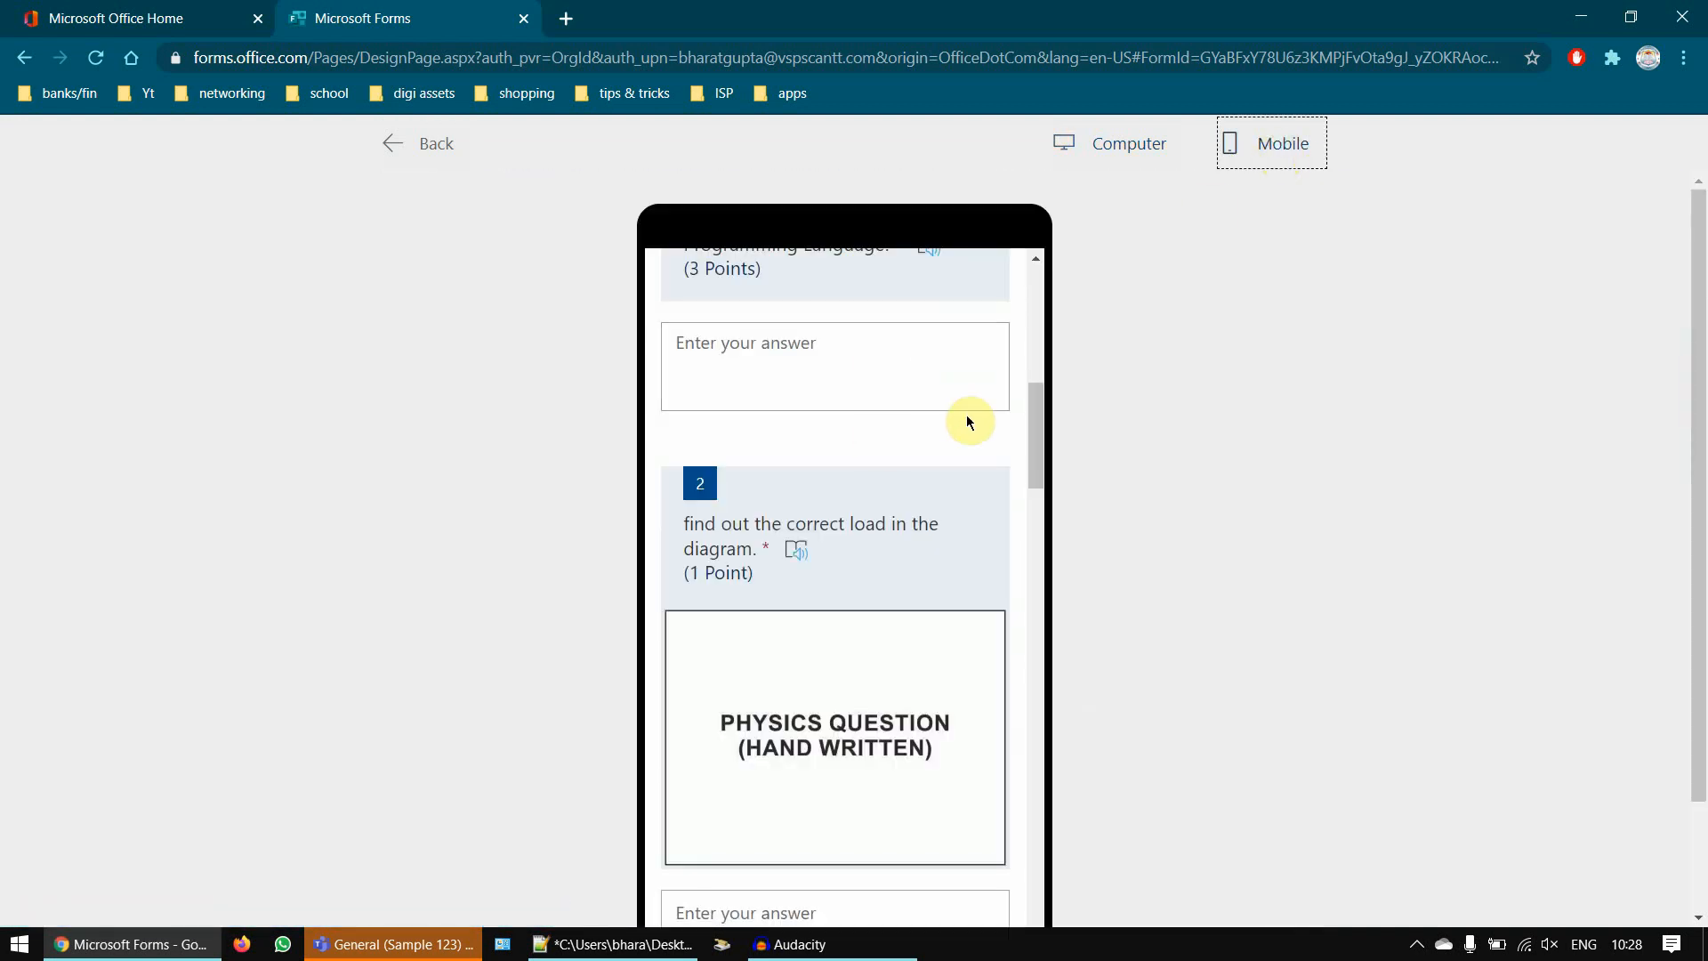
left_click_drag(1038, 412, 1044, 271)
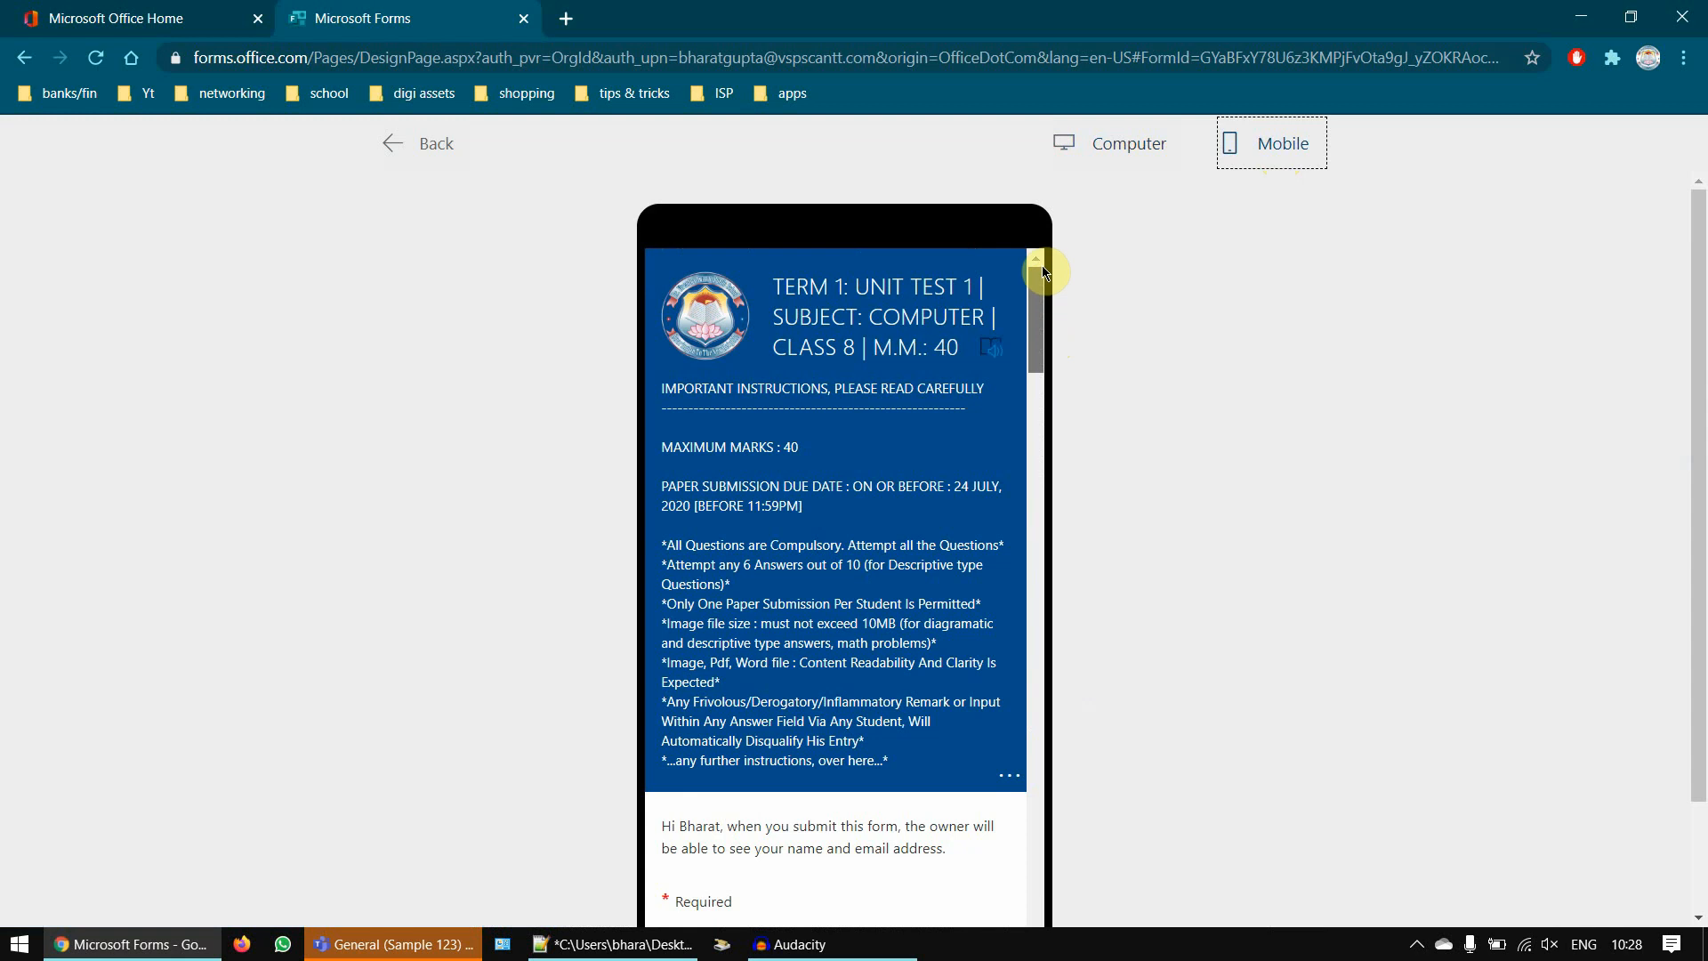
left_click_drag(758, 447, 830, 691)
scroll(814, 614, "down", 1)
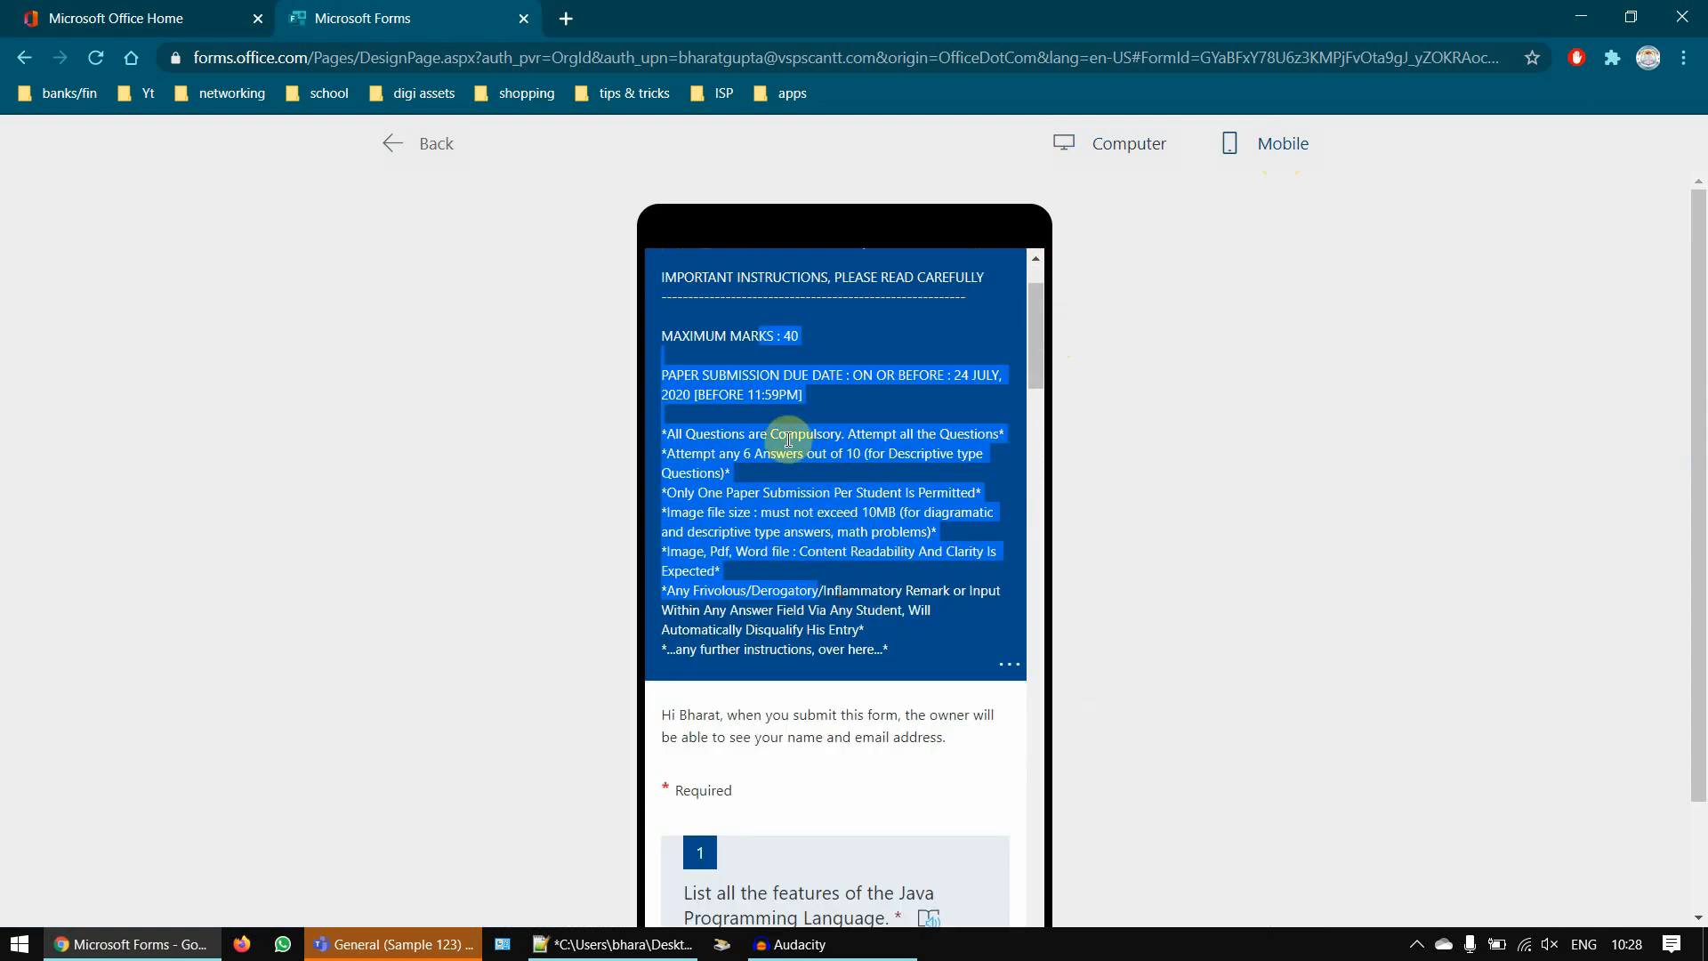
scroll(788, 439, "up", 1)
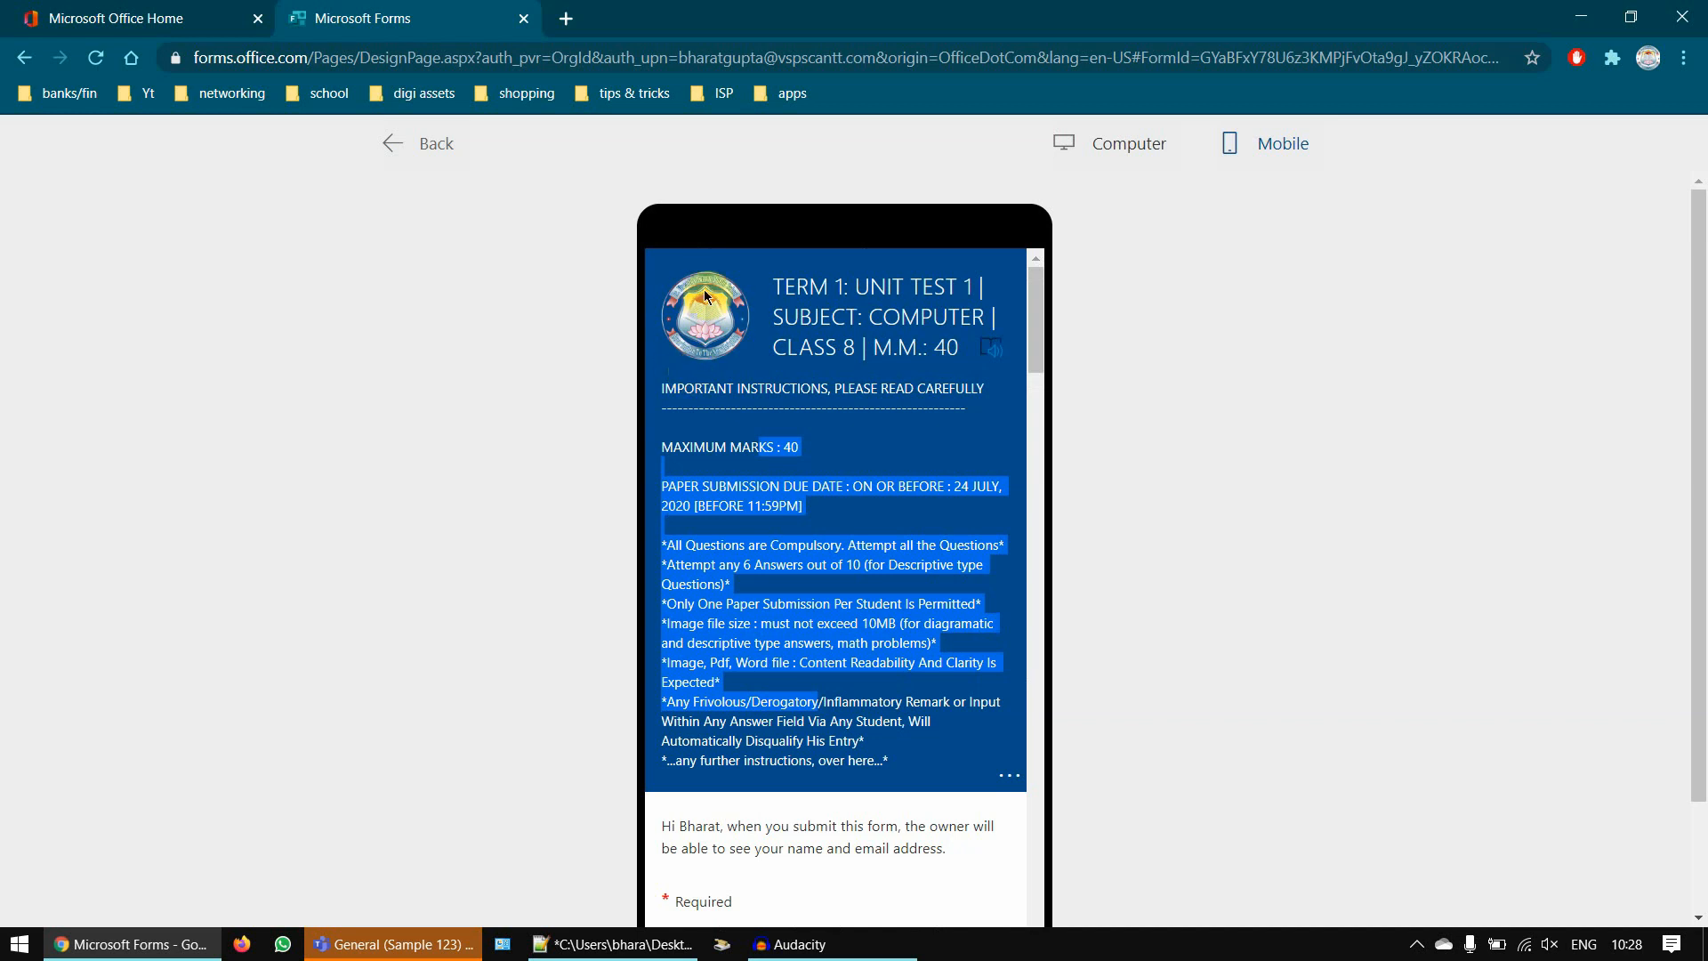
scroll(710, 363, "down", 2)
scroll(710, 363, "up", 2)
scroll(767, 411, "down", 3)
scroll(766, 411, "down", 1)
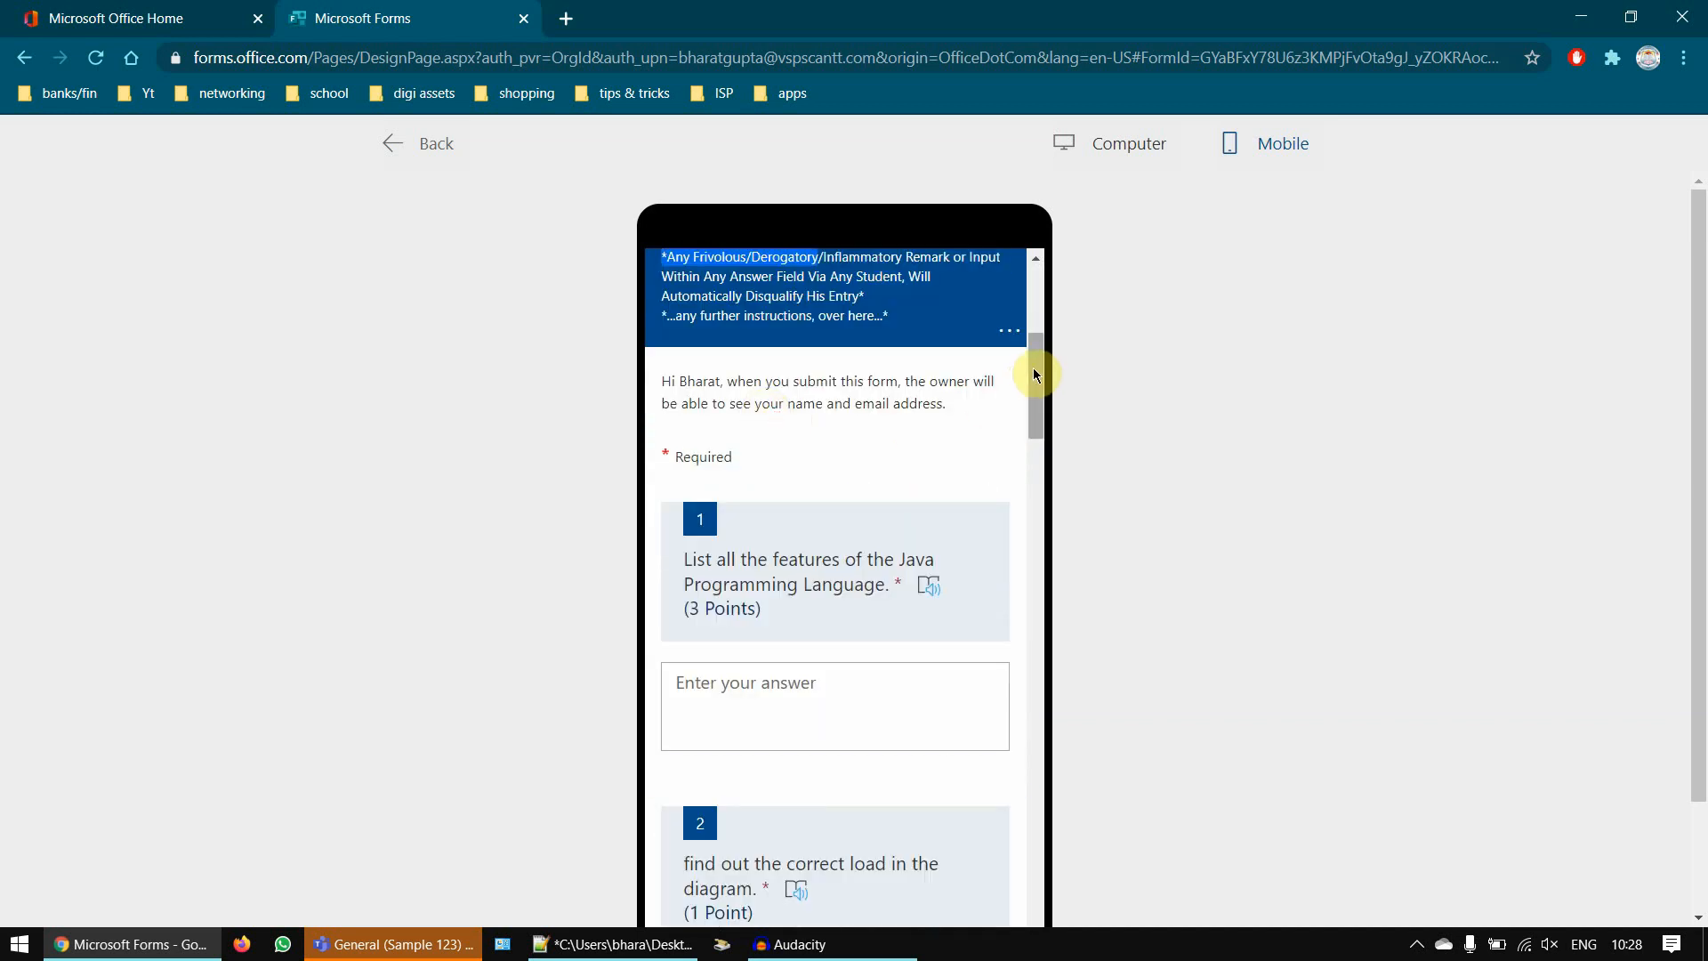
left_click_drag(1033, 370, 1027, 854)
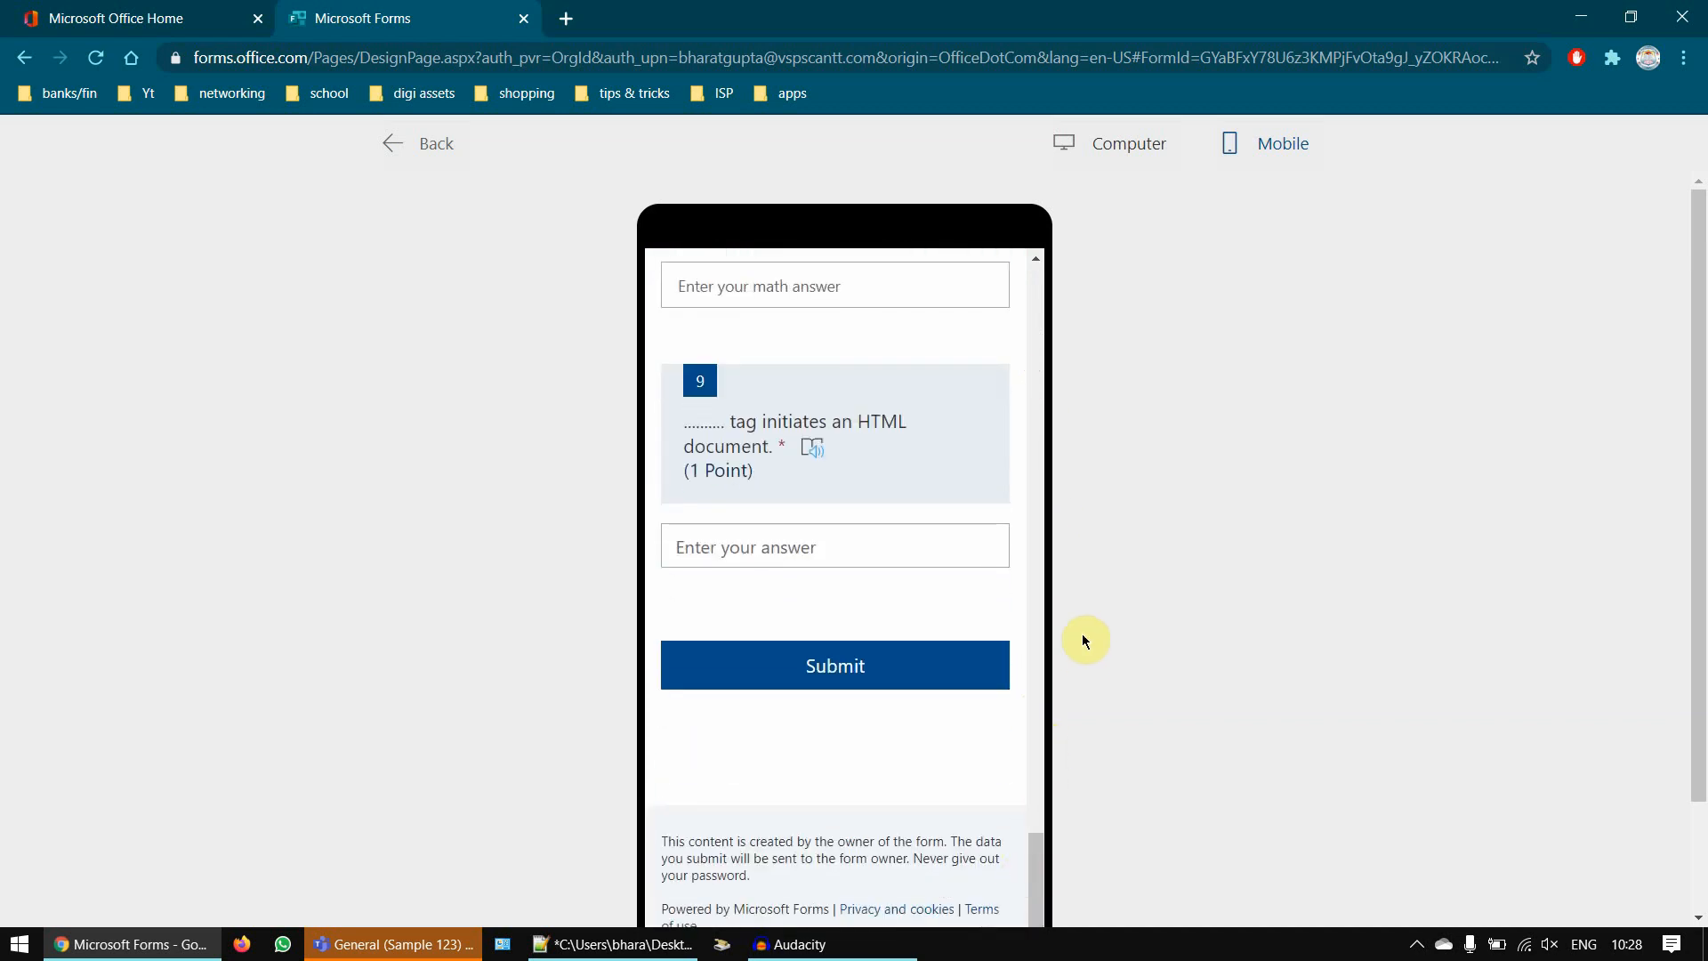
scroll(912, 570, "up", 10)
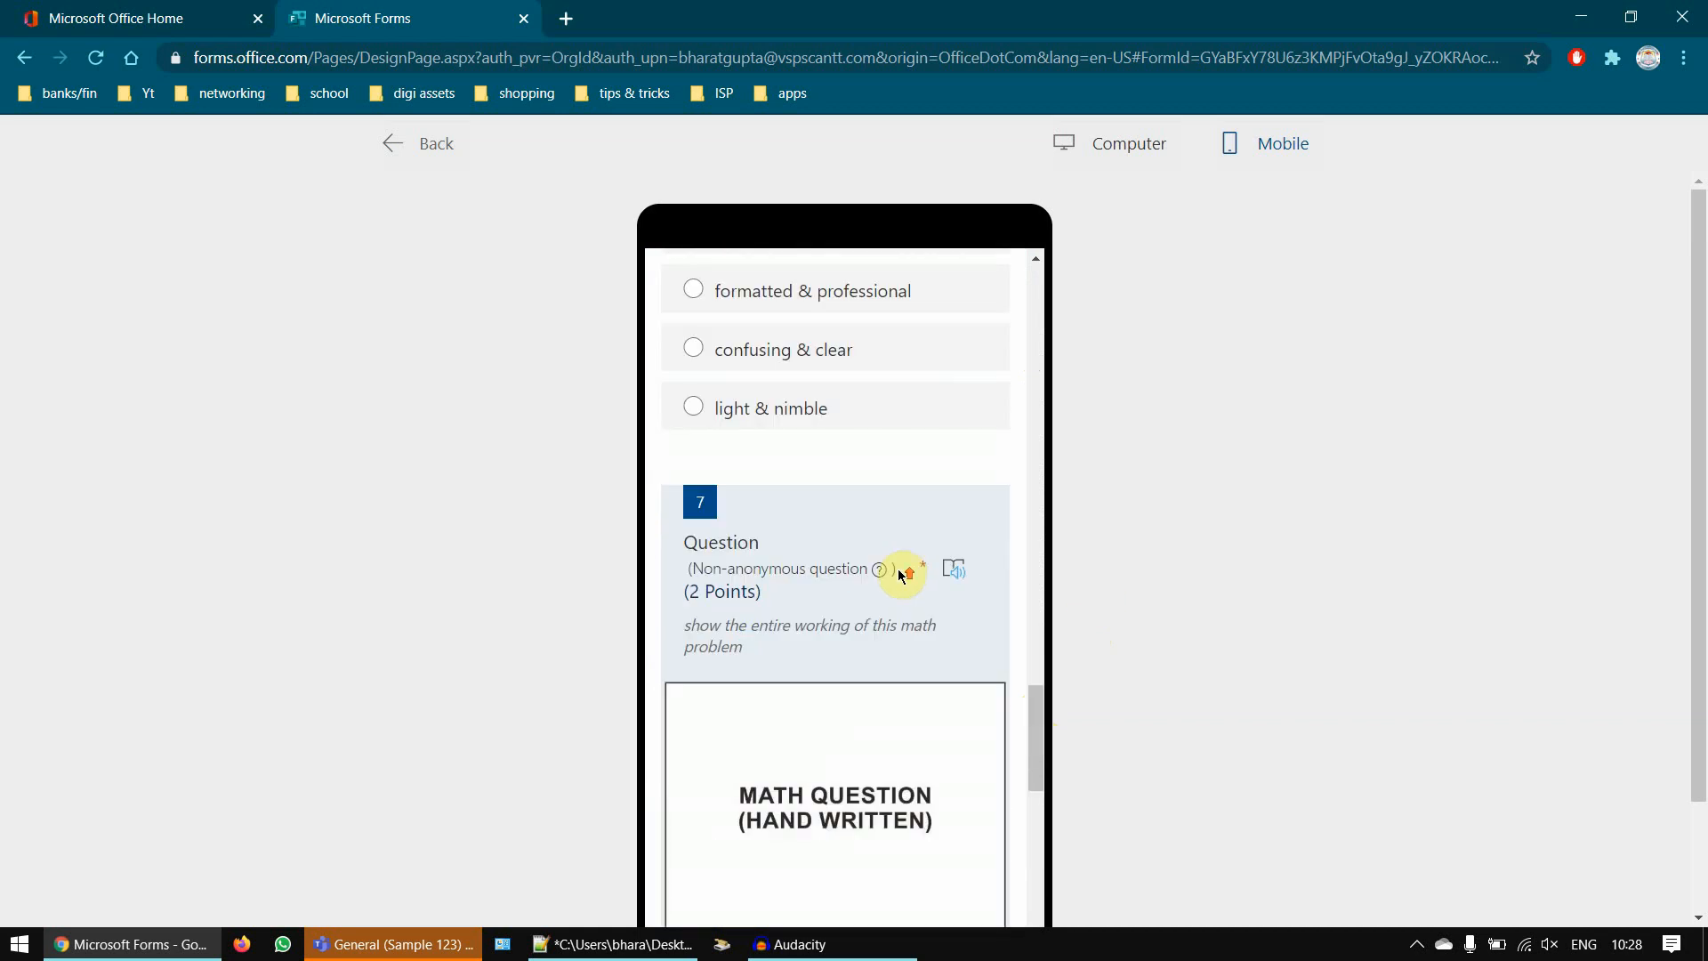
scroll(903, 574, "up", 10)
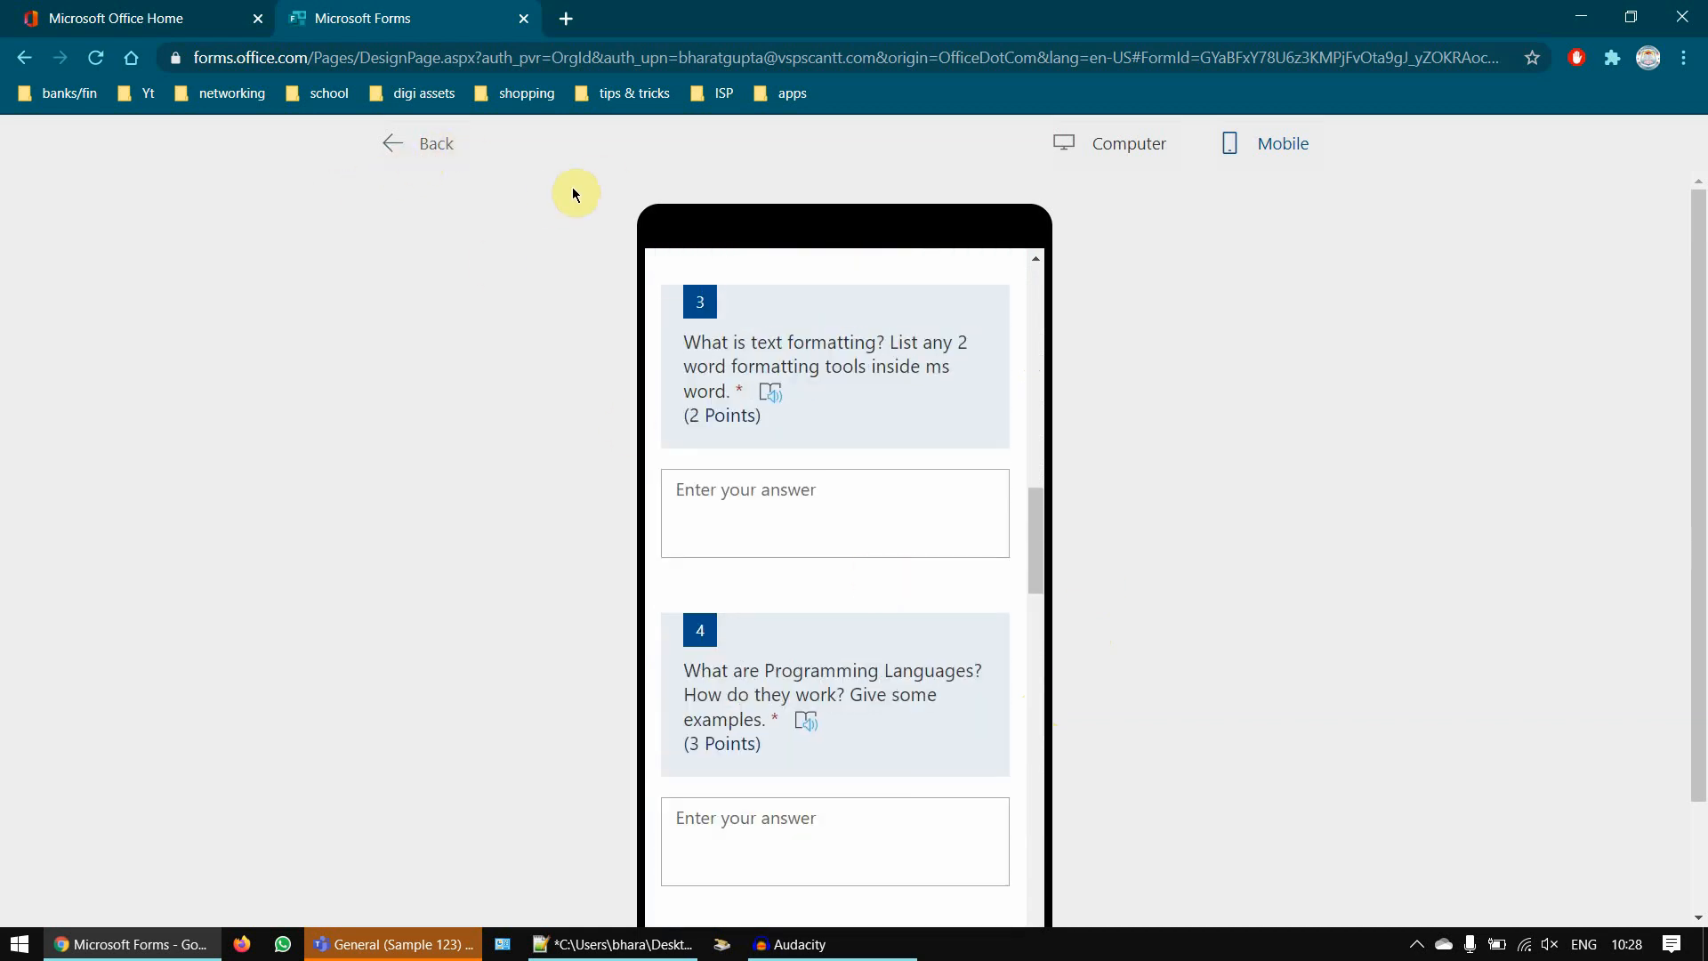
- Leave the preview and return to the My forms overview to find the unit test quiz
left_click(428, 147)
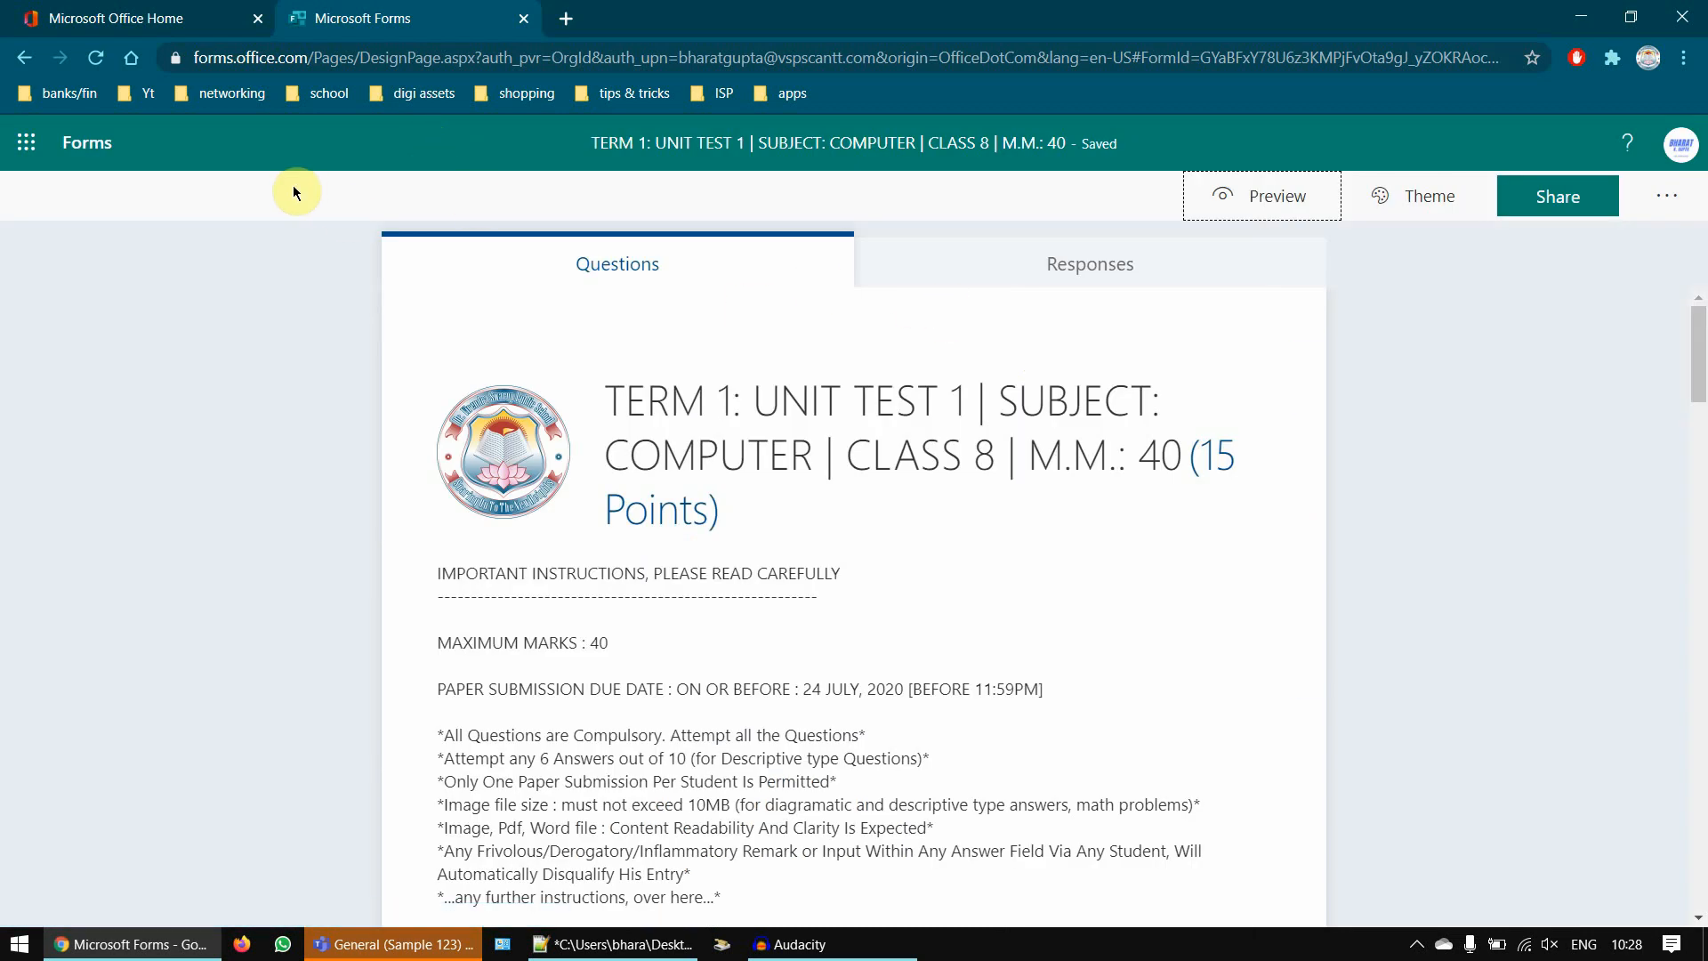
left_click(96, 153)
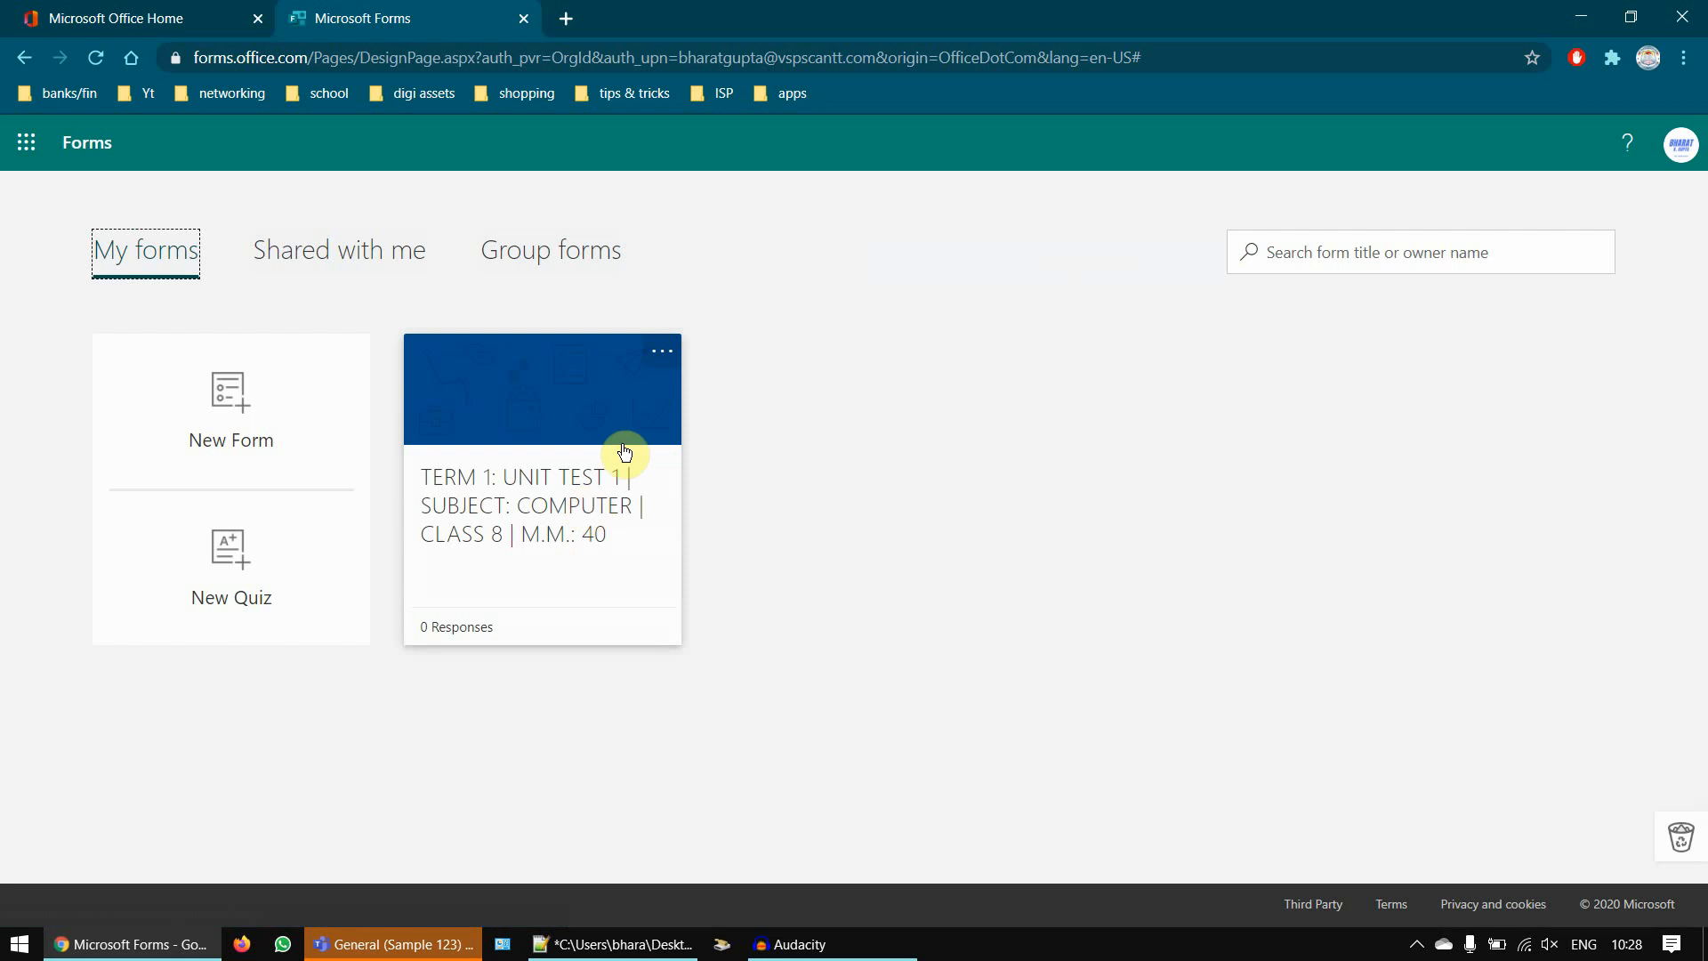
left_click(523, 411)
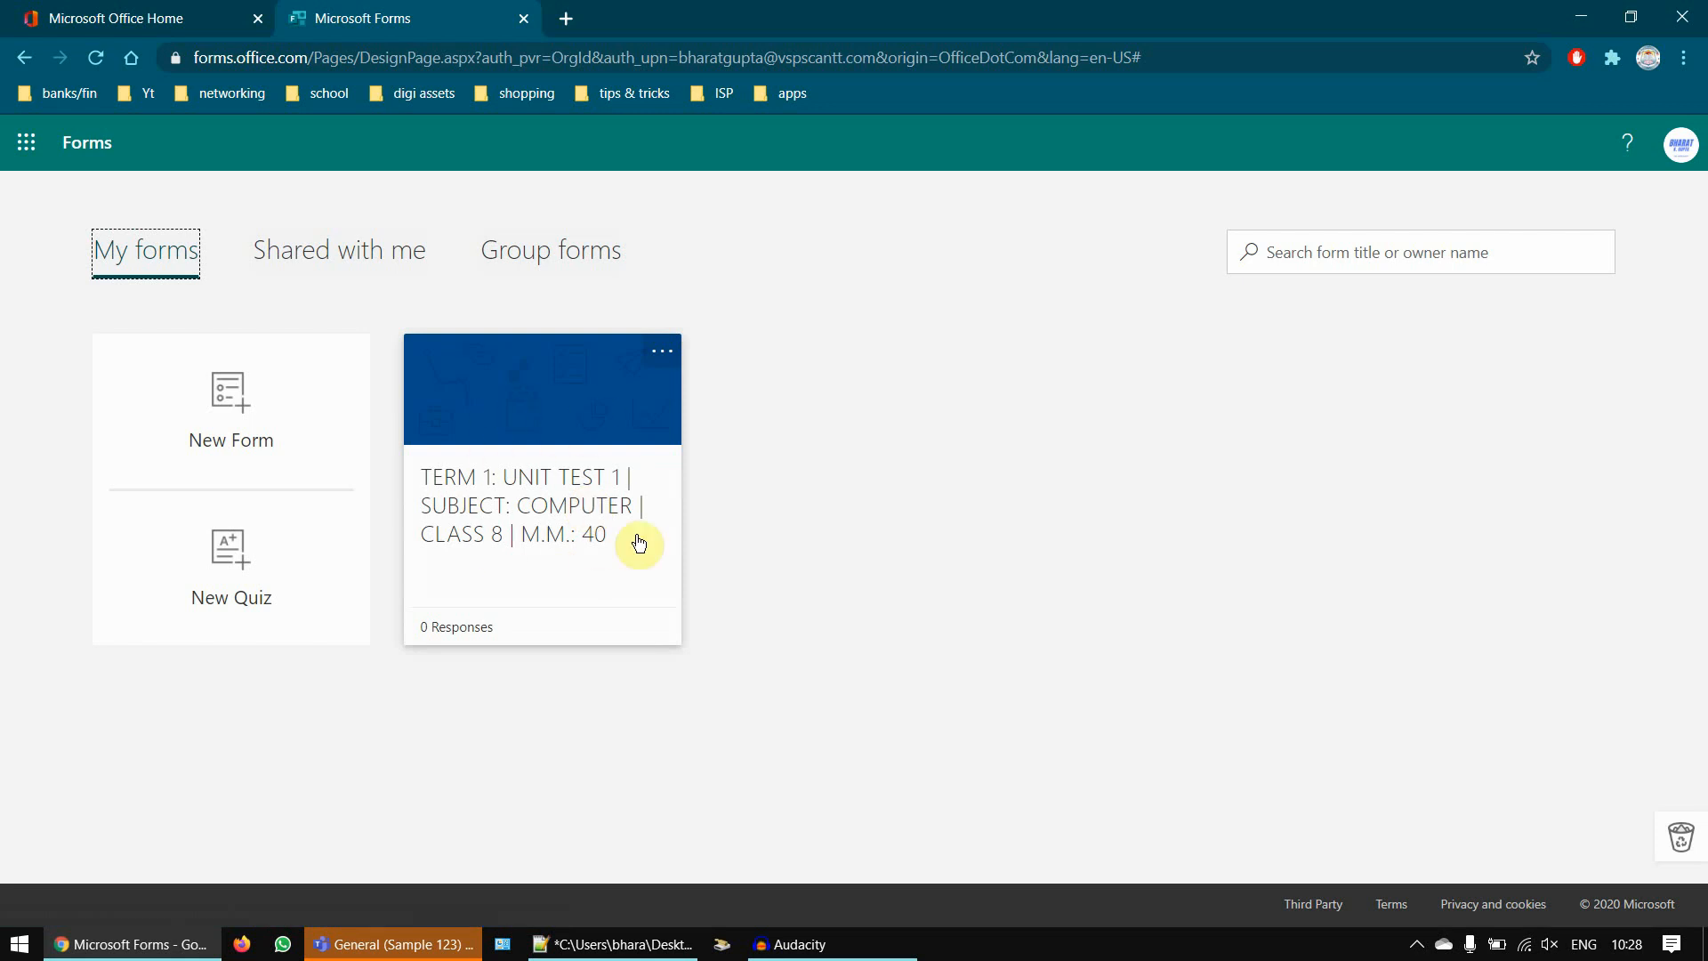